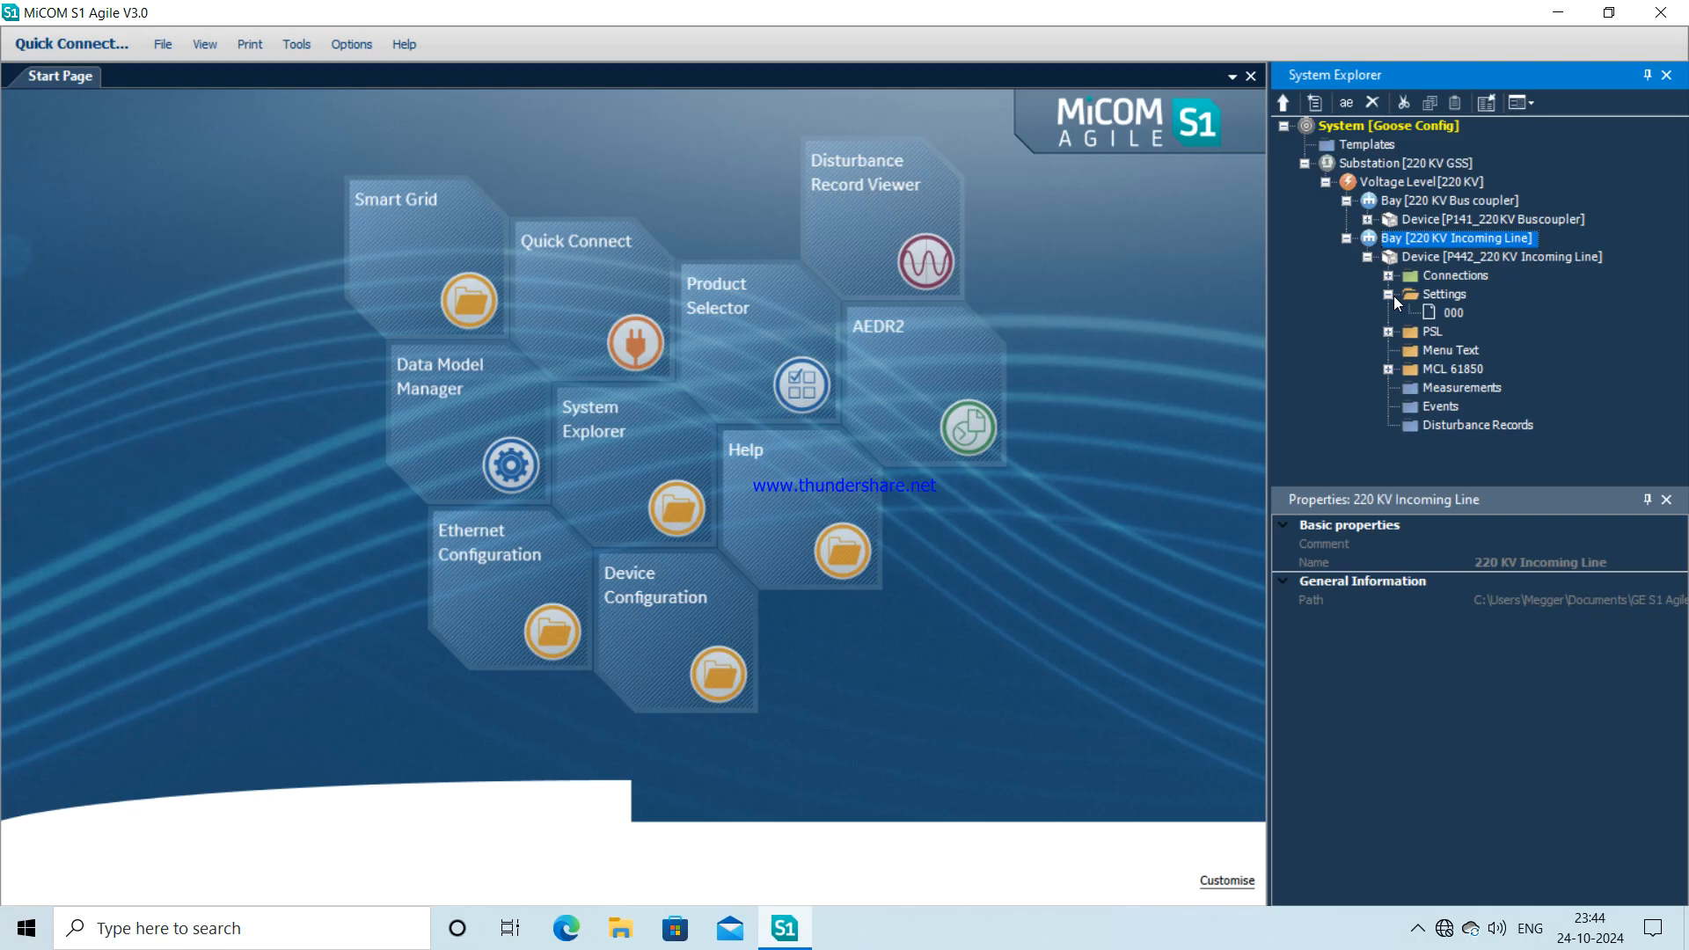
- Open settings file 000 of the P442_220 KV Incoming Line device and examine the Group 1 settings
double_click(1447, 314)
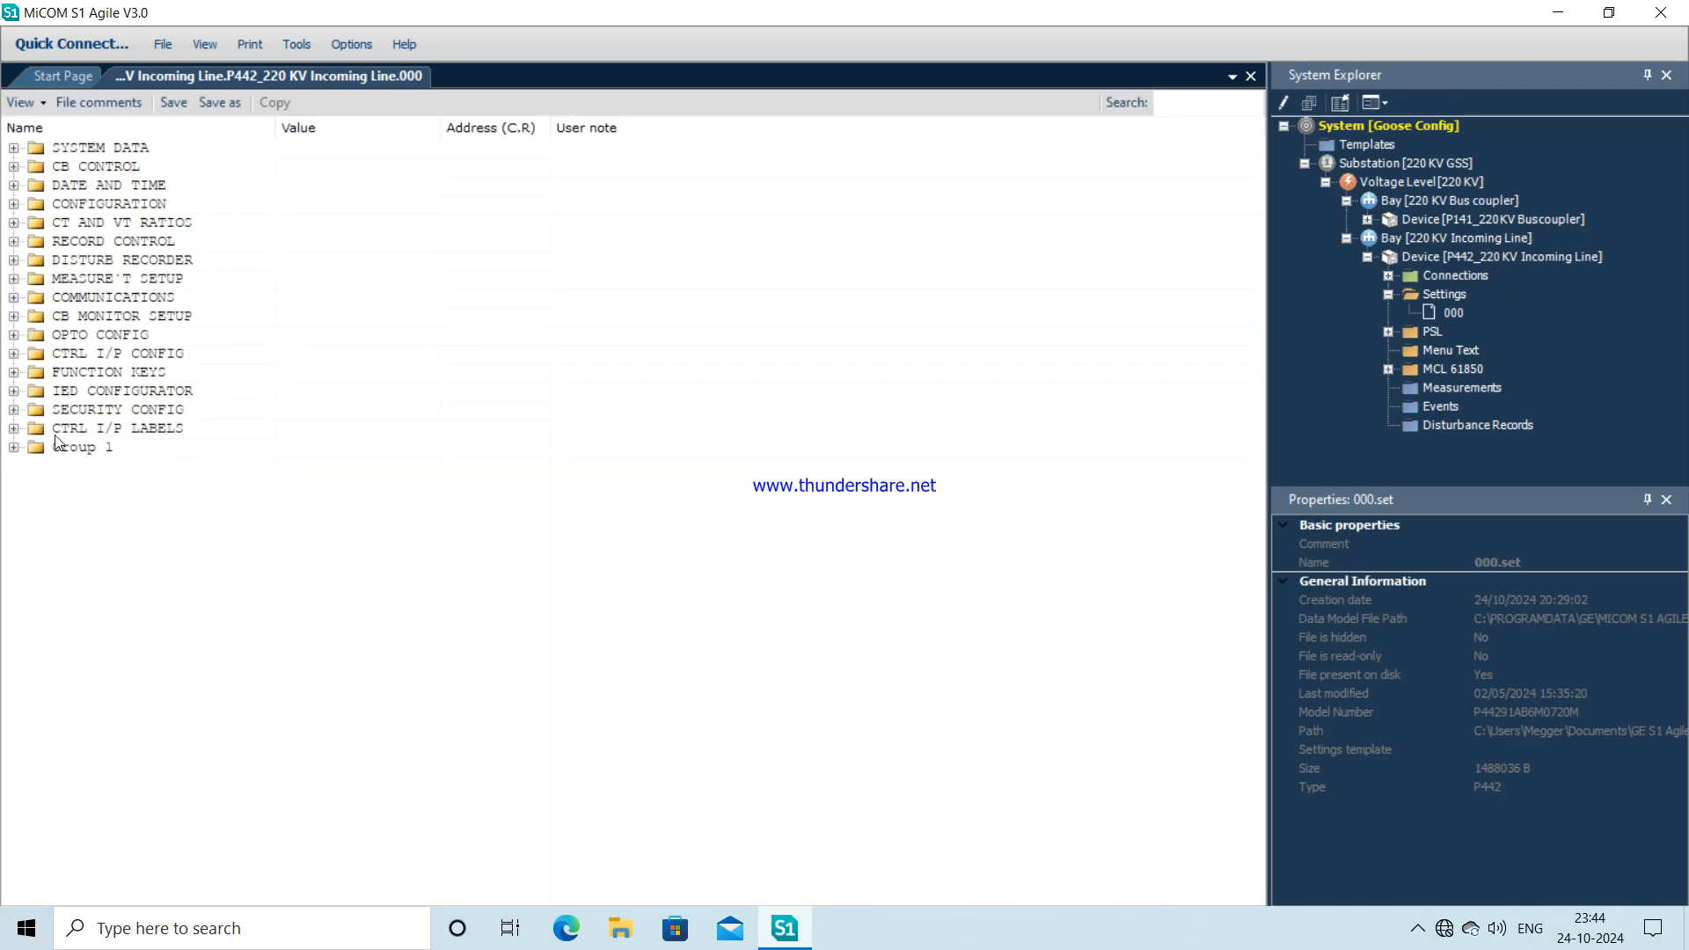
click(14, 449)
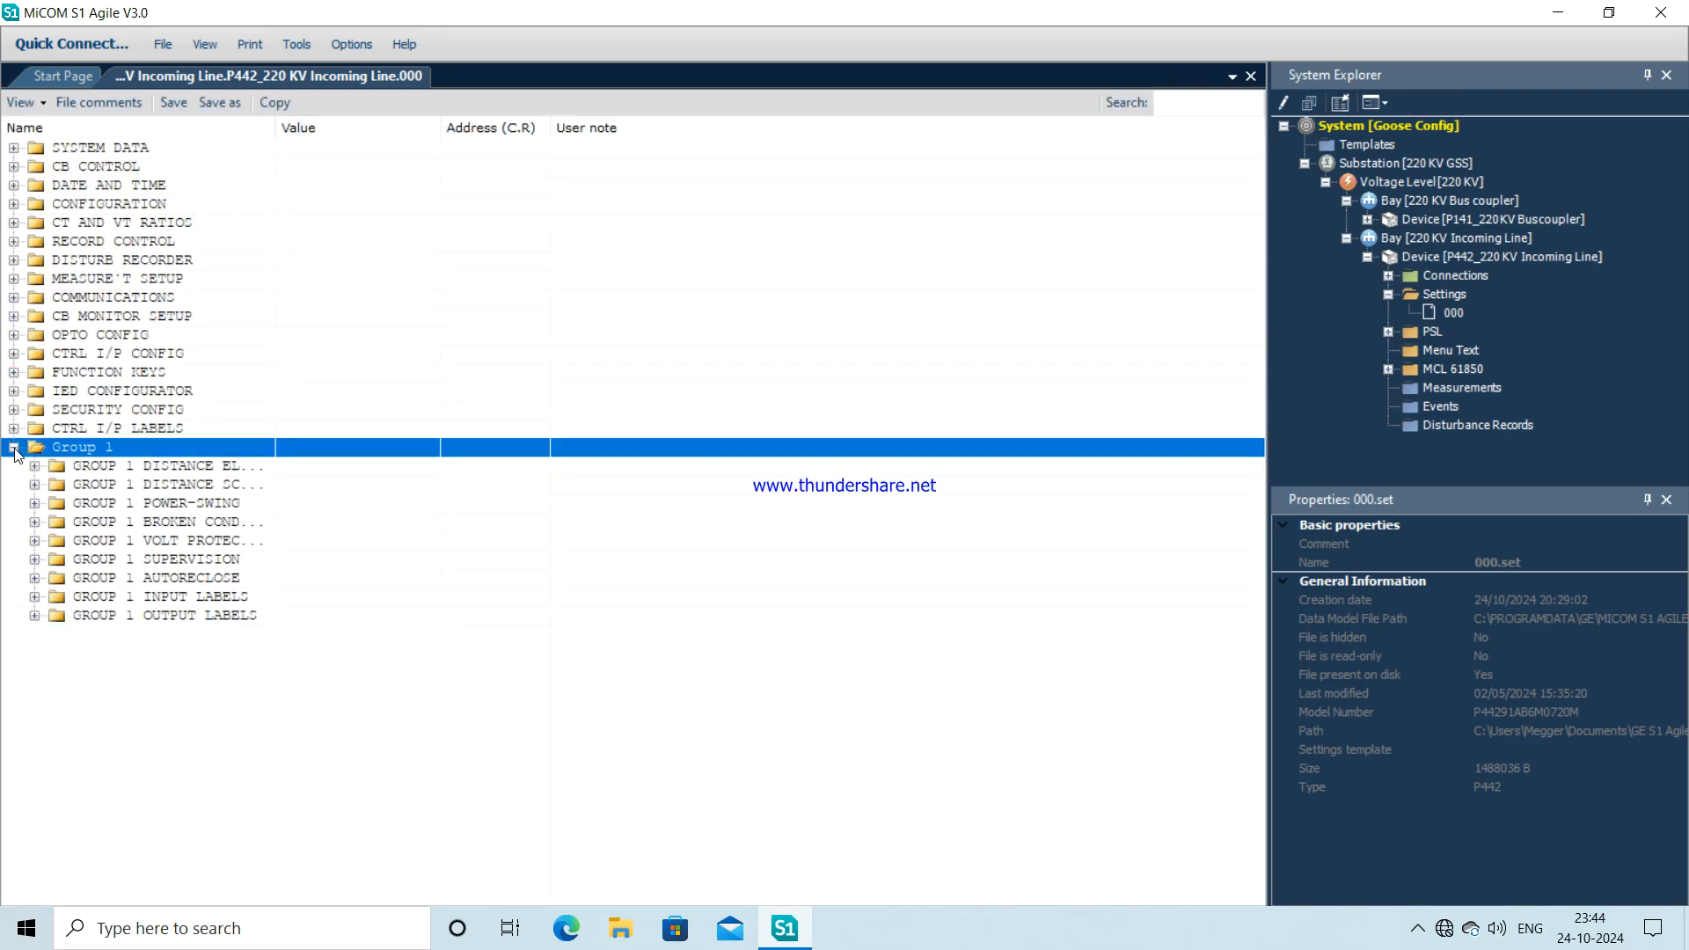
click(14, 448)
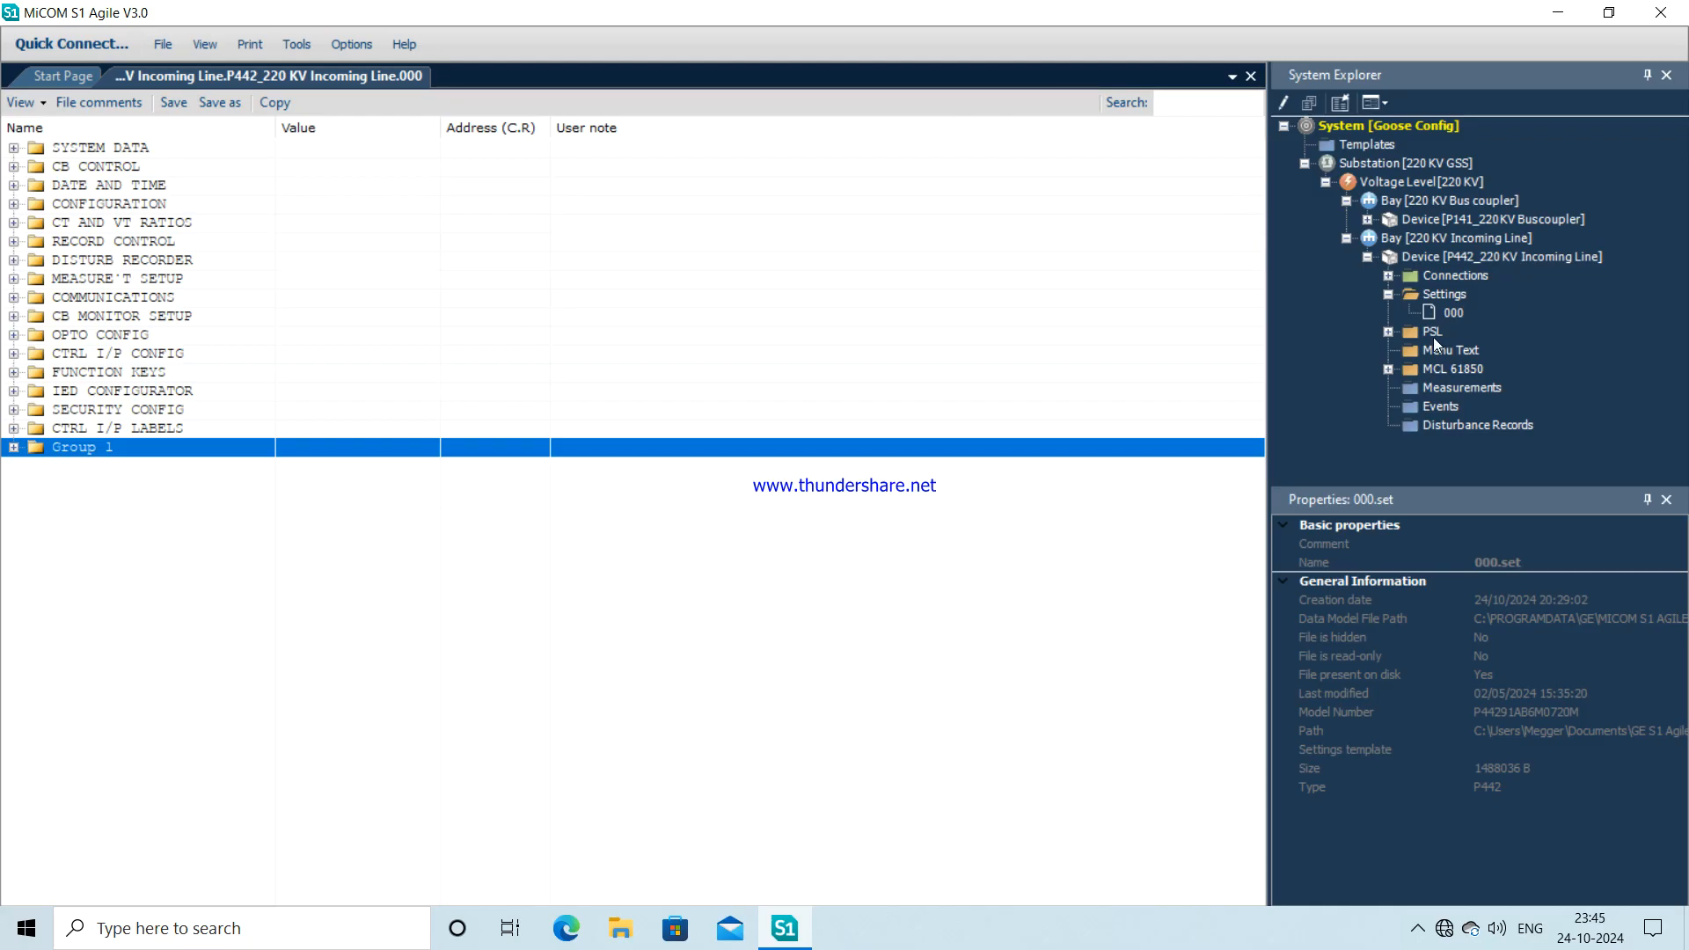
- Open PSL file 000 of the P442_220 KV Incoming Line device in a maximized PSL editor
click(1389, 332)
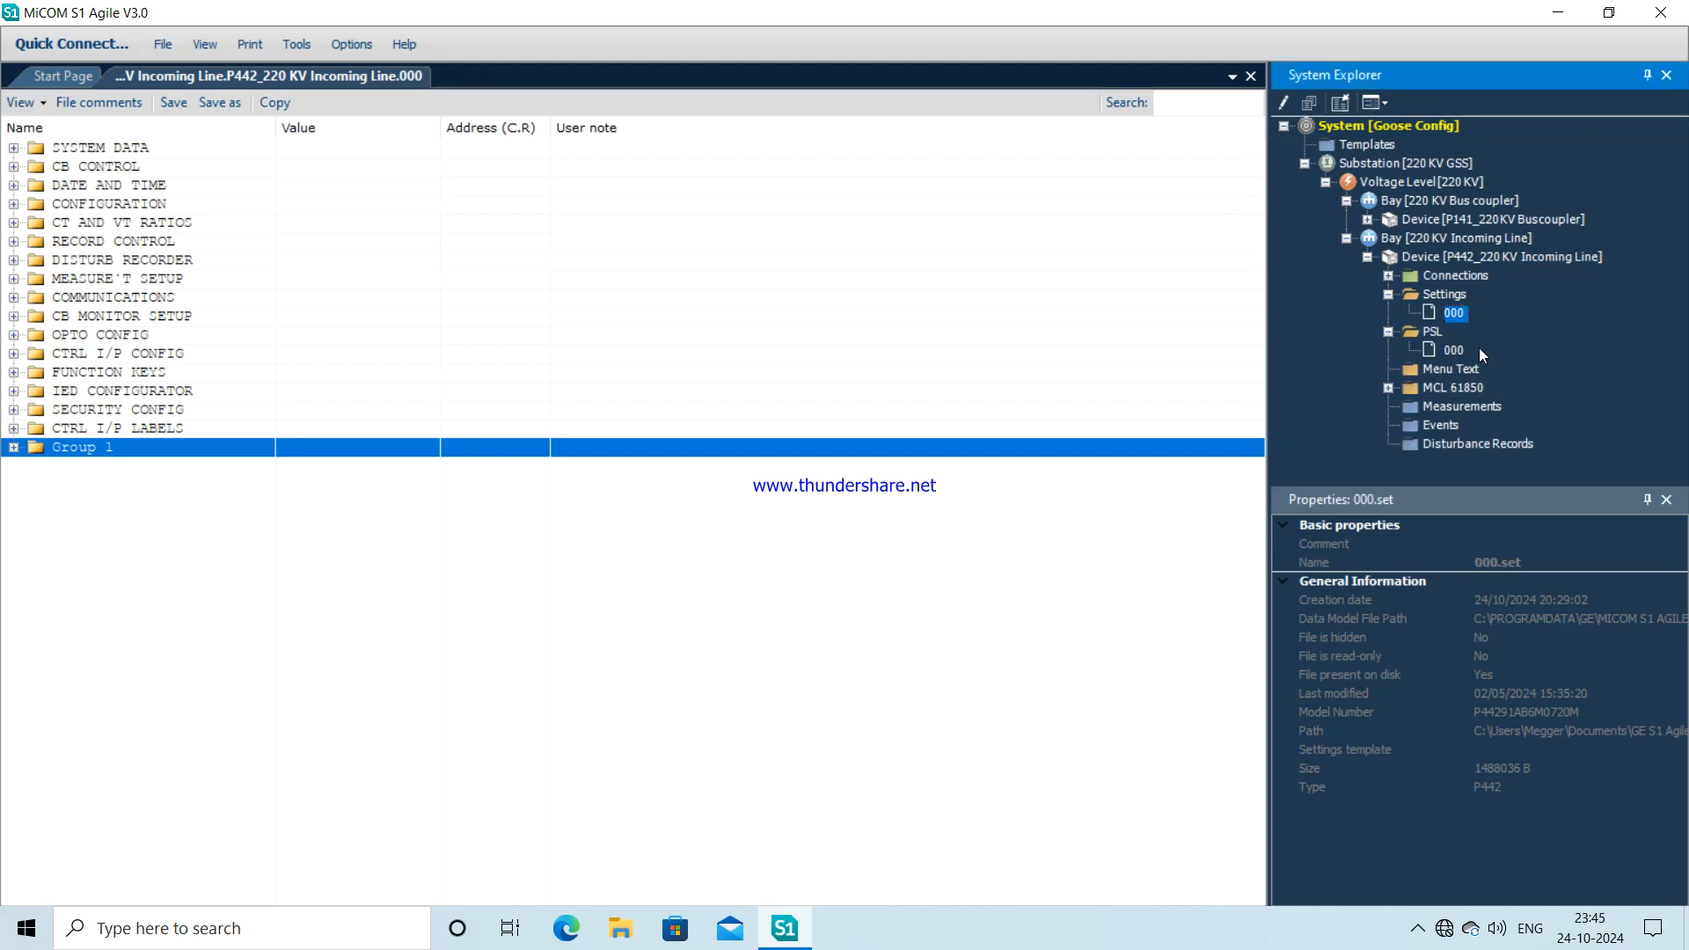
double_click(1453, 350)
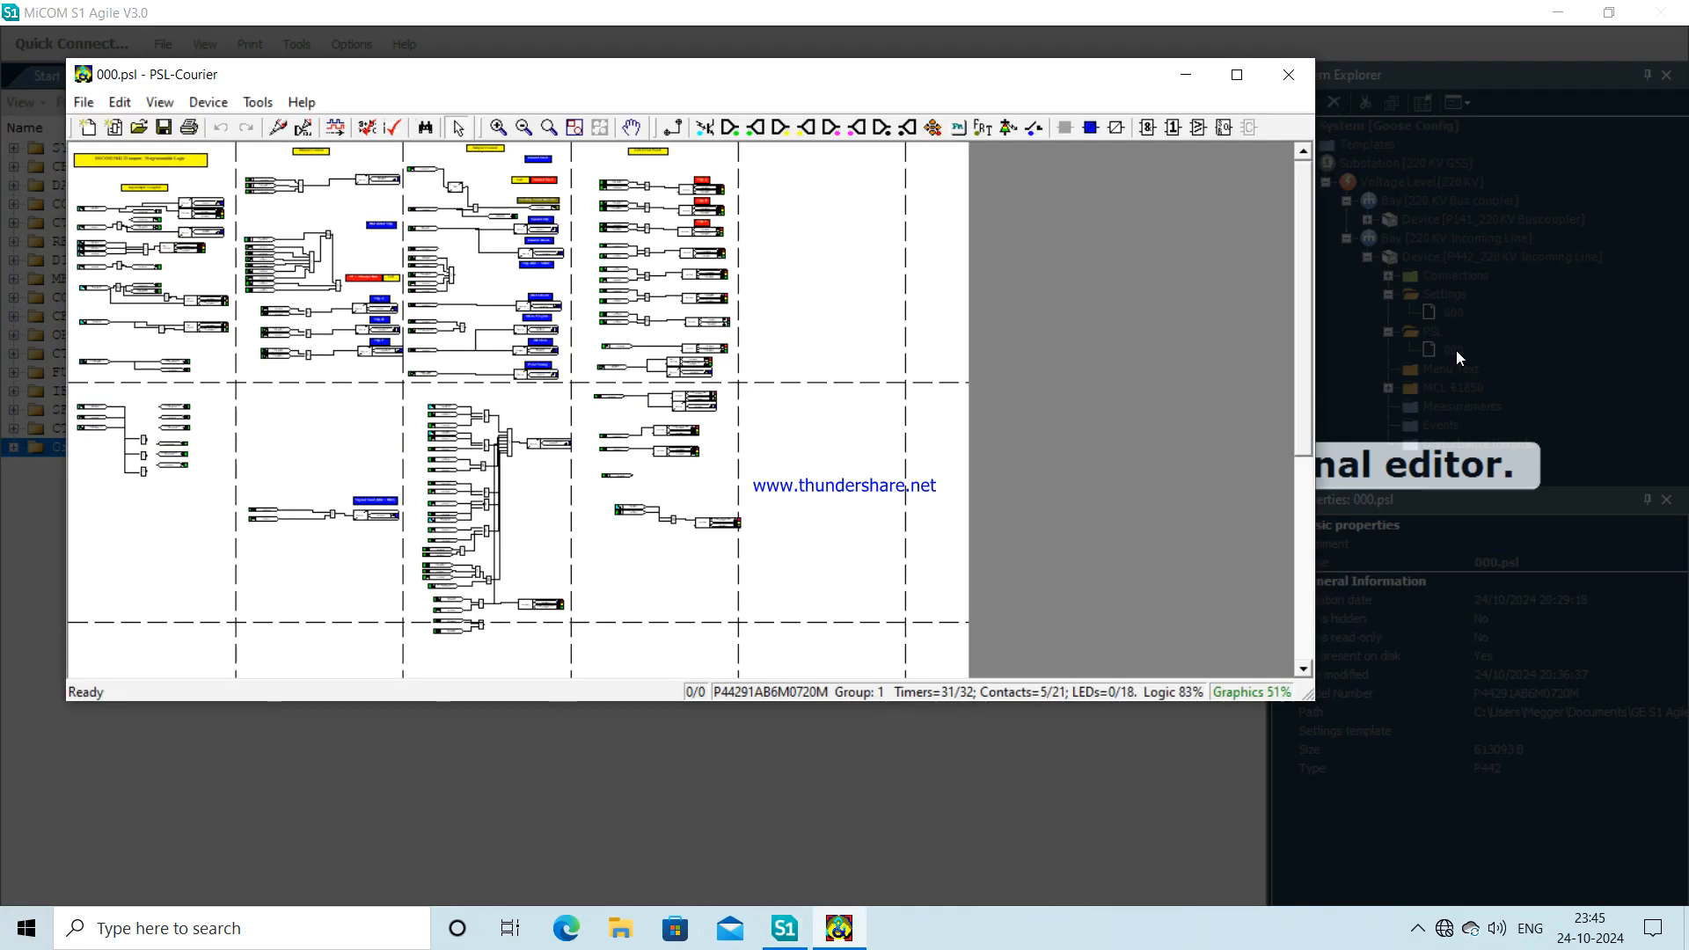
click(1241, 74)
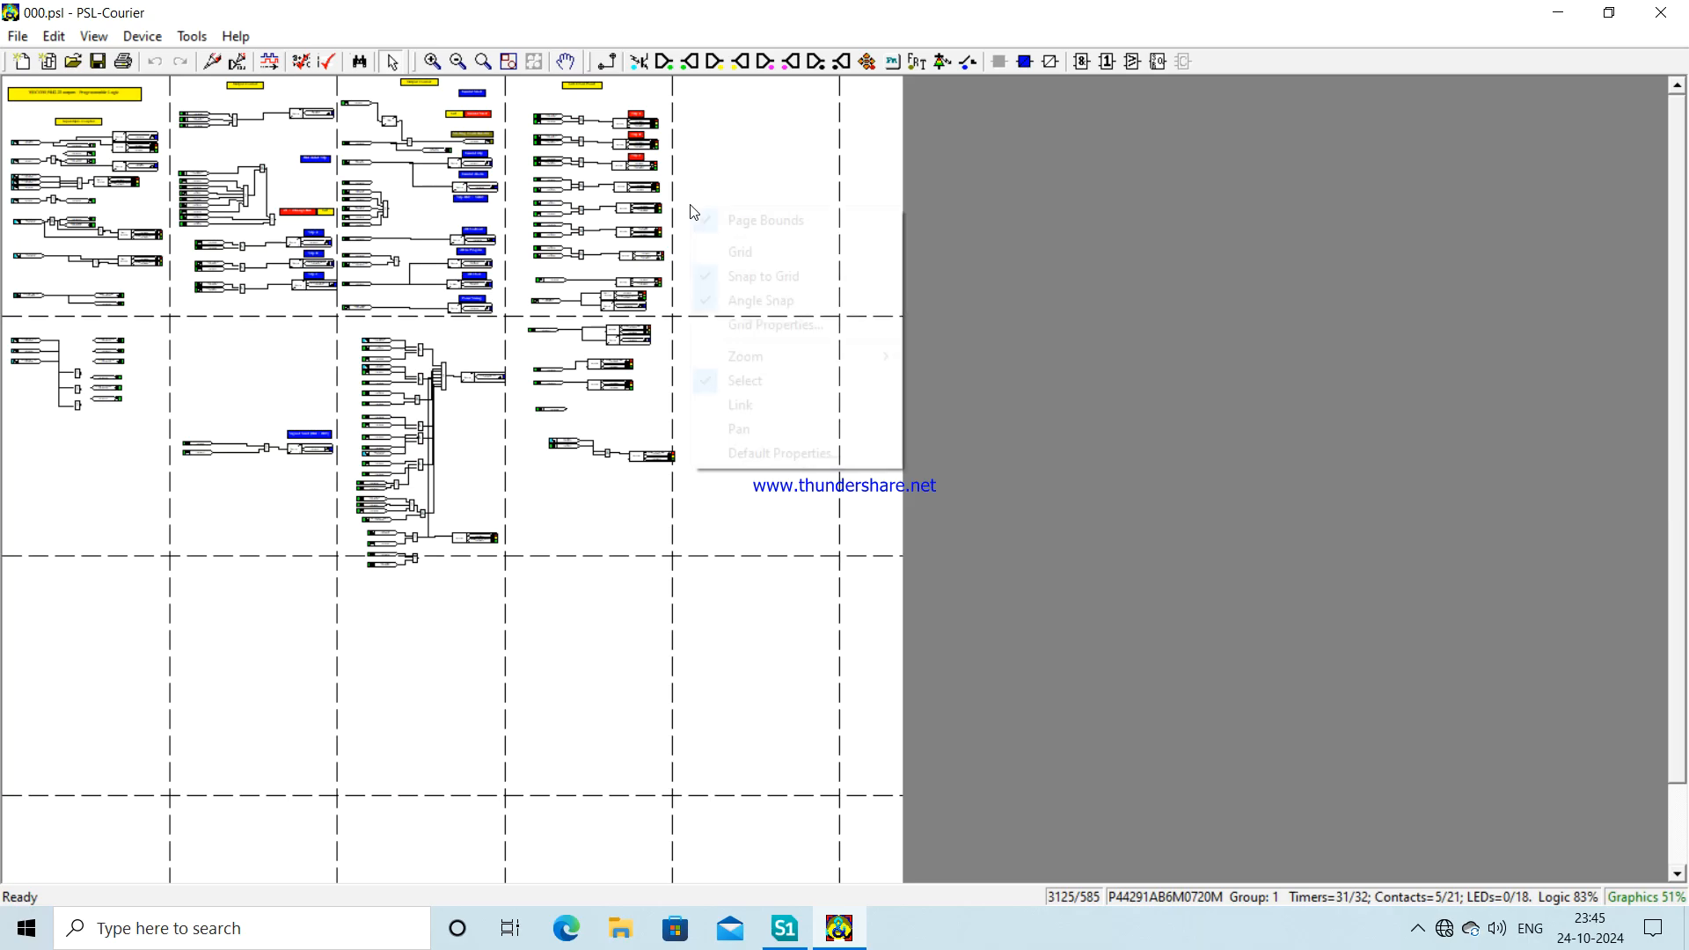
- Place a GOOSE output signal, Virtual Output 1 (DDB #512), below the Trip C relay logic
right_click(694, 212)
mouse_move(861, 361)
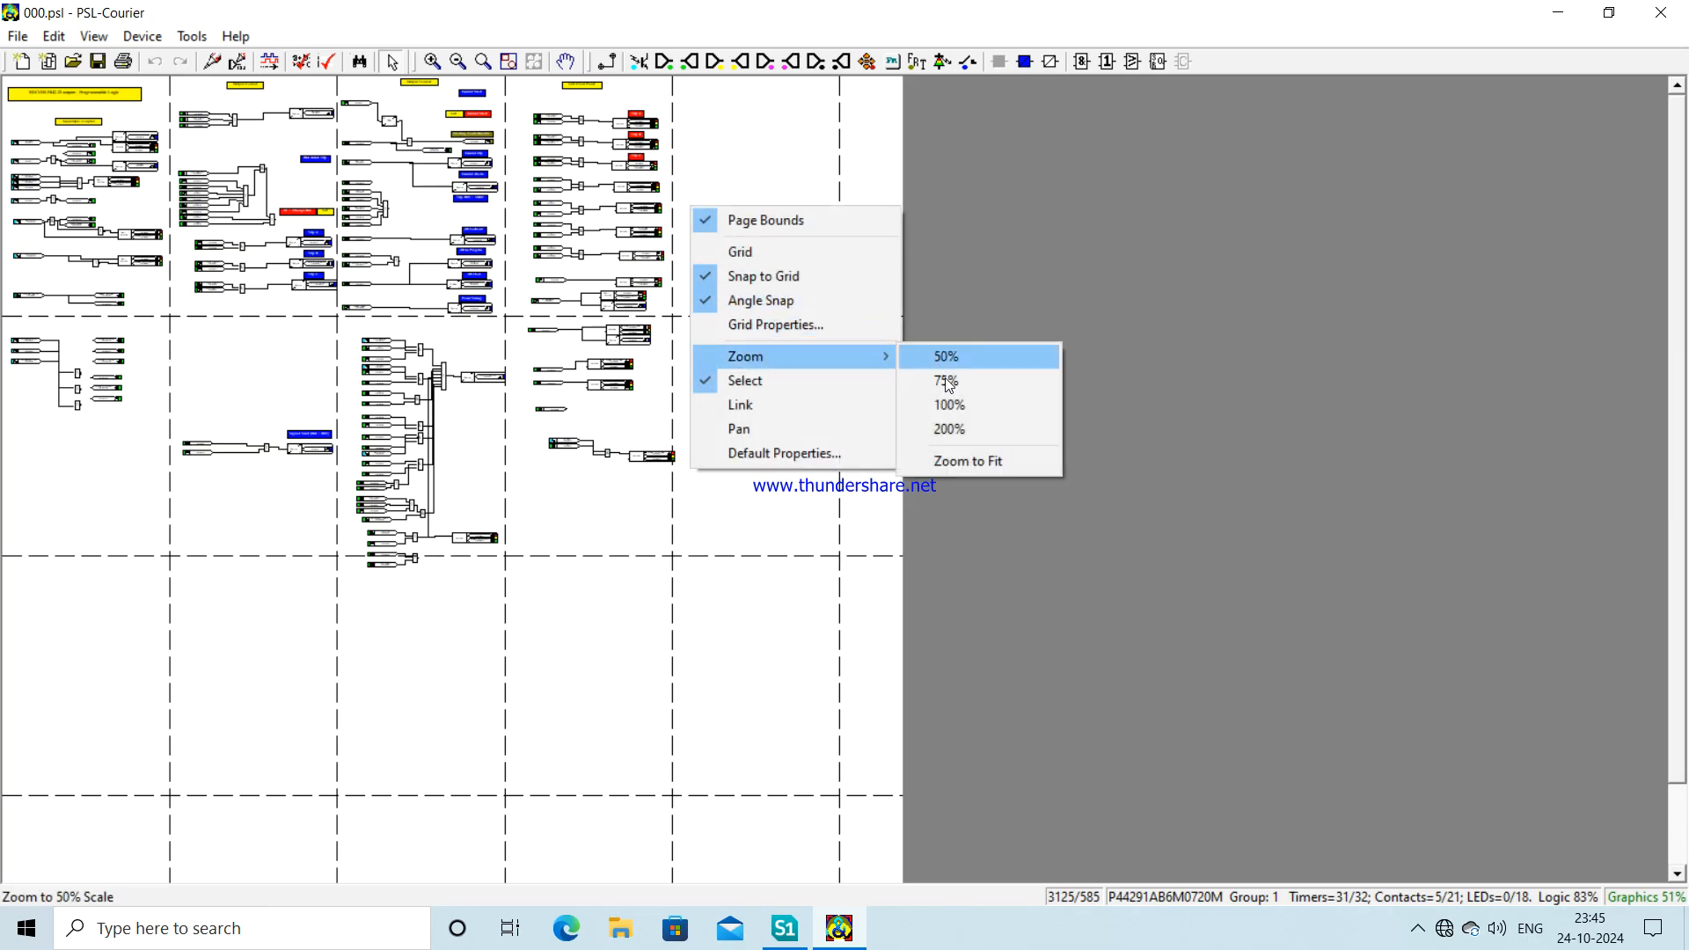
click(948, 408)
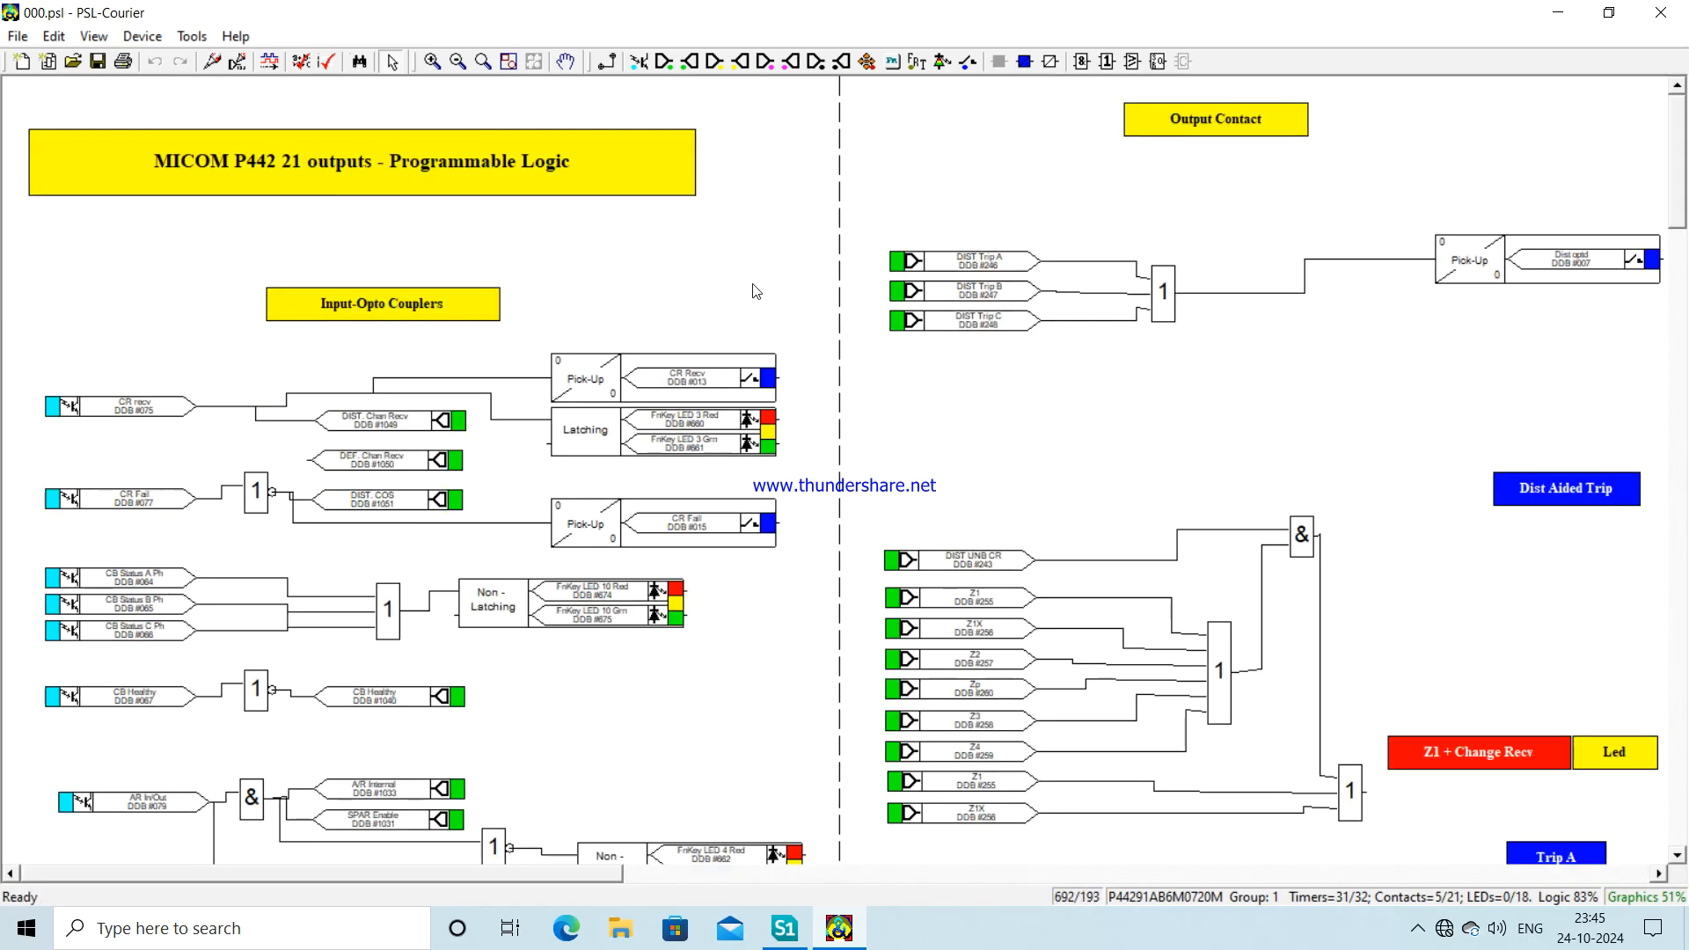
click(435, 65)
click(435, 65)
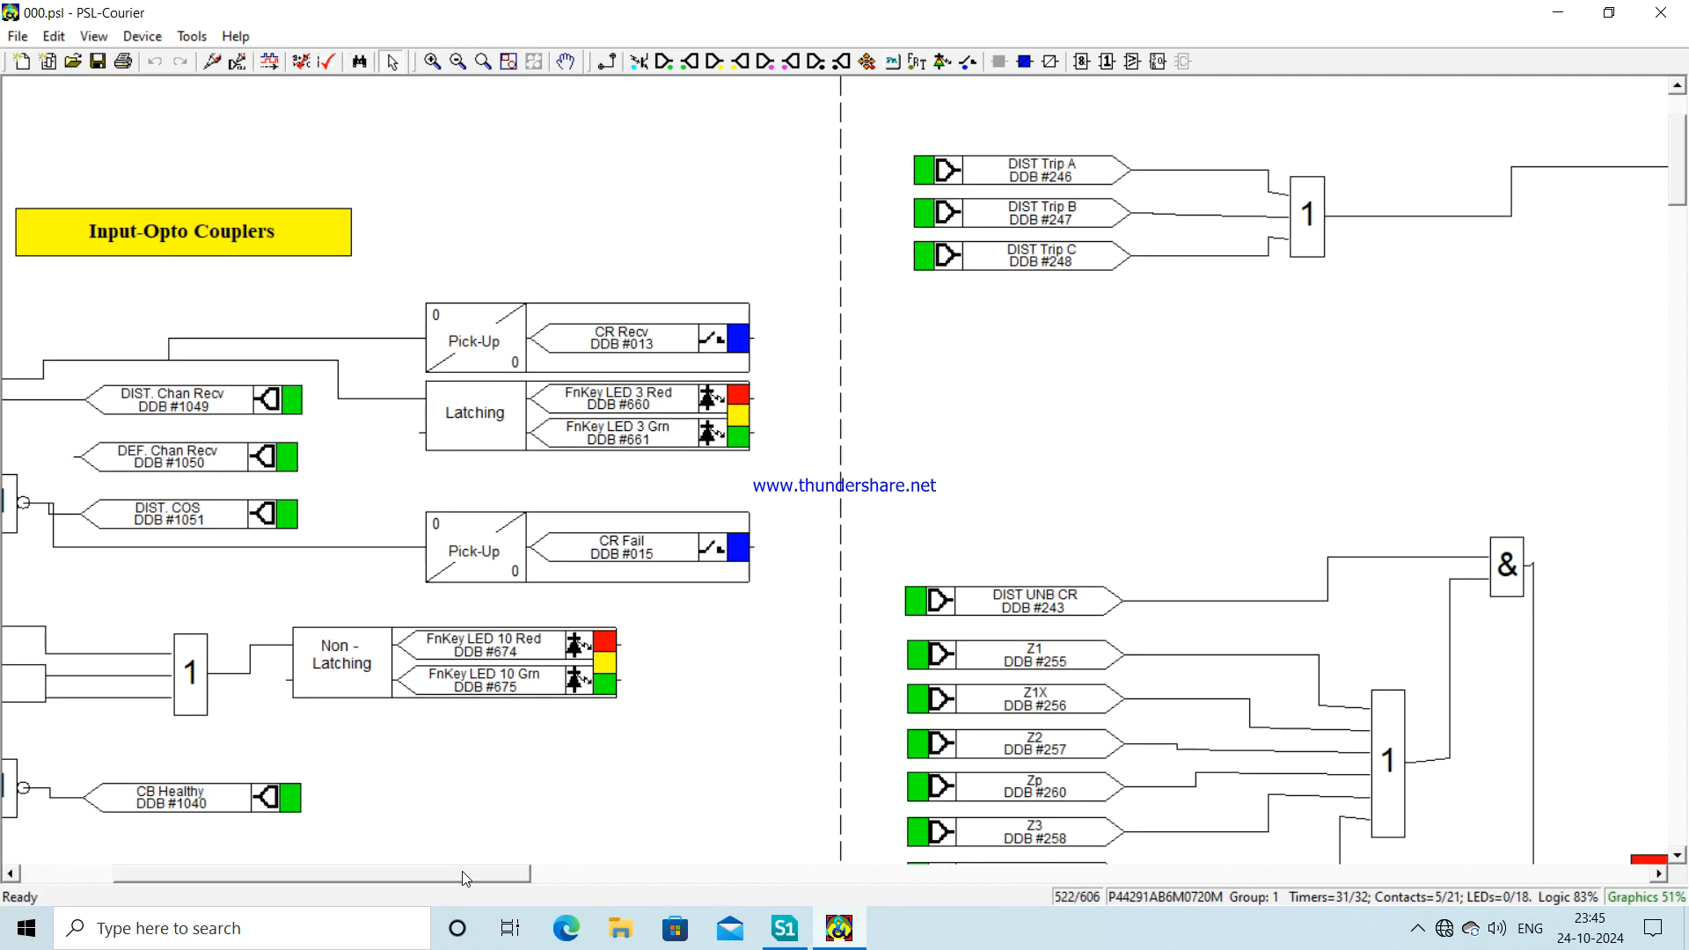
drag(463, 873, 653, 854)
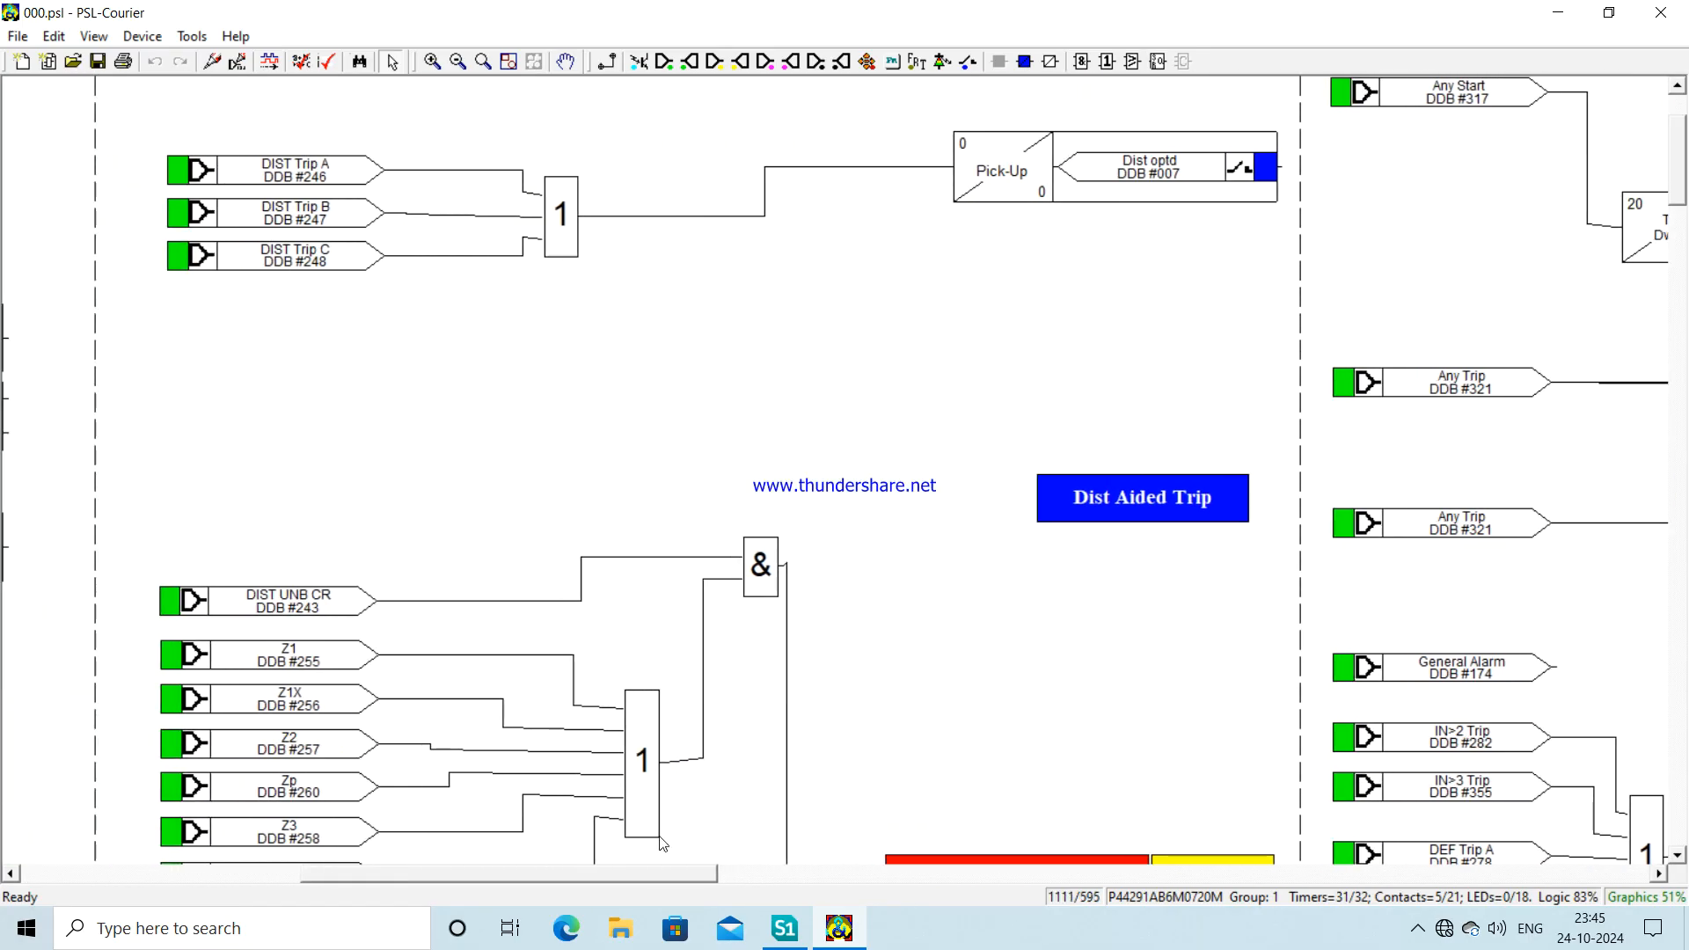
drag(1681, 175, 1683, 280)
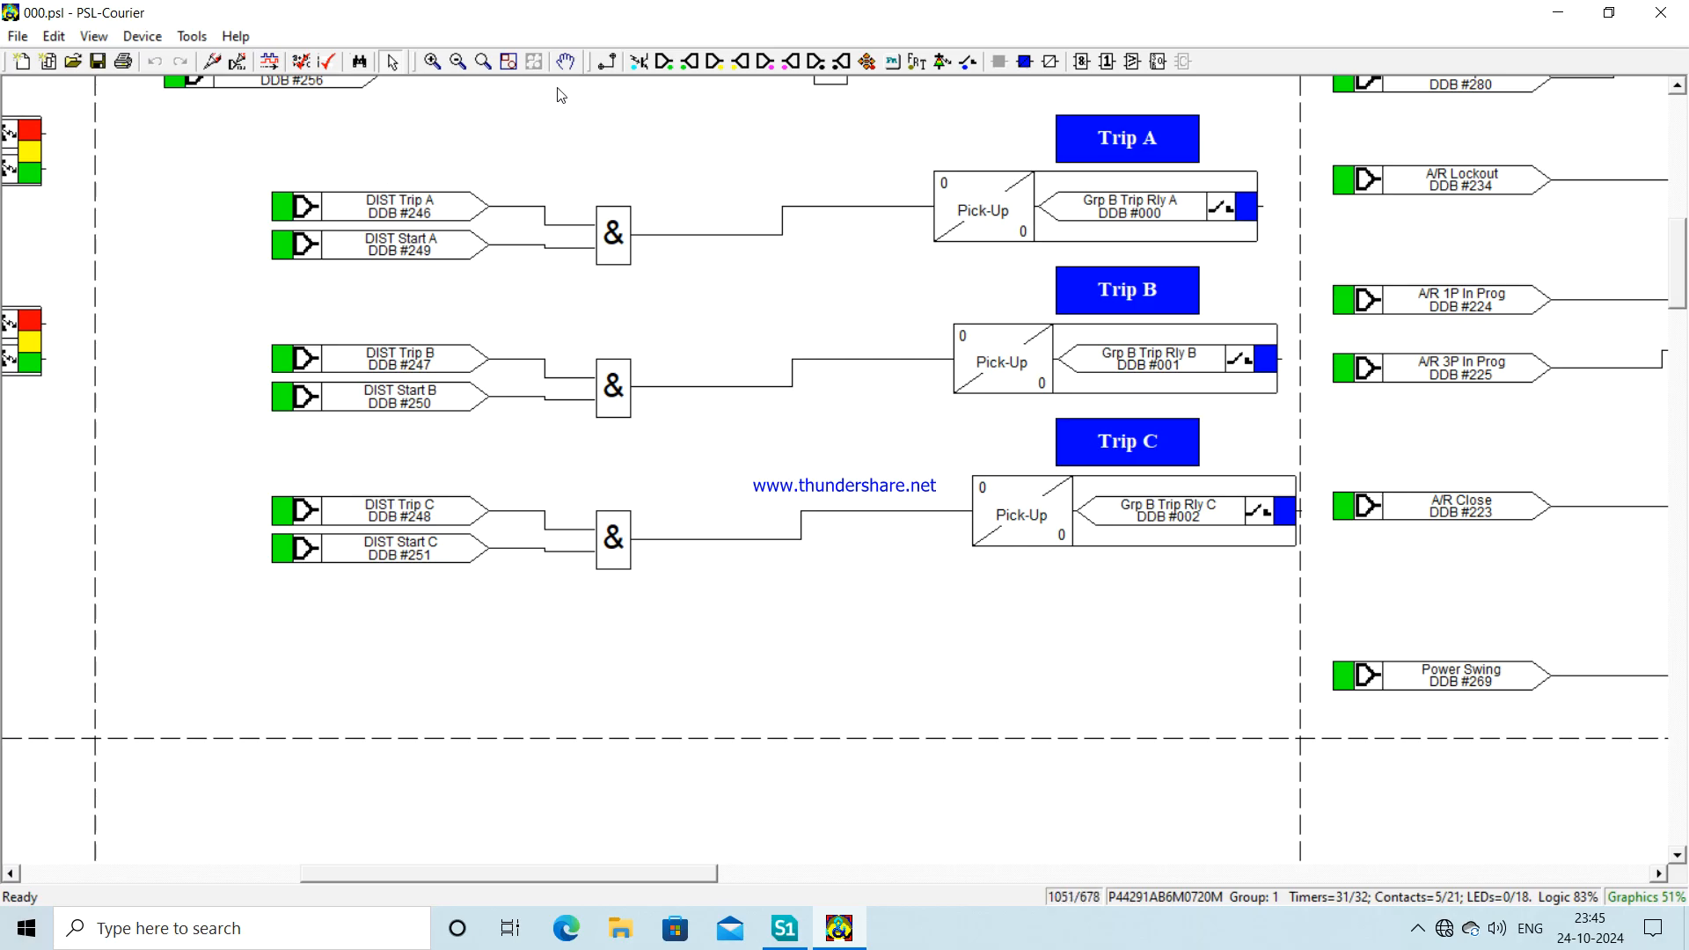
click(741, 63)
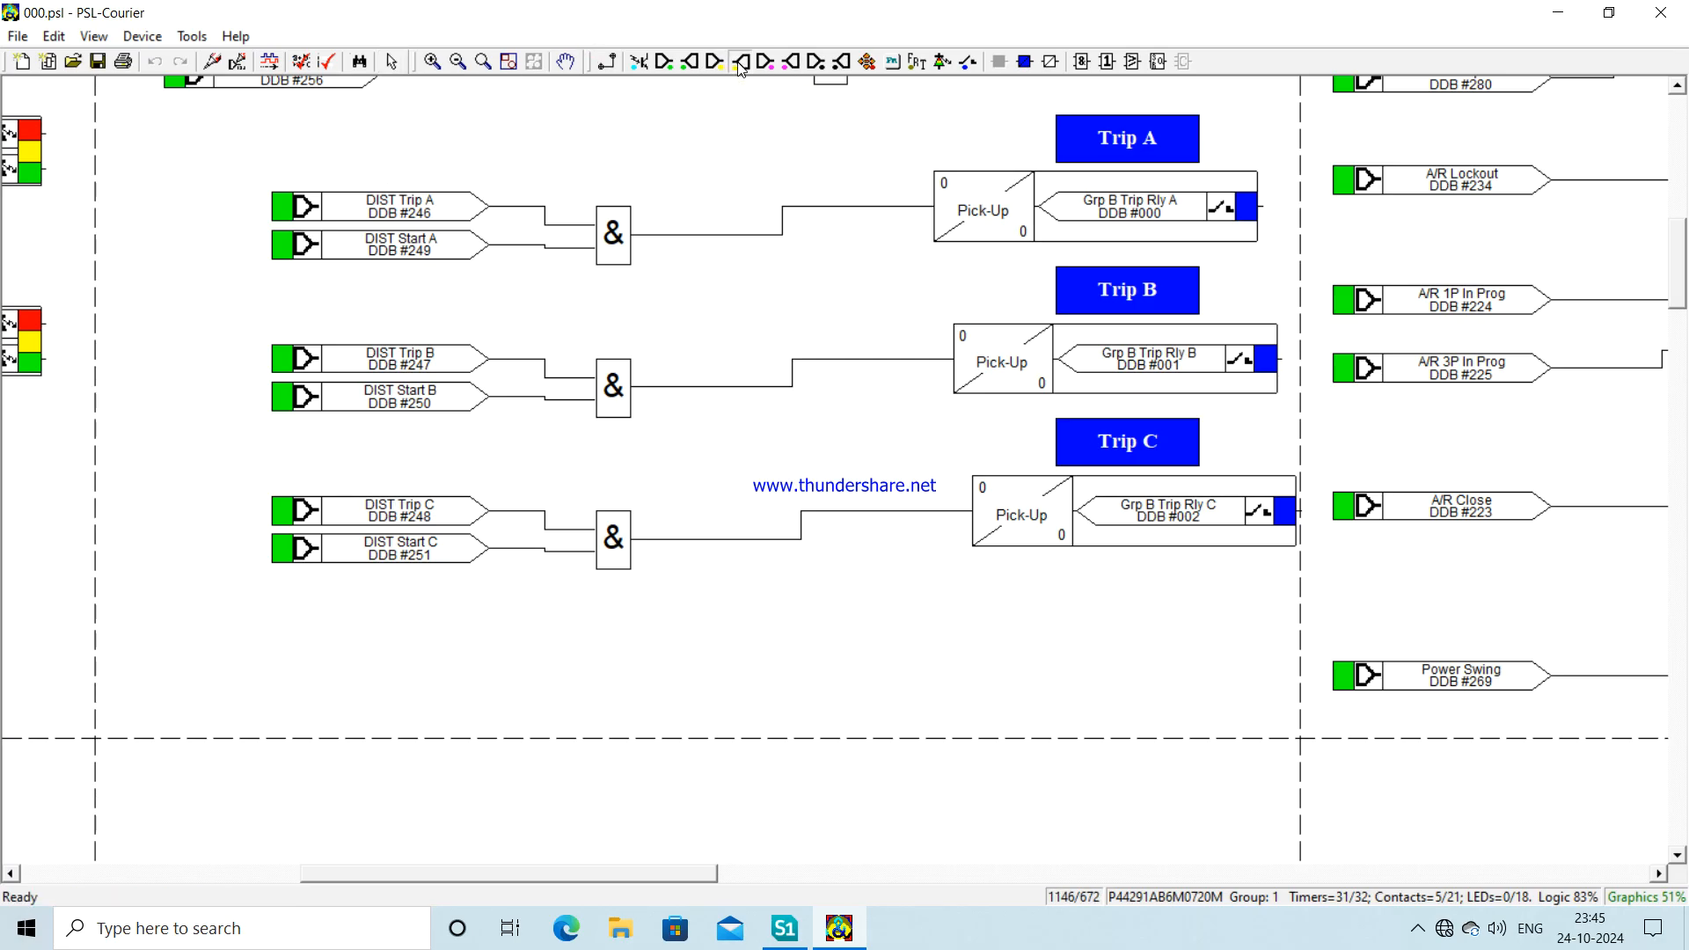
click(1014, 647)
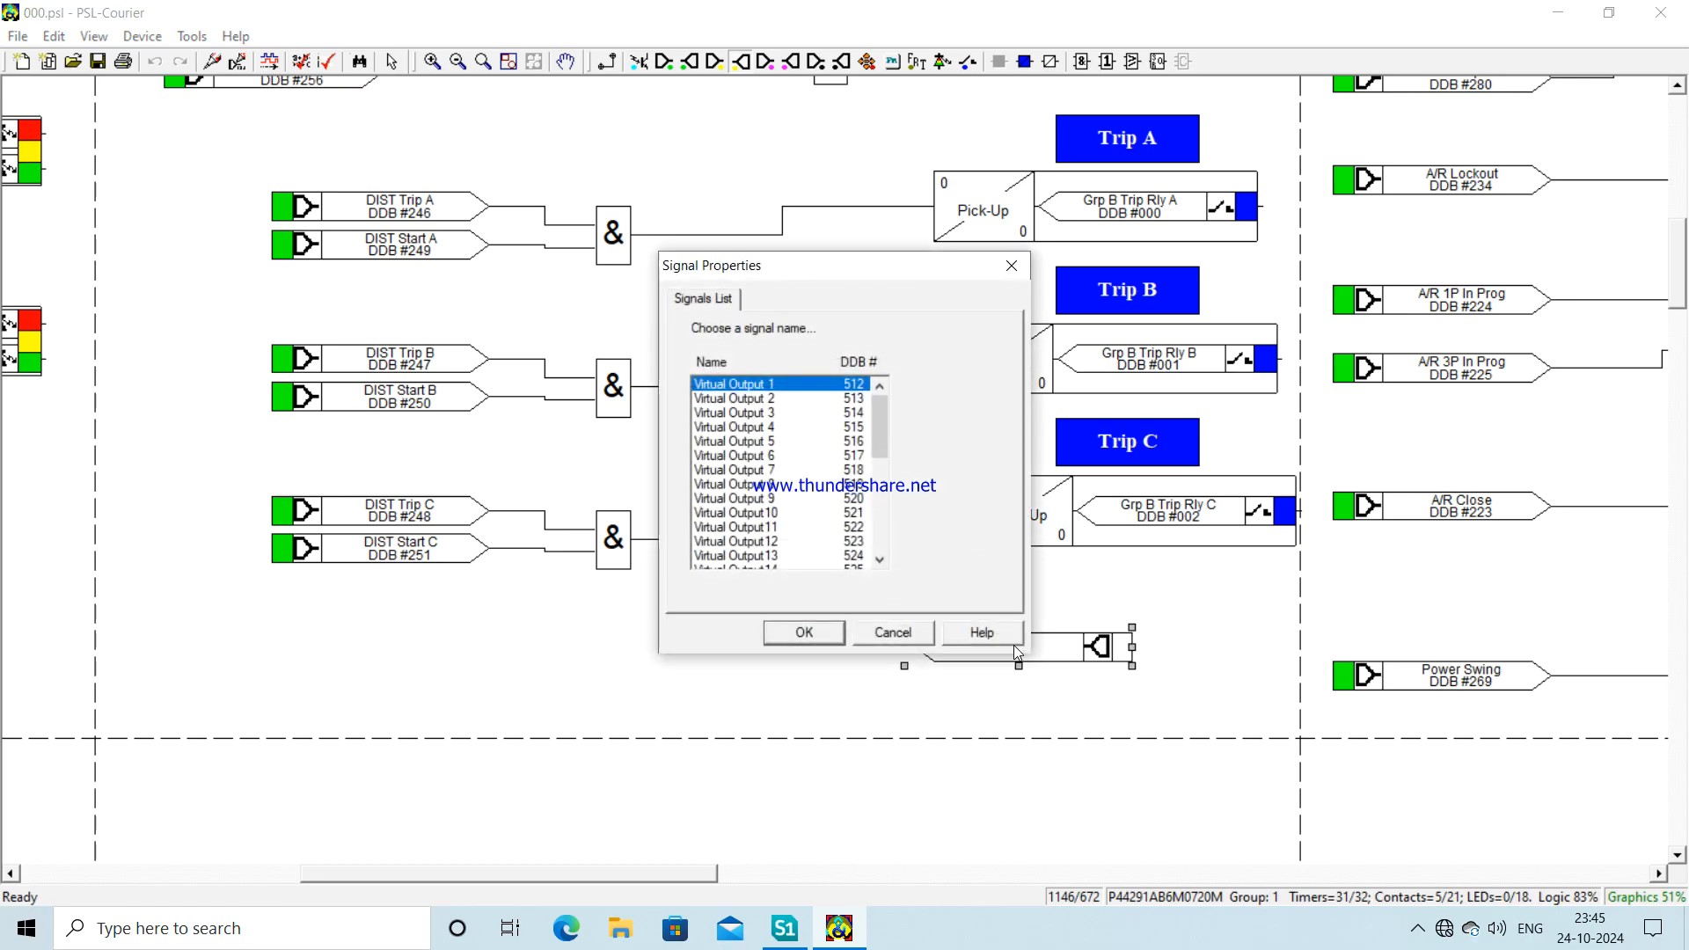
click(792, 635)
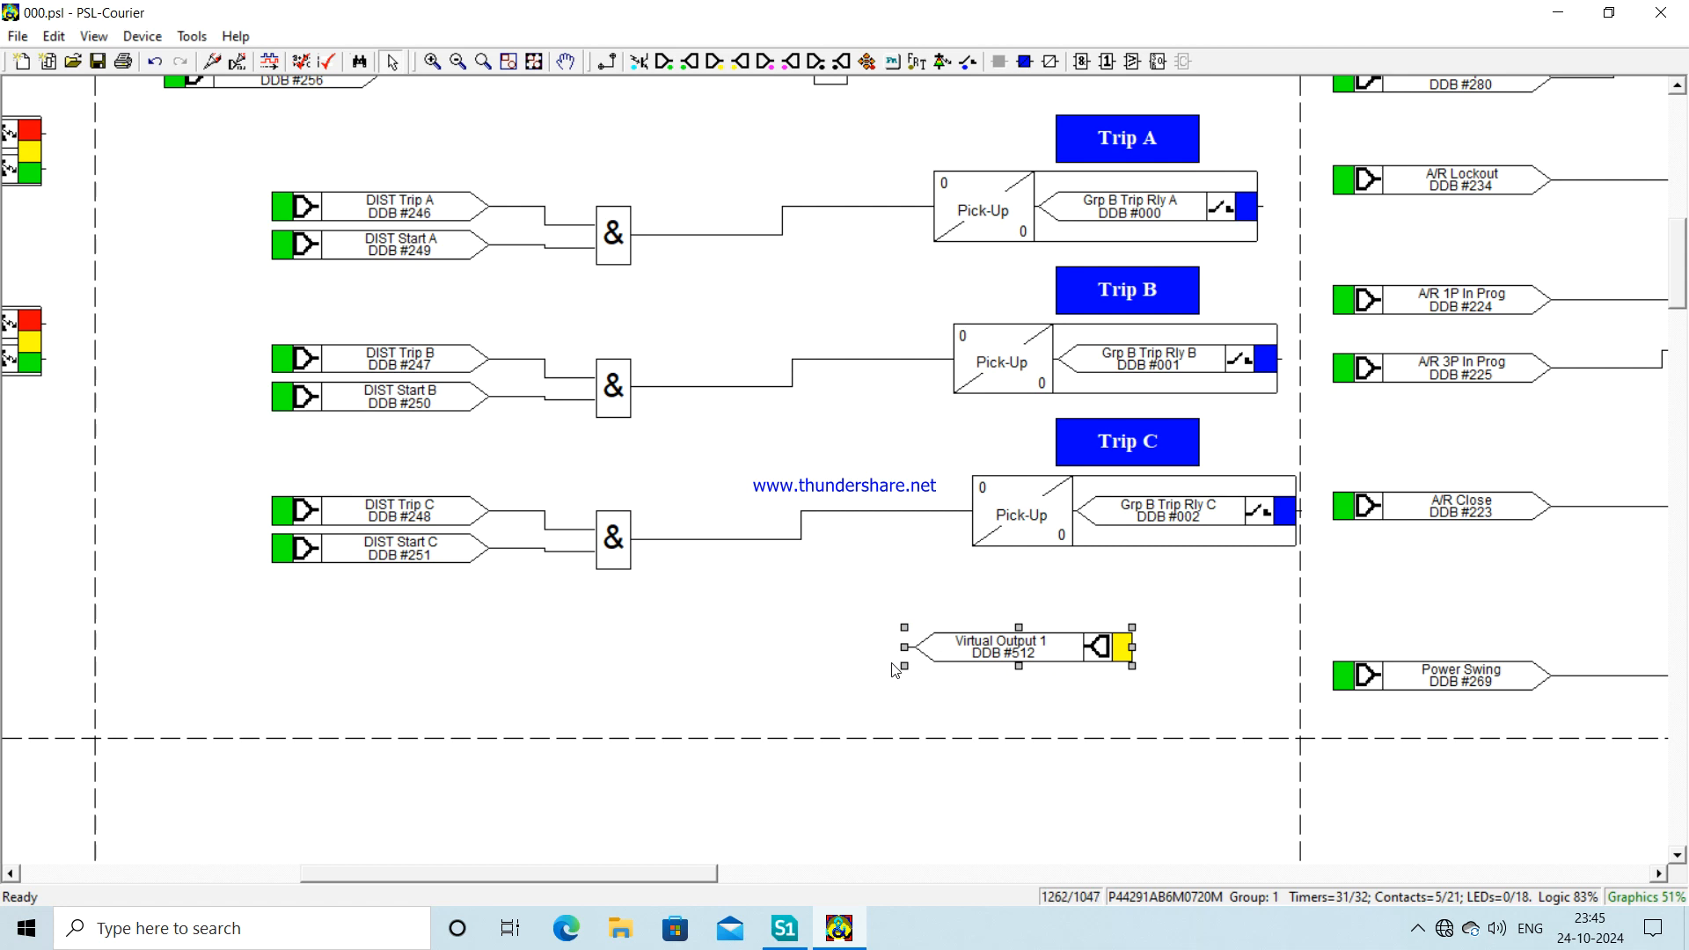
- Add GOOSE output signals Virtual Output 2 (DDB #513) and Virtual Output 3 (DDB #514) below Virtual Output 1
click(741, 64)
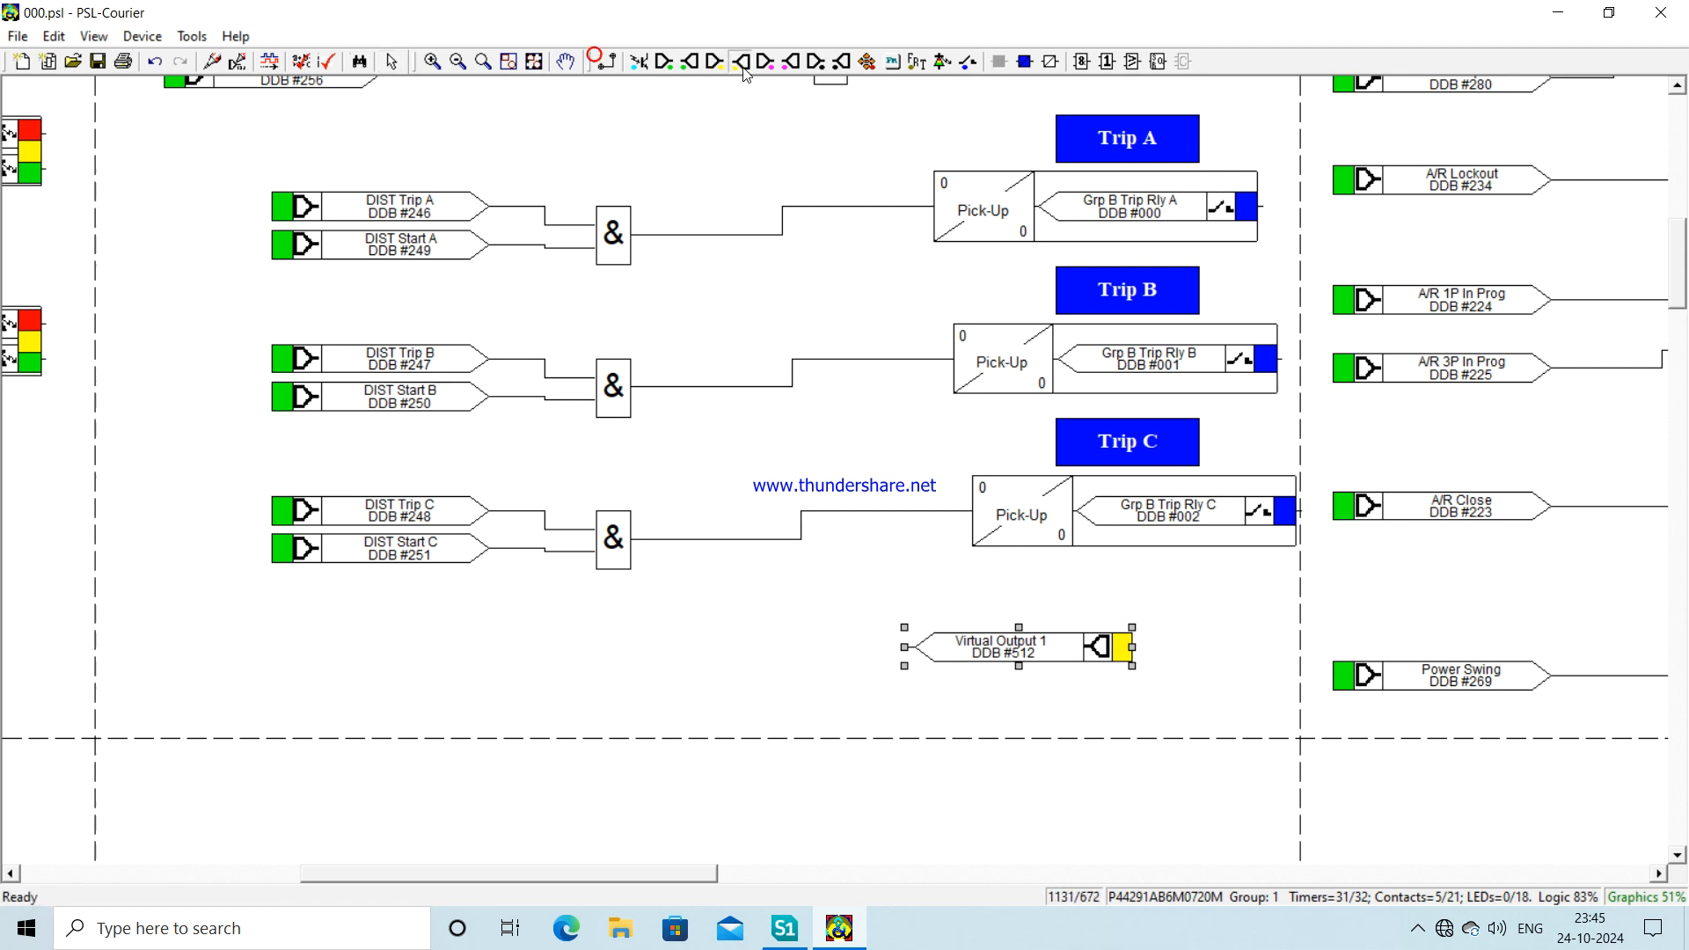
click(964, 753)
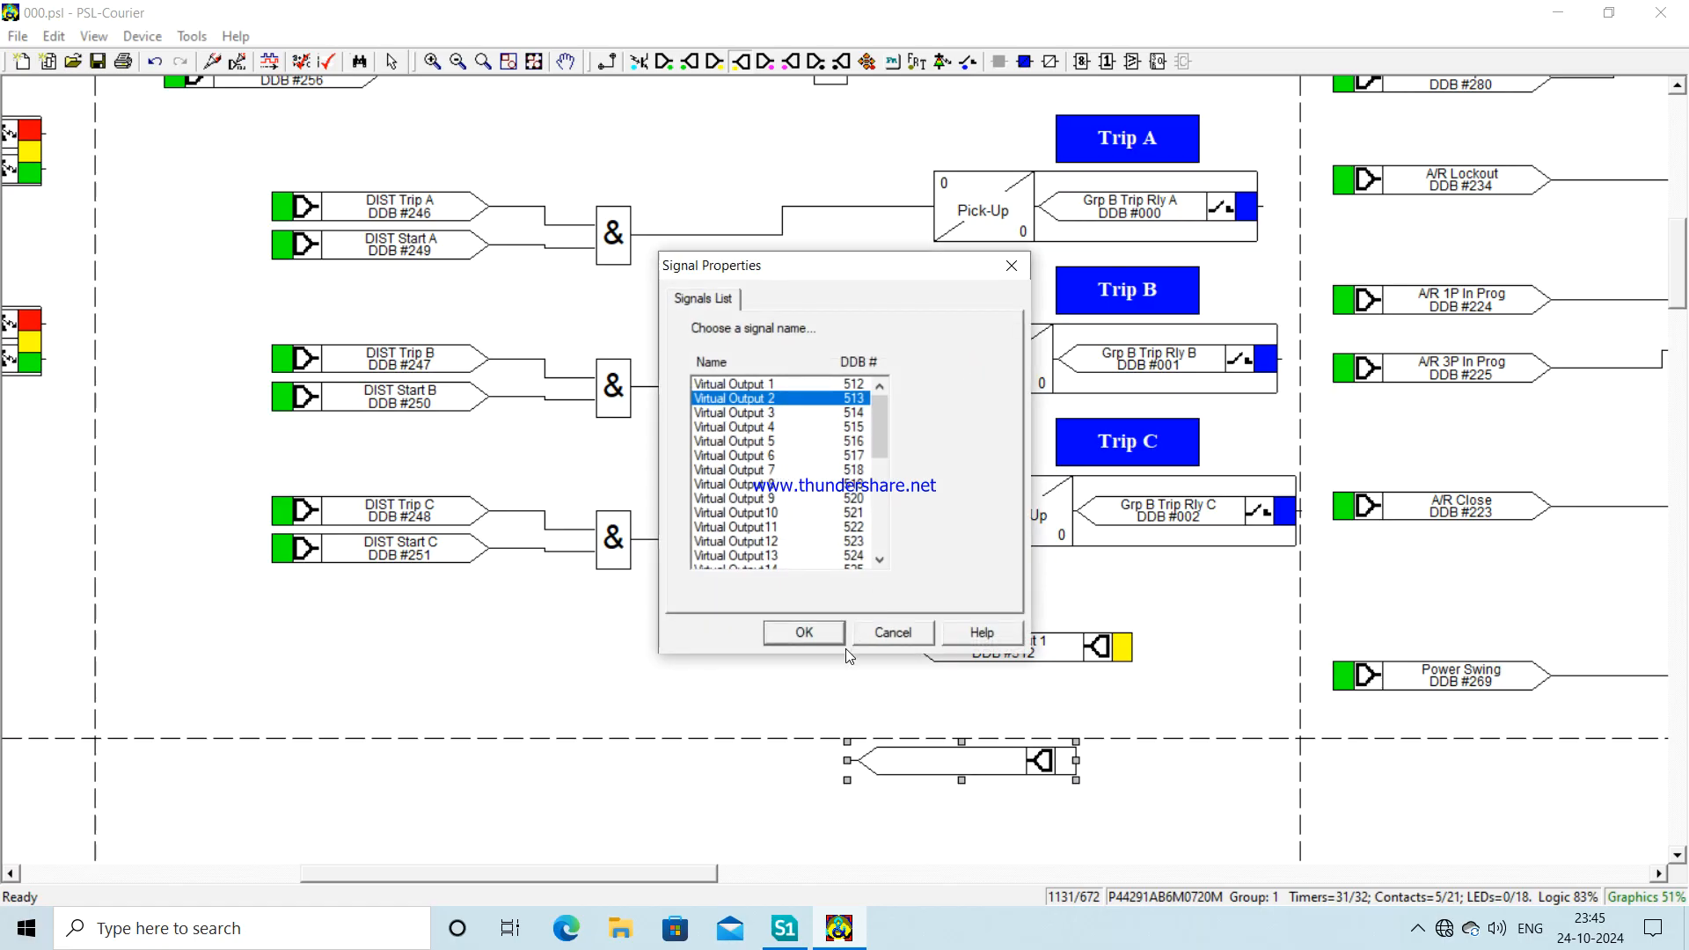
click(807, 632)
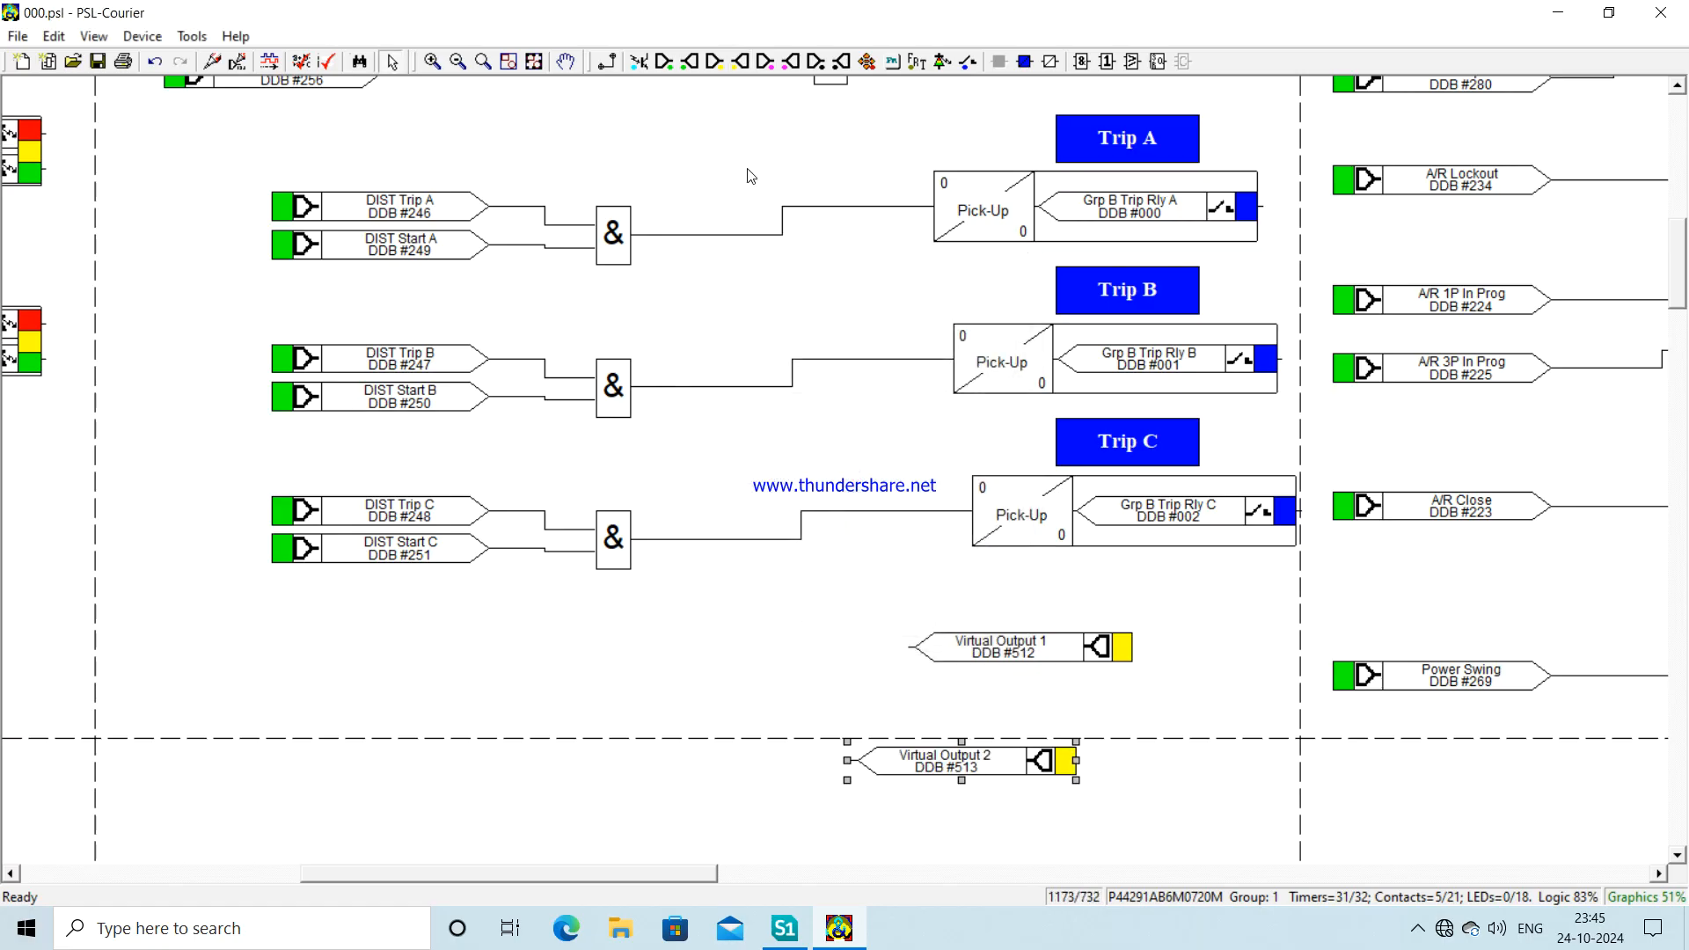
click(741, 62)
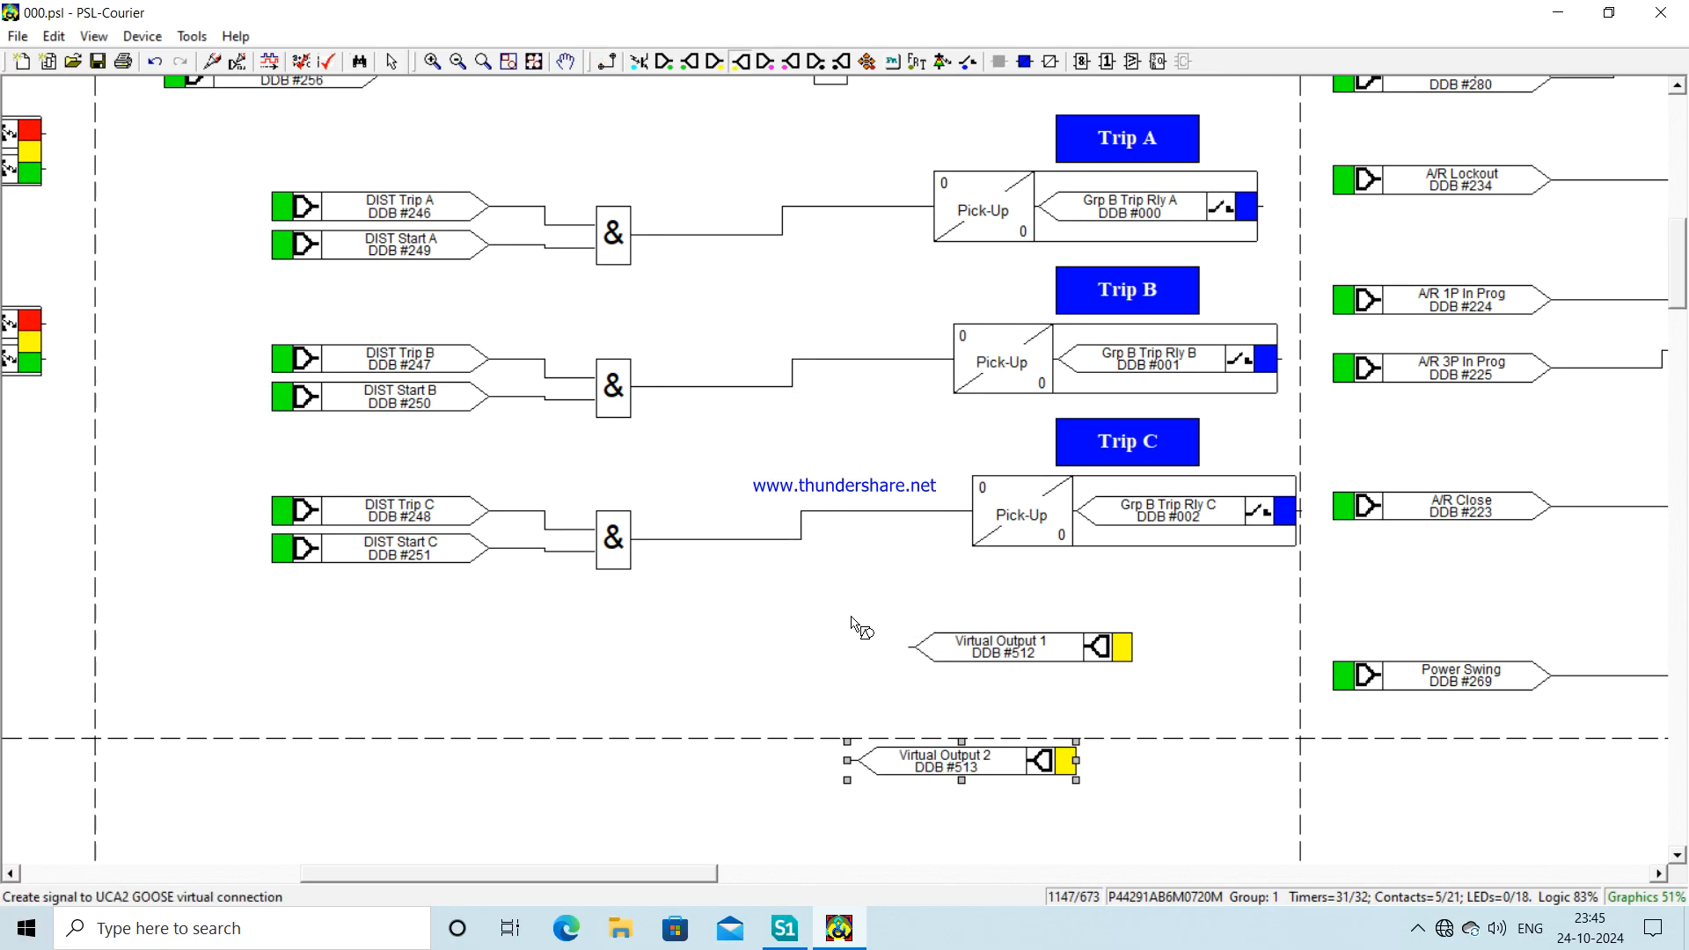
click(989, 835)
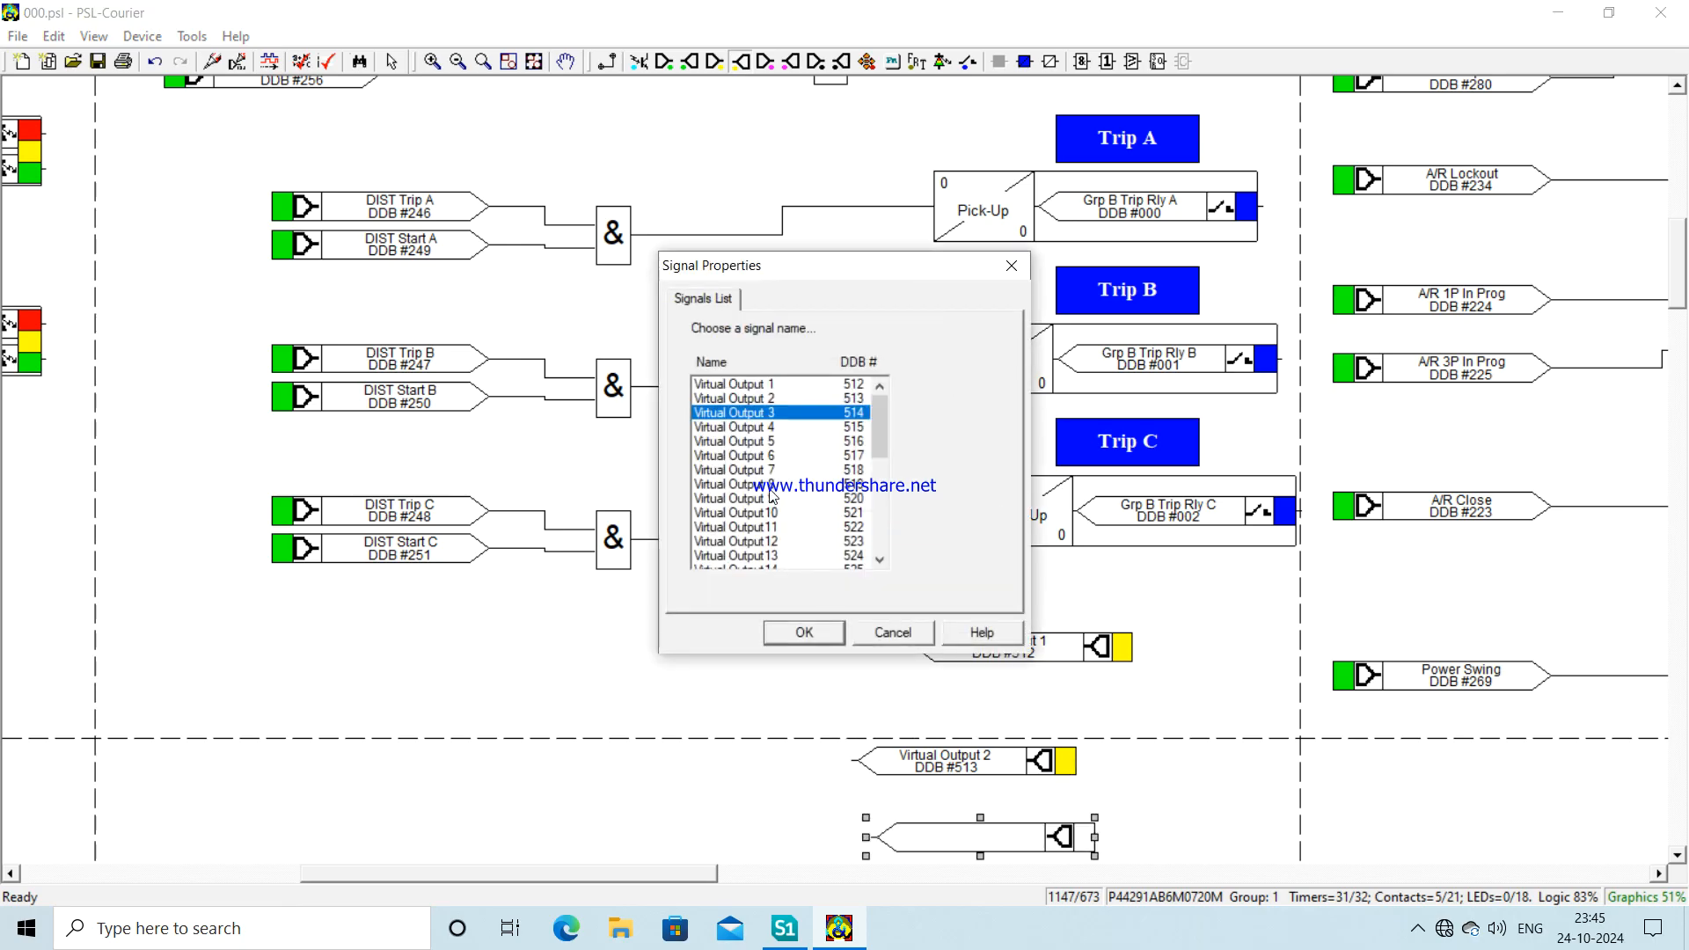
click(803, 633)
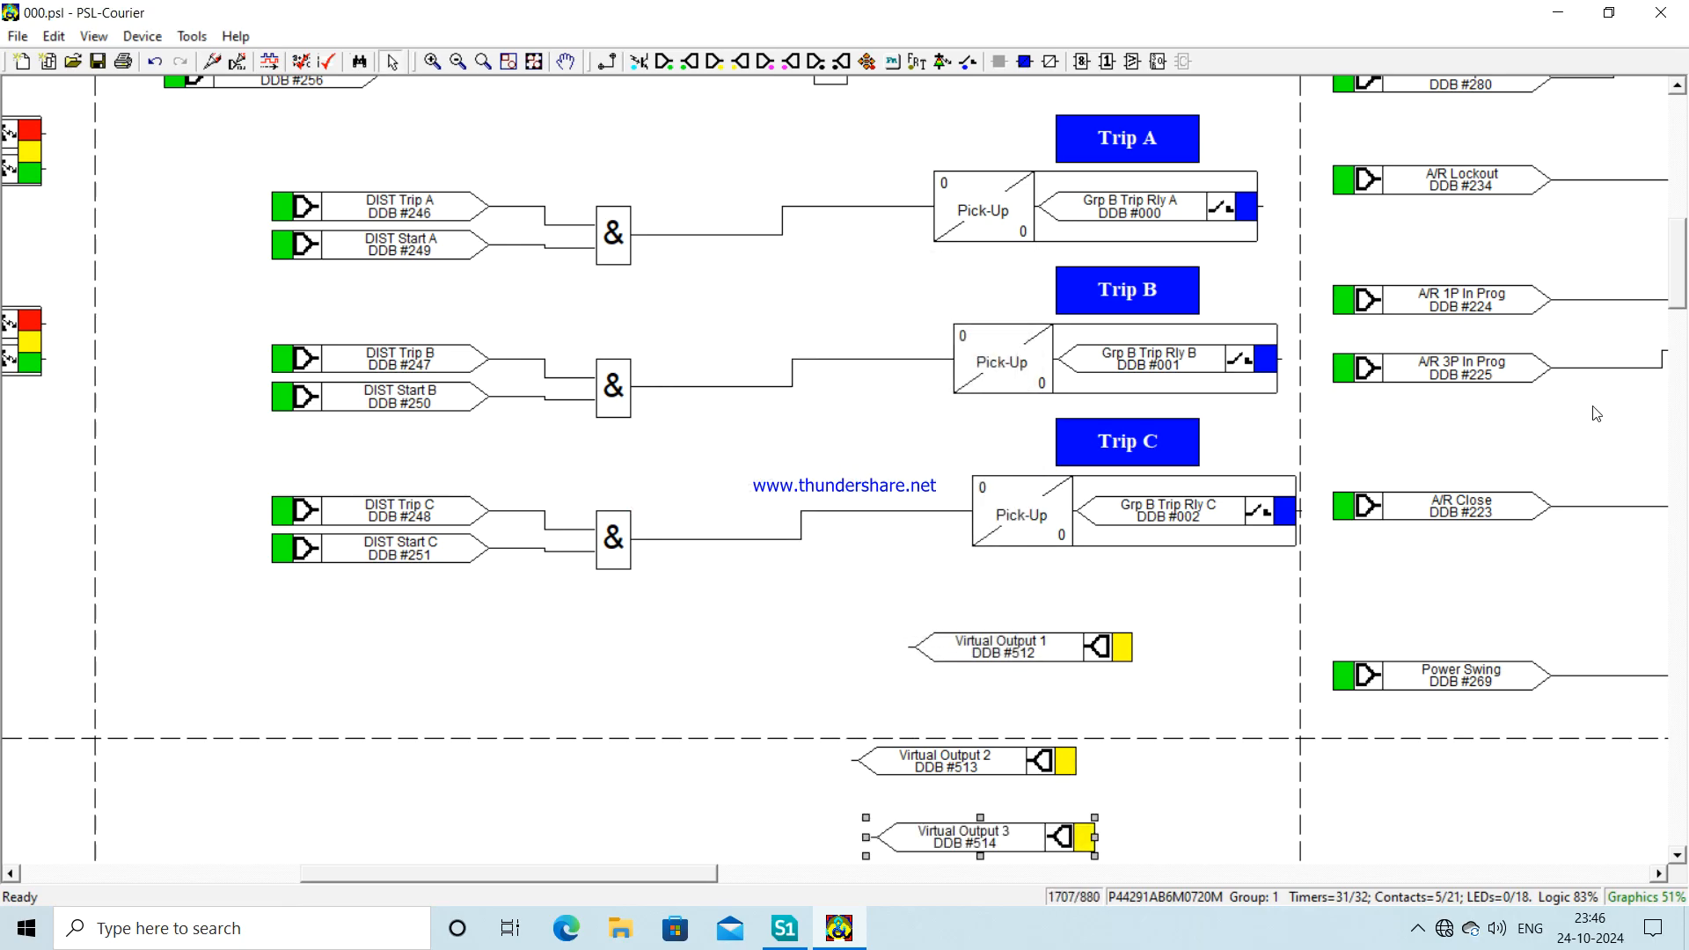
- Align Virtual Outputs 1, 2 and 3 in an evenly spaced column beneath the Trip C output
mouse_move(1680, 298)
mouse_down()
mouse_move(1680, 329)
mouse_move(1680, 306)
mouse_up()
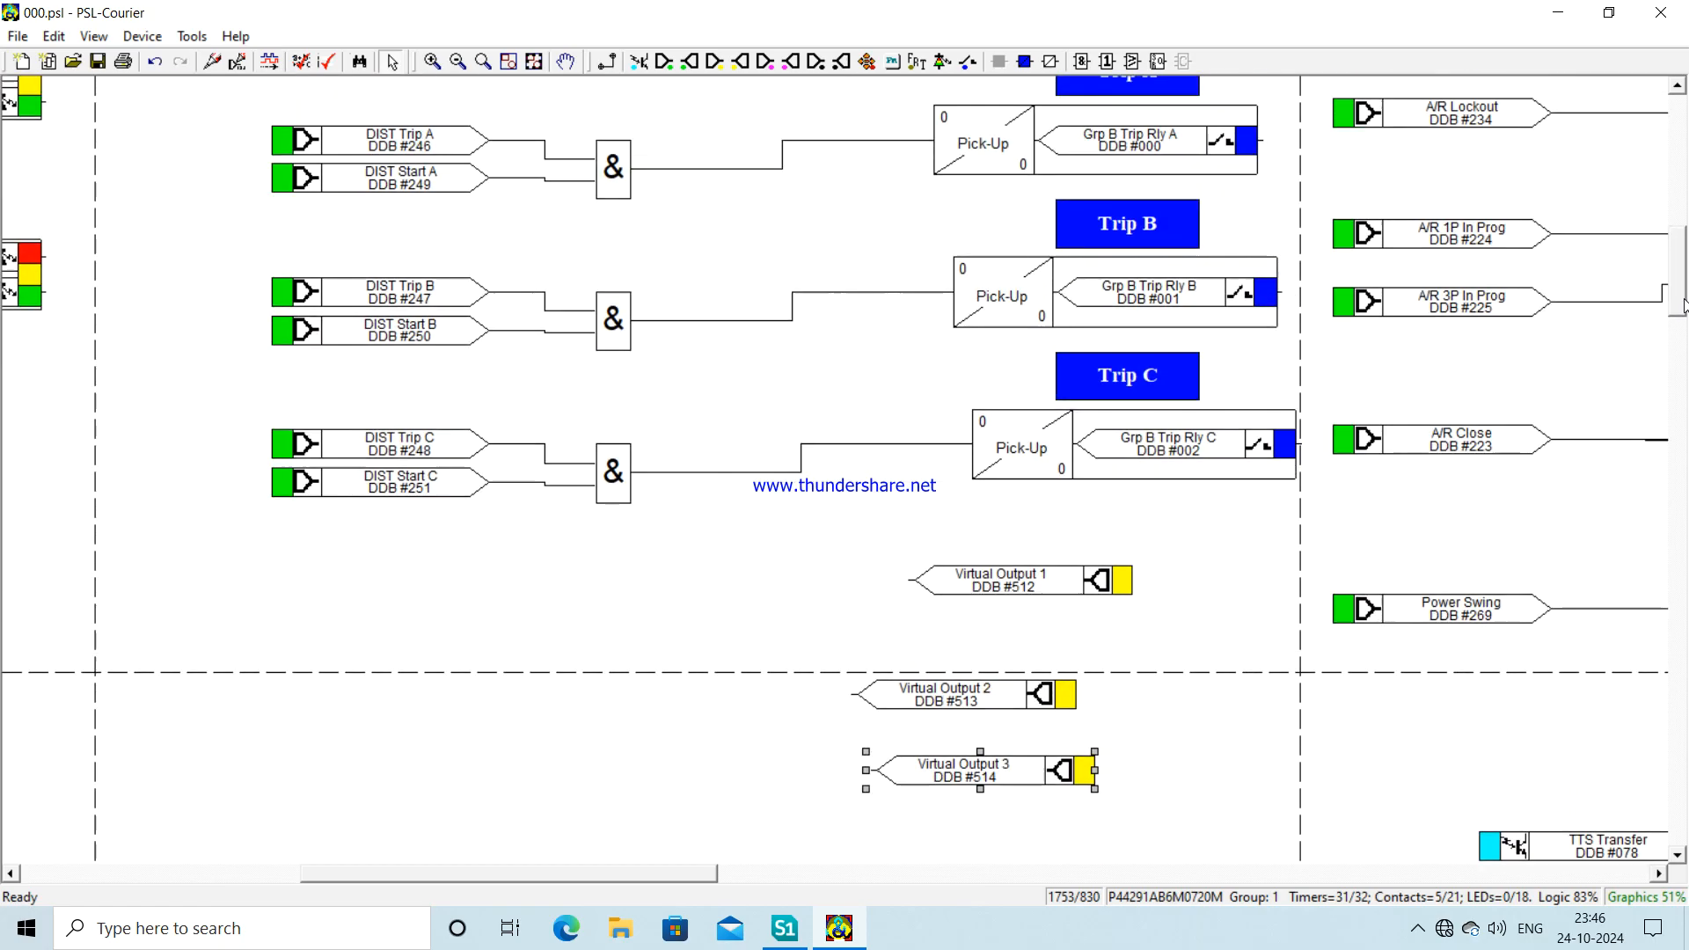
drag(1012, 585, 1109, 583)
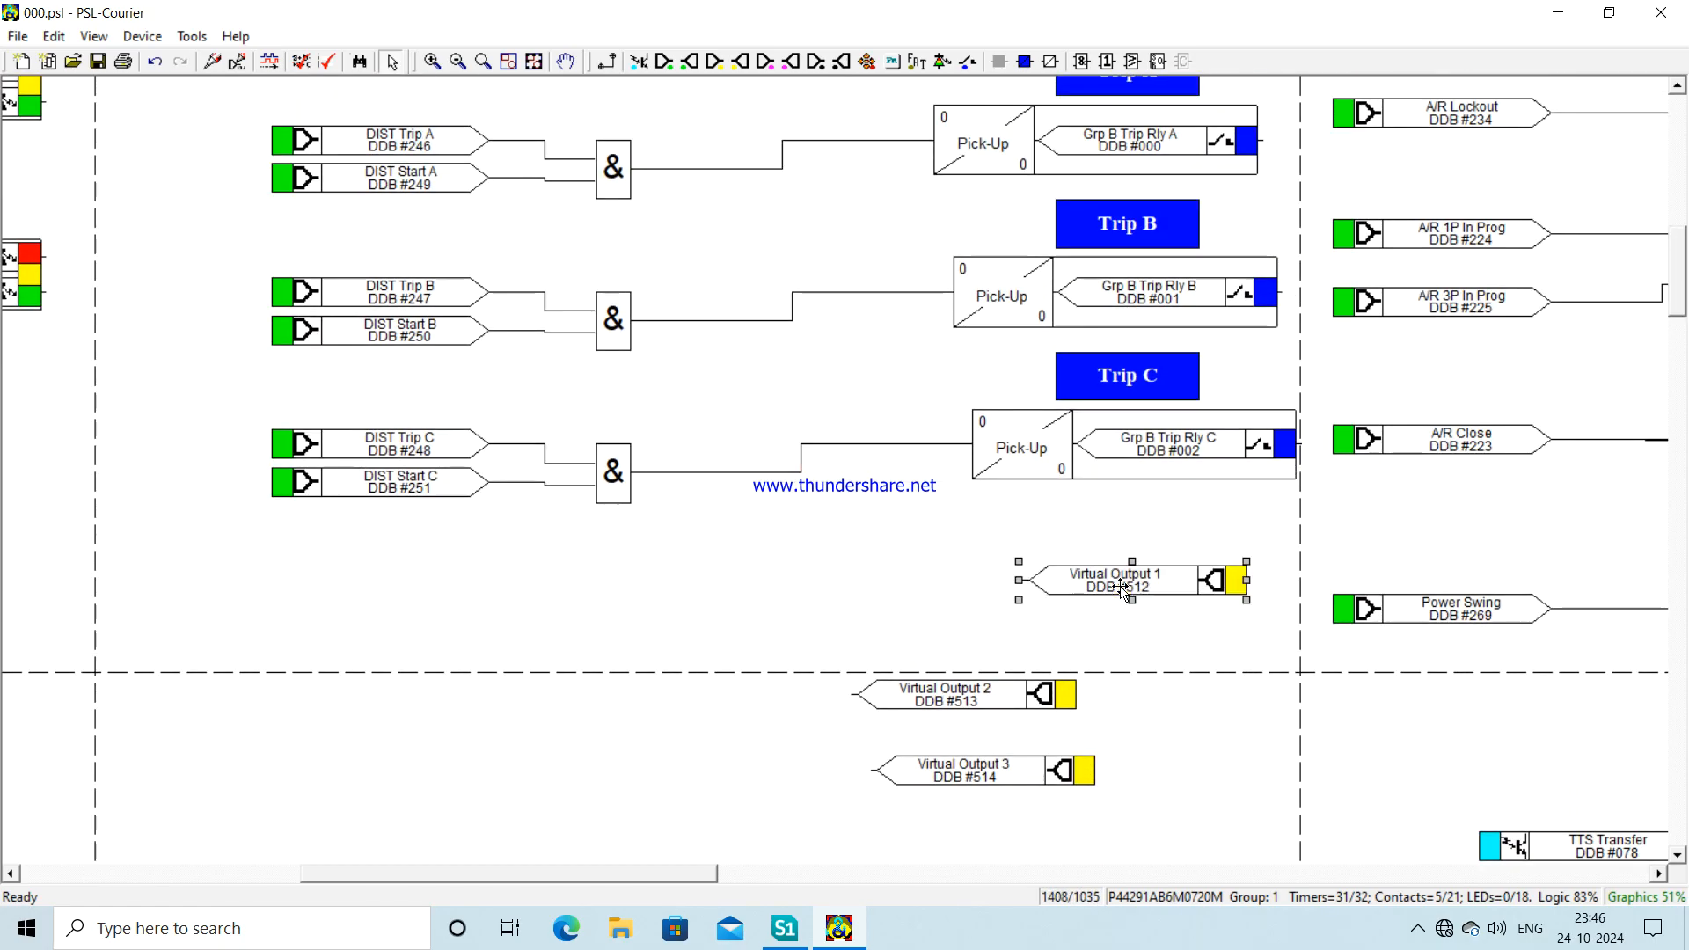
drag(972, 701, 1140, 666)
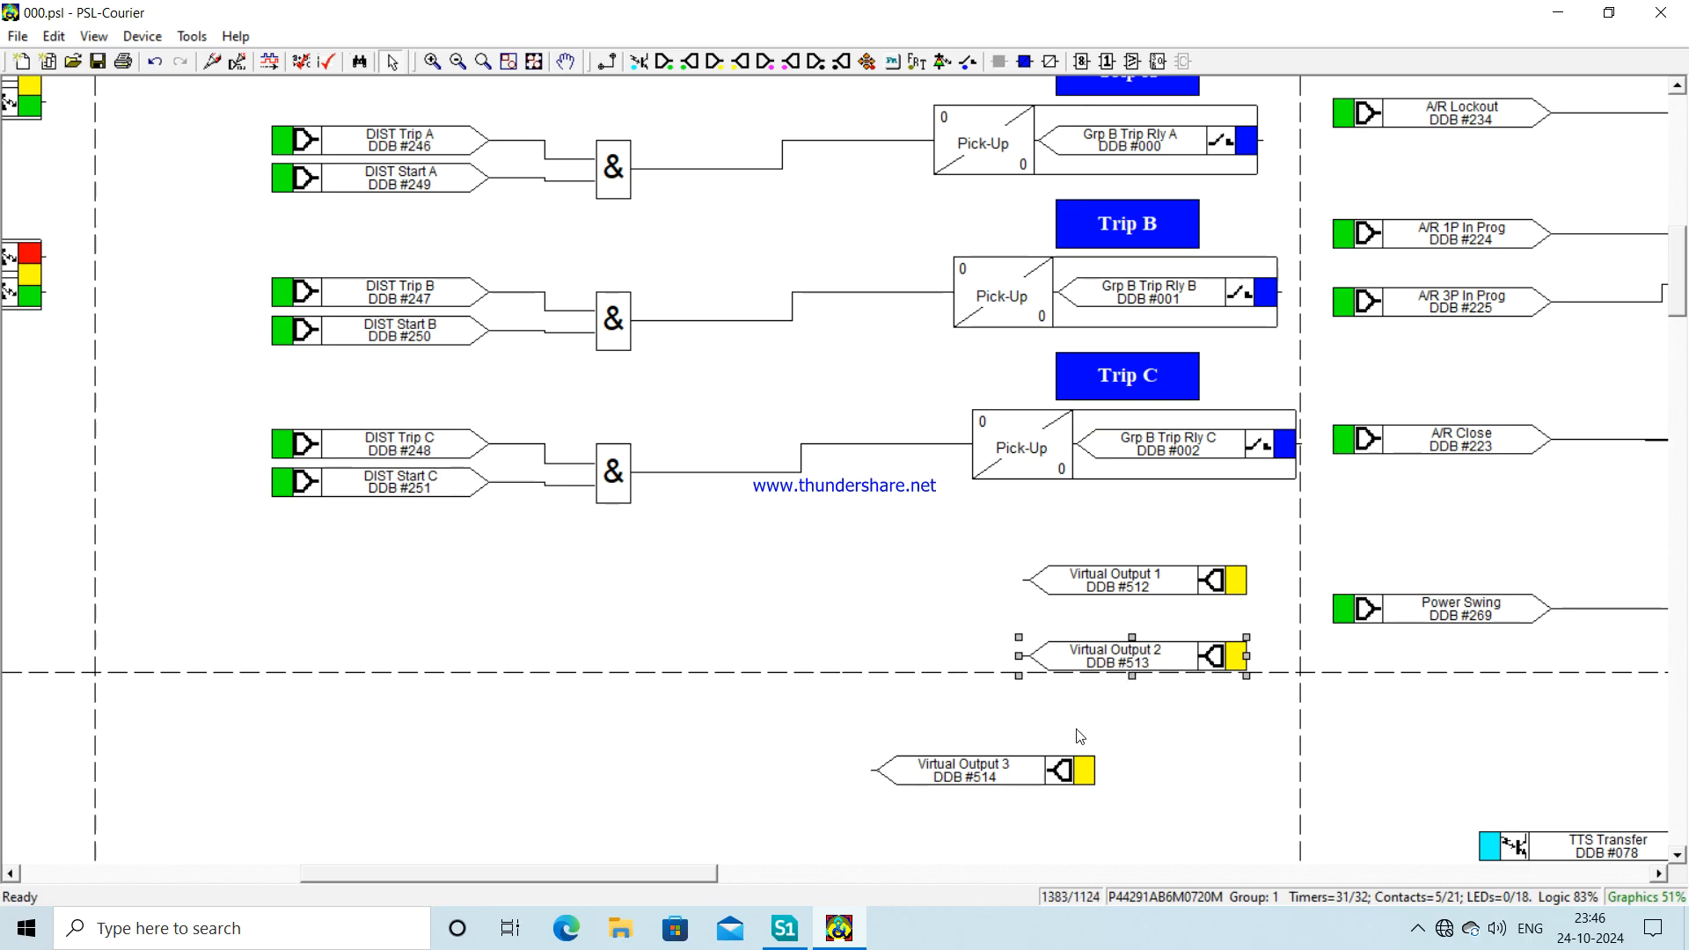
drag(1001, 771, 1158, 739)
click(907, 778)
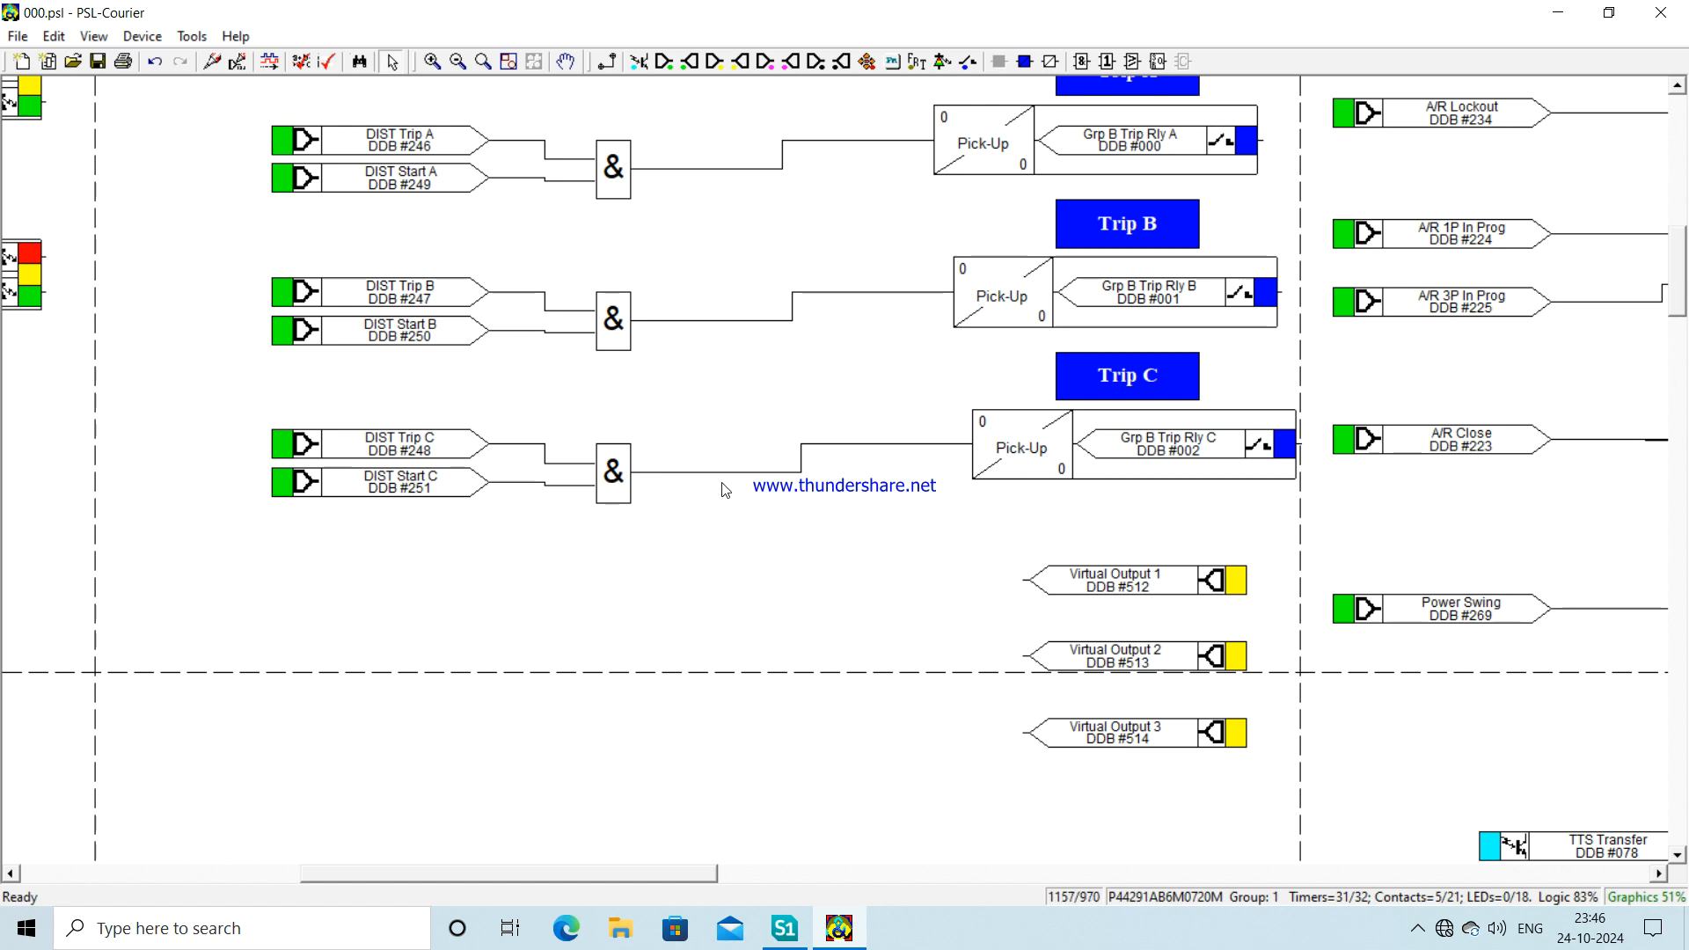
- Add the opto input signal TTS Transfer (DDB #078) and position it below the DIST Start C signal
click(641, 65)
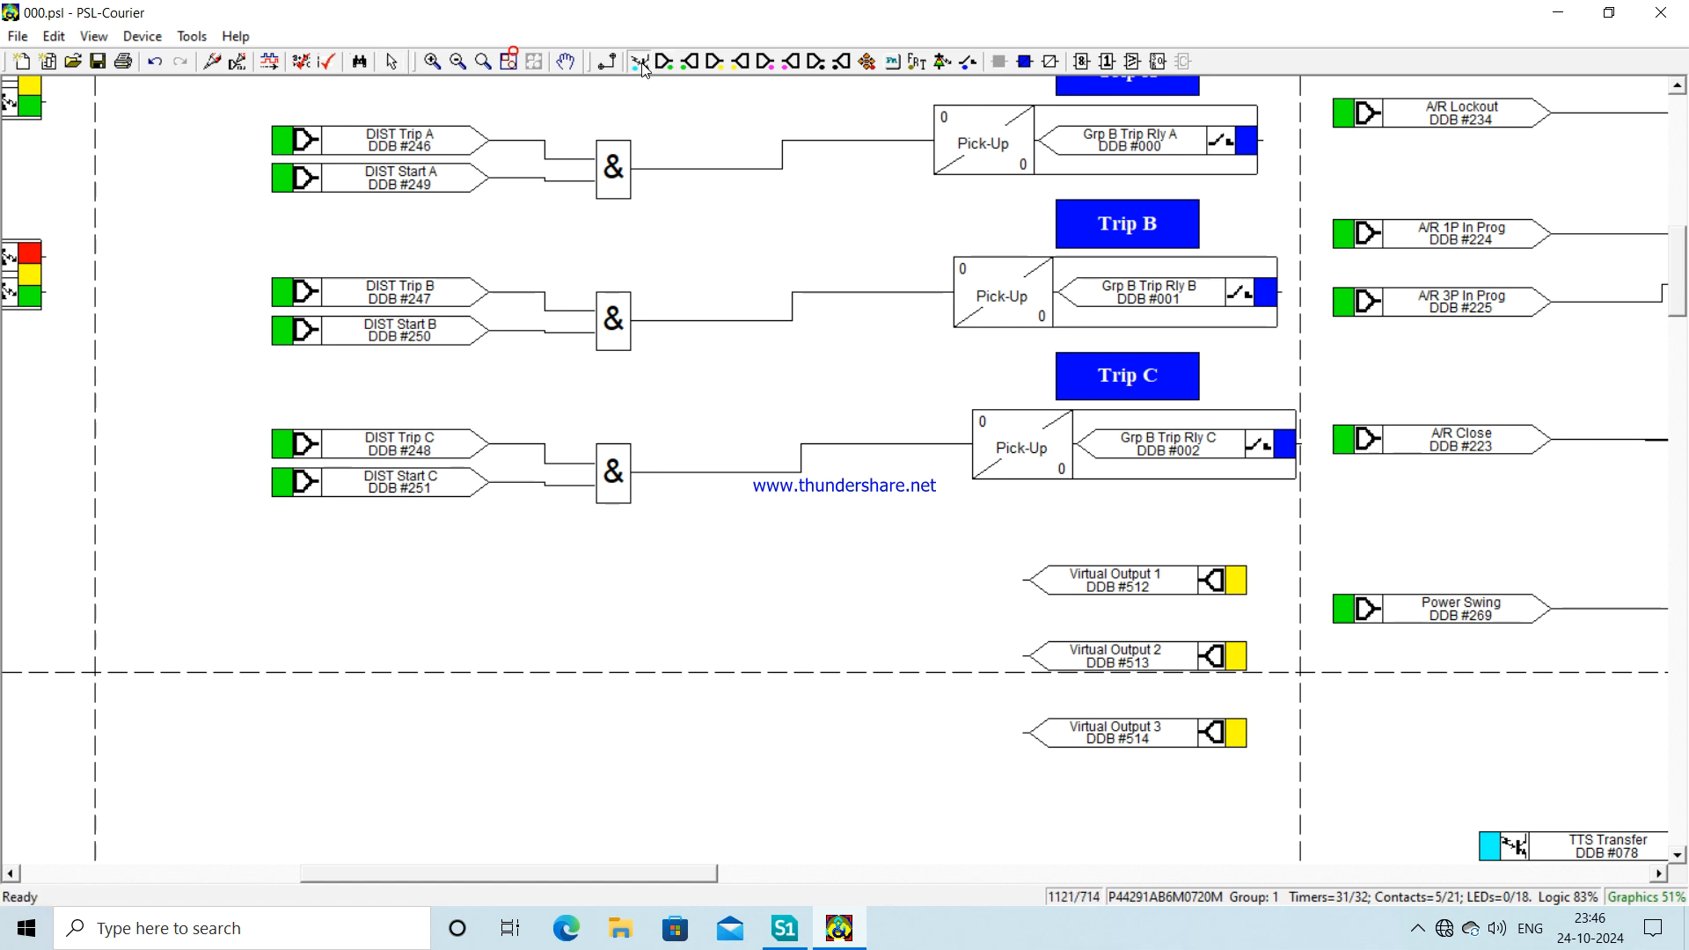
click(201, 248)
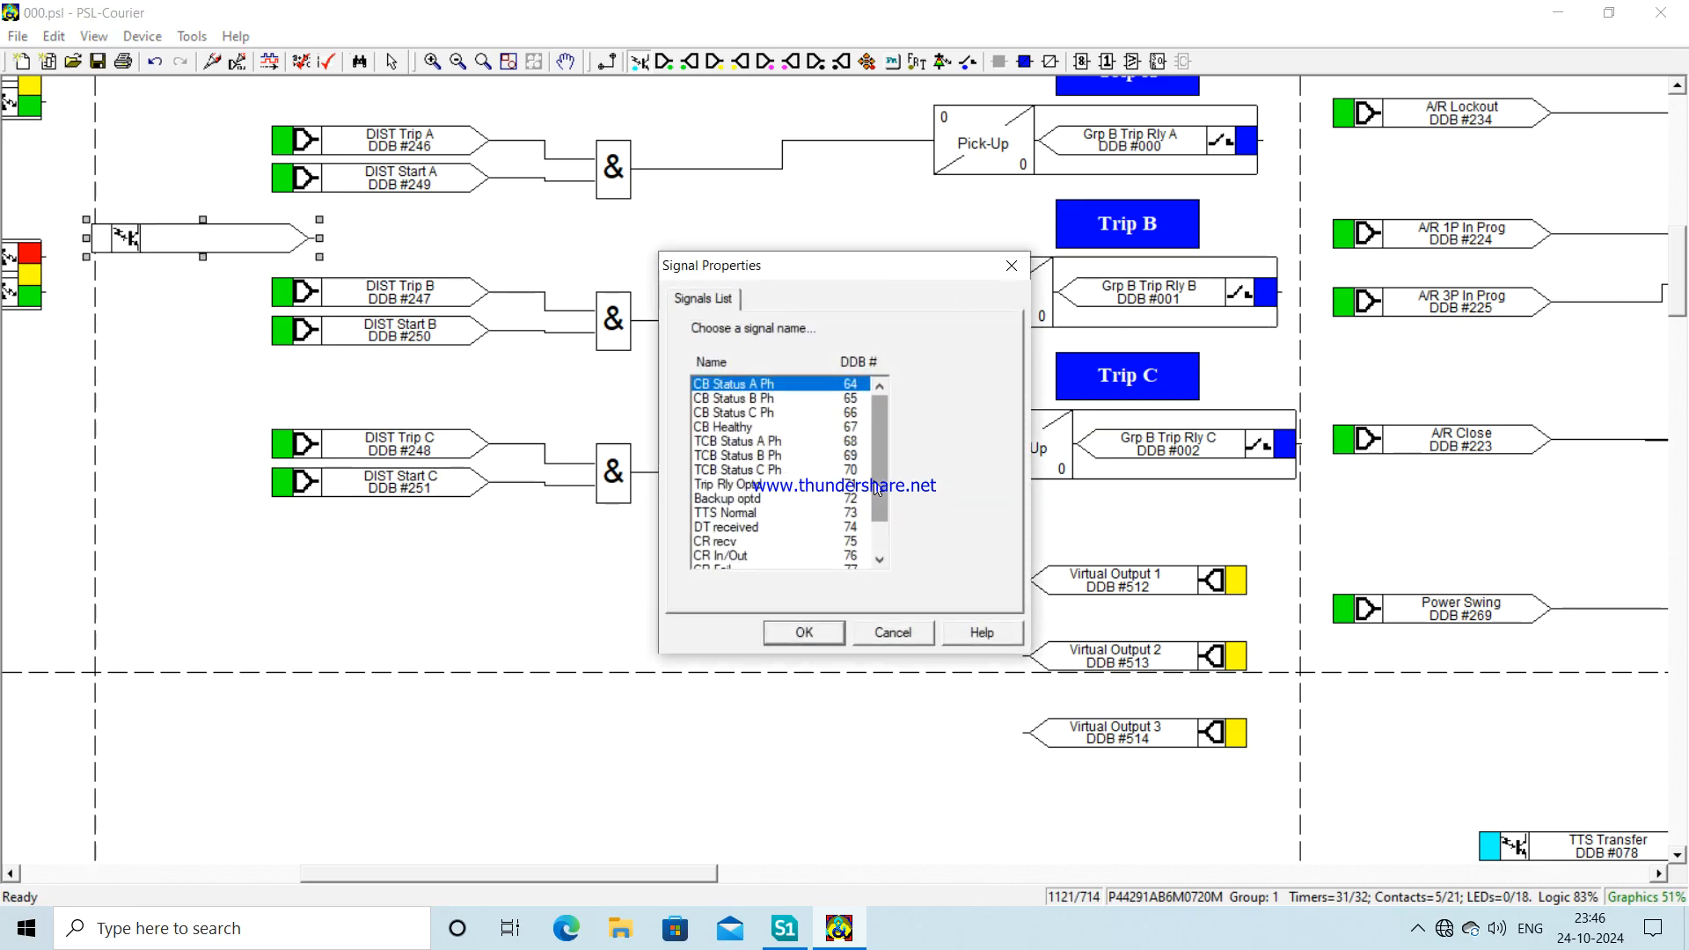
drag(880, 490, 879, 525)
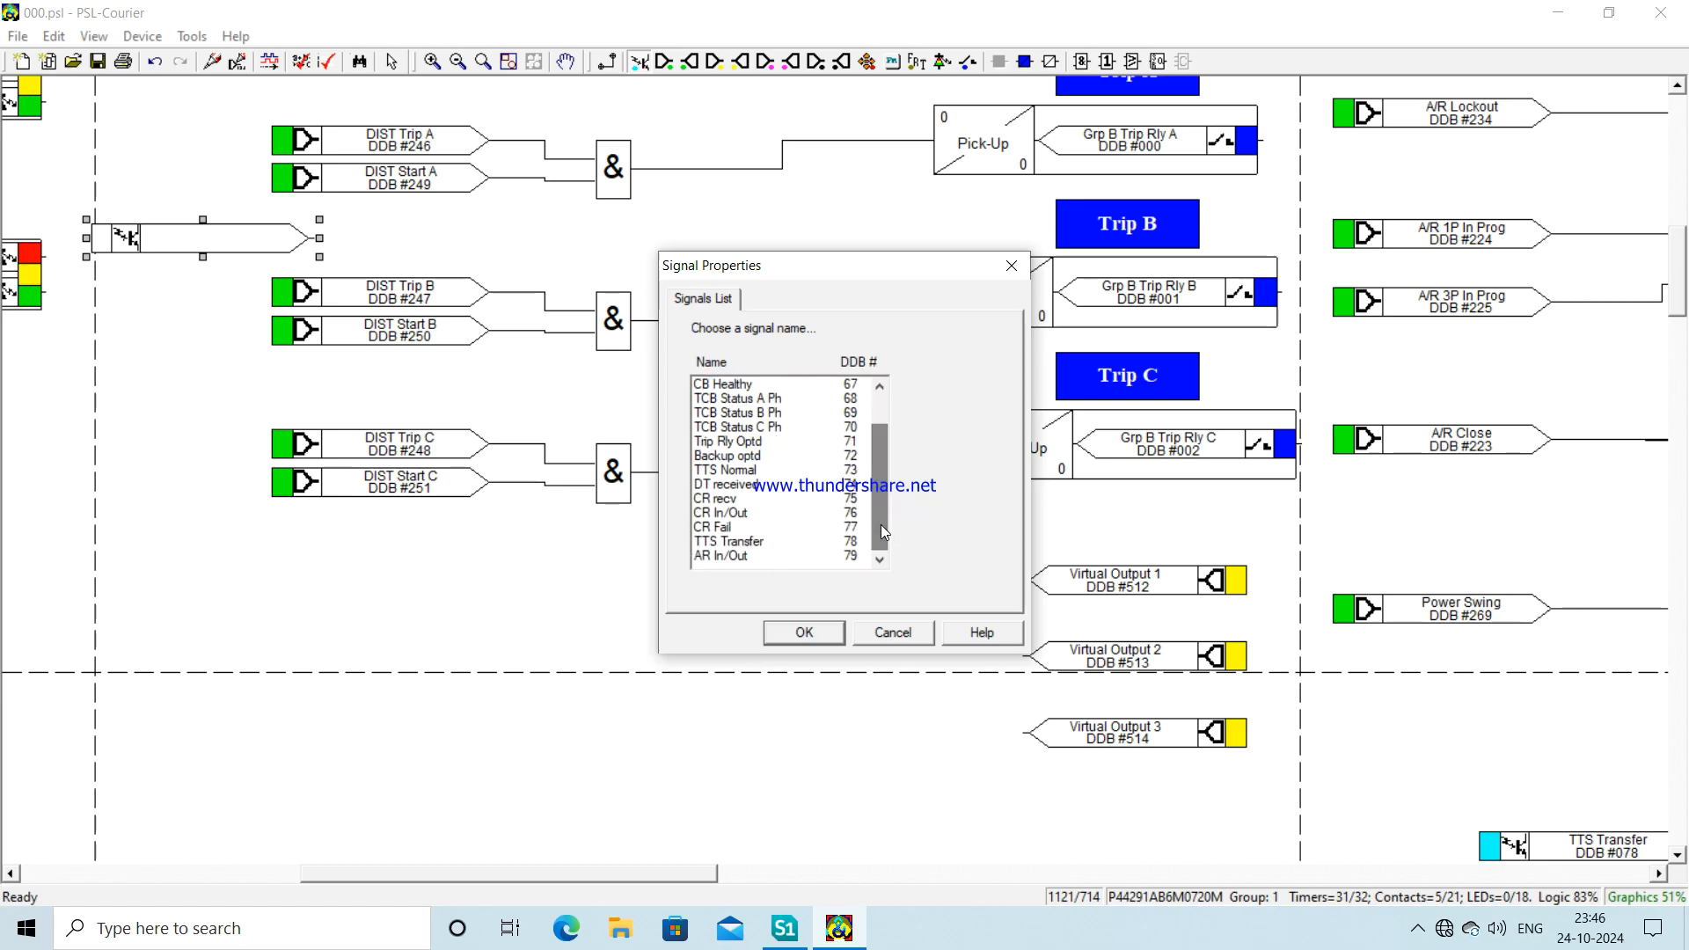
click(731, 540)
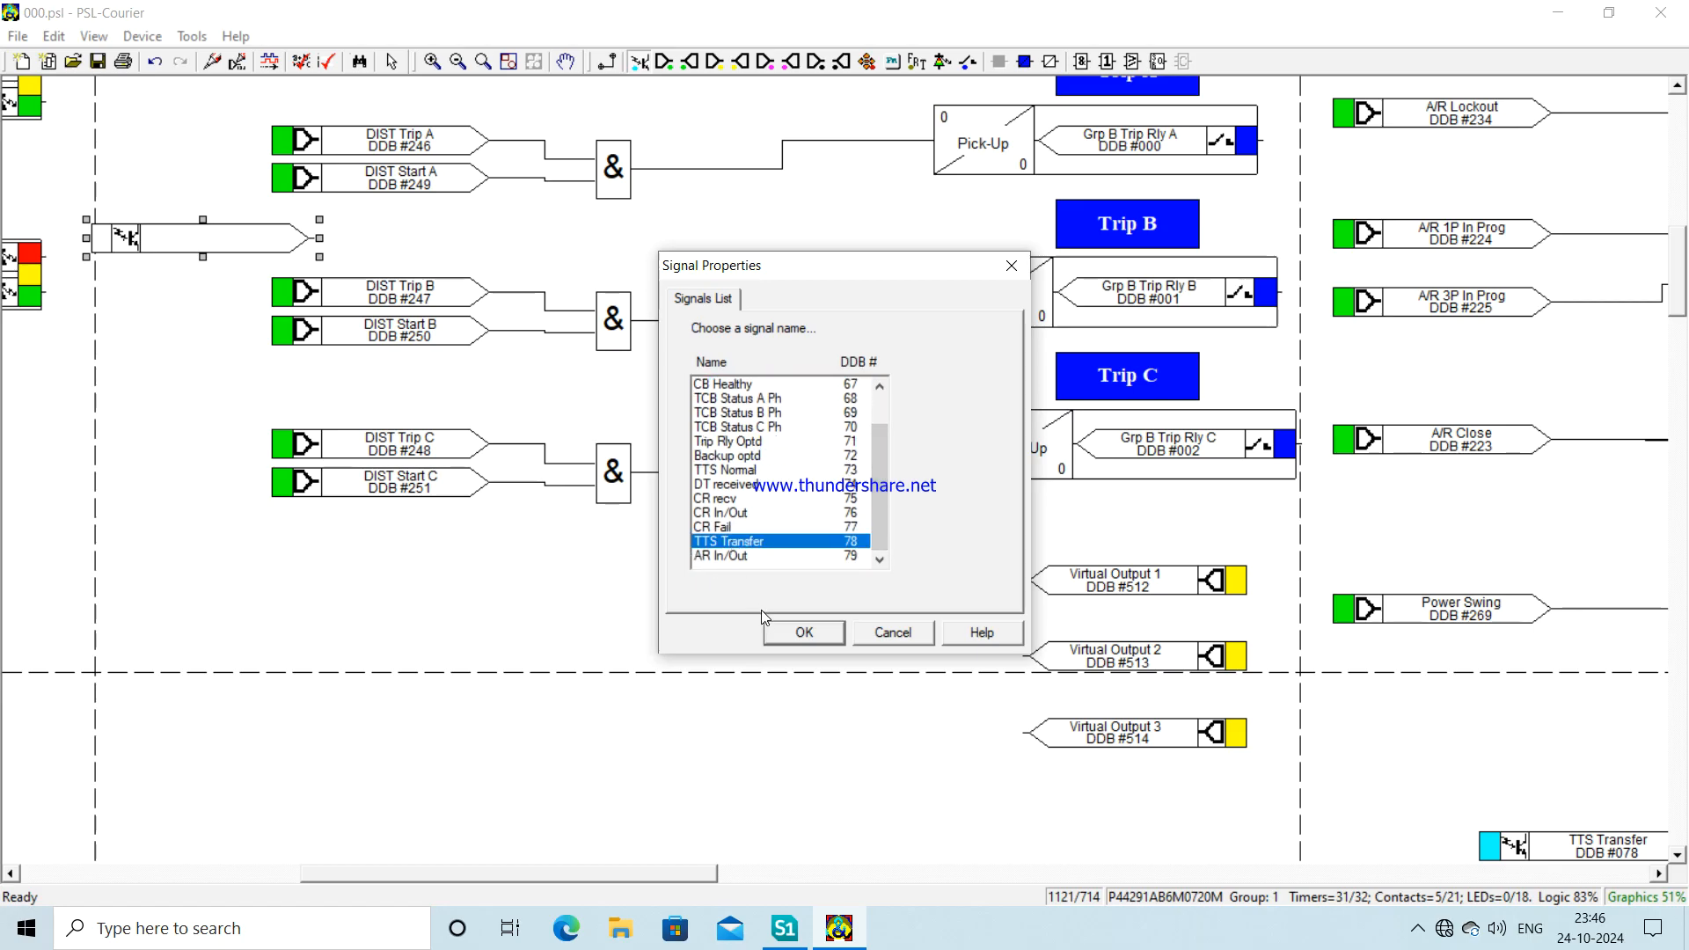
click(803, 633)
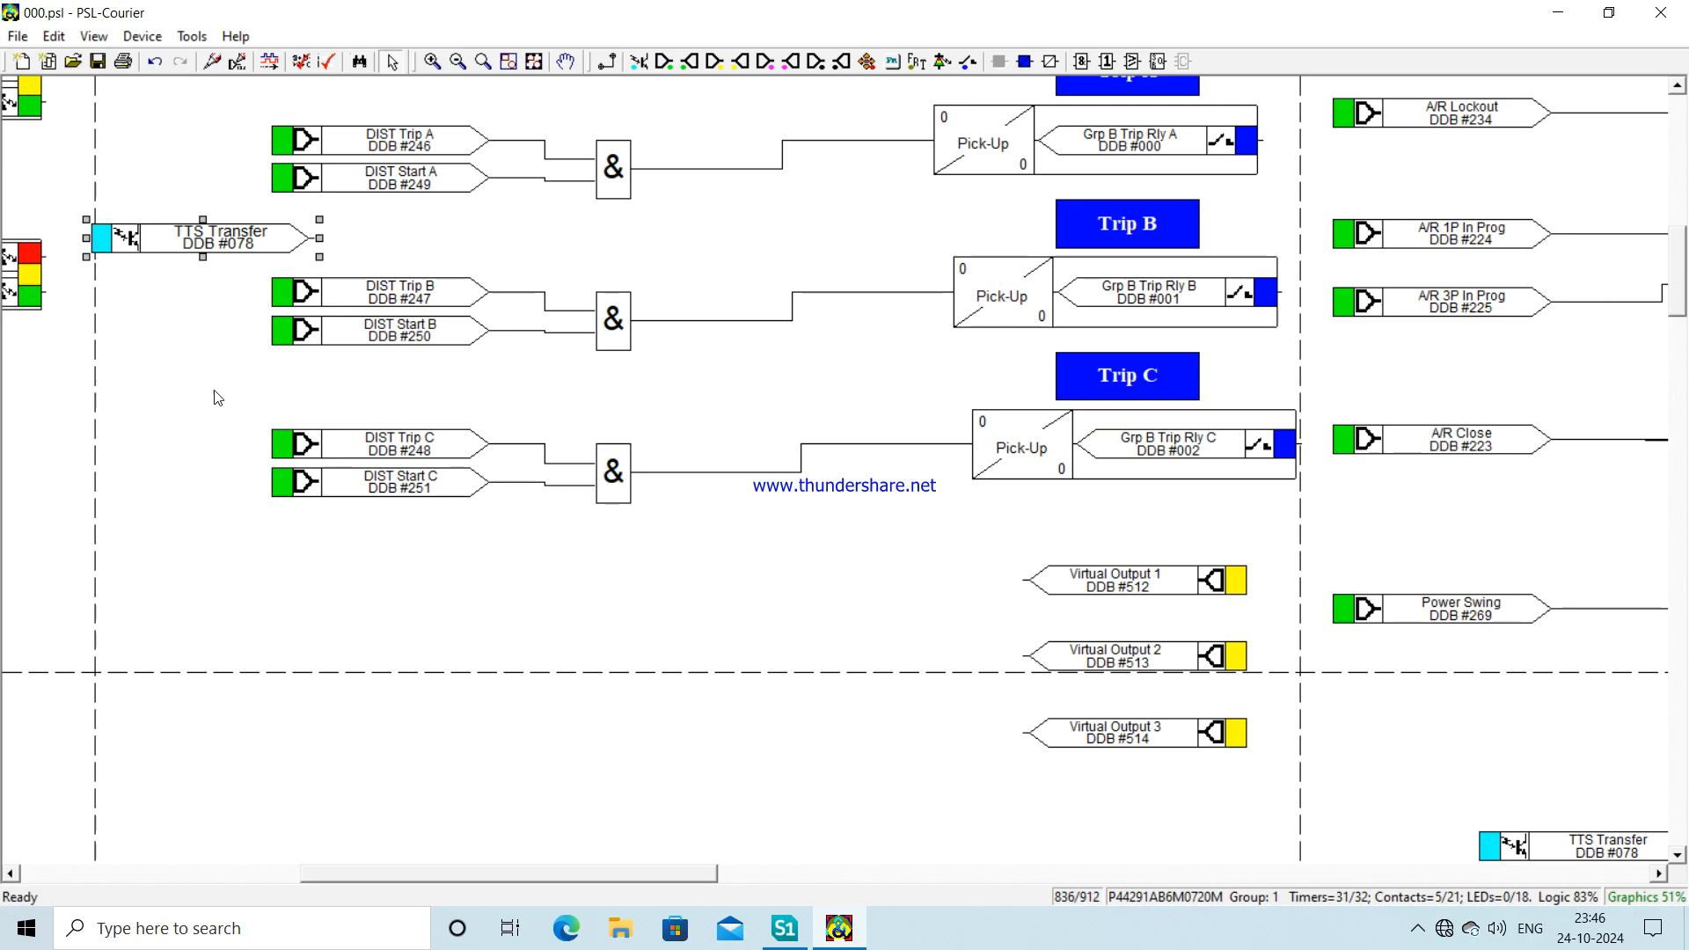
drag(192, 239, 234, 595)
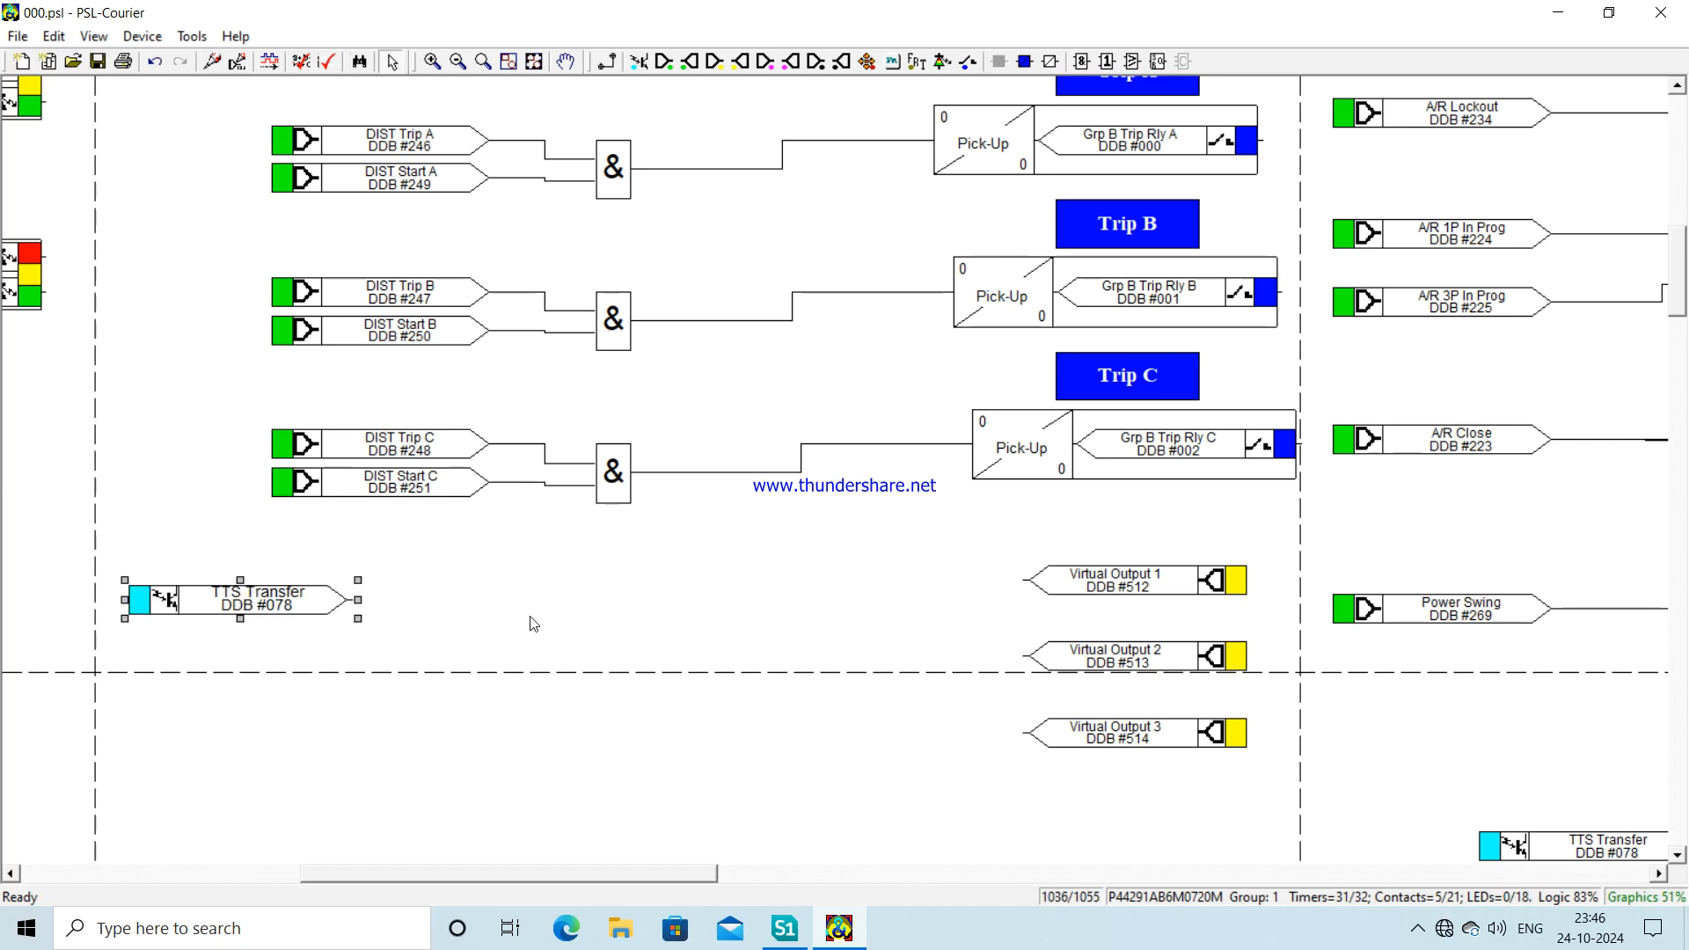
drag(222, 602, 365, 623)
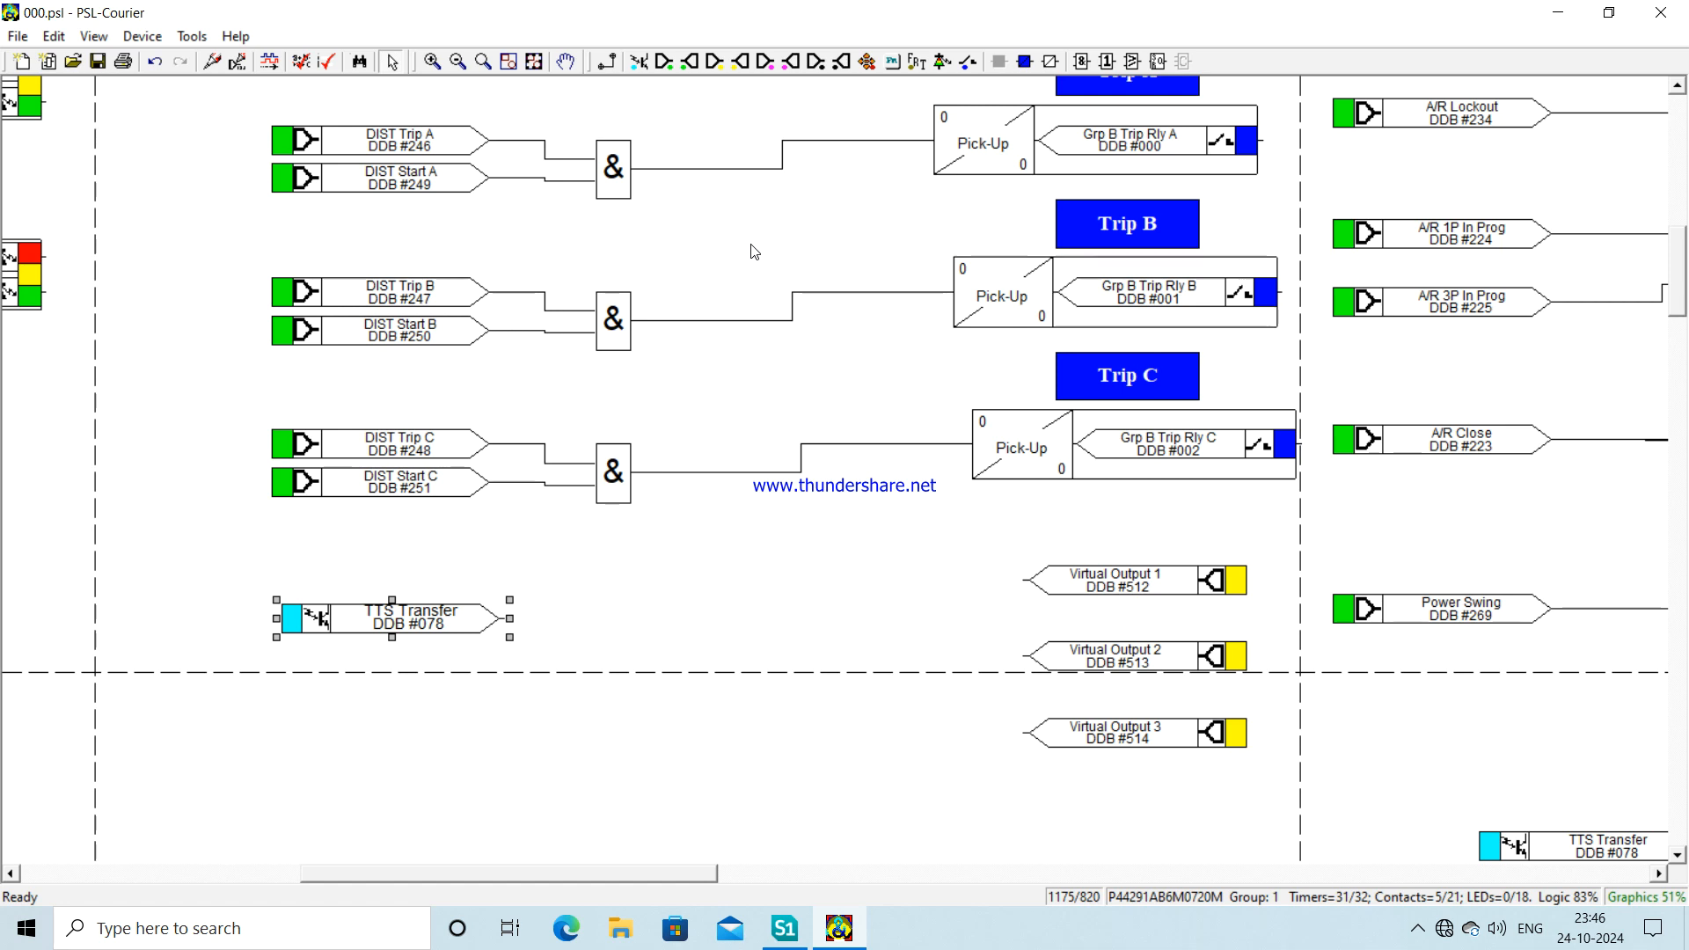
- Place an AND gate between the TTS Transfer input and the virtual outputs, and paste a copy of it
click(1082, 62)
click(824, 543)
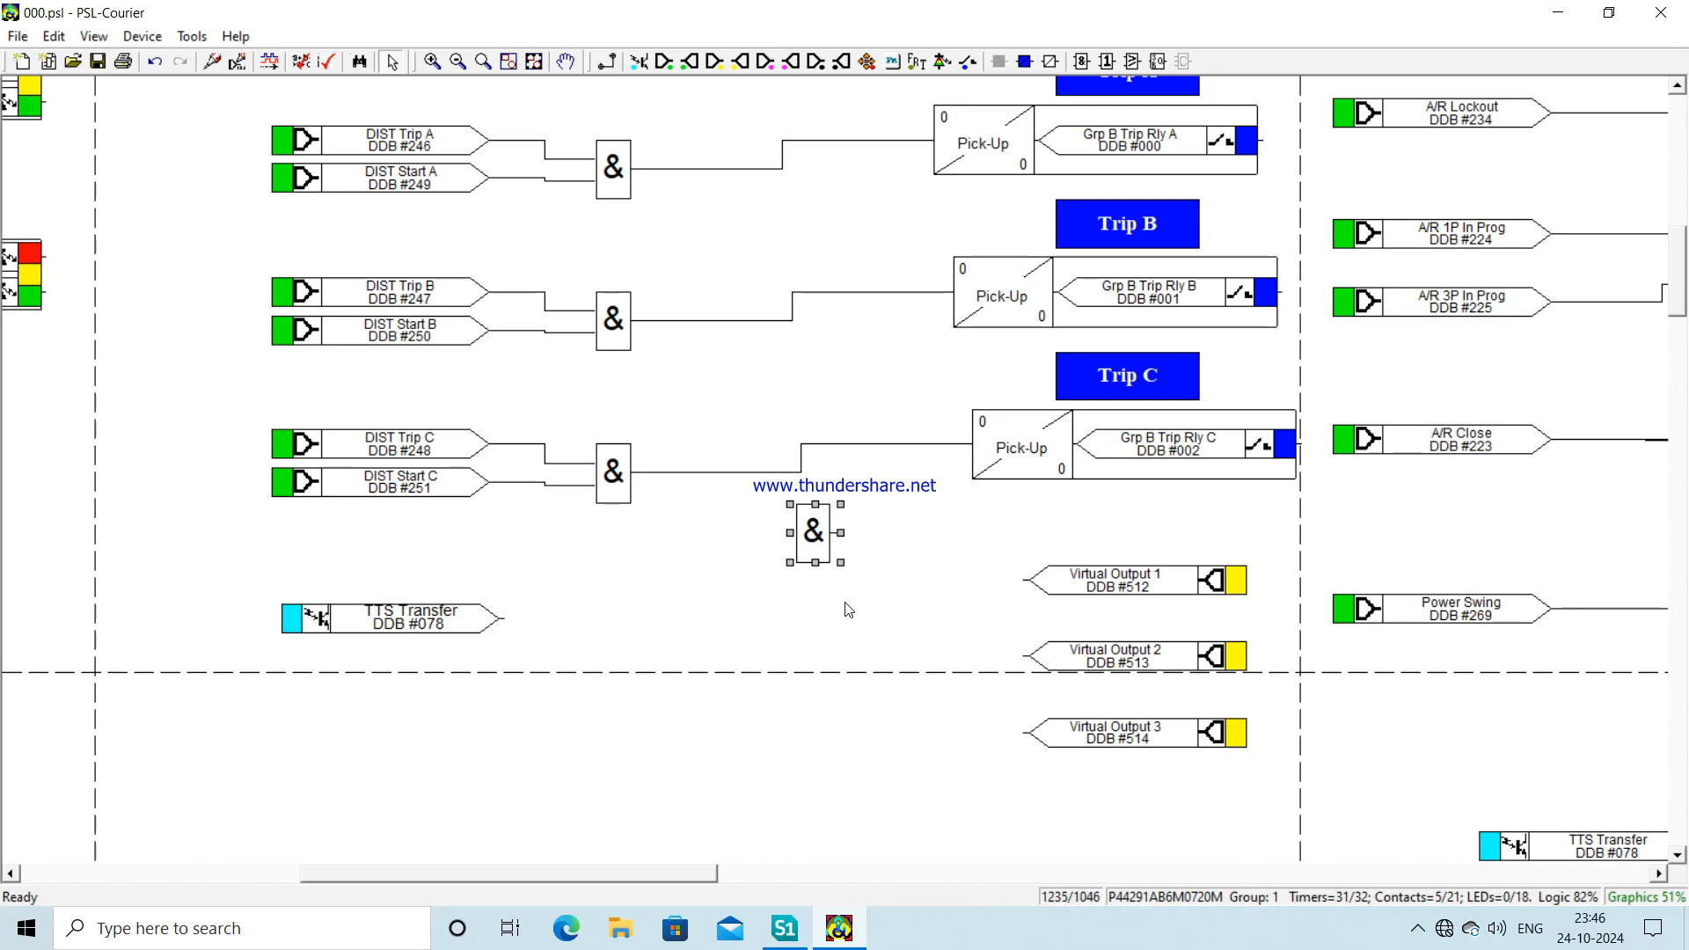
key(ctrl+c)
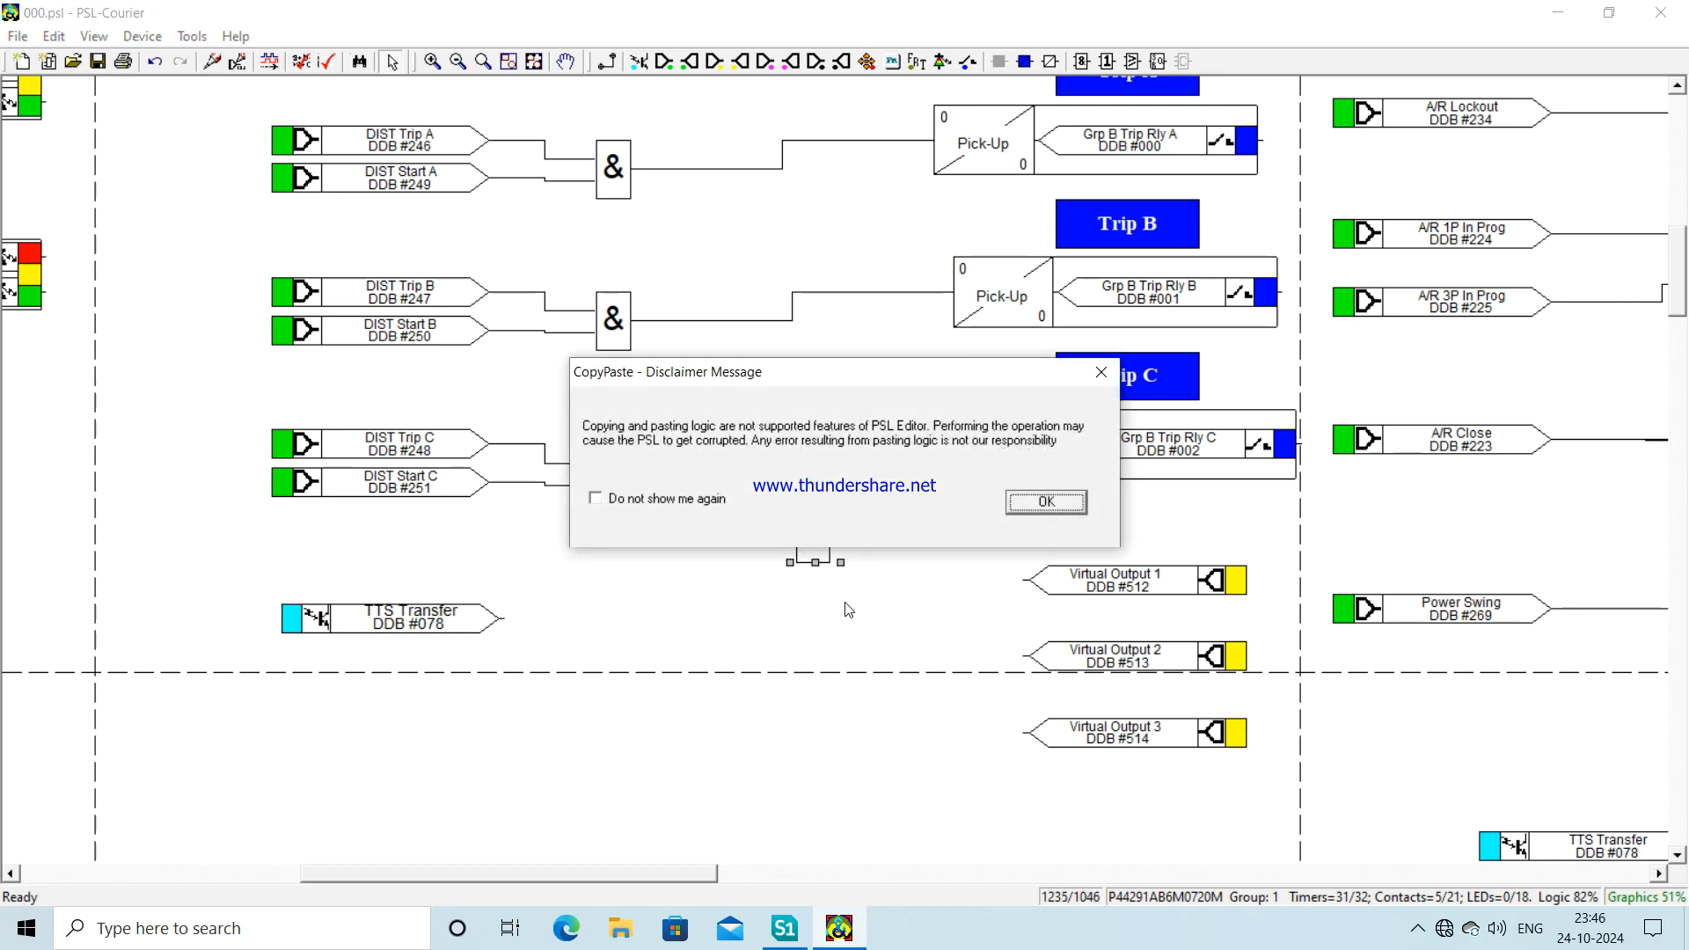
click(1034, 507)
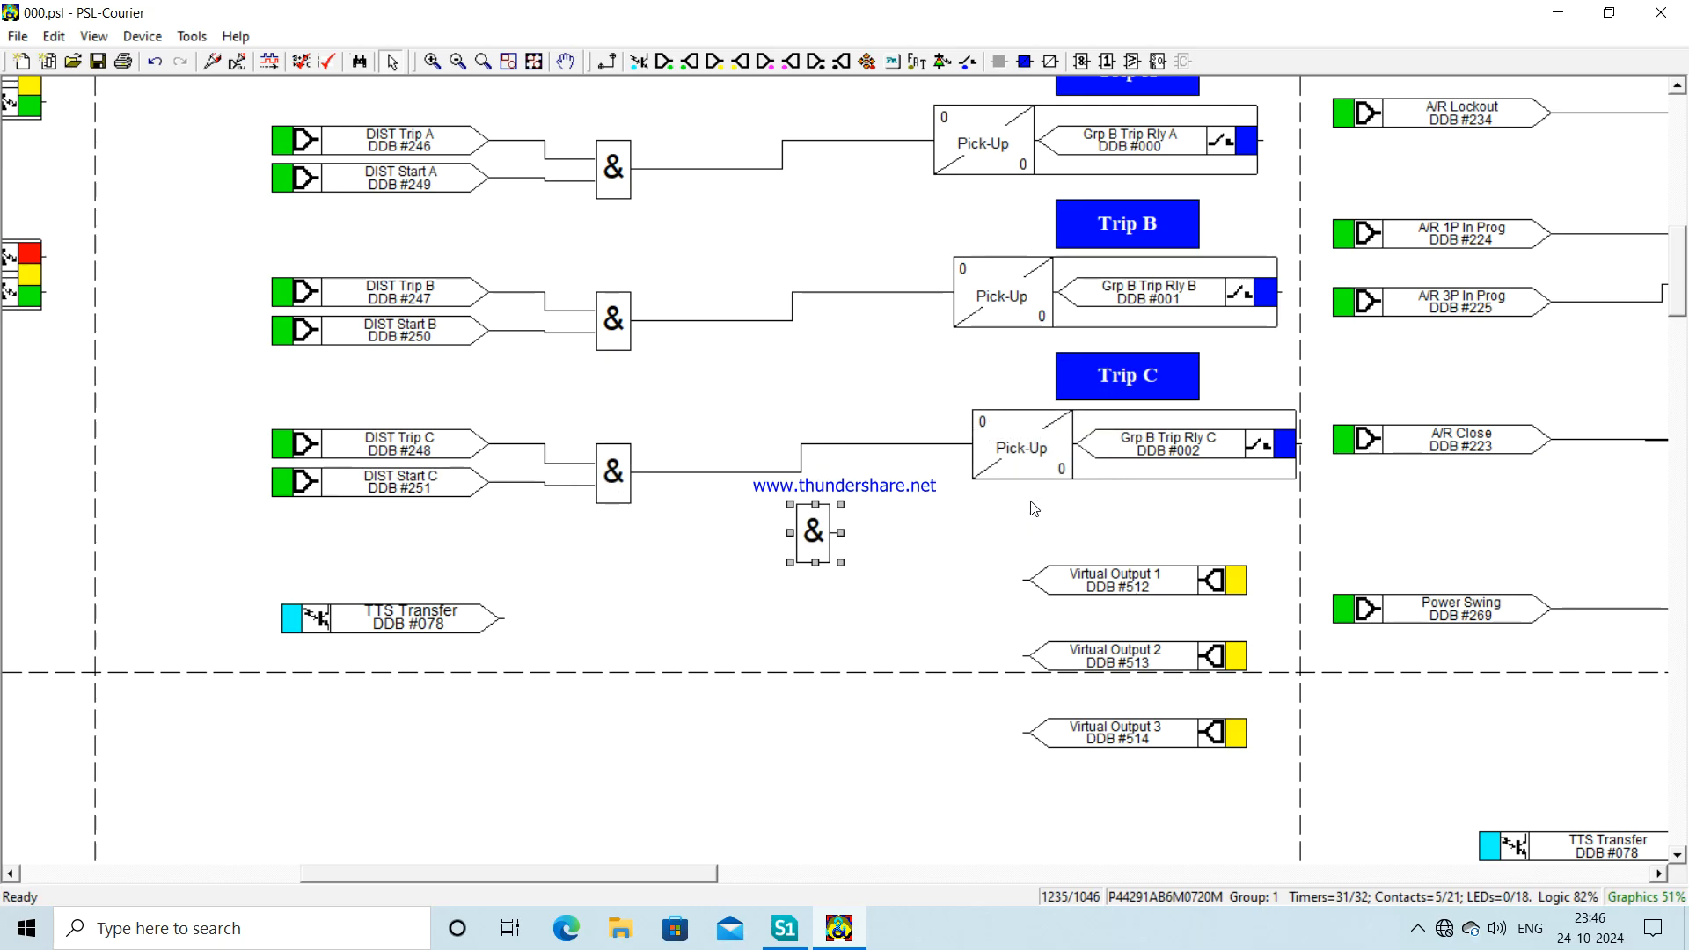
key(ctrl+v)
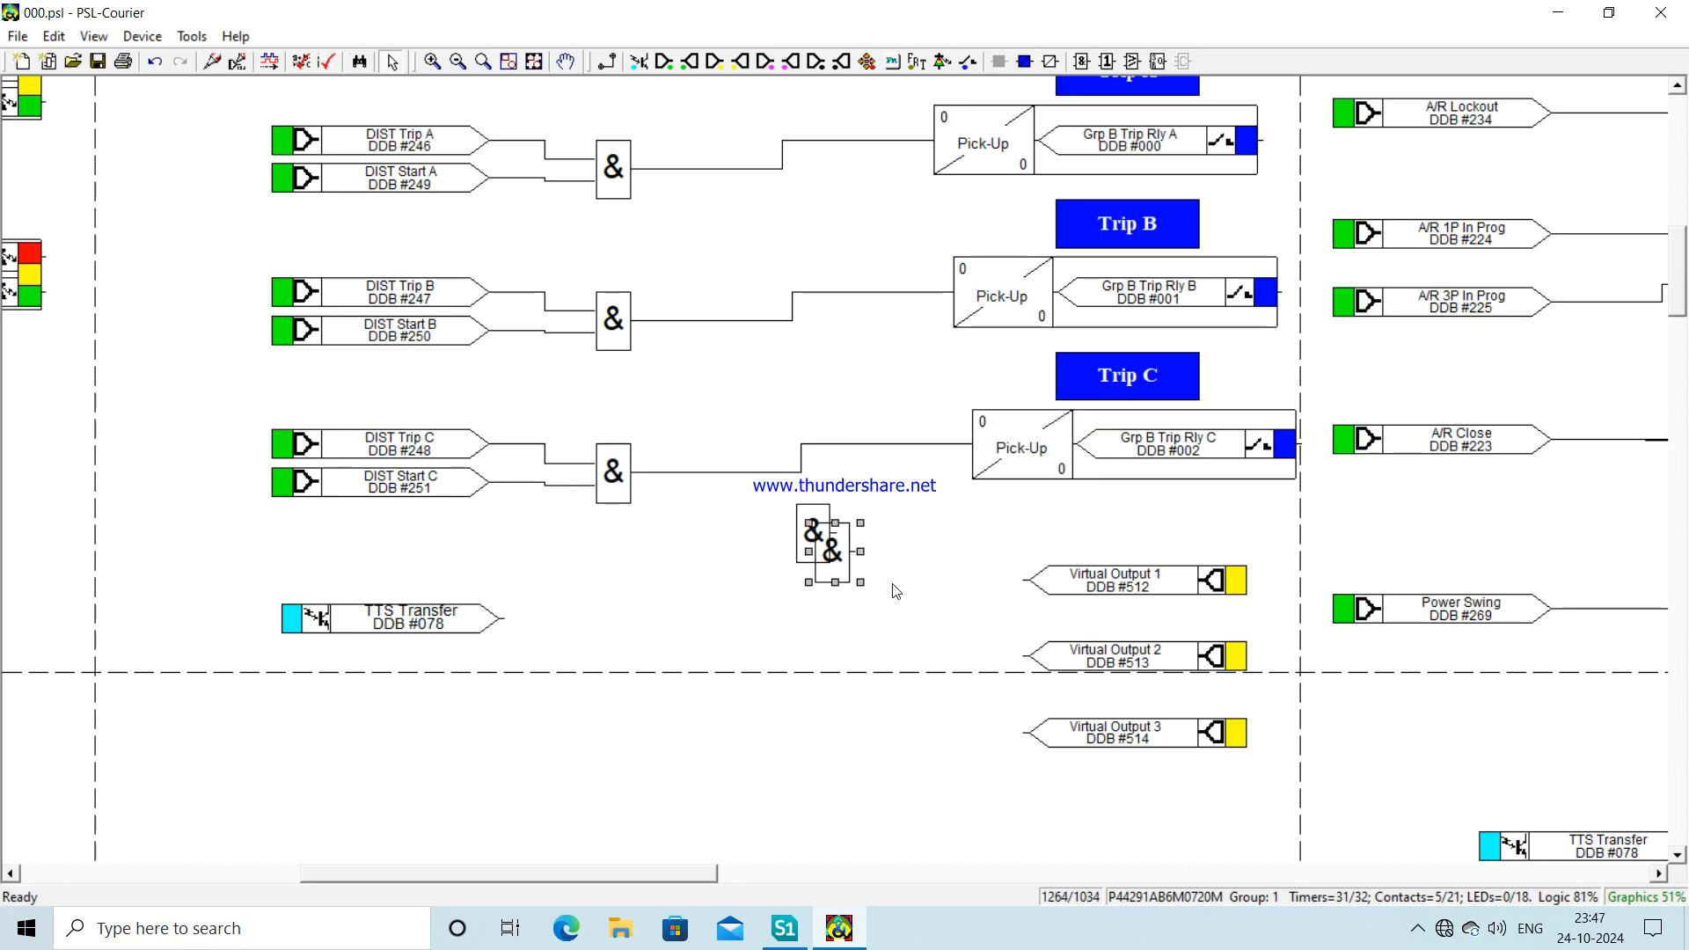
- Paste a third AND gate and align all three gates in an evenly spaced column beside Virtual Outputs 1, 2 and 3
key(ctrl+c)
click(1043, 503)
key(ctrl+v)
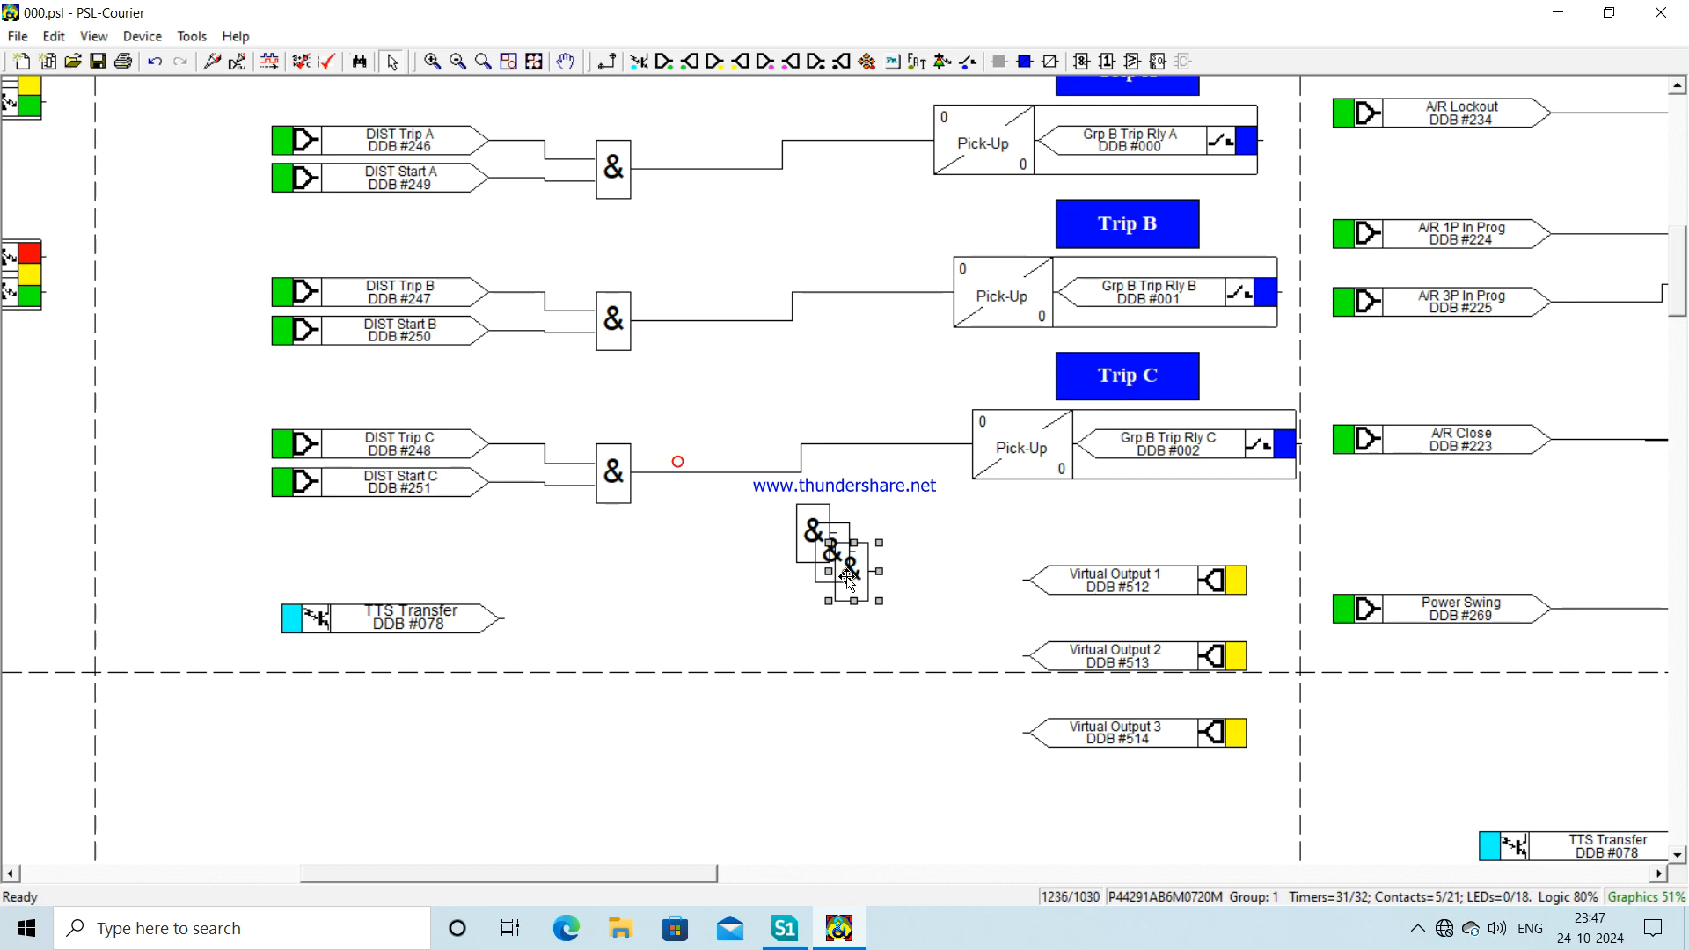
drag(847, 578, 847, 748)
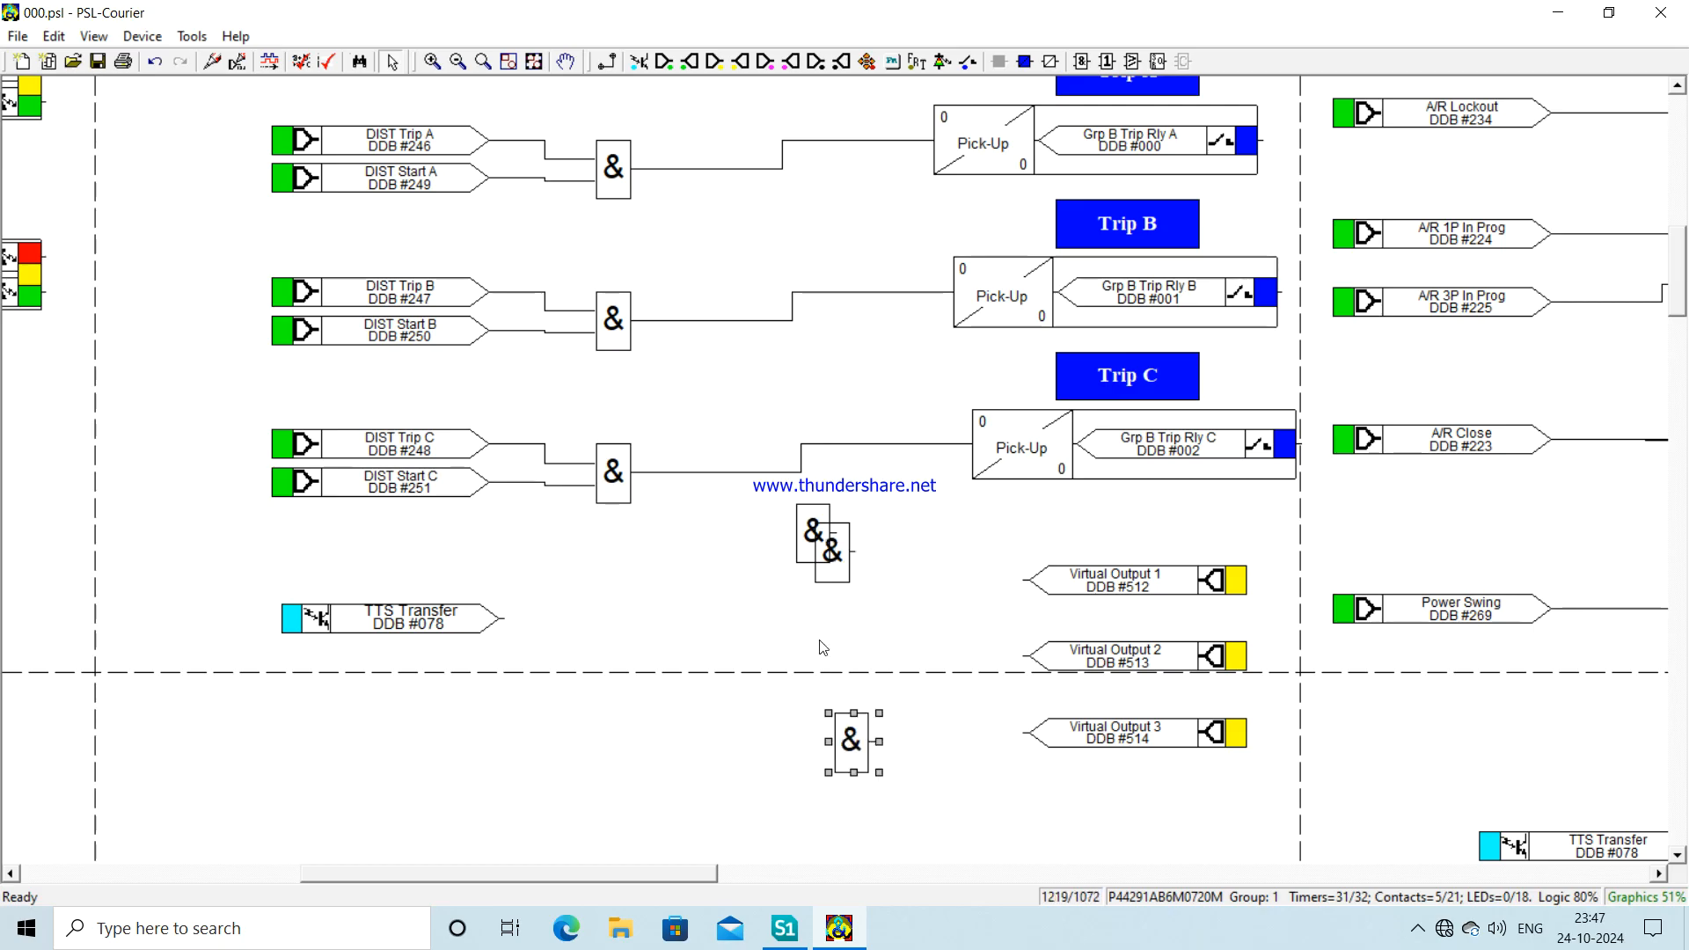
drag(835, 571, 847, 664)
drag(805, 531, 853, 551)
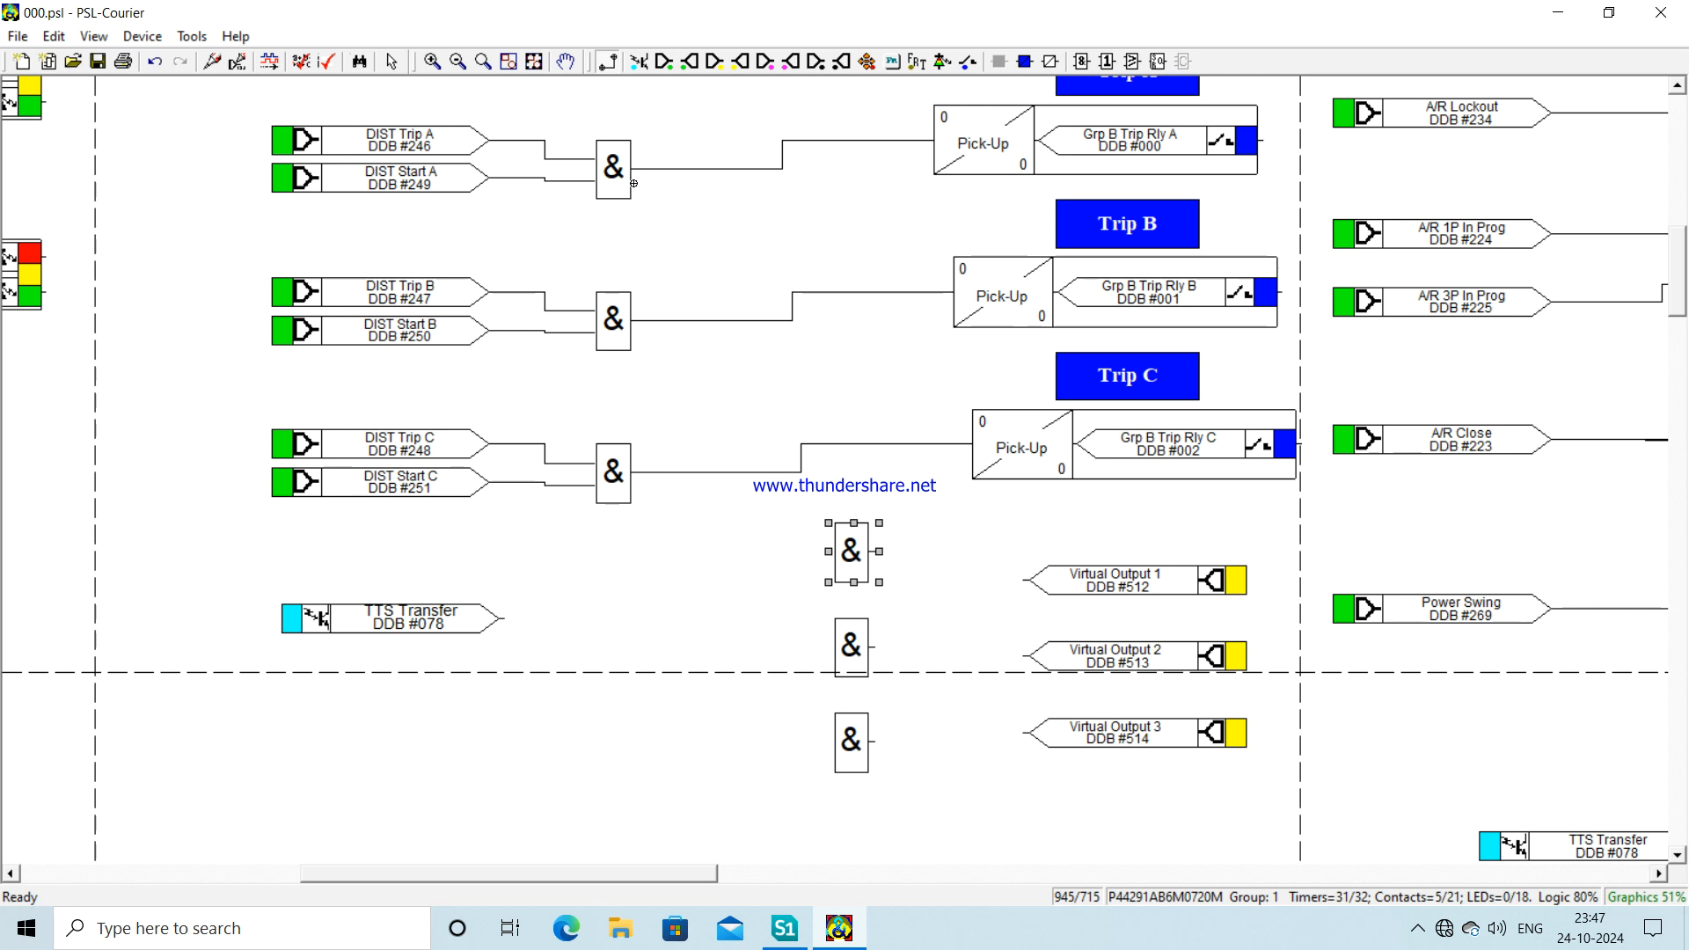
- Link the outputs of the phase A, B and C DIST Trip/Start gates to the first, second and third new AND gates respectively
mouse_move(632, 183)
mouse_down()
mouse_move(716, 264)
mouse_move(828, 543)
mouse_up()
drag(632, 321, 830, 636)
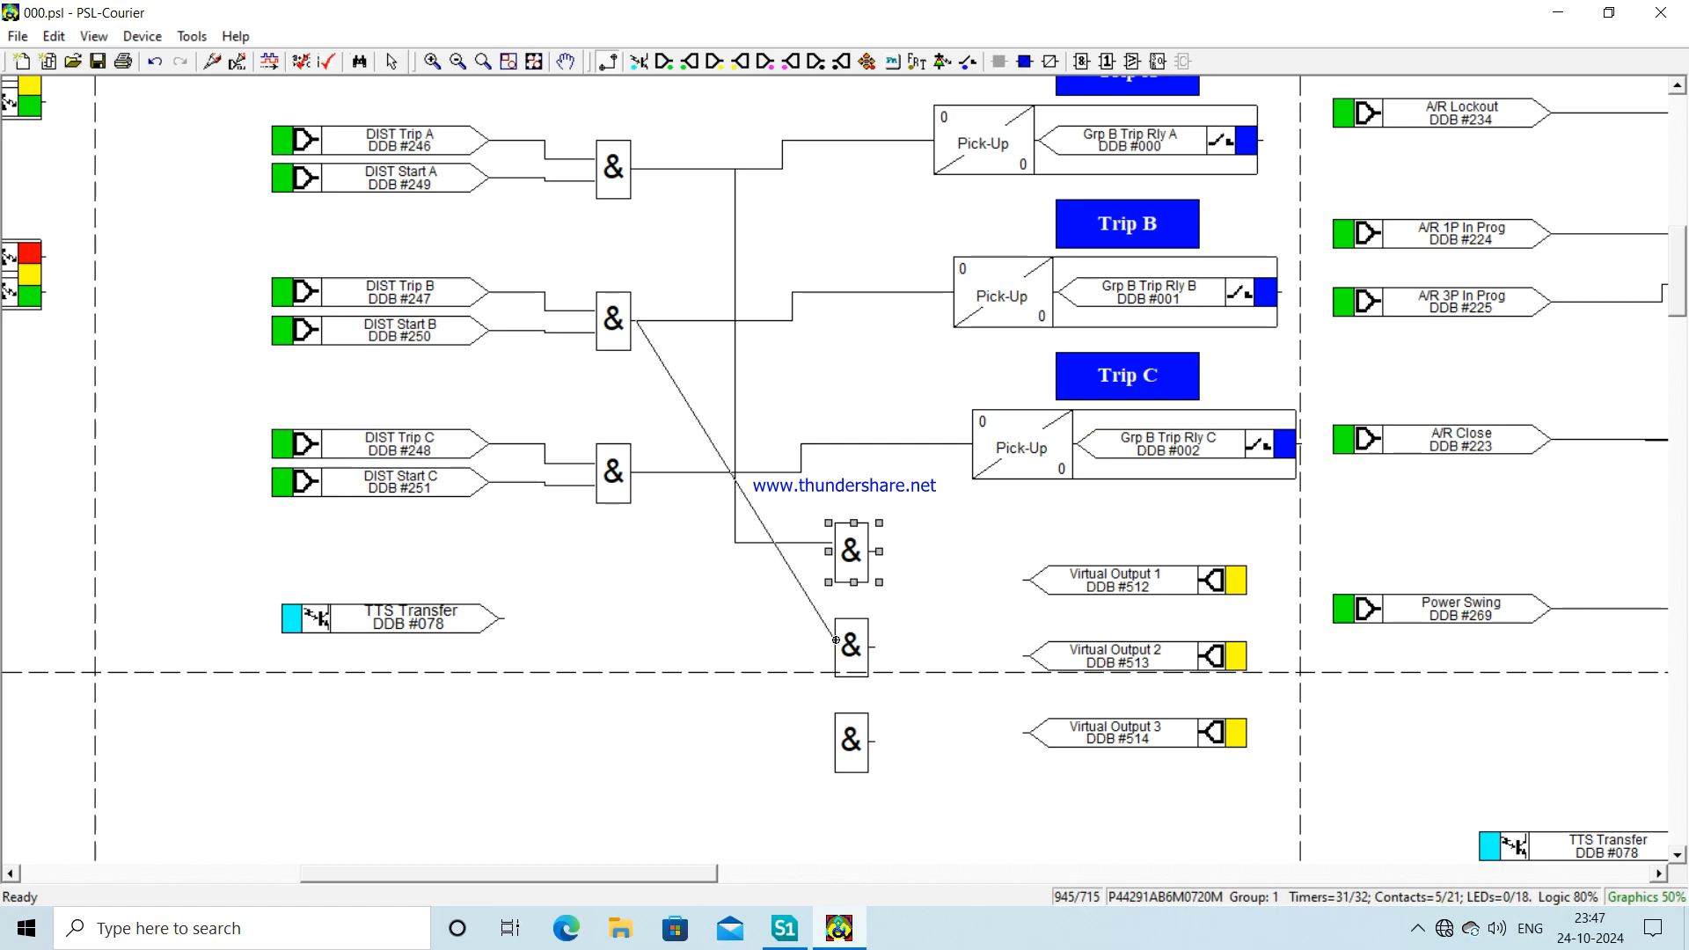
drag(630, 487, 831, 741)
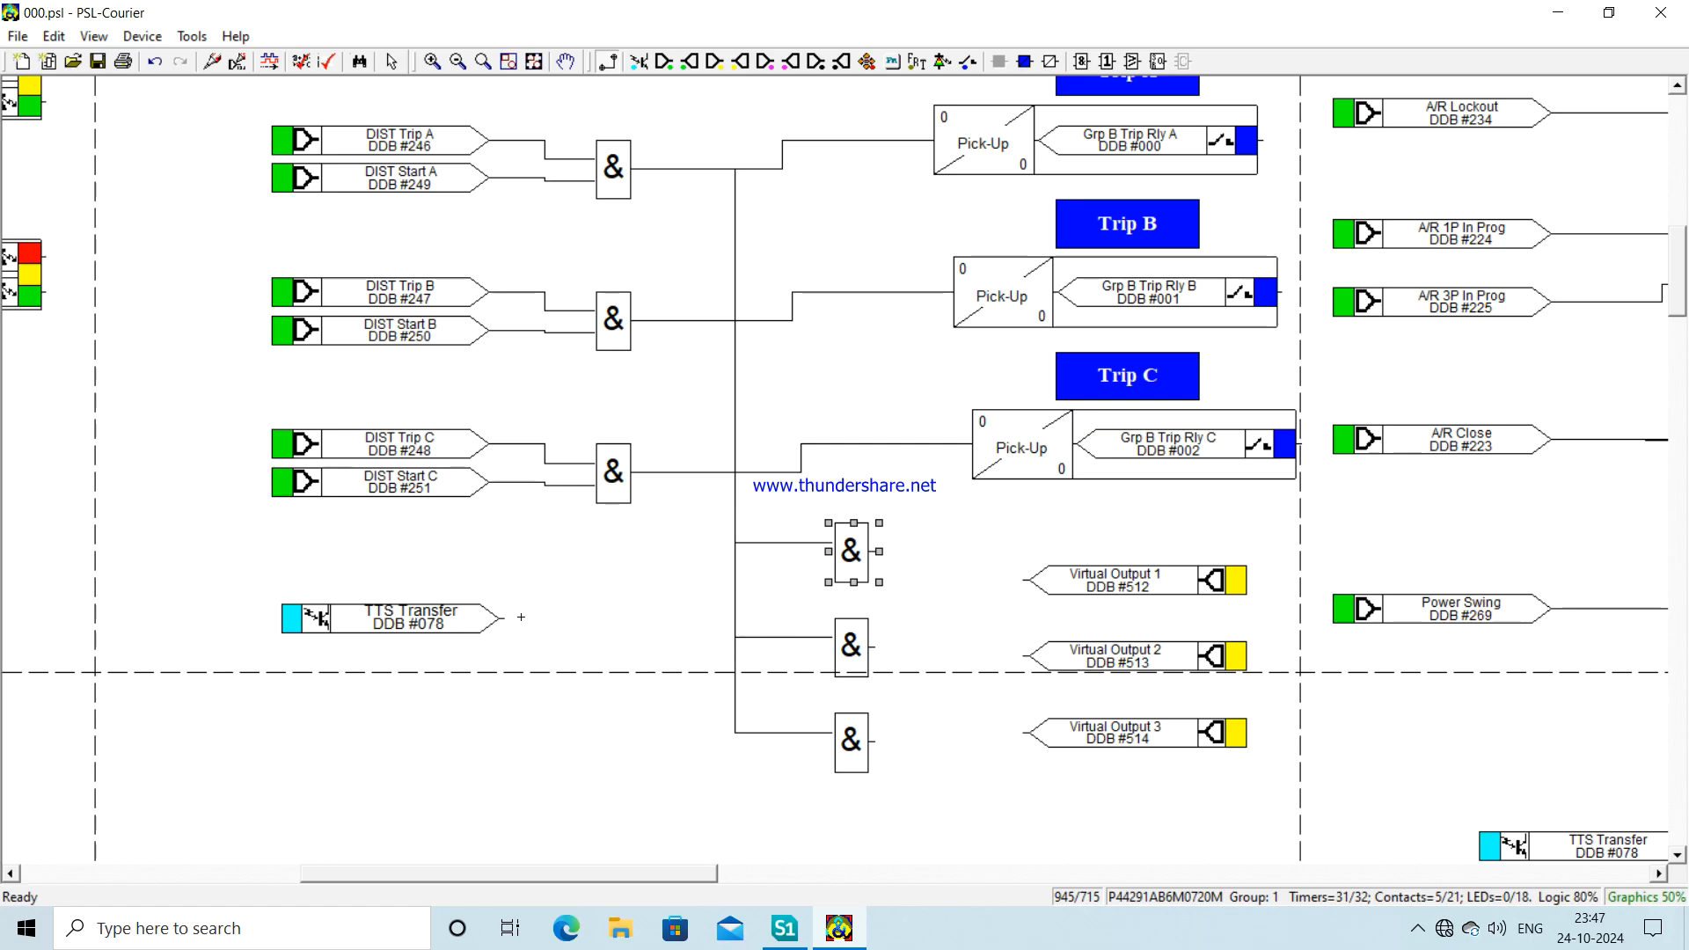
- Link the TTS Transfer (DDB #078) input to a second input of each of the three new AND gates
drag(502, 618, 832, 561)
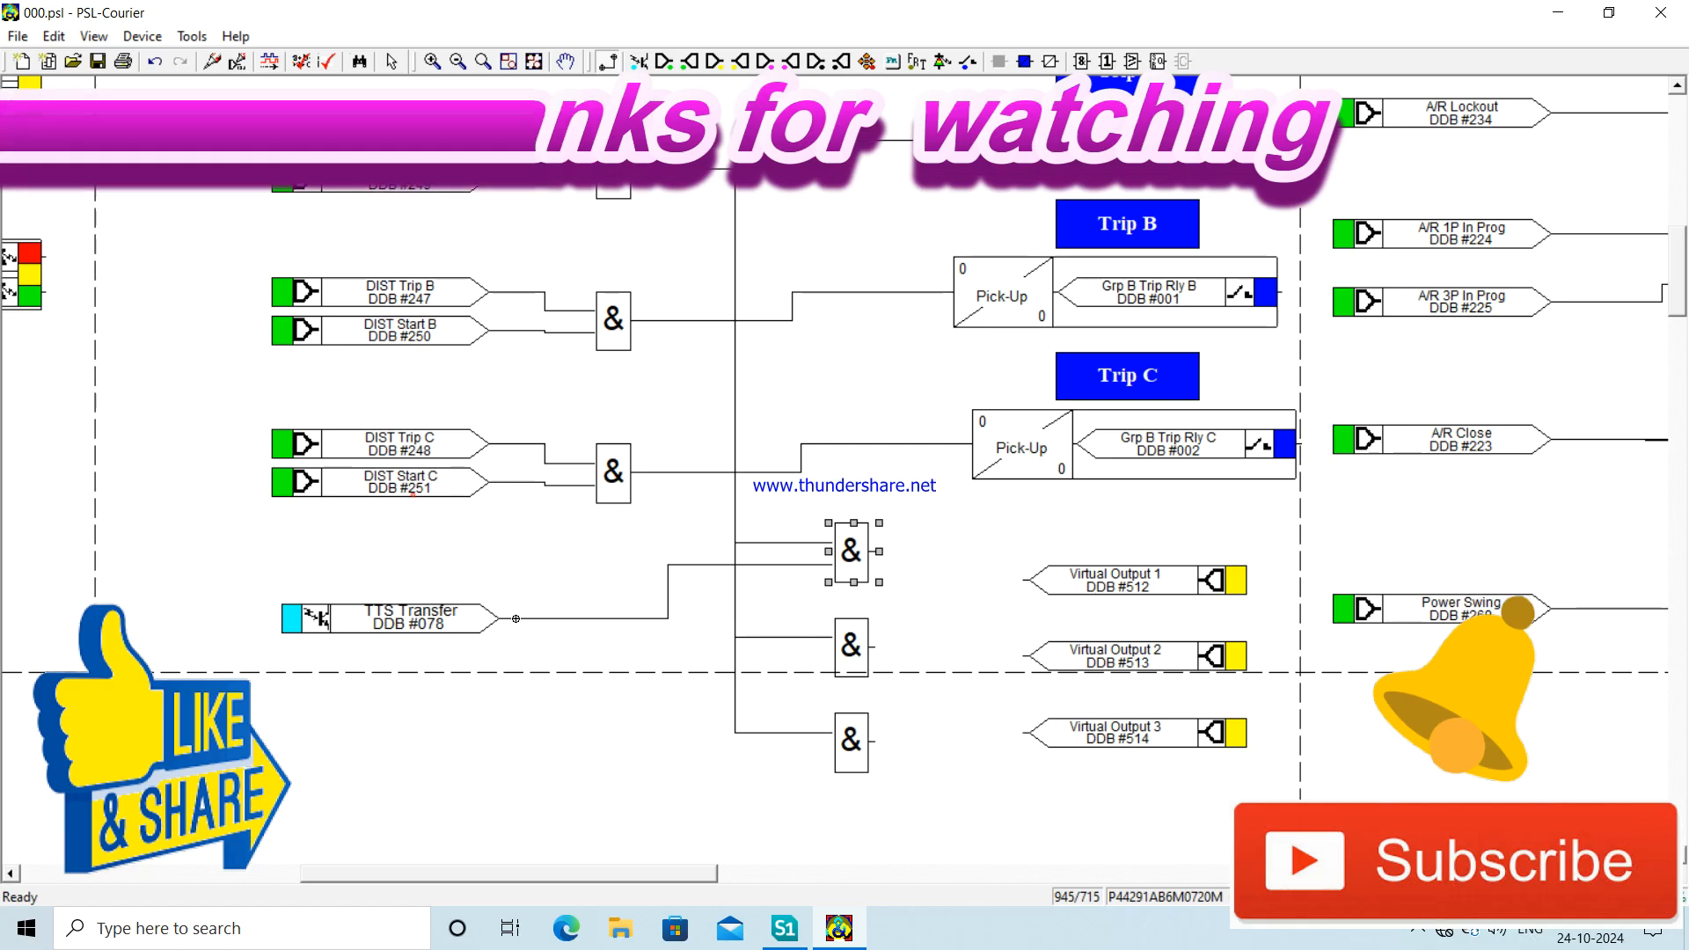
drag(515, 618, 834, 661)
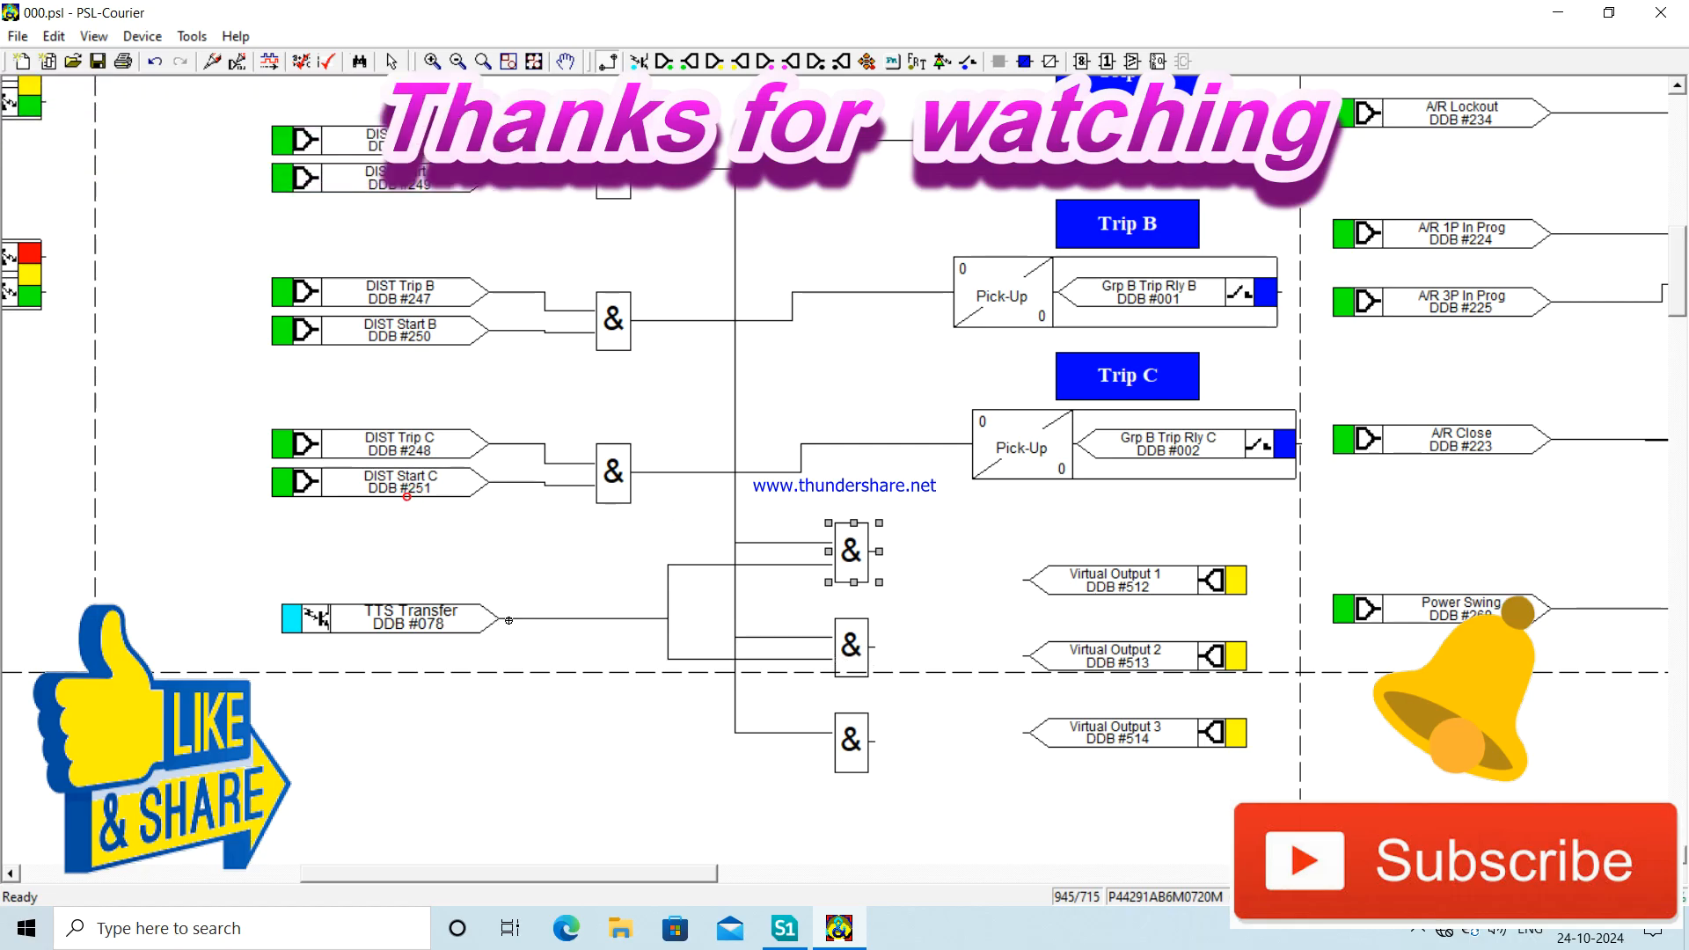
drag(508, 620, 825, 724)
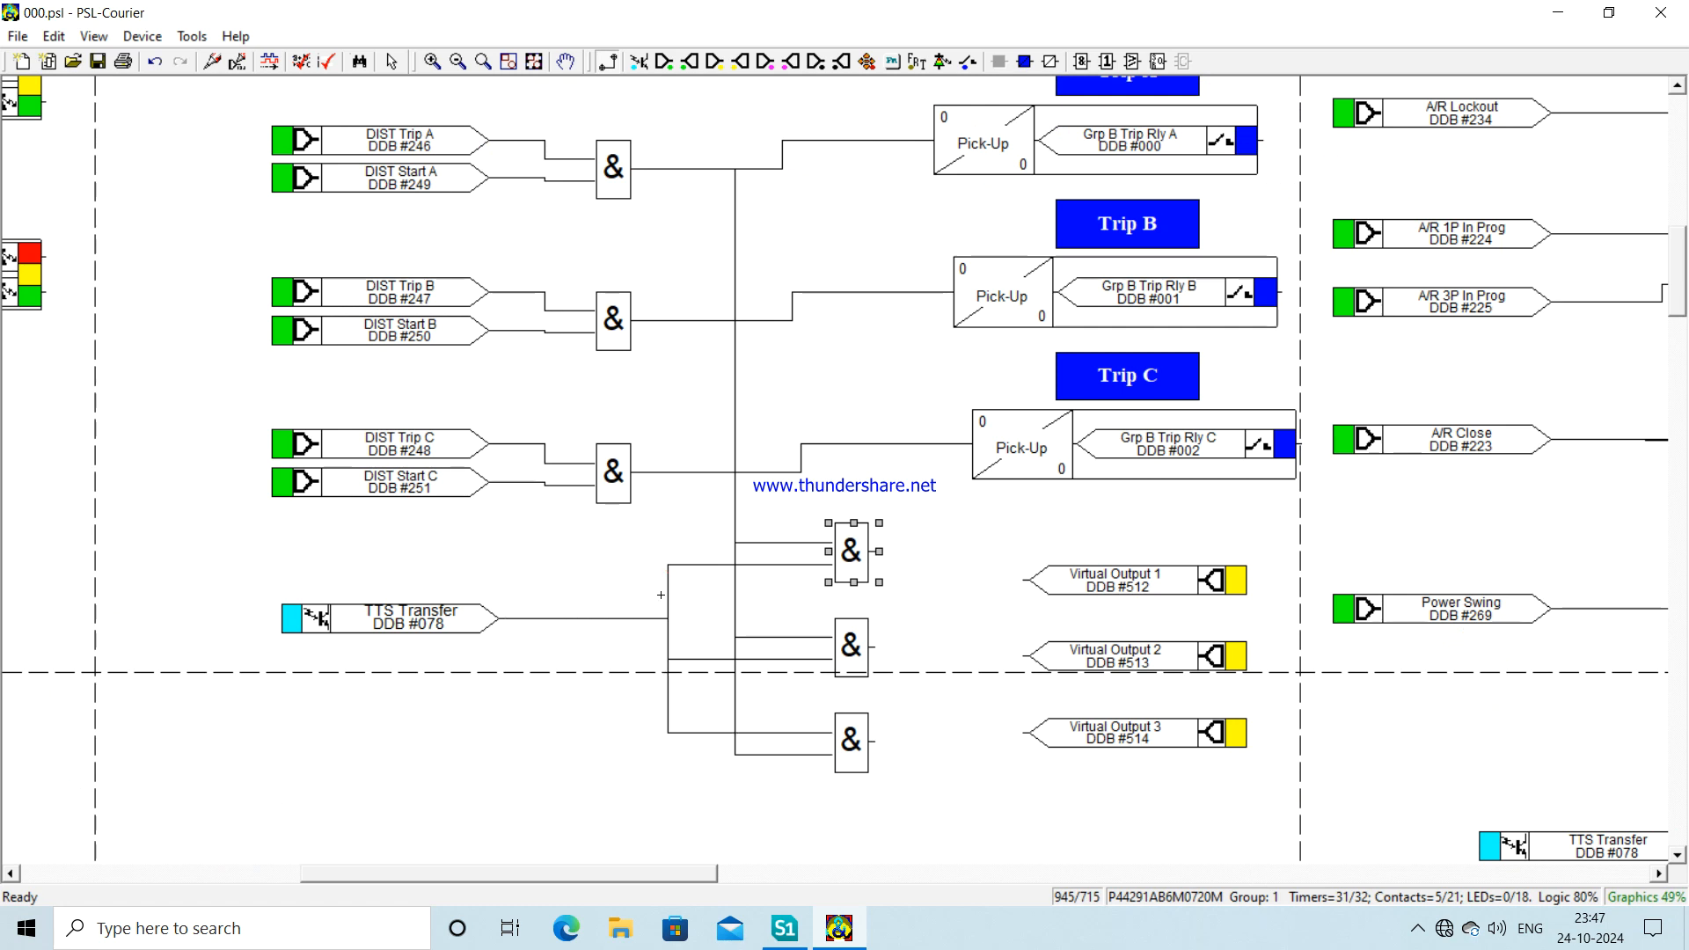
- Link the outputs of the three new AND gates to Virtual Output 1, Virtual Output 2 and Virtual Output 3 respectively
drag(881, 551, 998, 583)
drag(879, 646, 998, 652)
drag(873, 744, 1020, 725)
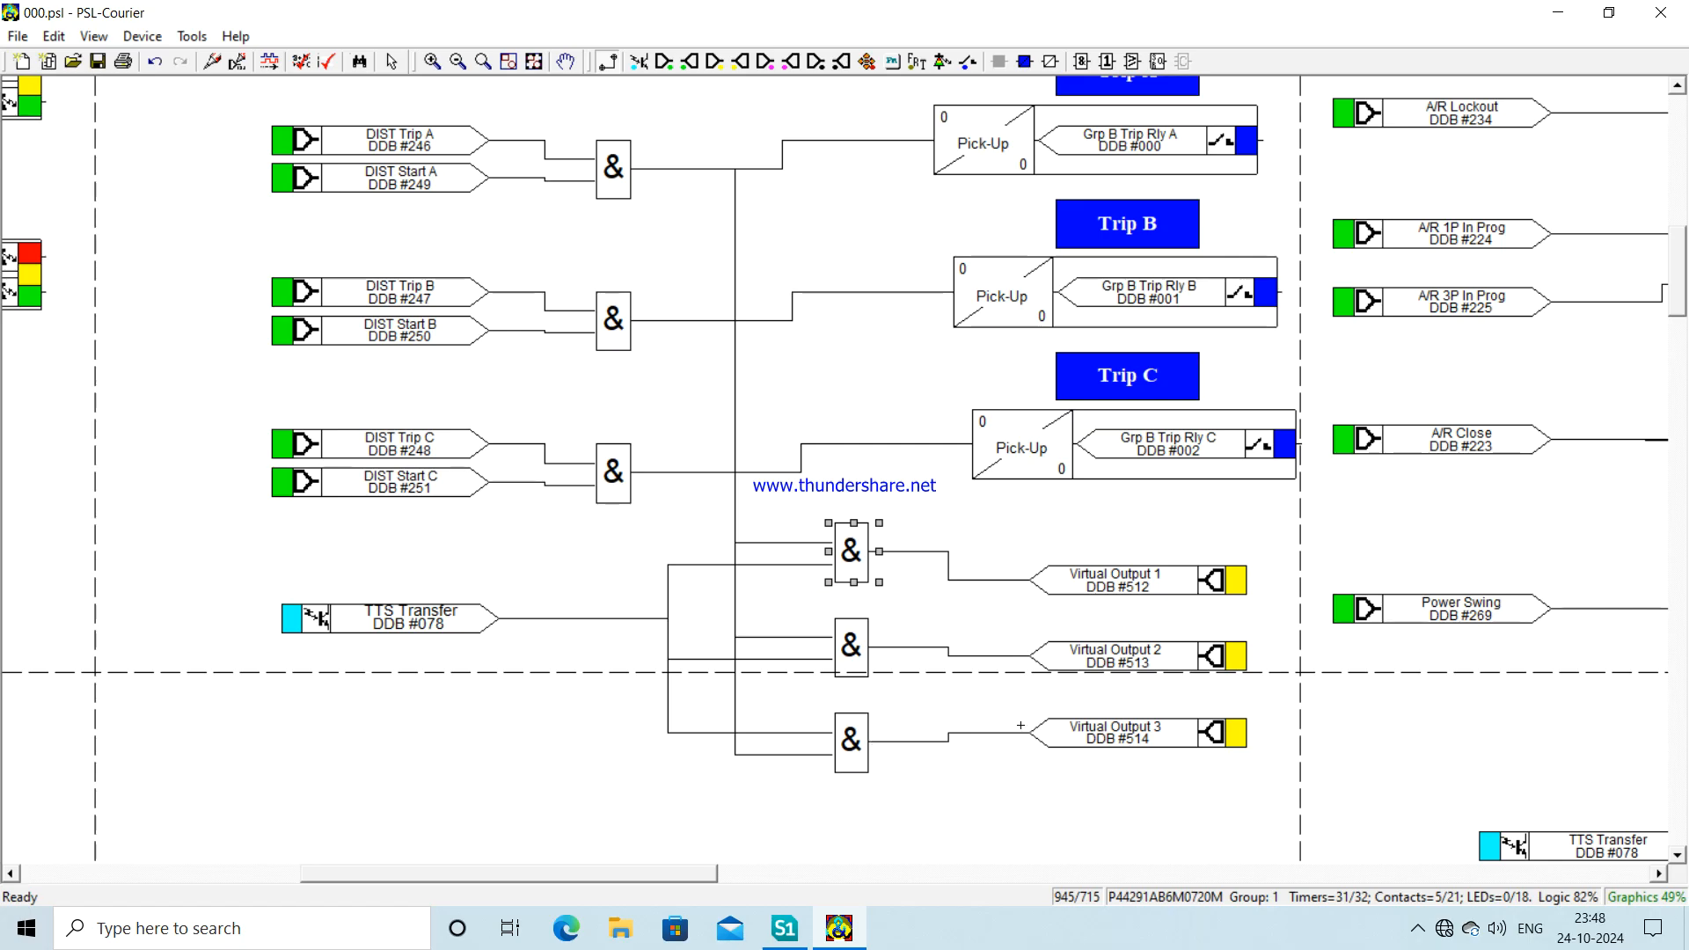
key(Escape)
- Check the links running from TTS Transfer and the phase trip gates into the three new AND gates
click(685, 564)
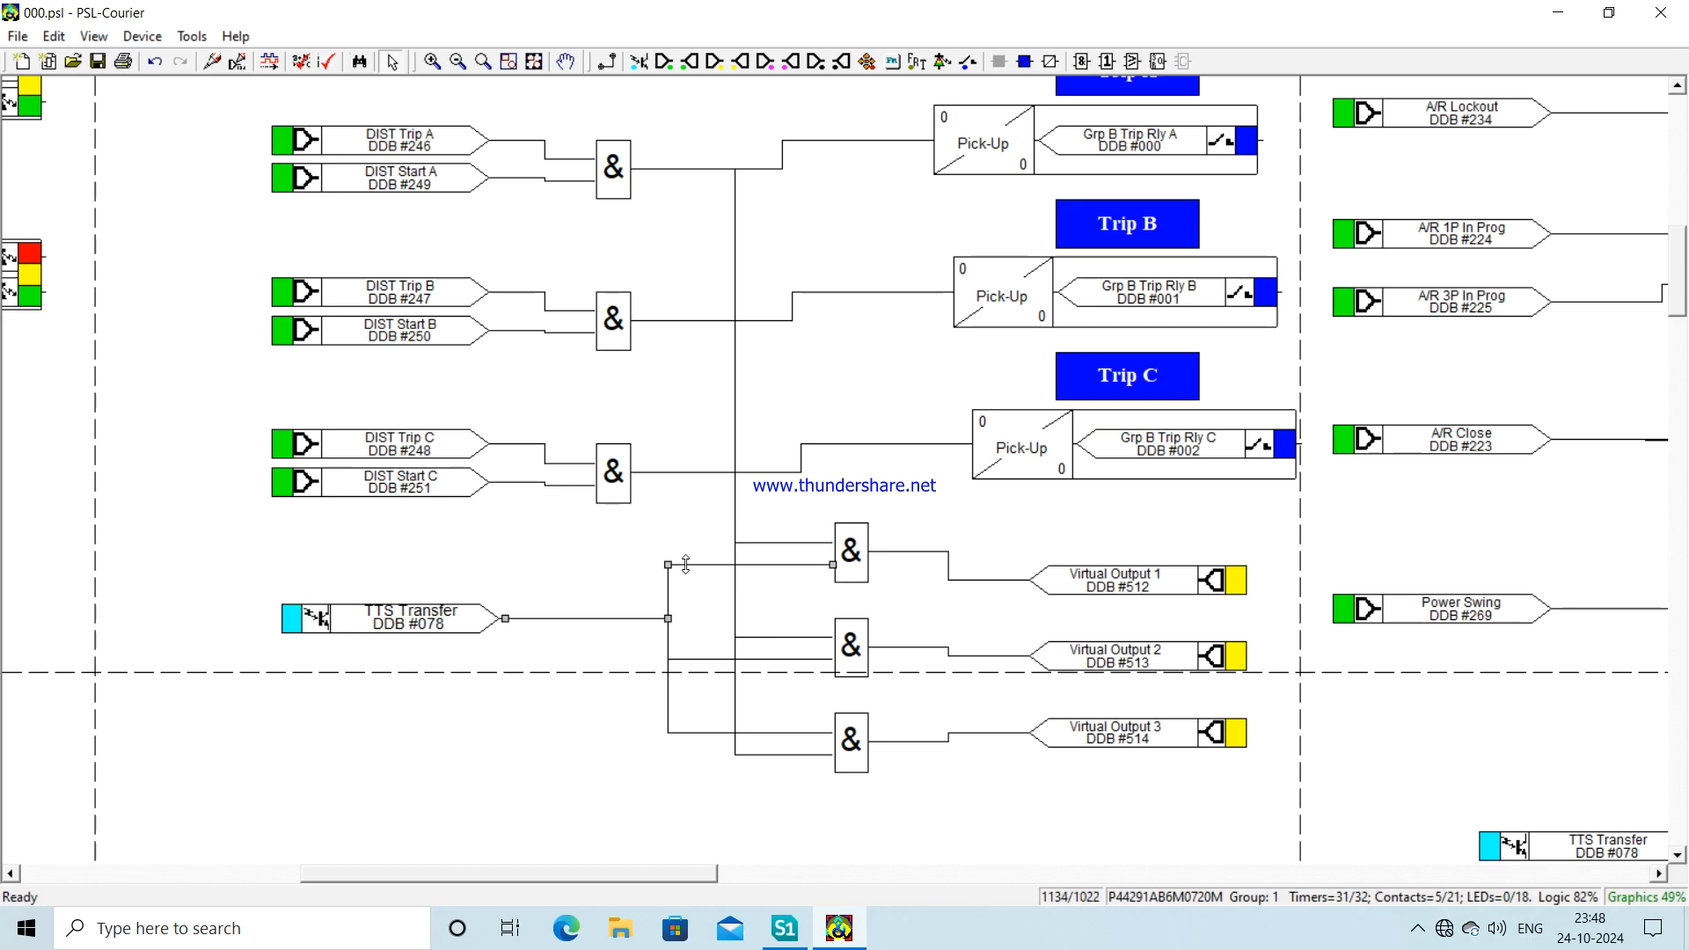
click(704, 729)
click(775, 540)
click(780, 637)
click(794, 753)
- Add the GOOSE output signal Virtual Output 4 (DDB #515) and position it above the Grp B T/Rly 3Ph output
drag(653, 880, 954, 862)
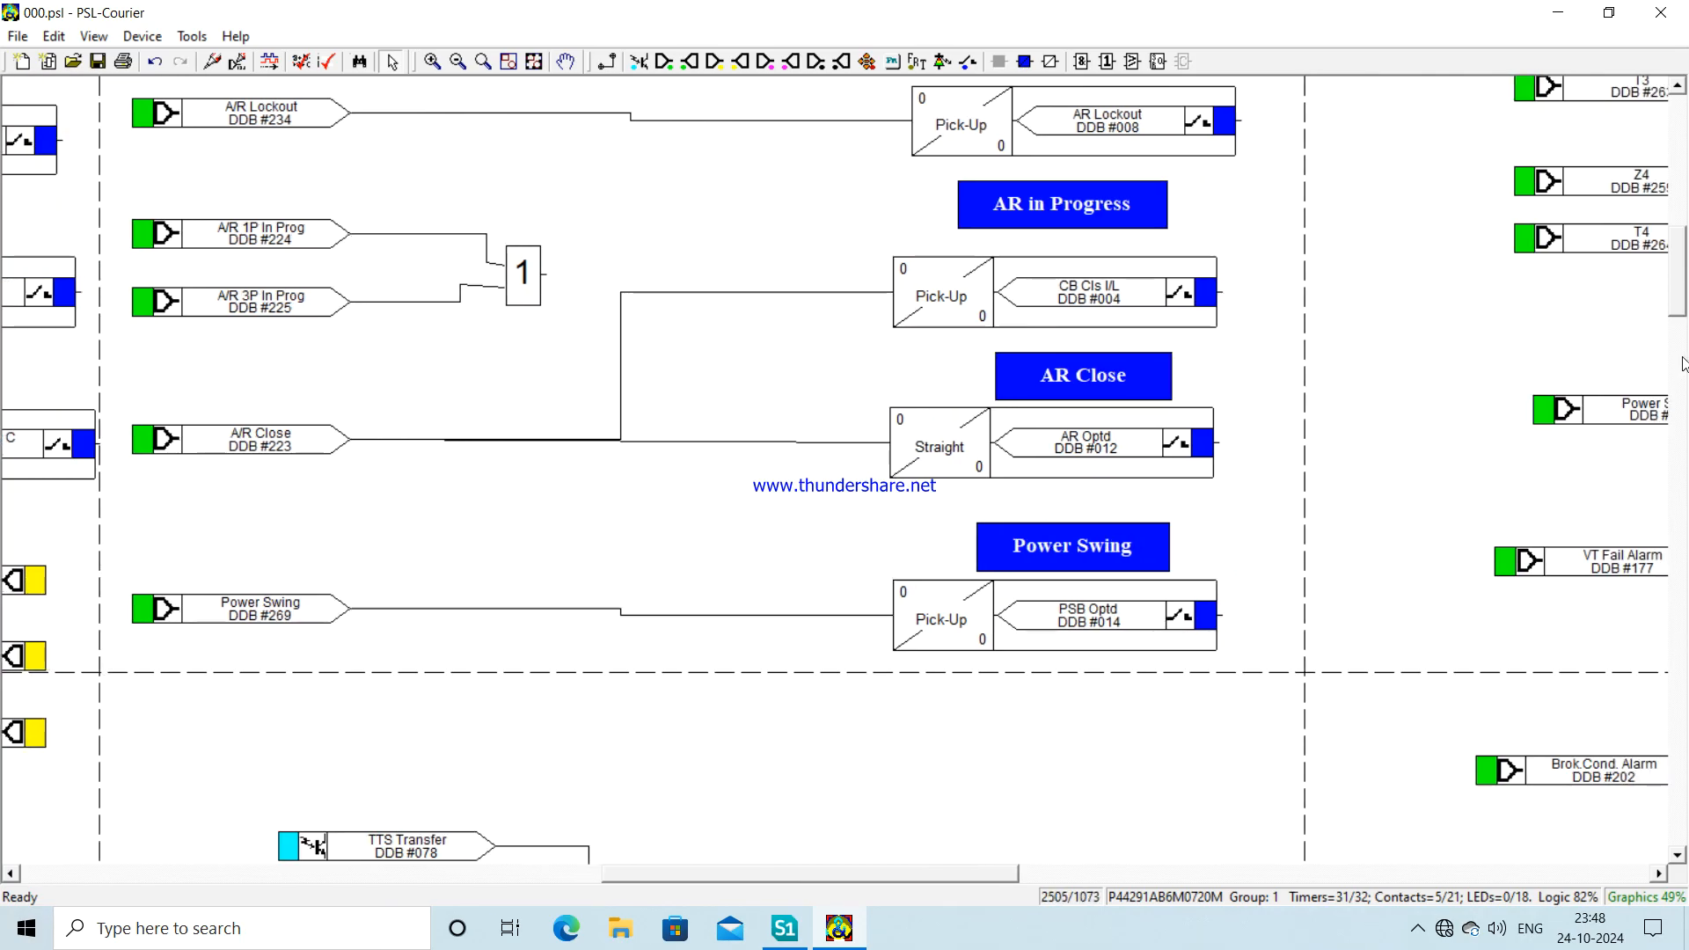
drag(1684, 302, 1687, 376)
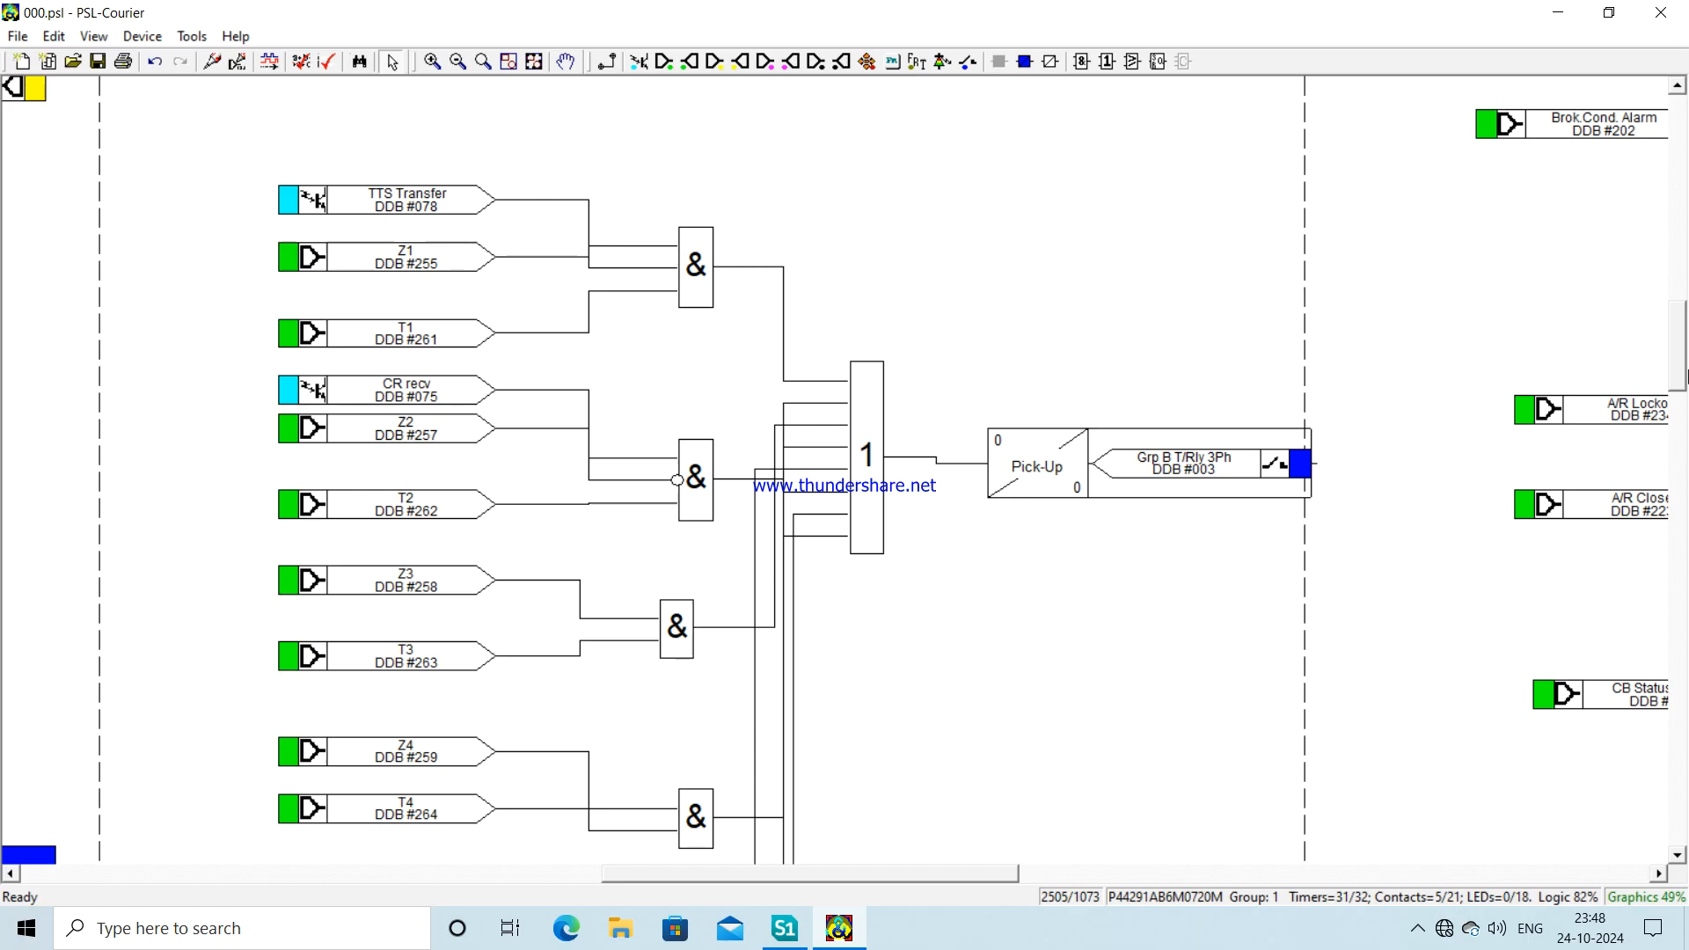
mouse_move(1686, 377)
mouse_down()
mouse_move(1686, 431)
mouse_move(1684, 365)
mouse_up()
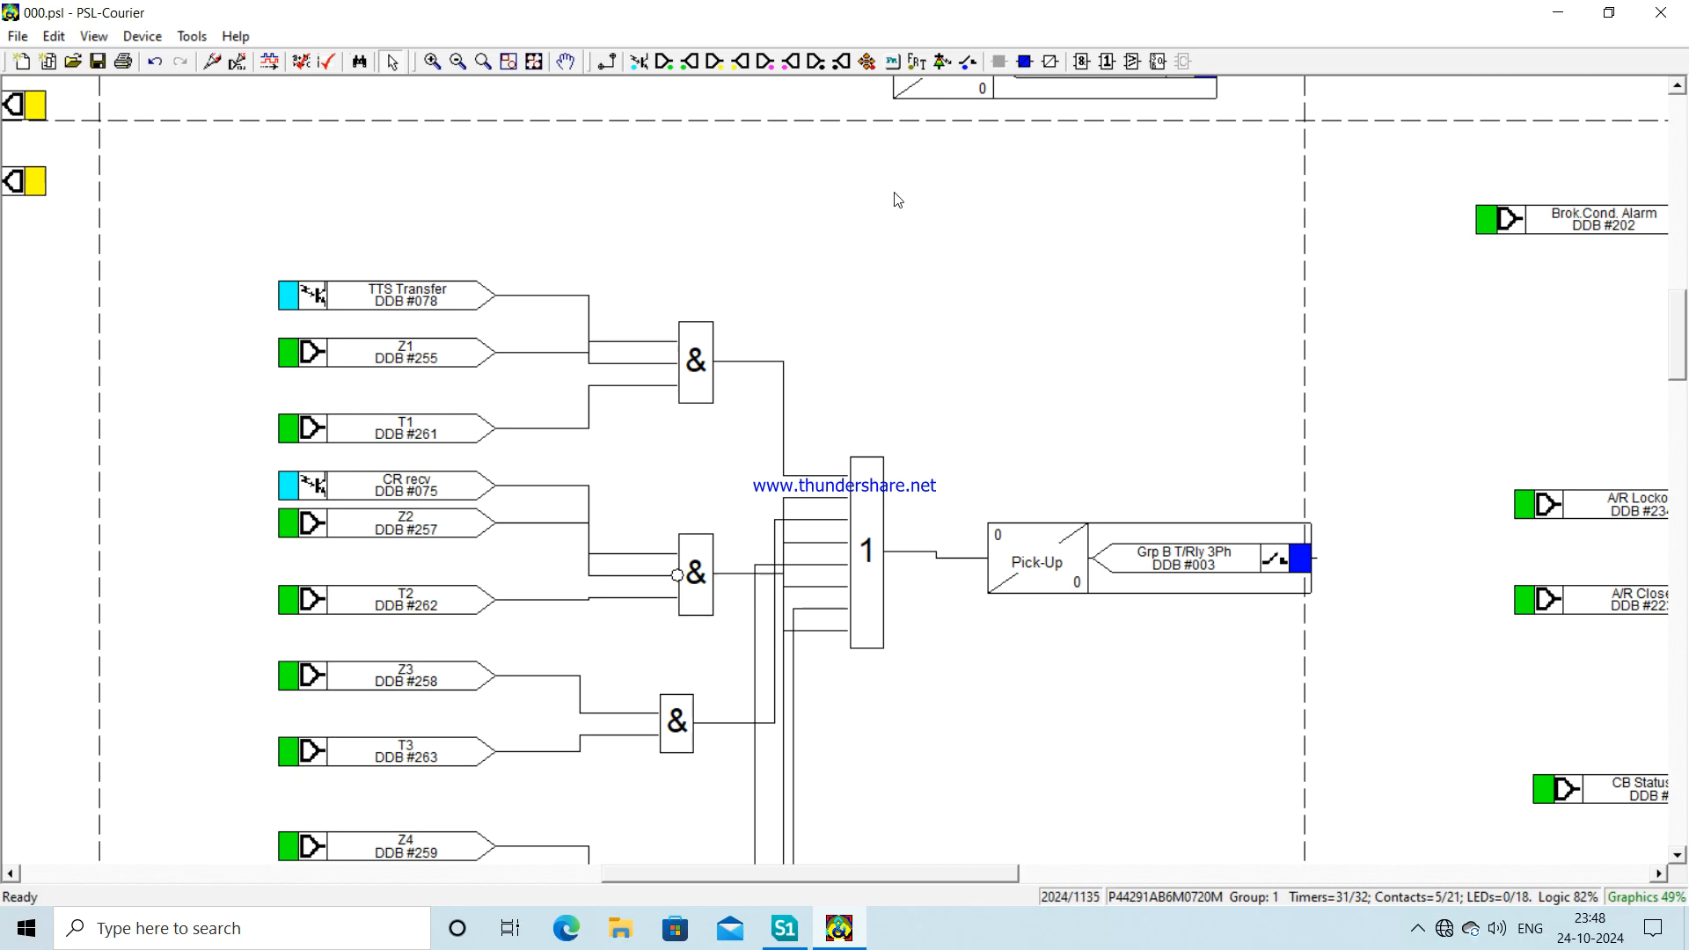
click(740, 61)
click(1126, 334)
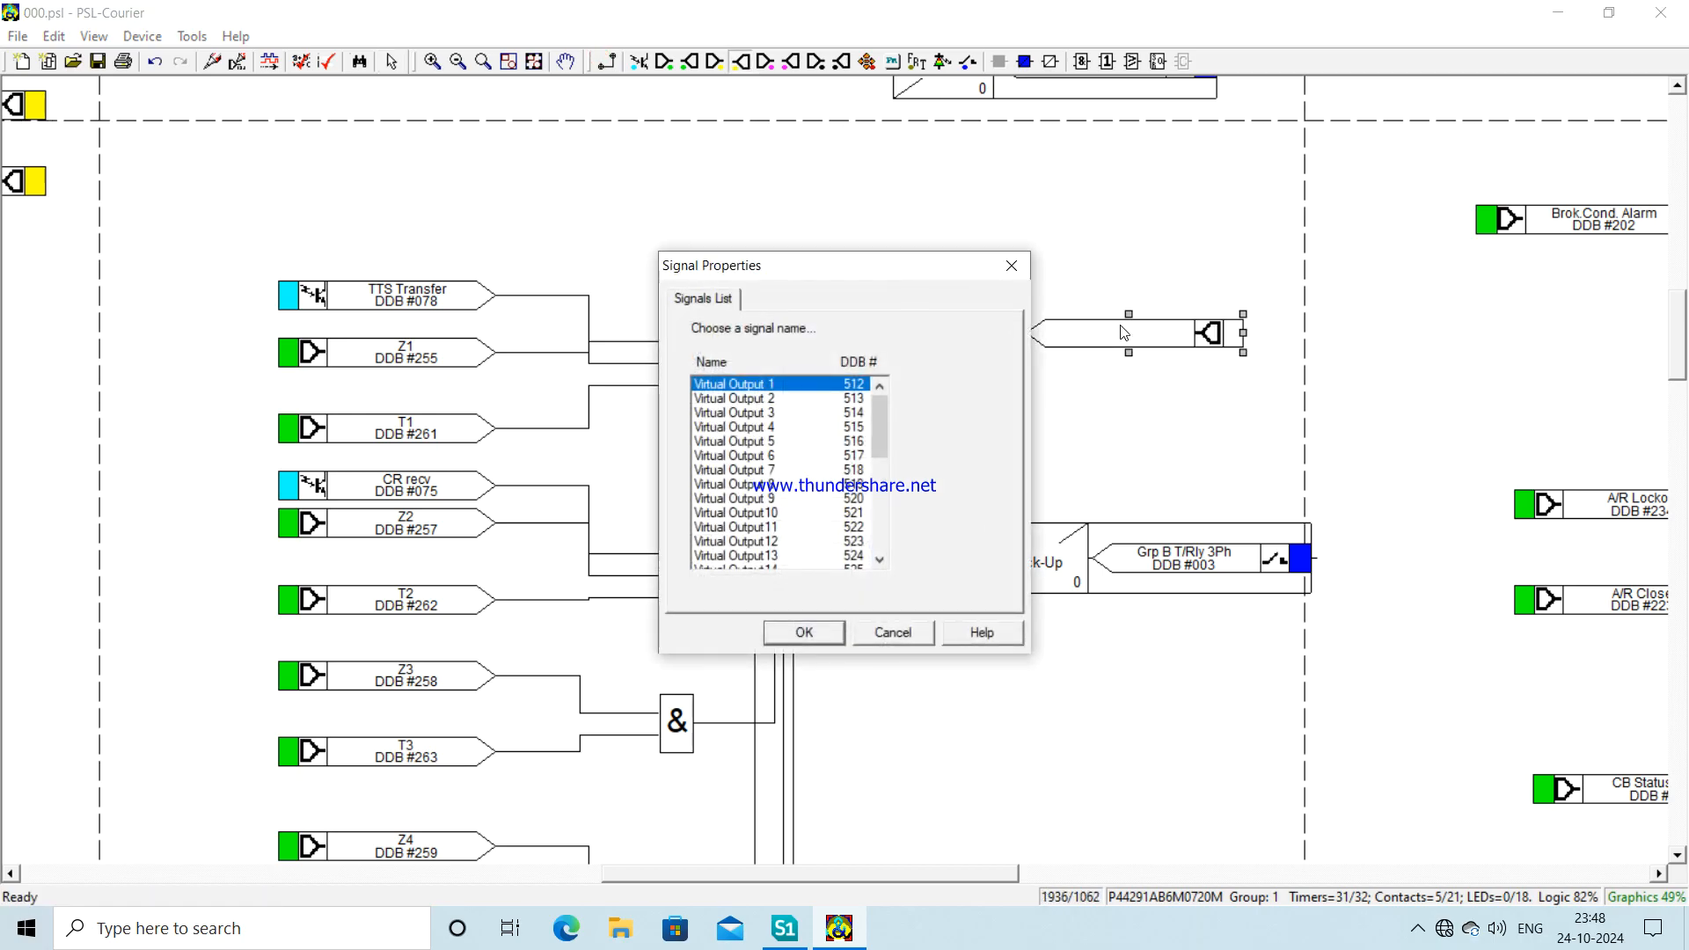
click(723, 428)
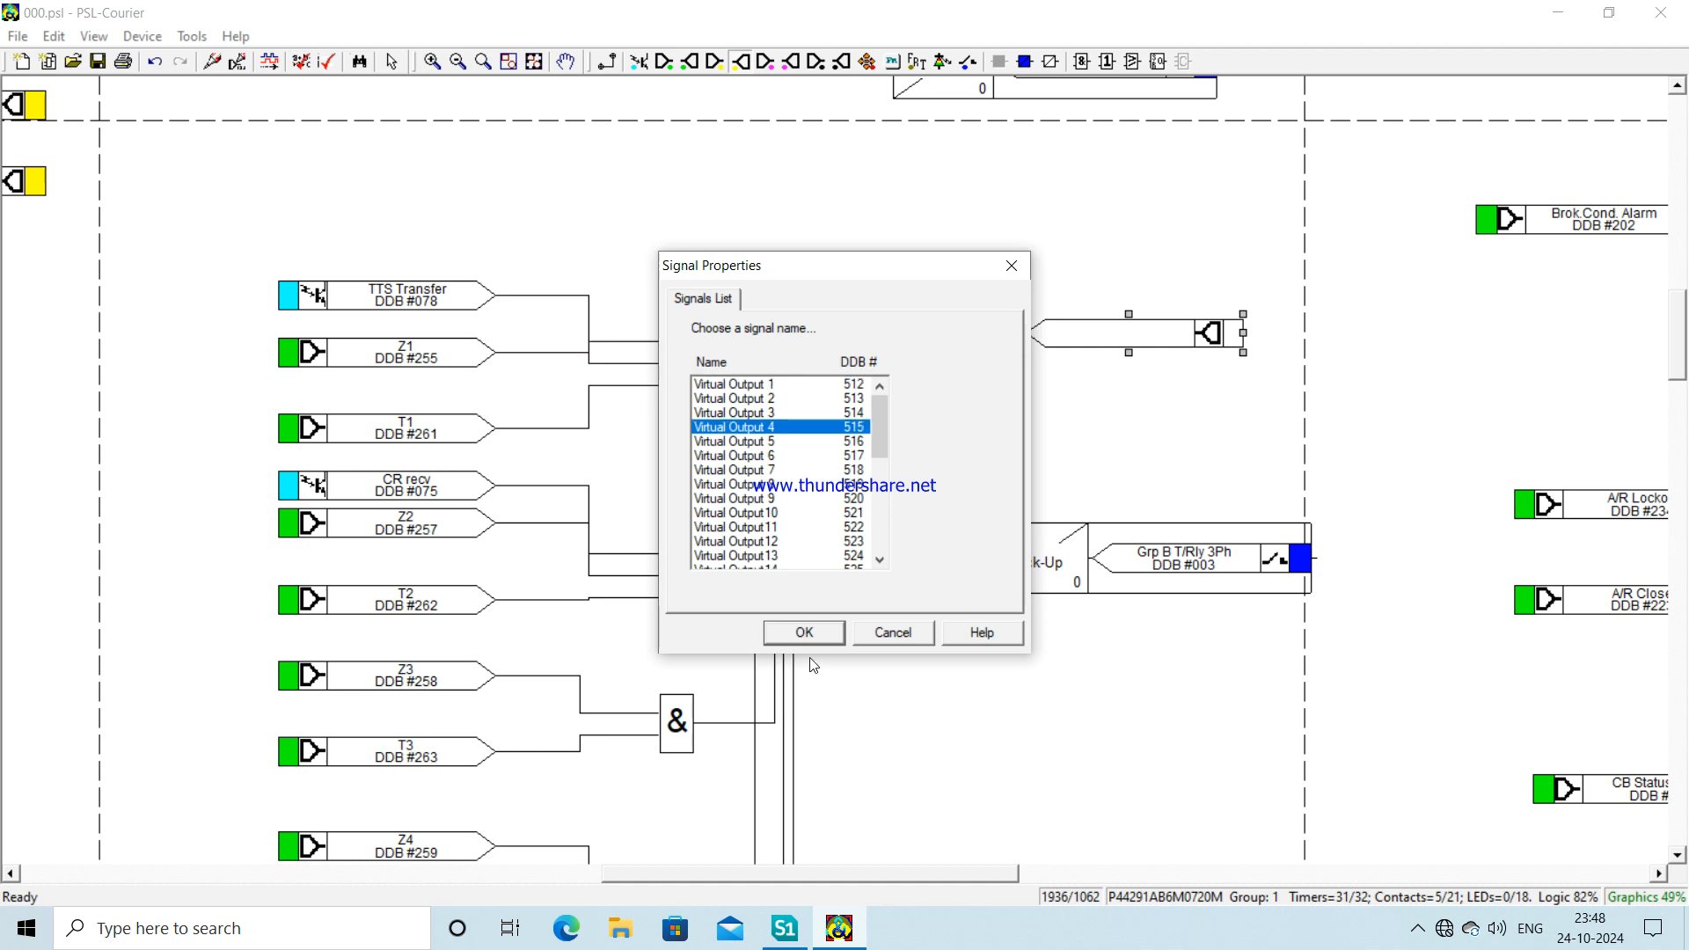
click(804, 632)
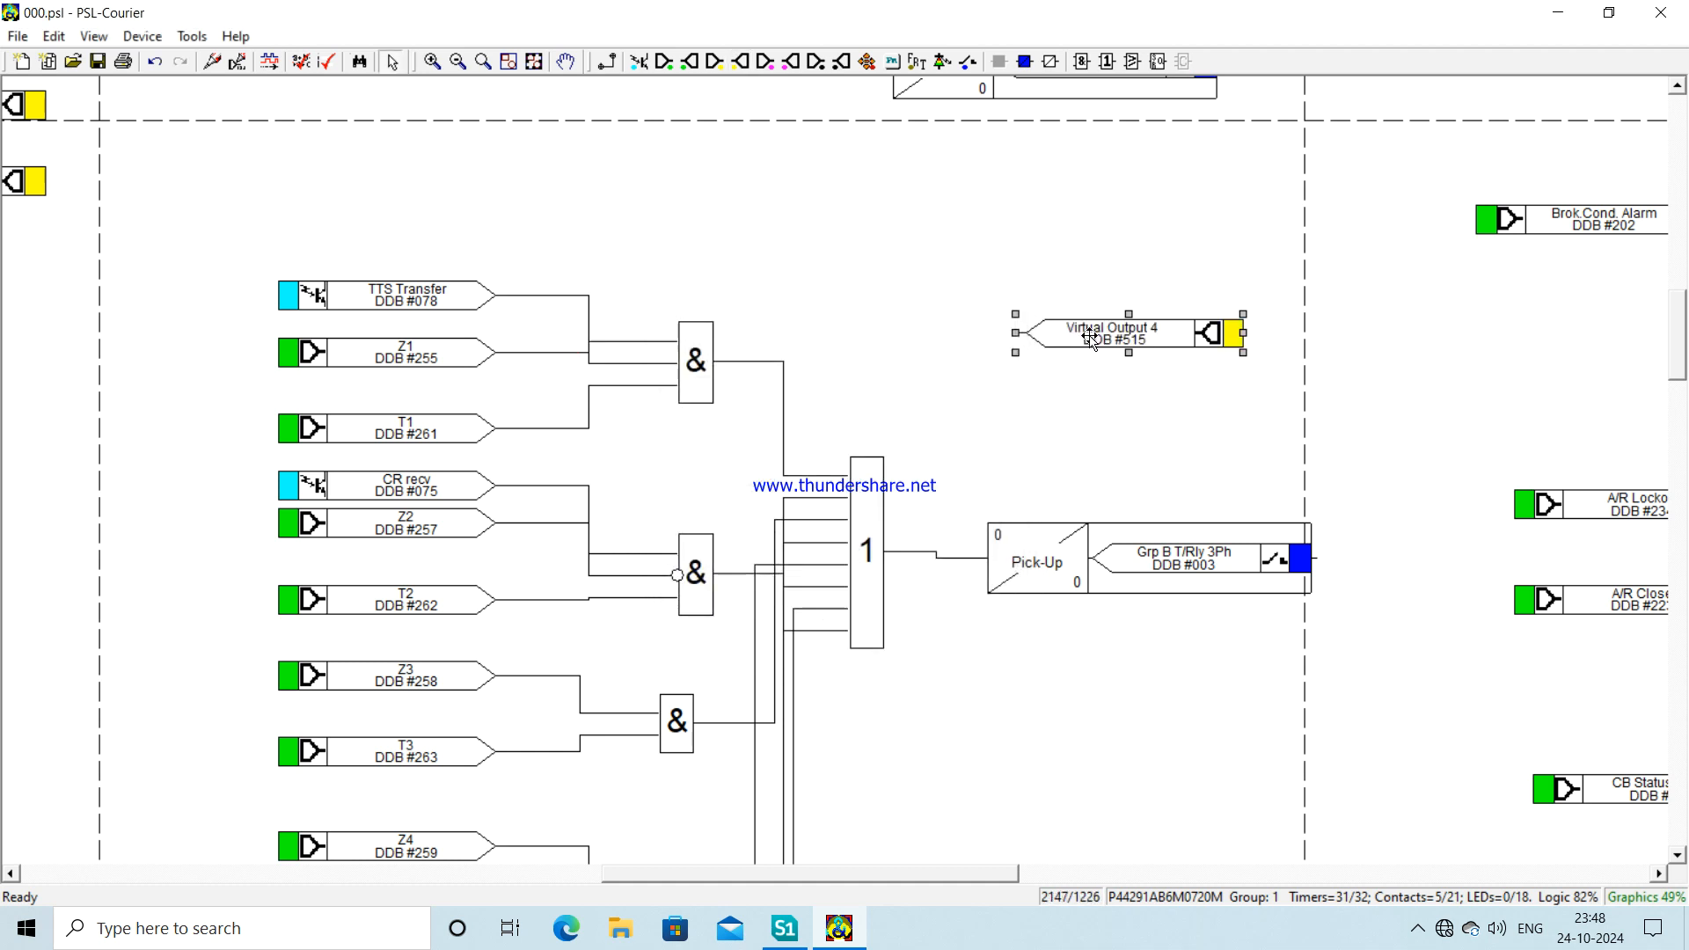
drag(1090, 337, 1132, 433)
click(1066, 656)
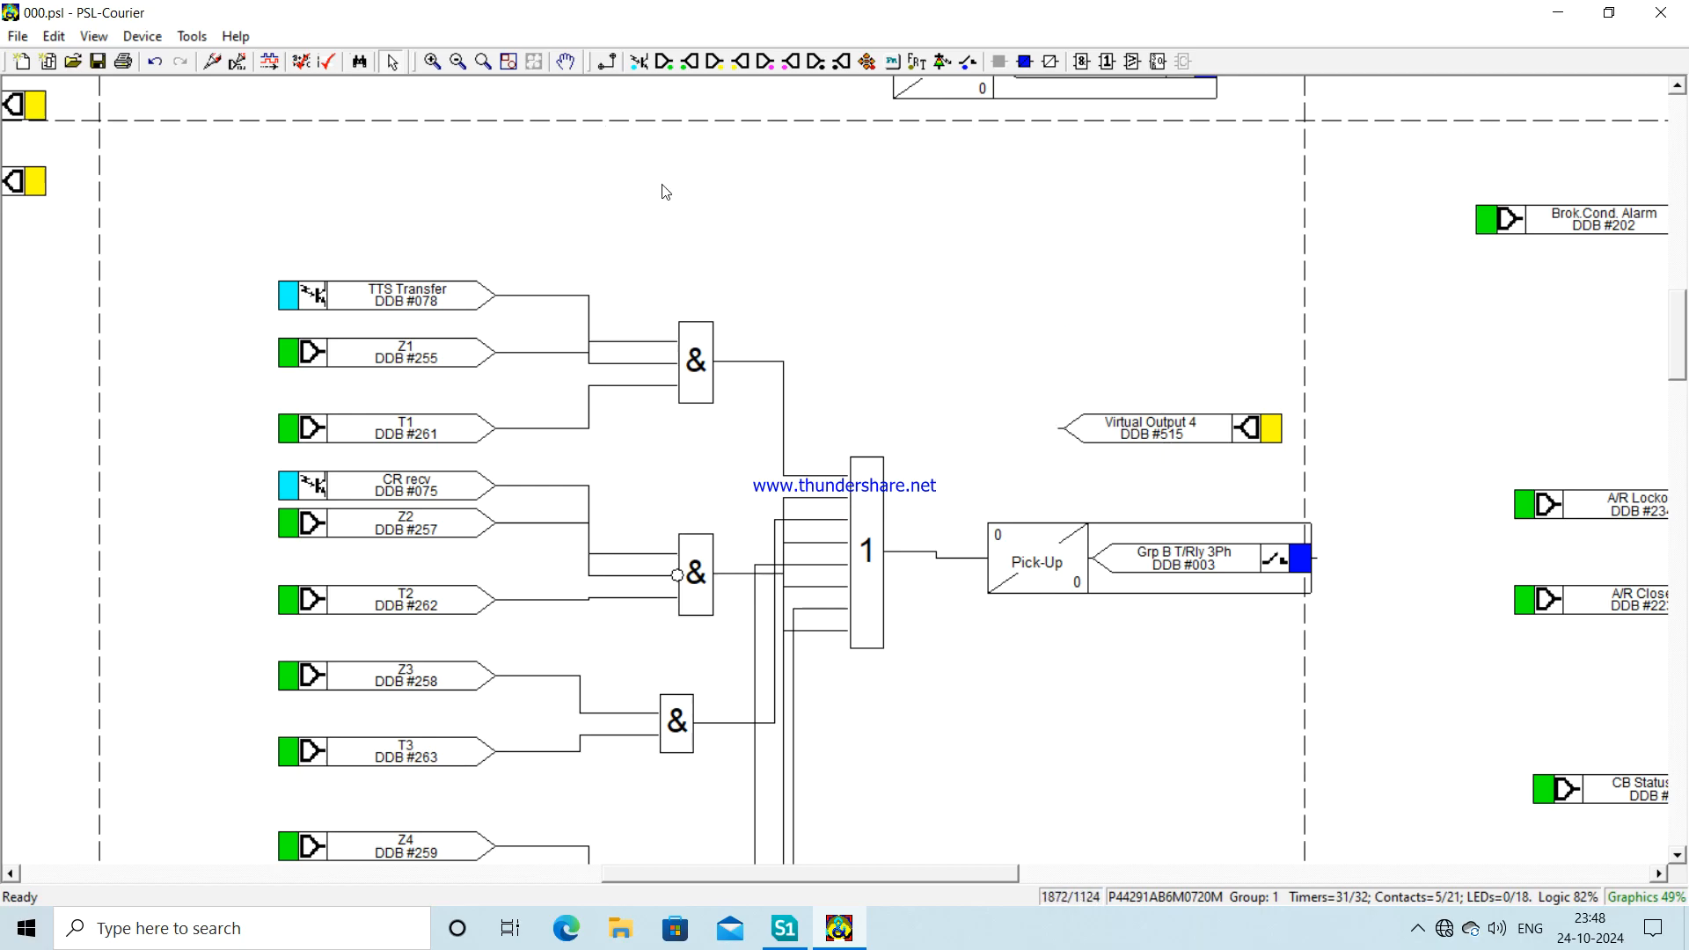
- Place an AND gate above and to the left of Virtual Output 4
click(1082, 71)
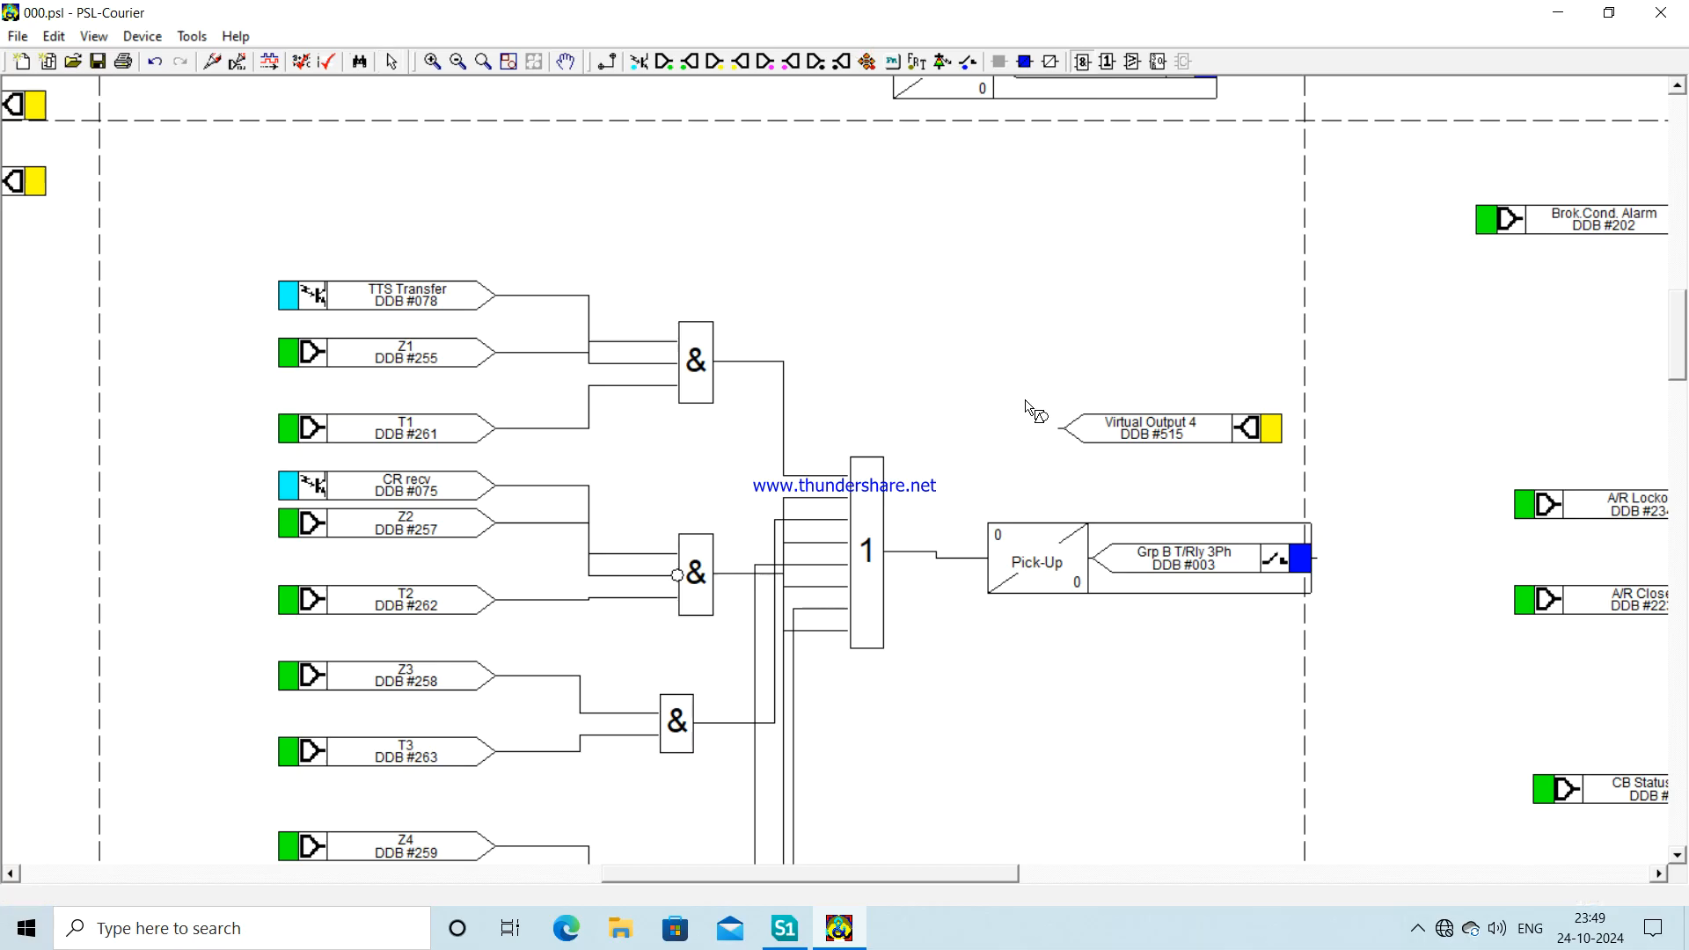
click(961, 321)
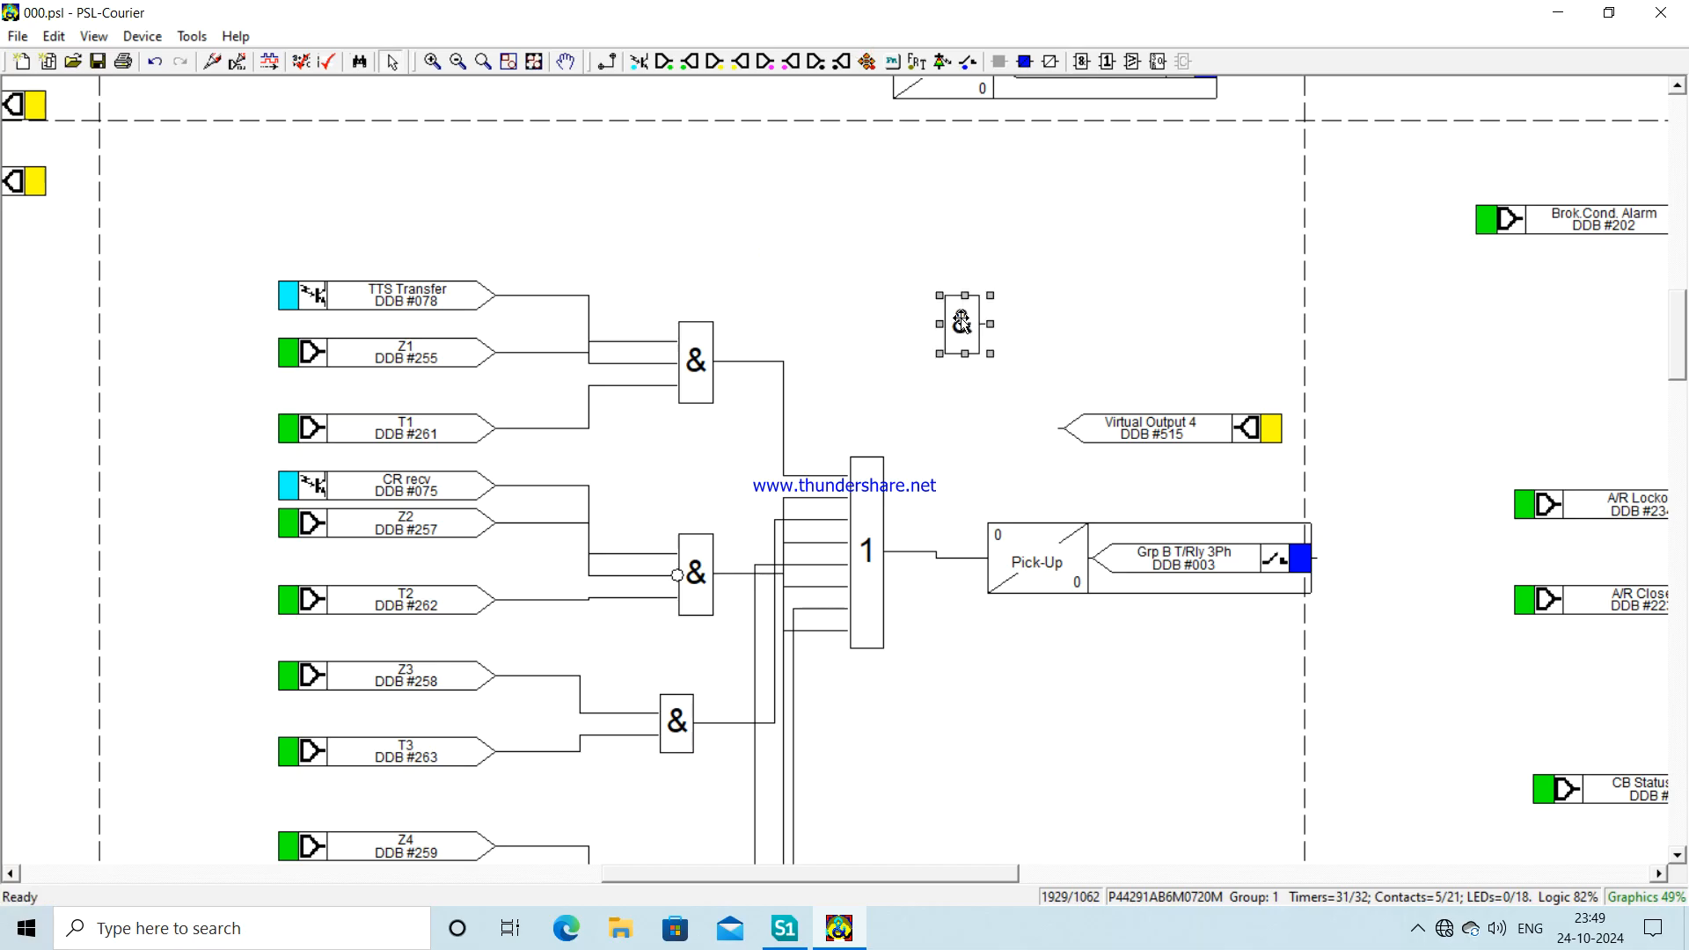
click(898, 273)
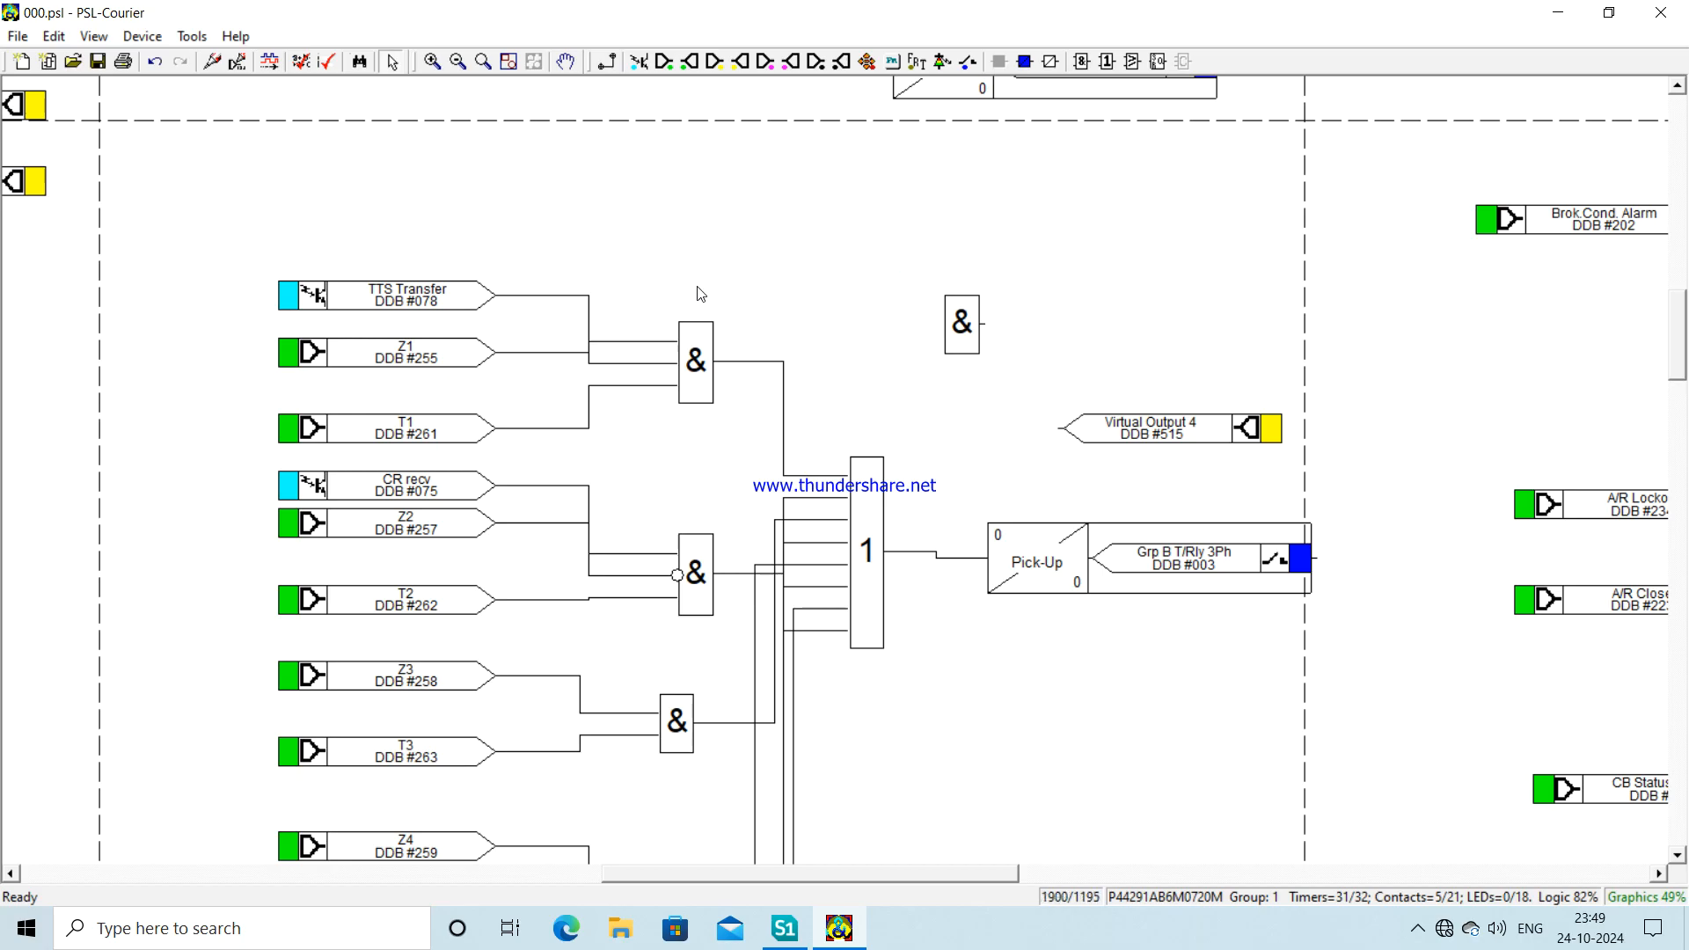
- Link the three-phase trip OR gate and TTS Transfer to the new AND gate, and its output to Virtual Output 4
click(607, 61)
drag(897, 552, 941, 334)
drag(499, 295, 937, 306)
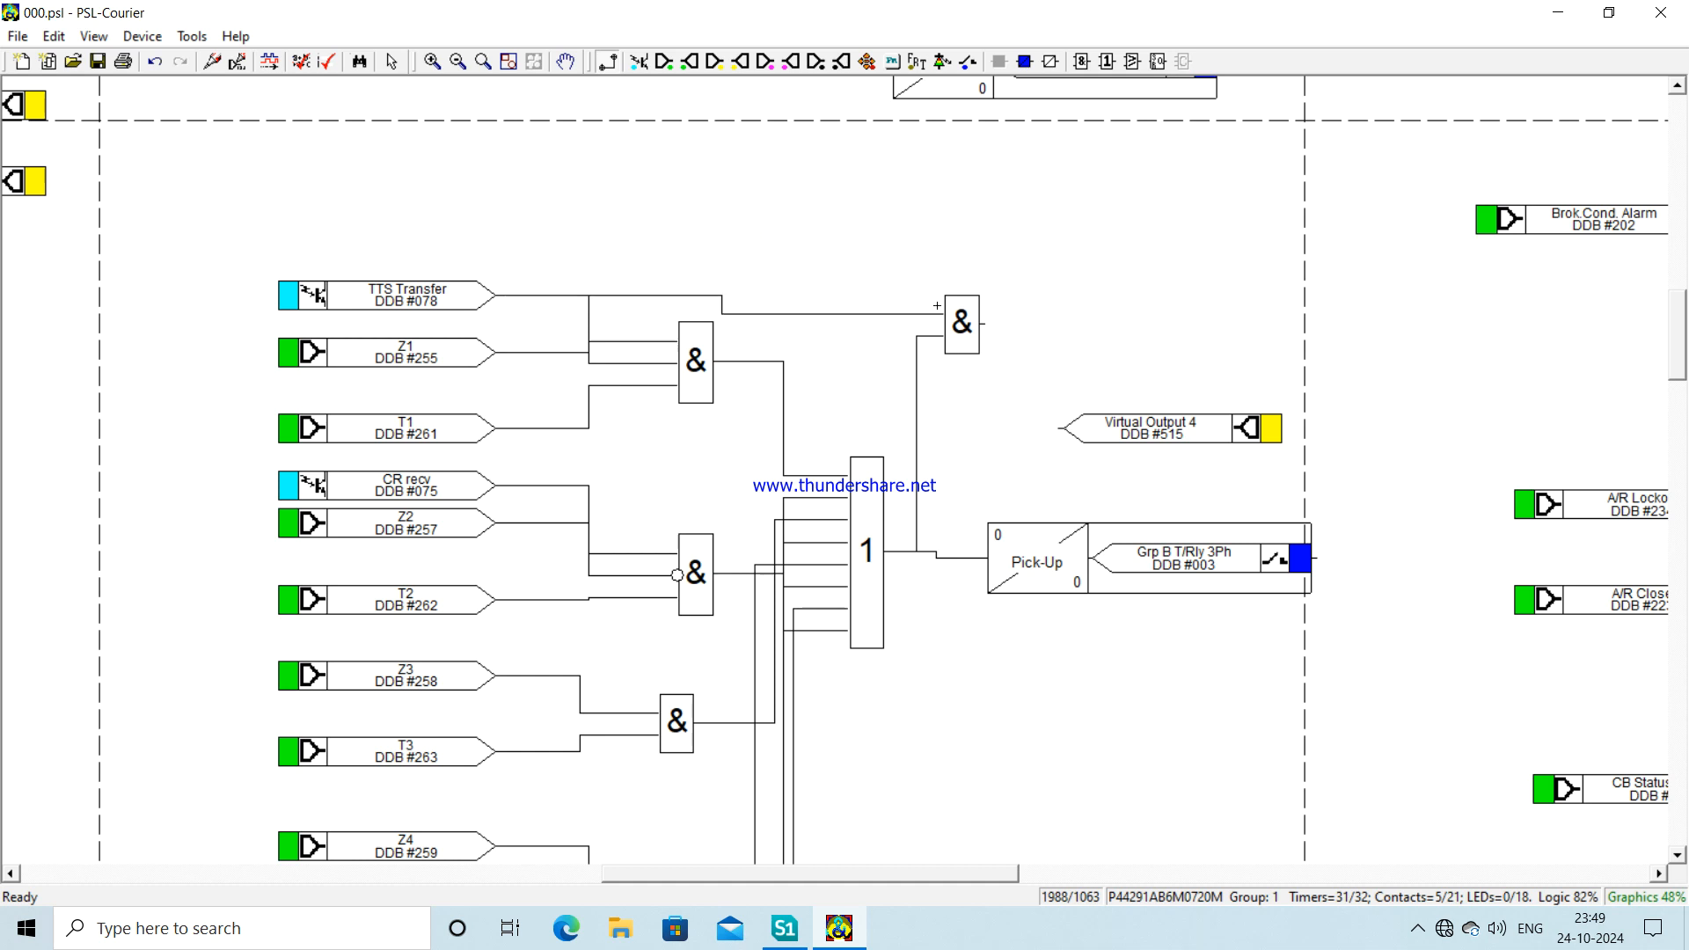
drag(1037, 406, 1061, 427)
key(Escape)
- Add the GOOSE output signal Virtual Output 5 (DDB #516) and position it below the Power Swing output PSB Optd
drag(1681, 325, 1681, 277)
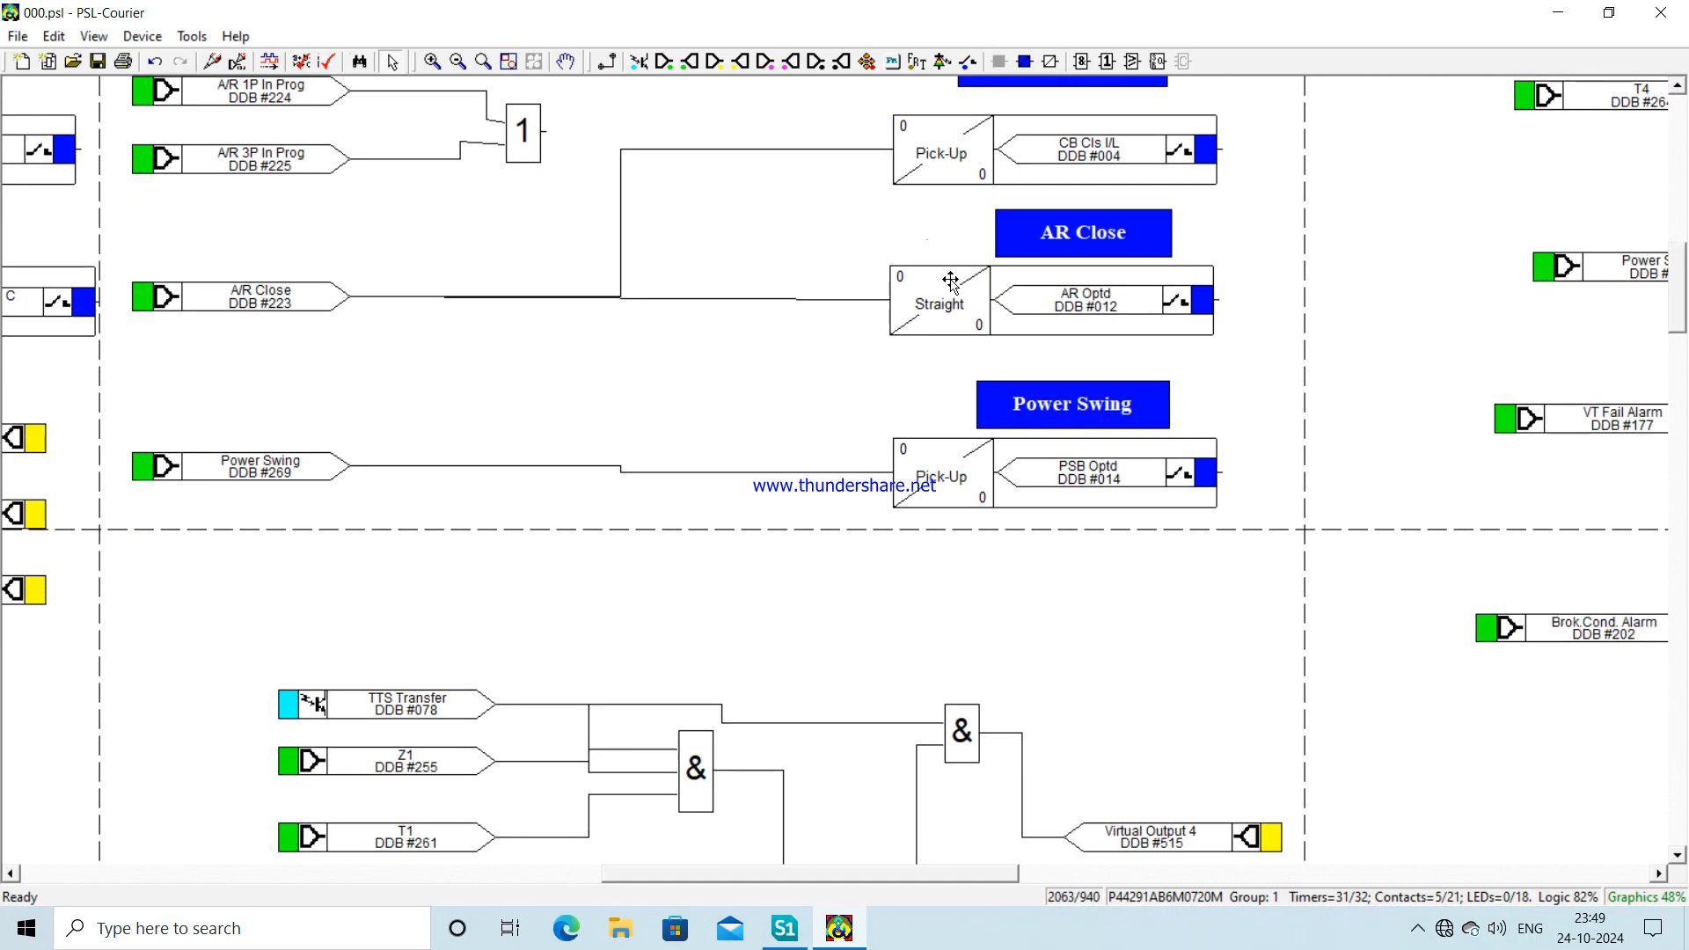
click(741, 61)
click(1027, 603)
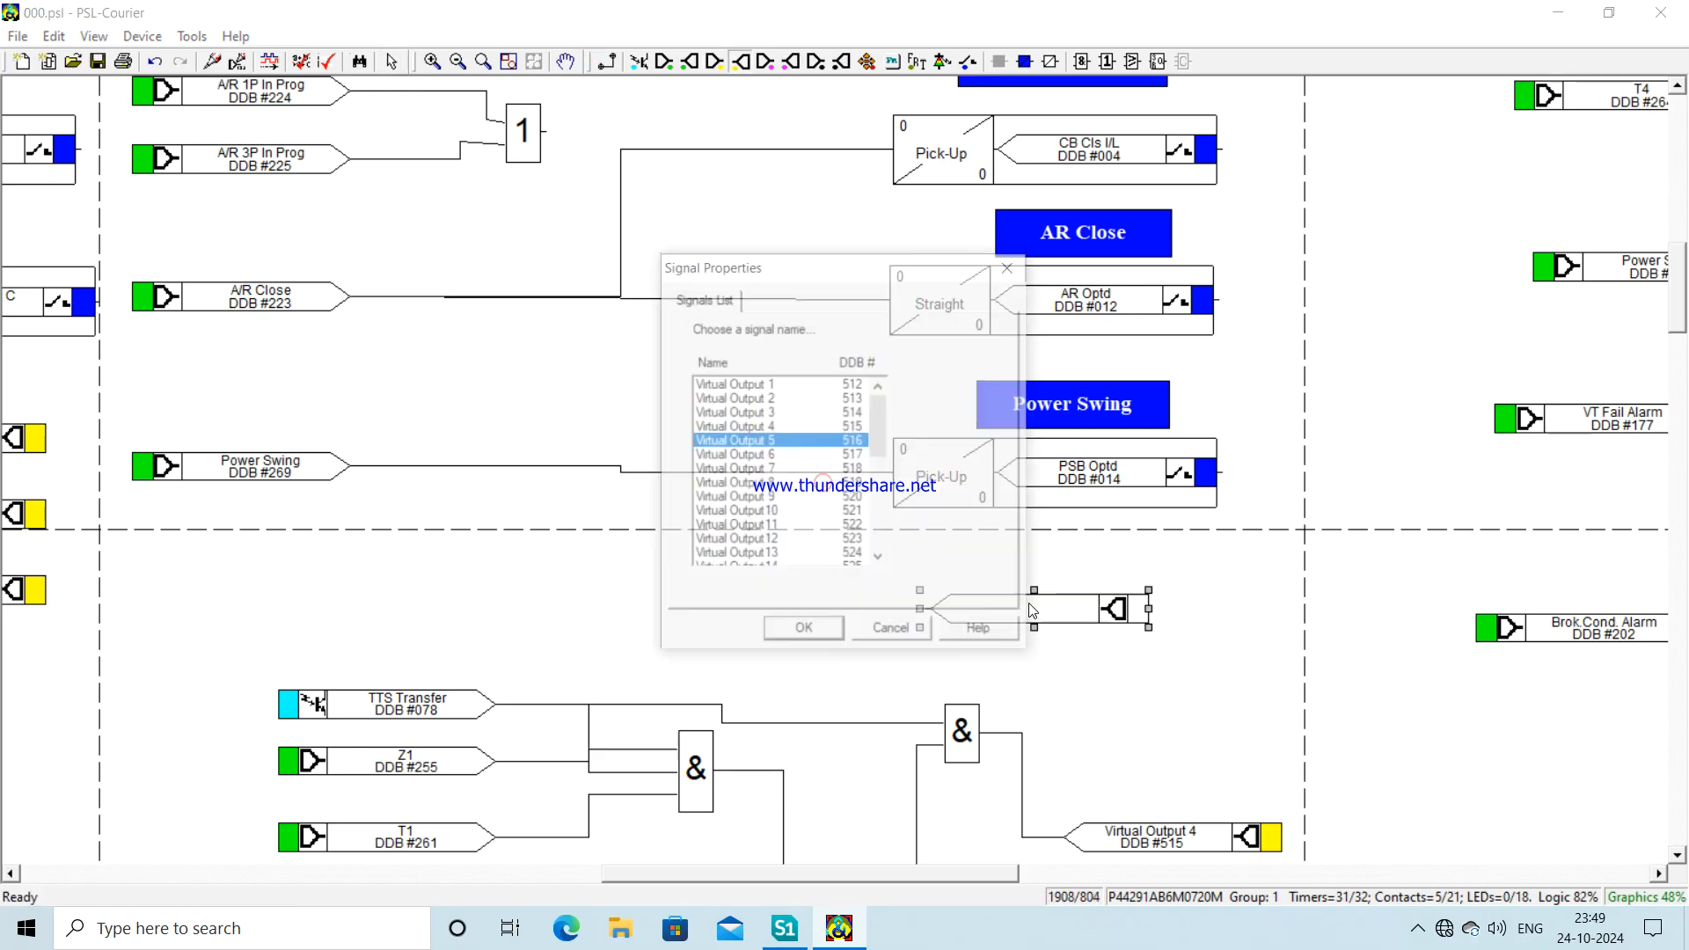
click(803, 633)
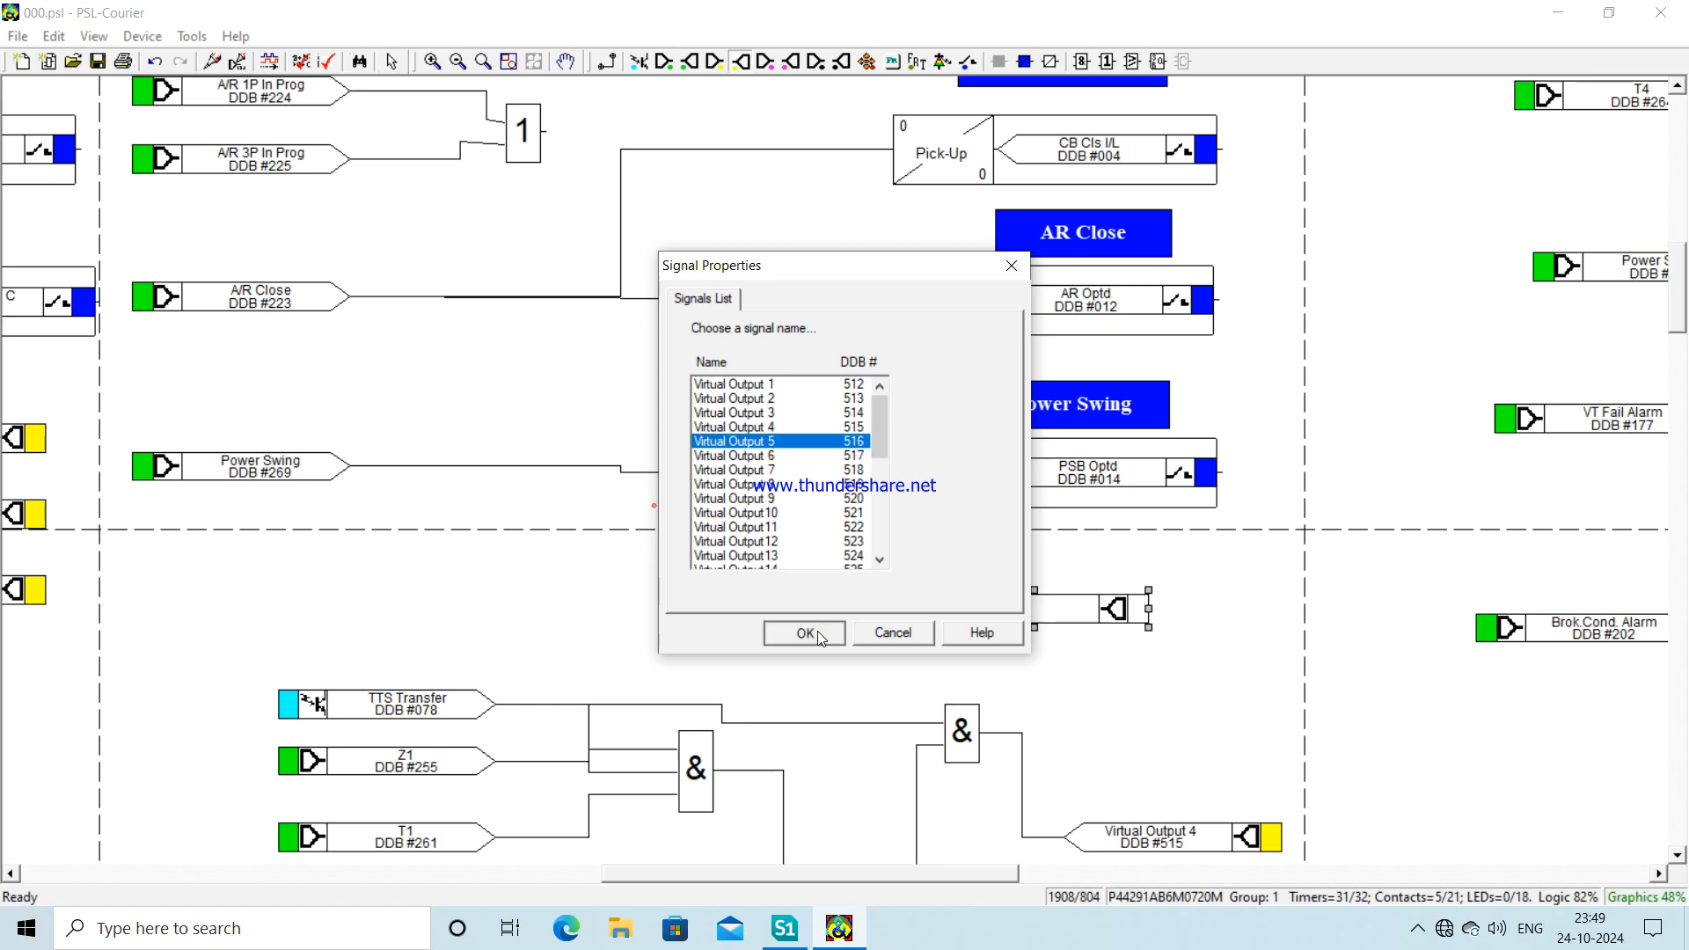
drag(1001, 616, 1050, 583)
click(798, 605)
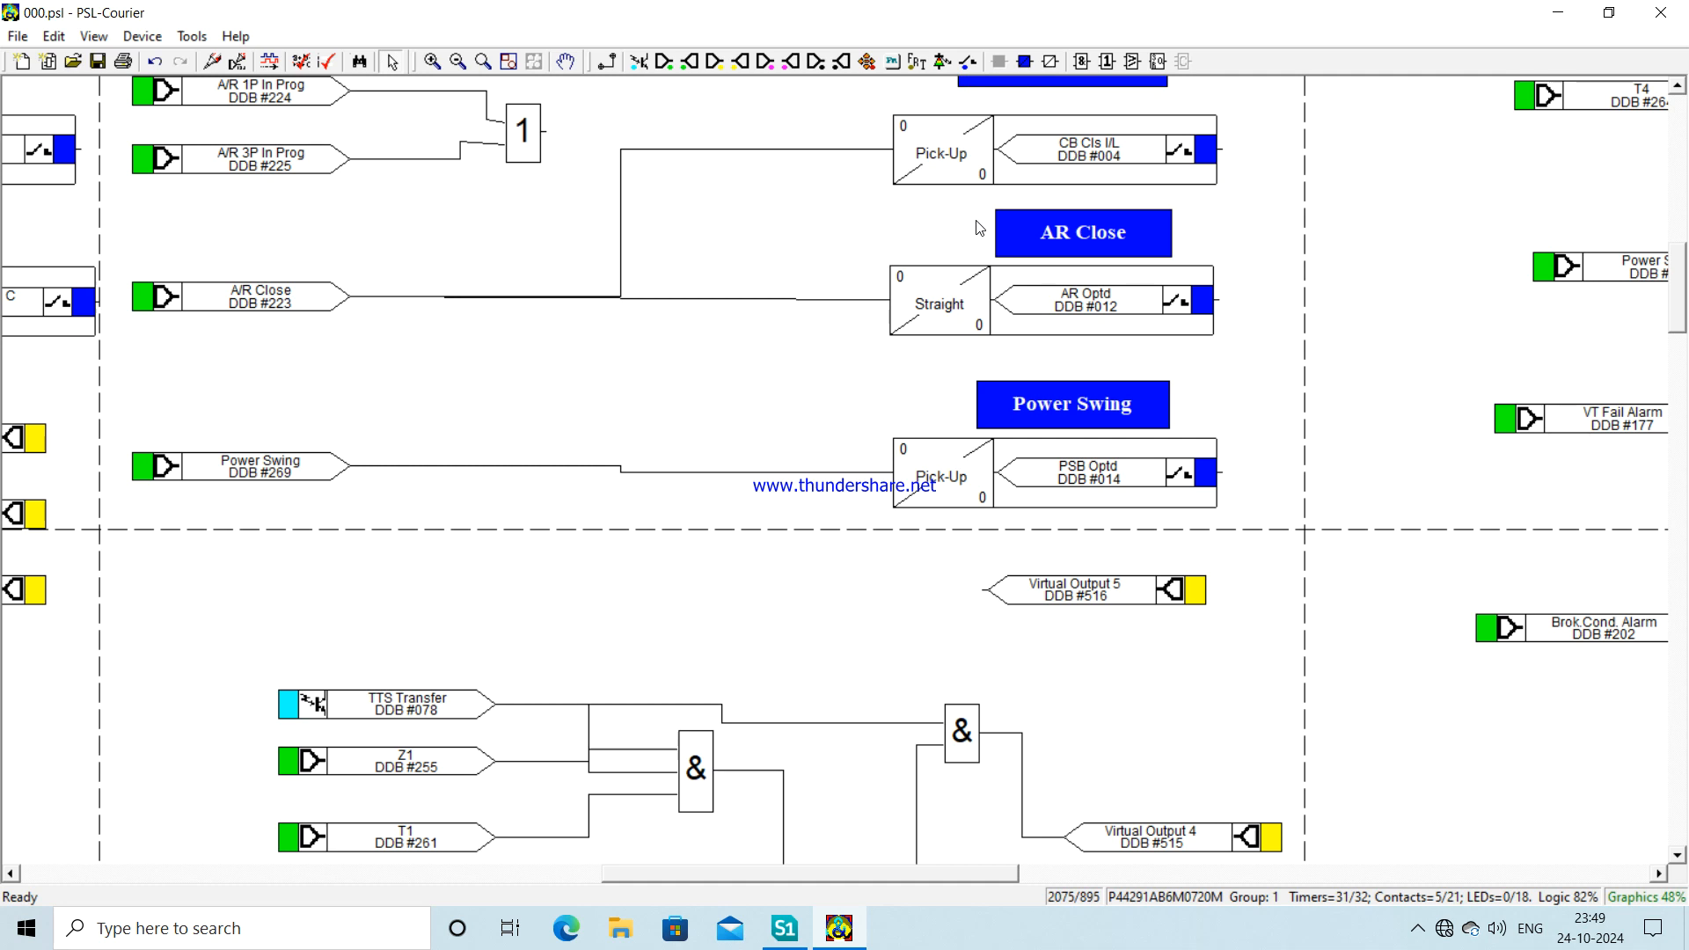
- Place an AND gate to the left of Virtual Output 5
click(1083, 63)
click(762, 563)
drag(749, 564, 807, 582)
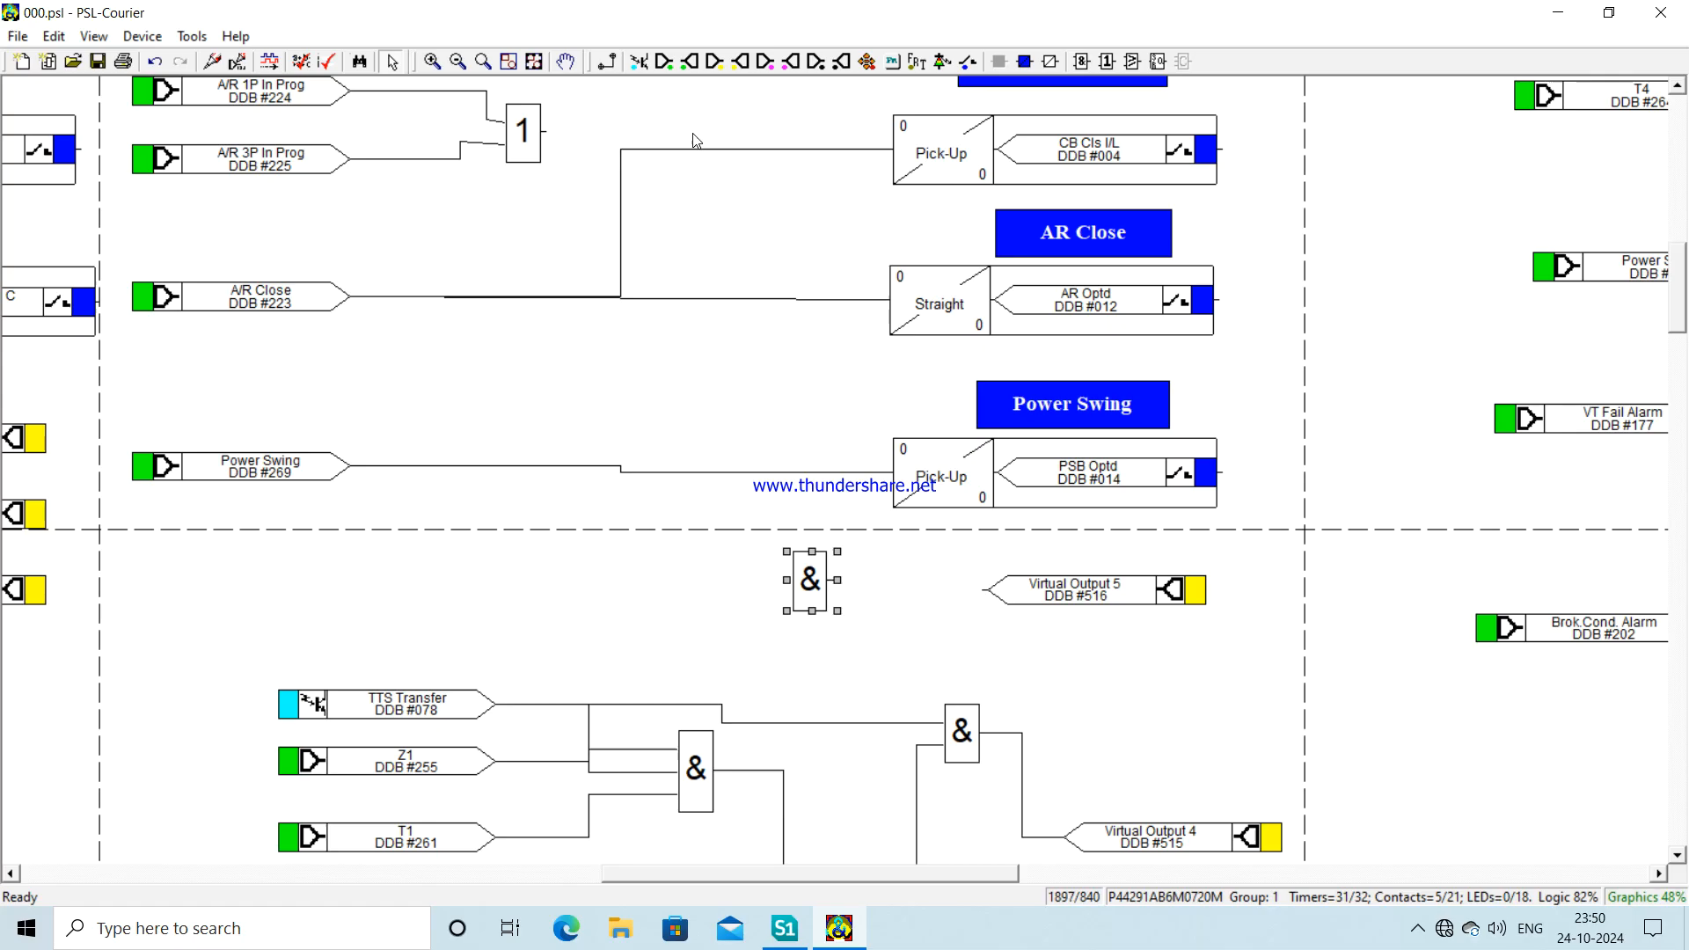
- Link A/R Close (DDB #223) and TTS Transfer to the new AND gate, and its output to Virtual Output 5
click(613, 69)
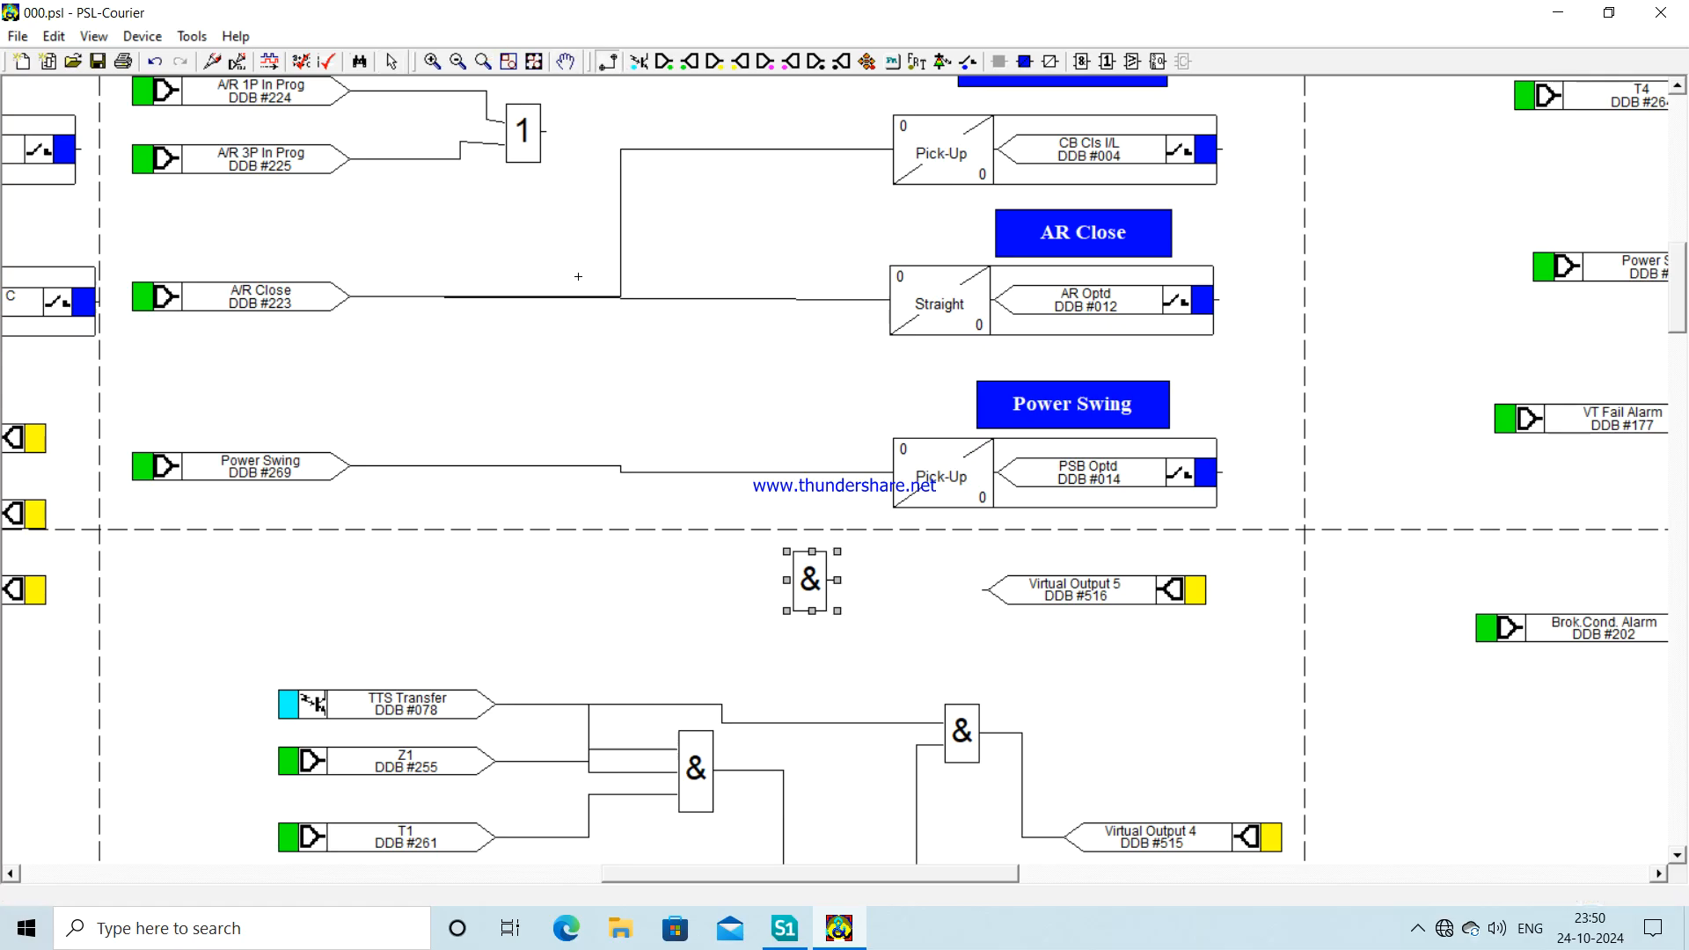
drag(355, 299, 784, 567)
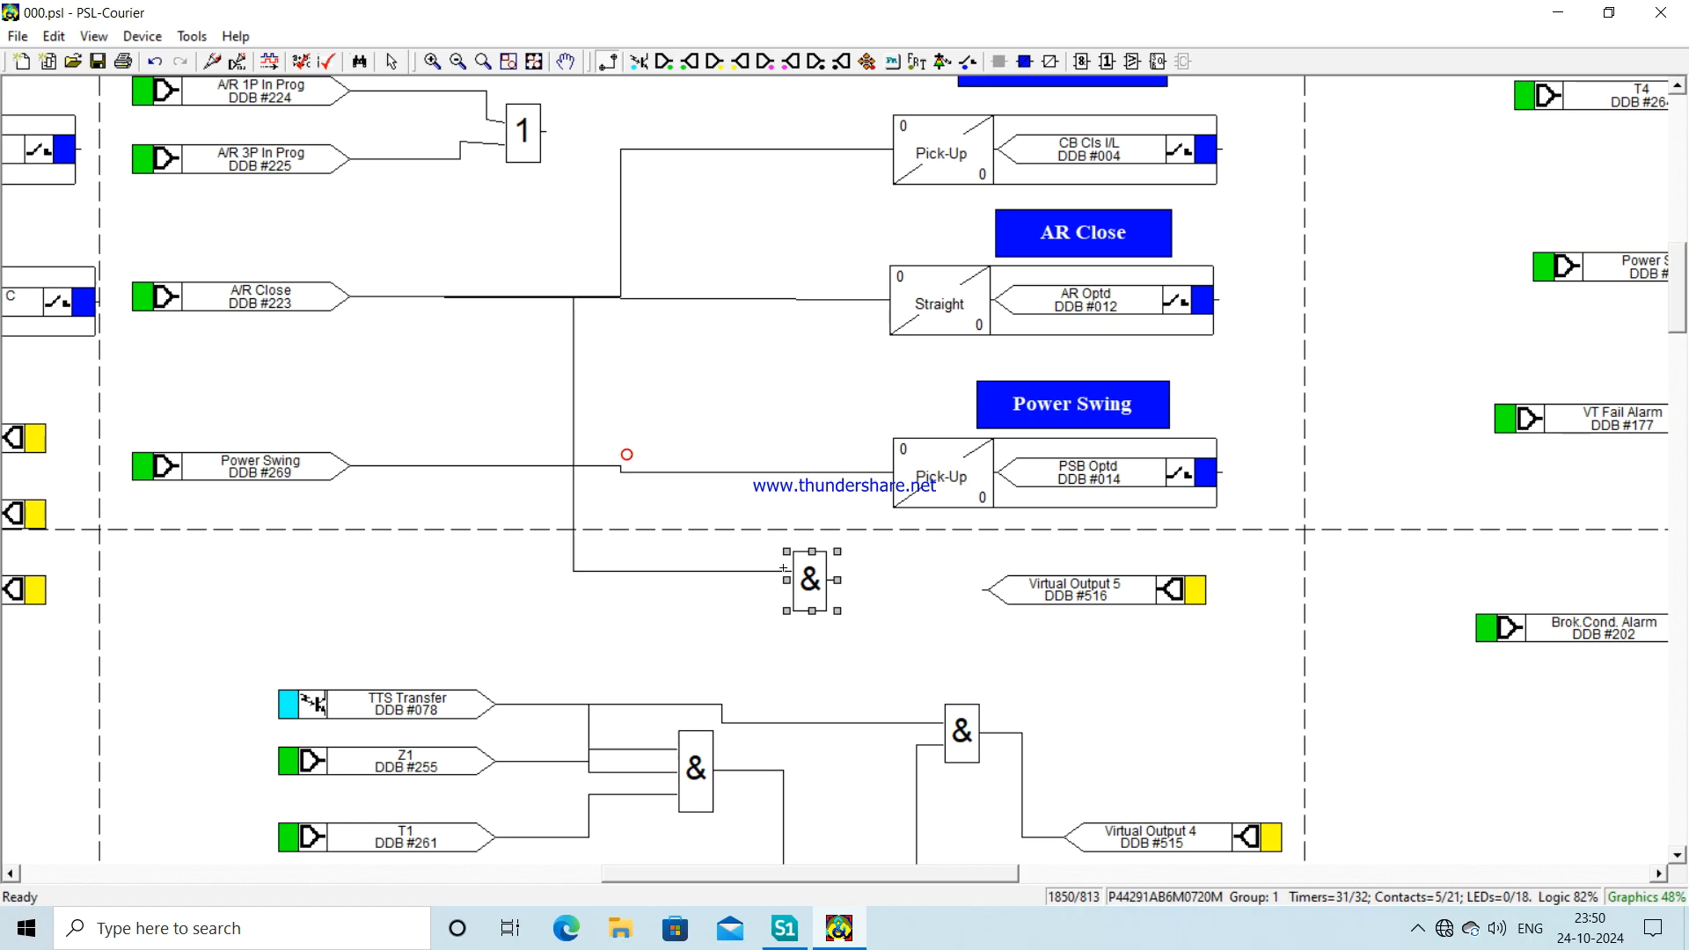
drag(497, 704, 981, 593)
right_click(970, 638)
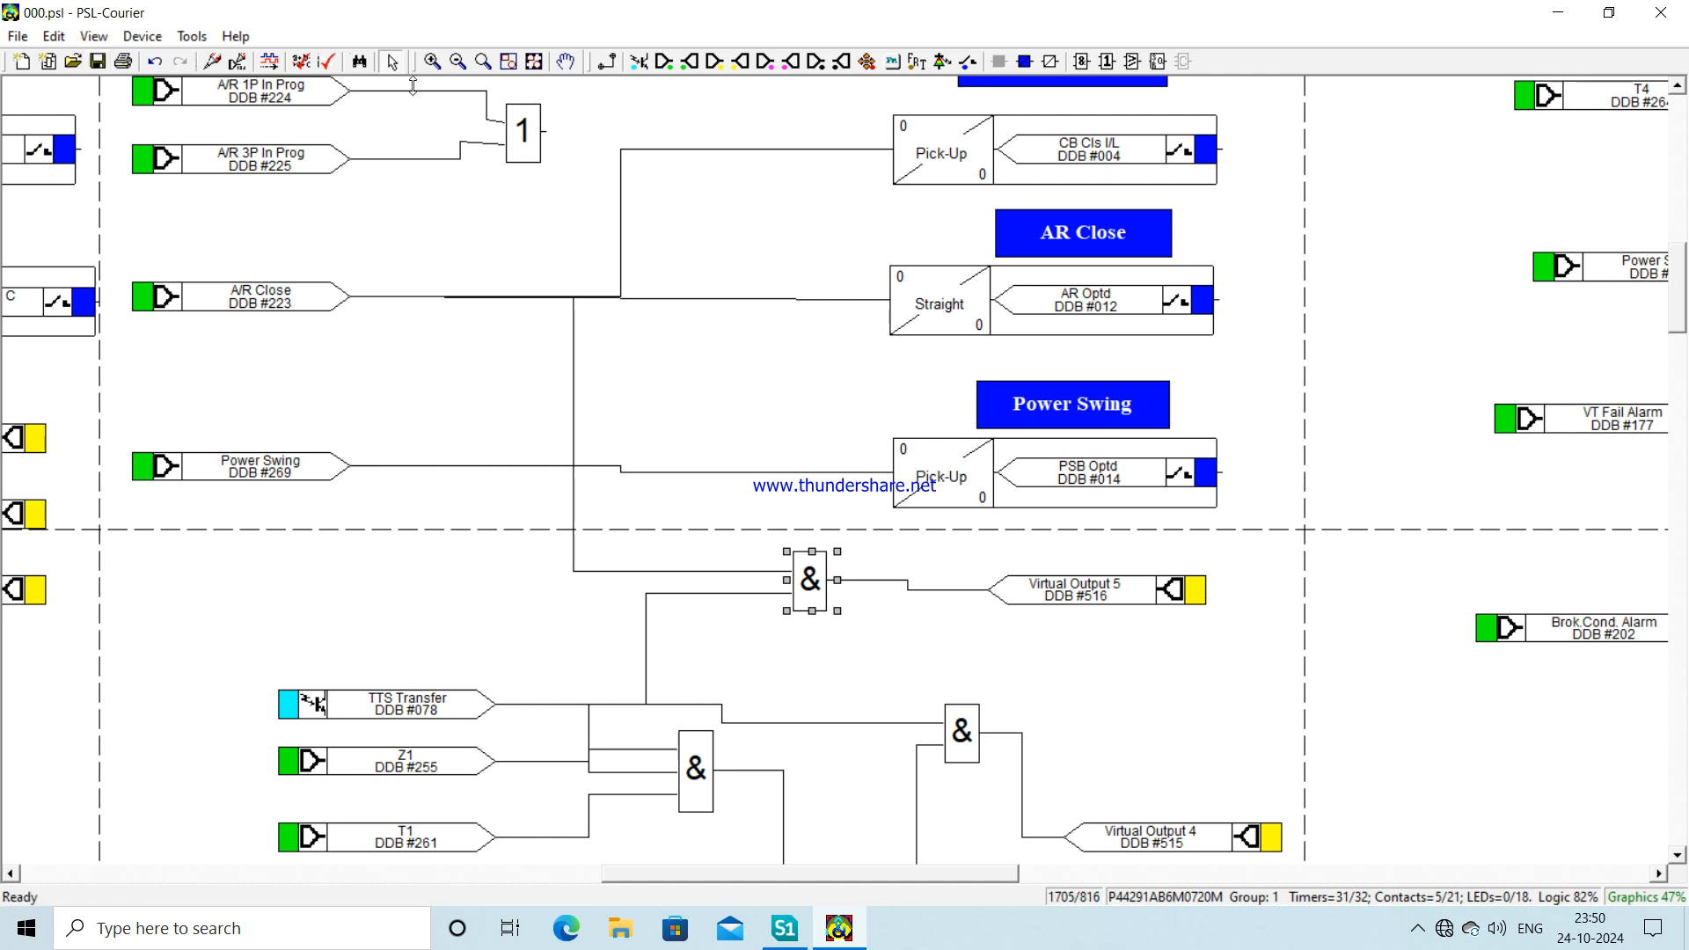
- Review the overall scheme with the added virtual output logic, and close the PSL editor
click(466, 68)
click(468, 70)
click(468, 71)
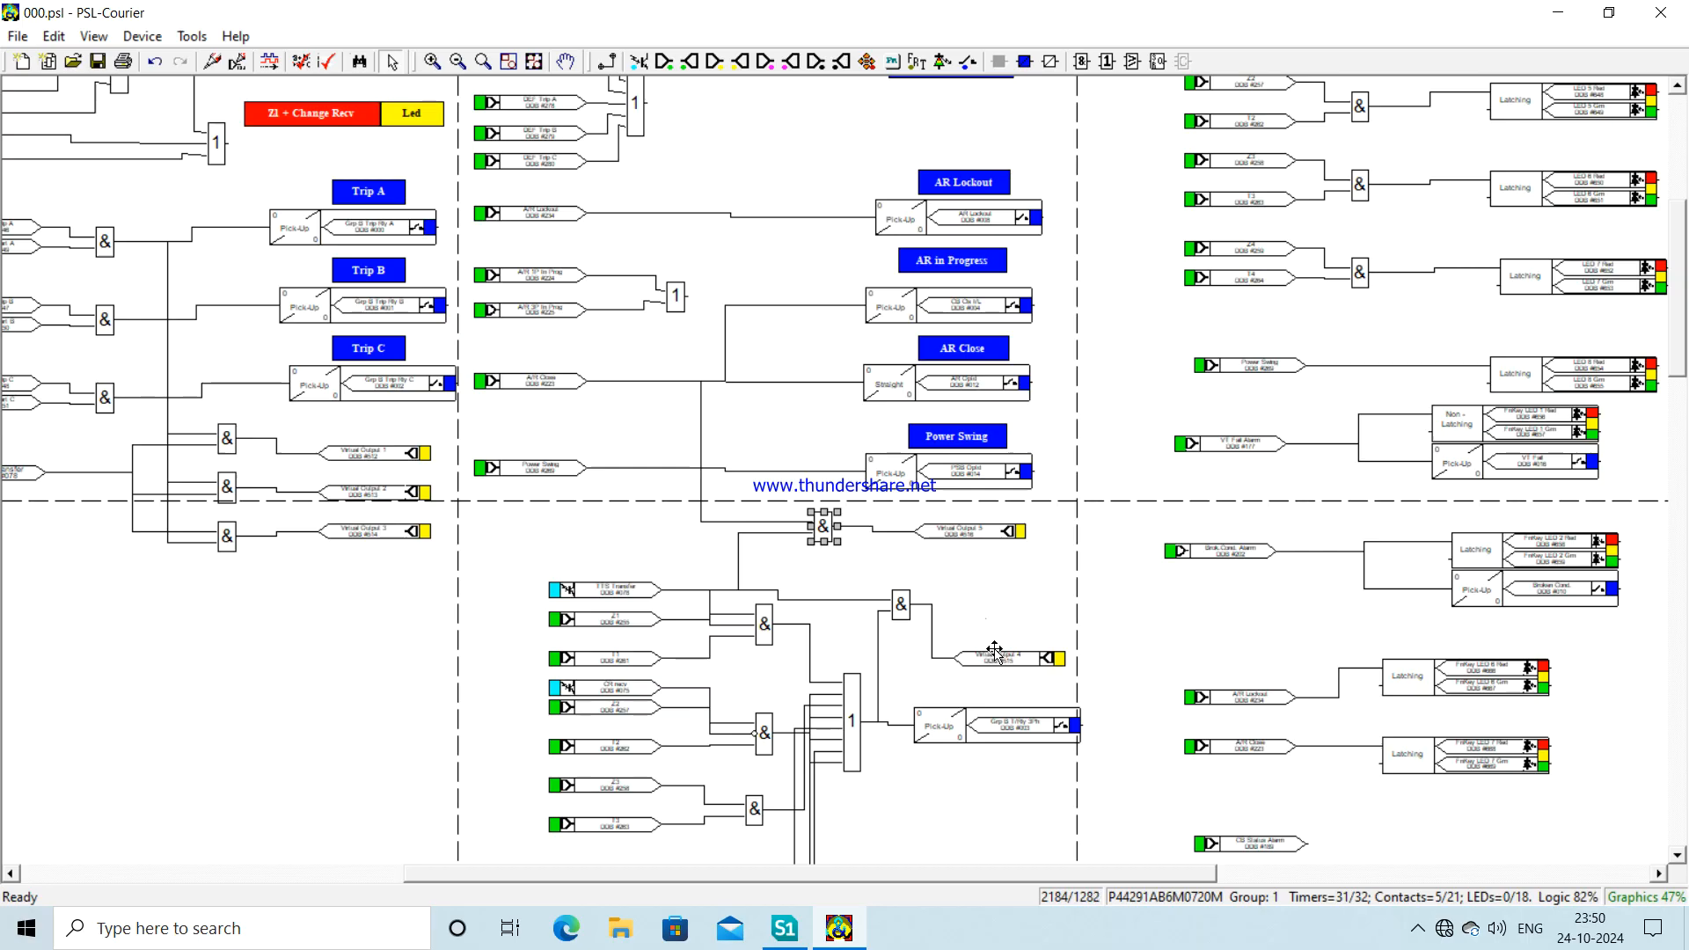
click(987, 577)
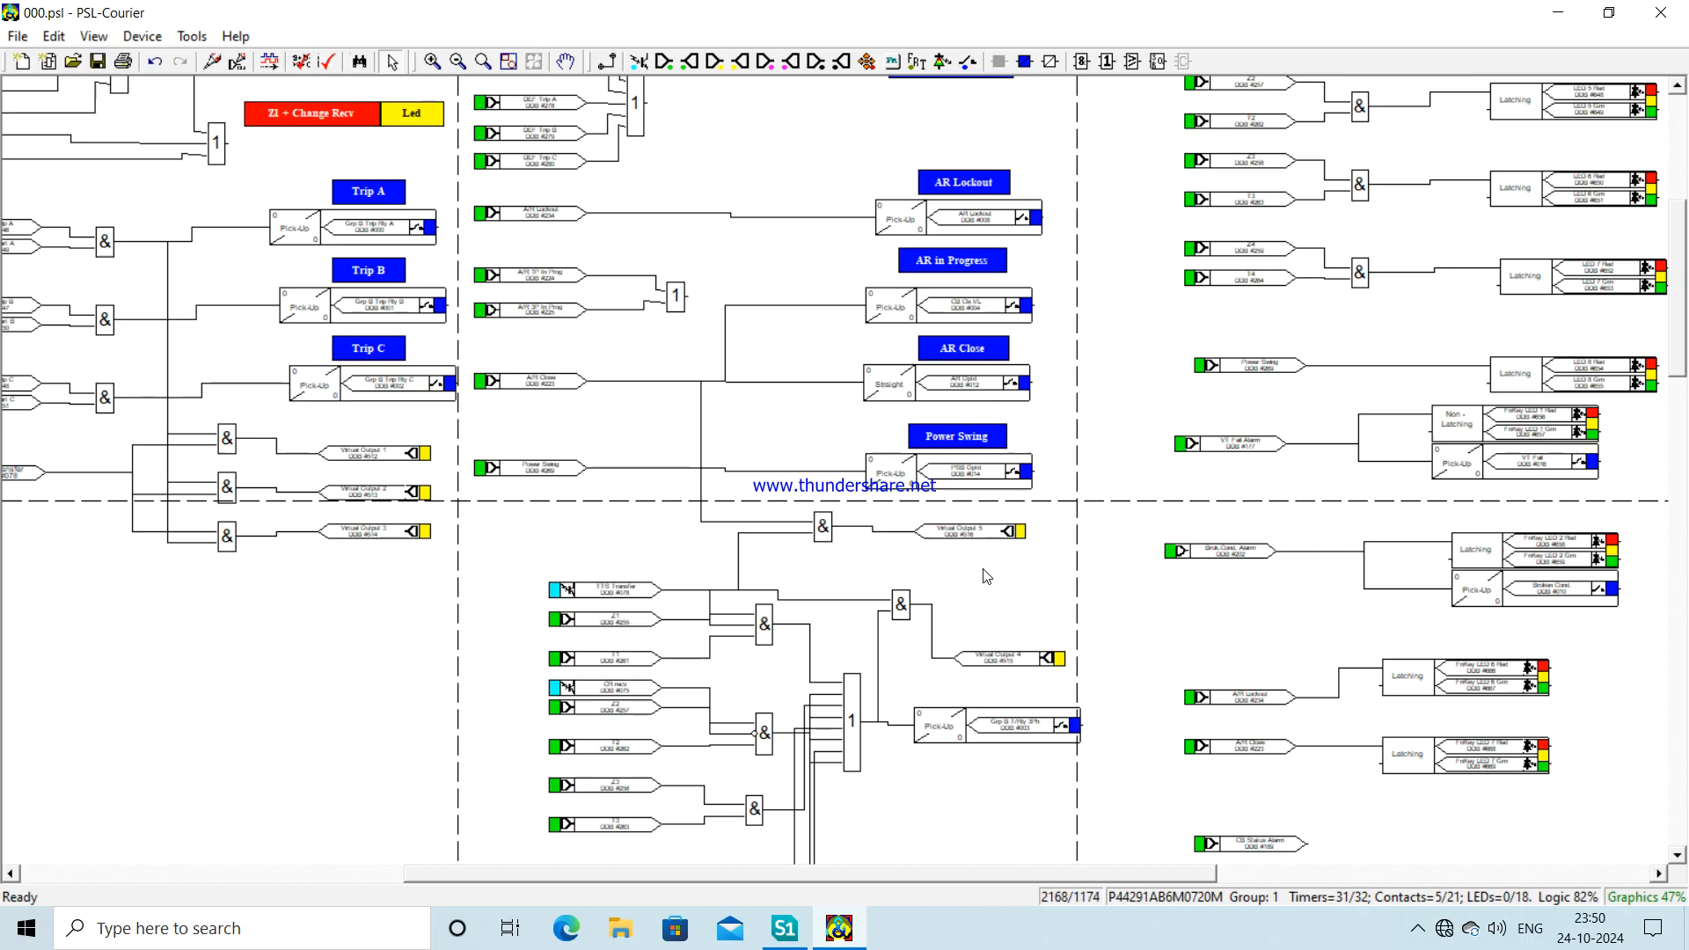
click(1655, 17)
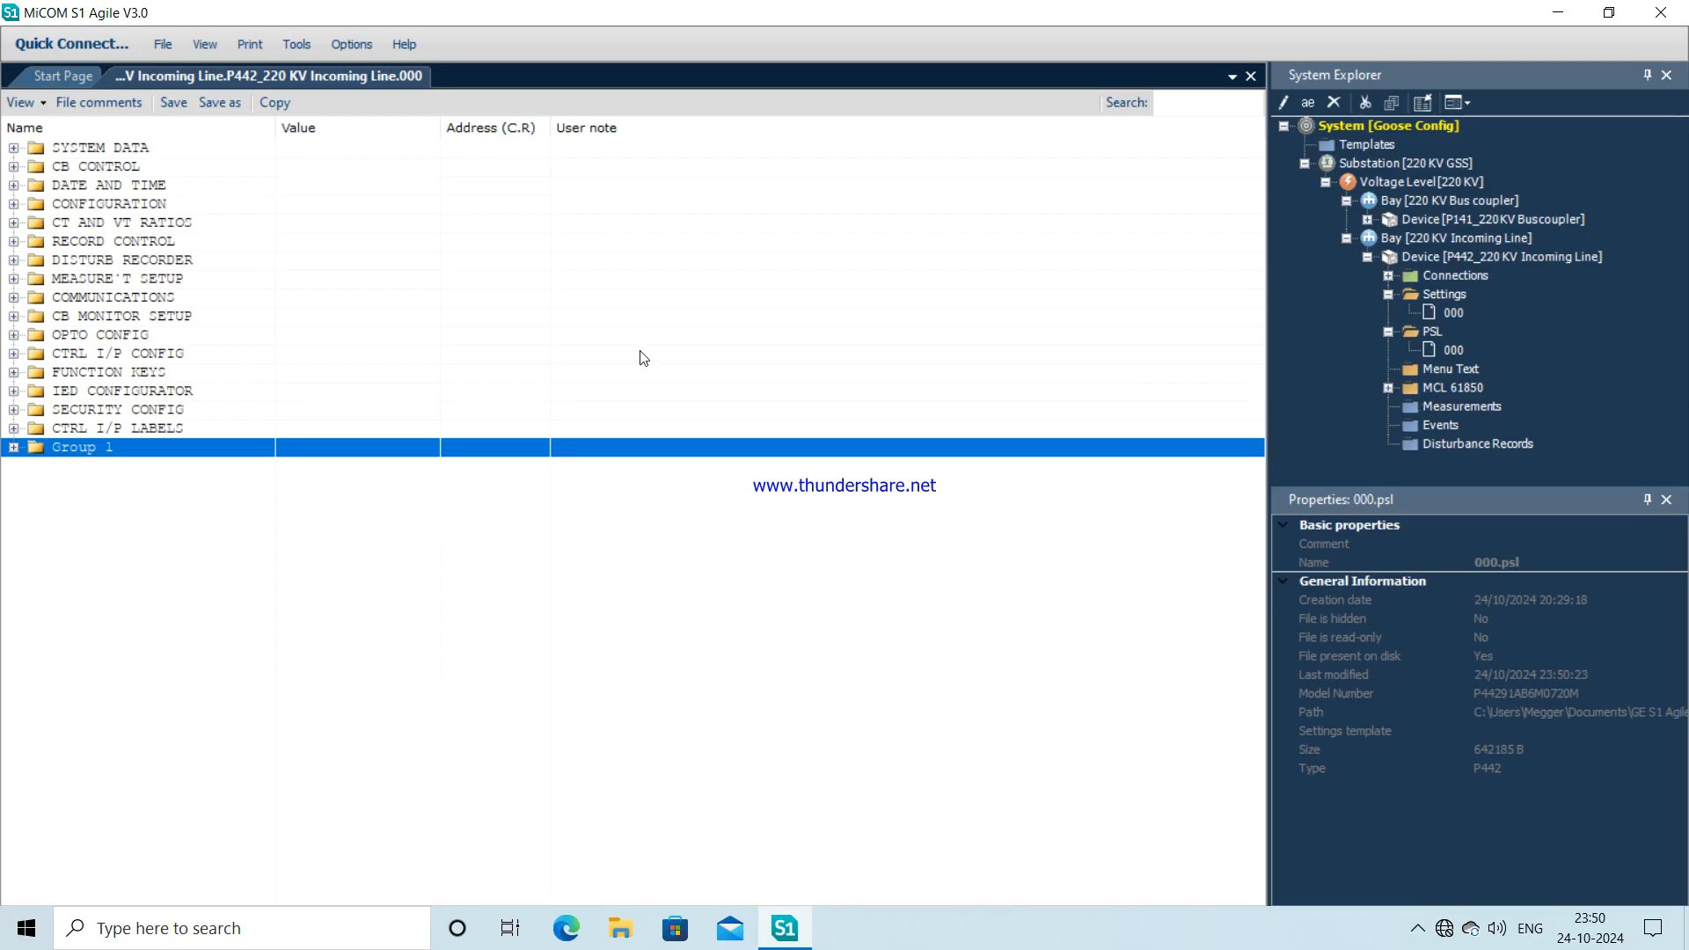
- Open the P442_220 KV Incoming Line device's MCL 61850 file 000 in the IED Configurator, and switch back to MiCOM S1 Agile
click(1388, 388)
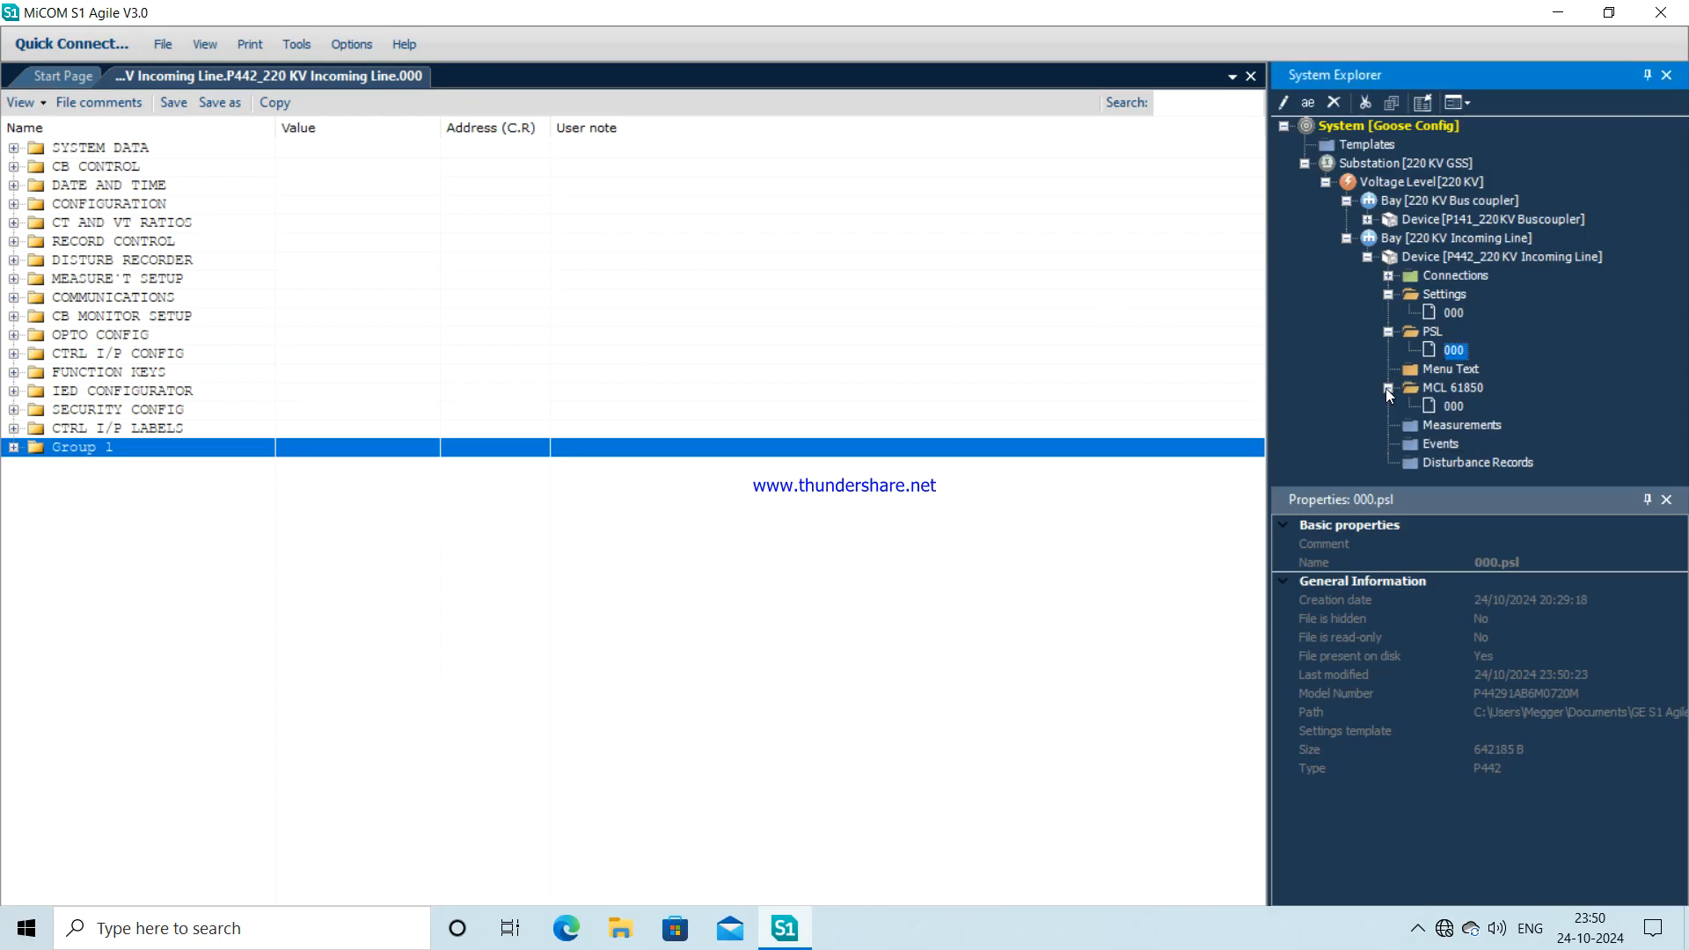
double_click(1450, 406)
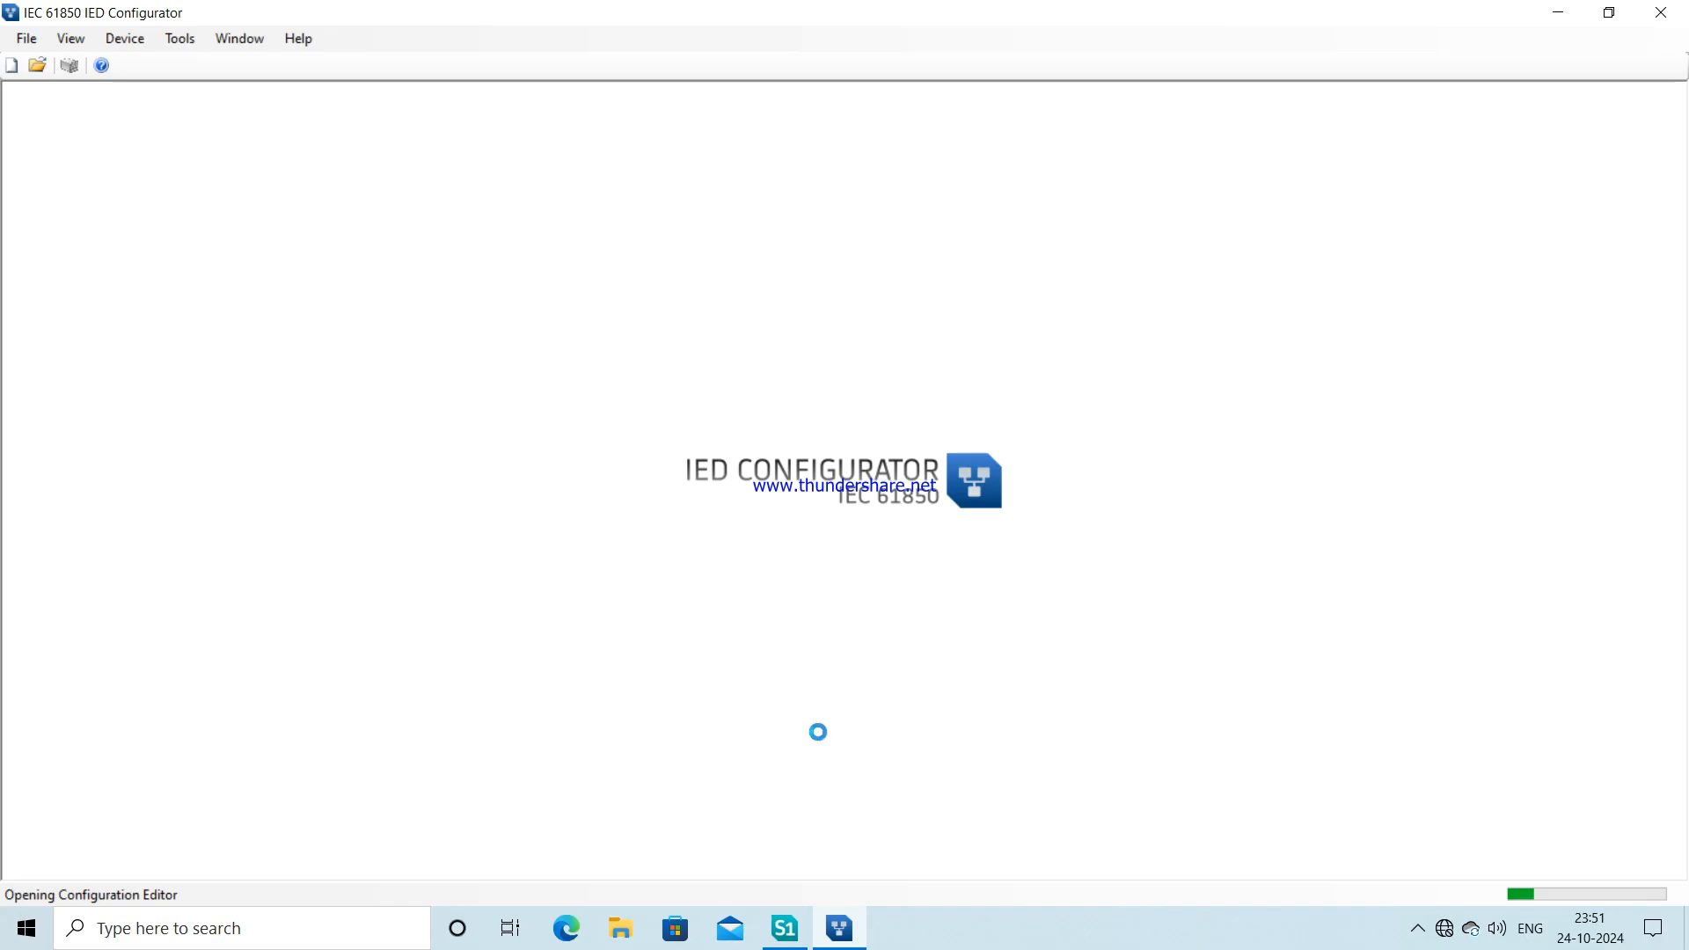
click(785, 928)
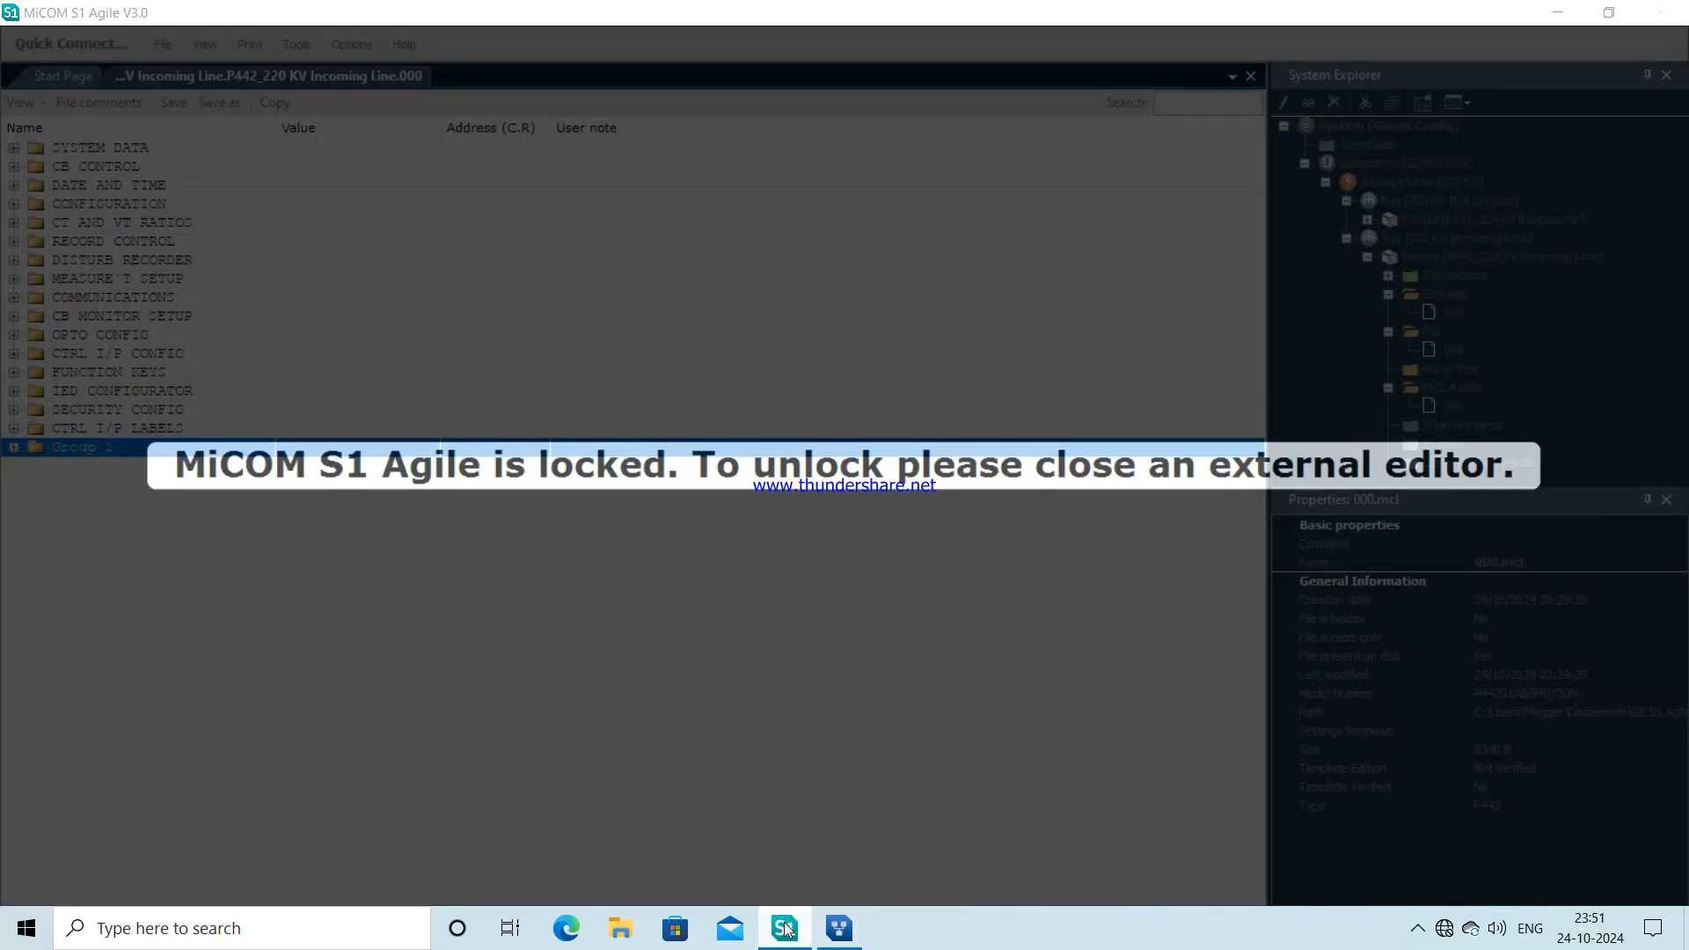
- Switch to the IED Configurator, enter manual editing mode for the 000.mcl file, and expand the TEMPLATE configuration
click(785, 928)
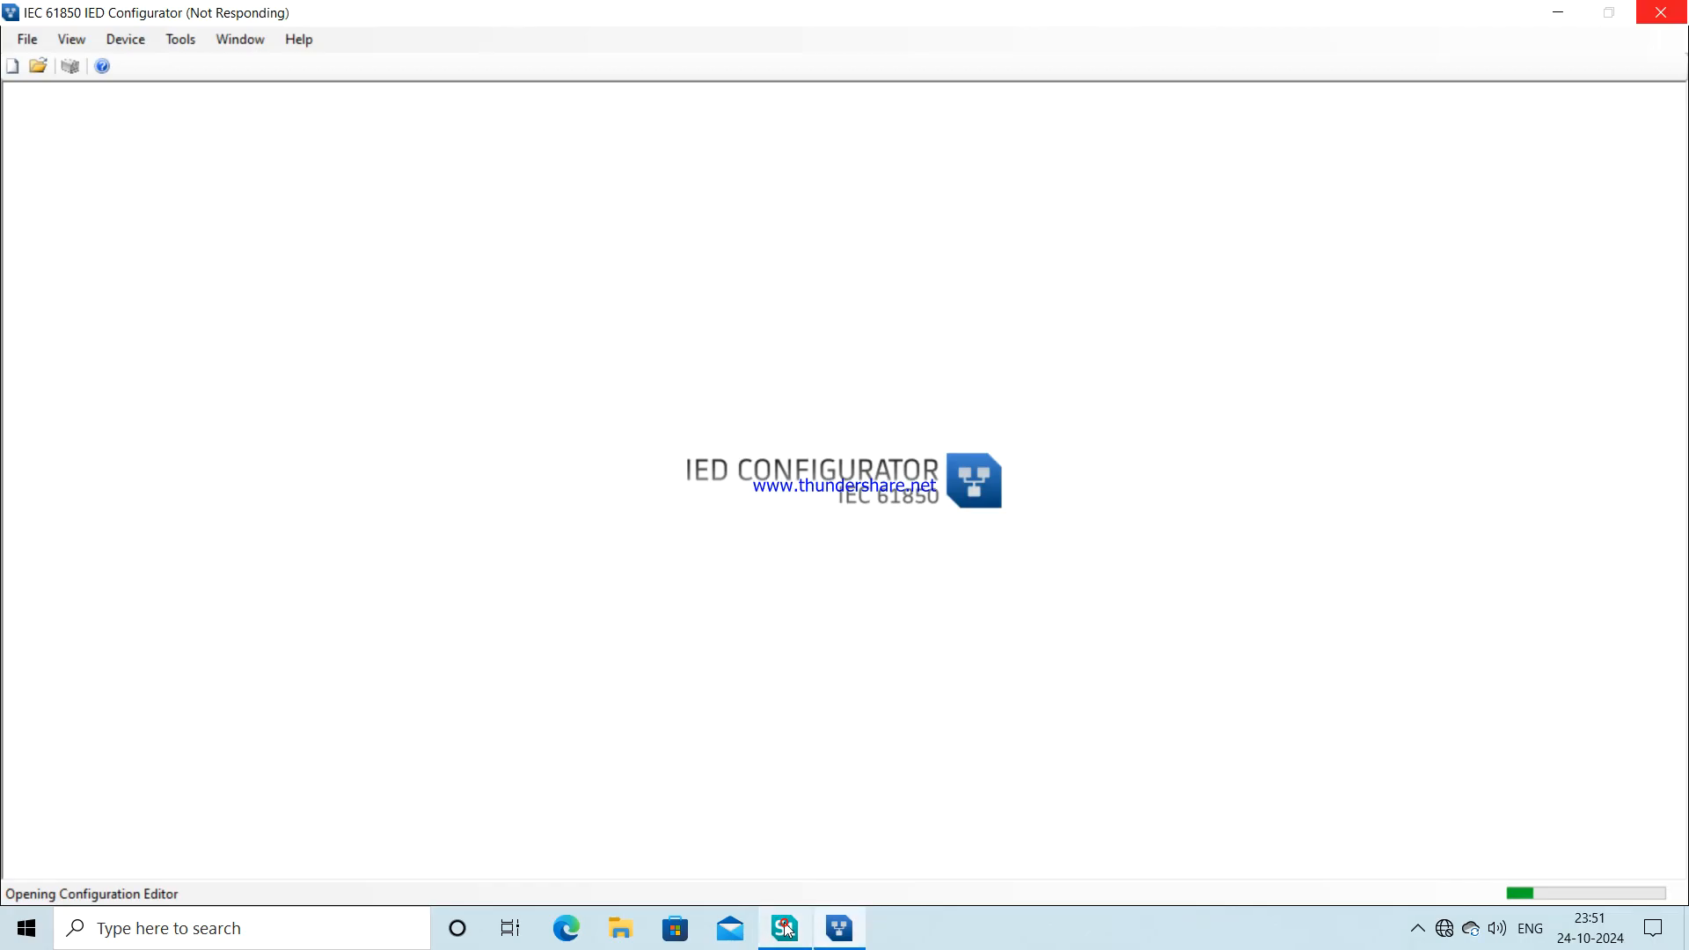
click(848, 943)
click(847, 943)
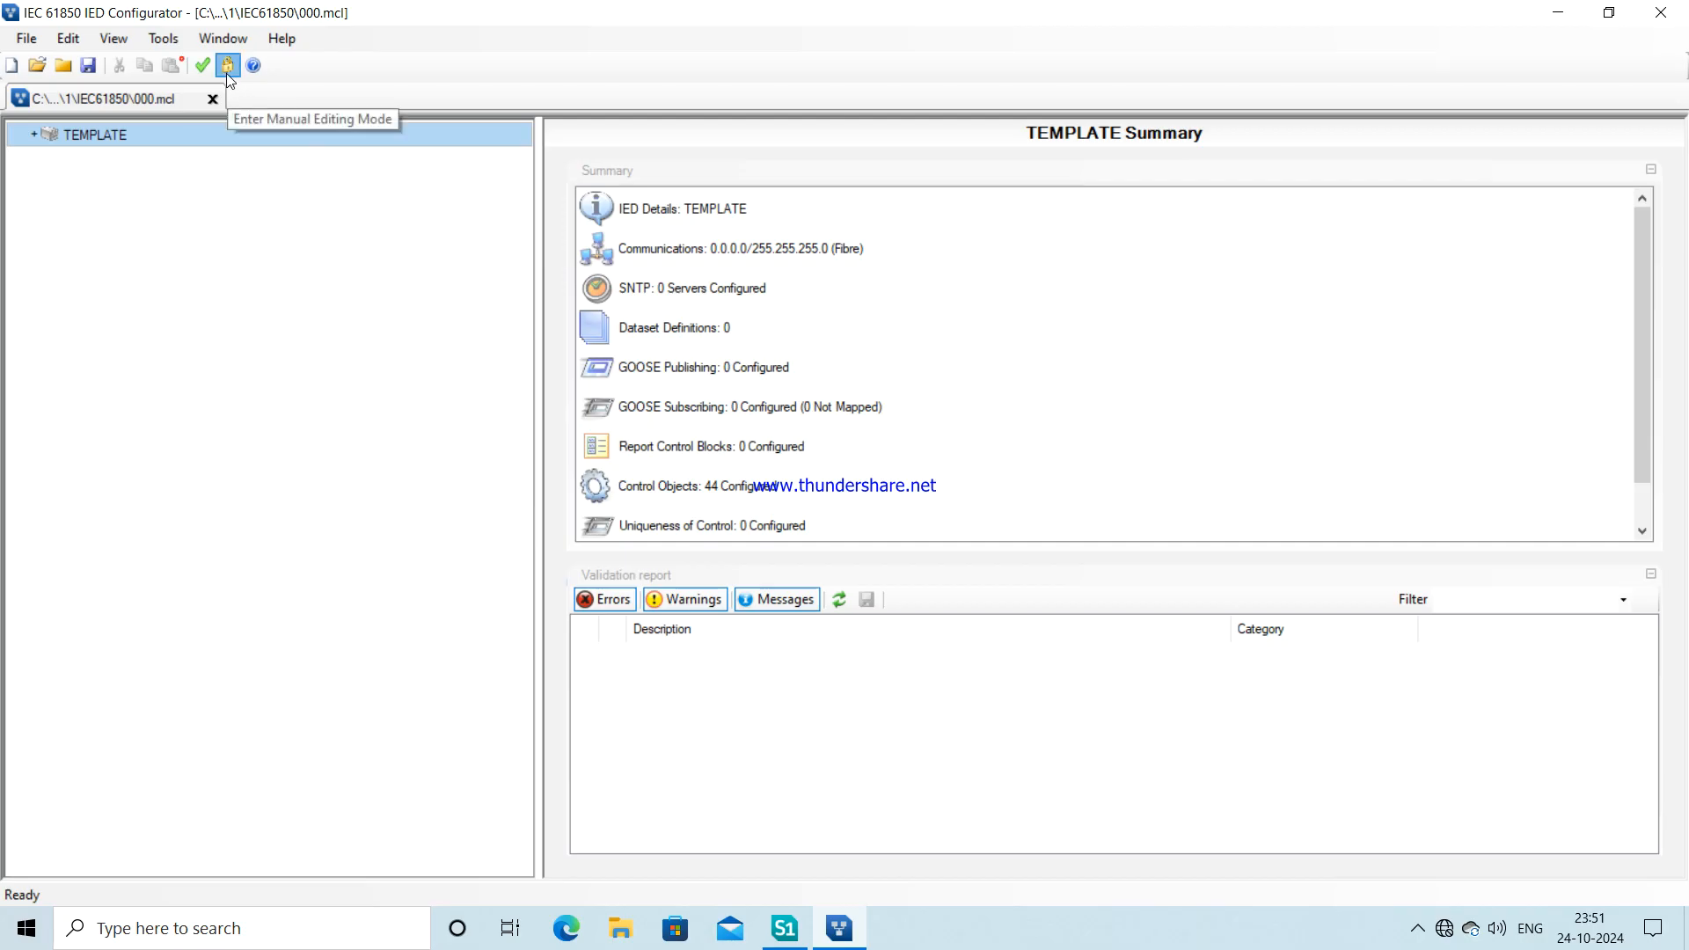
click(35, 135)
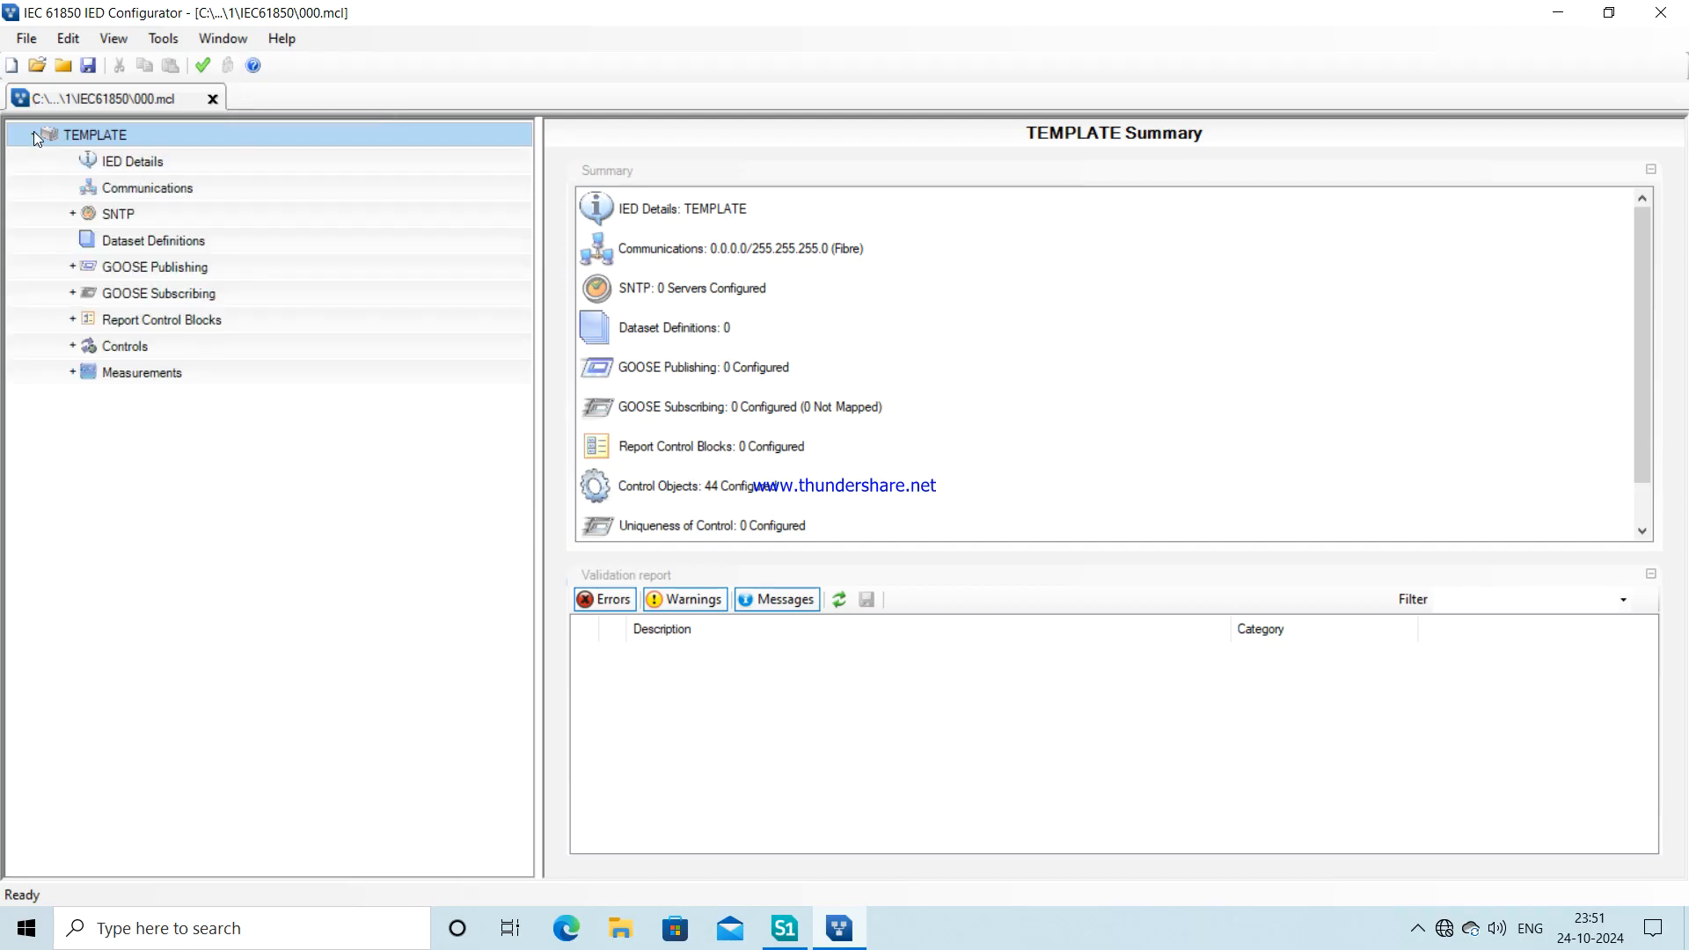
- Rename the IED from TEMPLATE to IED_Line in its IED details
click(155, 162)
click(767, 359)
key(BackSpace)
key(BackSpace)
key(BackSpace)
key(BackSpace)
key(BackSpace)
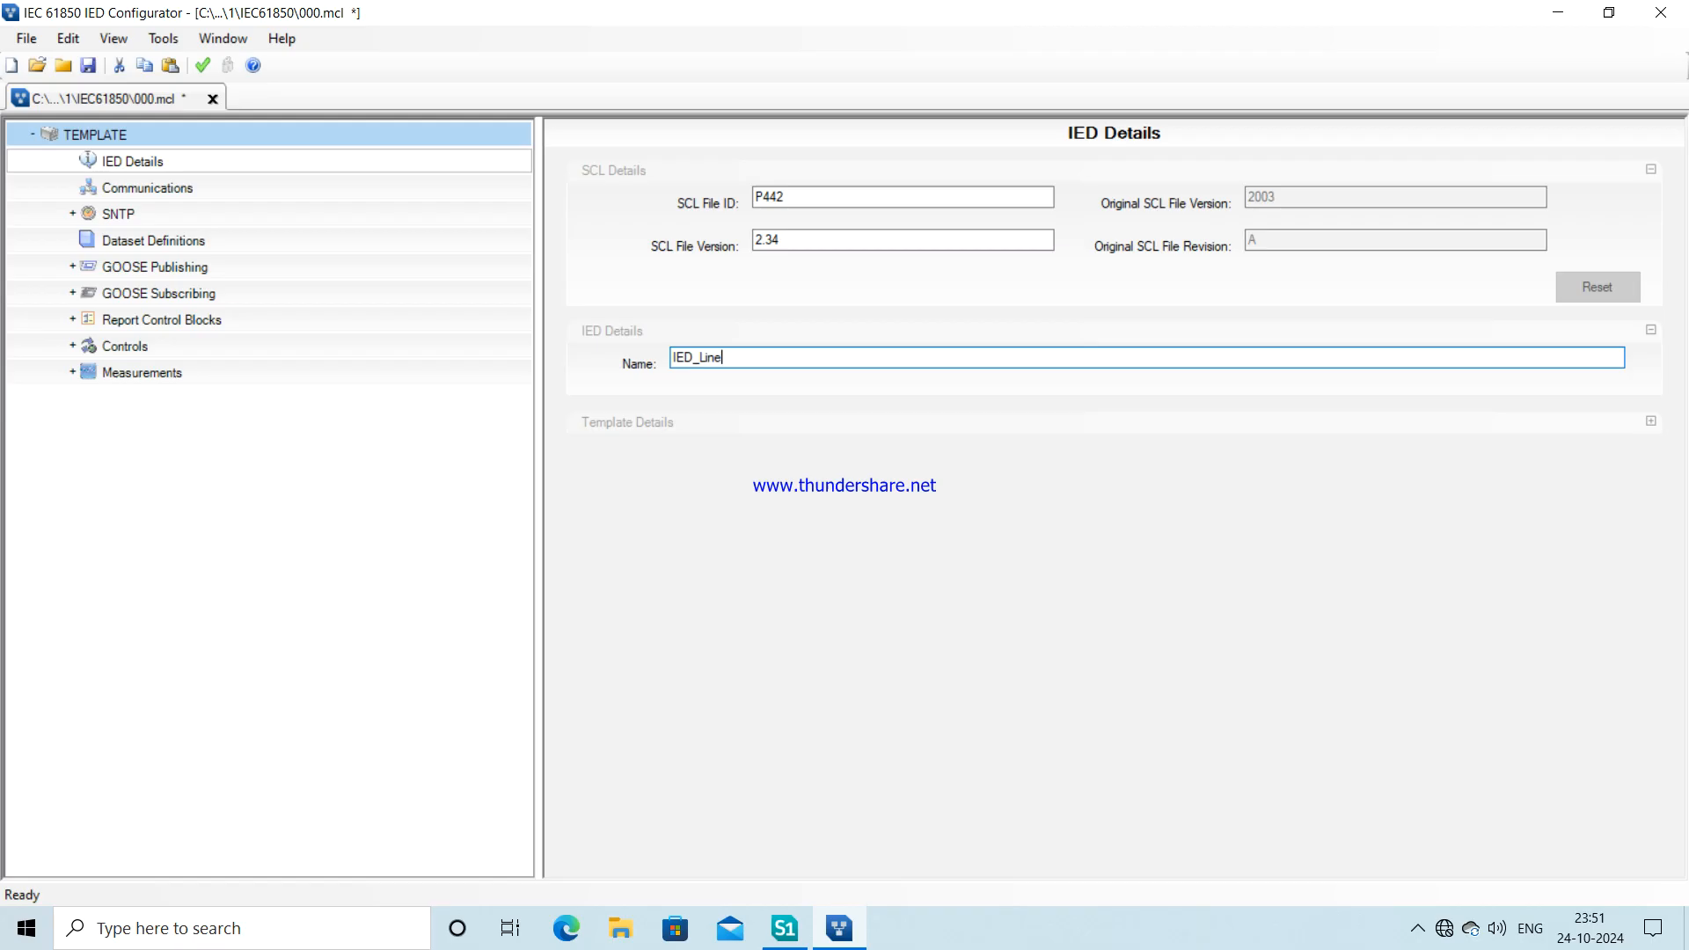
- Set the IED's communications IP address to 192.168.100.12 and the media to Single Copper or Redundant (Fibre or Copper)
click(173, 188)
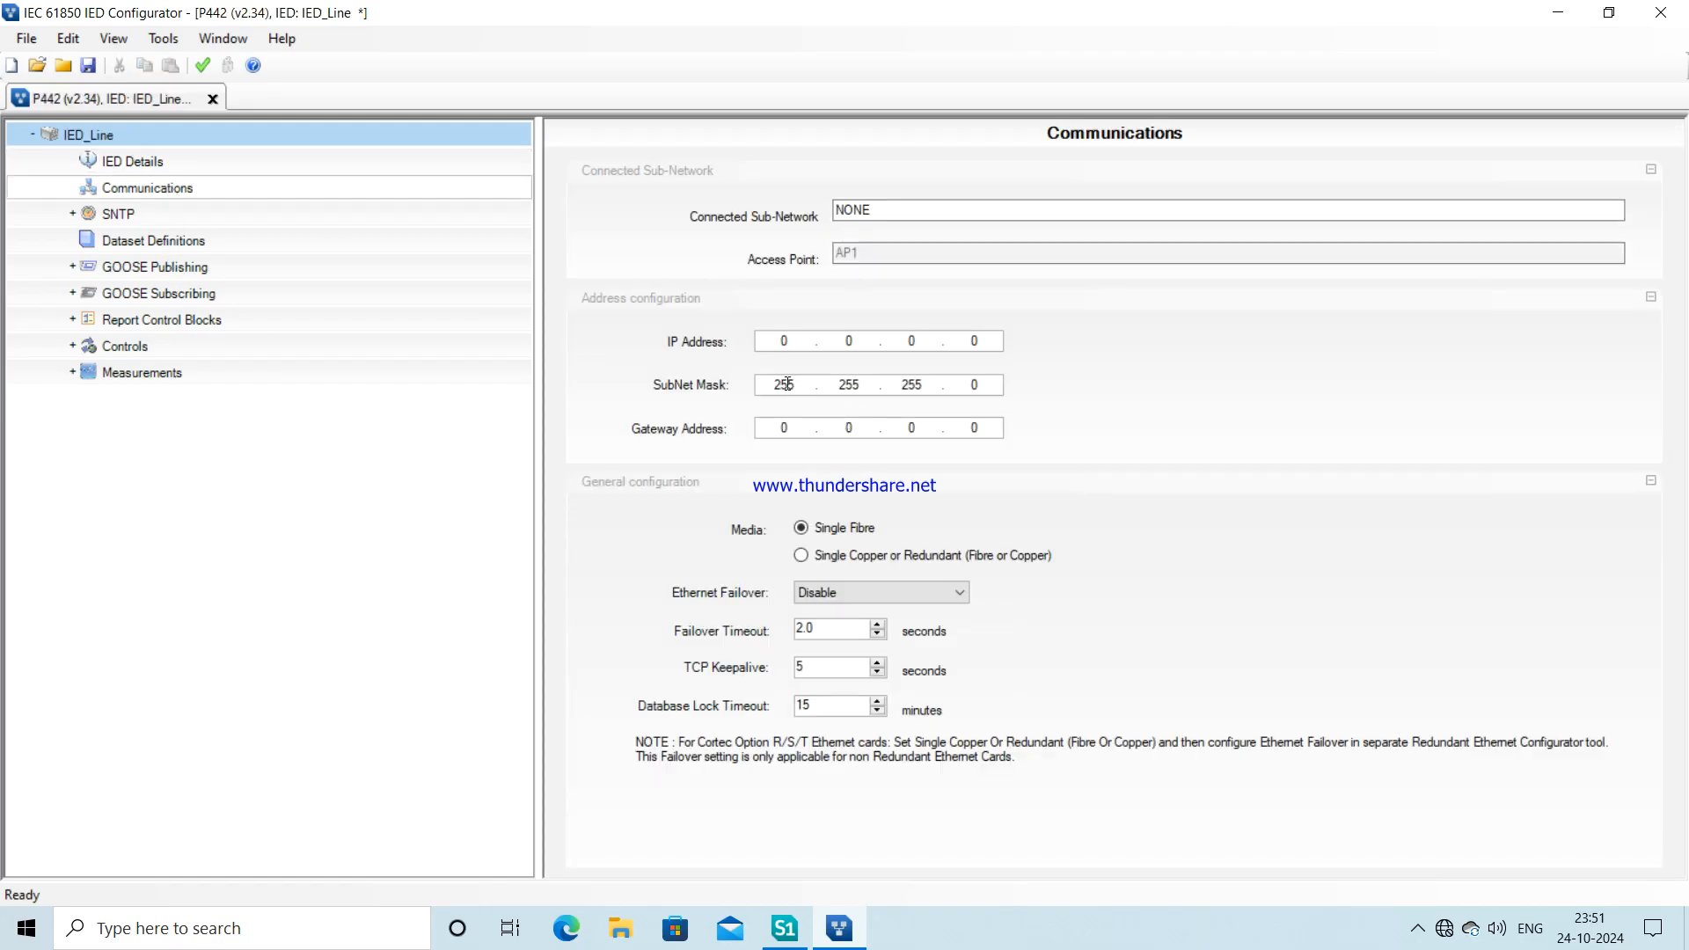
click(785, 344)
text(192.168.100.12)
click(802, 557)
- Set the IP address of SNTP External Server 1 to 192.168.100.151
click(70, 214)
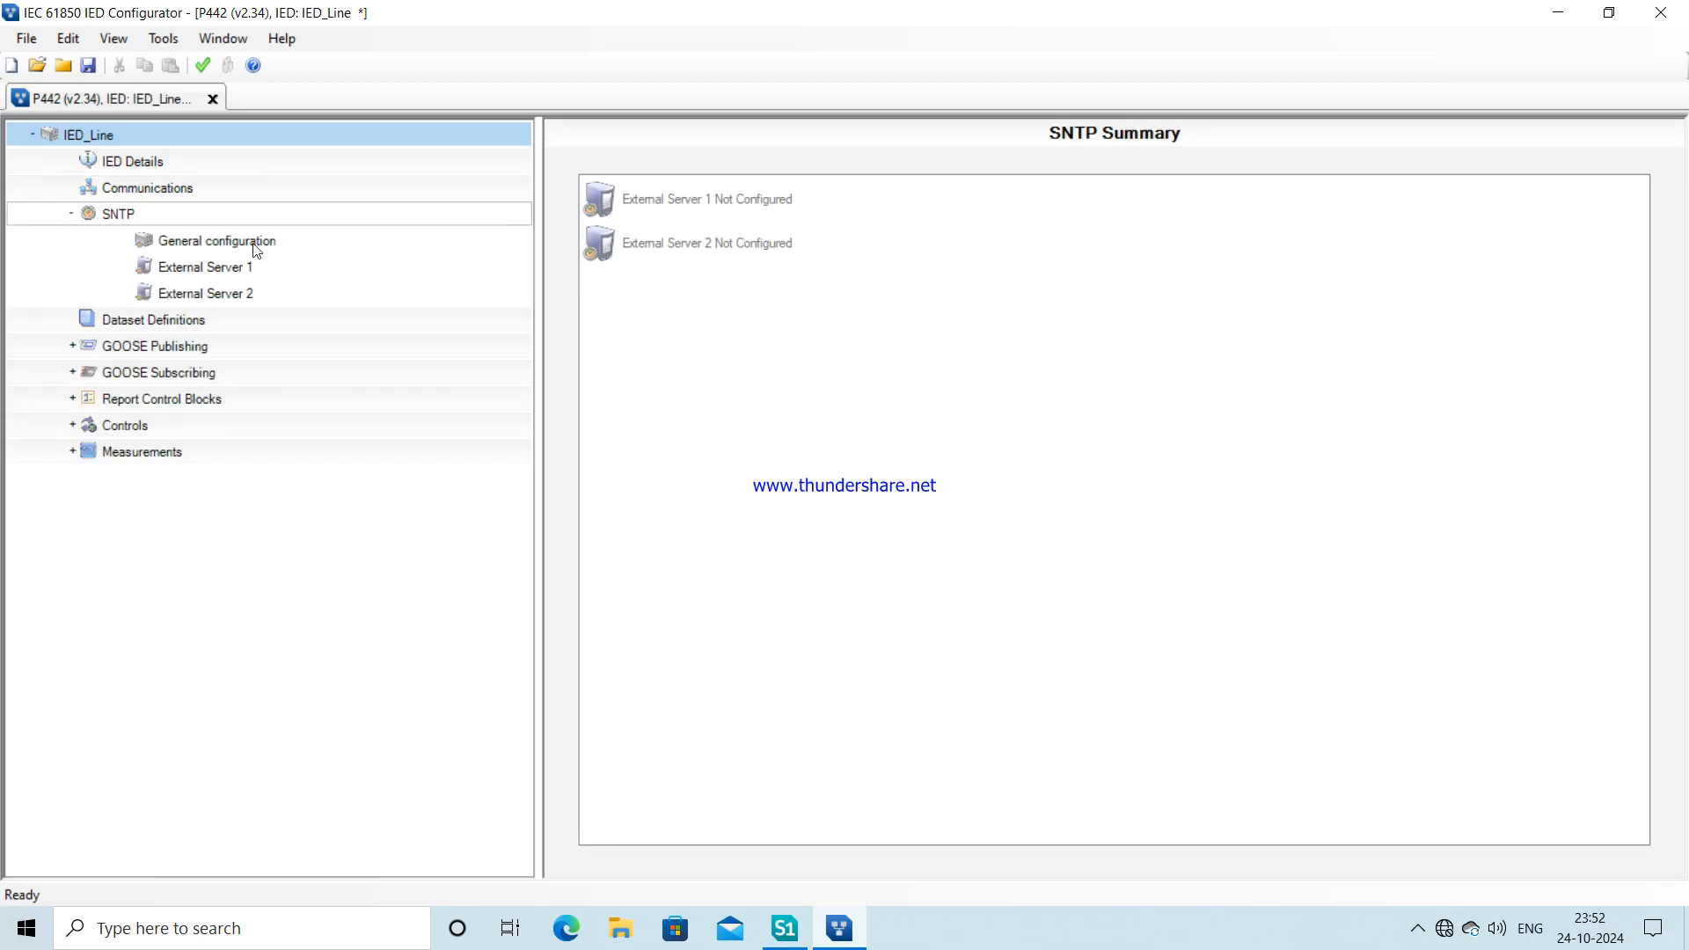
double_click(757, 201)
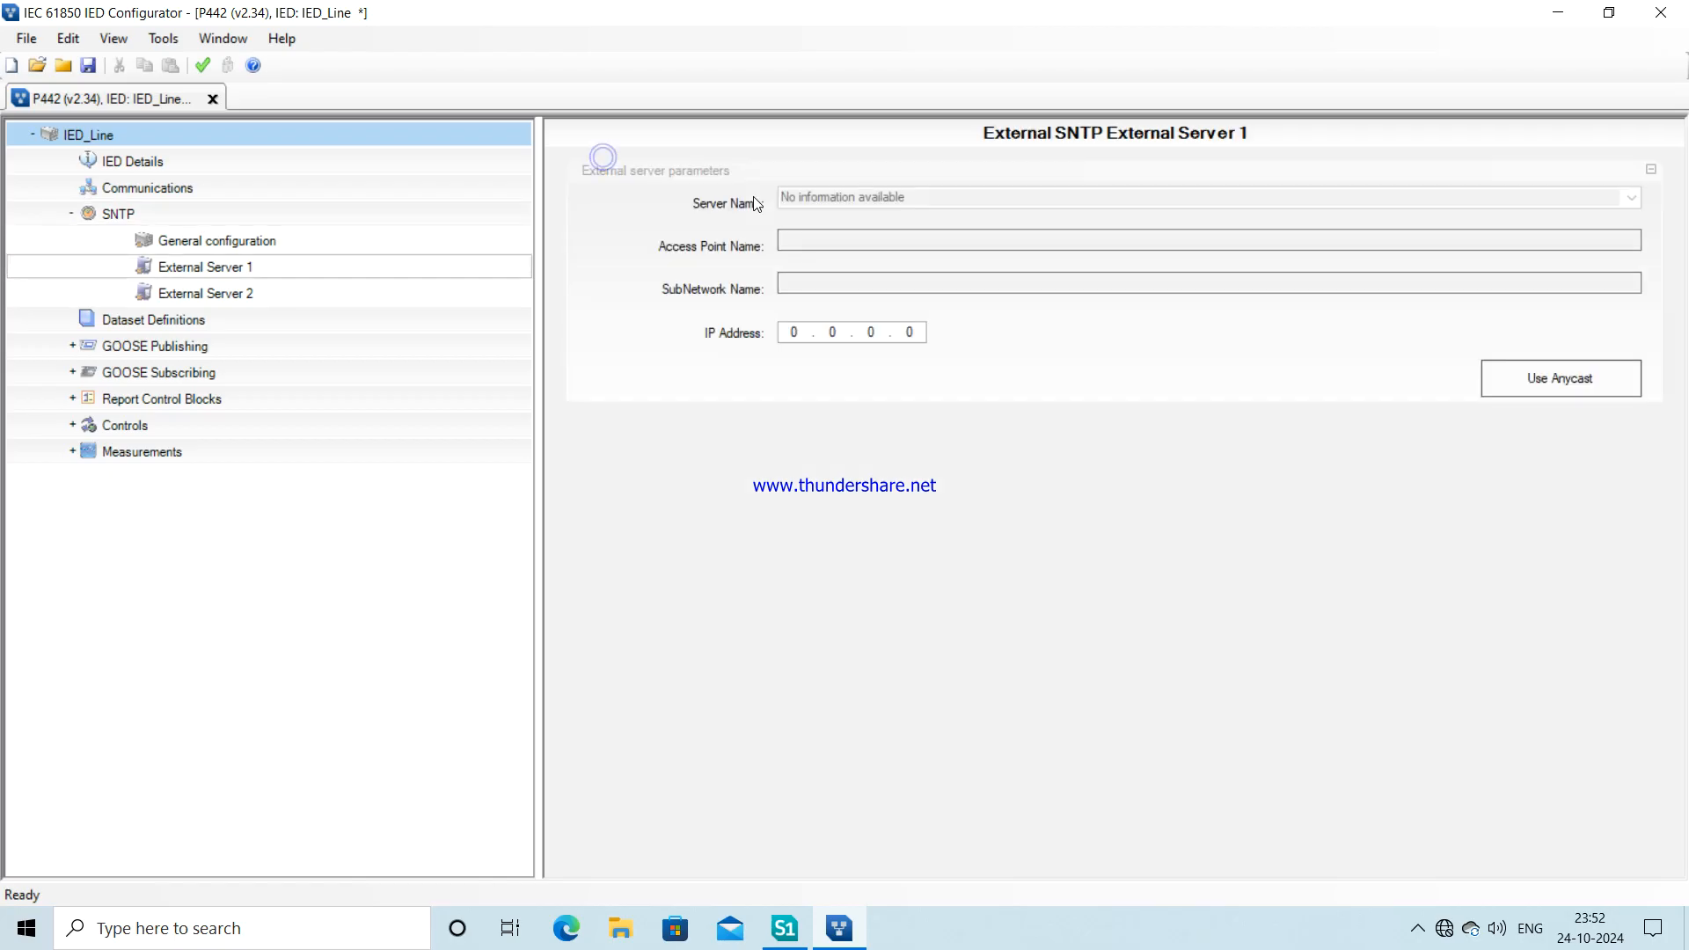
click(794, 332)
text(192.168.)
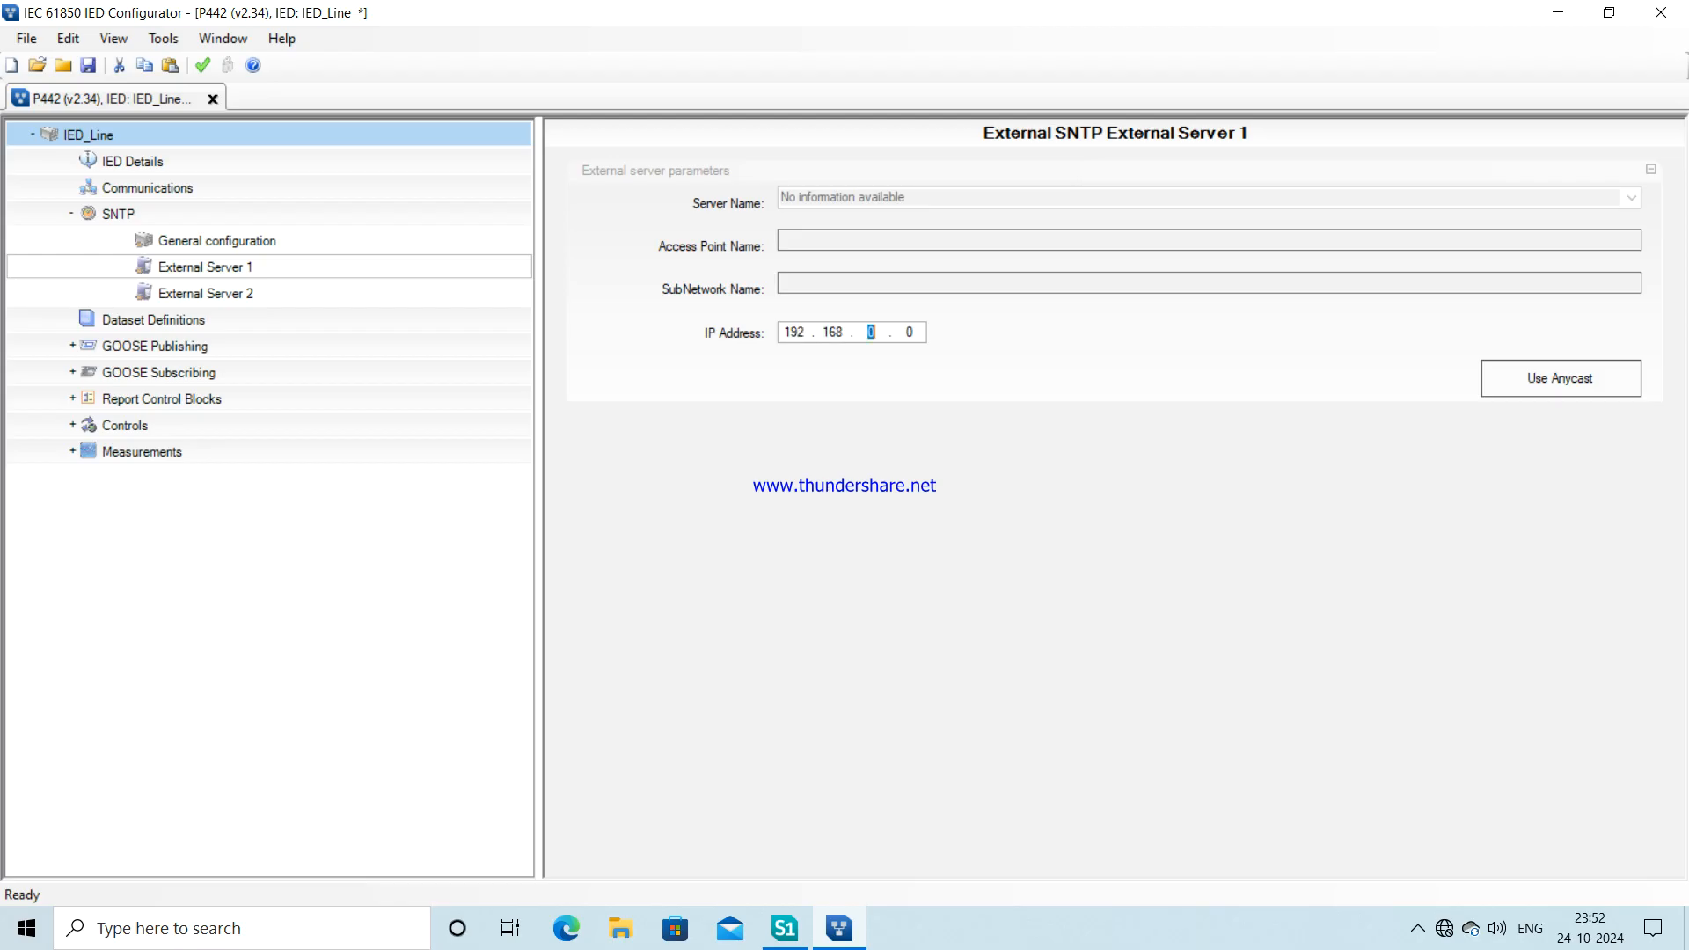
text(100.151)
- Set the IP address of SNTP External Server 2 to 192.168.100.31, and collapse the SNTP section
click(192, 298)
click(792, 333)
text(192 . )
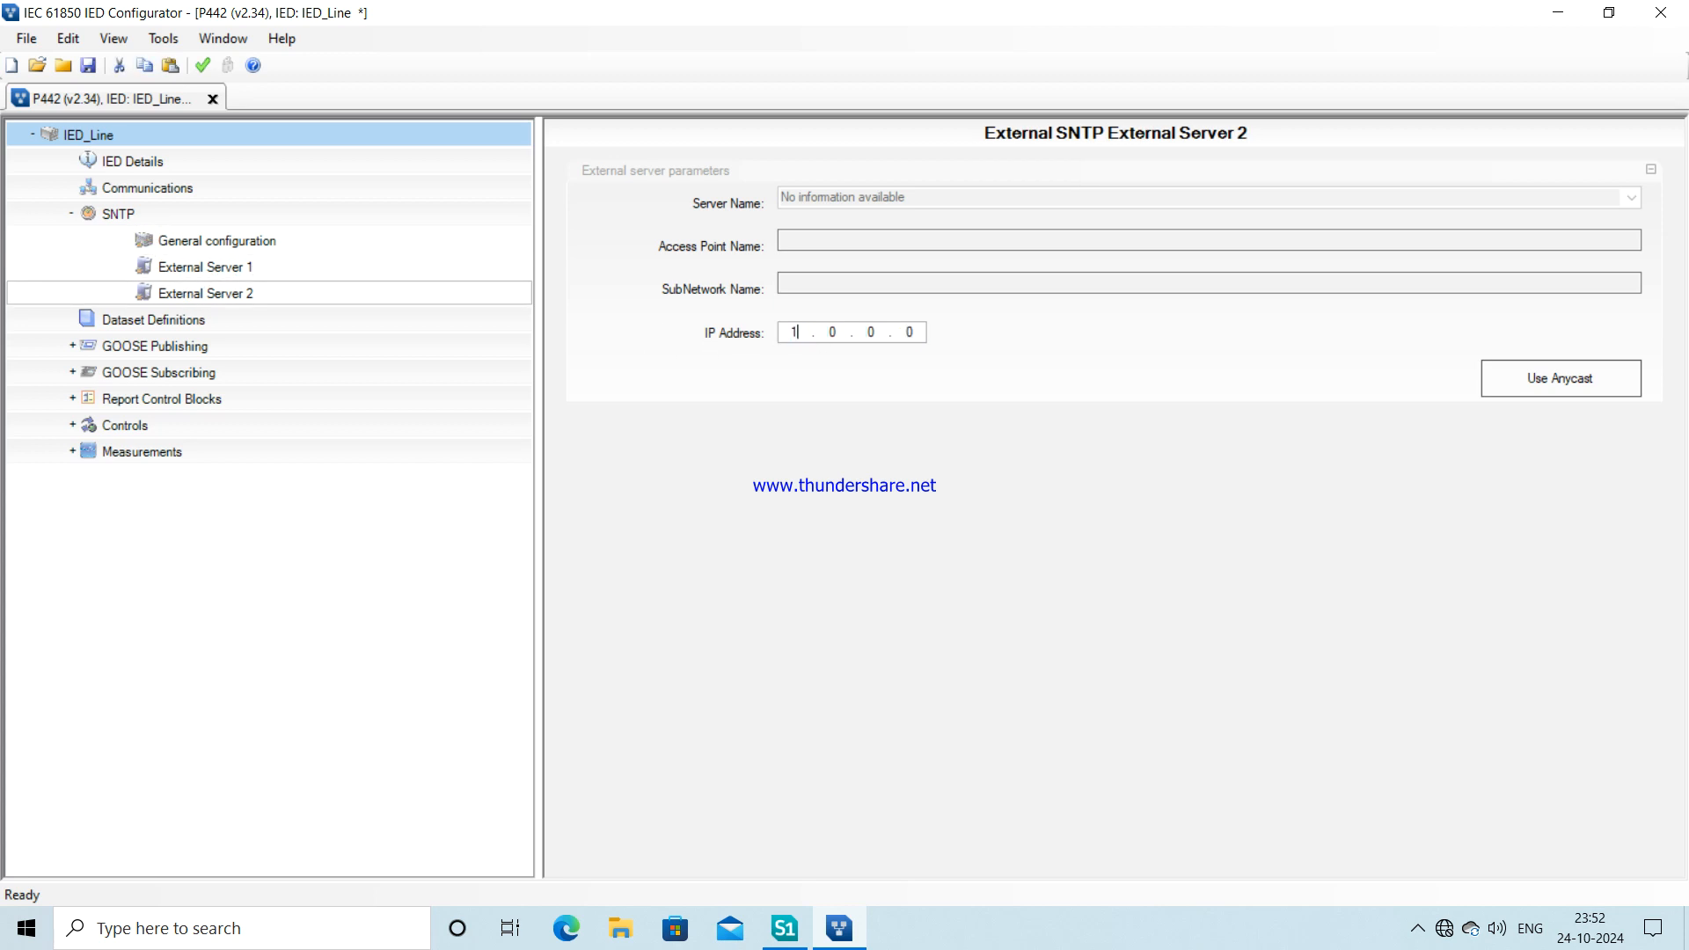
text(168 . 100 . 31)
click(73, 216)
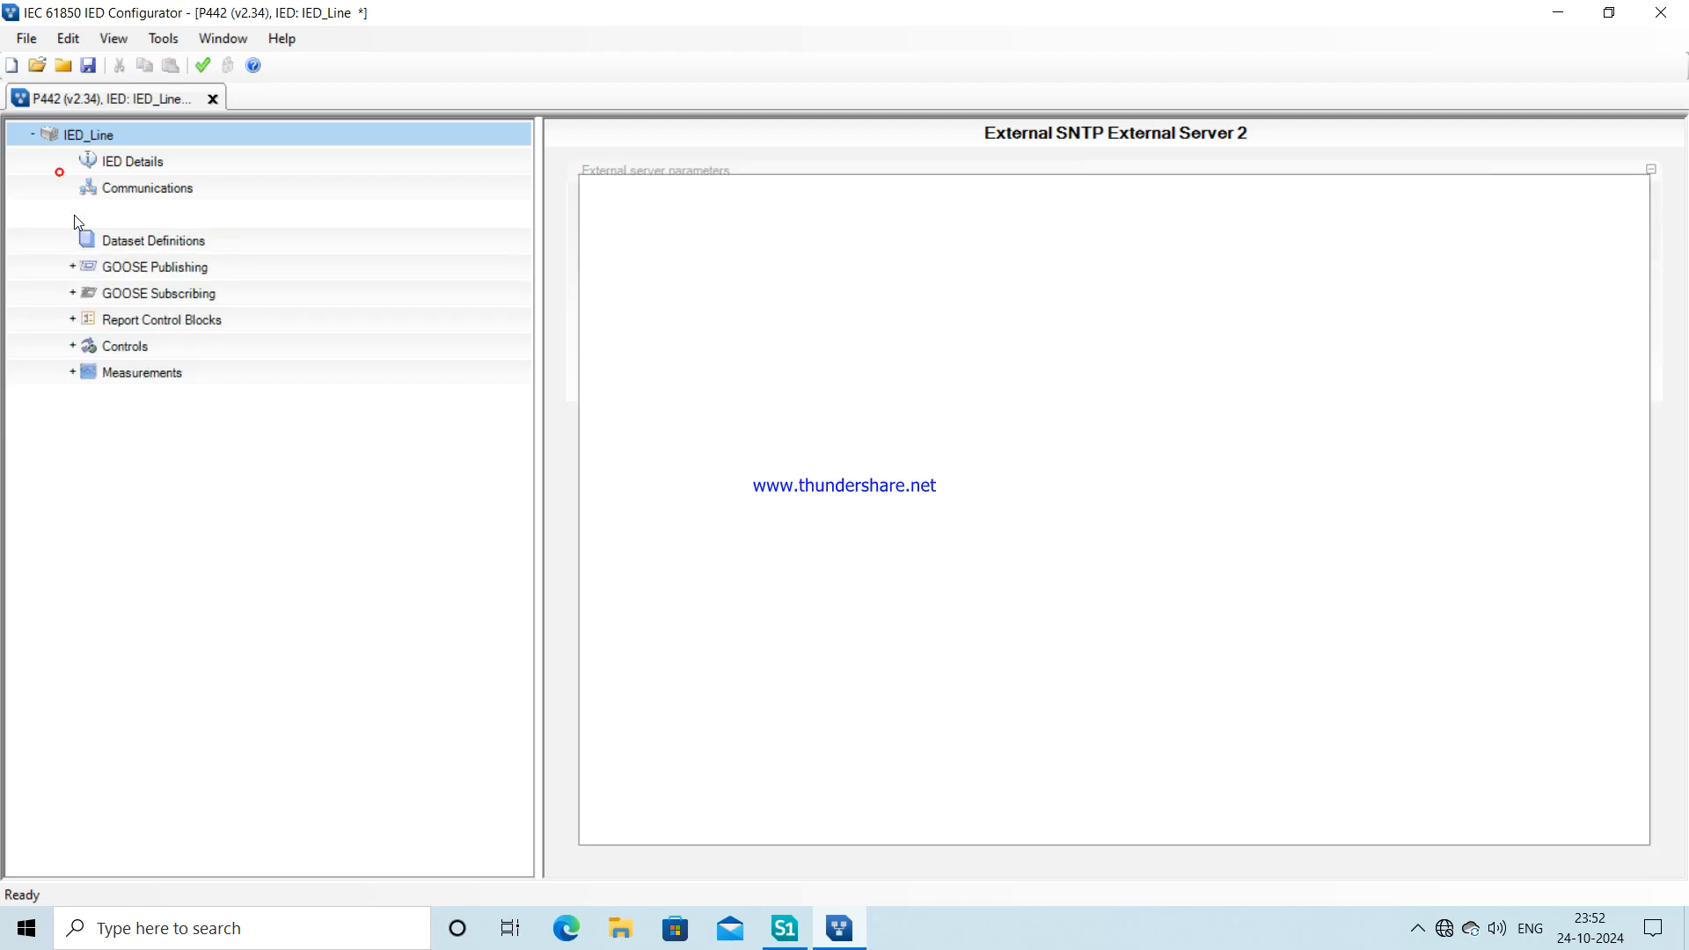
- Add a dataset to the dataset definitions and name it TripTransfer
click(125, 245)
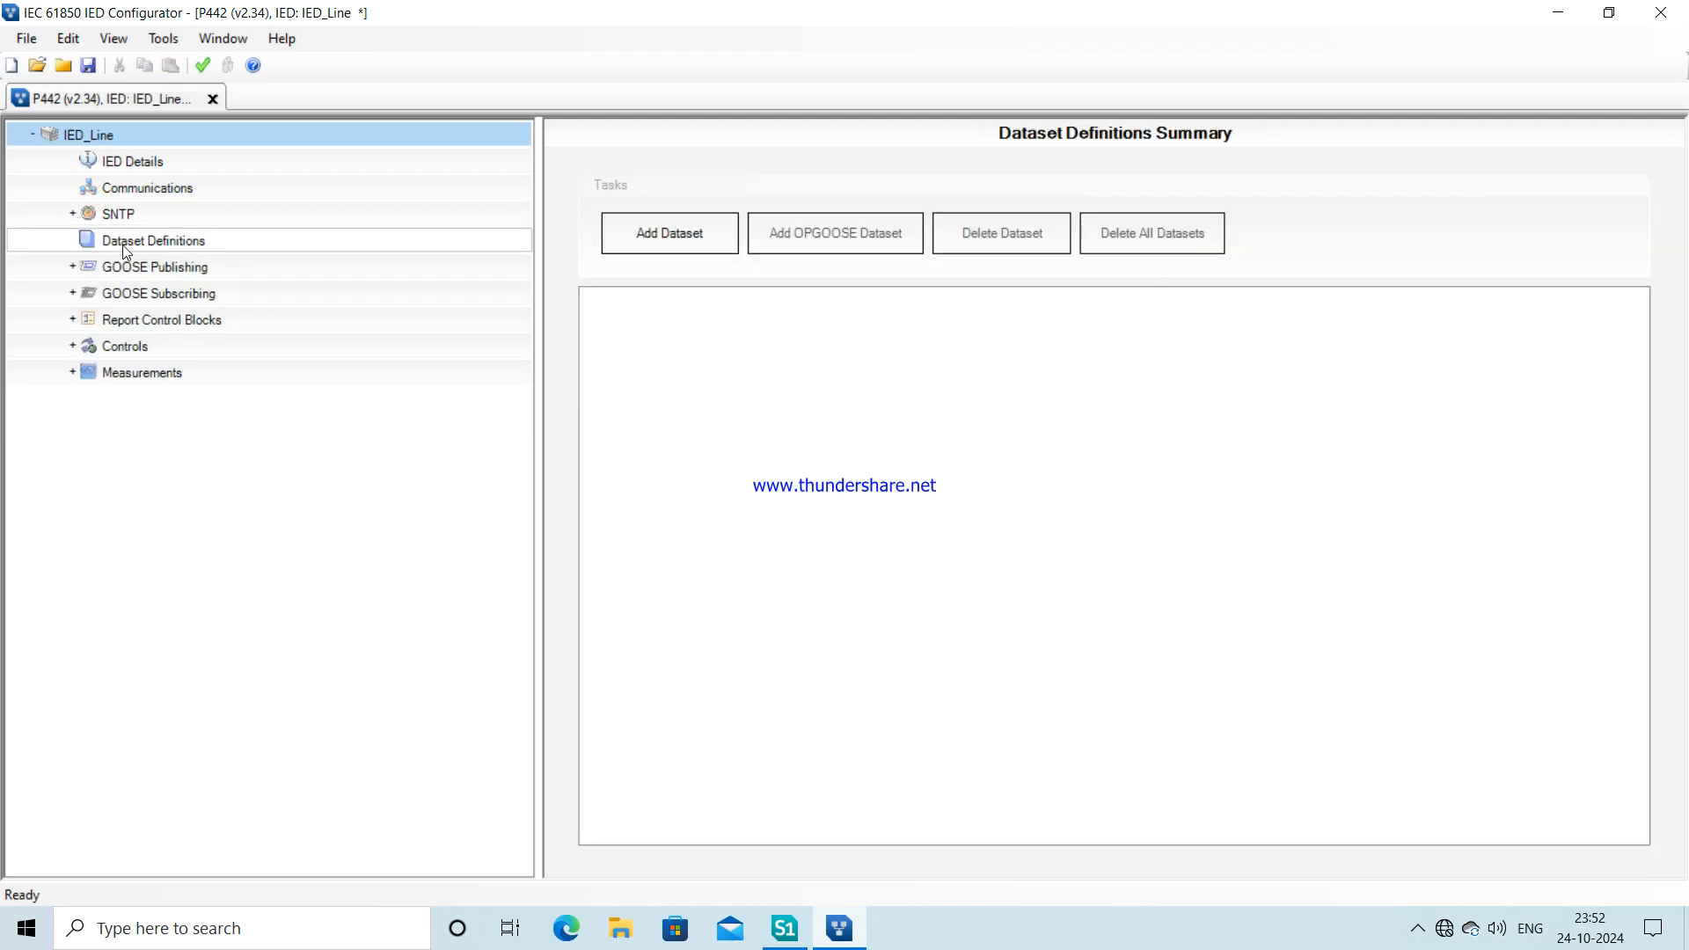
click(656, 233)
drag(858, 197, 773, 199)
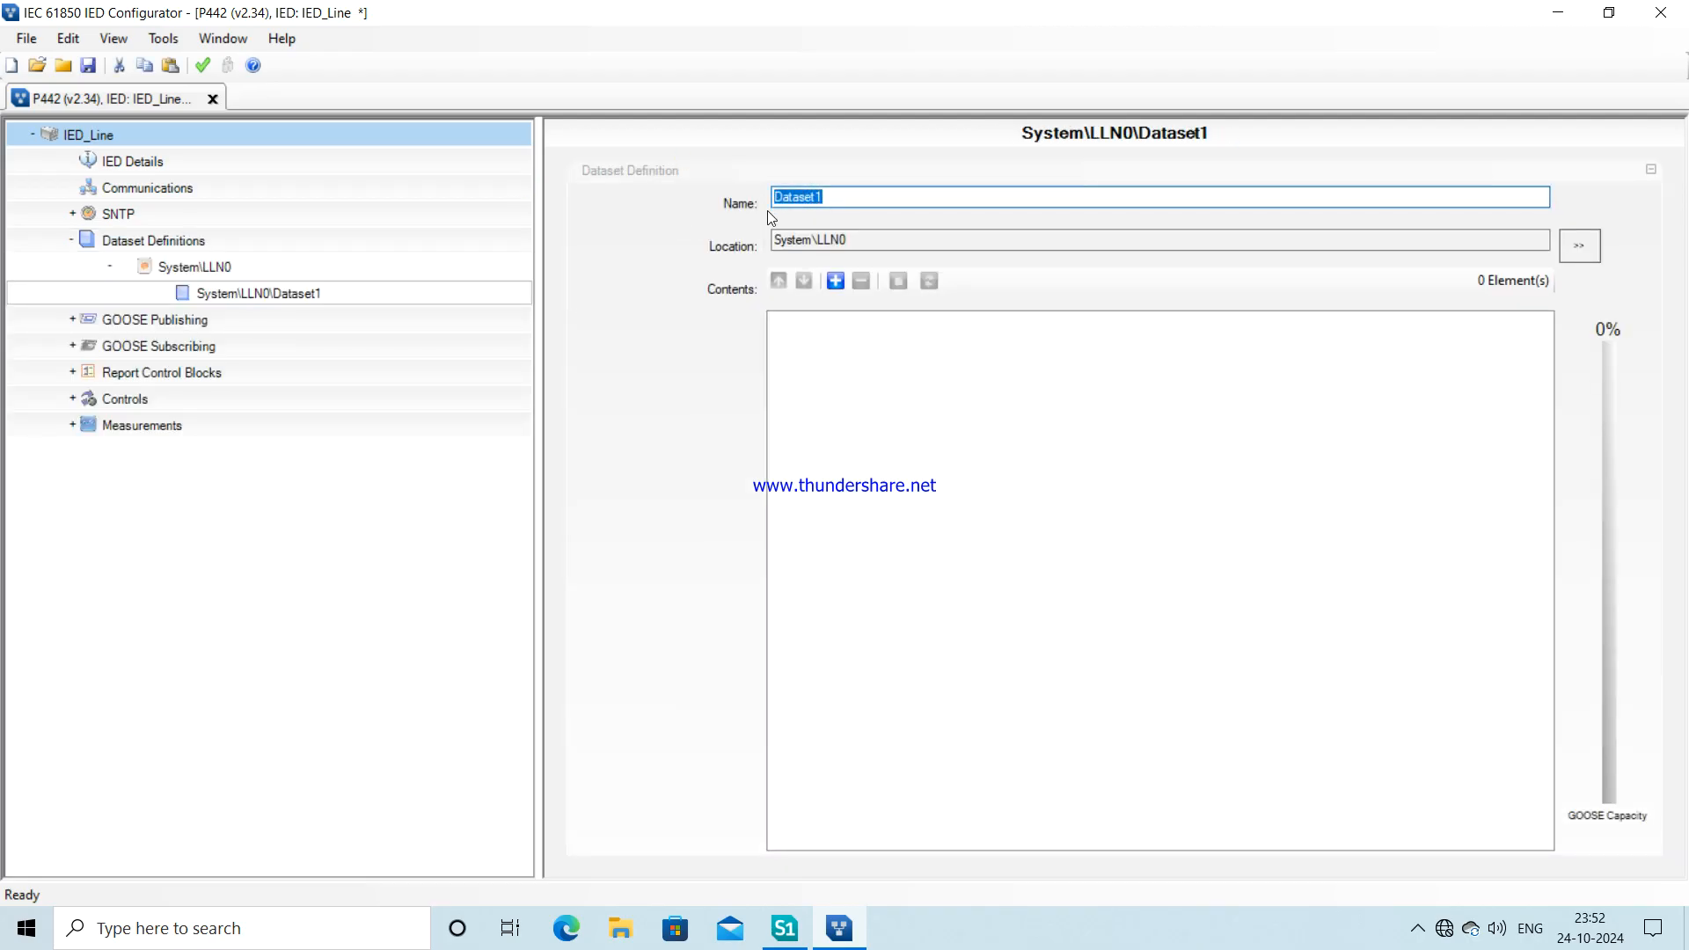
text(Trip Transfer)
- Add the status signals Ind1 to Ind5 of System/GosGGIO2 to the TripTransfer dataset, and collapse the dataset definitions
click(837, 283)
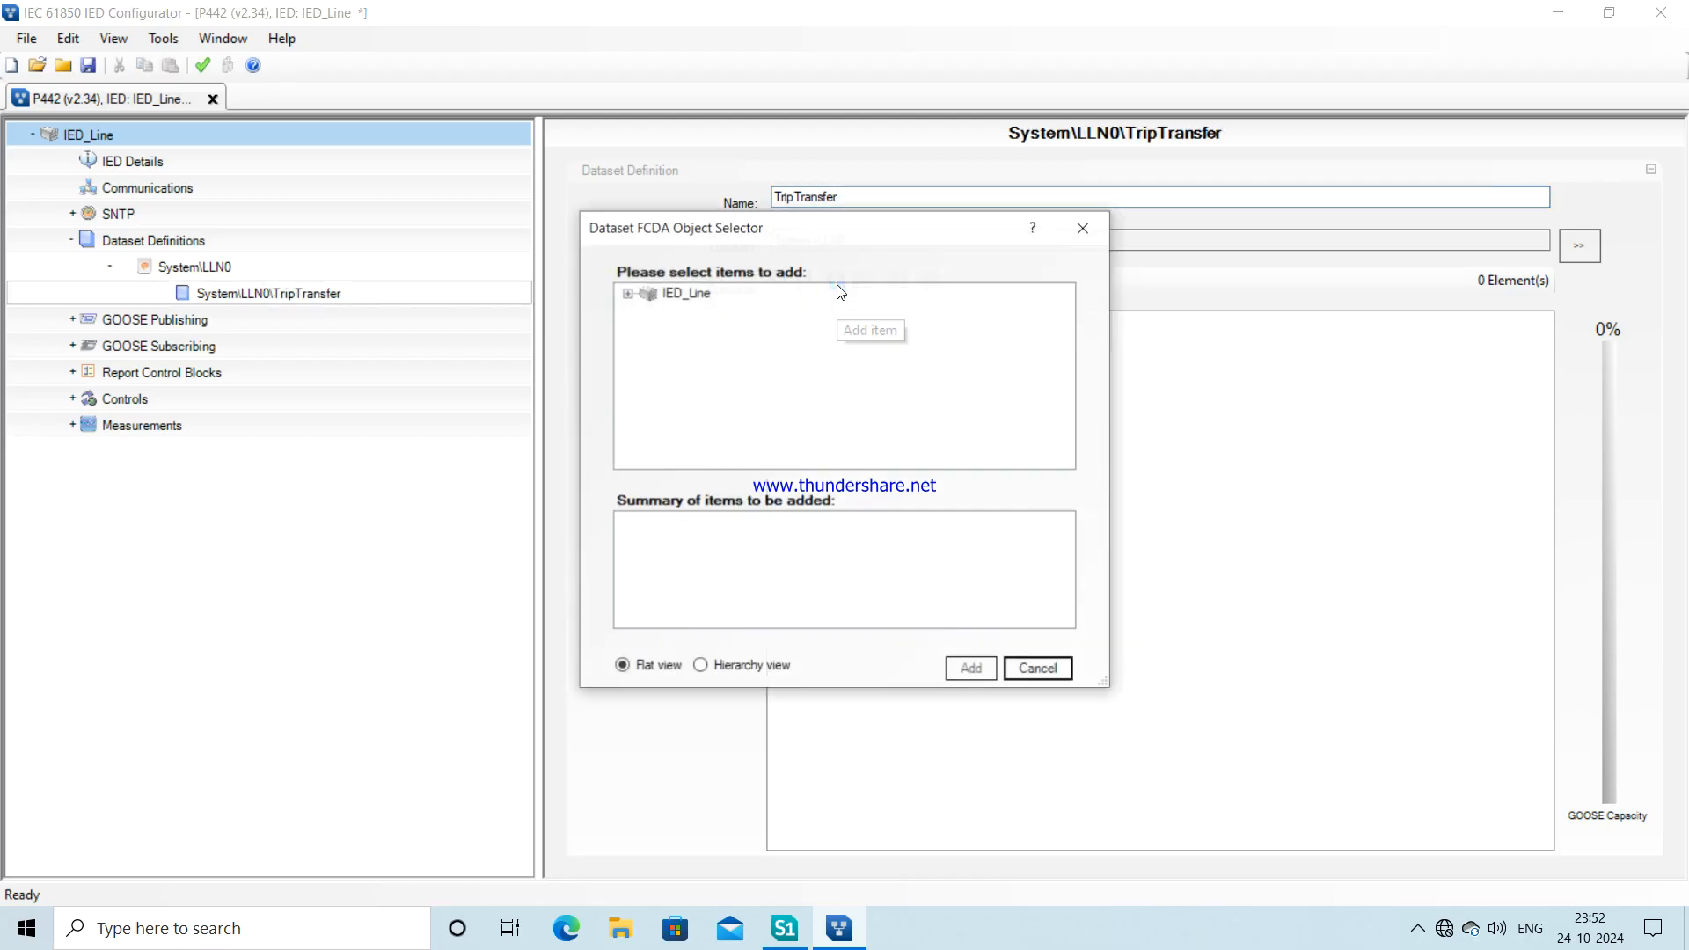
click(627, 293)
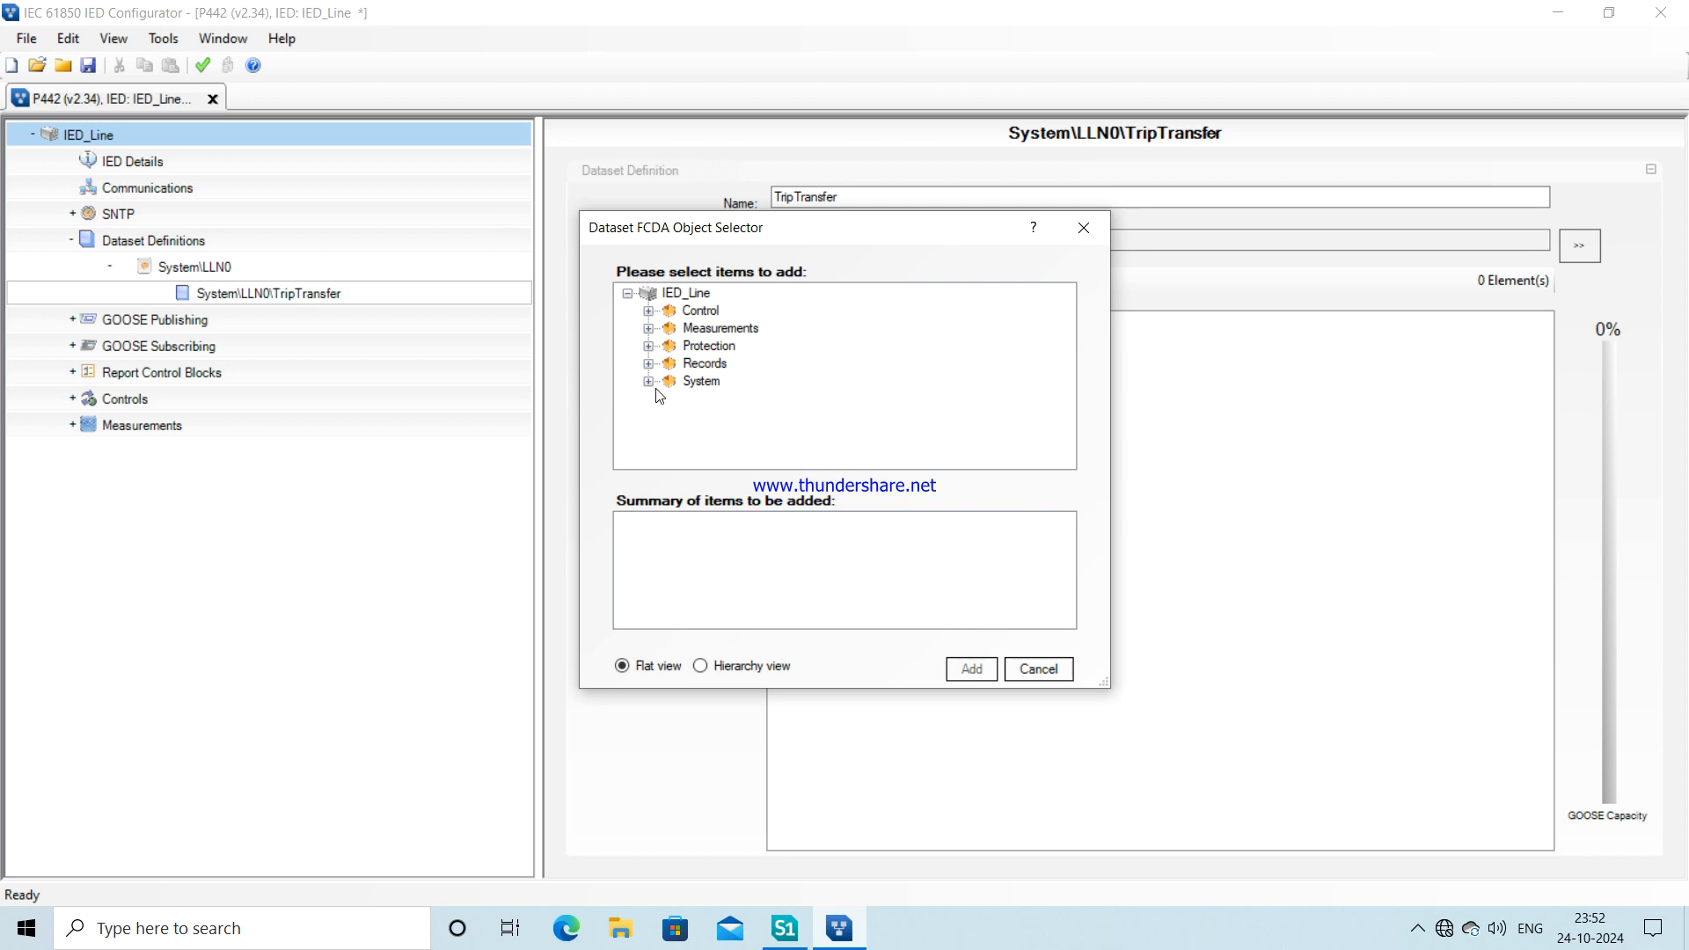
click(648, 381)
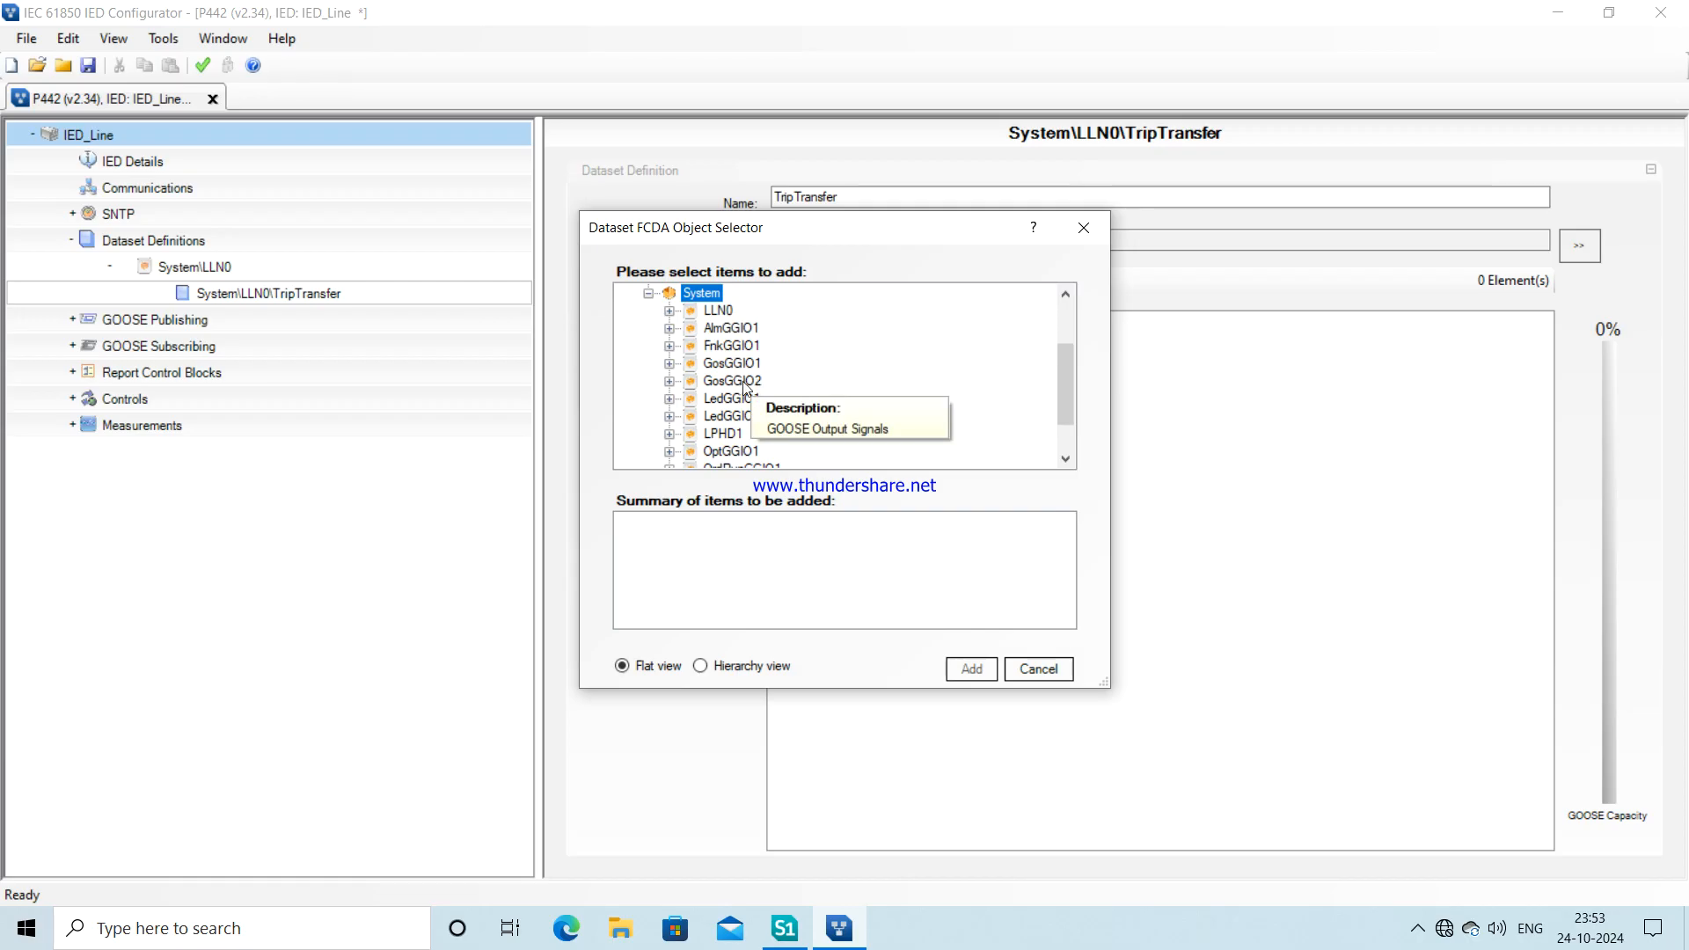
click(669, 381)
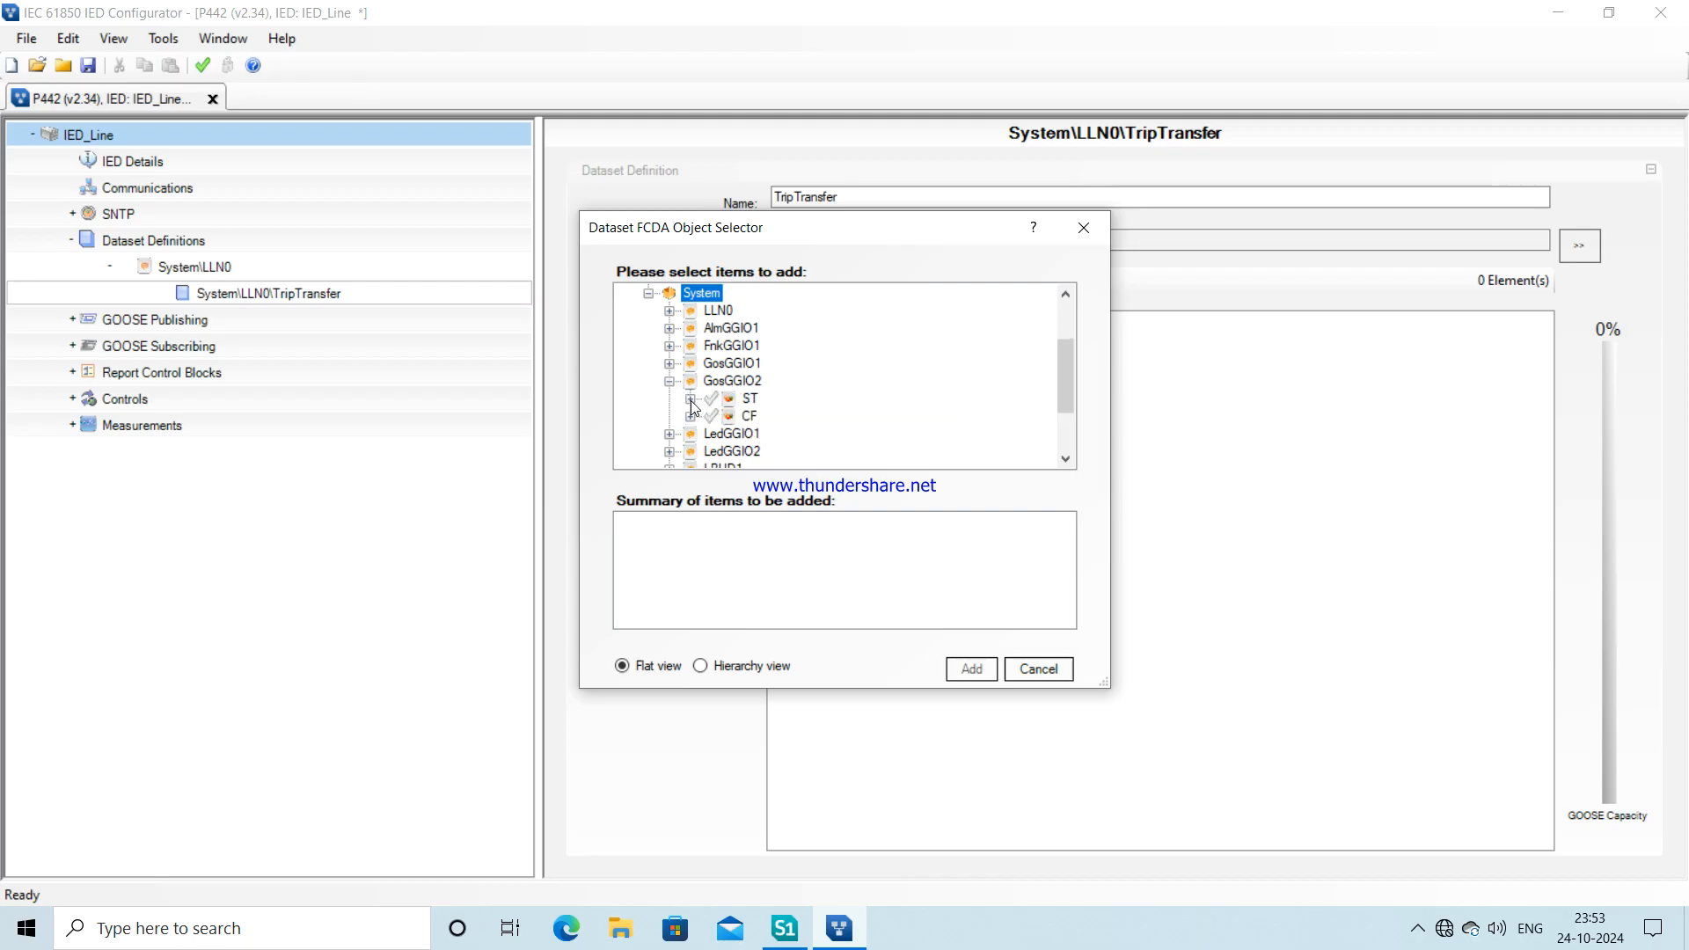
click(690, 400)
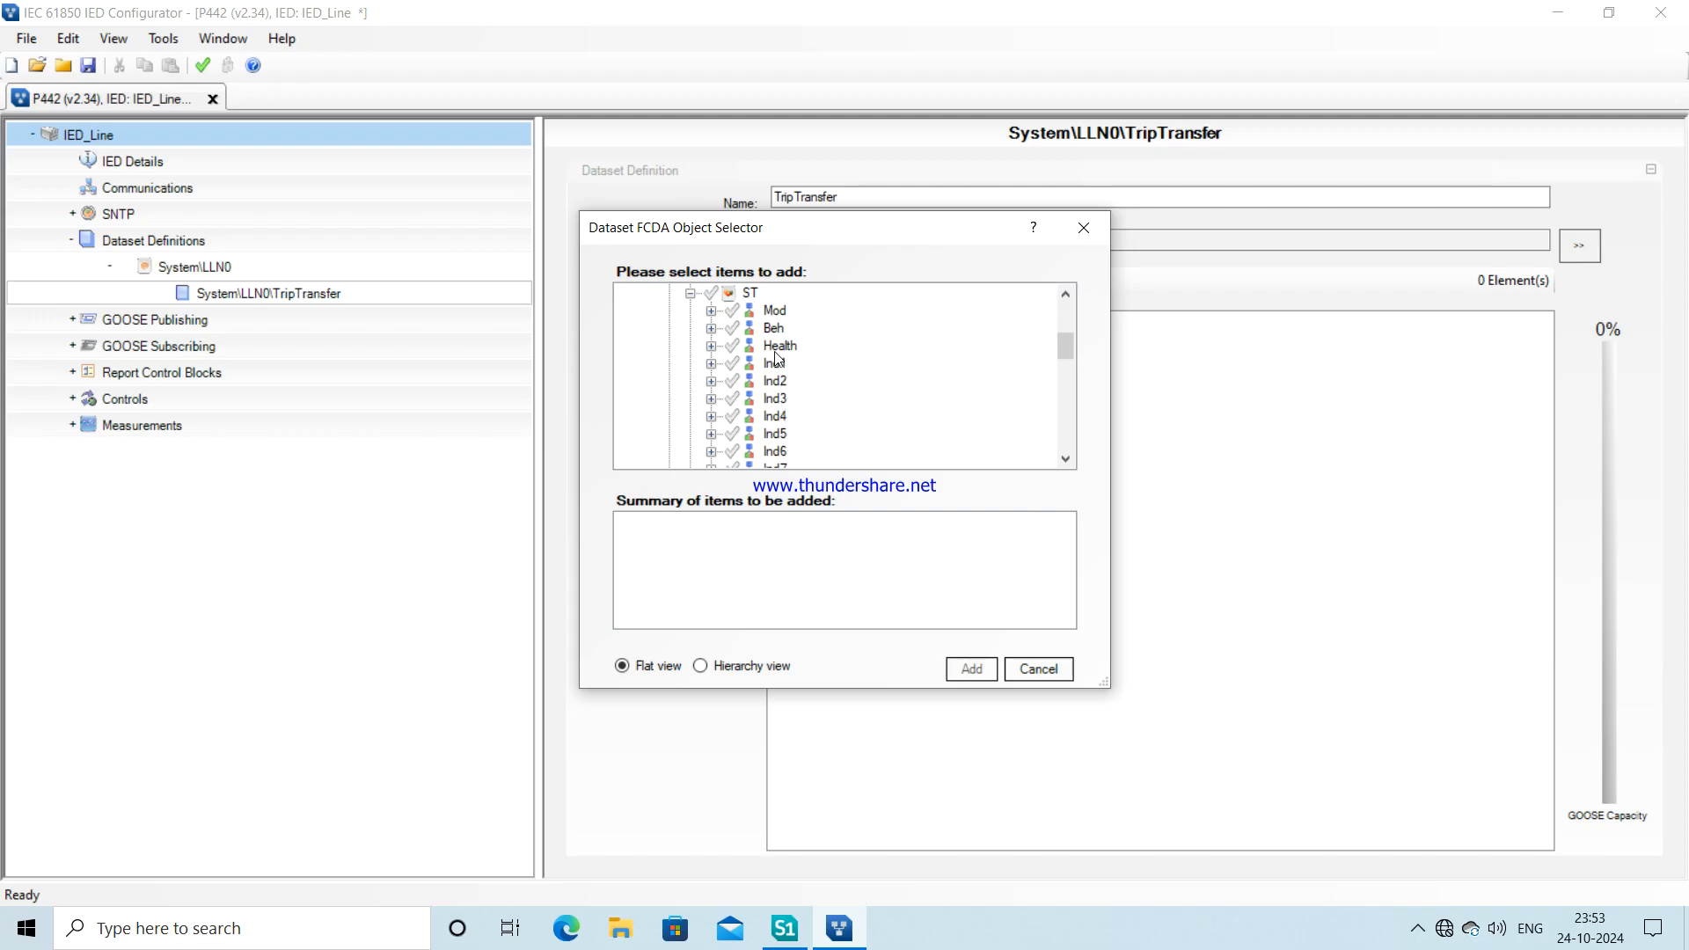
click(733, 364)
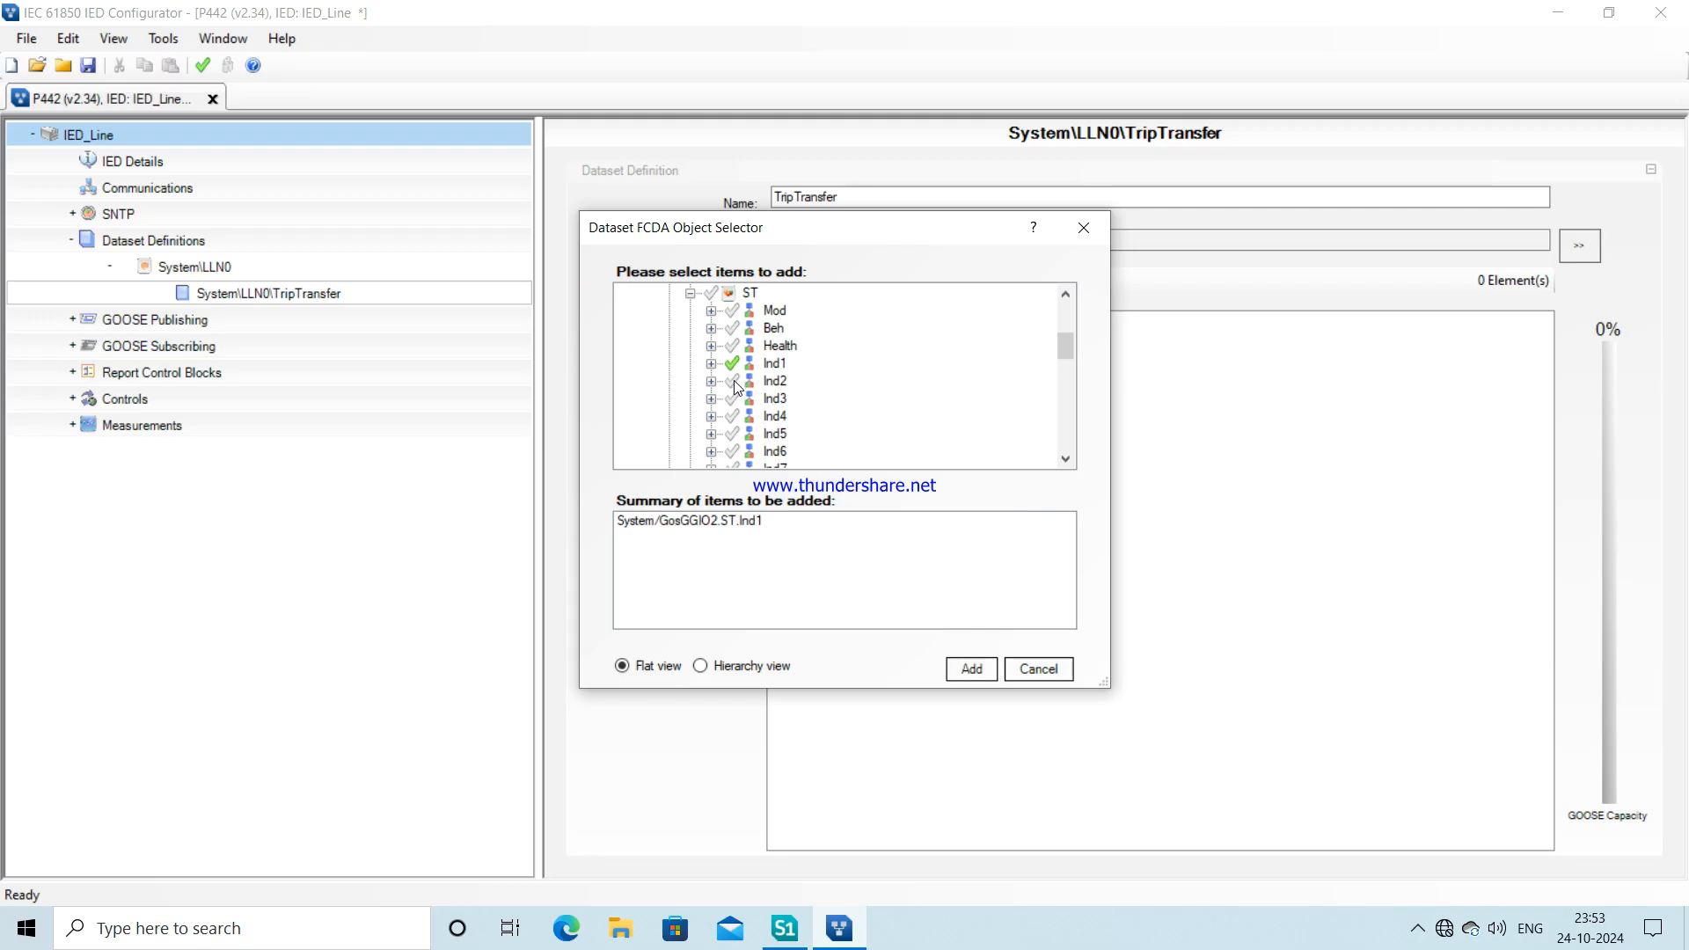
click(732, 381)
click(731, 399)
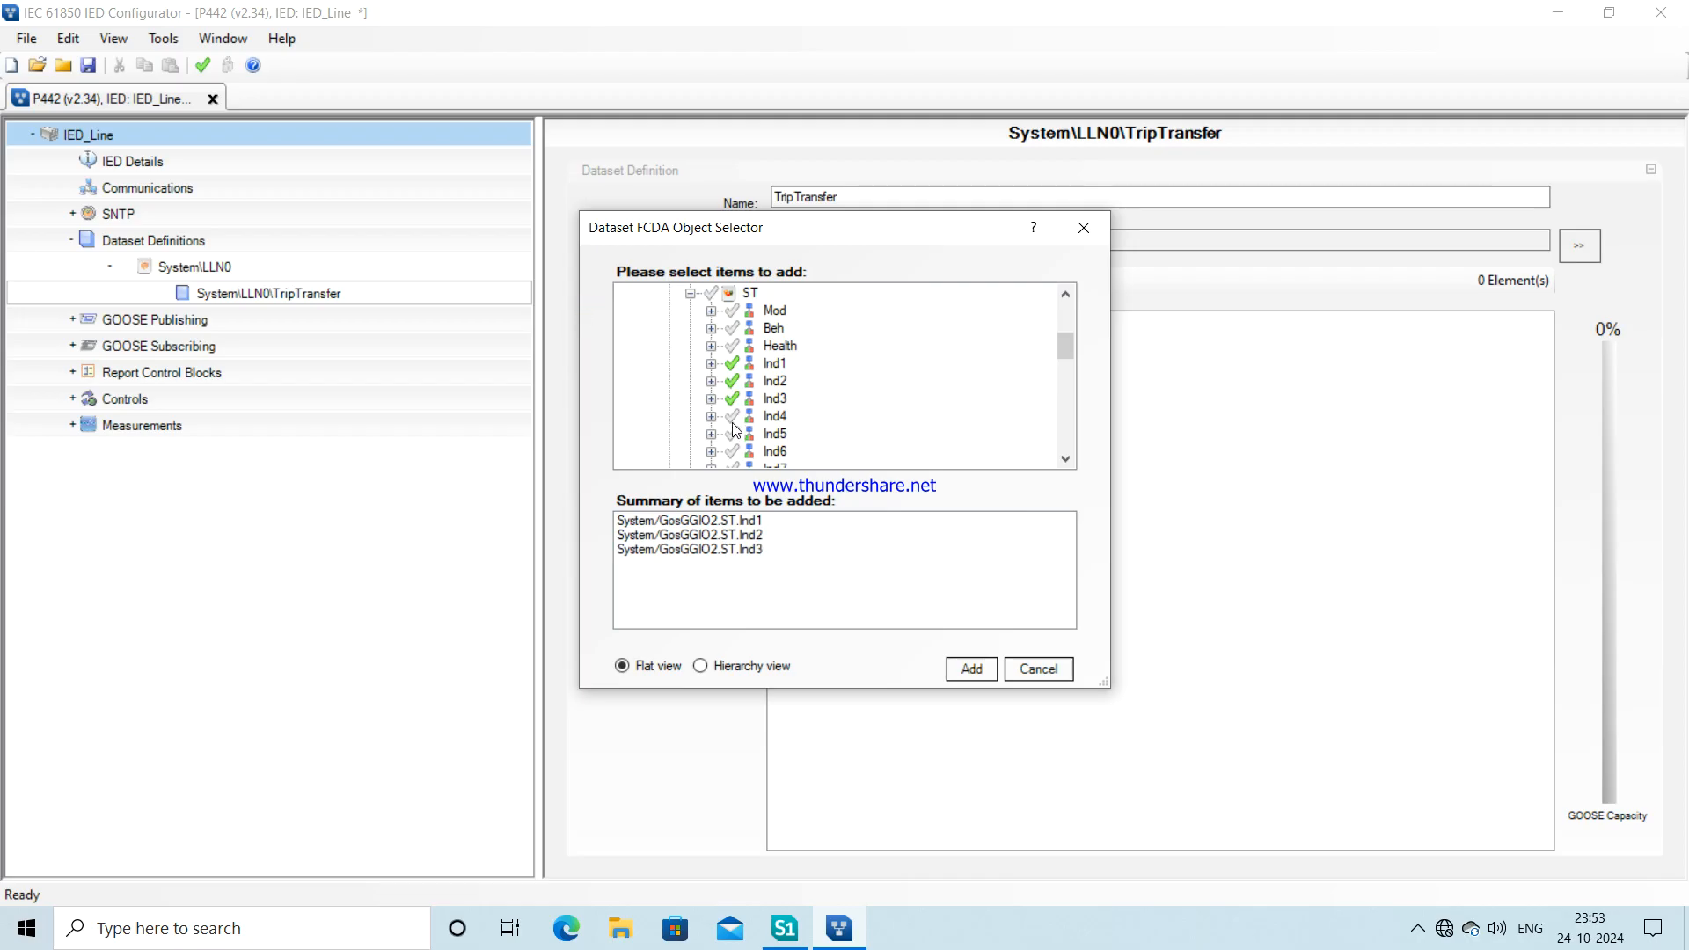
click(731, 417)
click(733, 435)
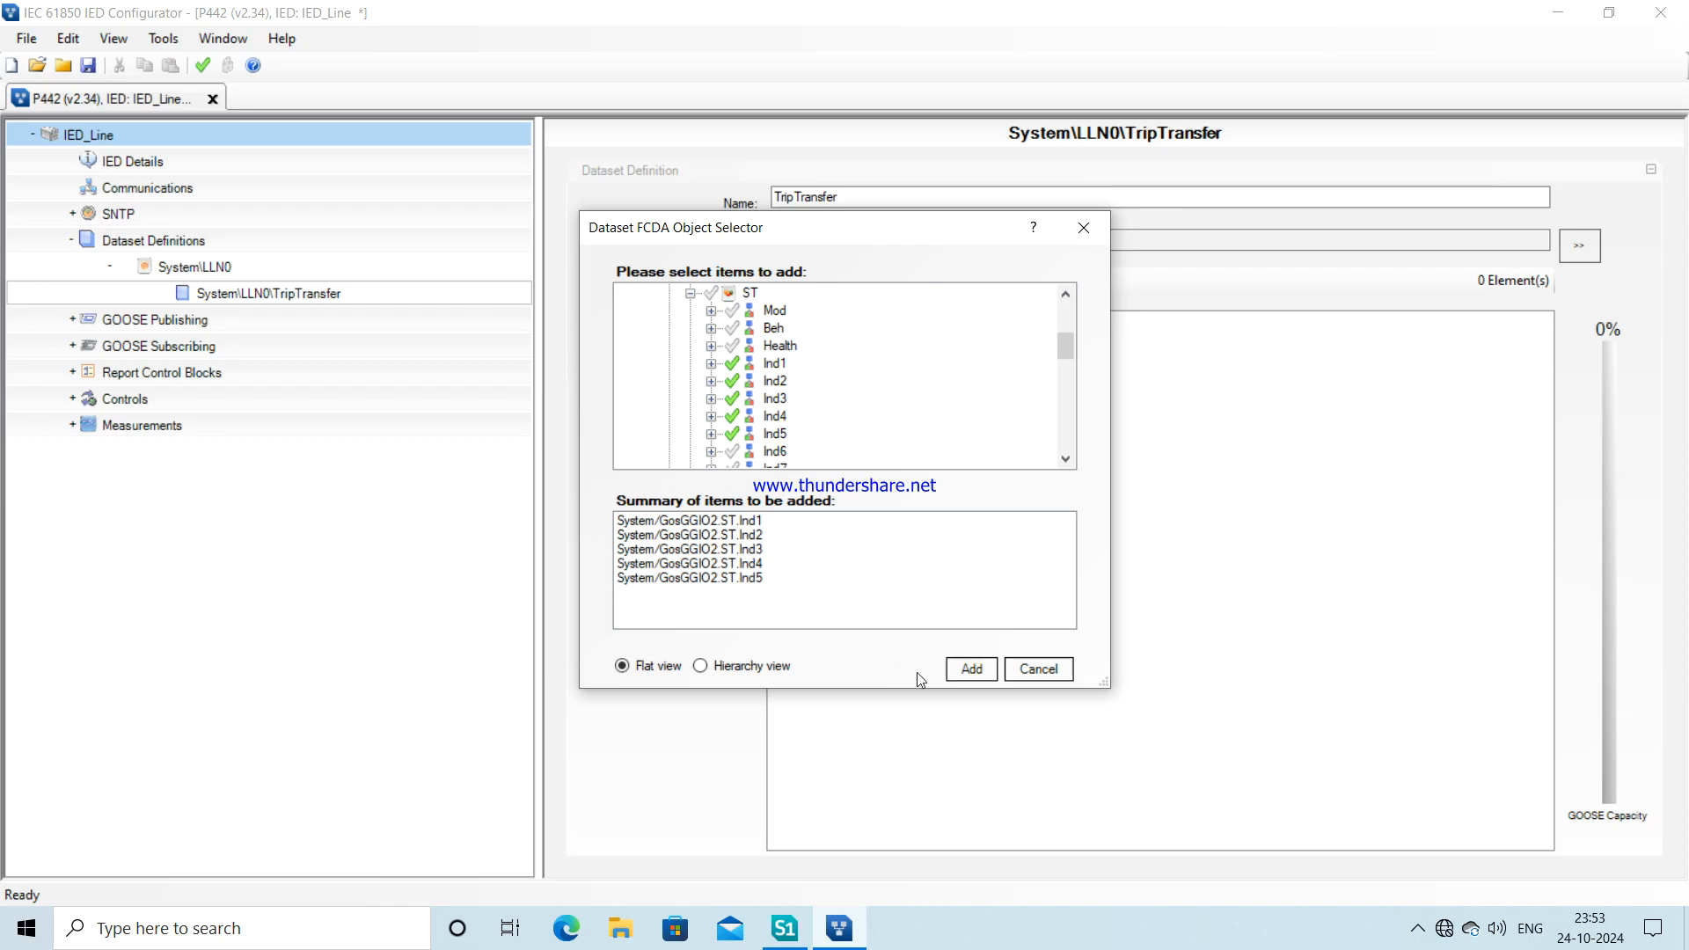
click(970, 675)
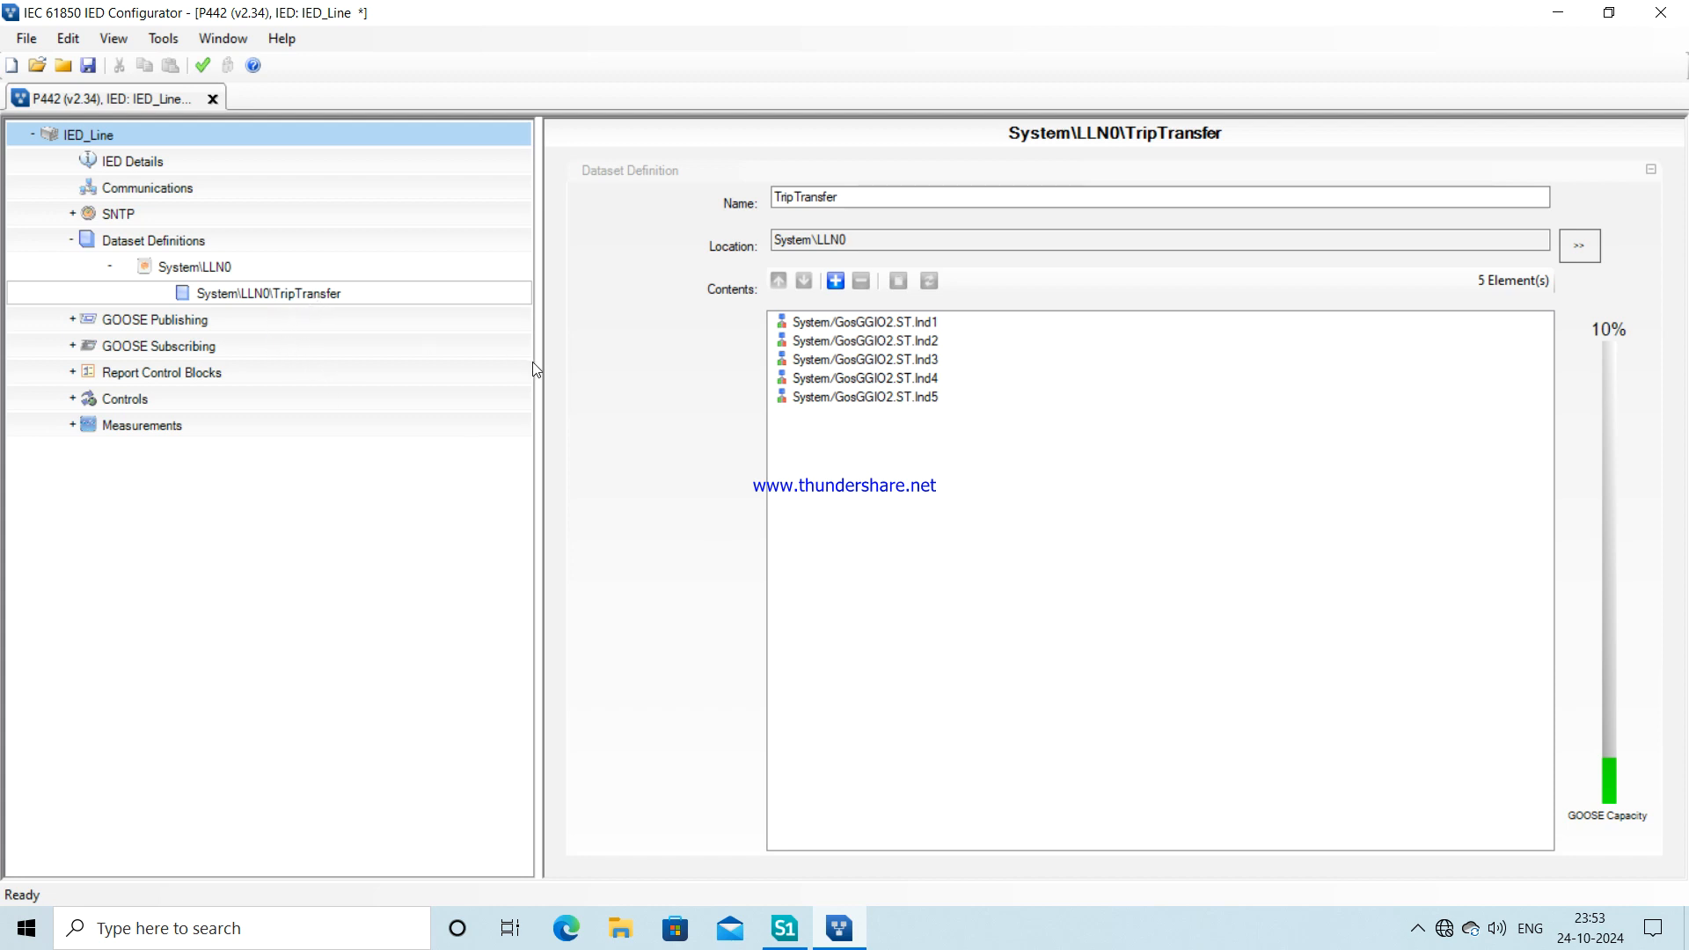
click(75, 246)
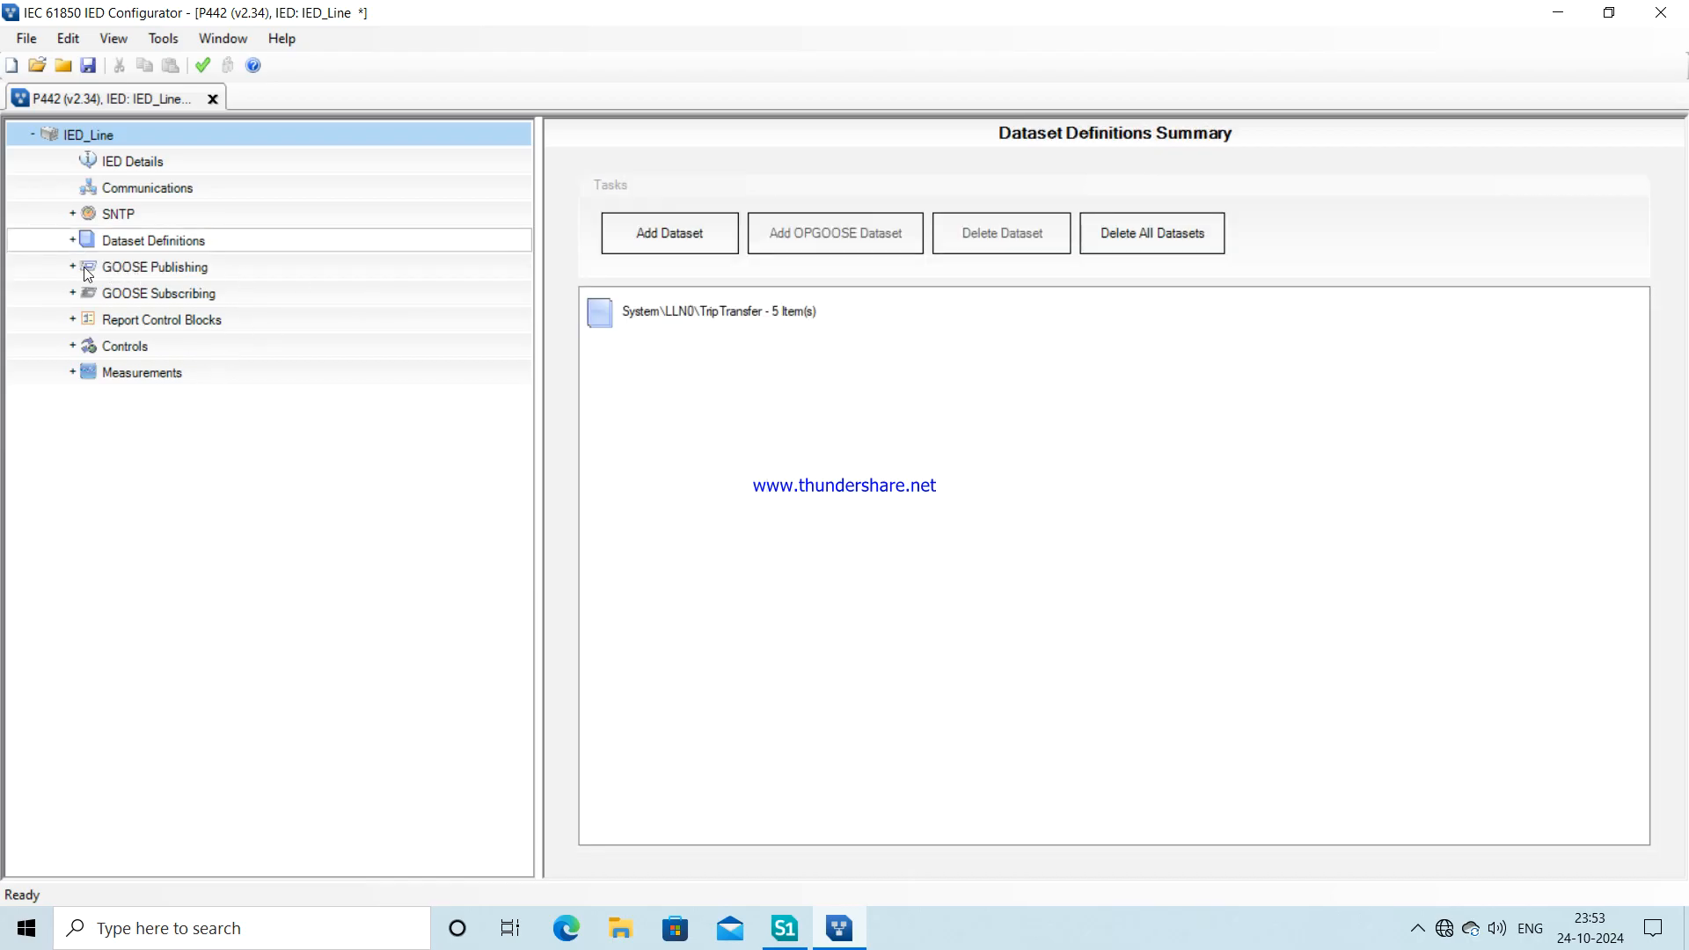
- Set the application ID and the VLAN identifier of GOOSE publishing control block System\LLN0\gcb01 to 1
click(74, 269)
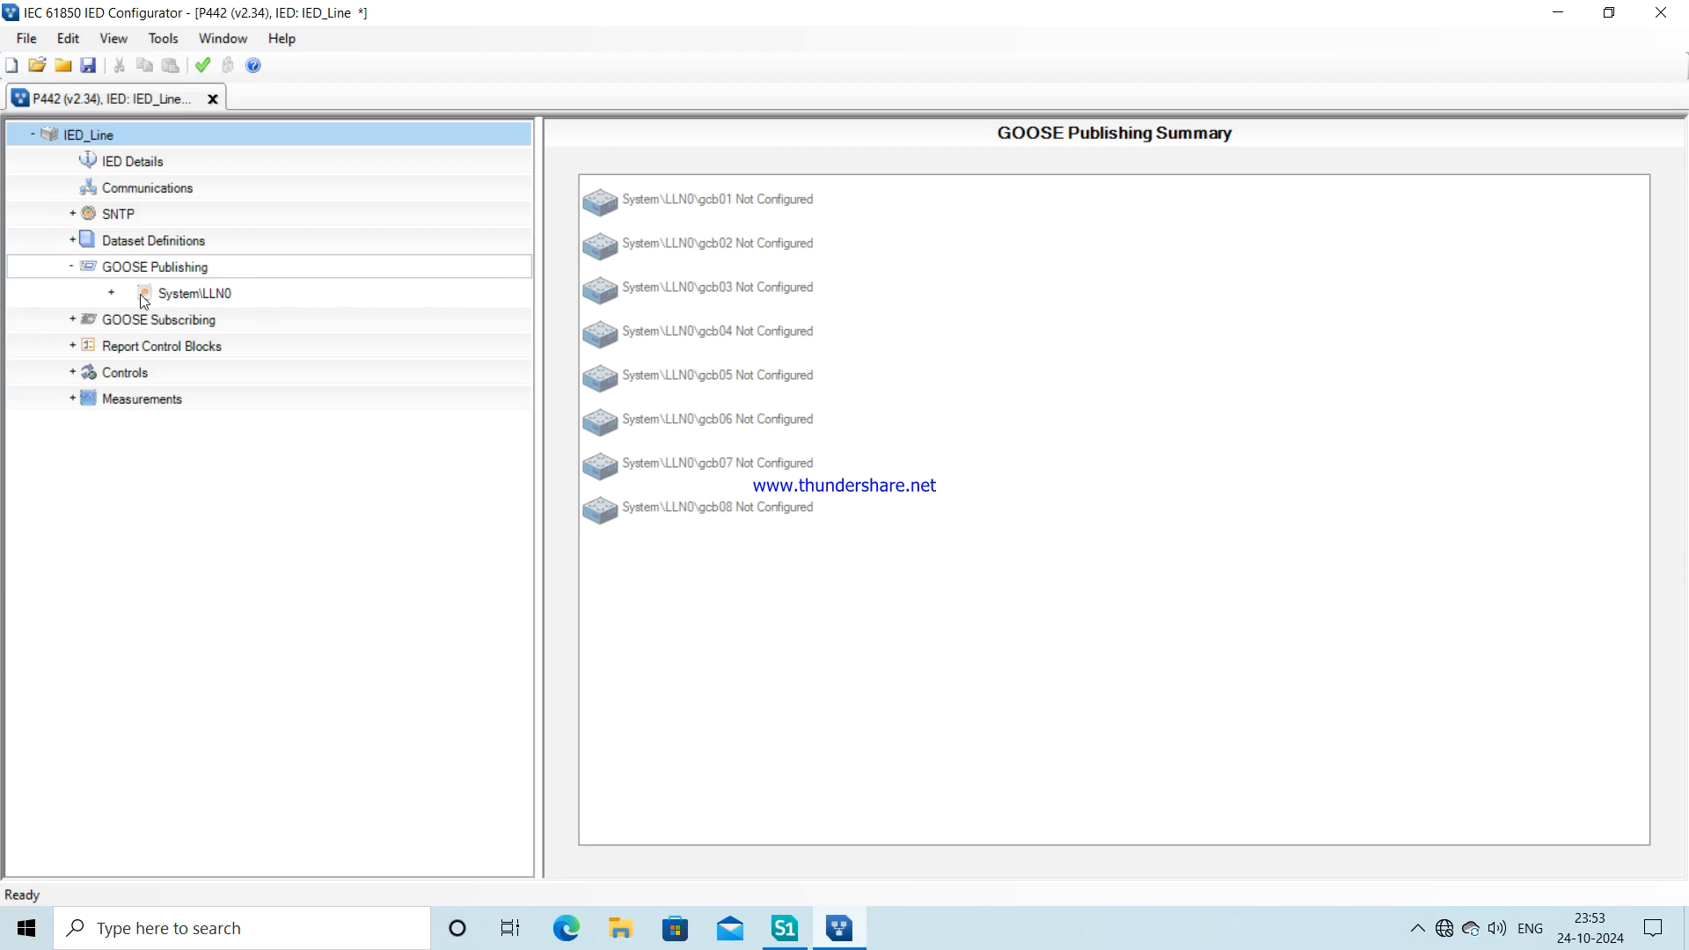
click(112, 293)
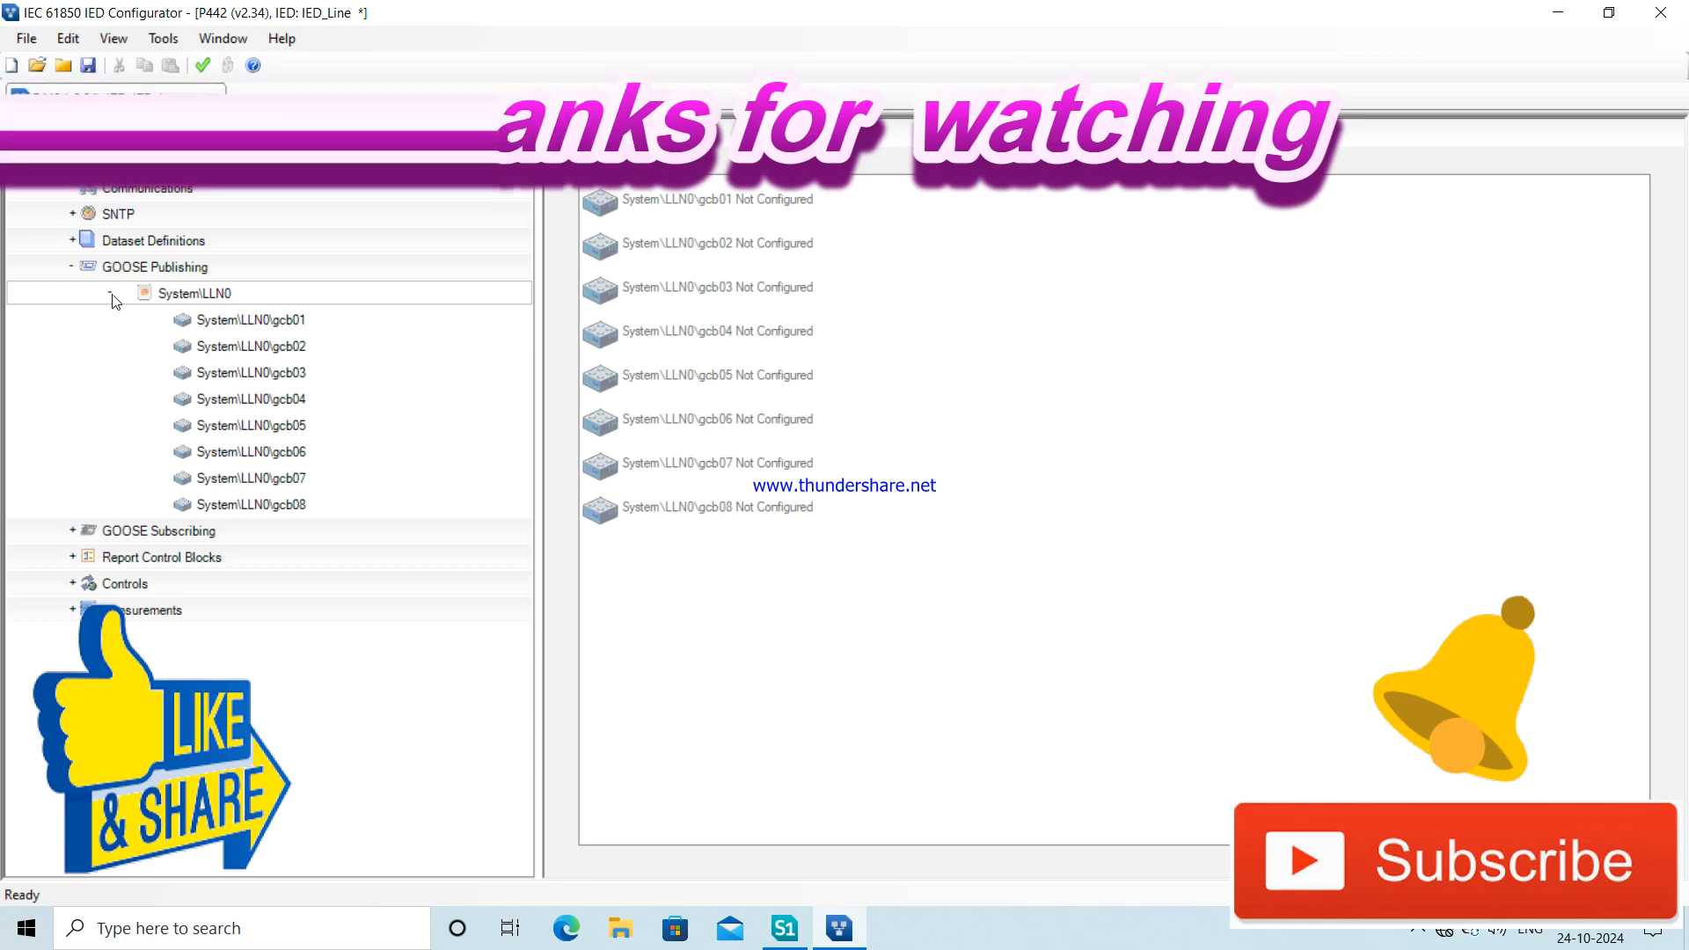
double_click(745, 208)
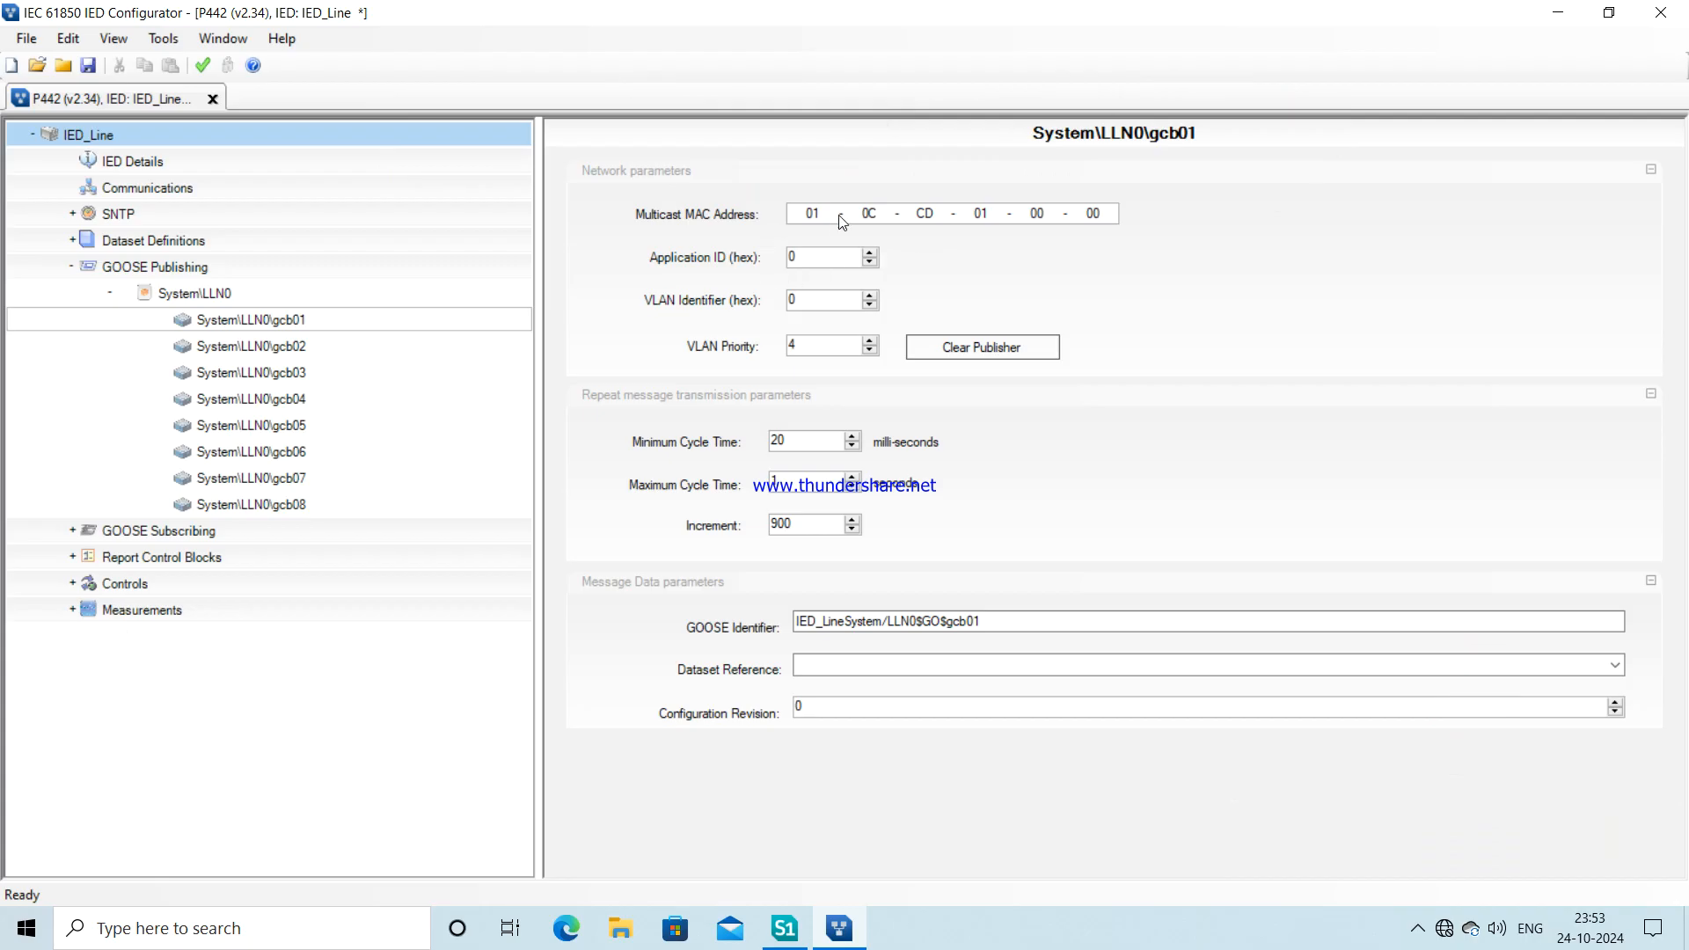
click(821, 259)
double_click(793, 259)
text(1)
double_click(790, 302)
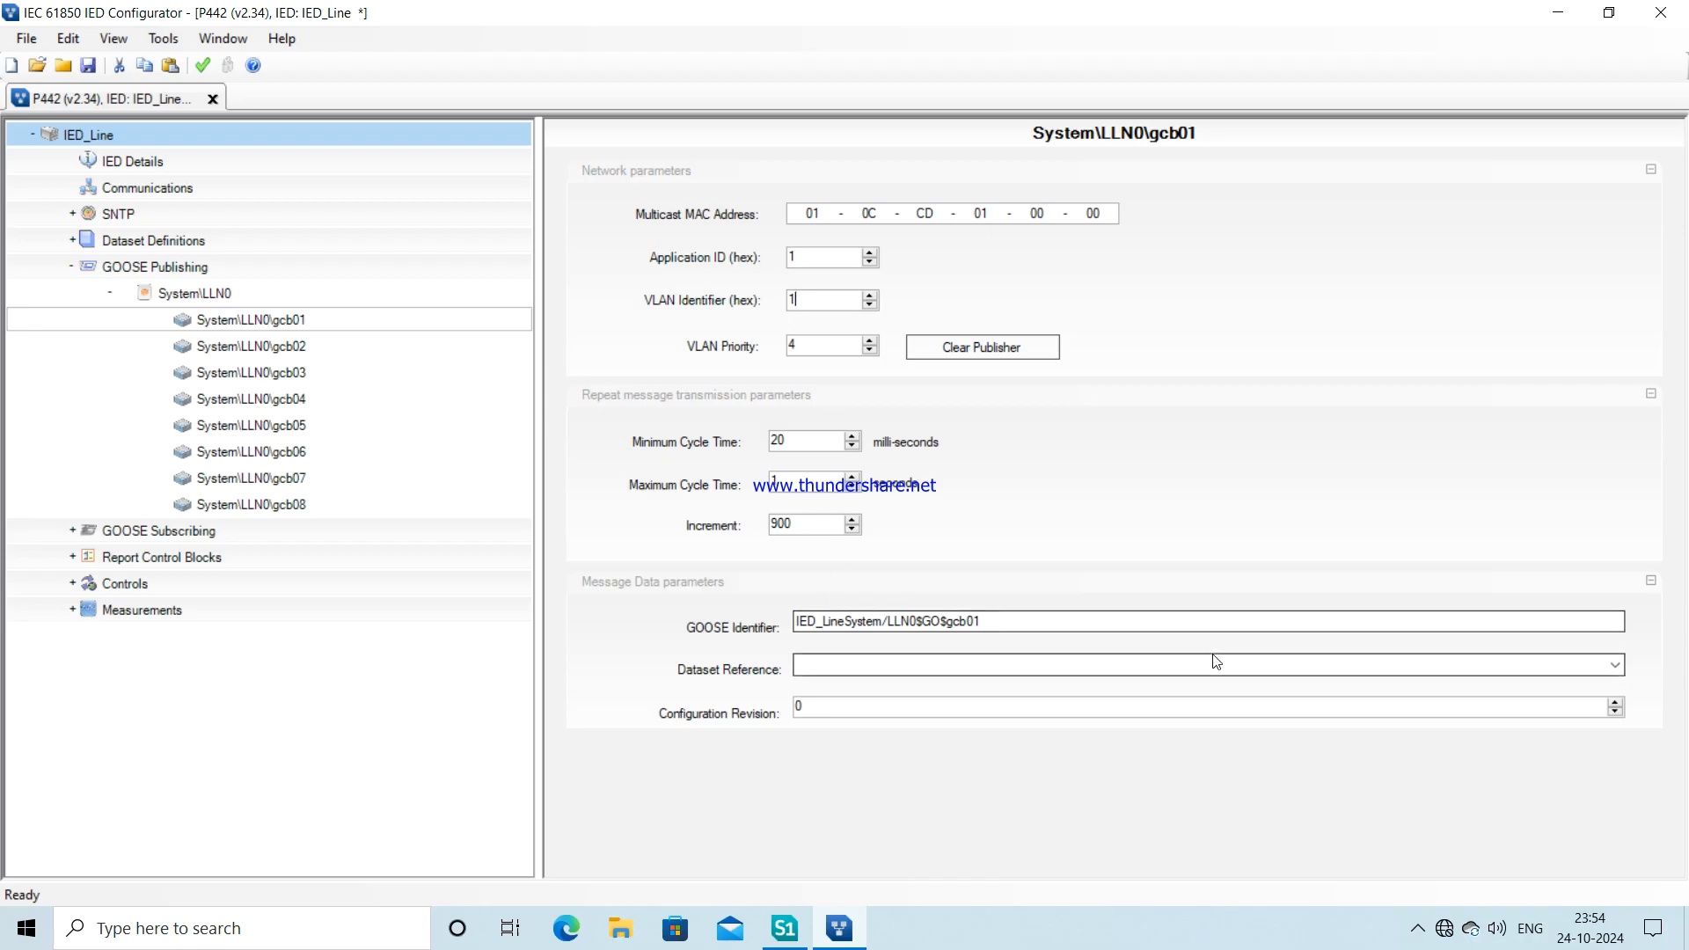
- Assign the IED_LineSystem/LLN0$TripTransfer dataset as the dataset reference of gcb01
click(1616, 667)
click(1617, 666)
click(1616, 666)
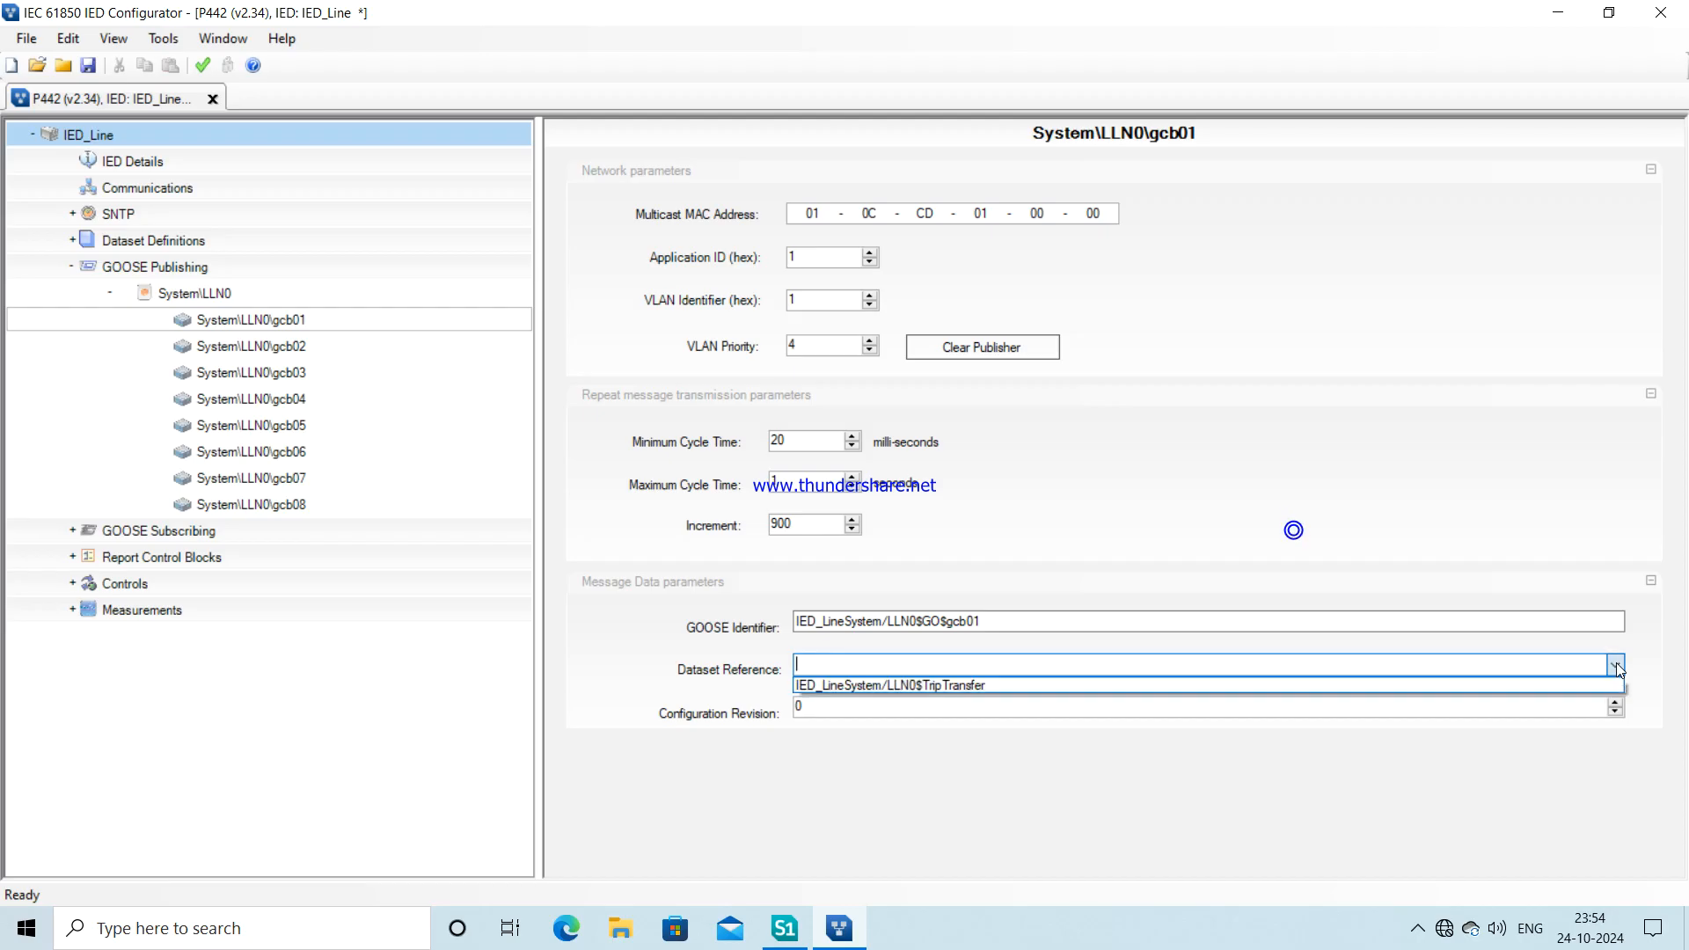
click(950, 684)
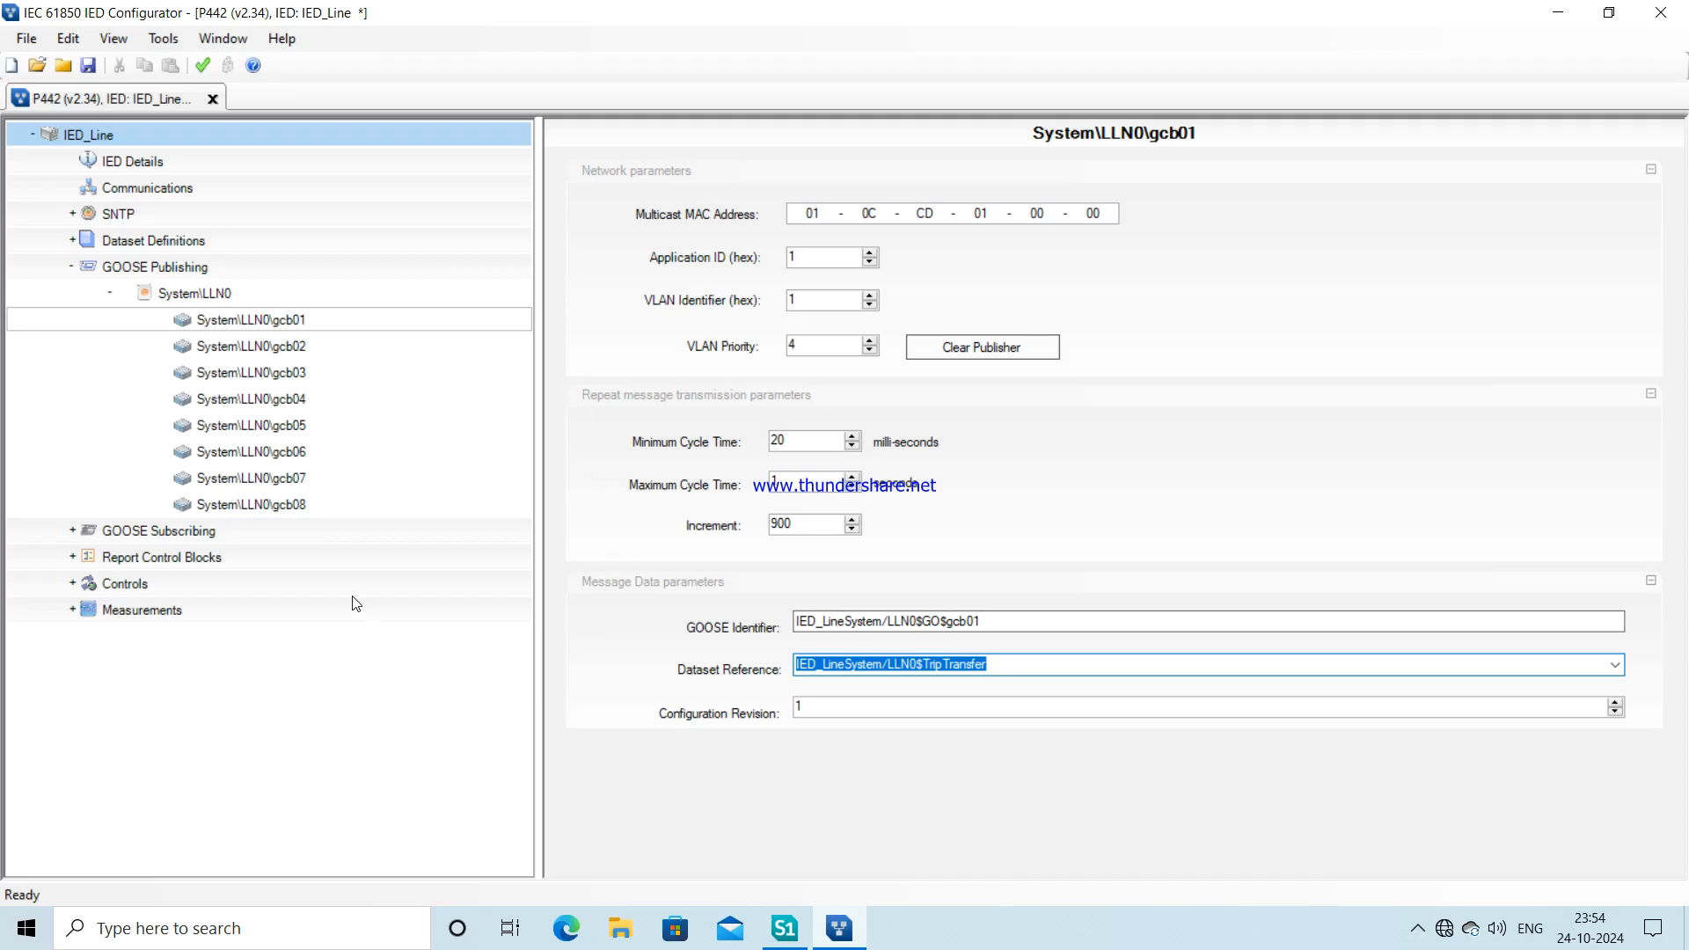
- Review the GOOSE Subscribing, Report Control Blocks, Controls and Measurements sections, the gcb01 settings and the GOOSE Publishing summary
click(75, 531)
click(75, 528)
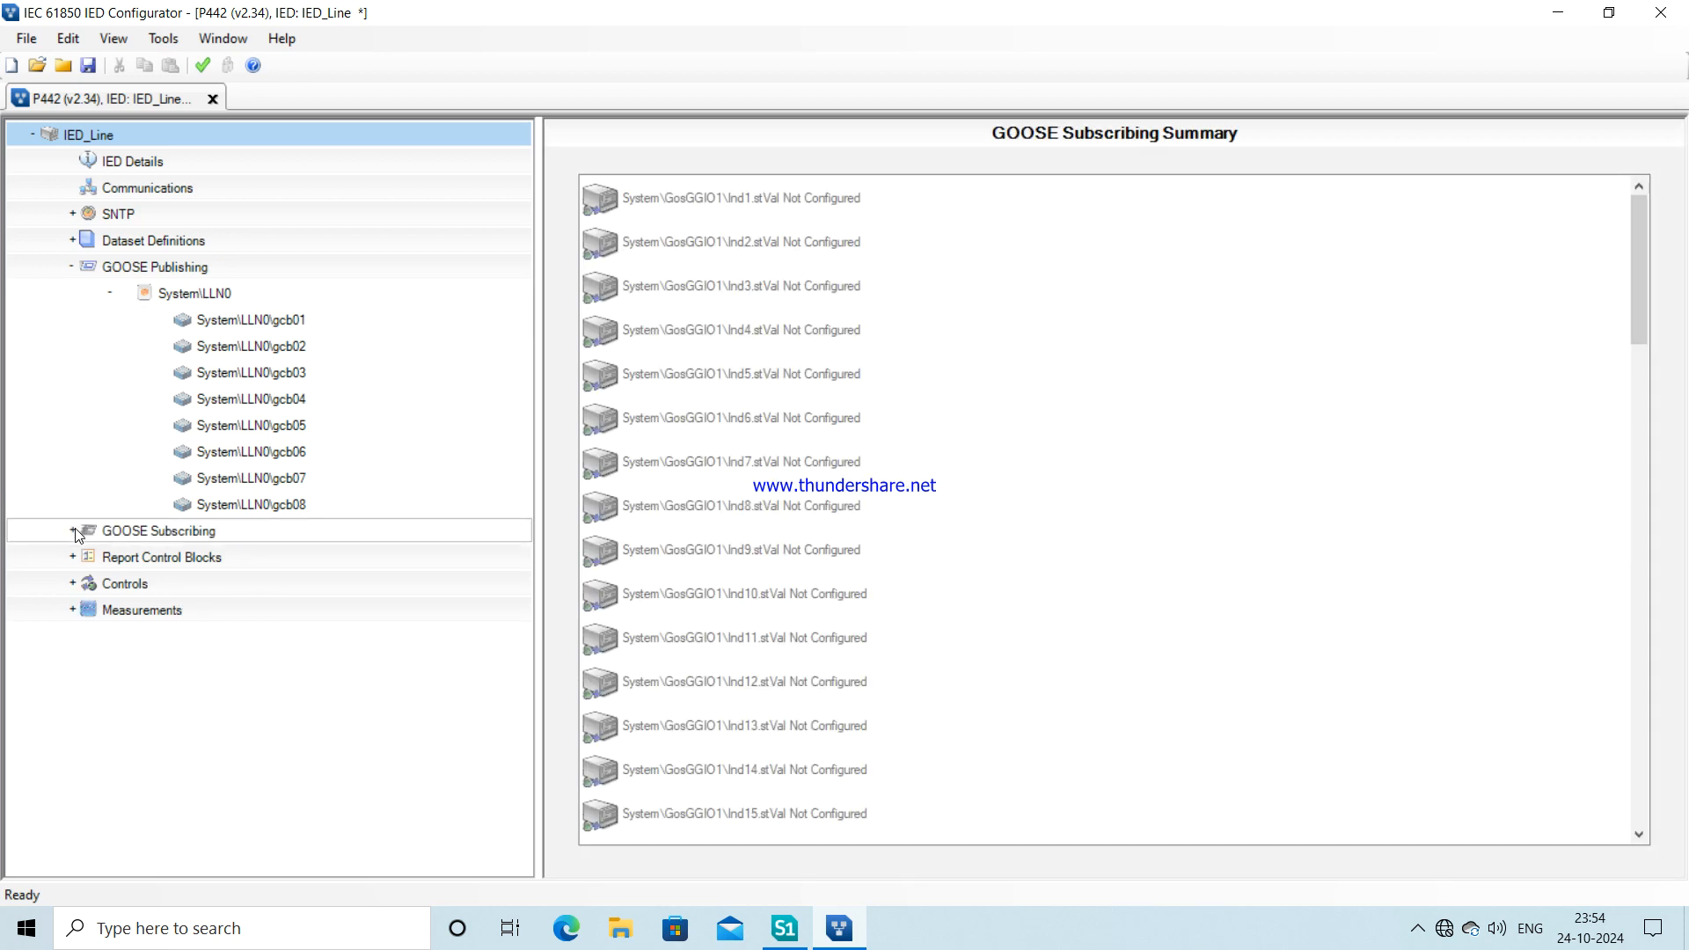
click(72, 557)
click(73, 559)
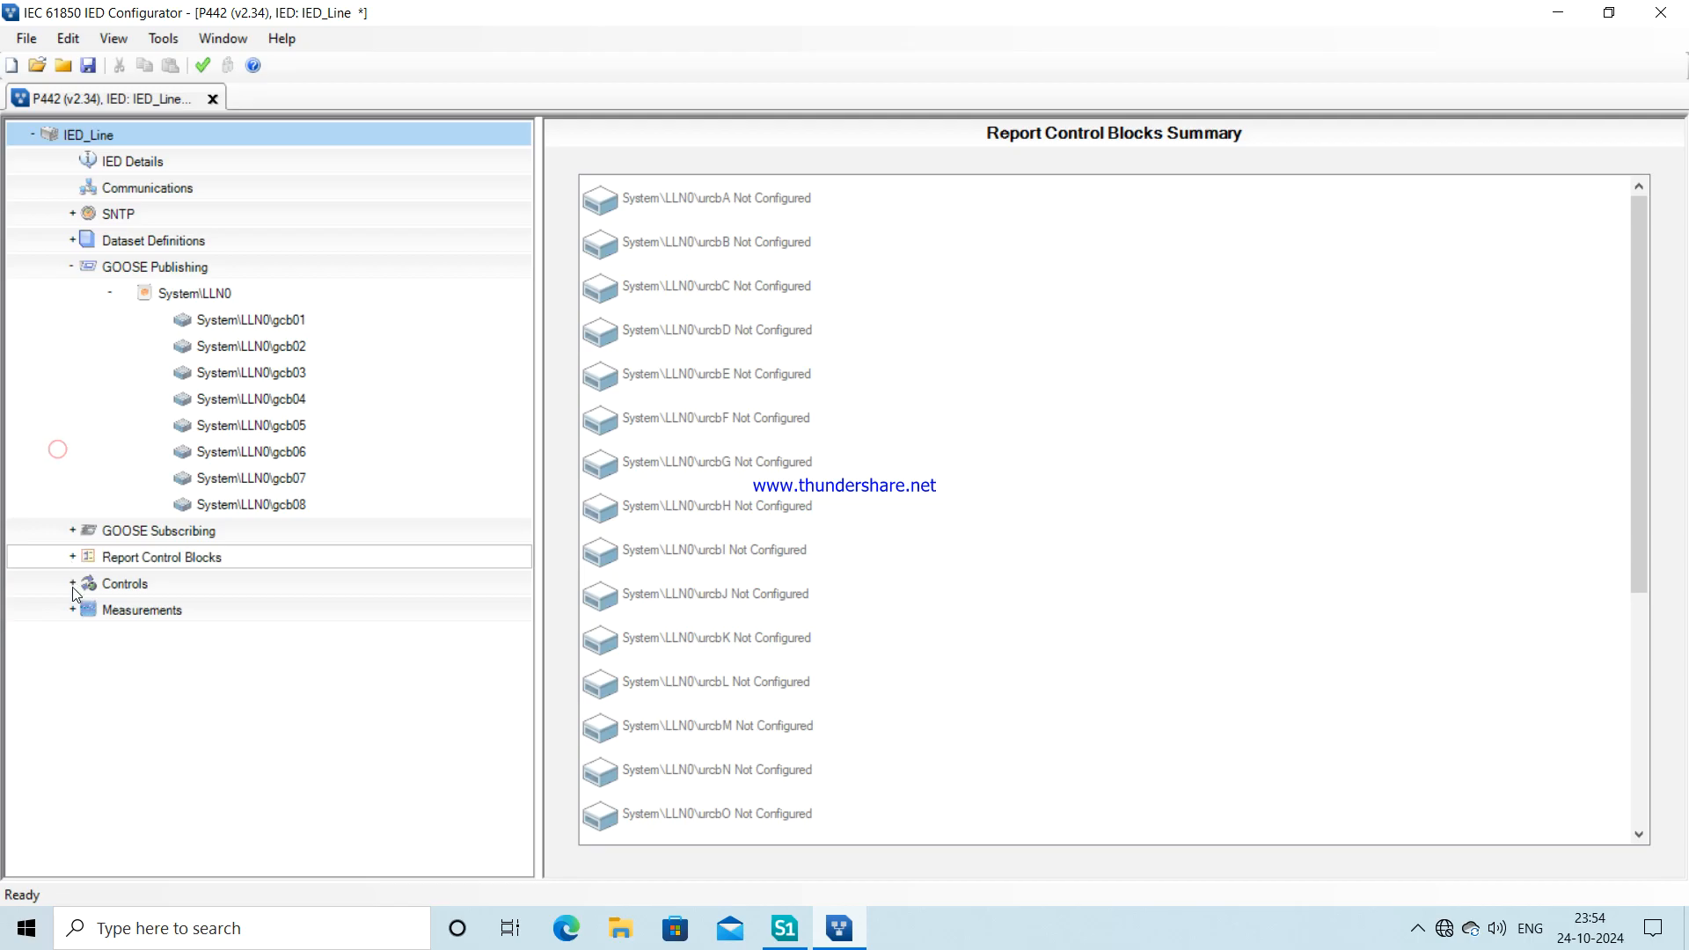
click(72, 584)
click(72, 583)
click(76, 616)
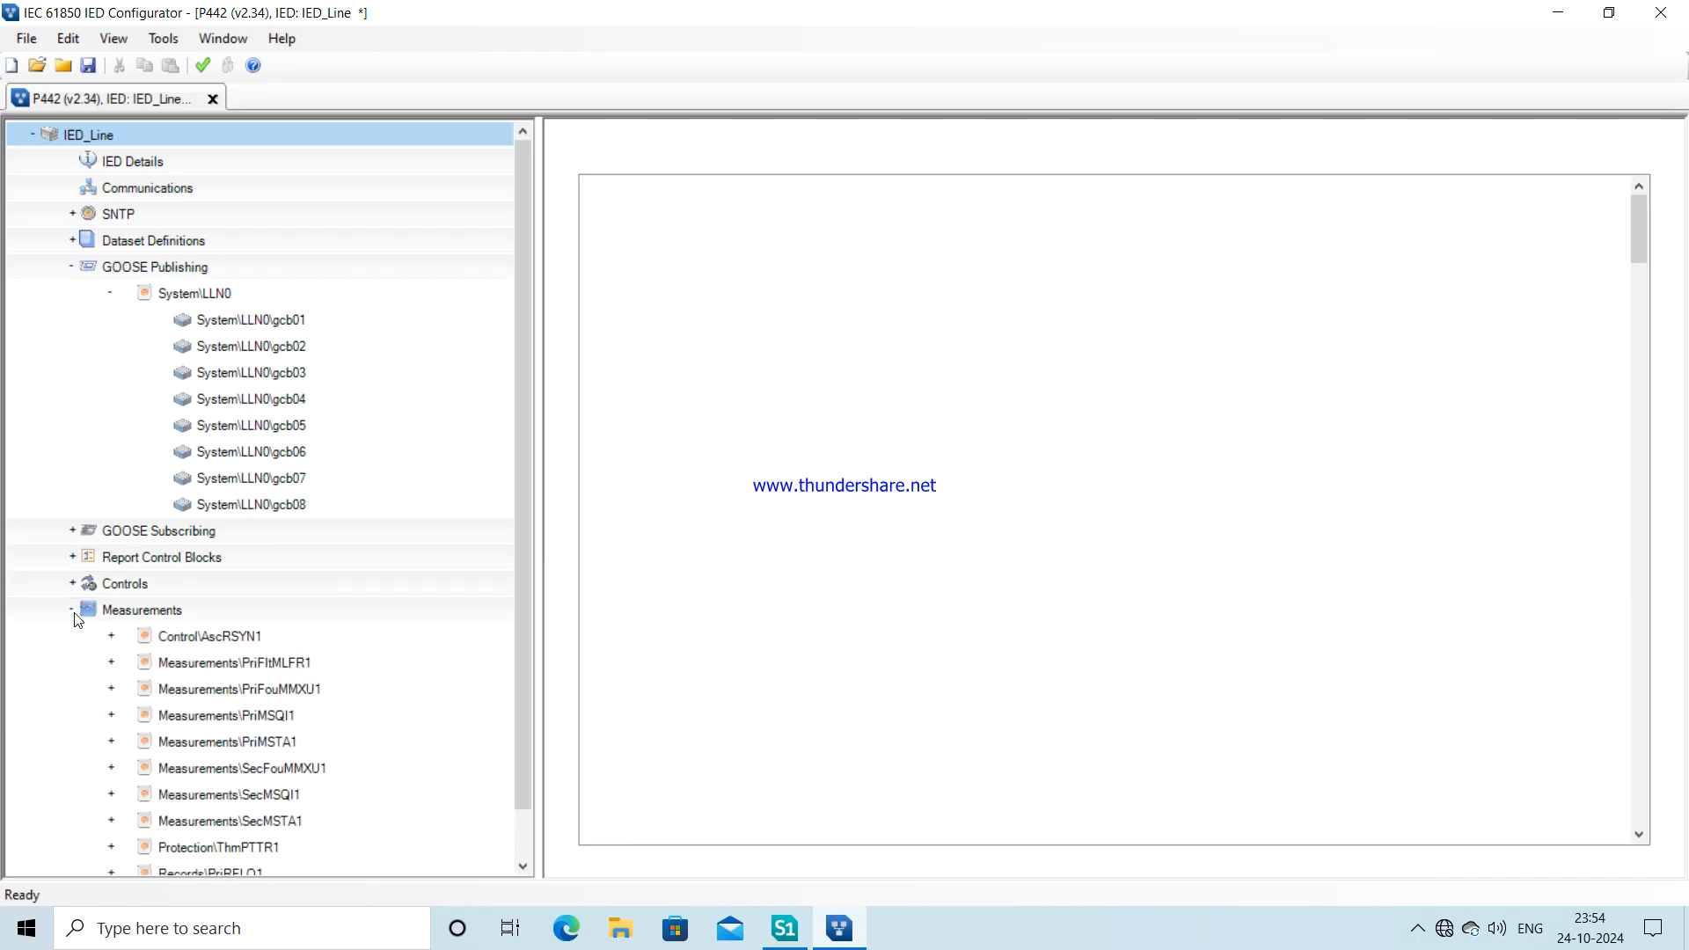
click(75, 617)
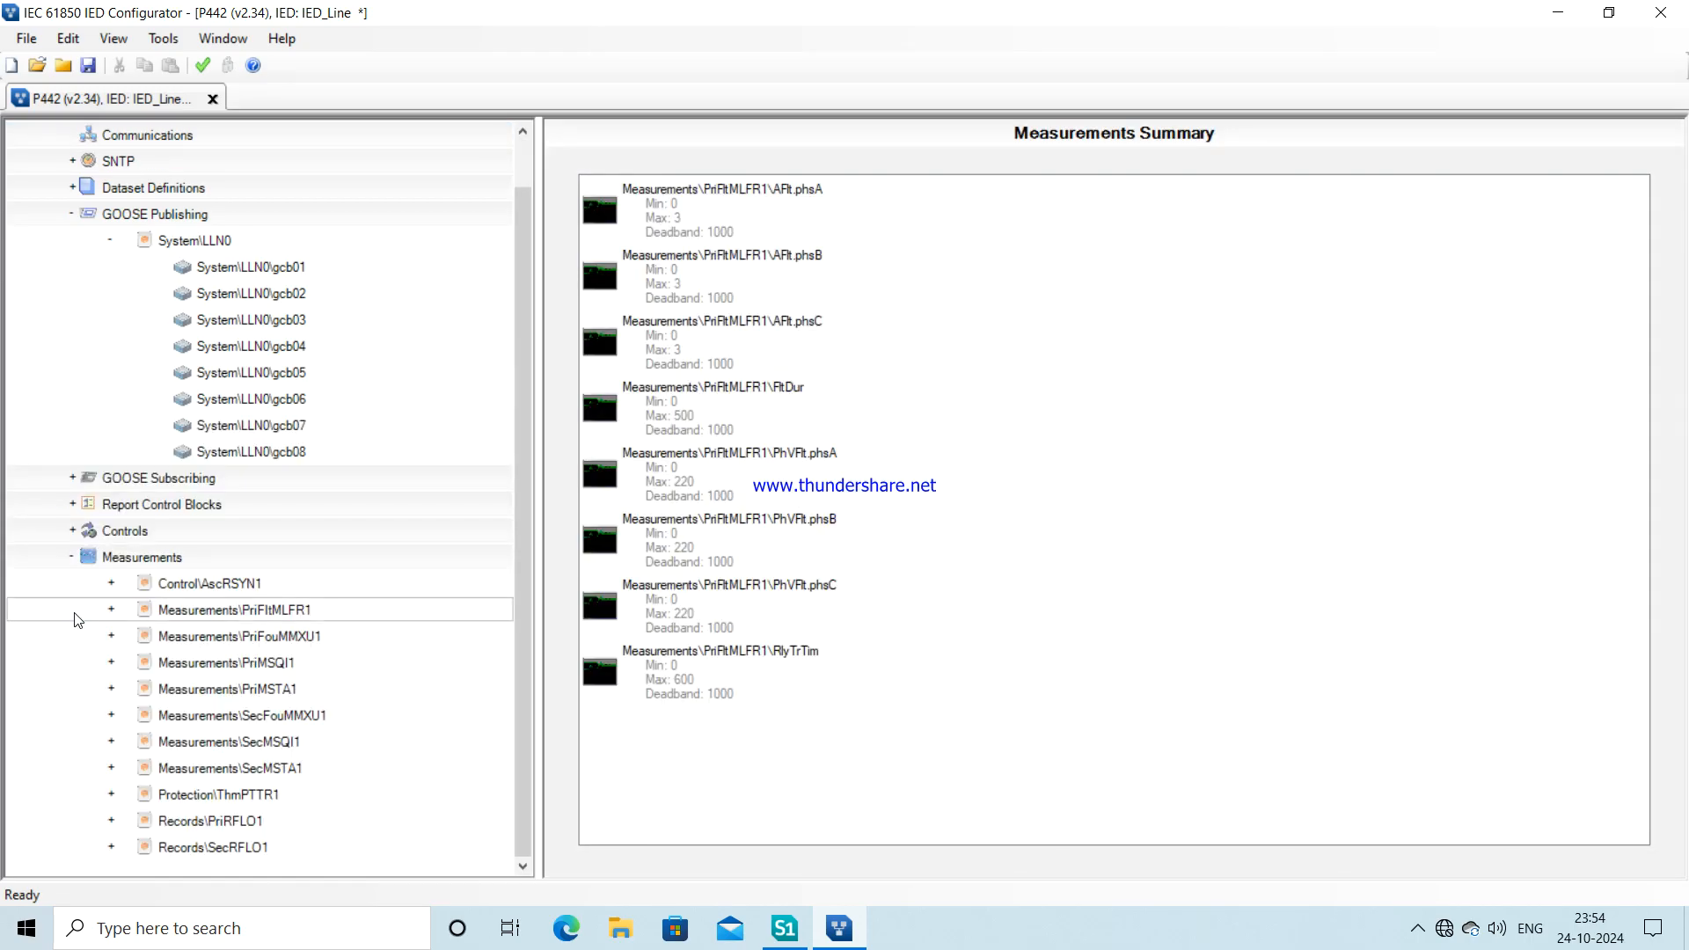
click(72, 557)
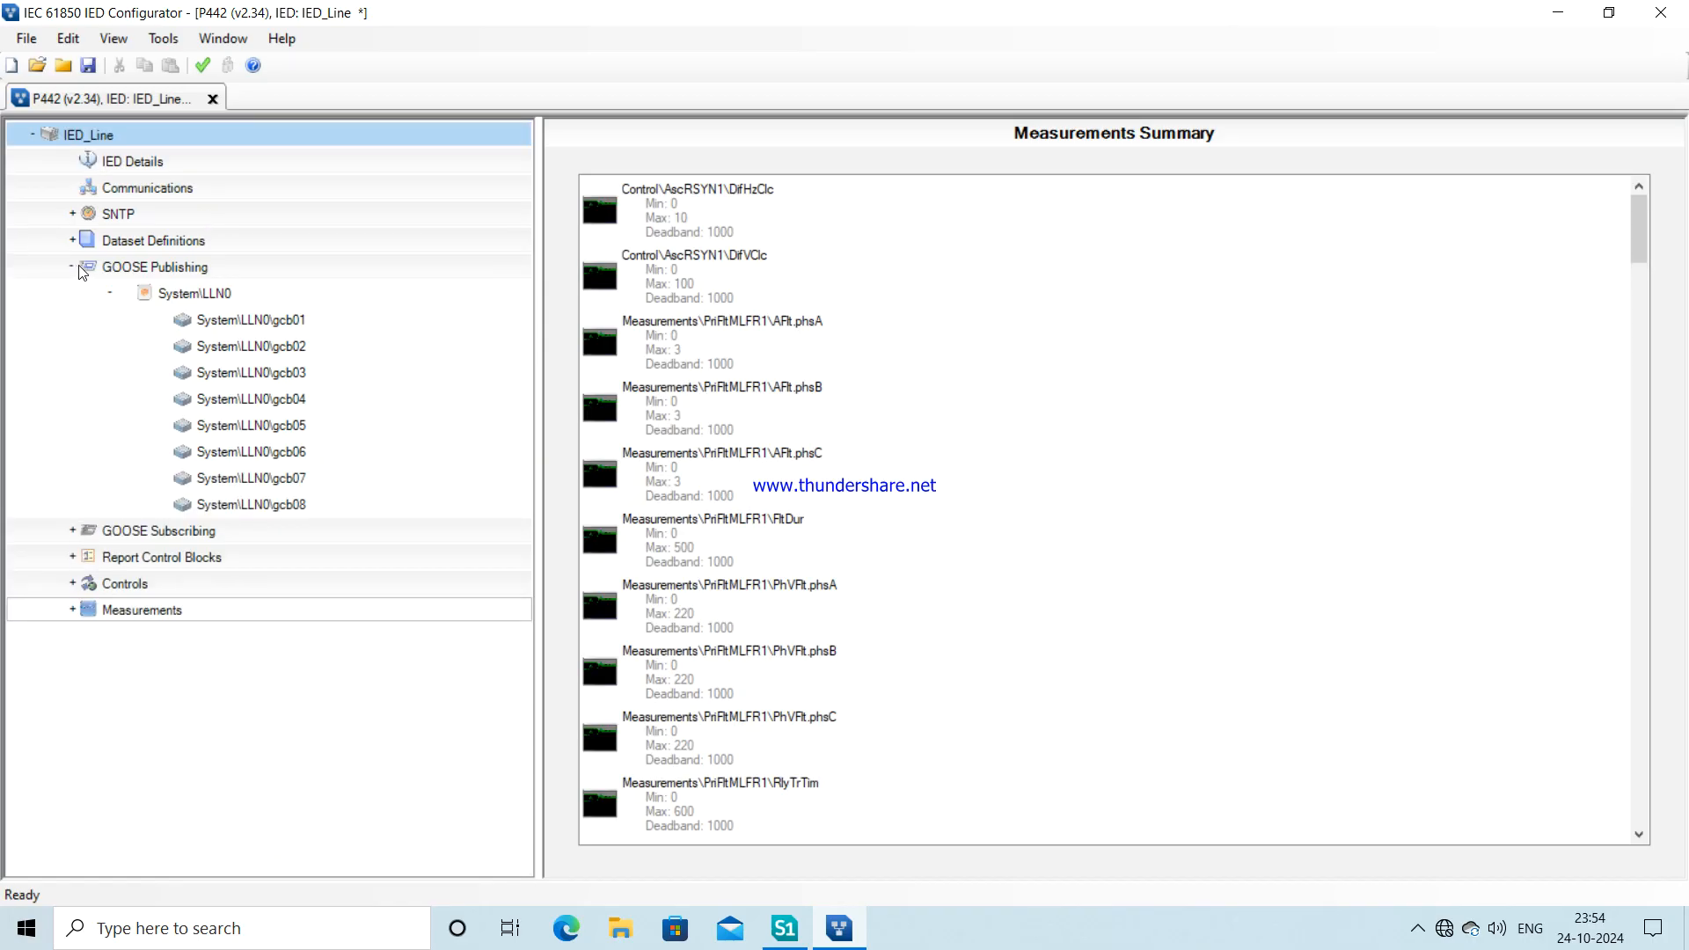
click(220, 323)
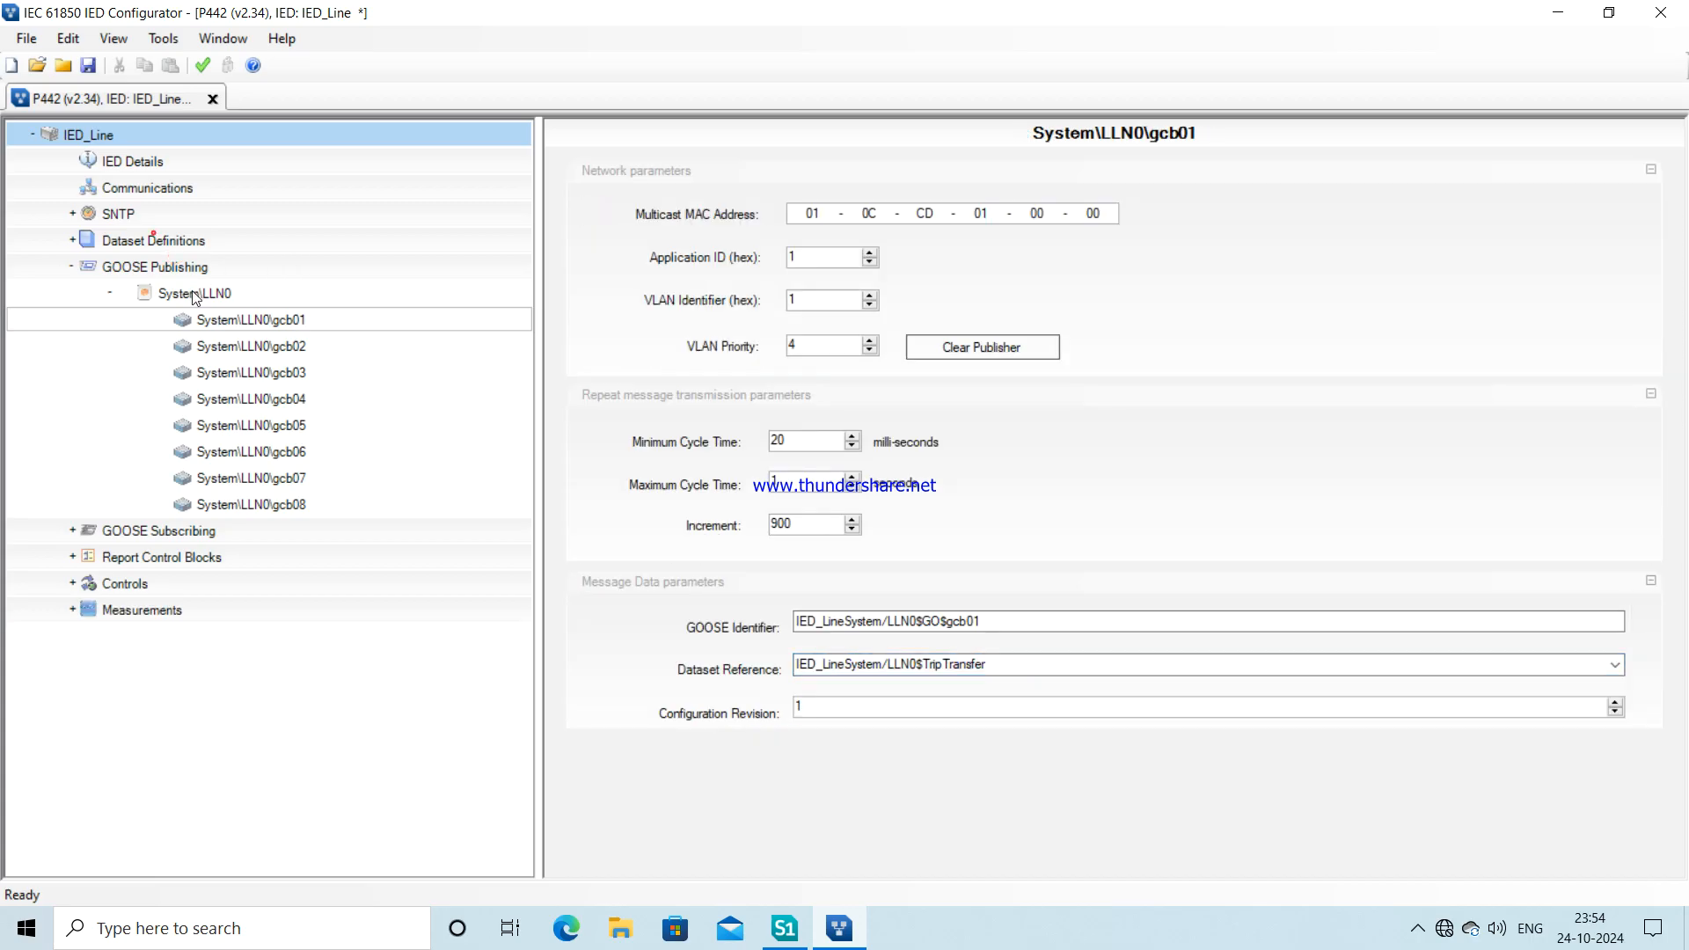
click(195, 296)
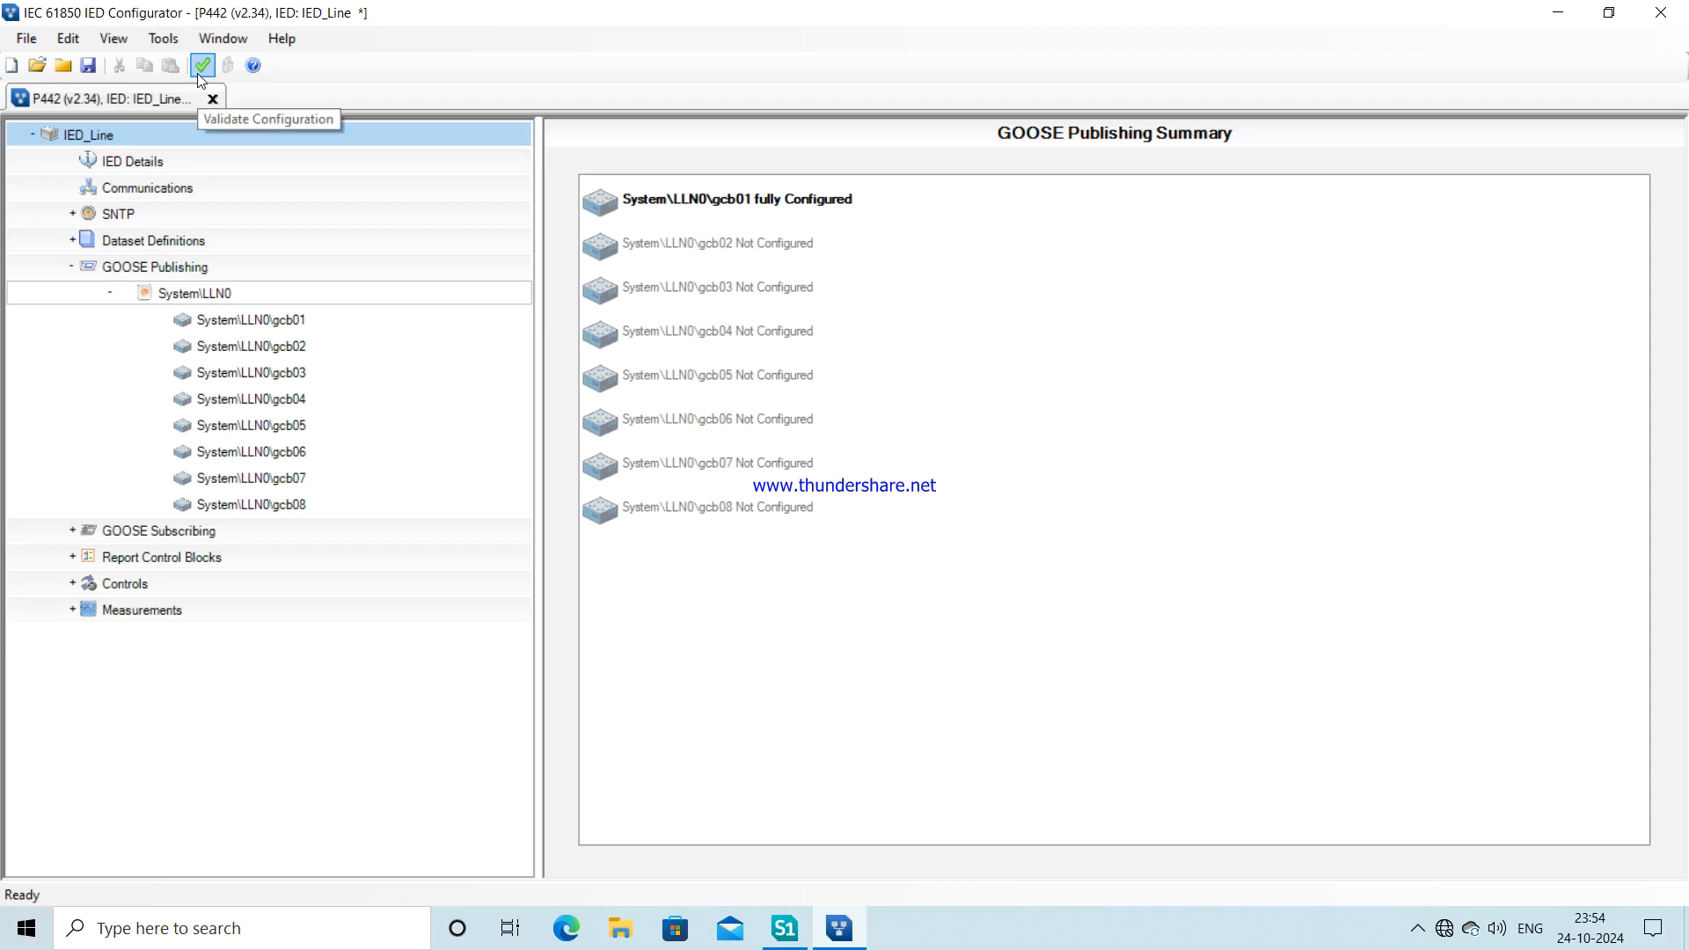
- Save the P442 IED_Line configuration, validate it, and save it again
click(85, 70)
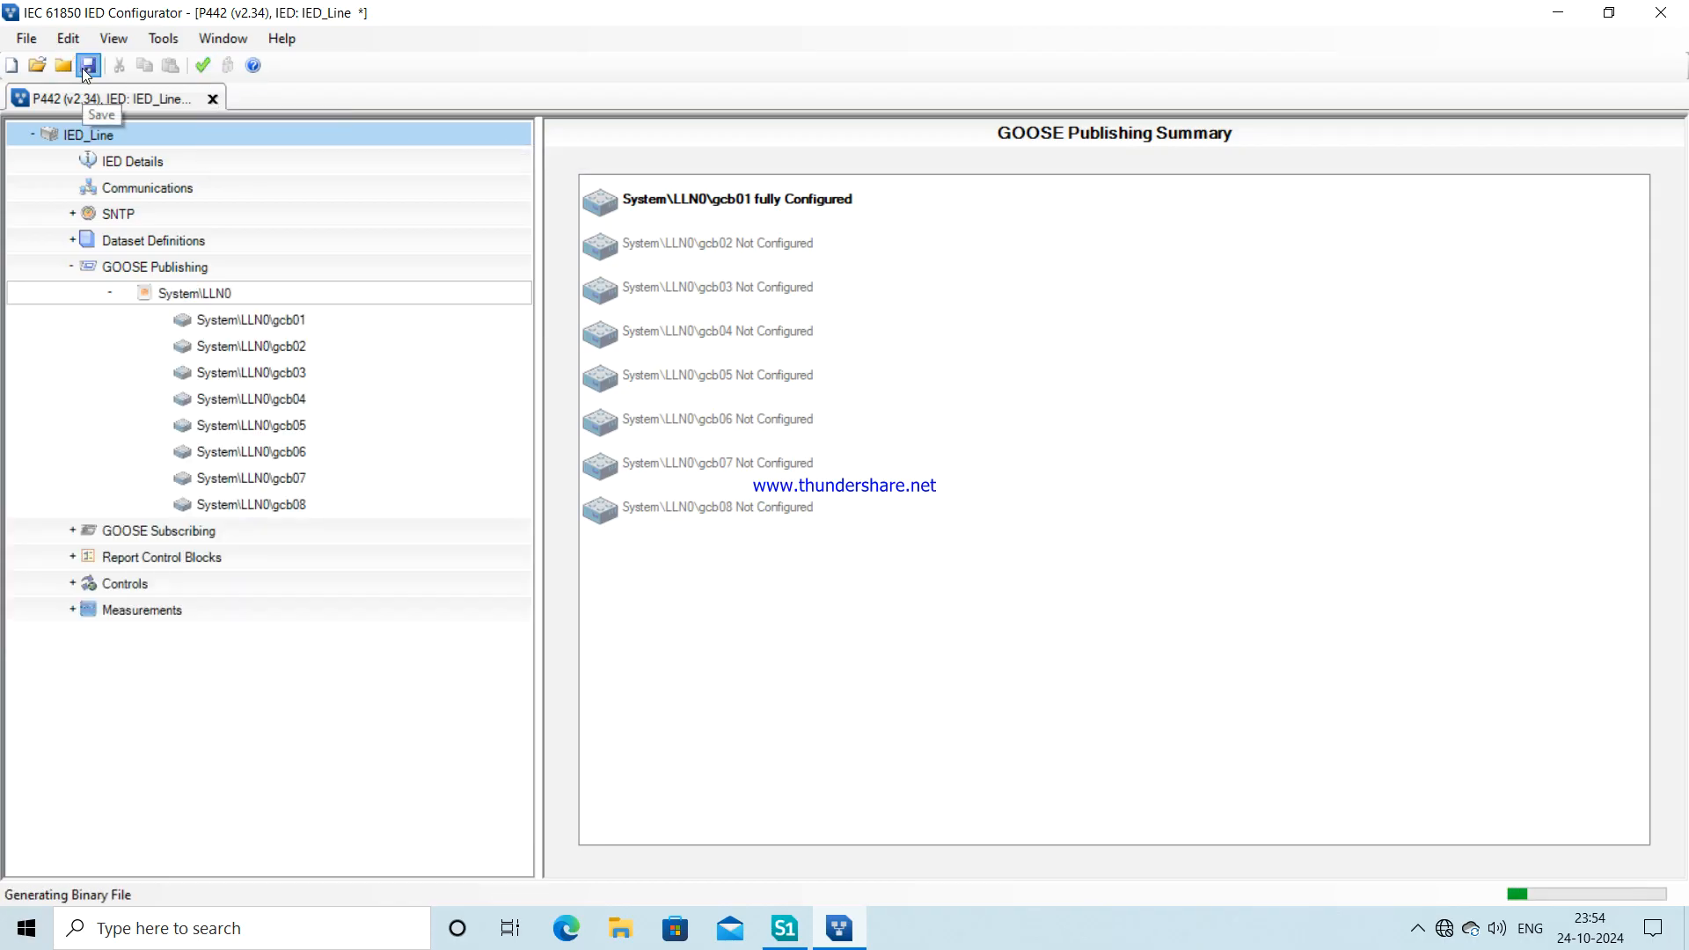
click(203, 69)
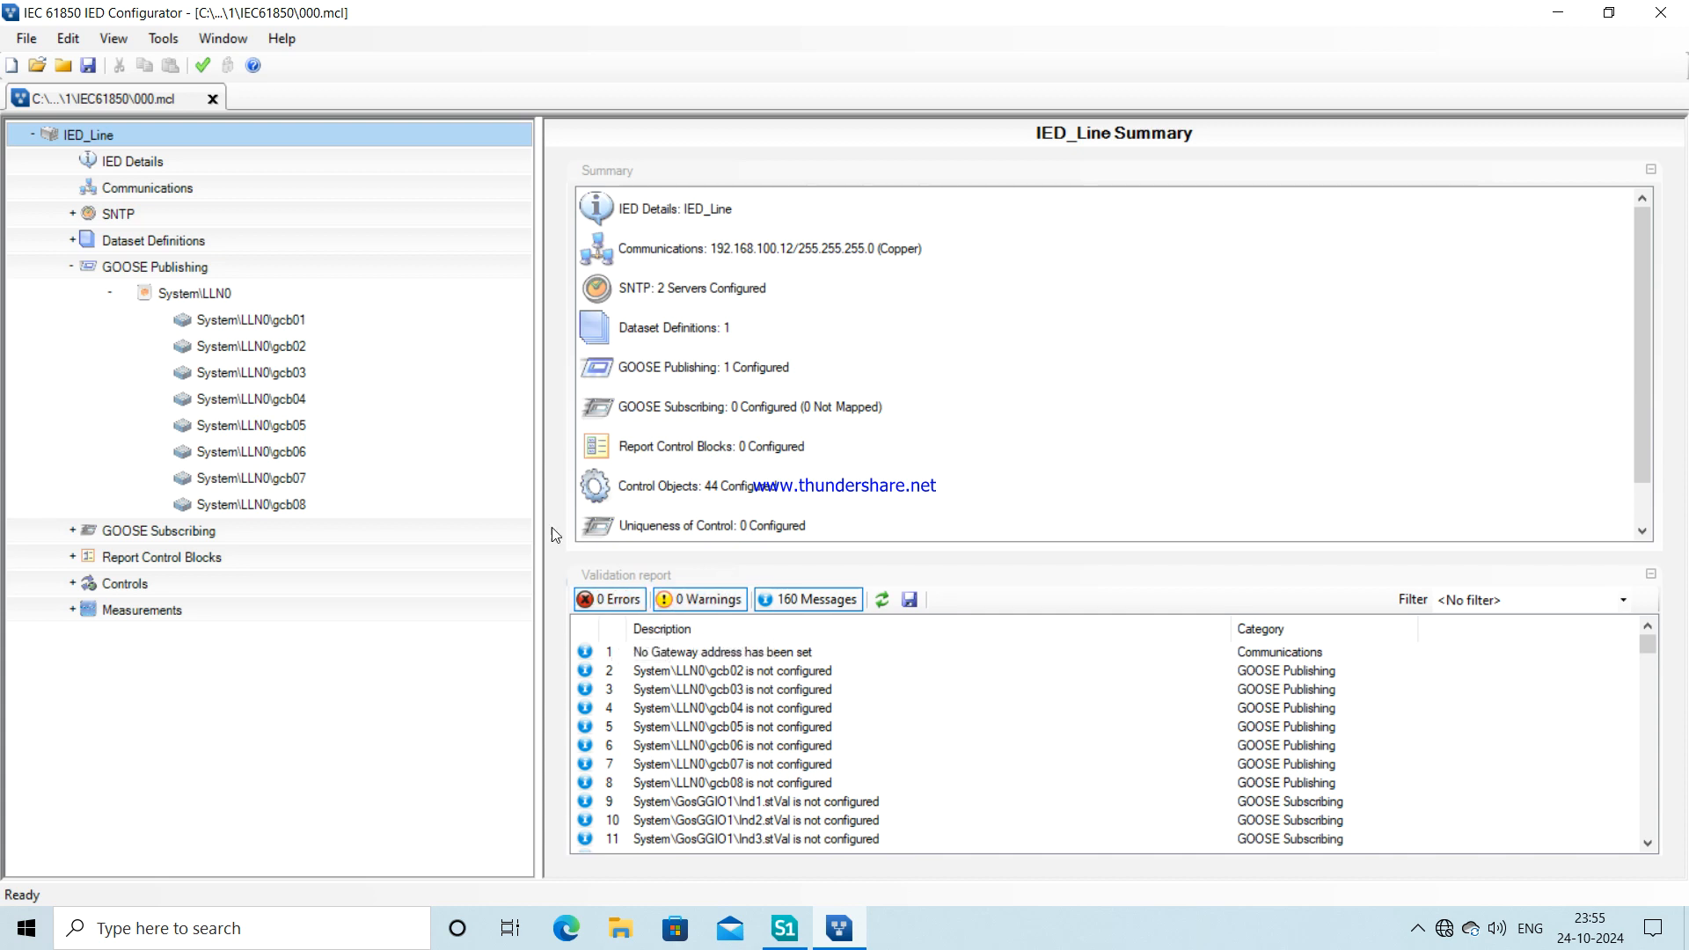
click(88, 66)
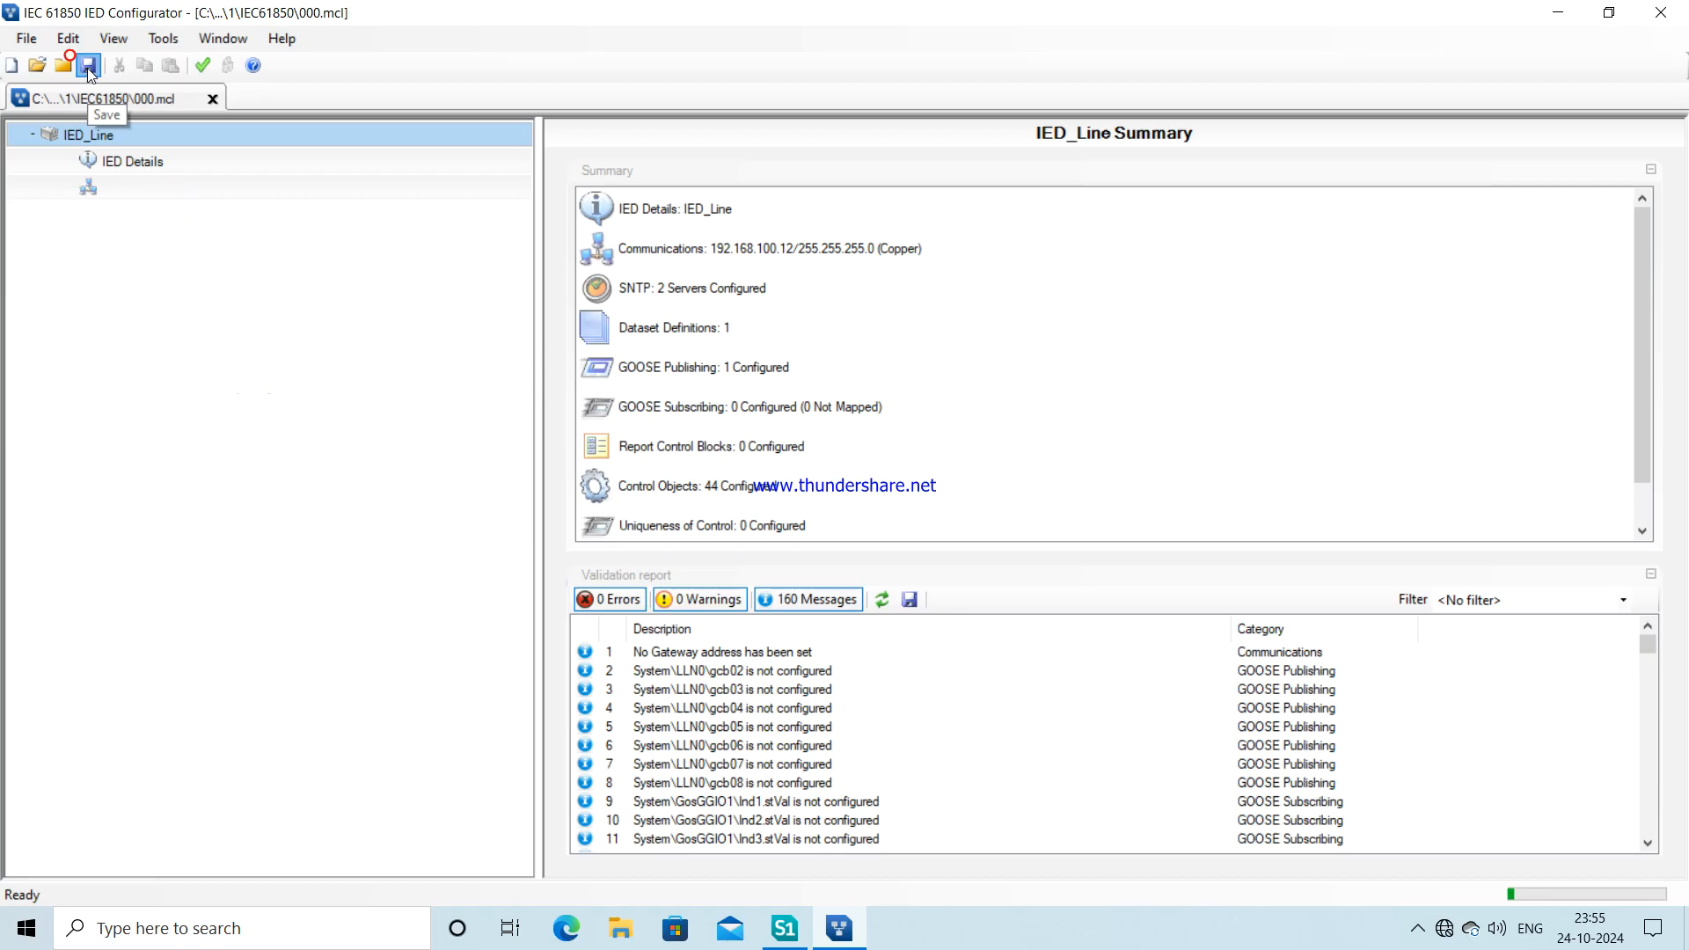
- Start an export of the IED_Line configuration to SCL and choose IED Configuration Description Files (ICD) as the file type
click(171, 44)
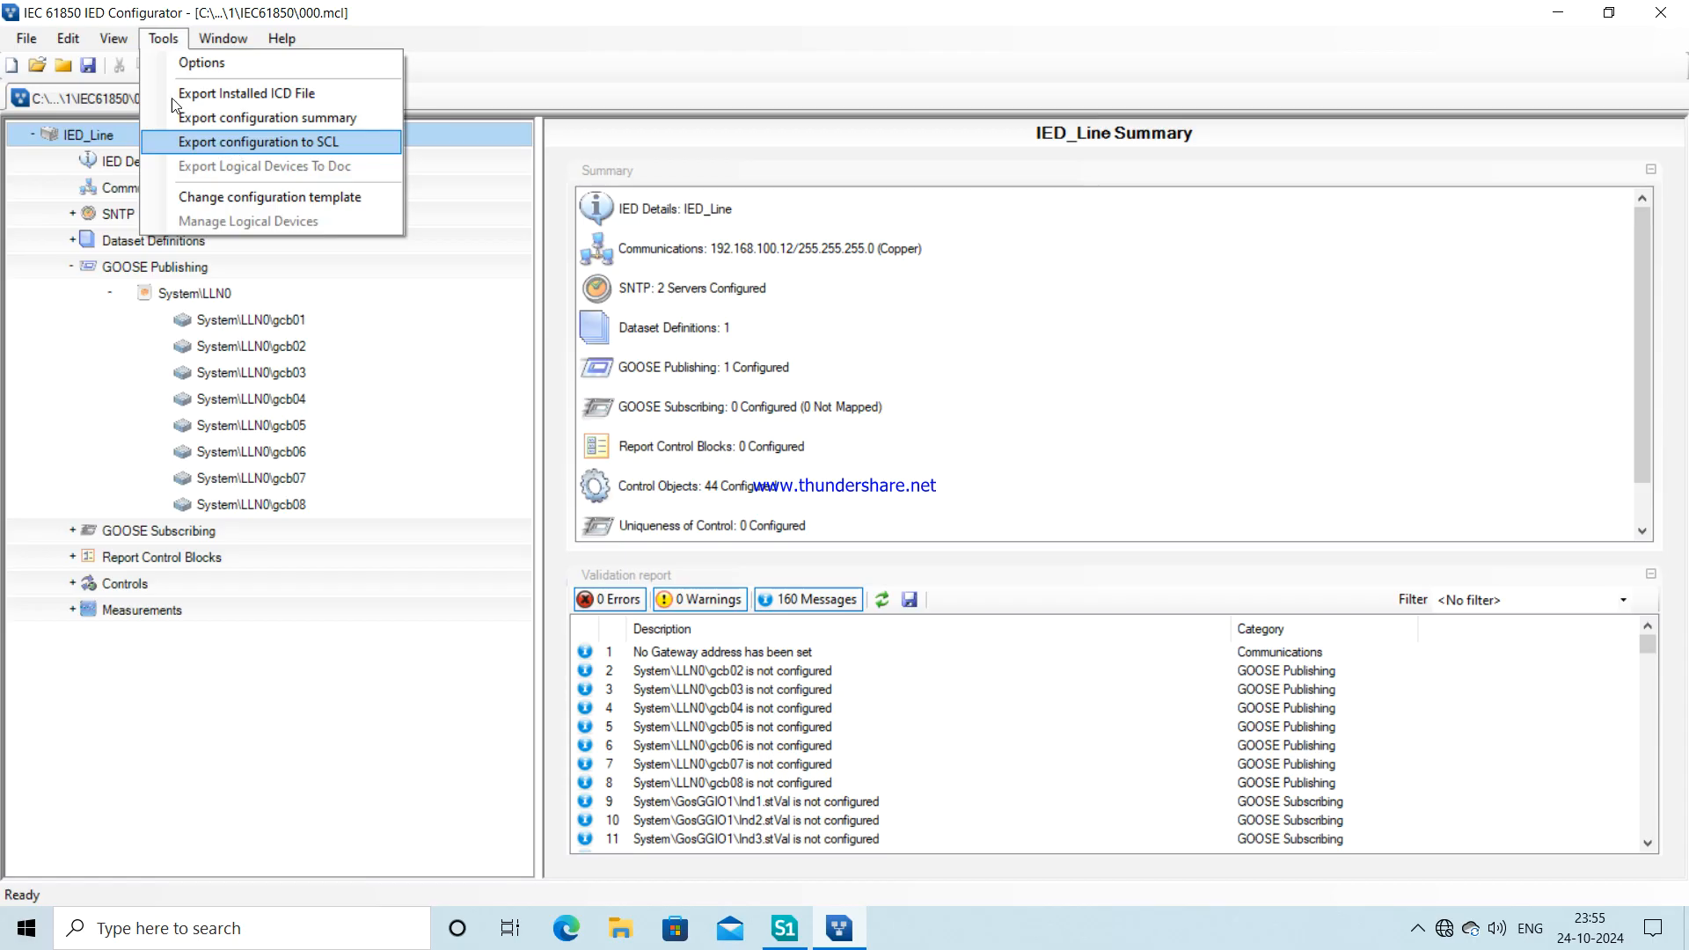
mouse_move(72, 44)
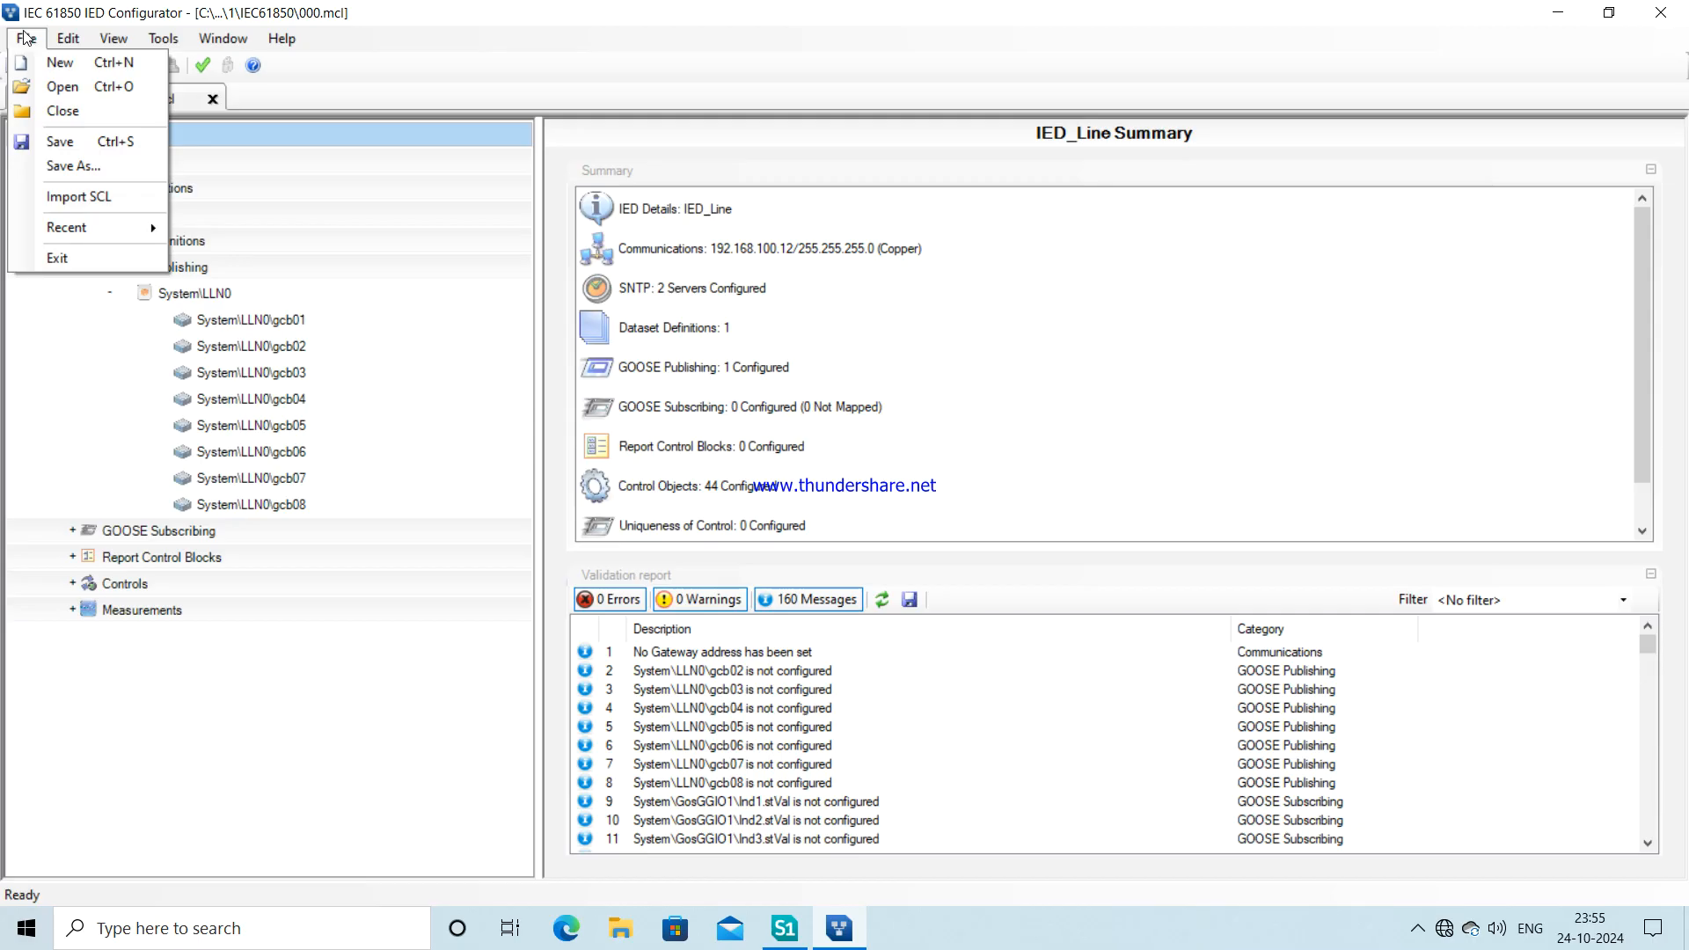
mouse_move(161, 44)
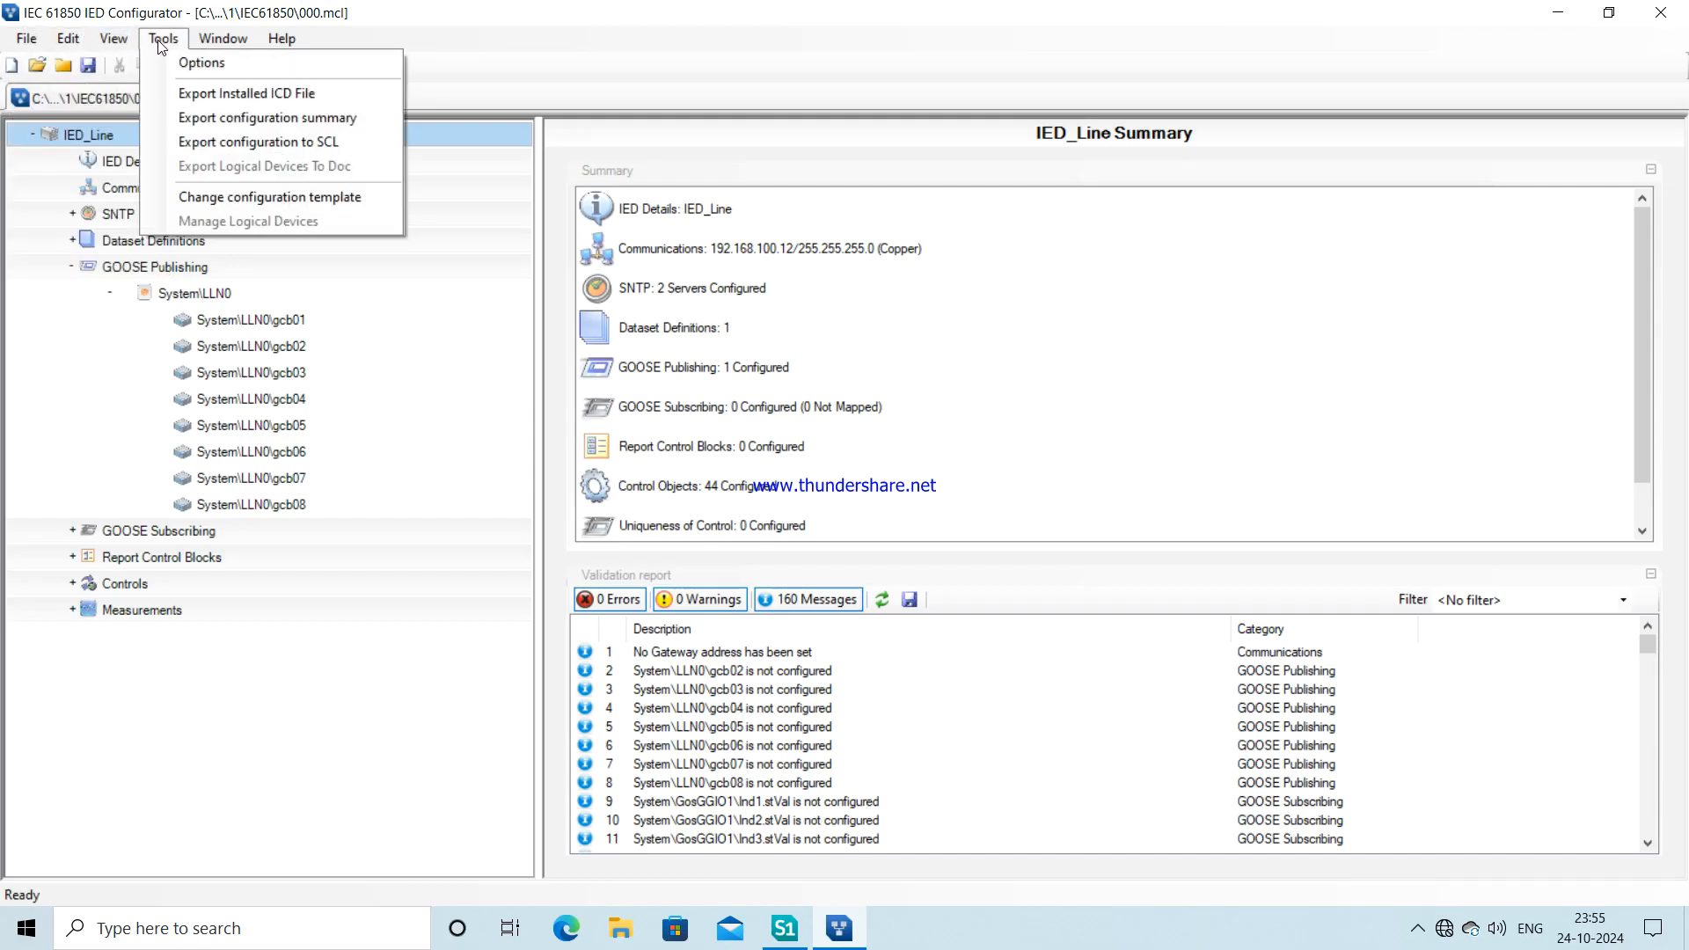
click(223, 142)
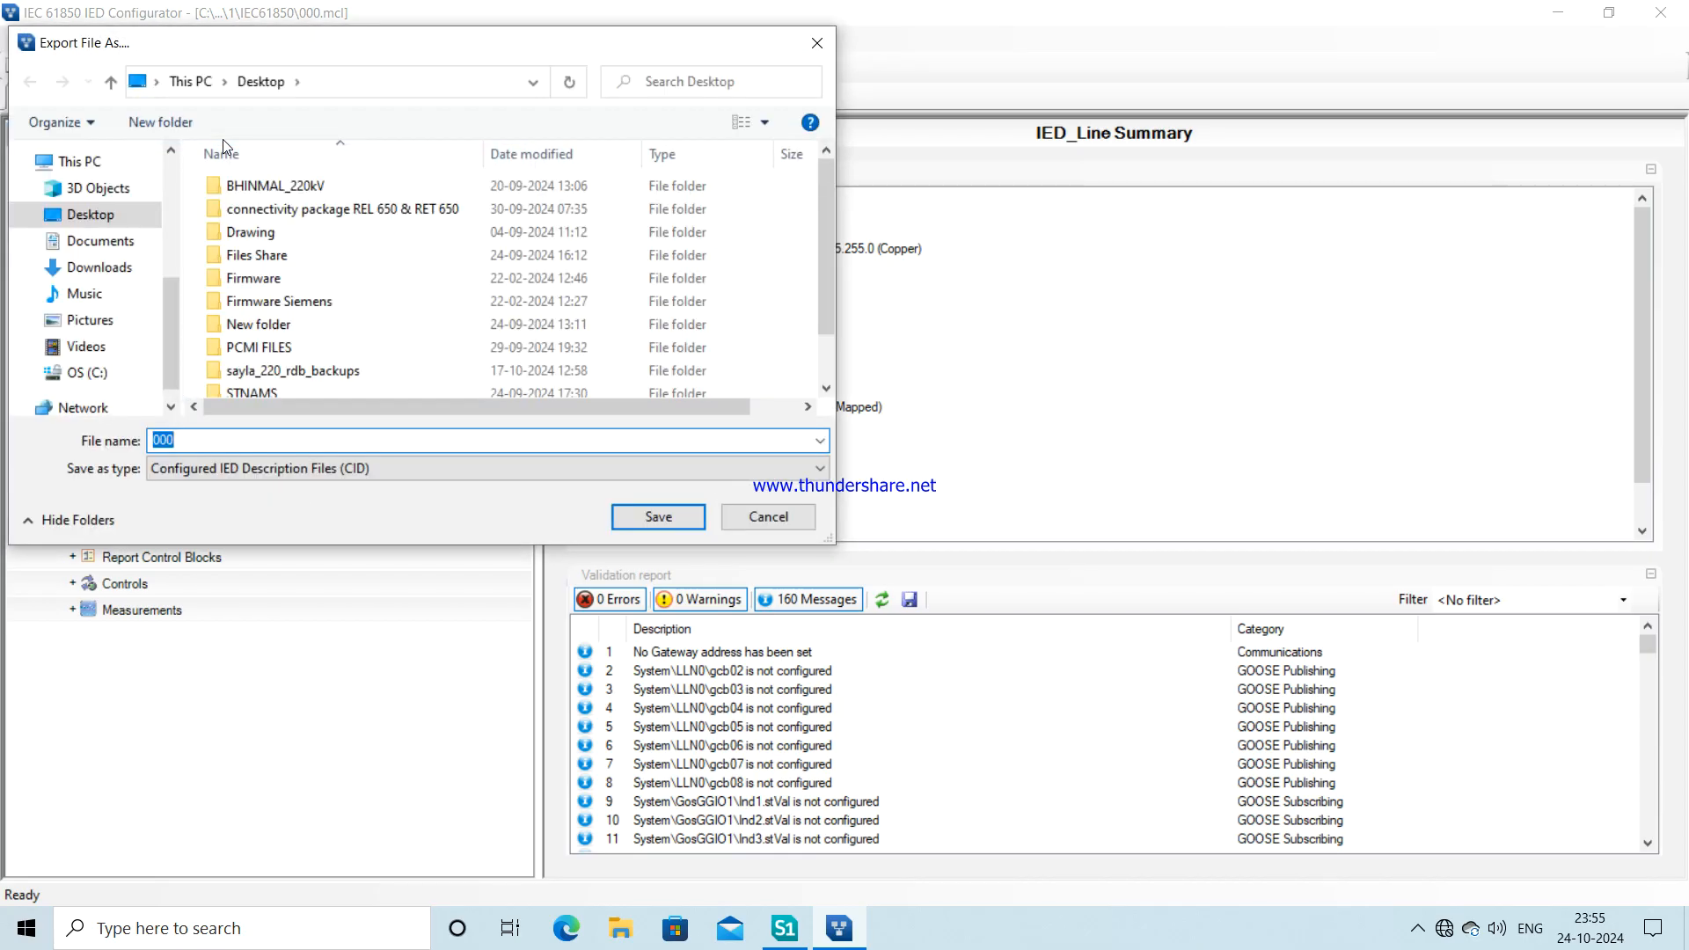
click(397, 474)
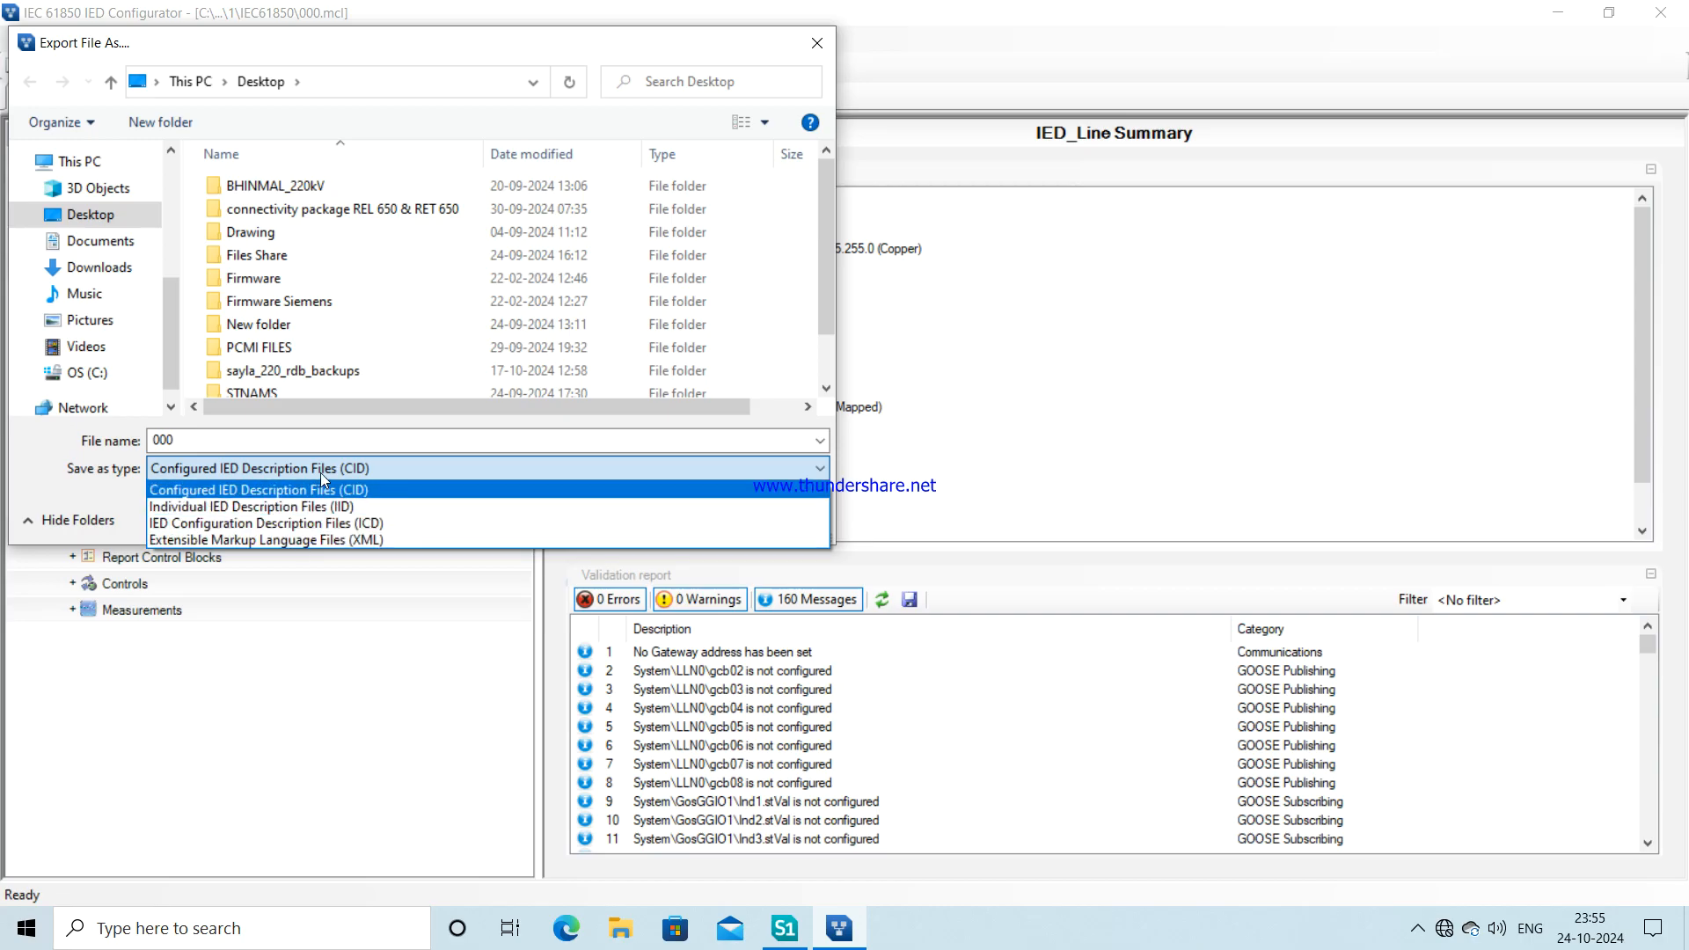
click(303, 525)
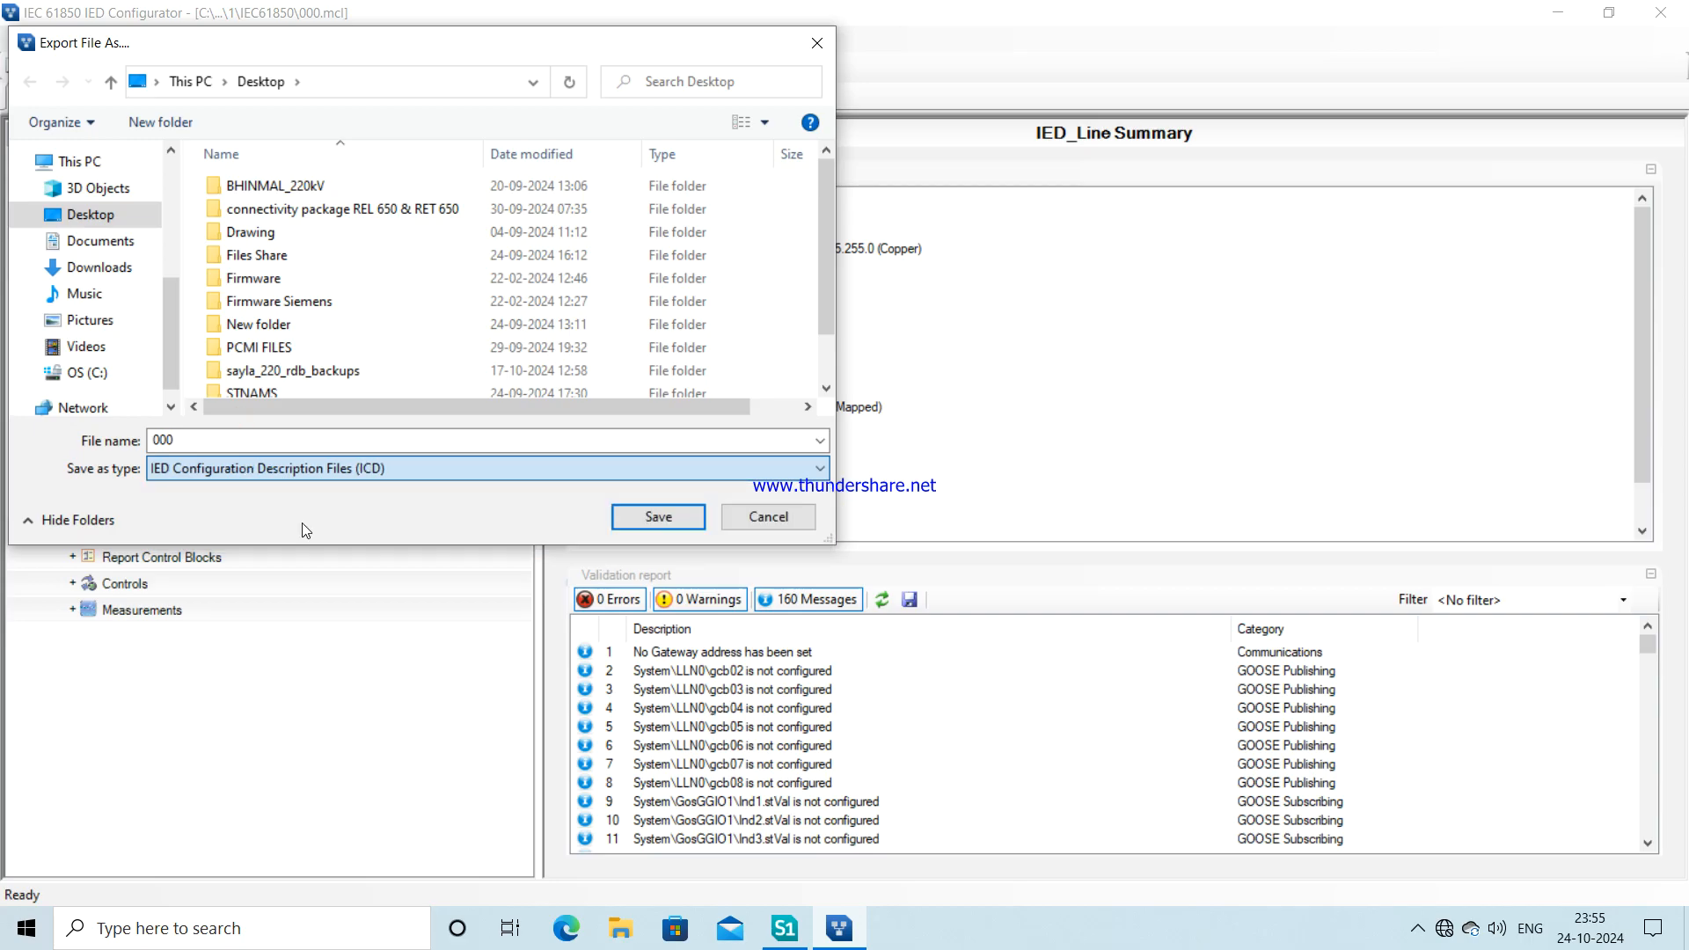
- Name the export file IED_Line, save it to the Desktop, and accept SCL schema version V1.7
double_click(244, 440)
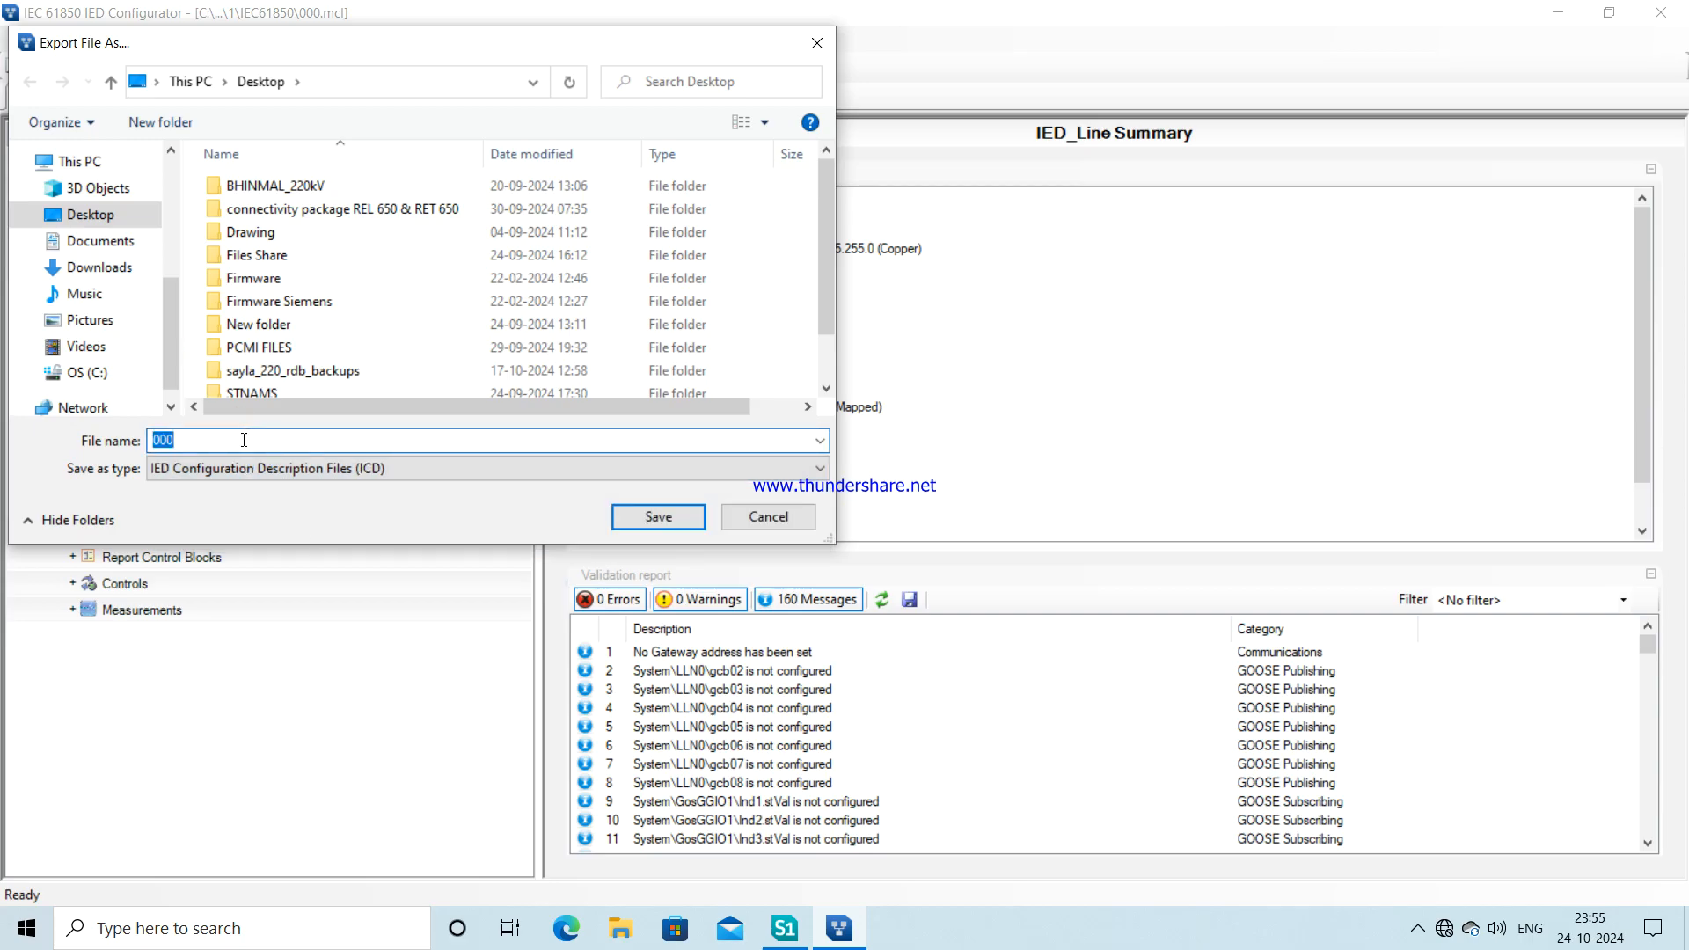
text(IED_Linw)
key(BackSpace)
text(e)
click(94, 214)
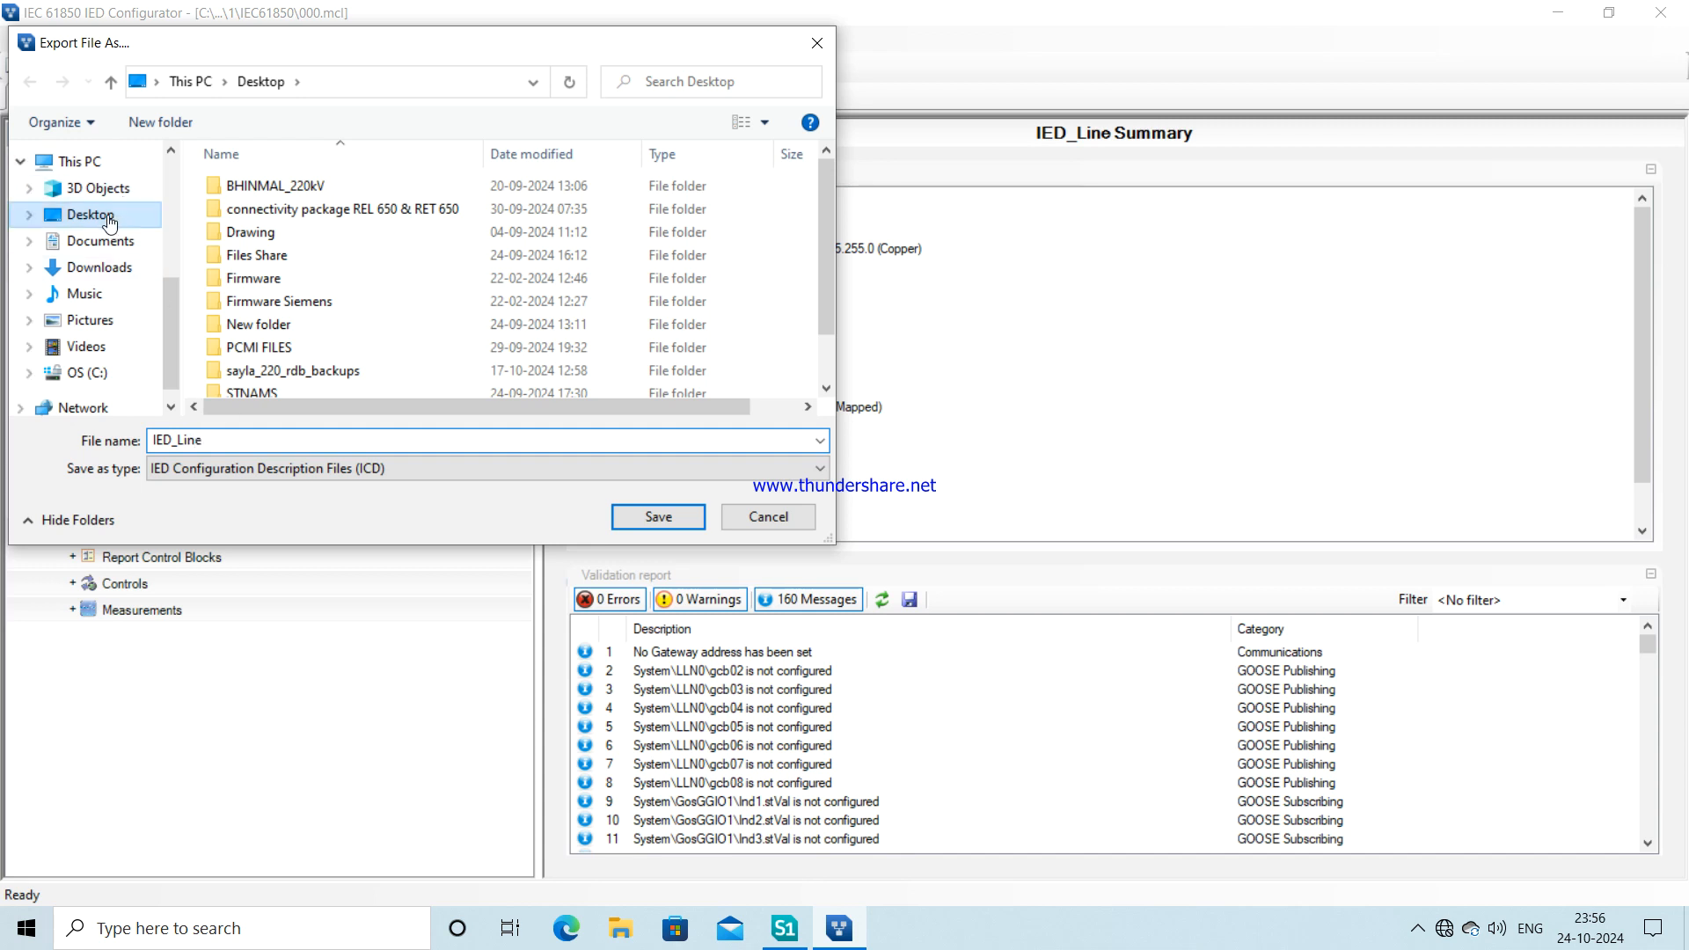
click(670, 521)
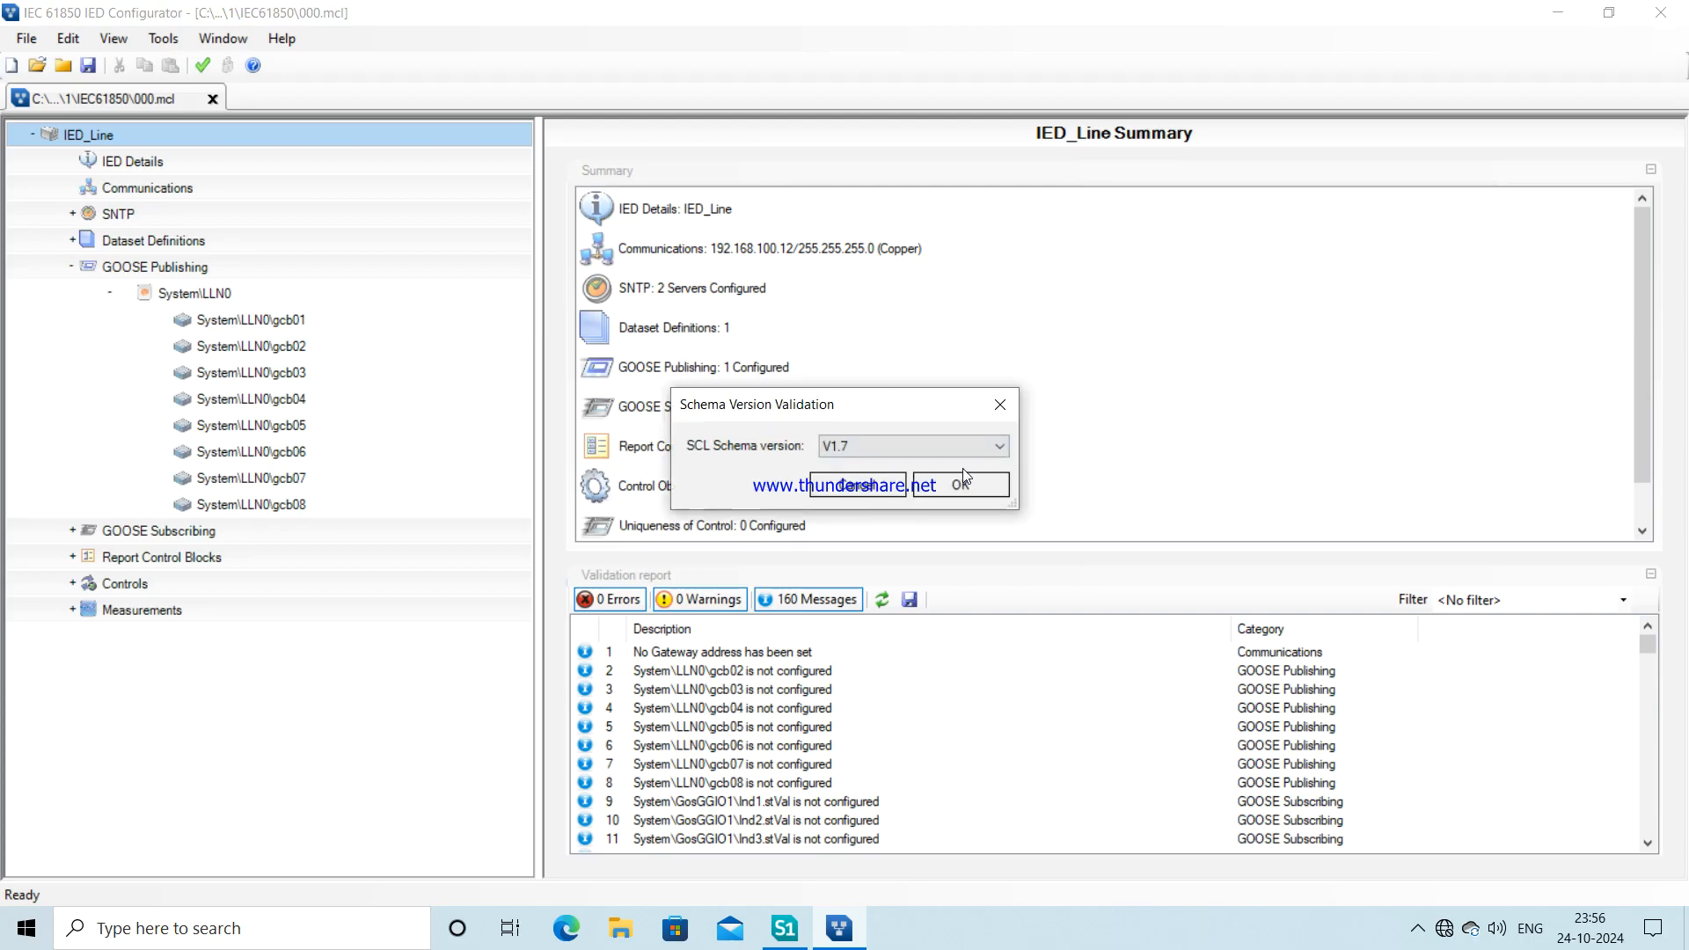
click(960, 487)
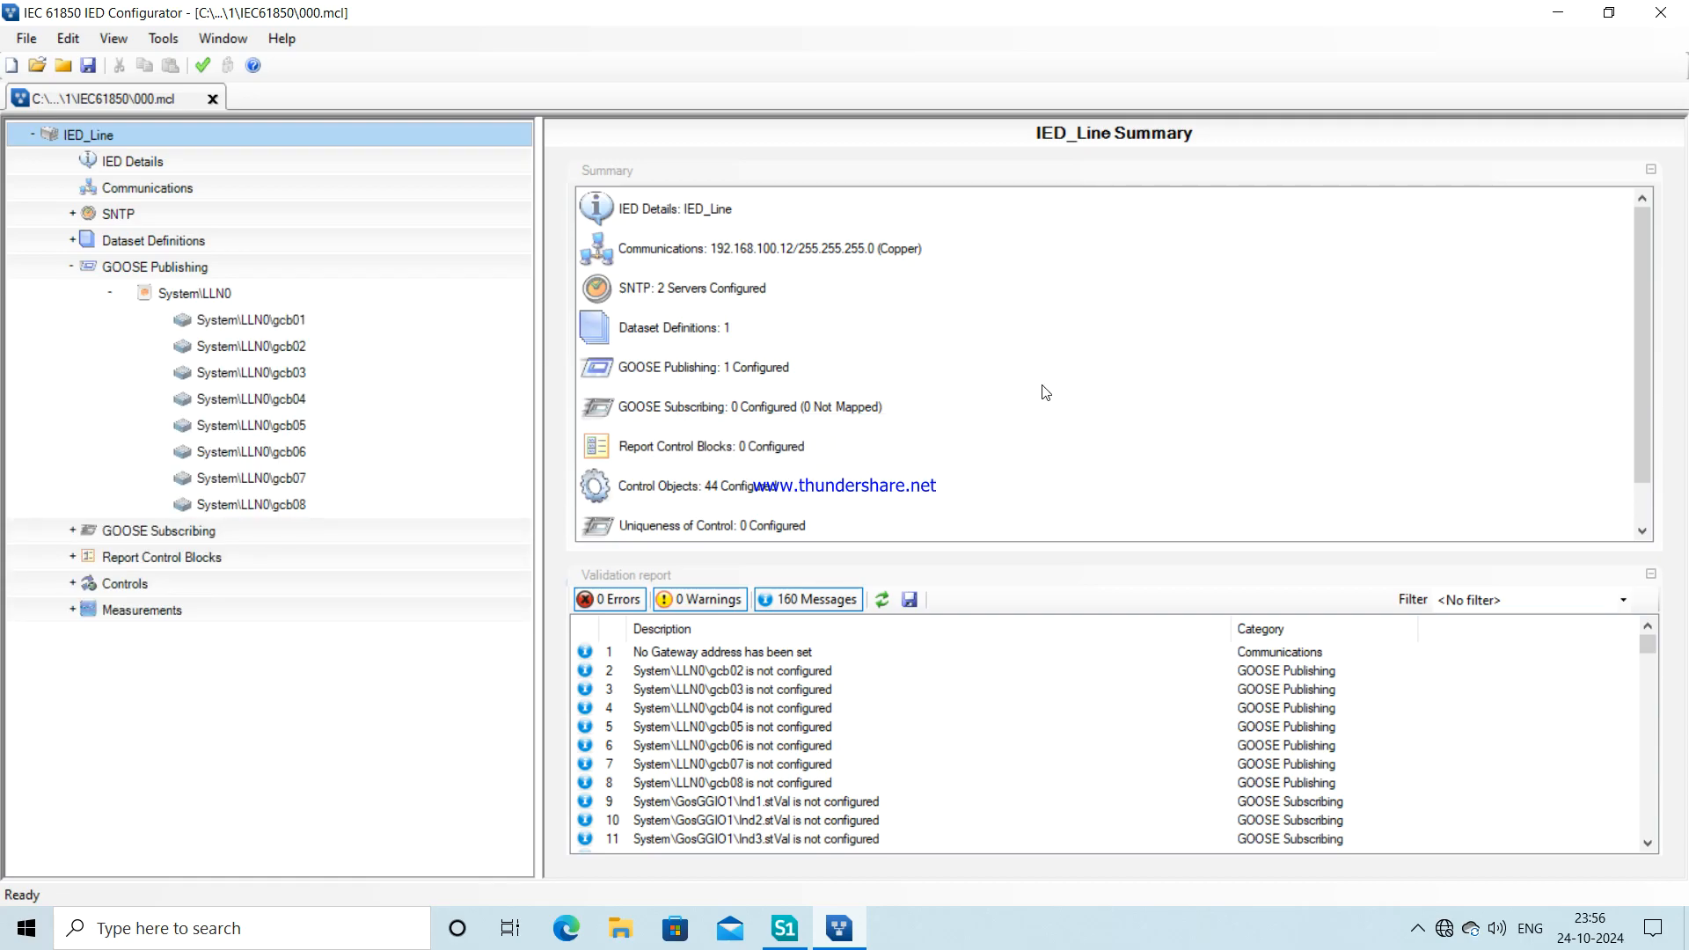
- Close the IED Configurator, return to MiCOM S1 Agile, and collapse the P442_220 KV Incoming Line device with its folders
click(1665, 25)
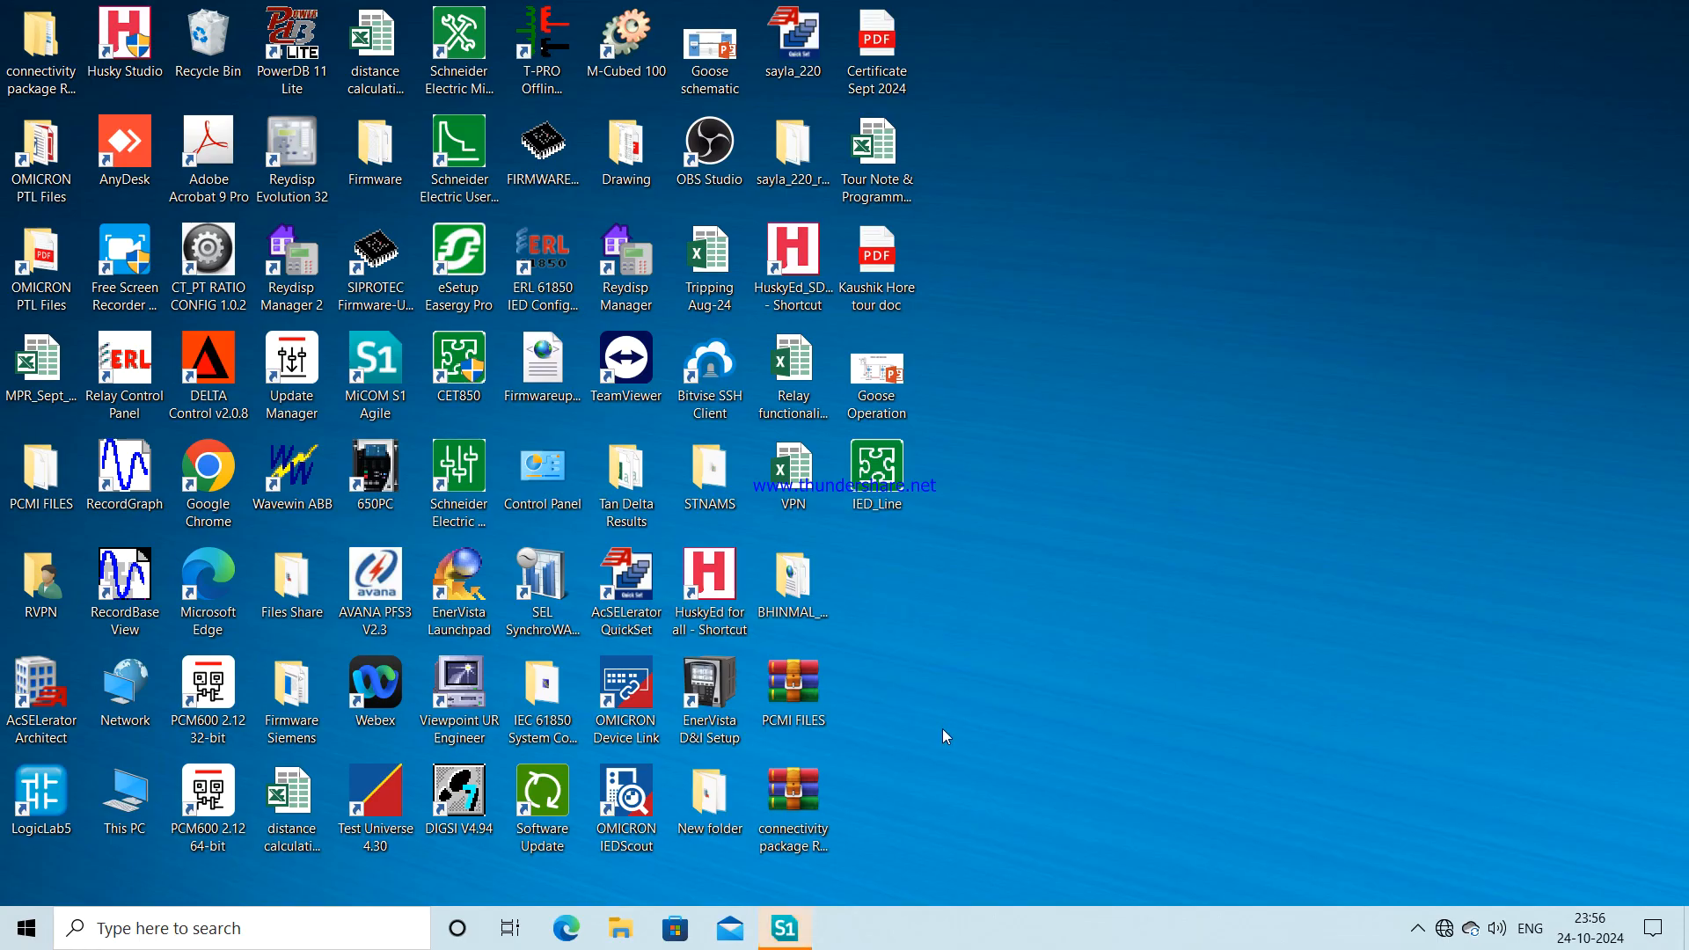
click(786, 938)
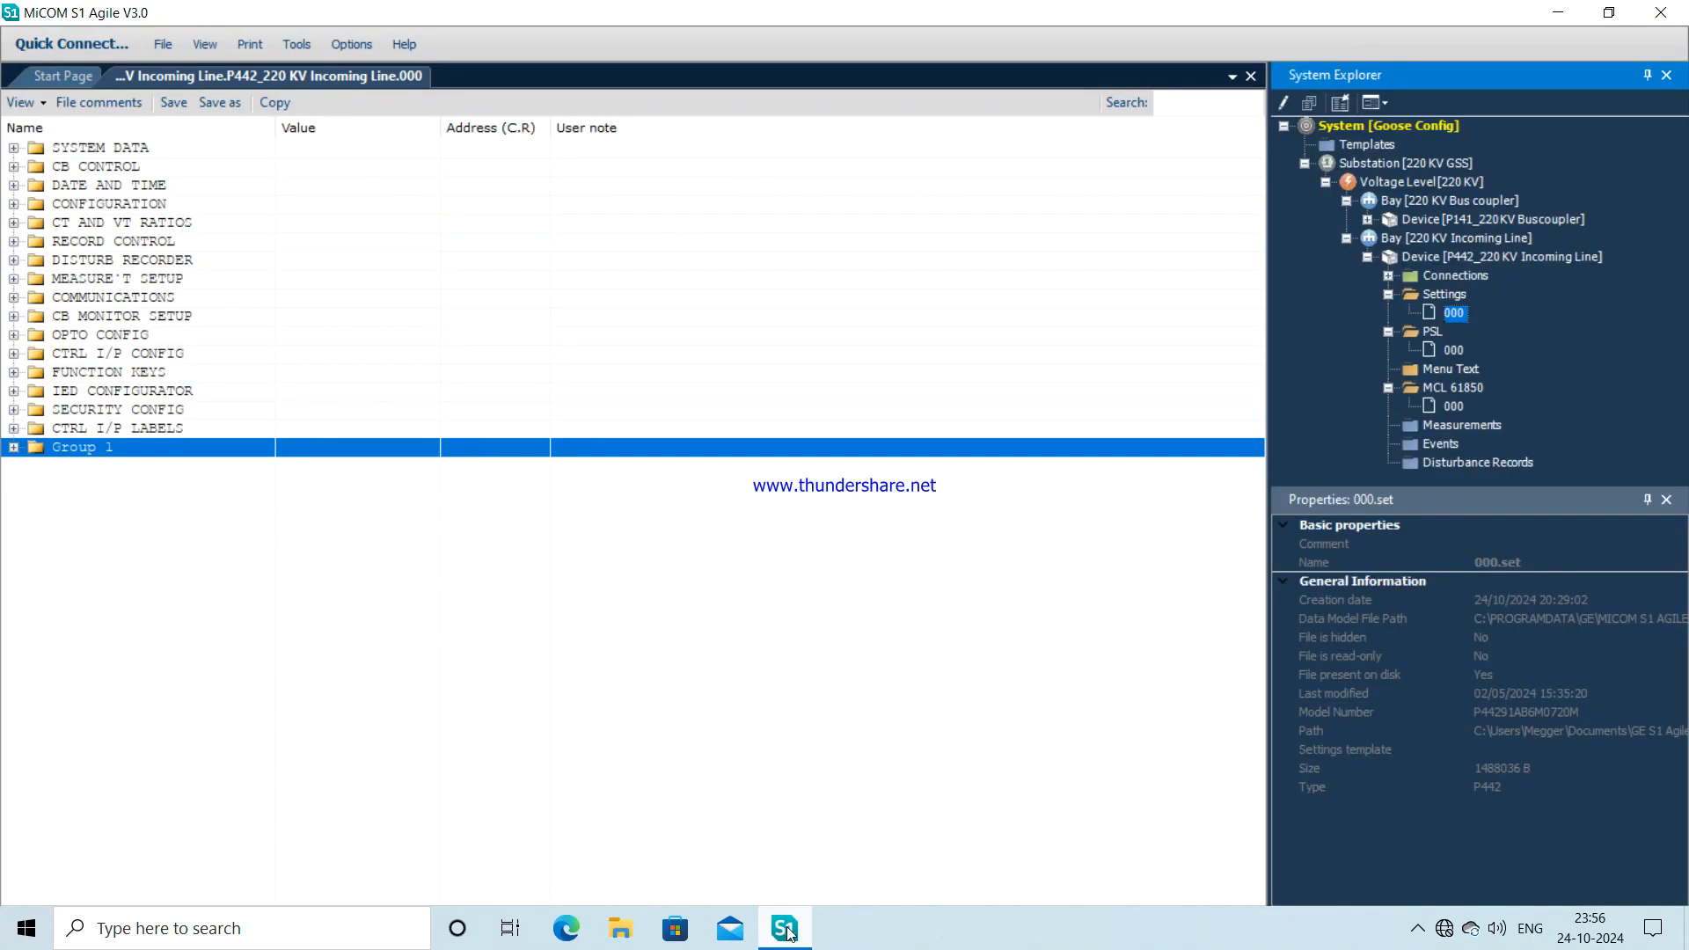
click(1453, 406)
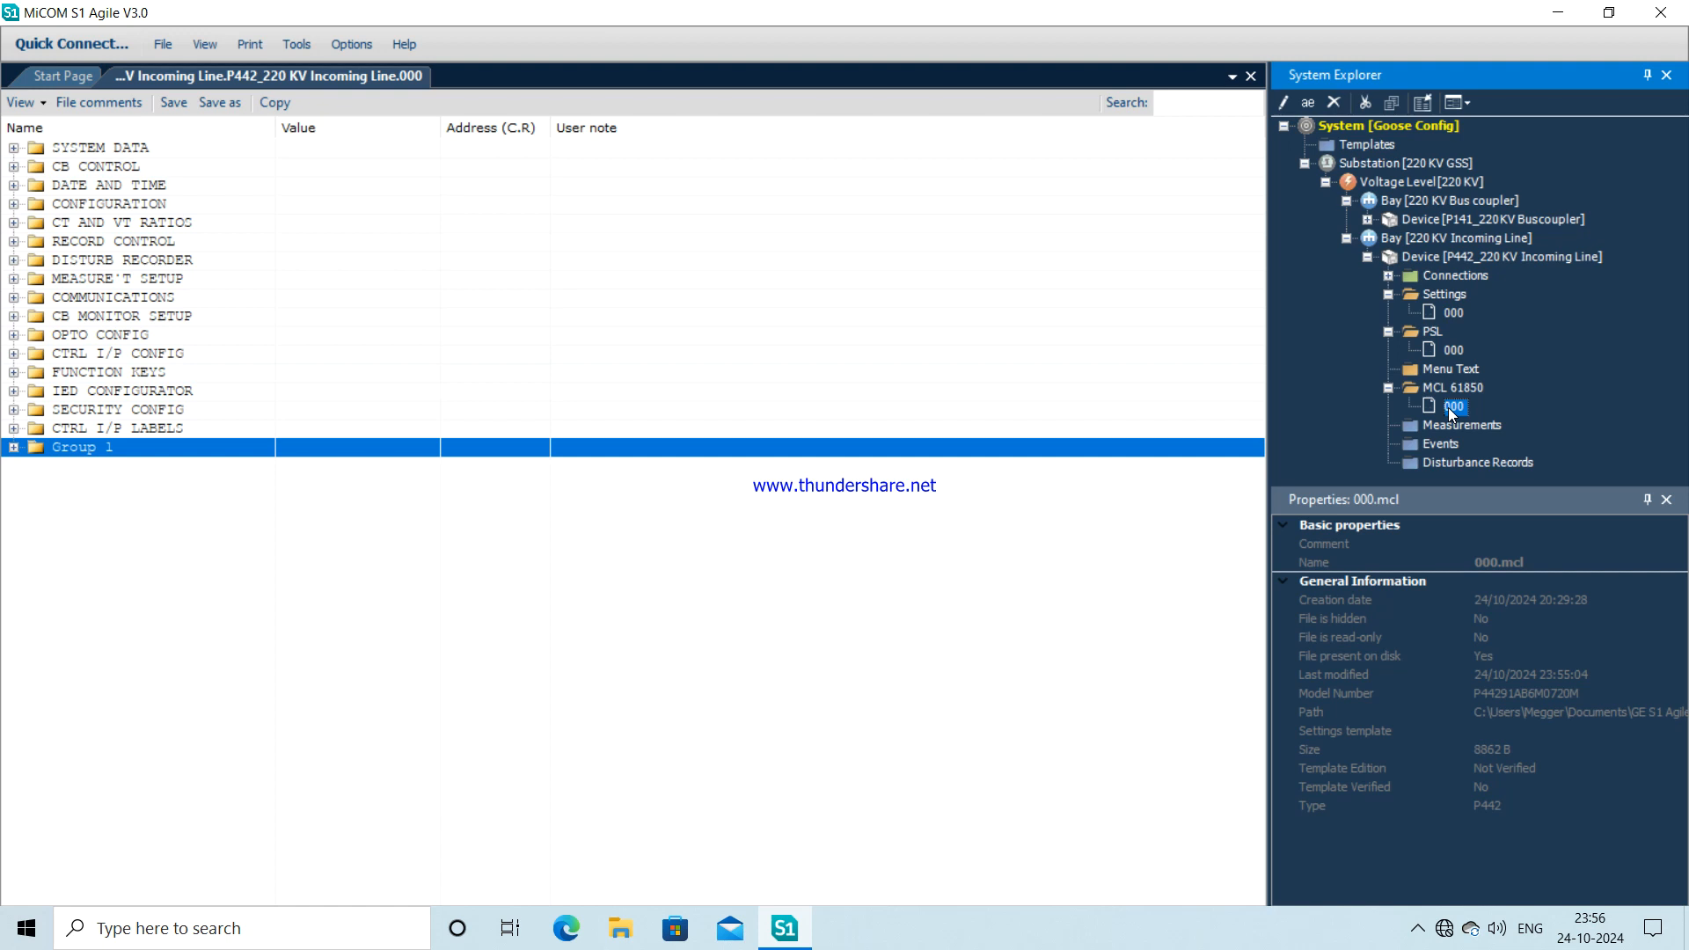
click(1388, 294)
click(1388, 312)
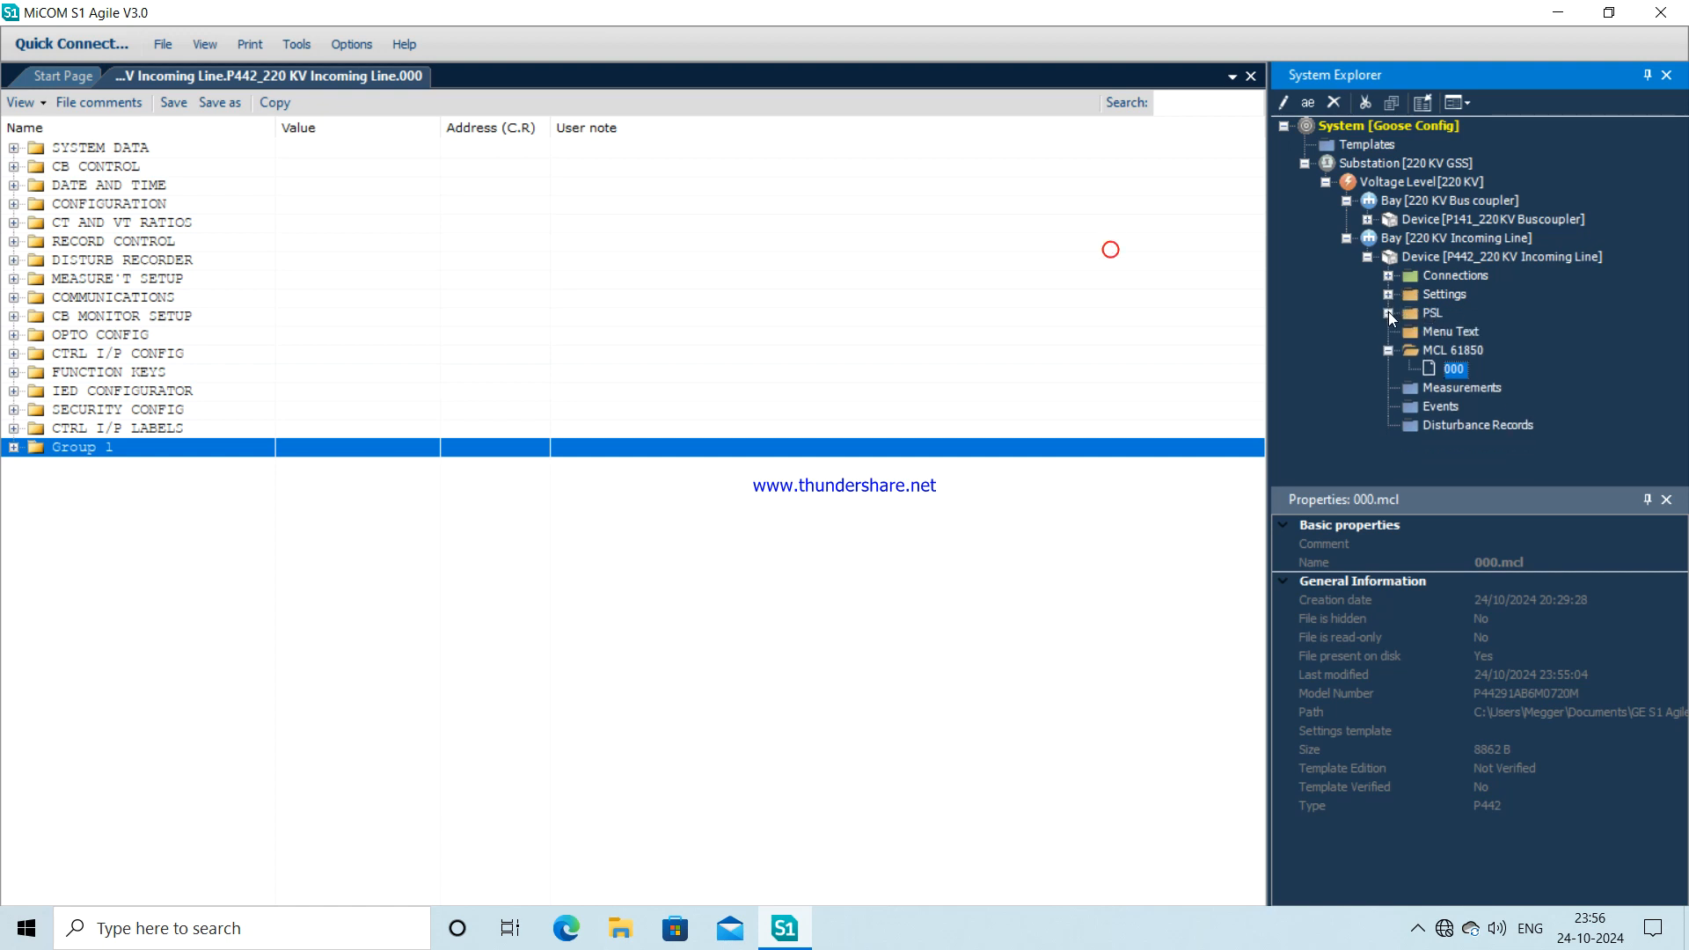
click(1390, 349)
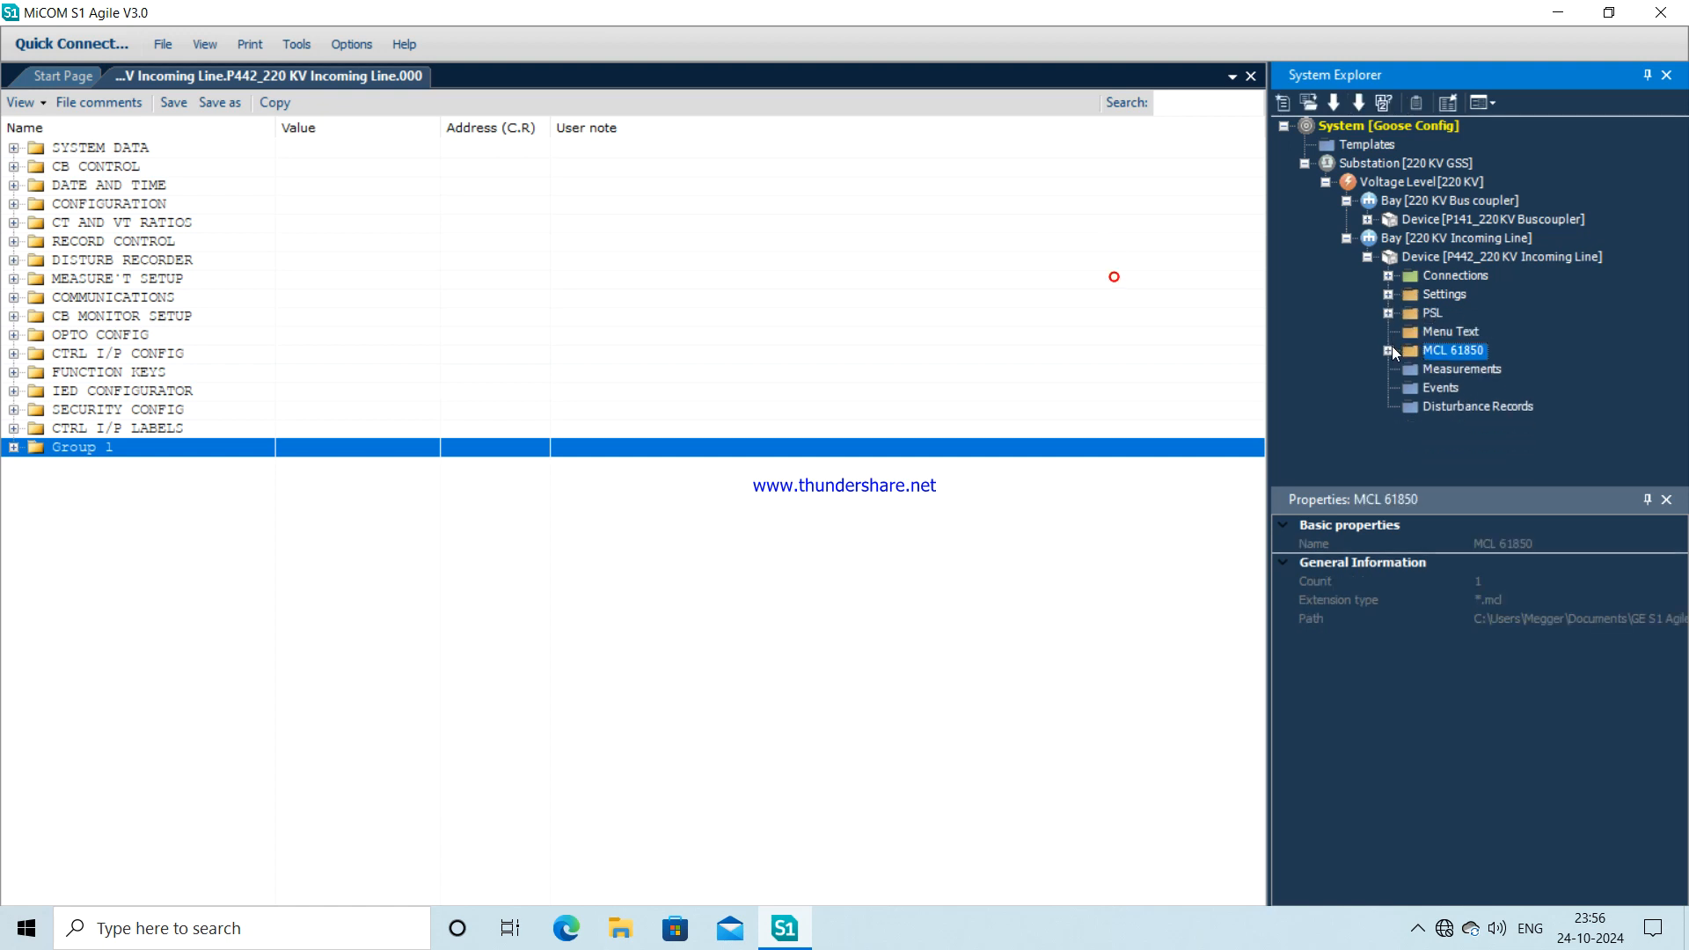
click(1367, 258)
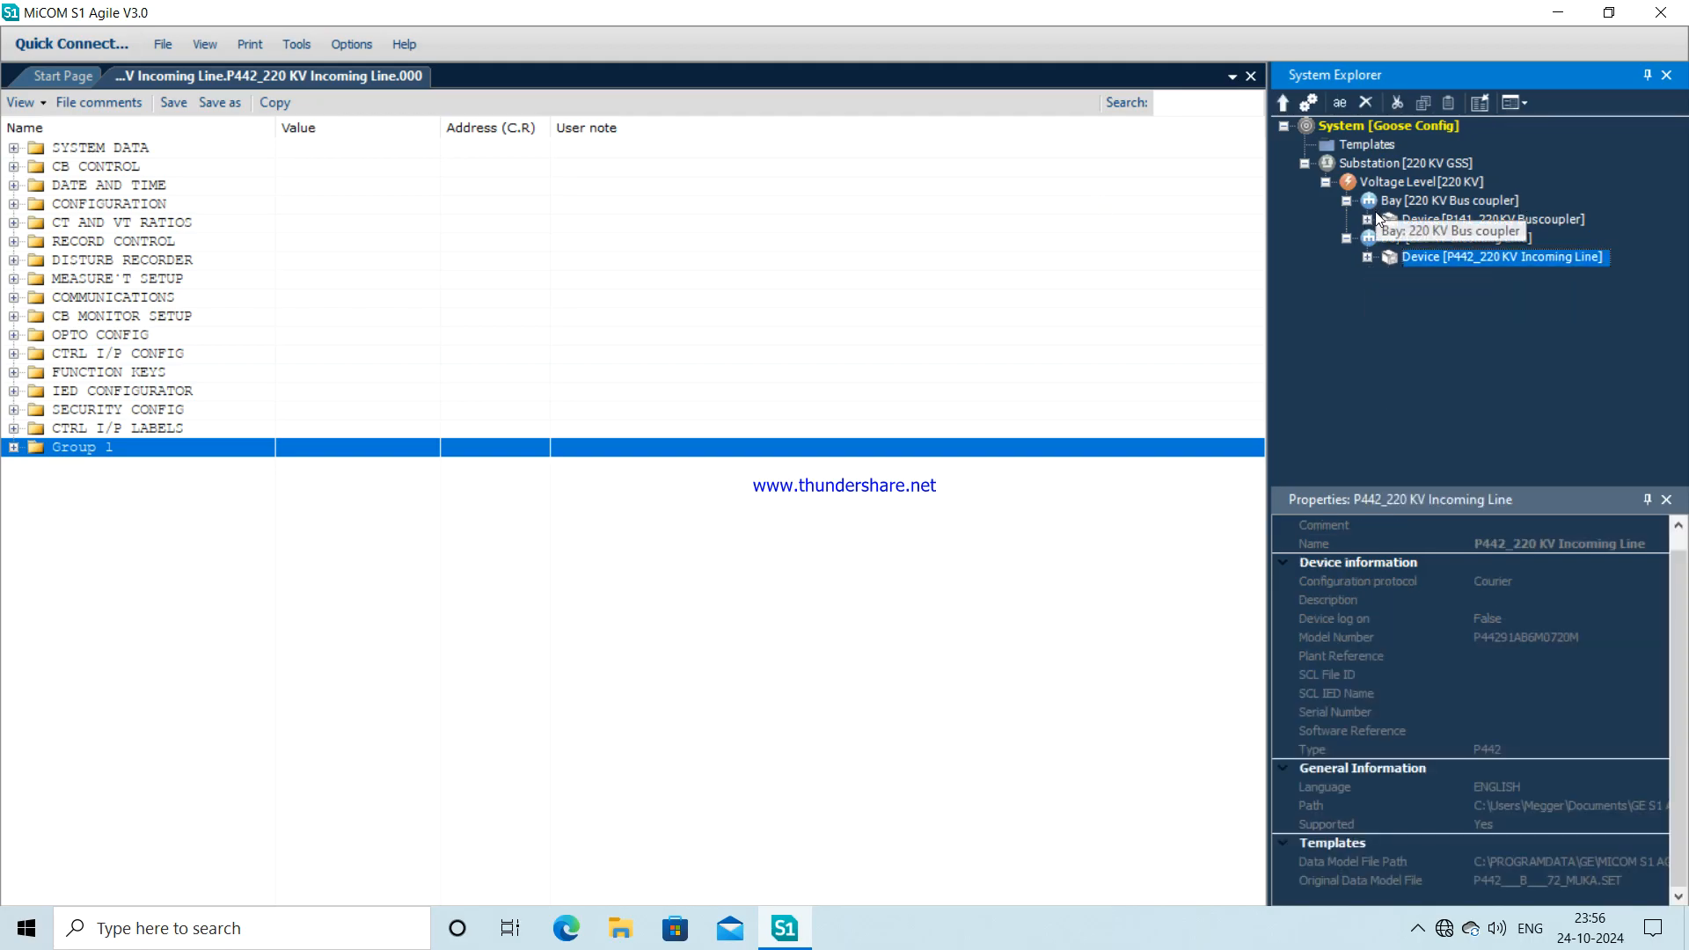
- Open the MCL 61850 file 000 of the P141_220KV Buscoupler device in the IED Configurator and enter manual editing mode
click(1372, 218)
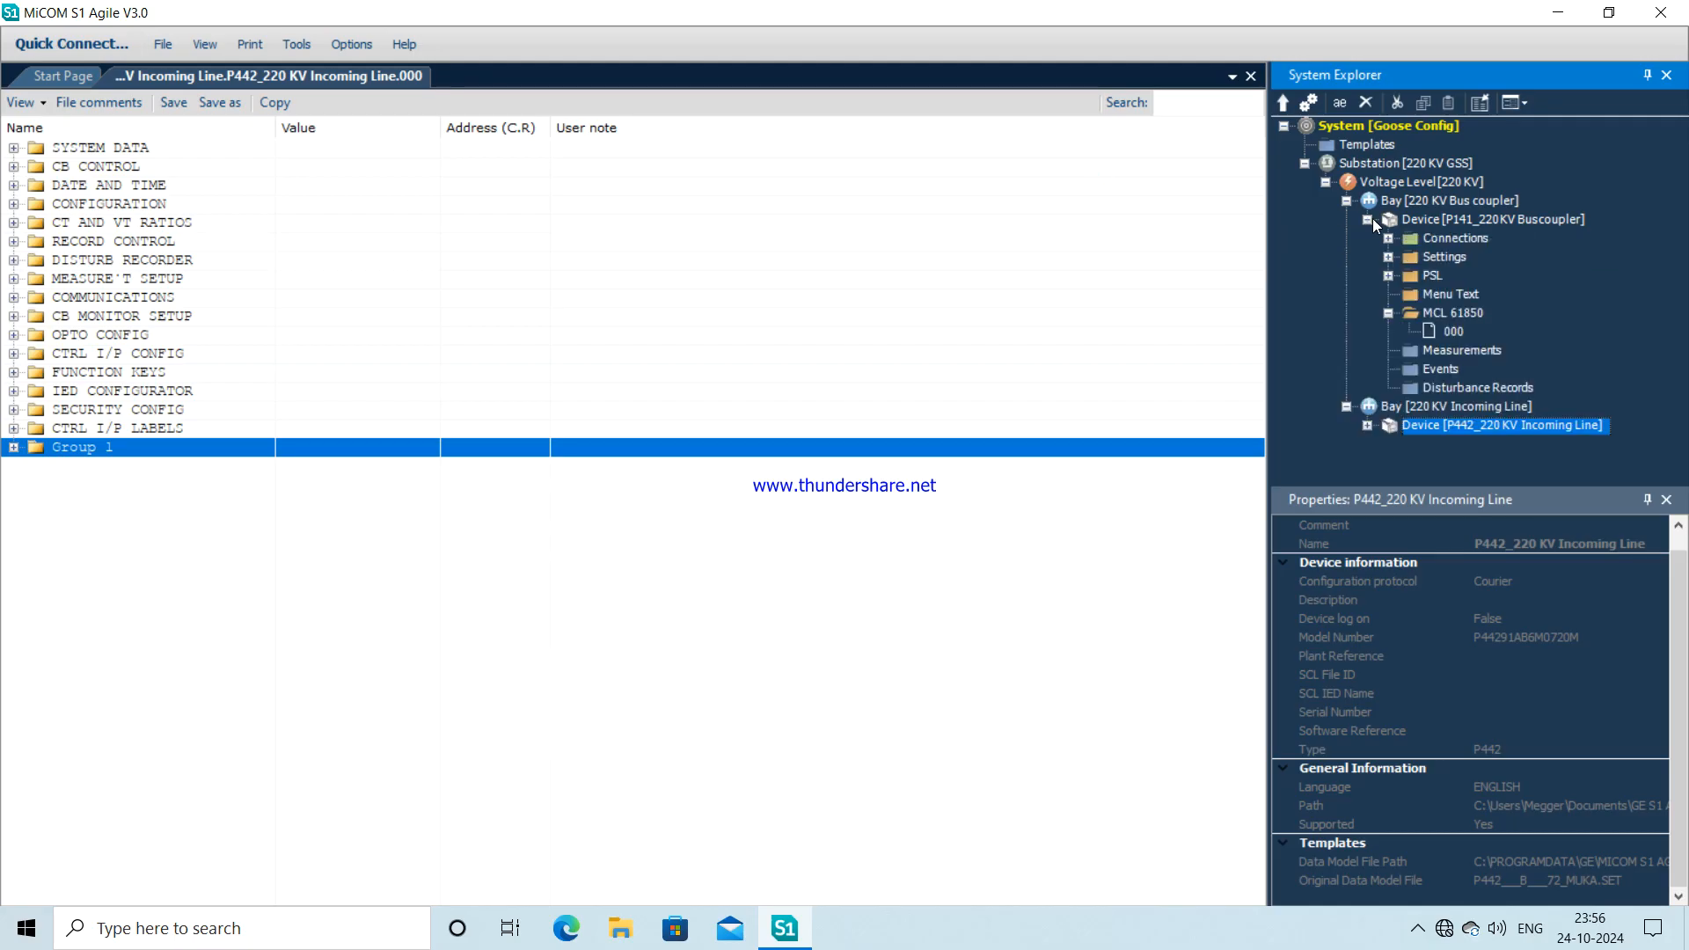
double_click(1447, 331)
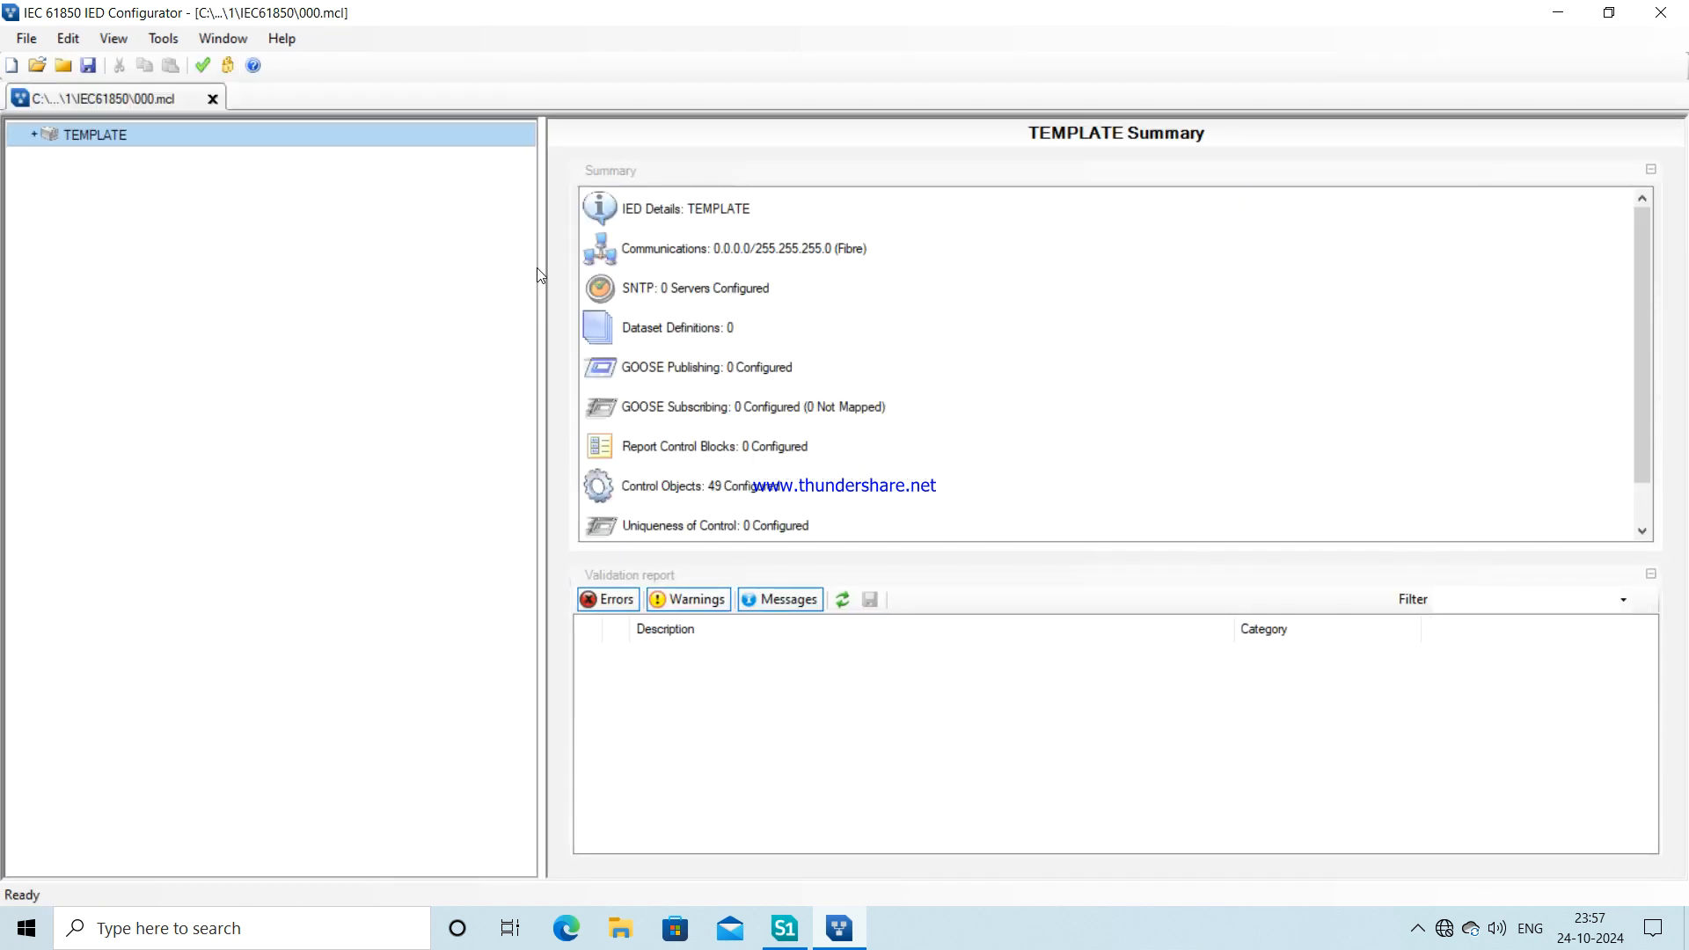
click(227, 67)
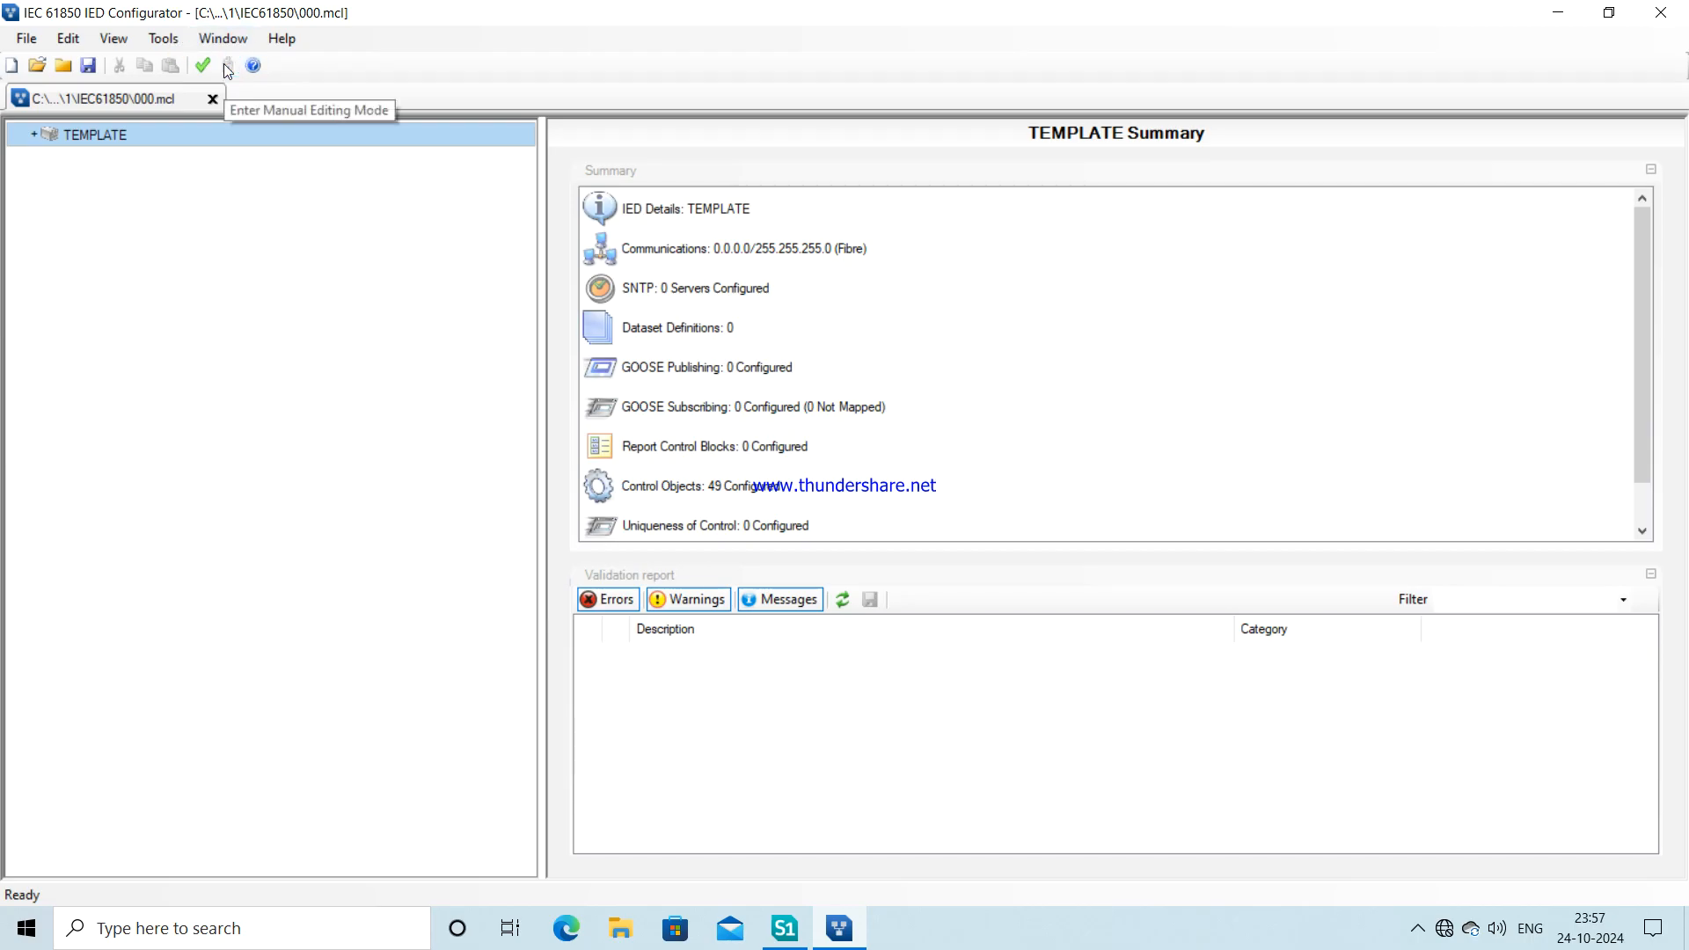
- Rename the IED from TEMPLATE to IED_BC in the IED details
click(33, 134)
click(129, 164)
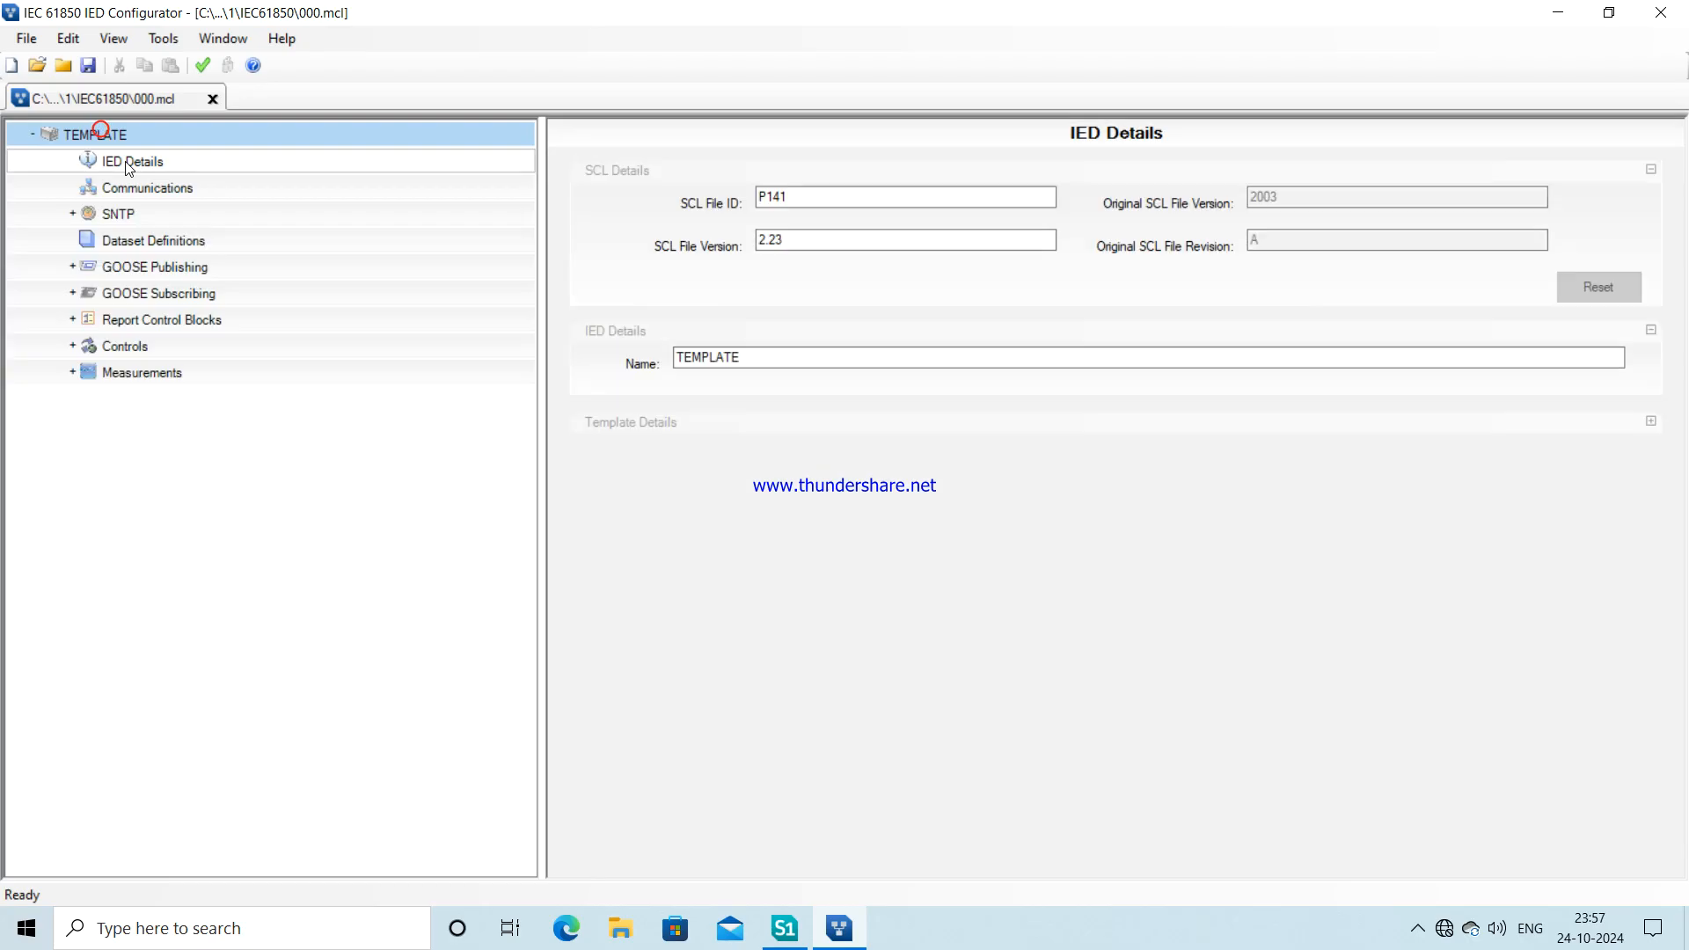
click(750, 361)
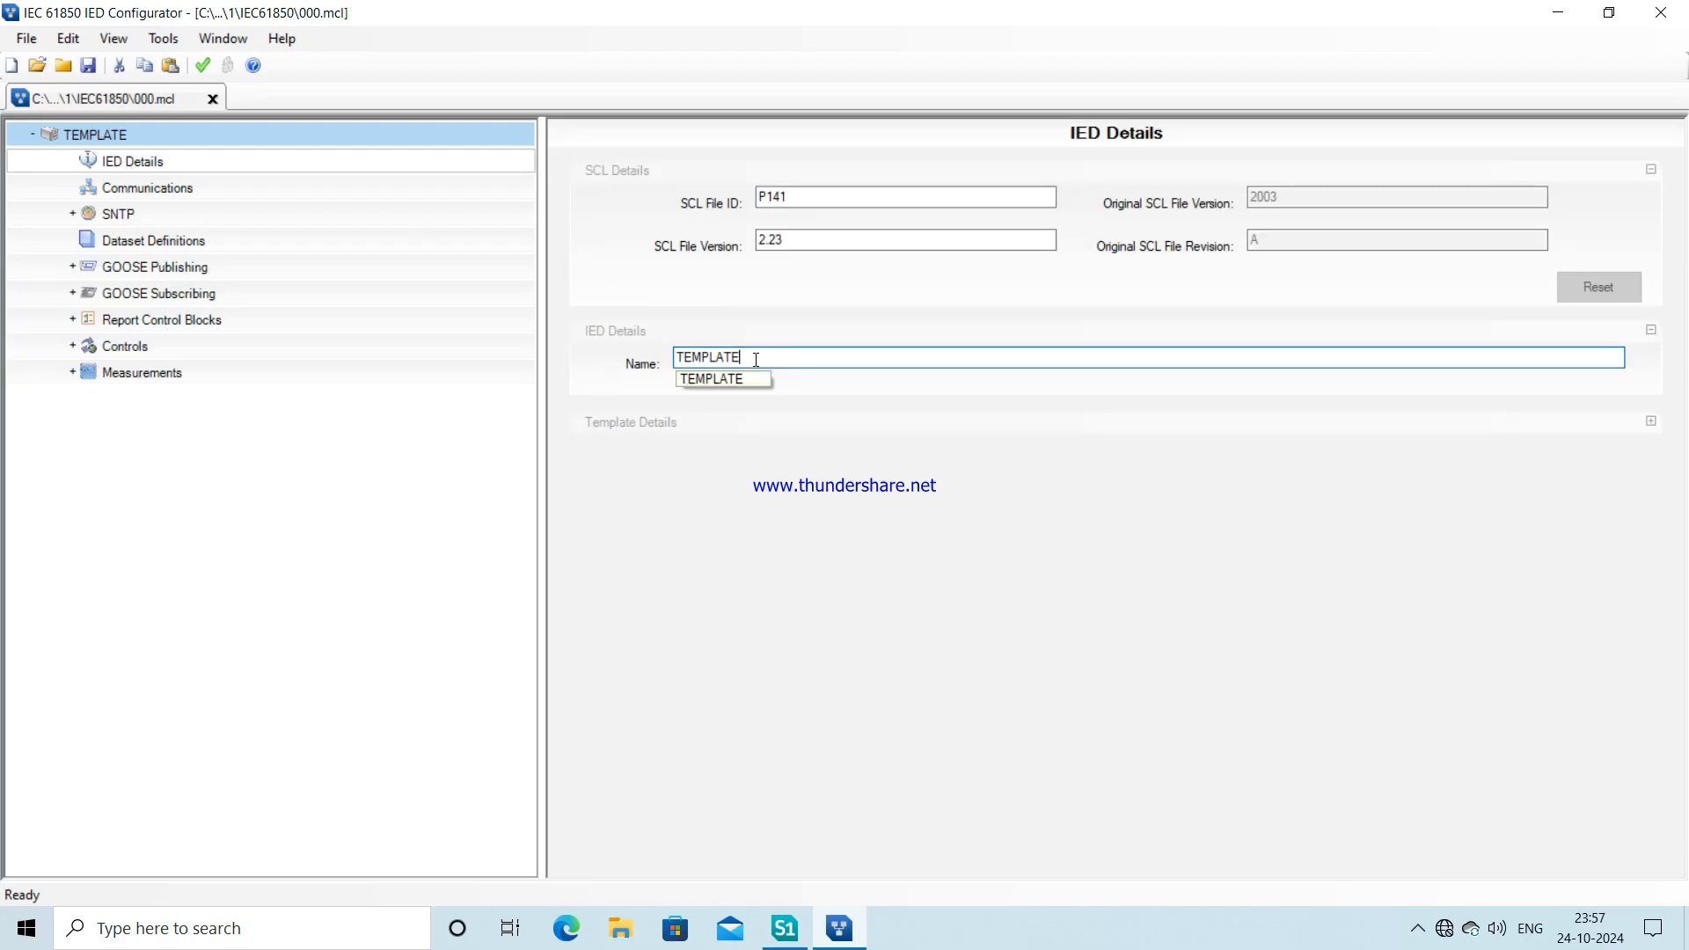
key(BackSpace)
key(BackSpace)
key(BackSpace)
key(BackSpace)
key(BackSpace)
key(BackSpace)
key(BackSpace)
key(BackSpace)
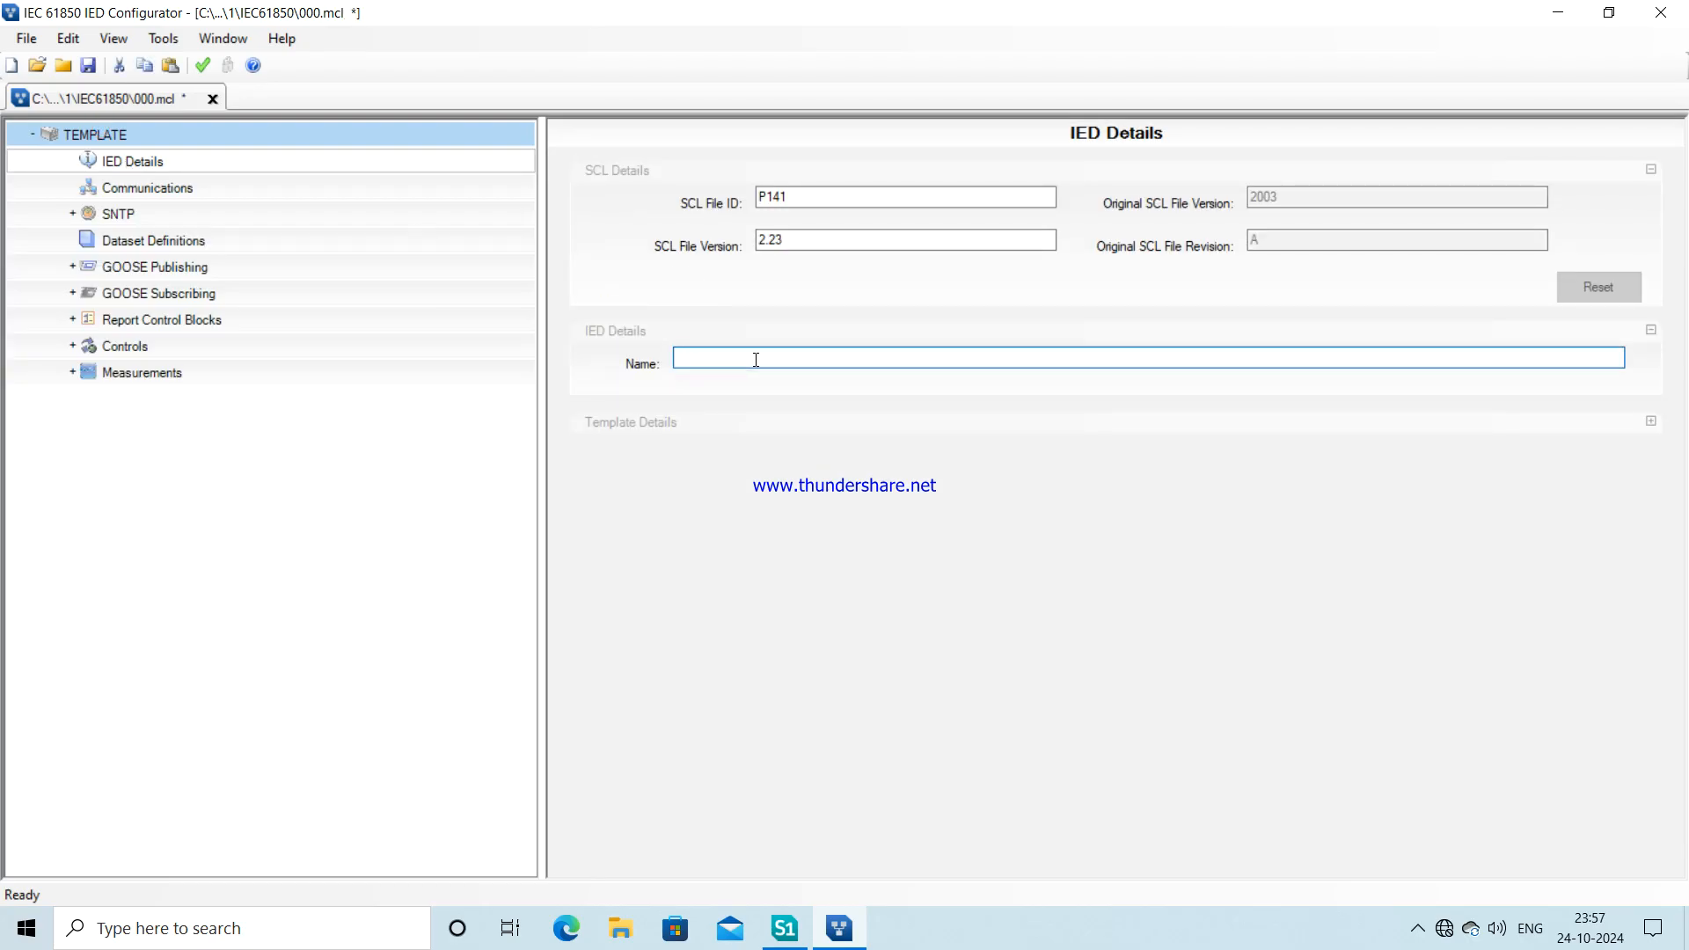
text(IED_BC)
- Set the IP address of IED_BC to 192.168.100.10 and its media to Single Copper or Redundant (Fibre or Copper)
click(141, 188)
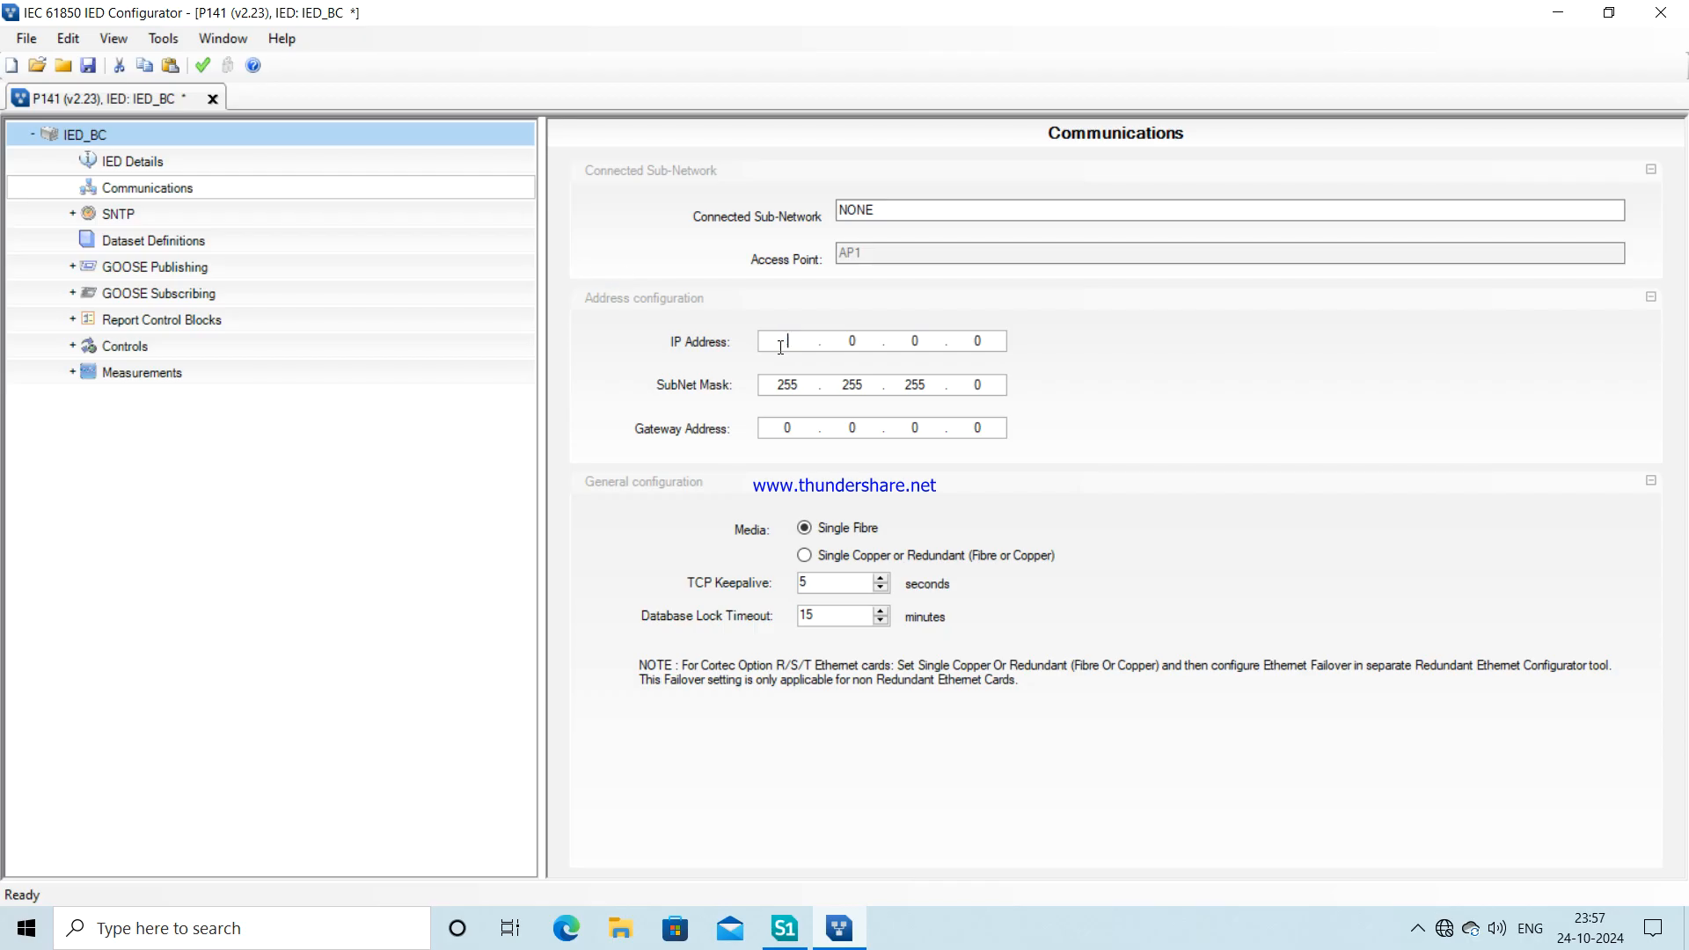
text(192.168.100.10)
click(804, 555)
- Set the IP address of SNTP External Server 1 to 192.168.100.151 and of External Server 2 to 192.168.100.31
click(74, 217)
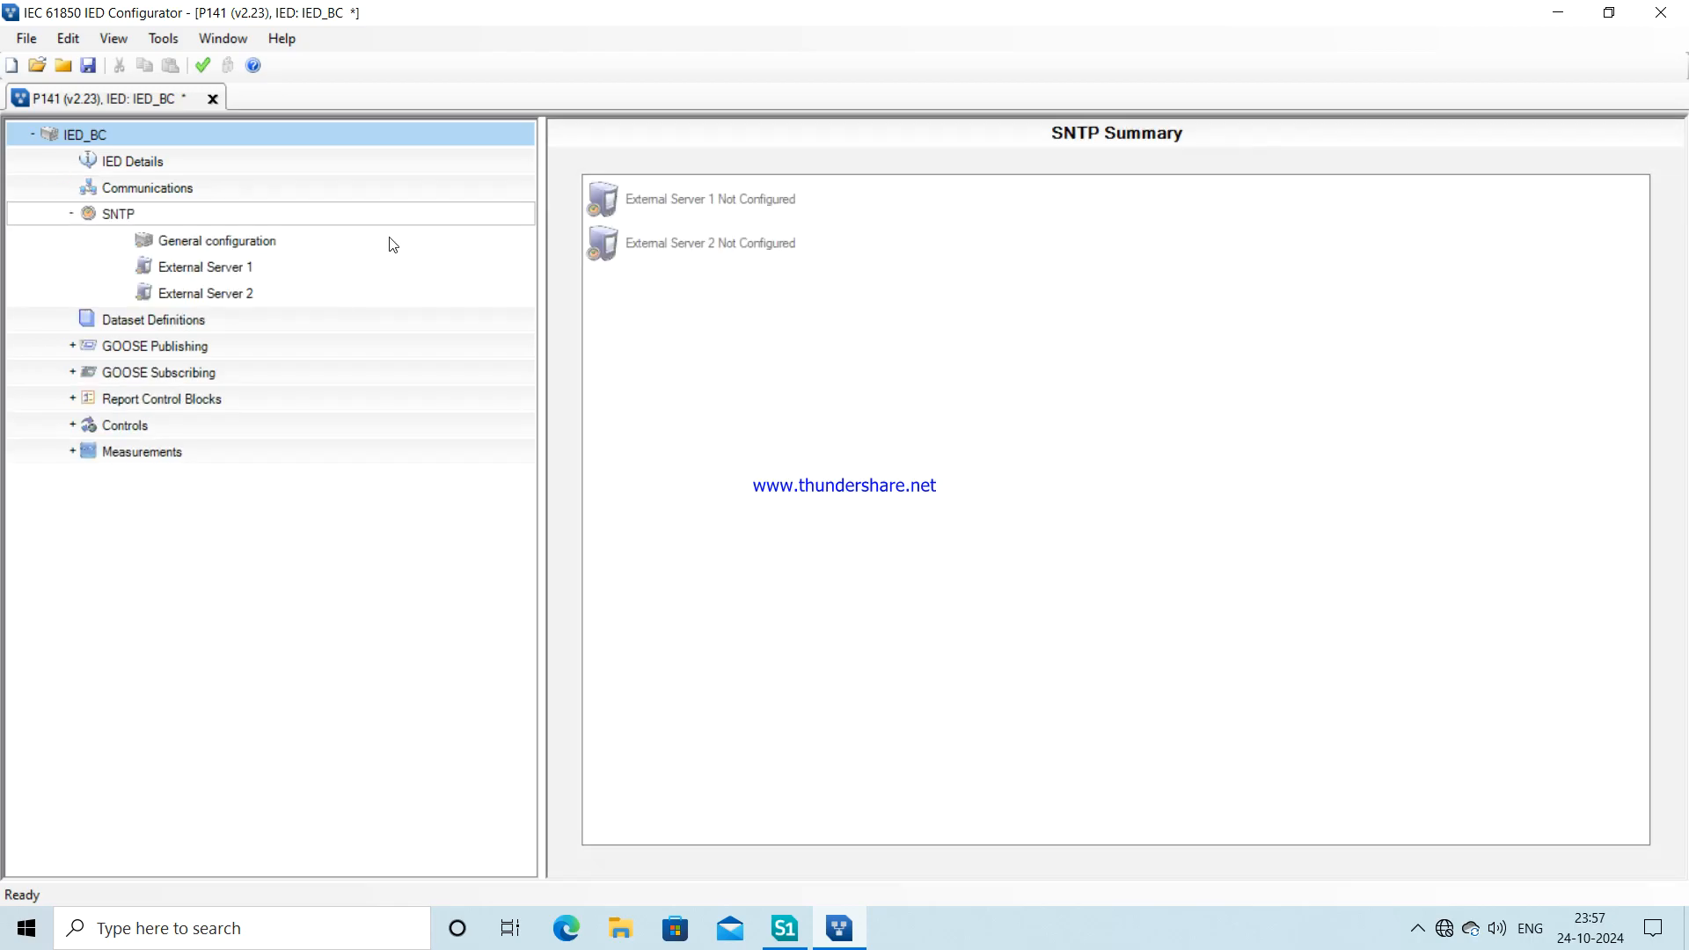
click(649, 209)
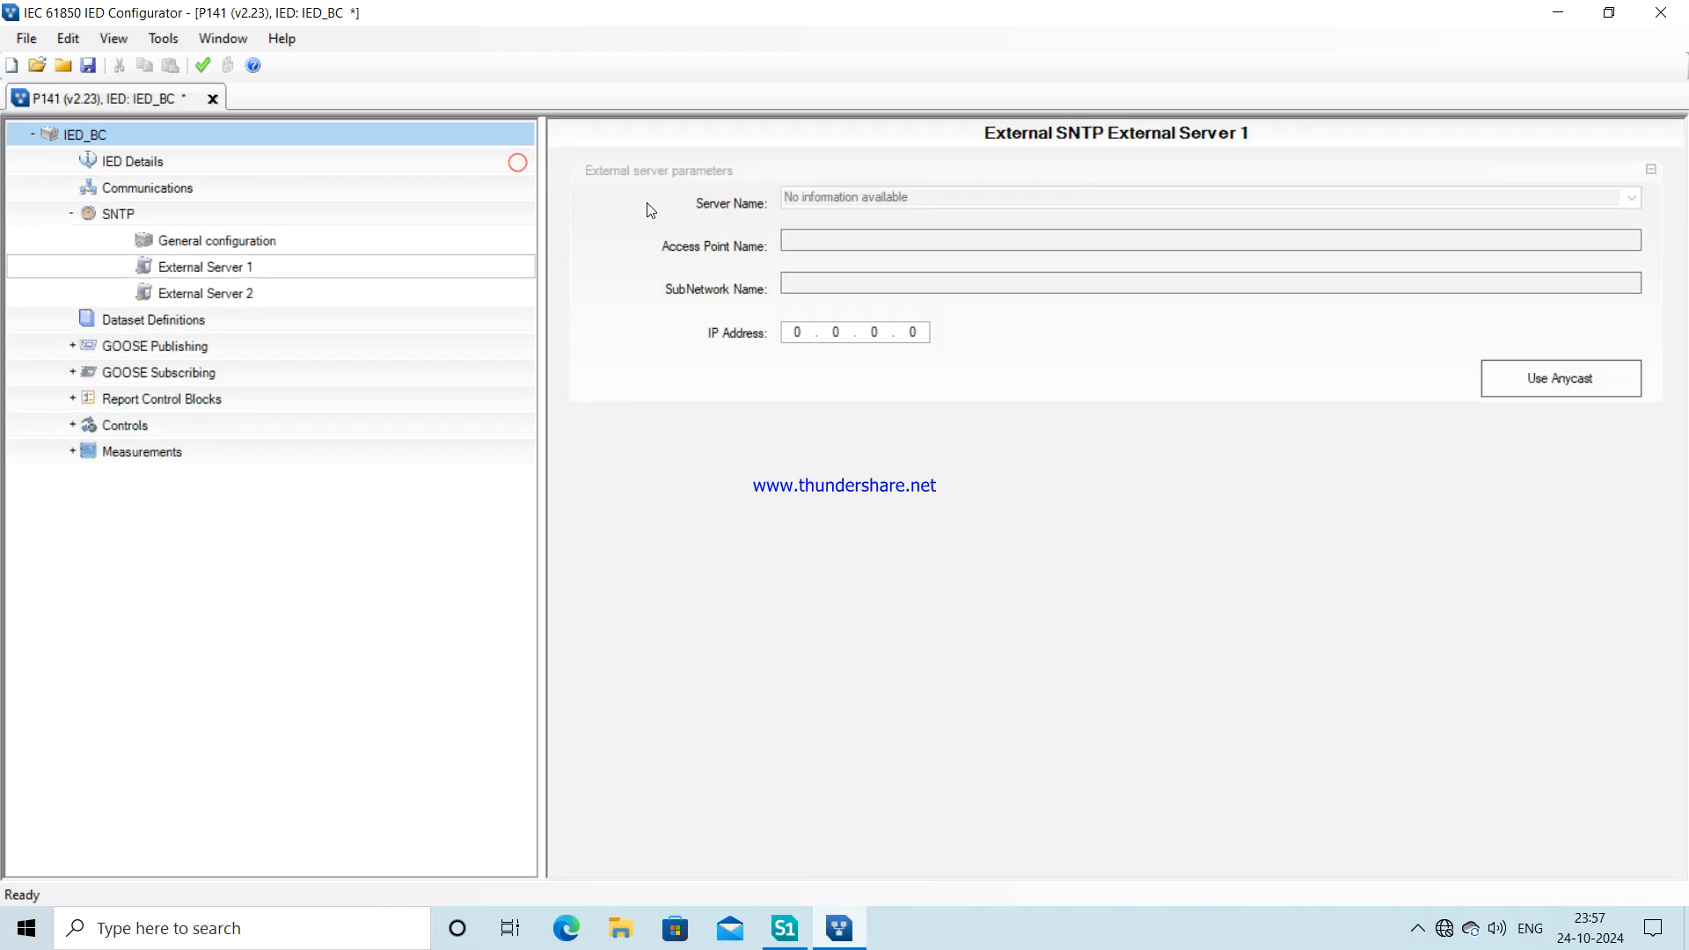
click(799, 333)
text(192 . 168 . 100 . 151)
click(237, 297)
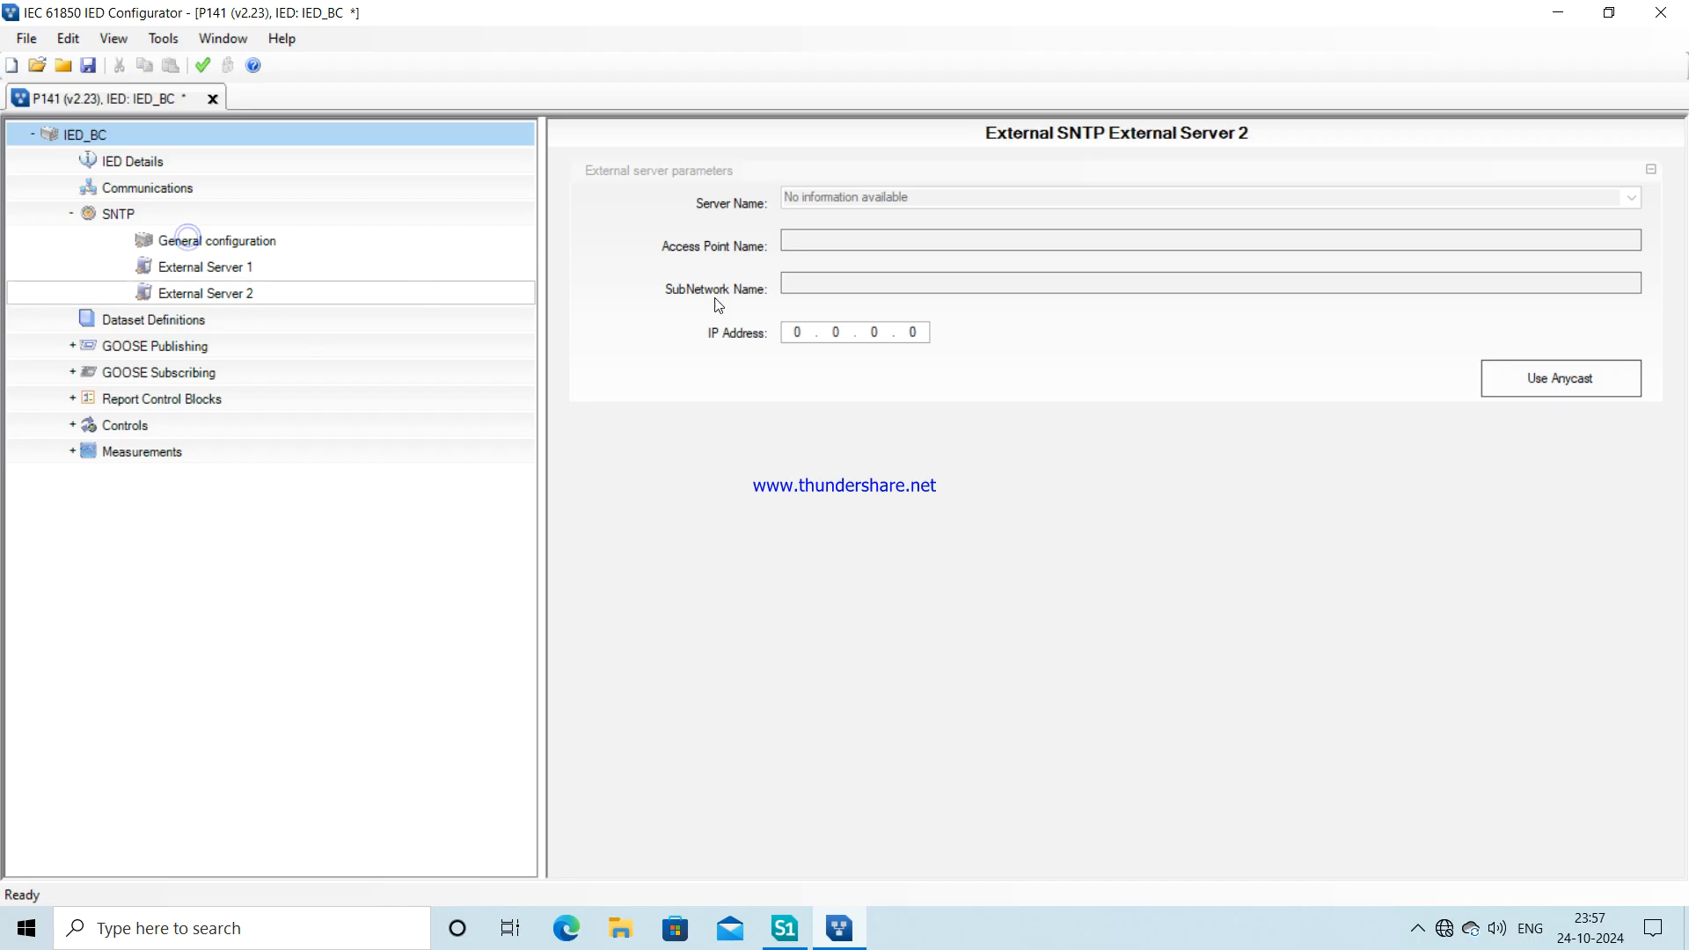
click(794, 333)
text(192 . 168 . 100 . 31)
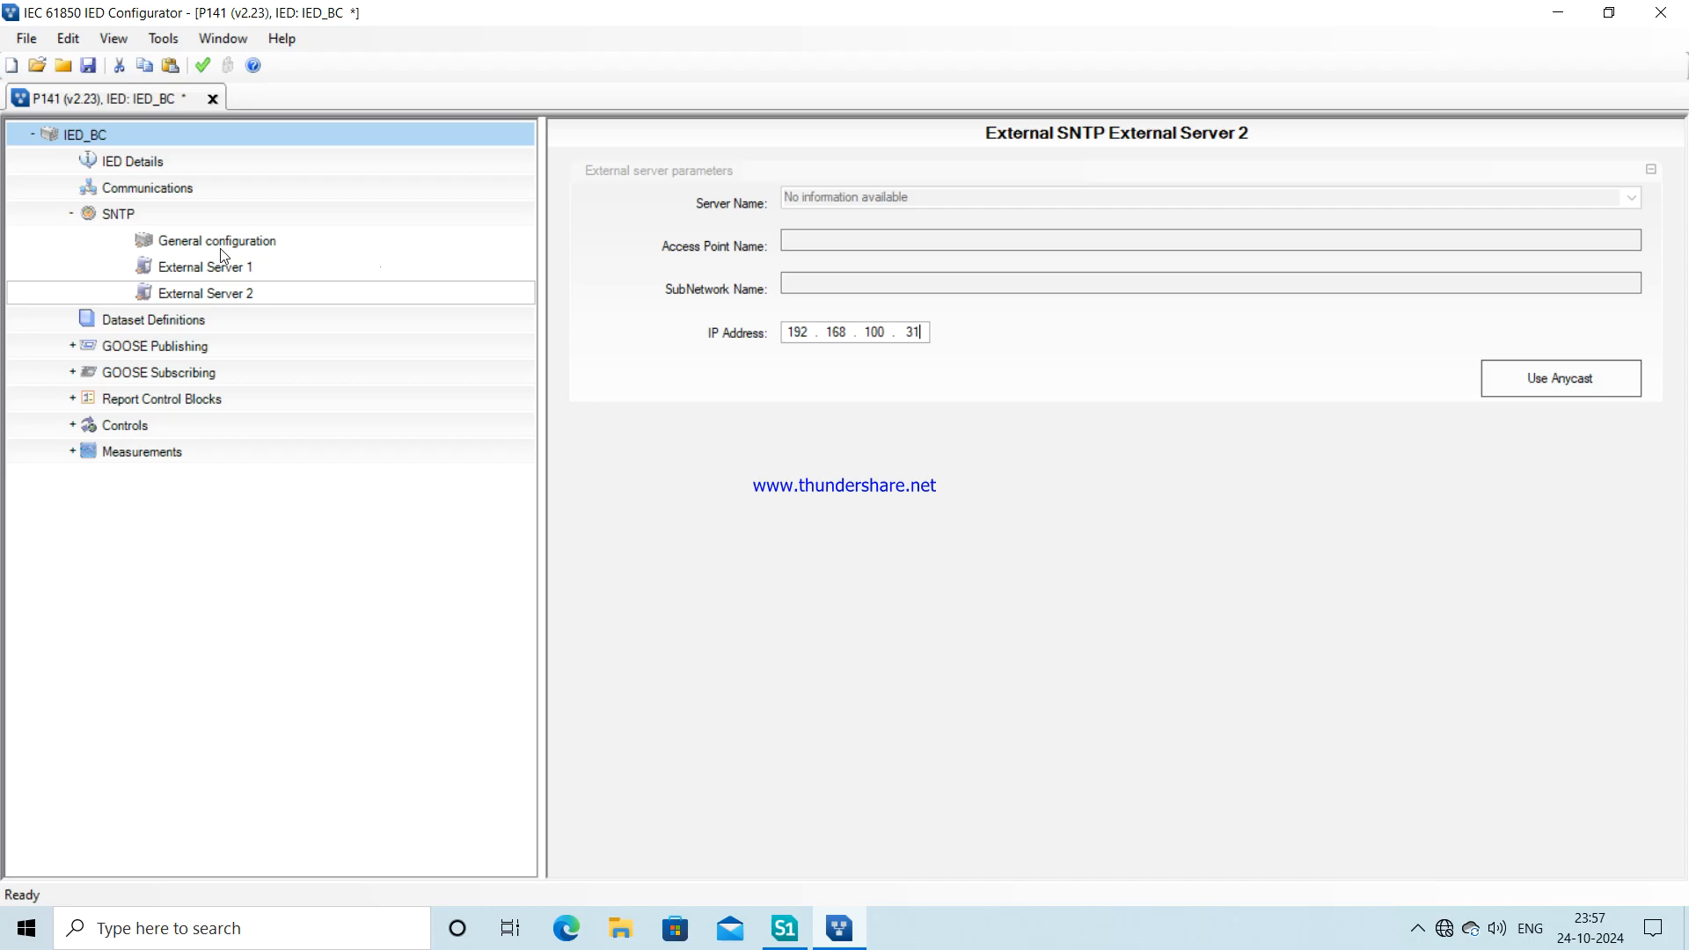
click(72, 214)
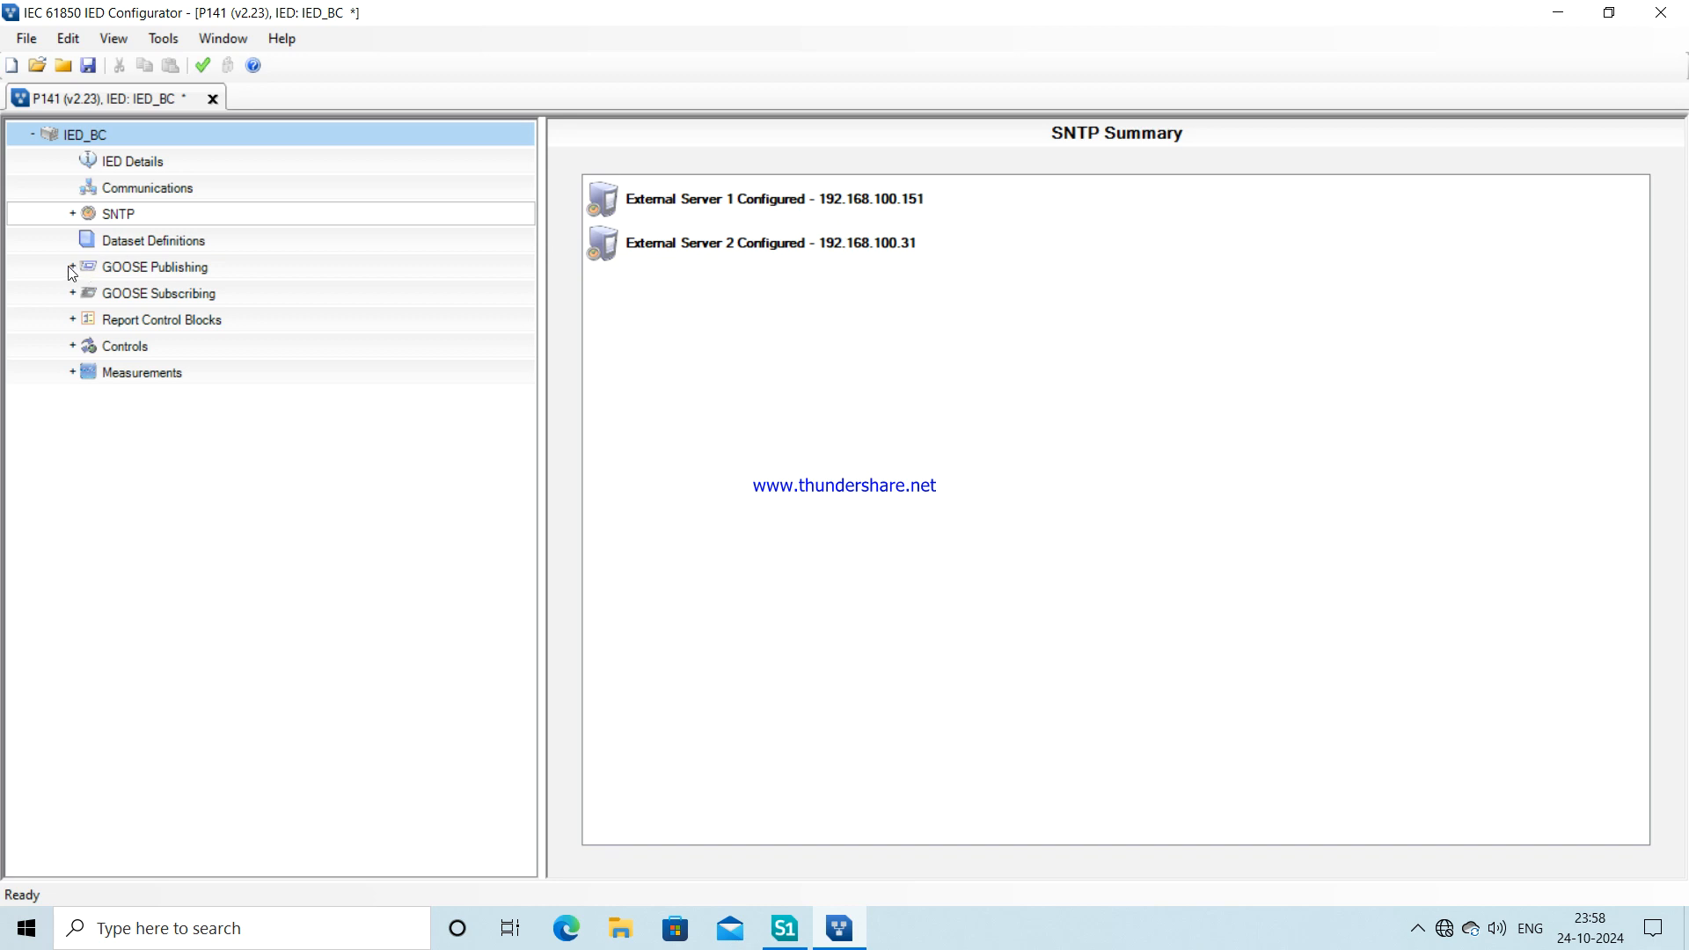
- Open the GOOSE subscribing input System\GosGGIO1\Ind1.stVal and set its application ID to 1
click(72, 294)
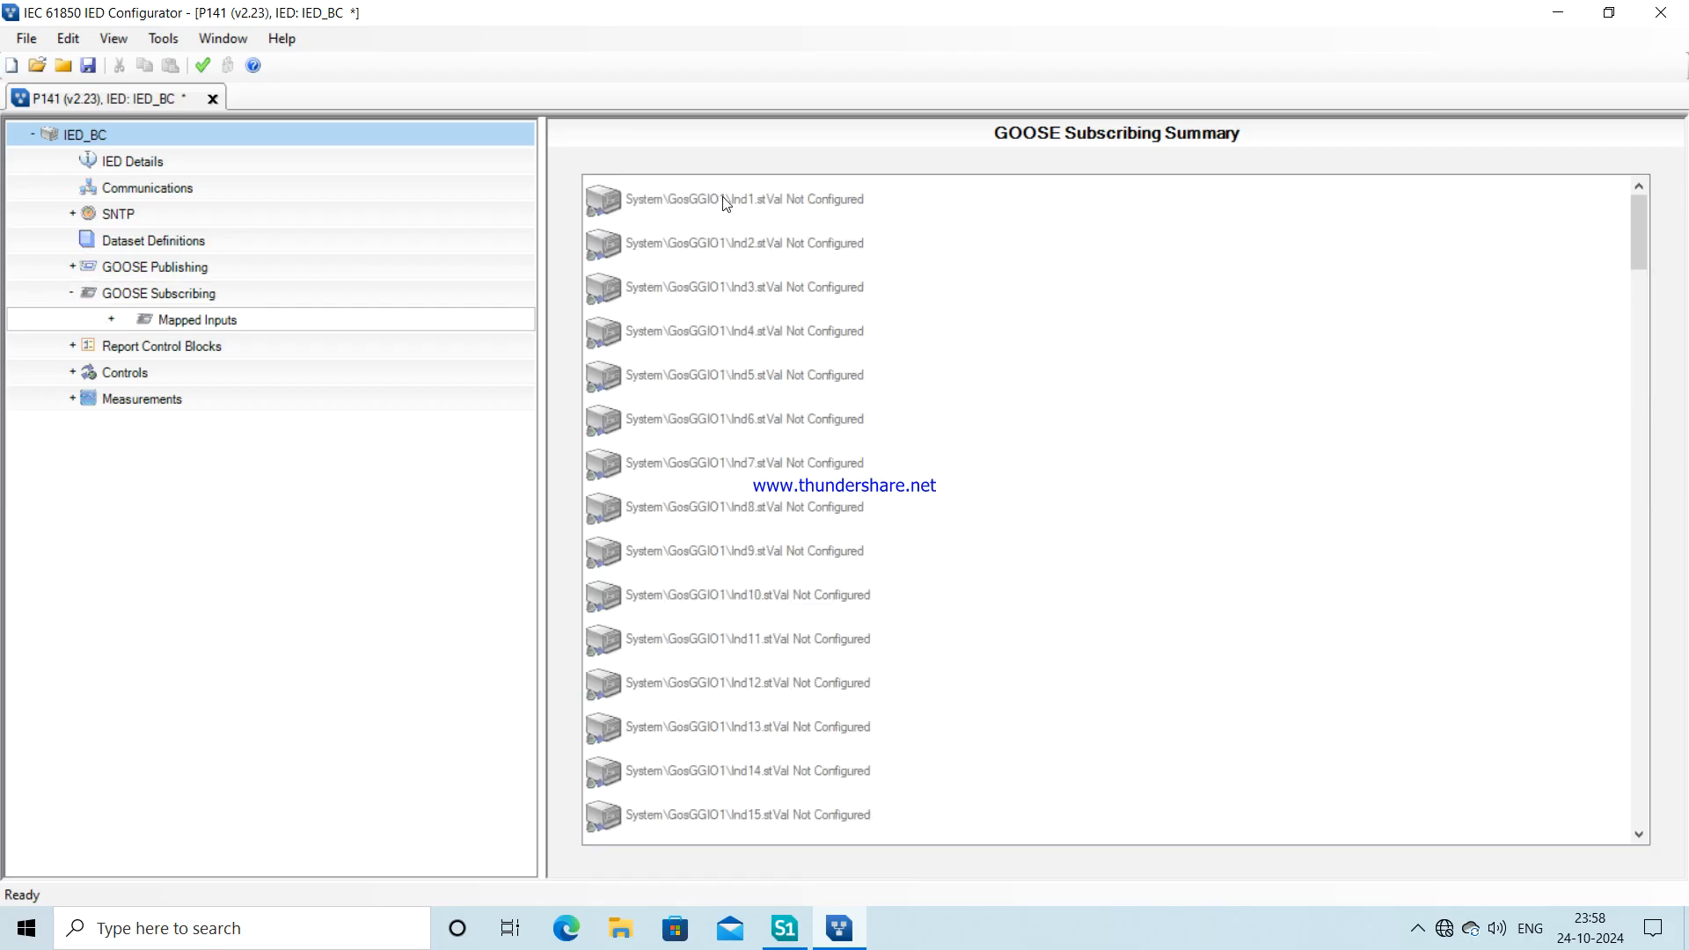
double_click(778, 212)
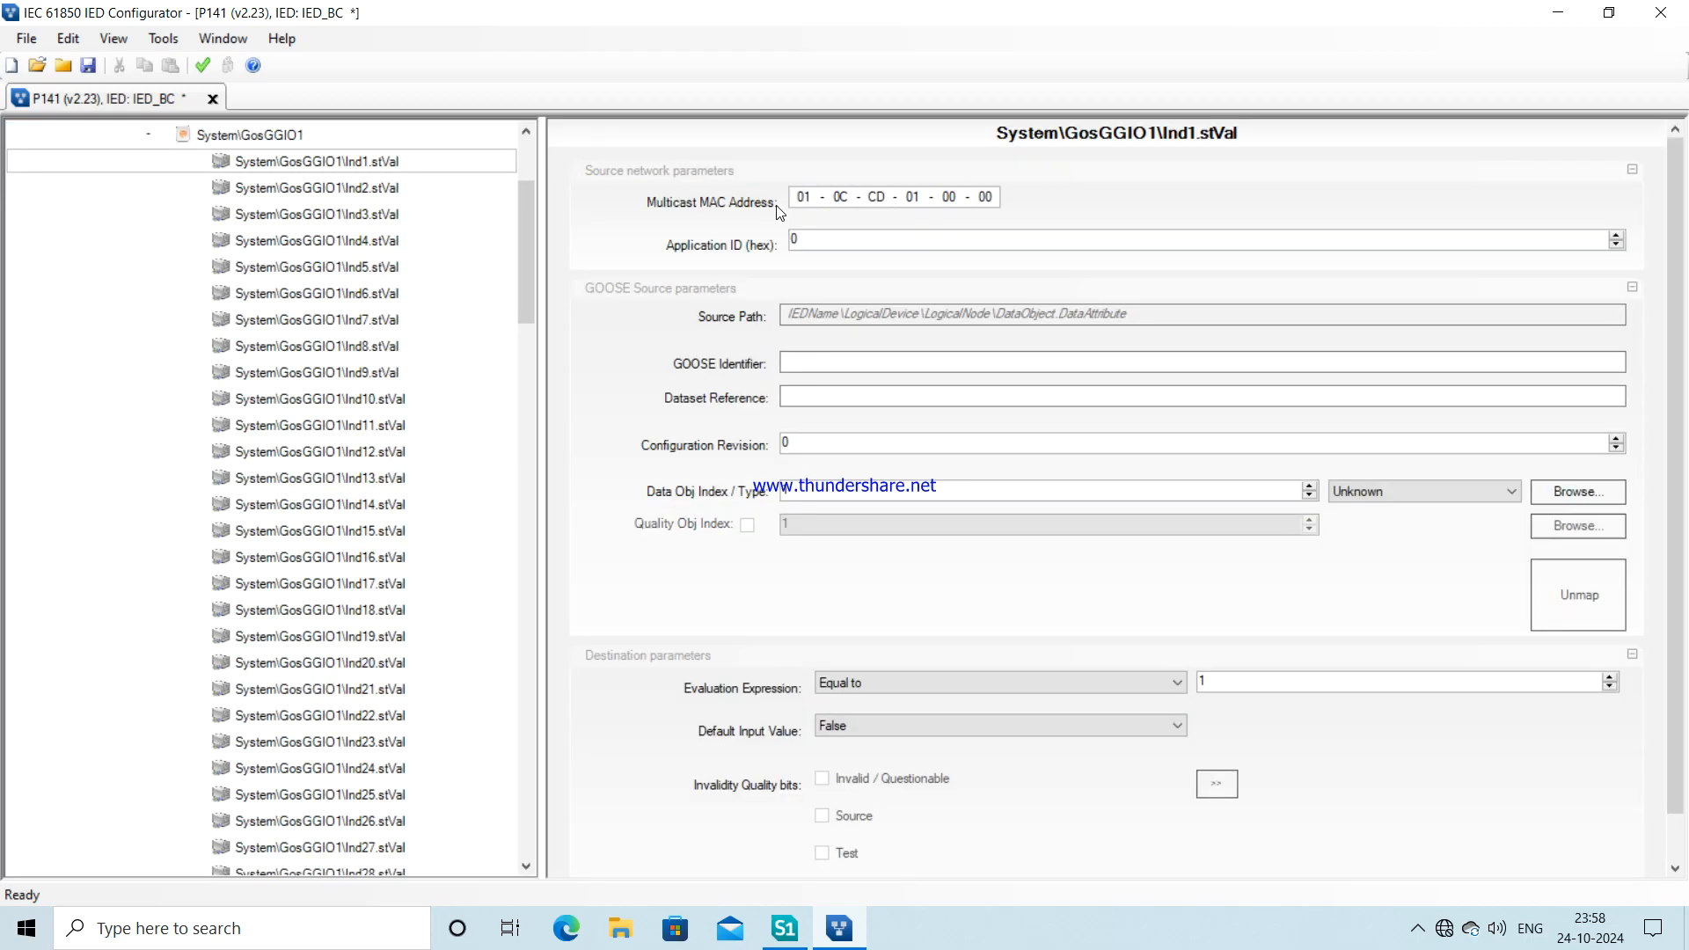
click(947, 239)
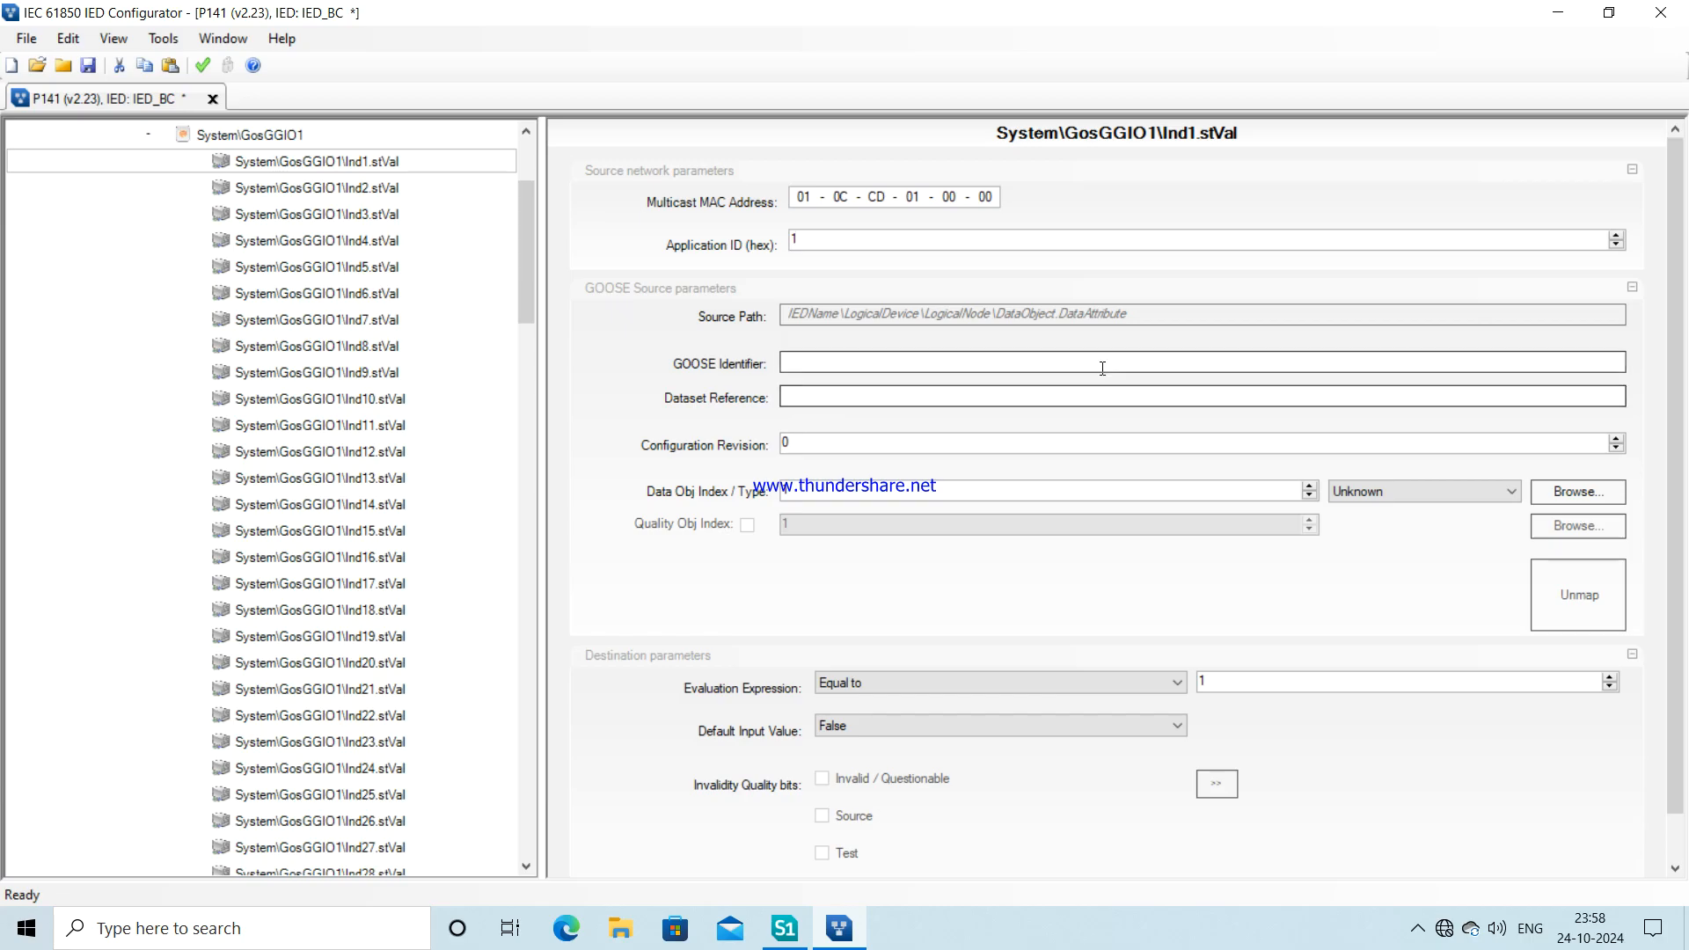
click(1394, 364)
click(1325, 398)
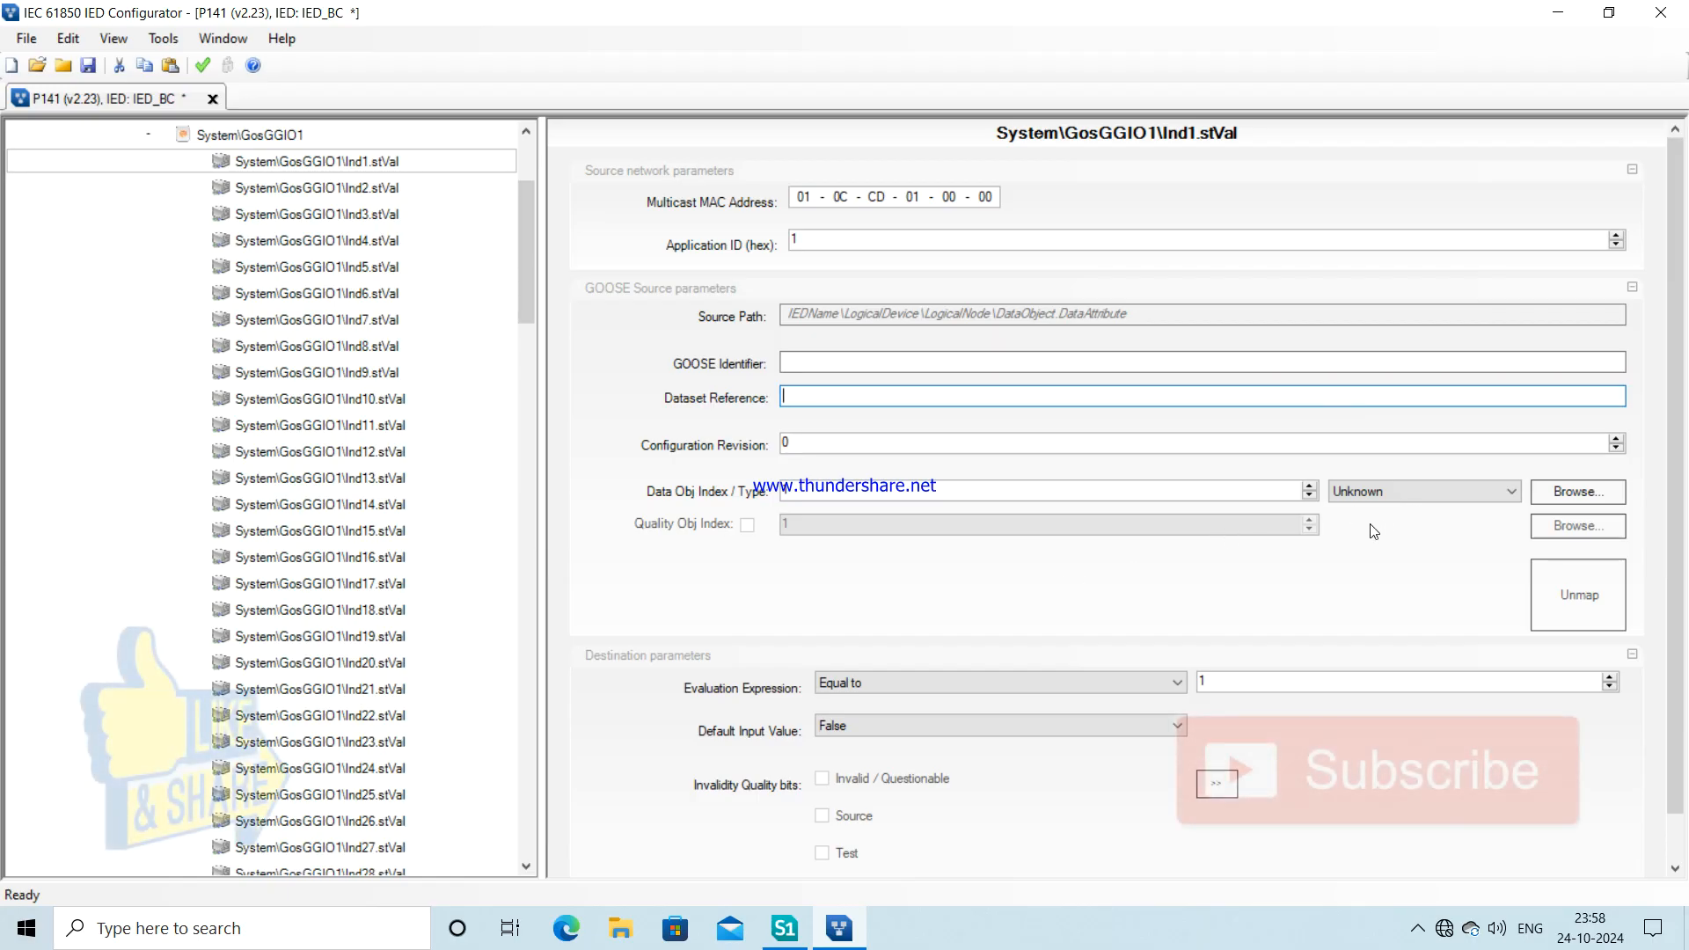
- Start browsing for the data object source of Ind1.stVal and set the file type to MiCOM Configuration Binary Files (MCL)
click(1581, 492)
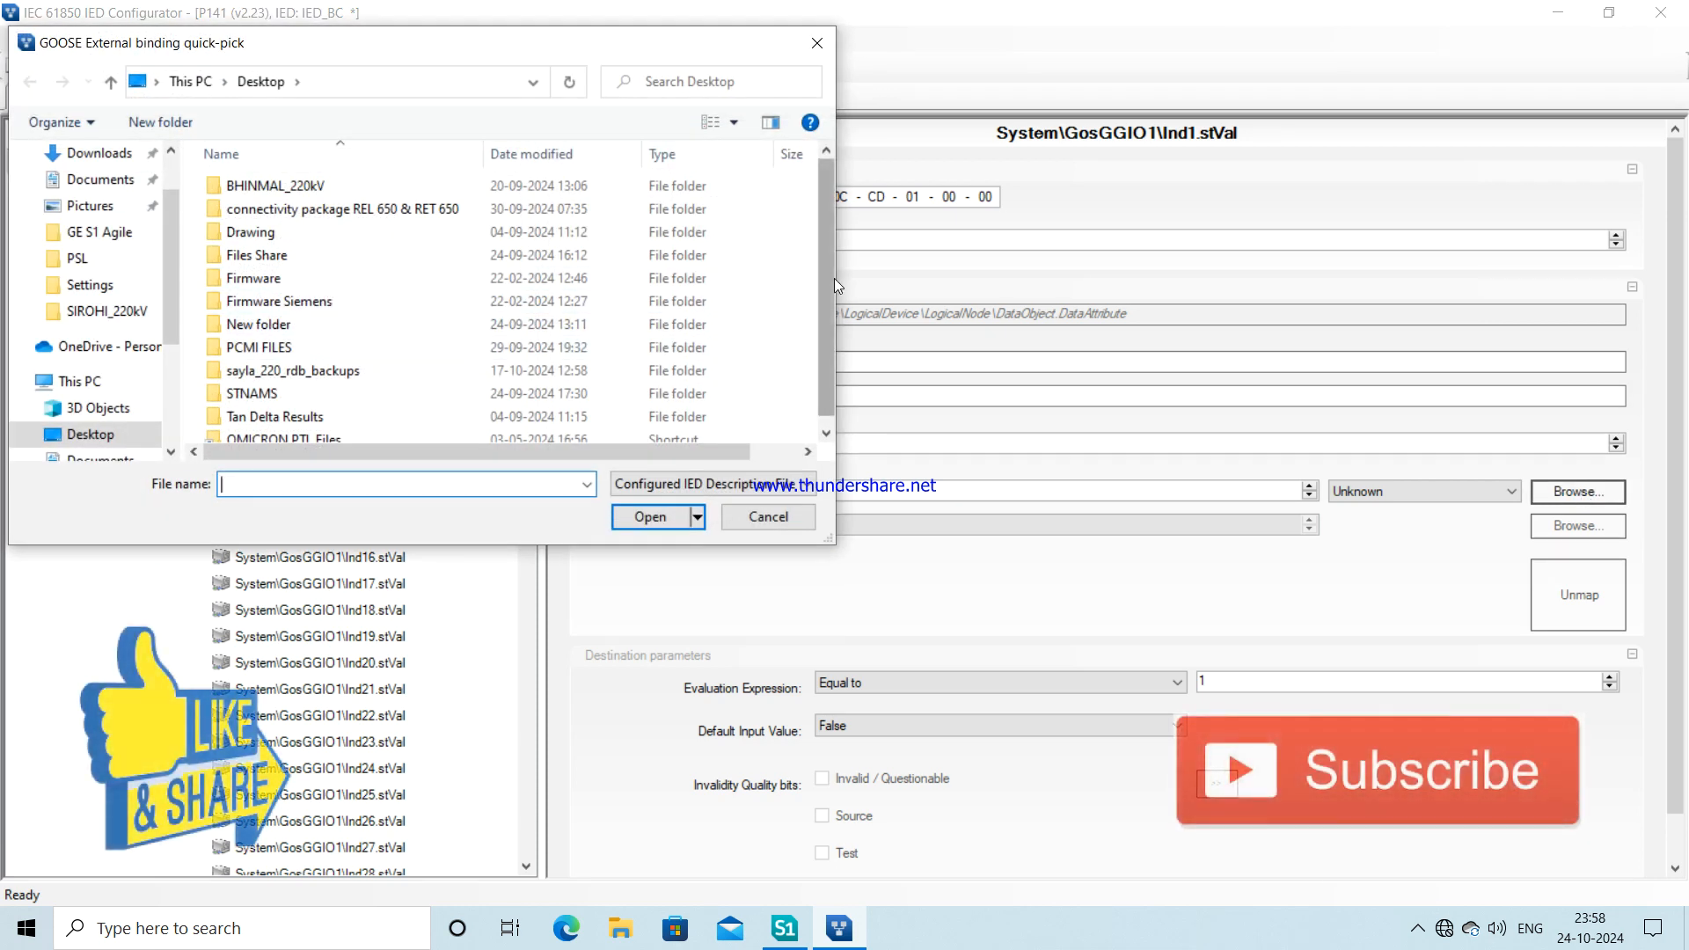
click(810, 486)
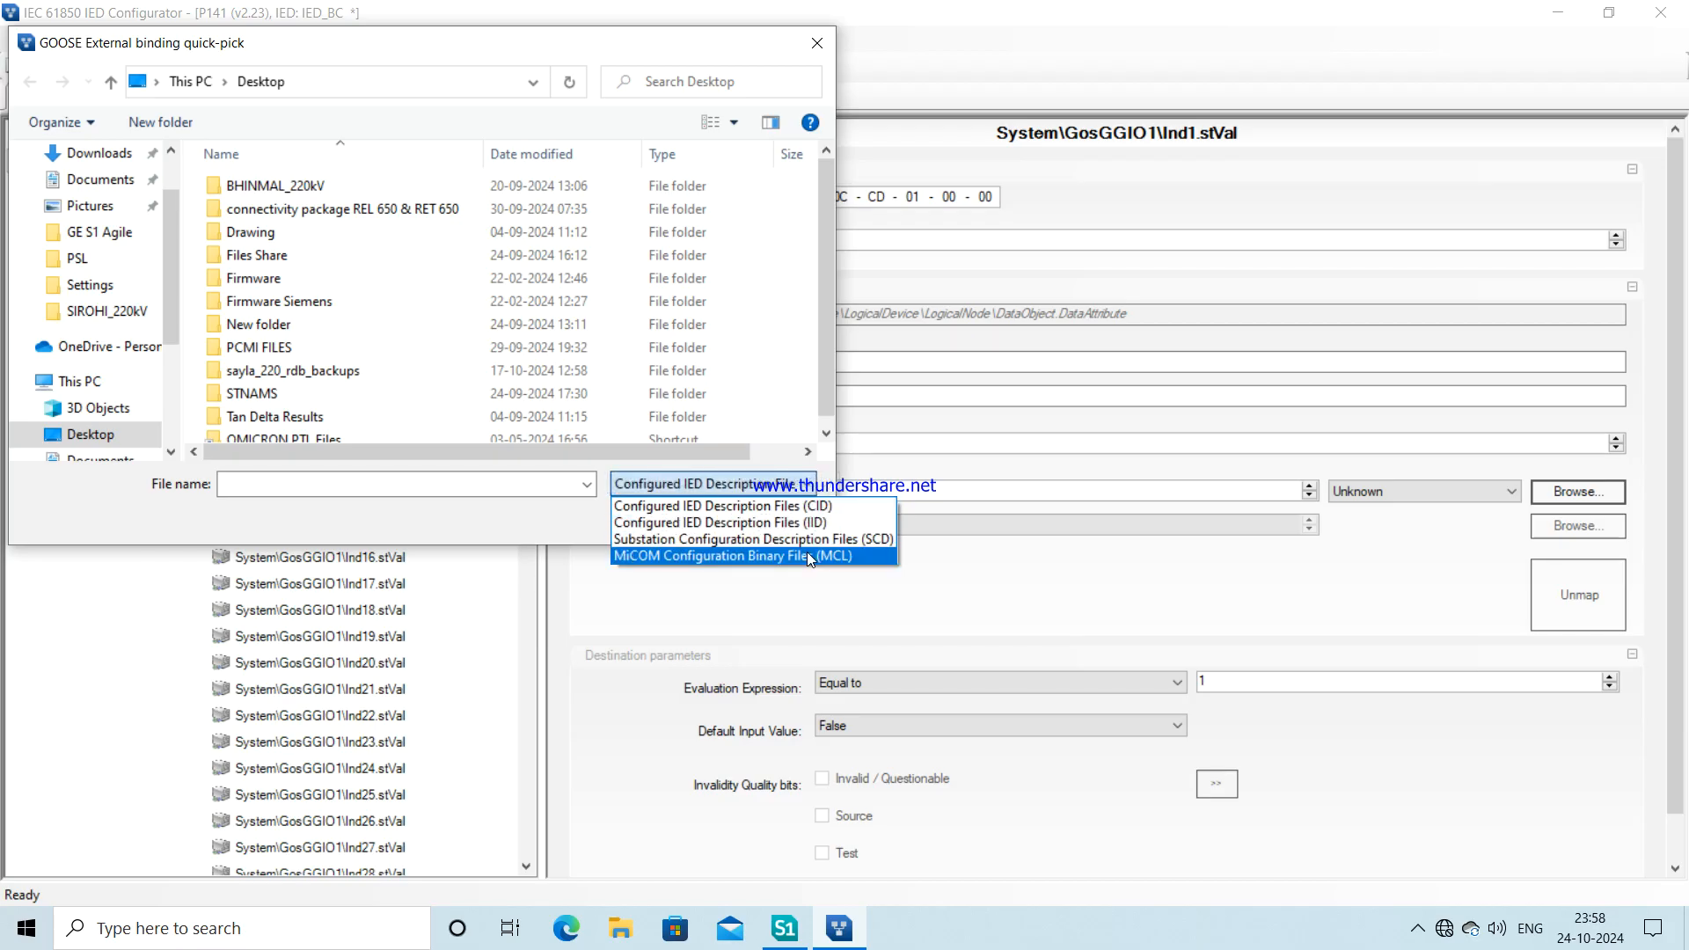
click(796, 505)
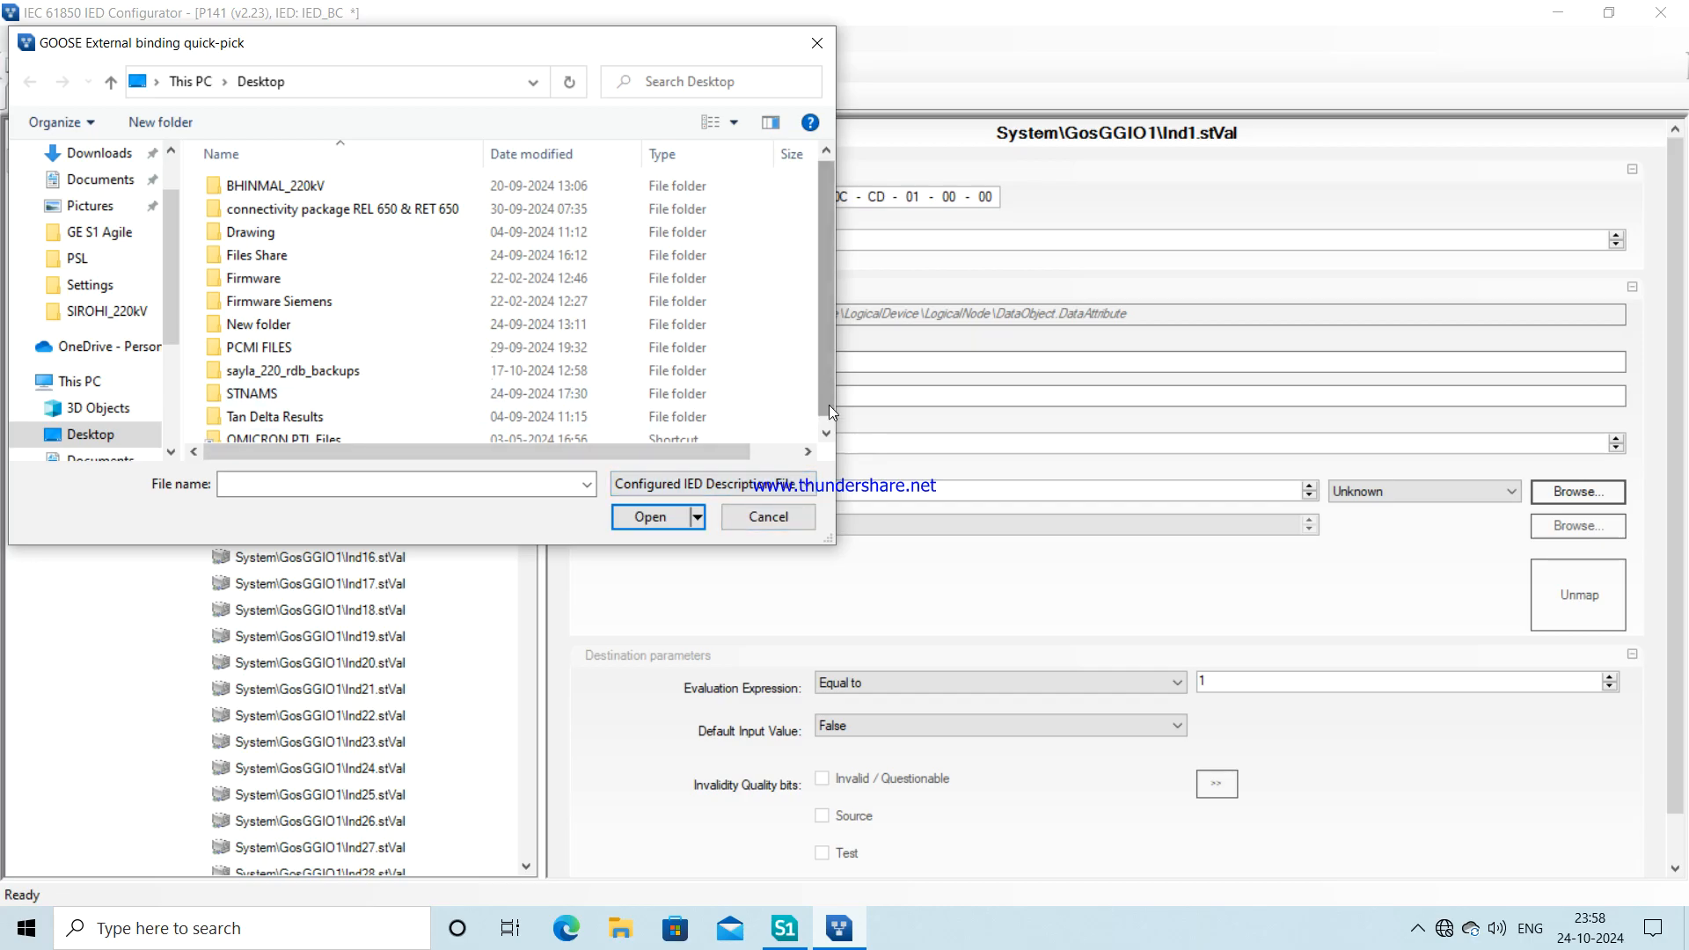
click(761, 484)
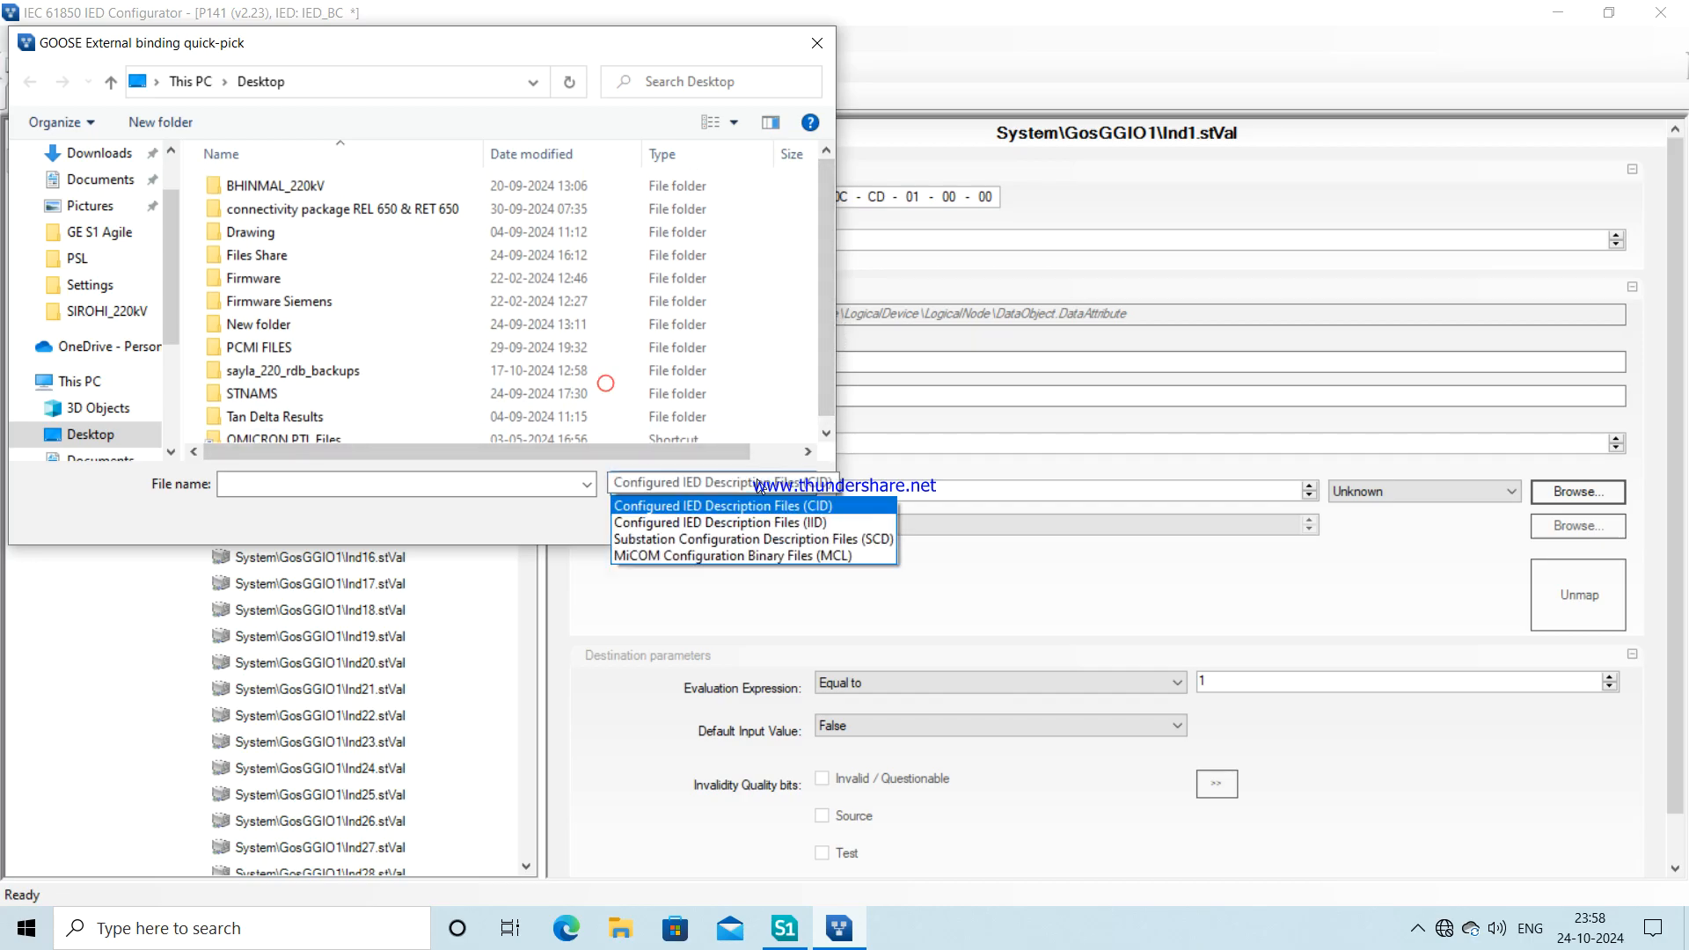
click(754, 538)
drag(831, 349, 830, 408)
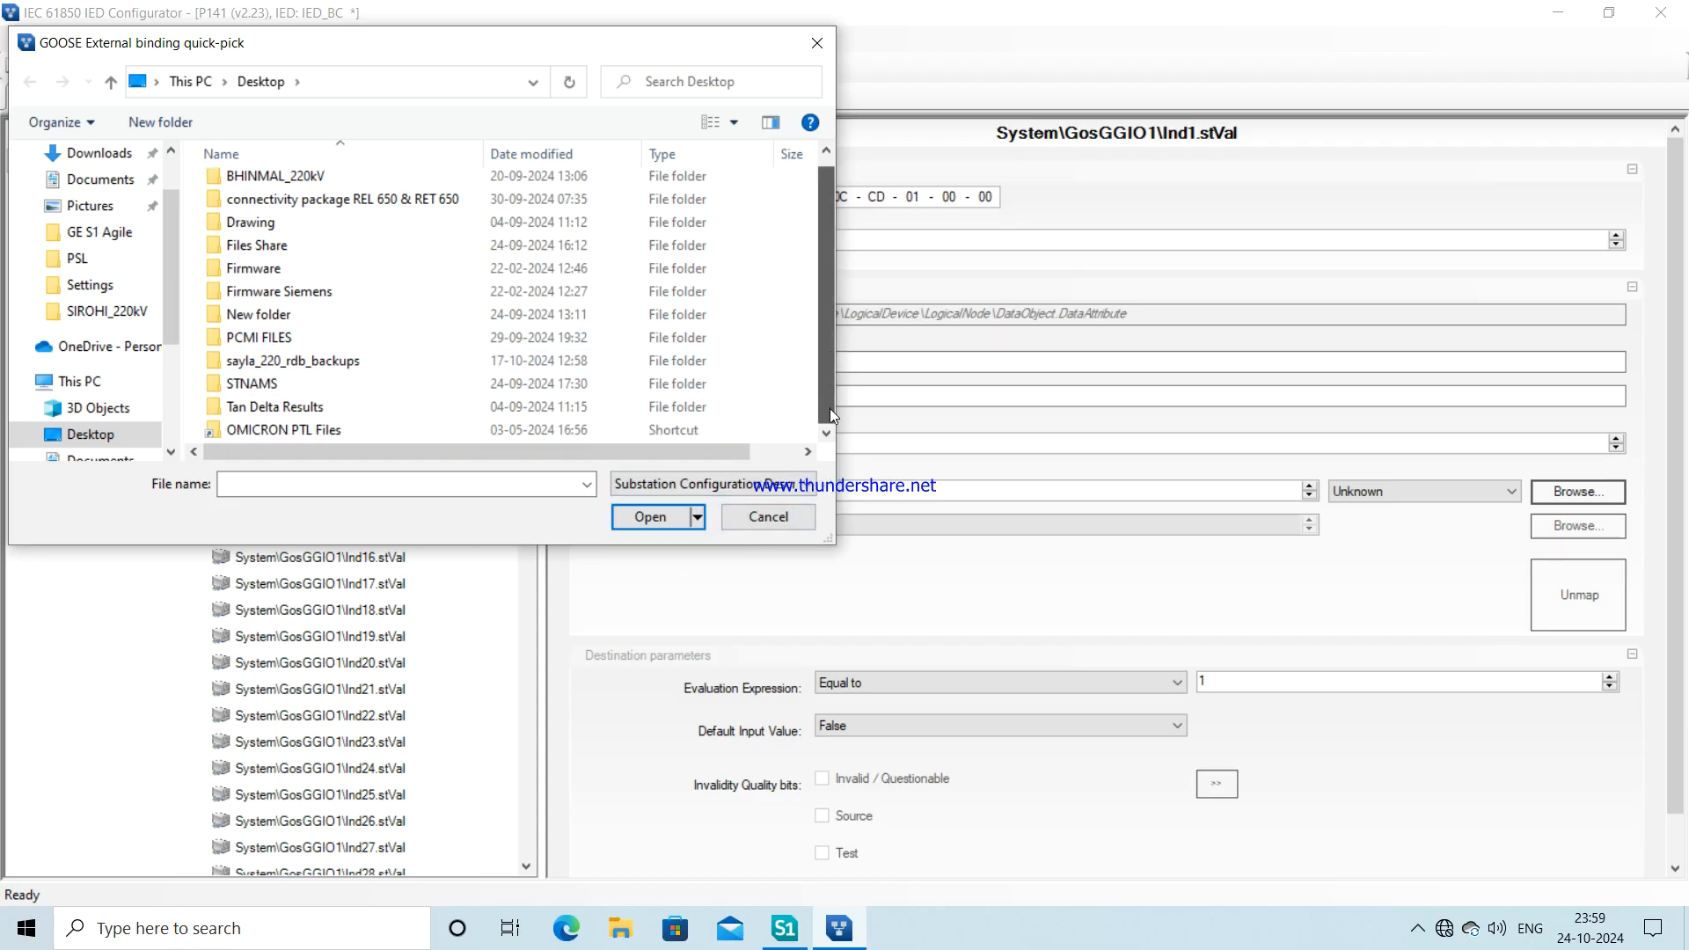
click(768, 491)
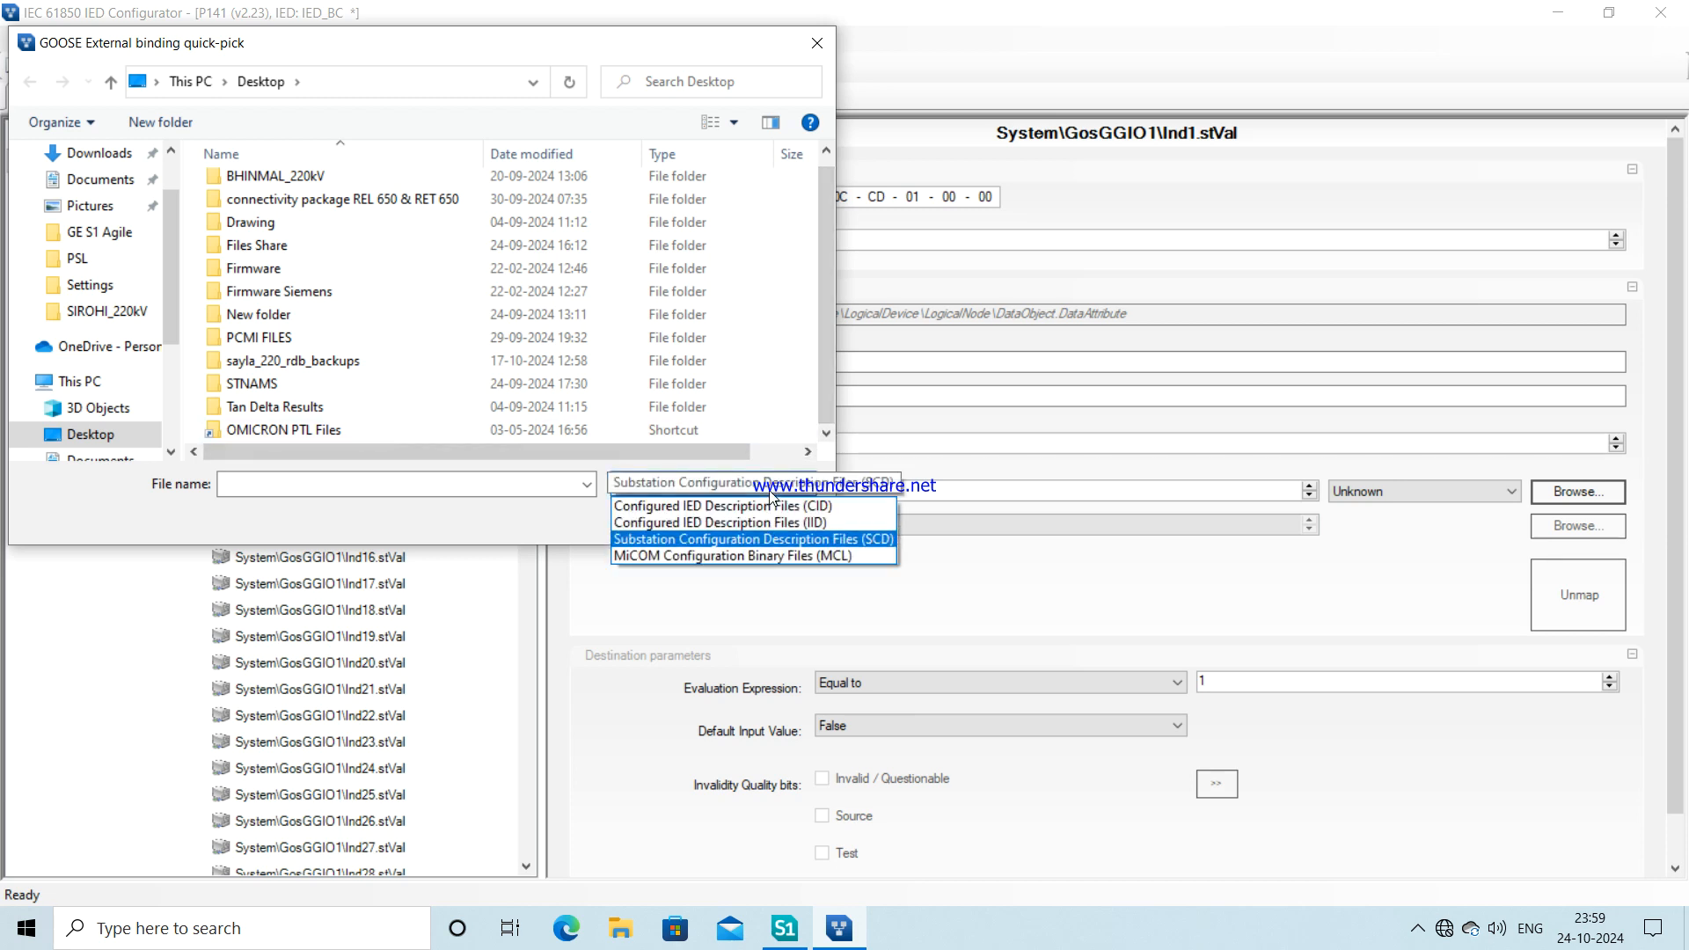
click(757, 555)
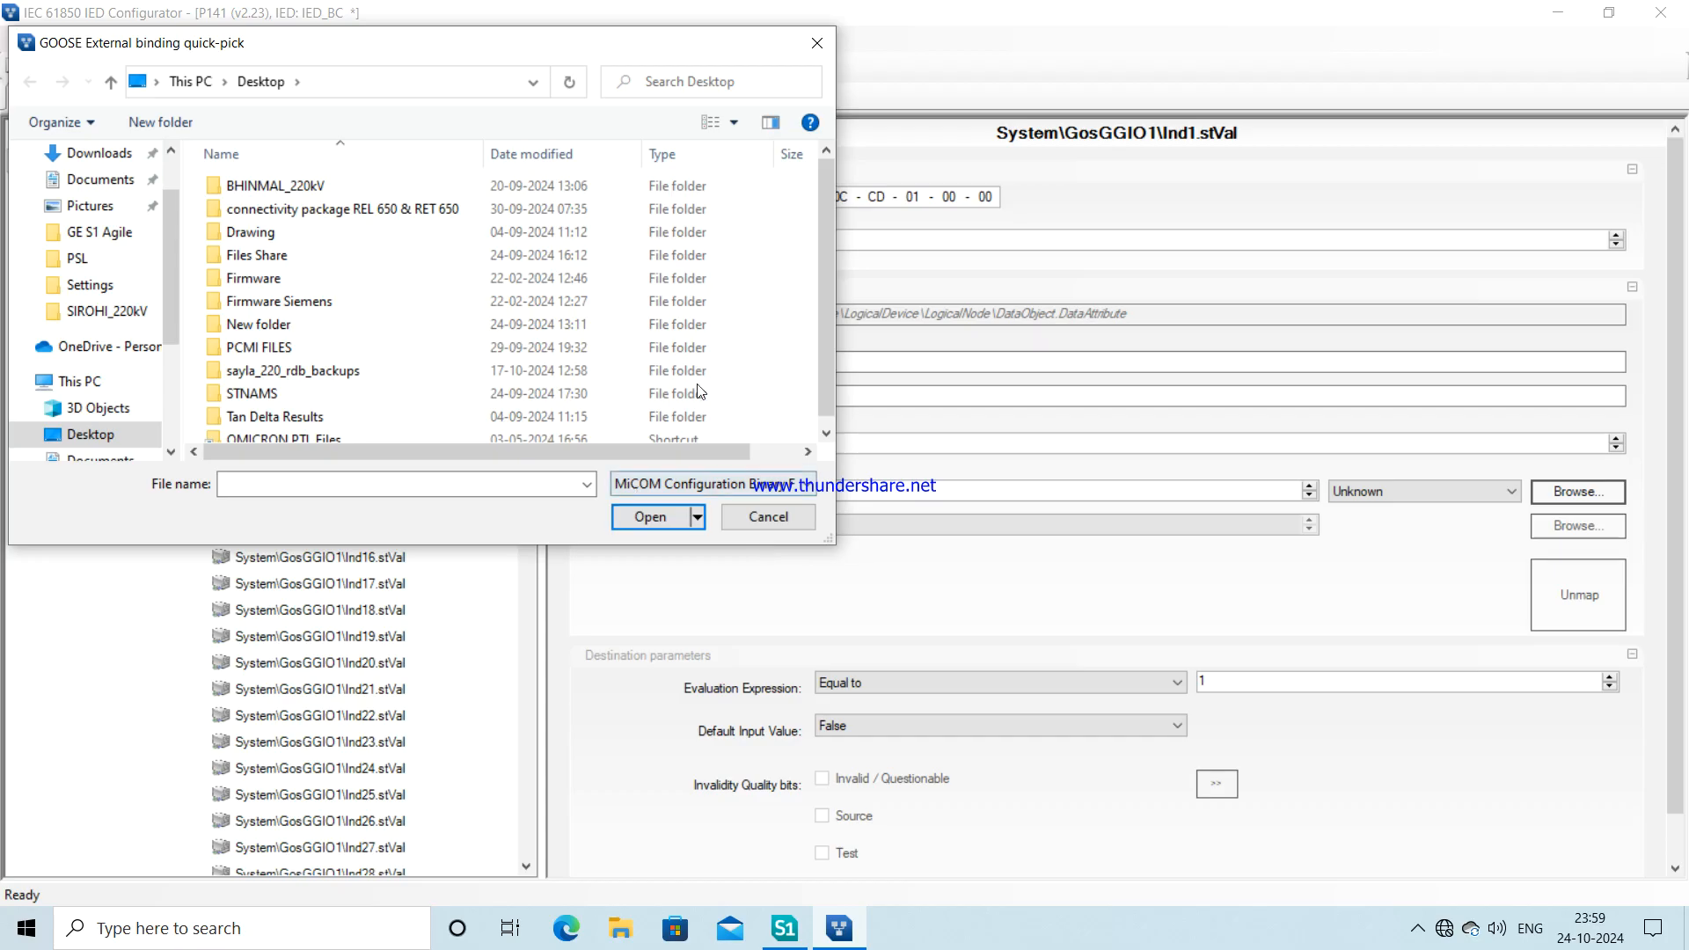
- Load 000.mcl from the IEC61850 folder of P442_220 KV Incoming Line, device 1, in GE S1 Agile's Goose Config_agsys system
drag(826, 235, 830, 323)
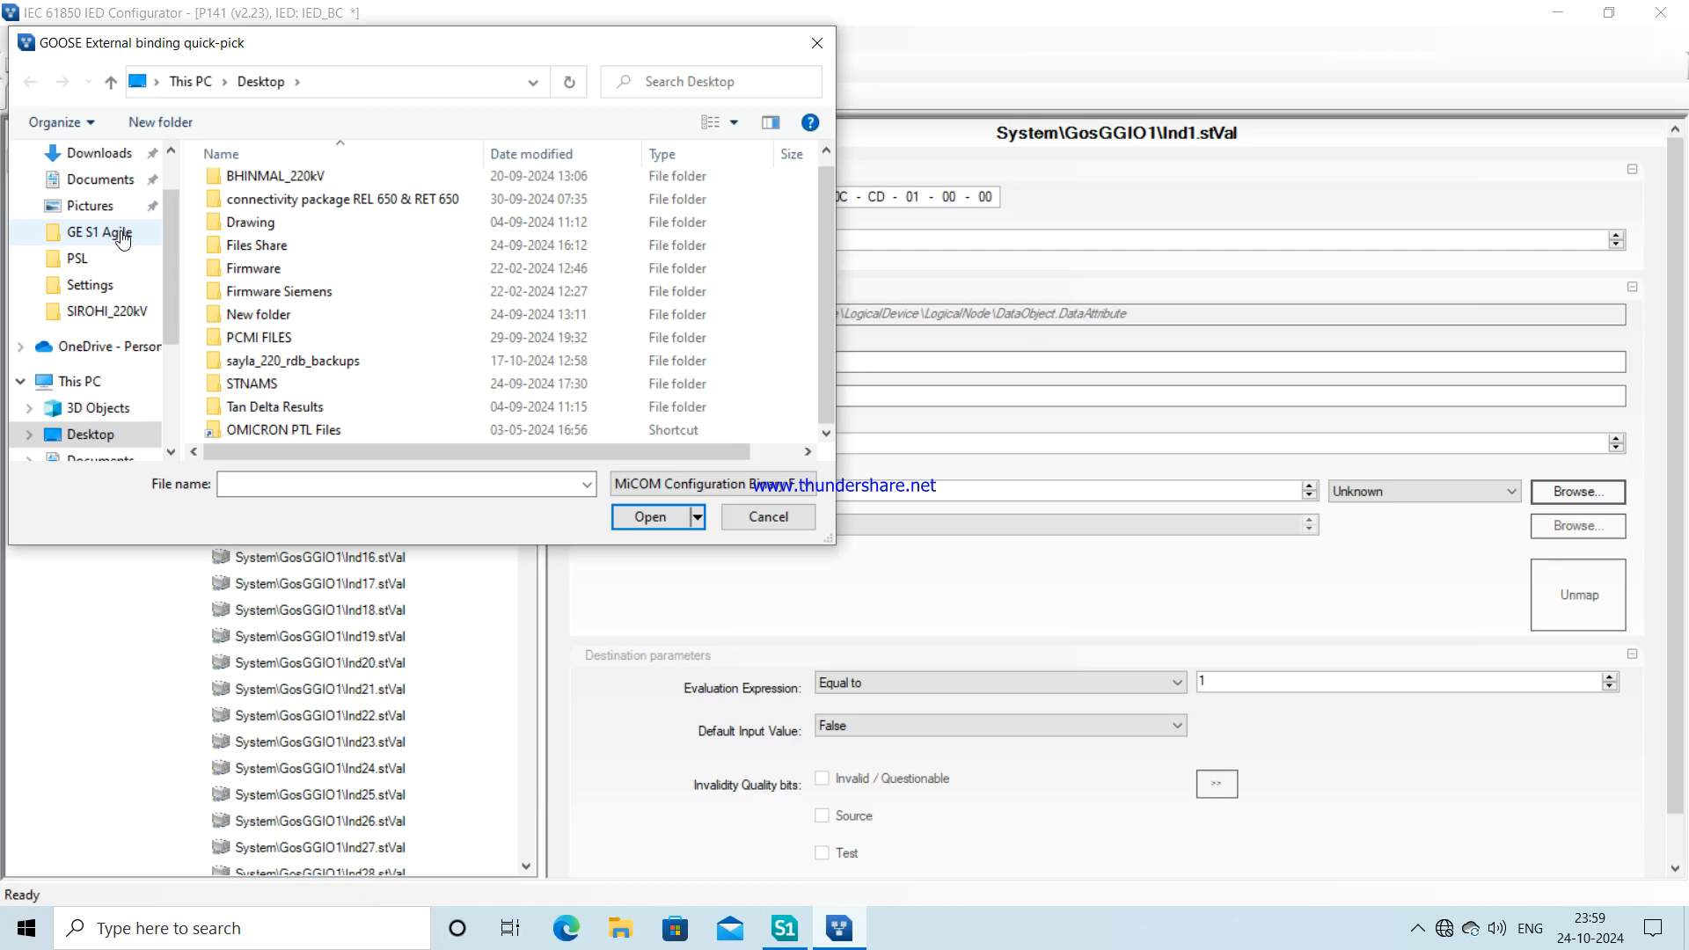
drag(169, 256, 191, 209)
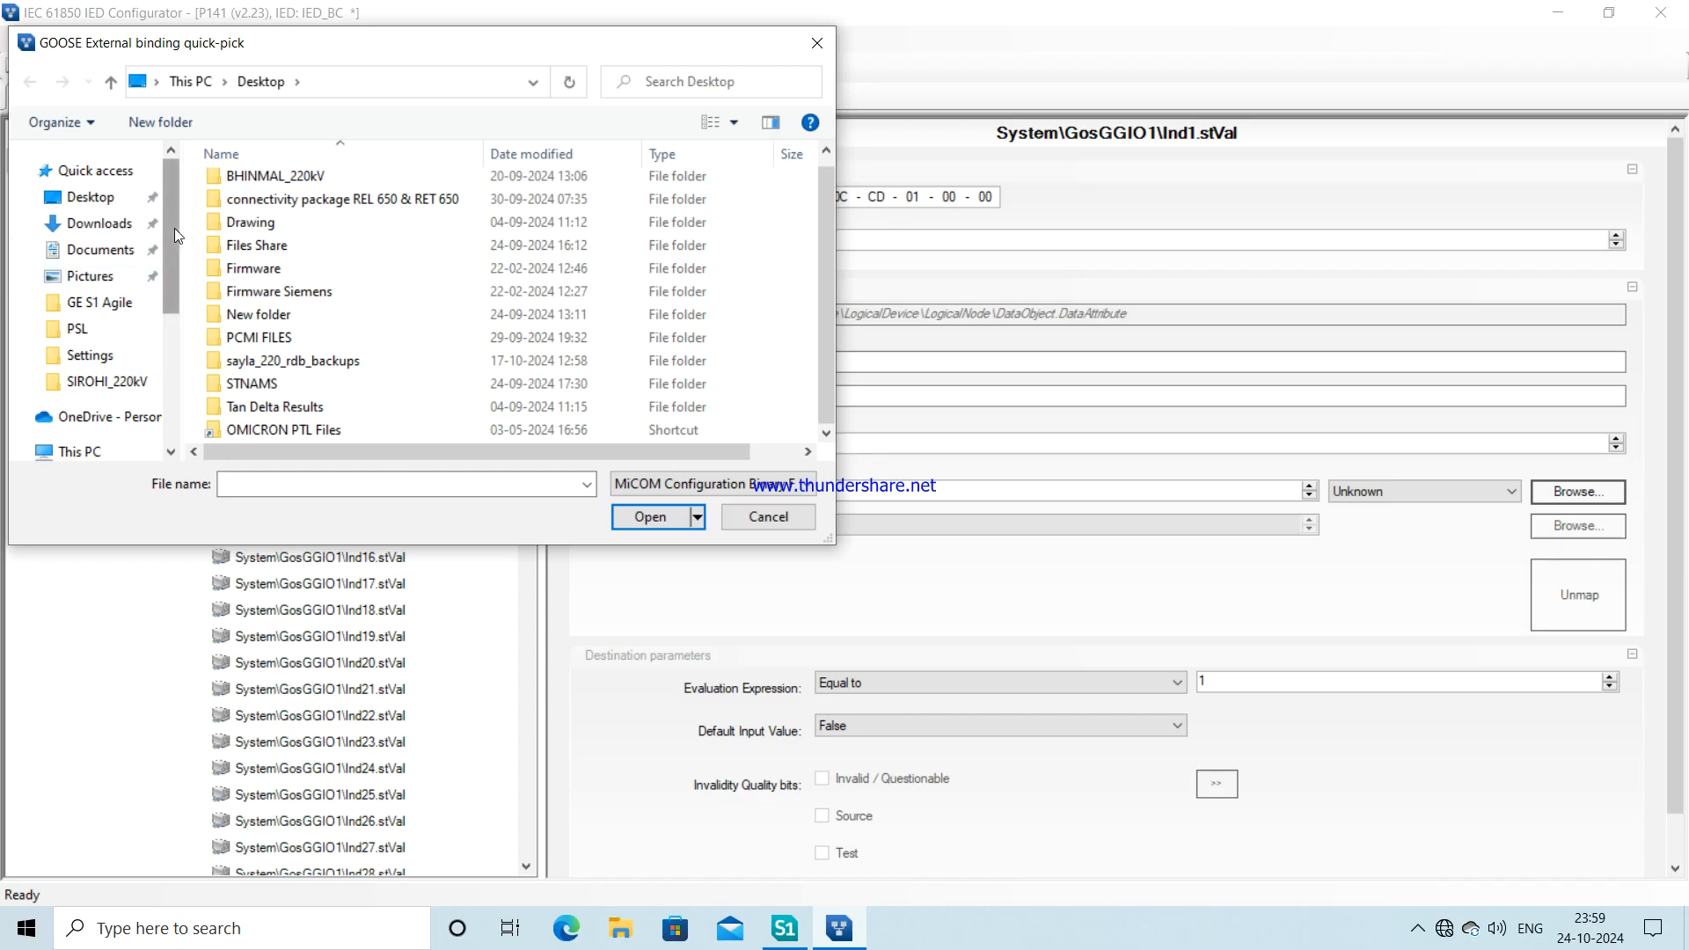
mouse_move(174, 228)
mouse_down()
mouse_move(168, 350)
mouse_move(166, 256)
mouse_up()
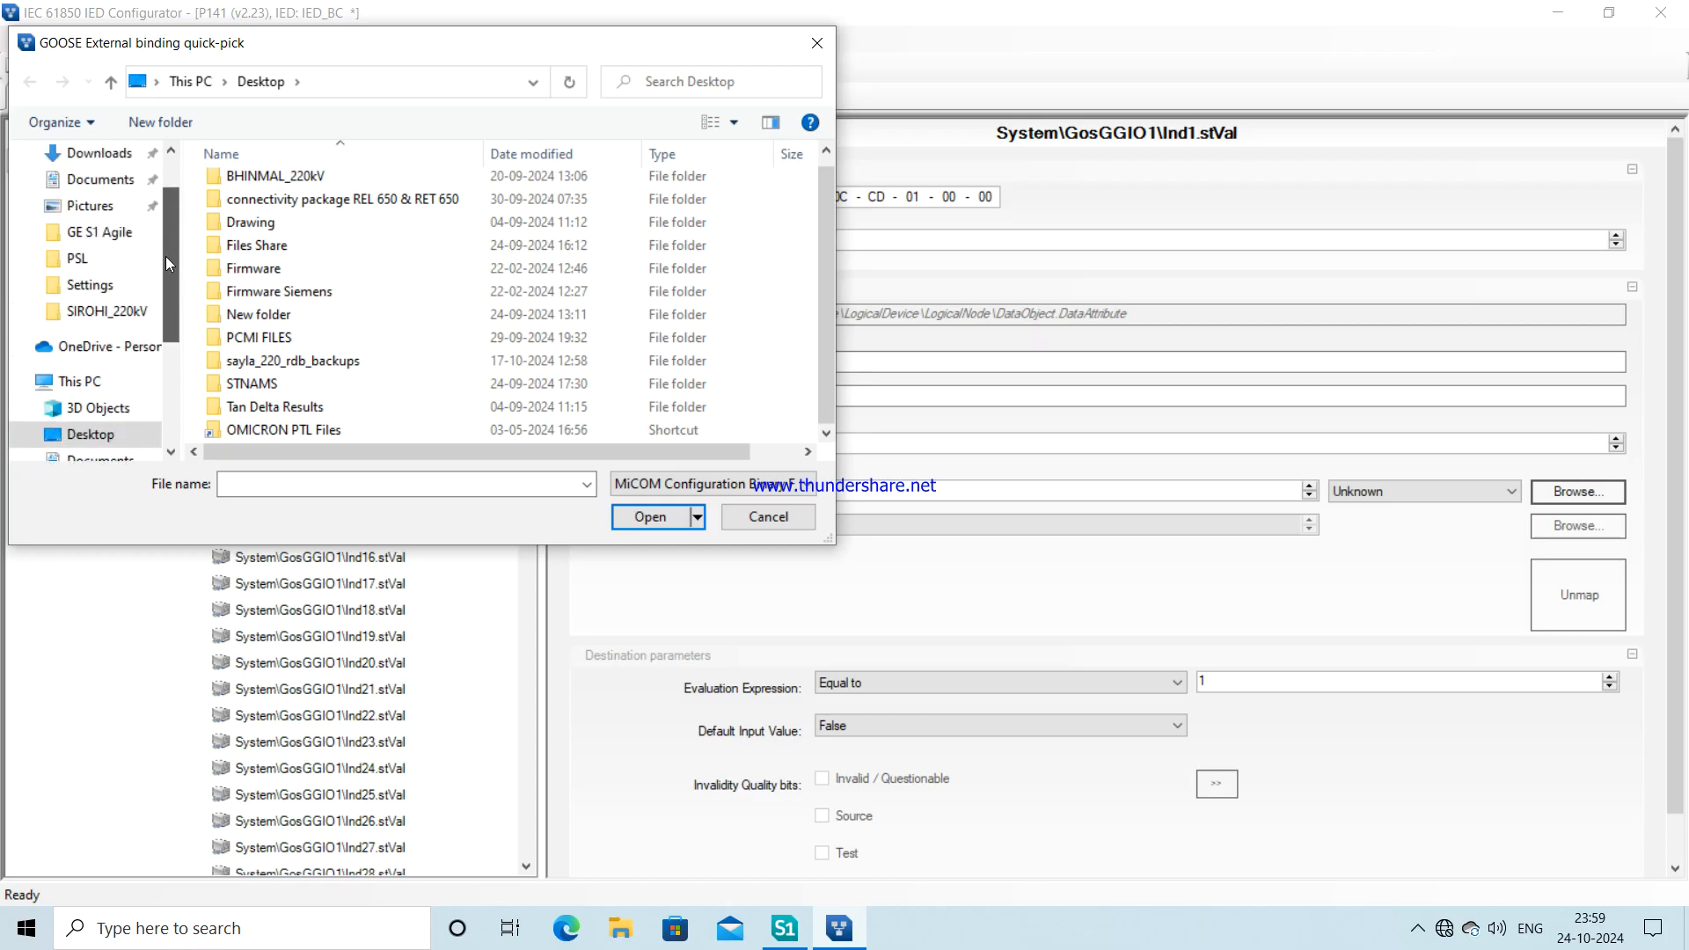
click(110, 236)
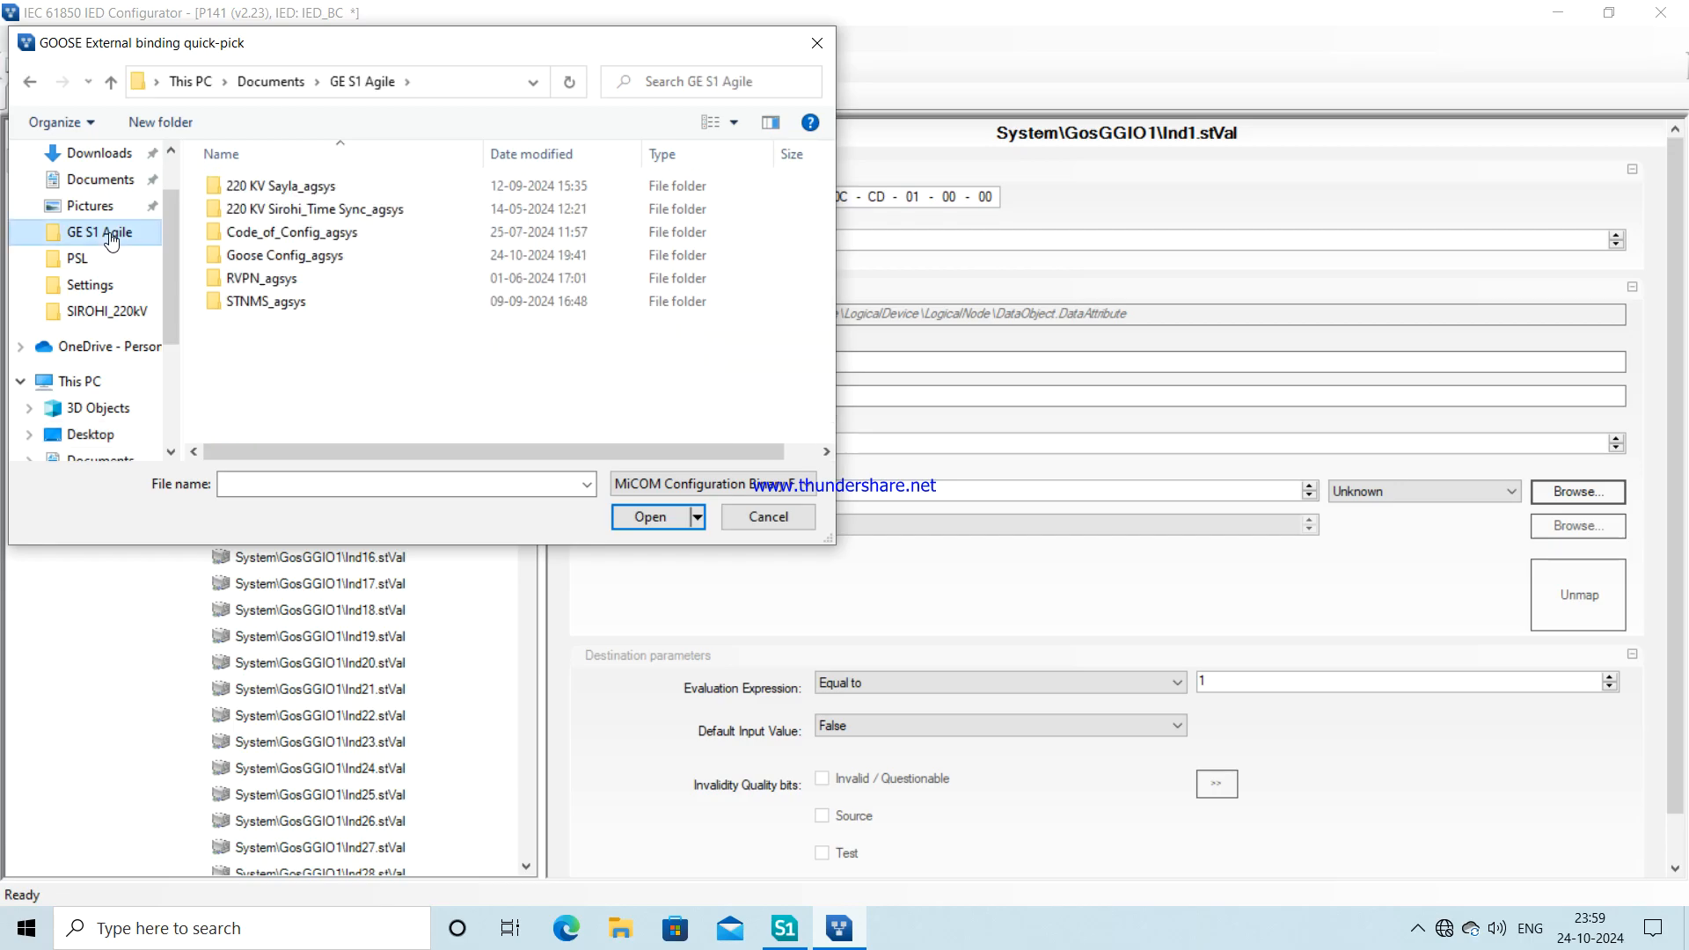
double_click(293, 260)
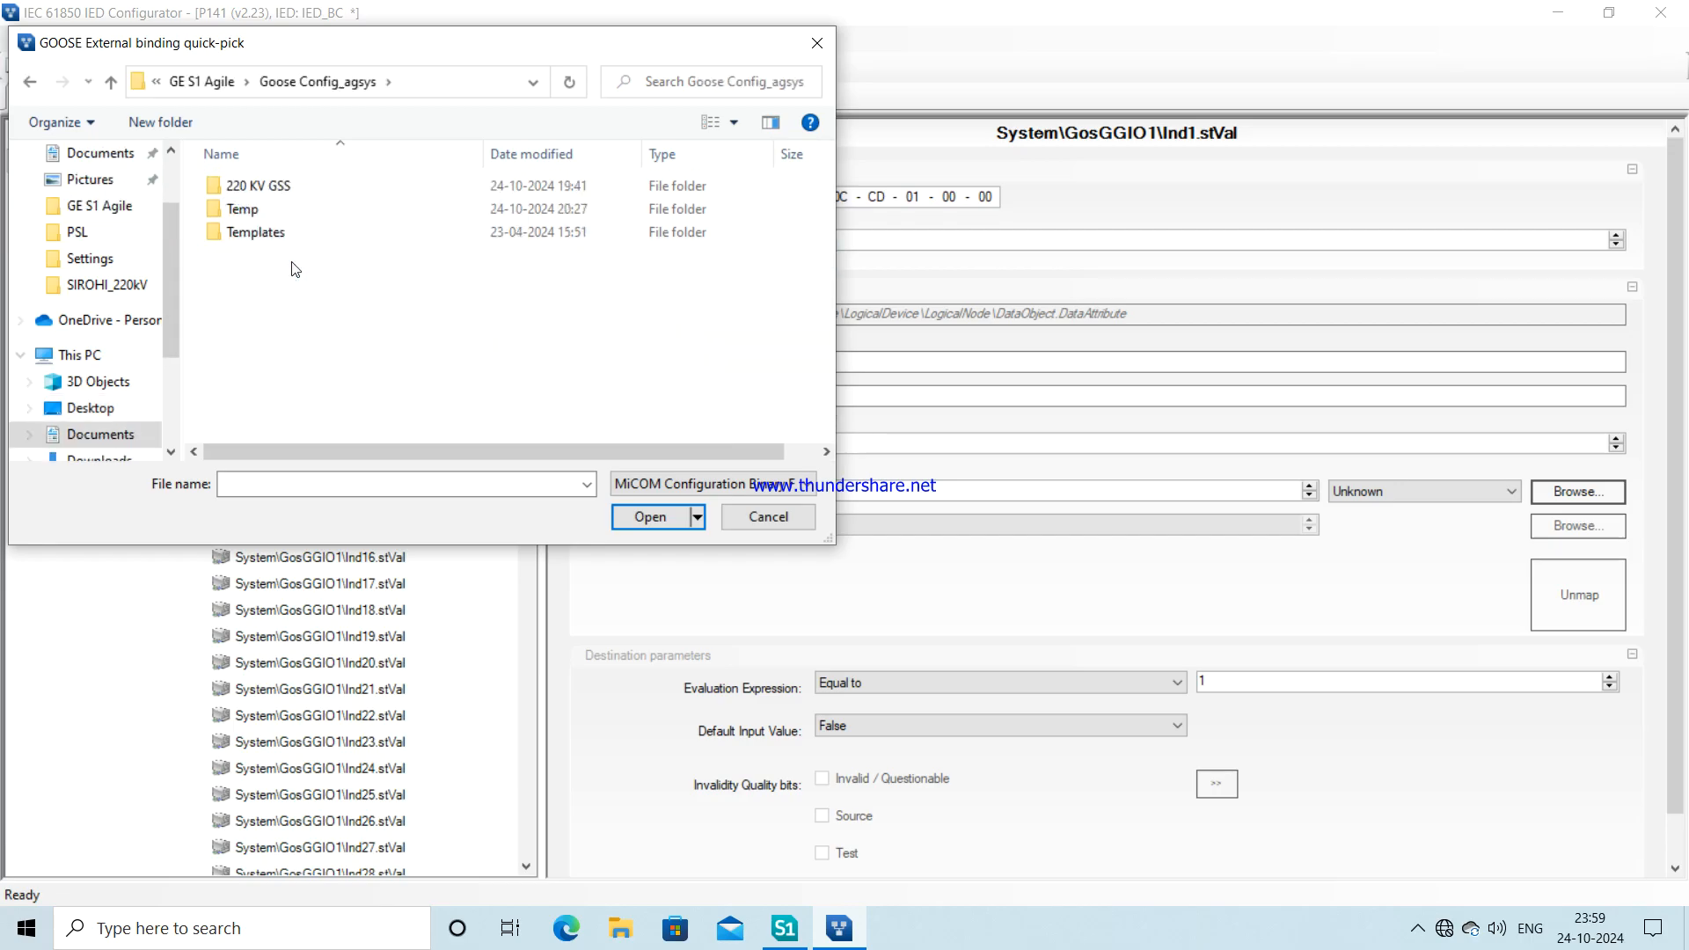
click(277, 190)
double_click(277, 190)
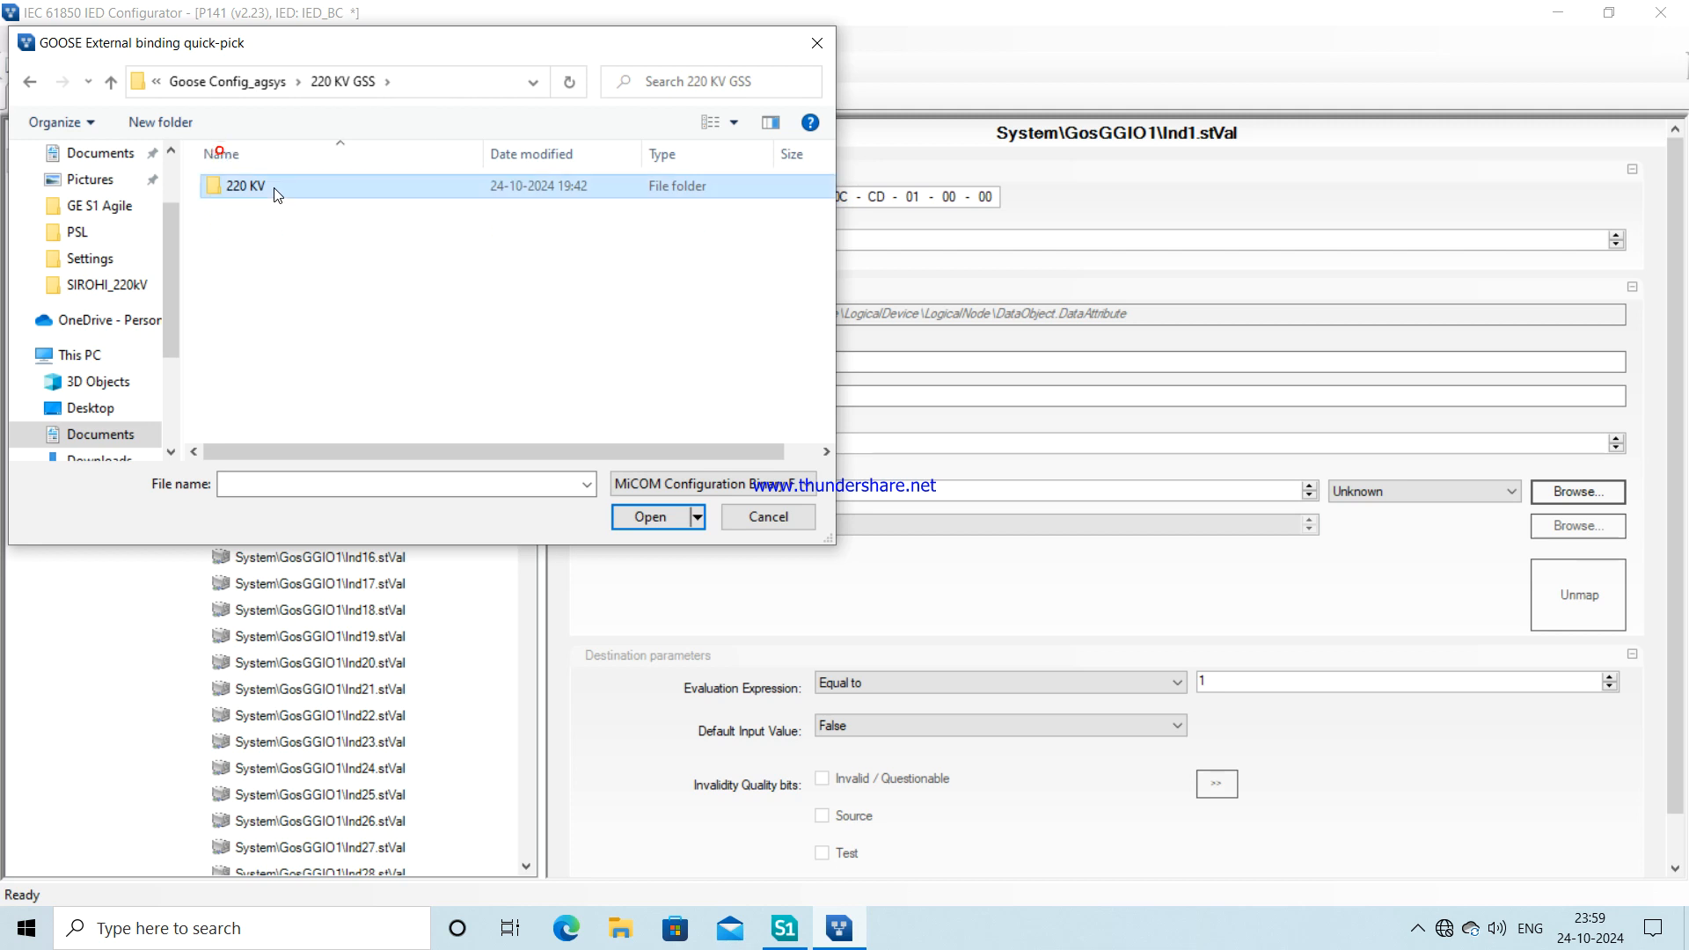
double_click(277, 190)
click(276, 213)
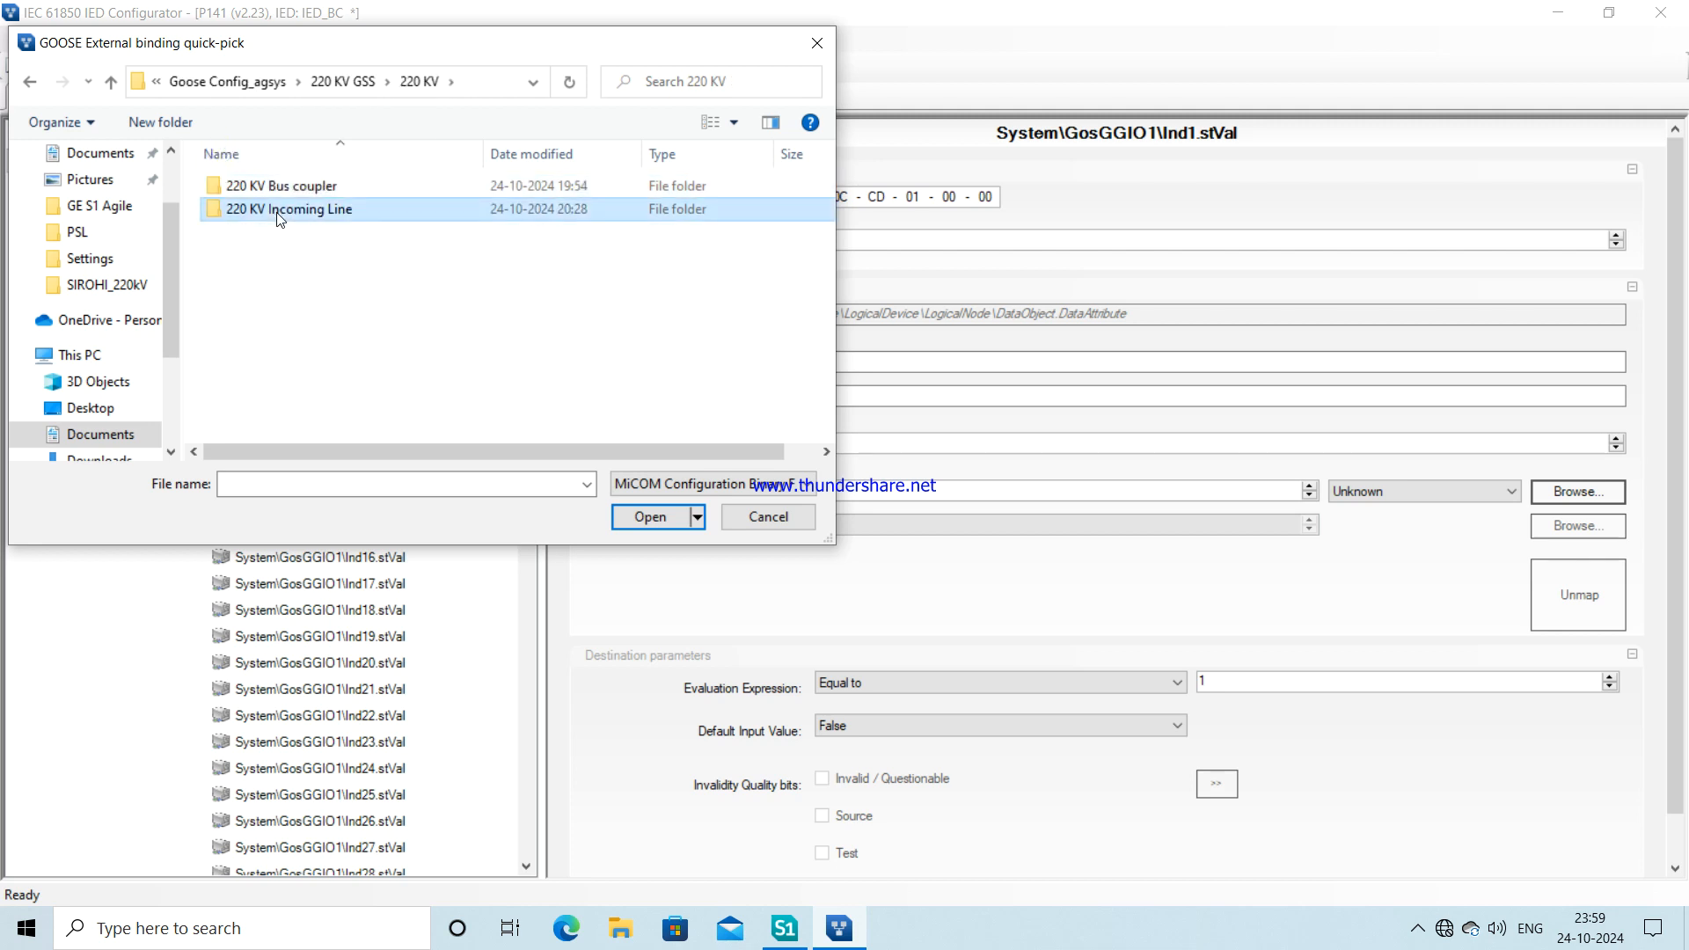
double_click(276, 213)
click(281, 187)
double_click(282, 187)
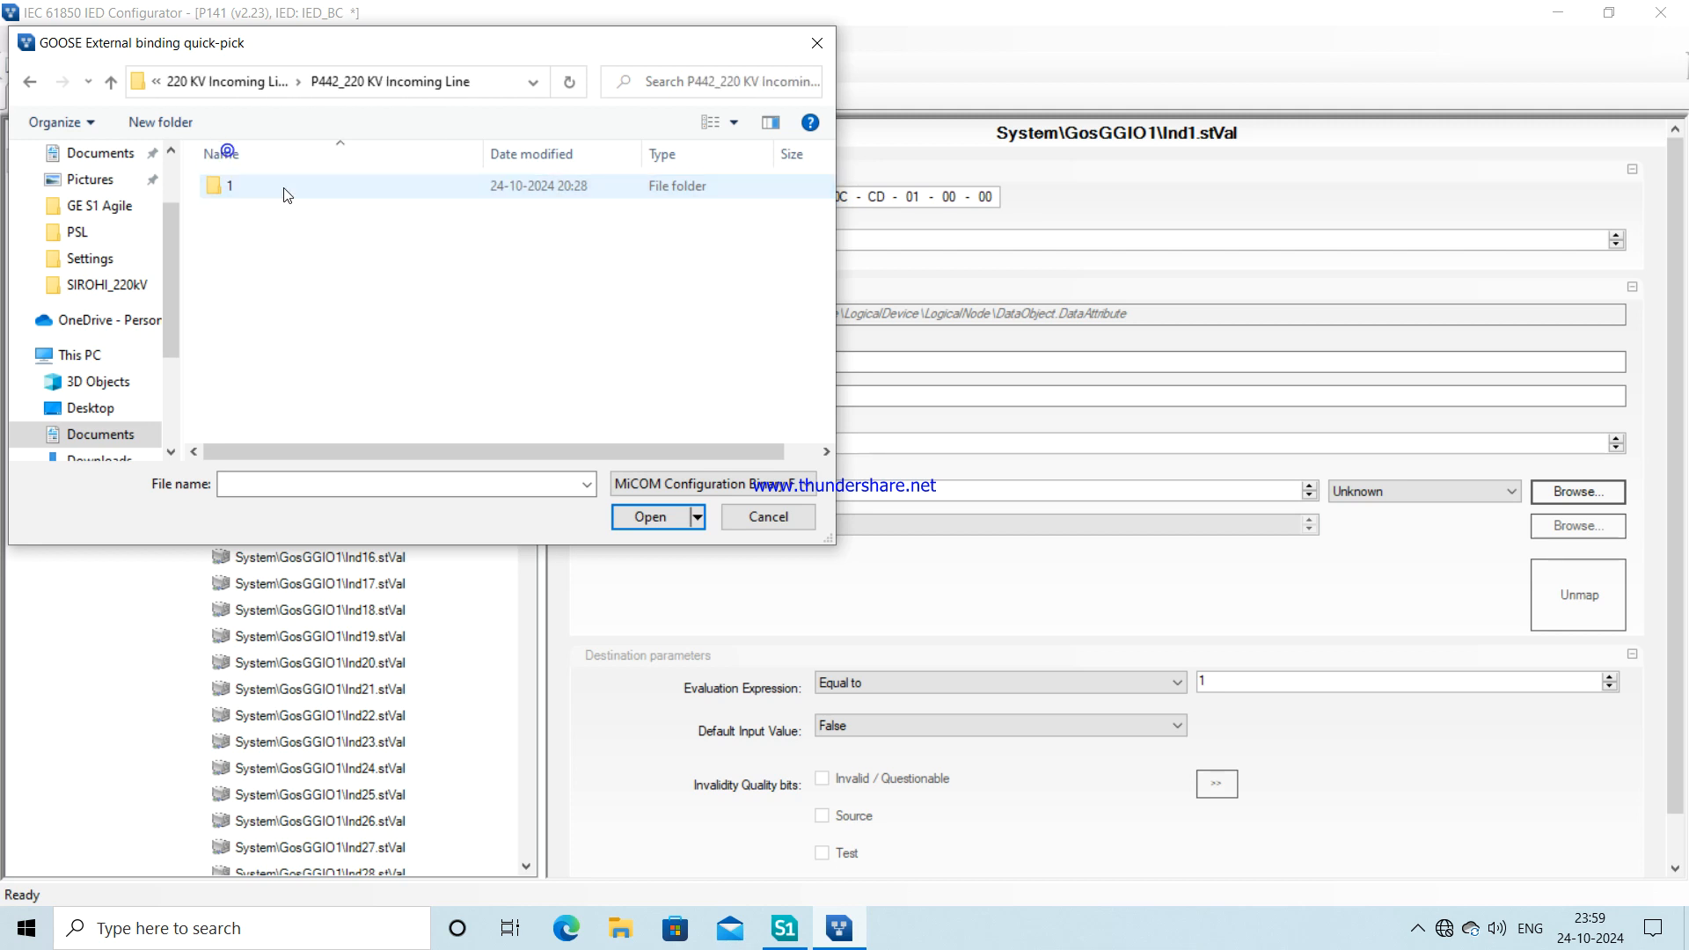
double_click(283, 187)
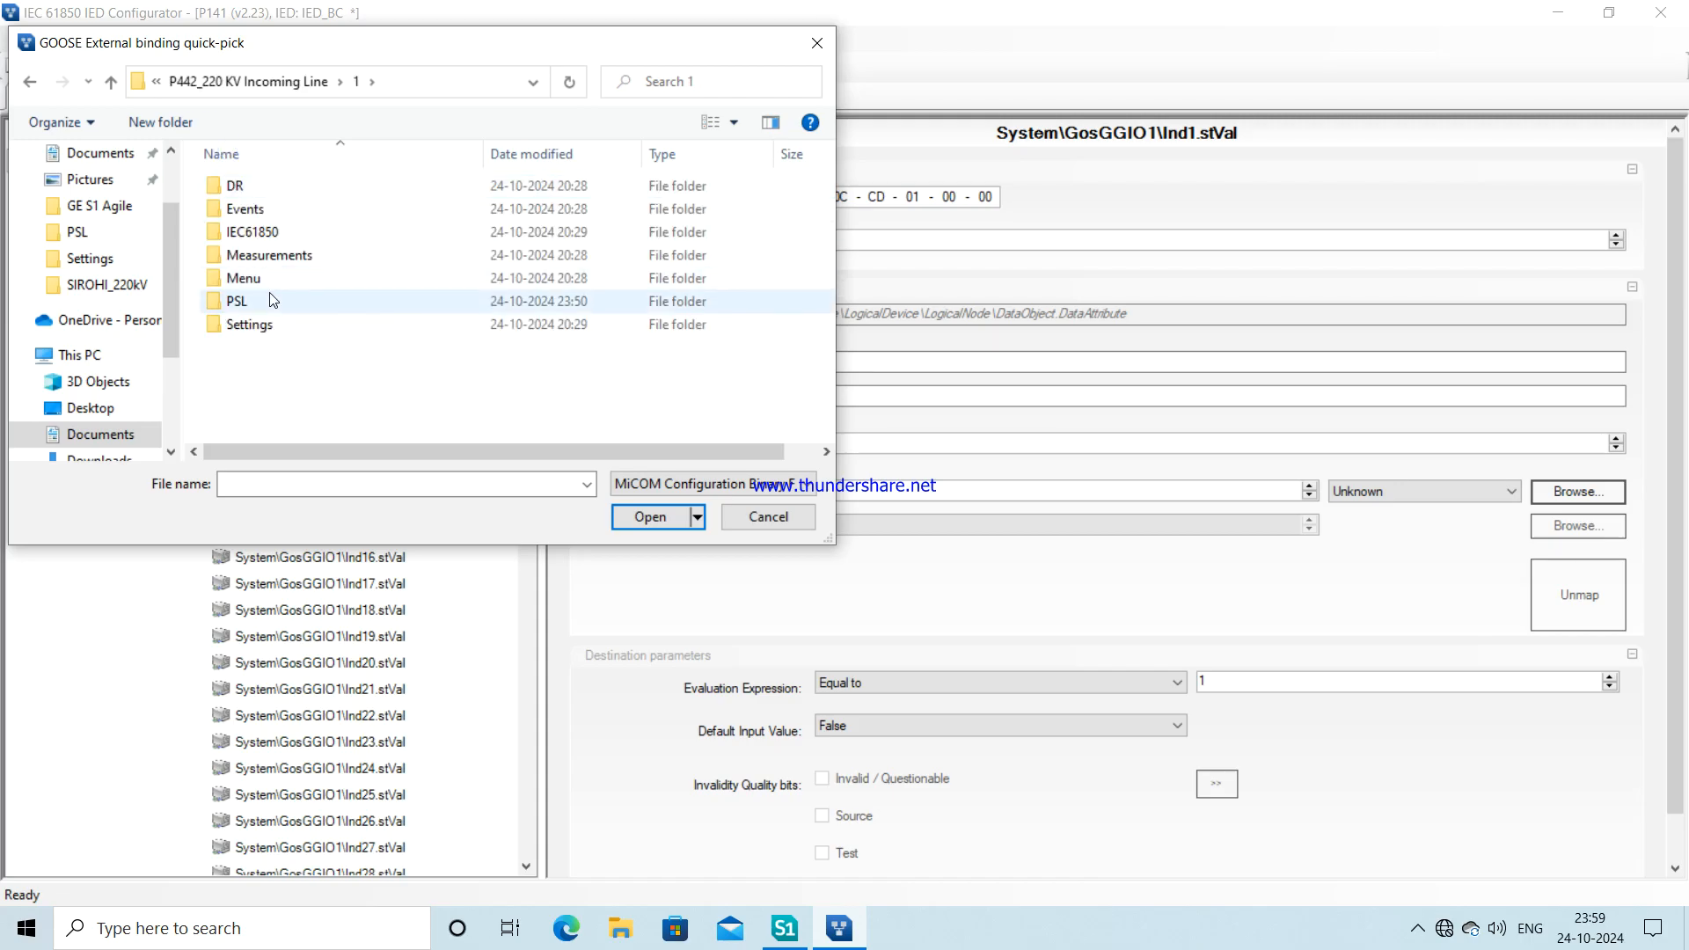
double_click(275, 233)
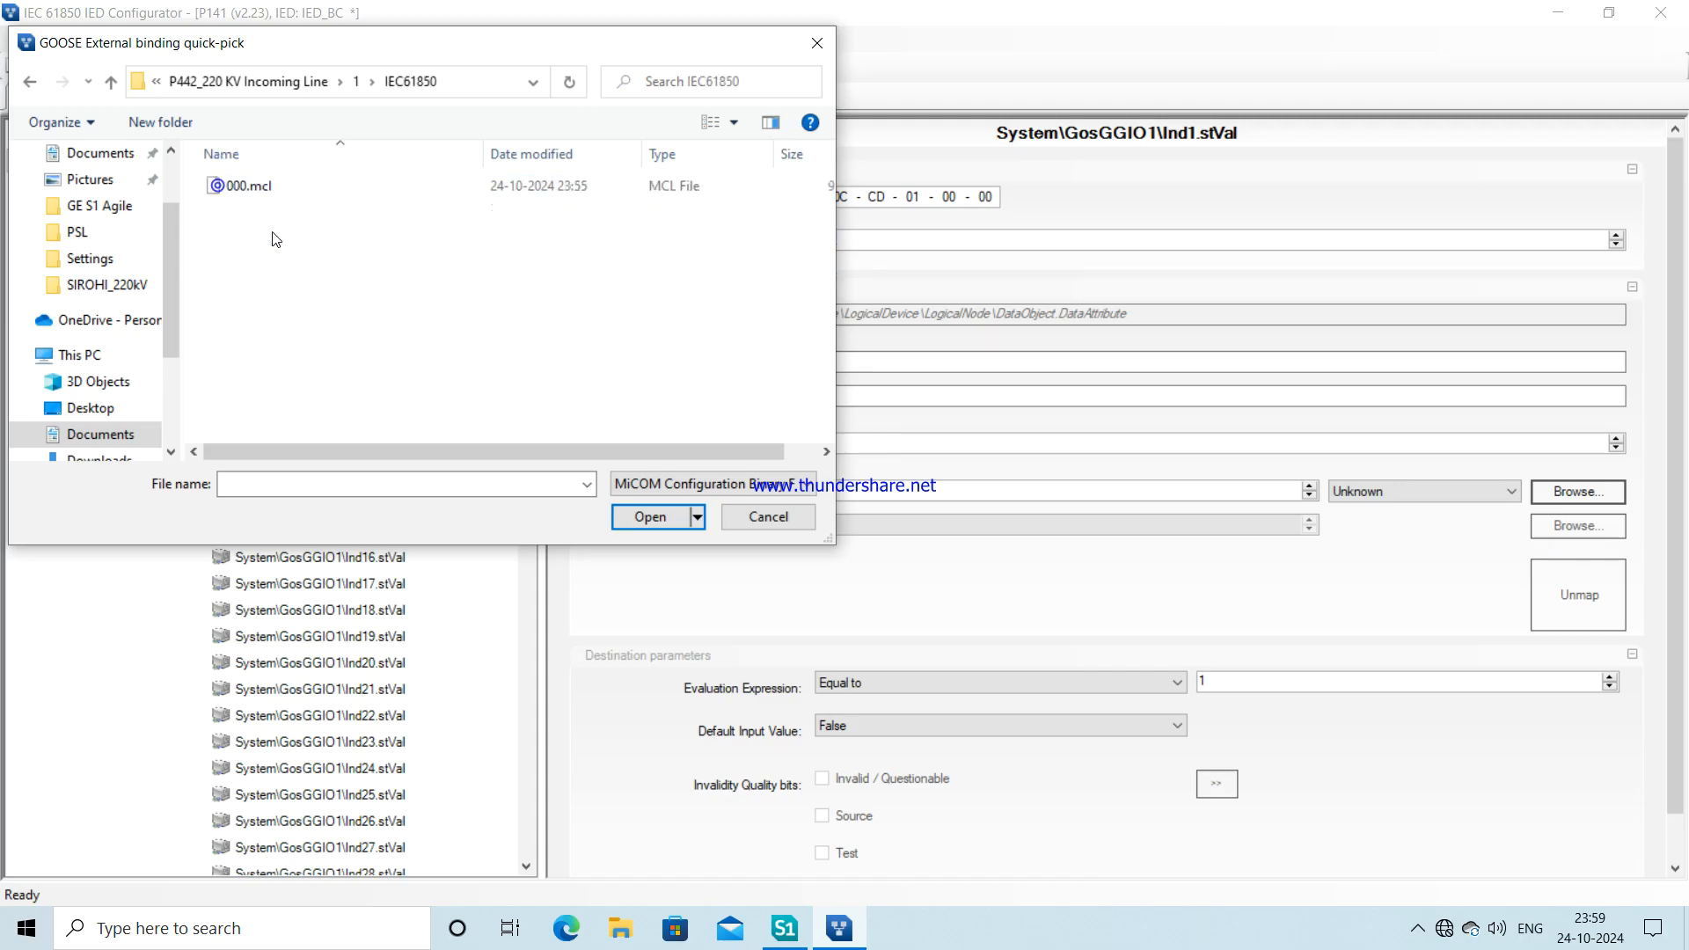
click(264, 196)
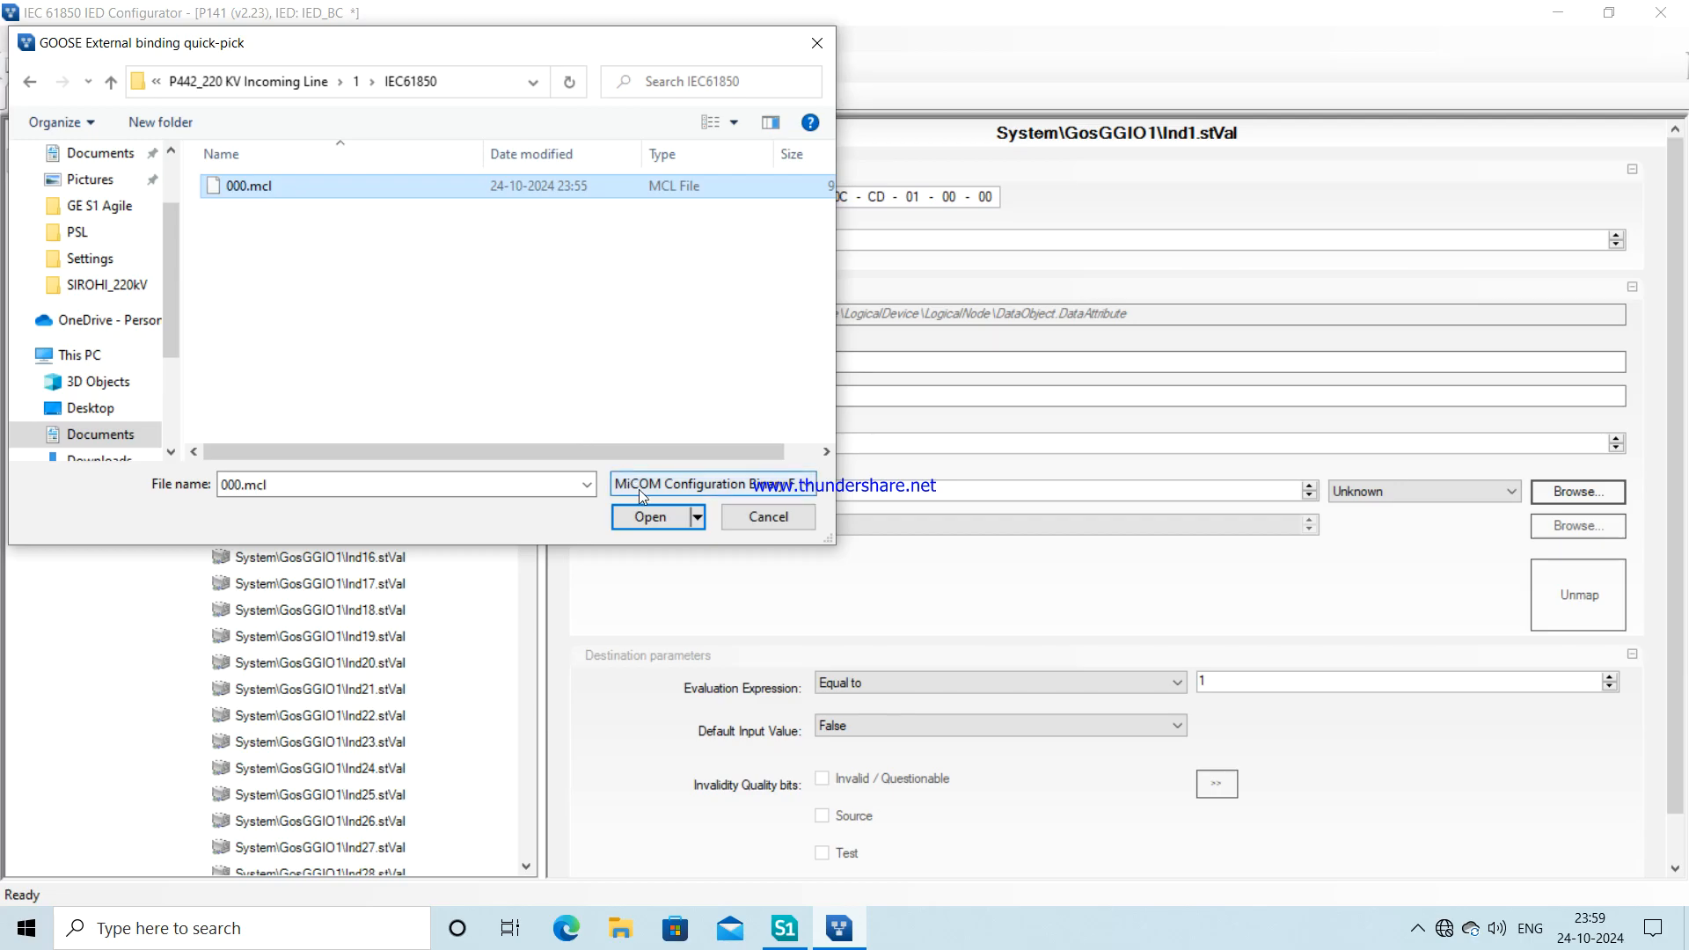
click(636, 521)
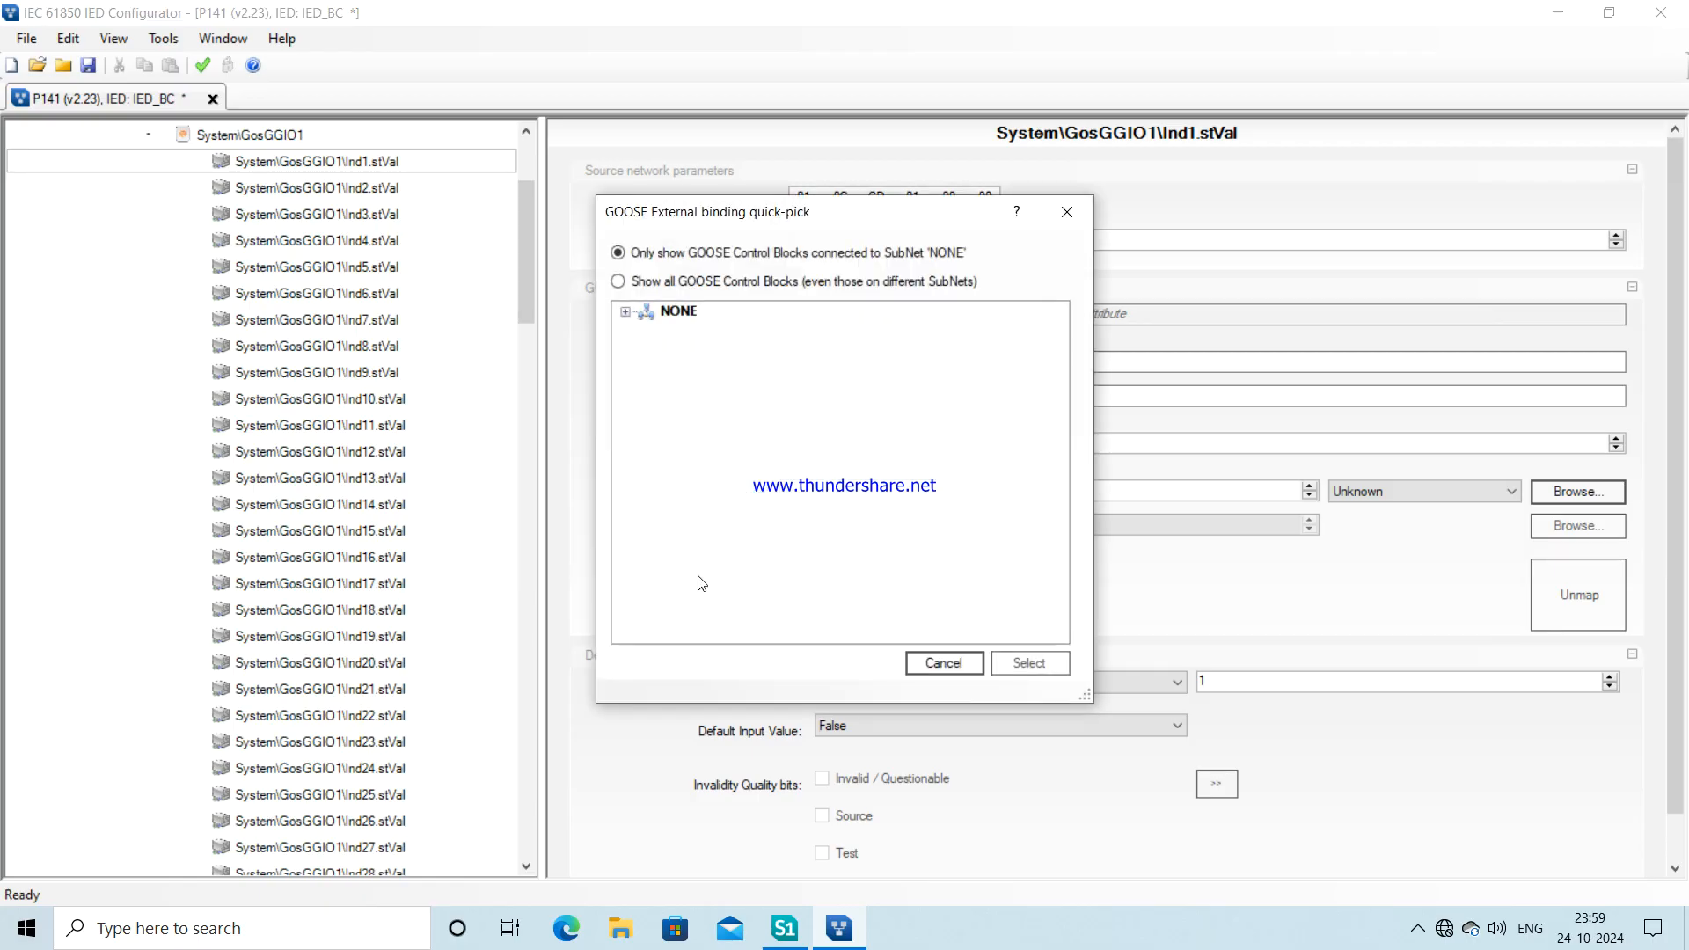
- Map Ind1.stVal to System/GosGGIO2.ST.Ind1 in the IED_LineSystem/LLN0$GO$gcb01 control block of IED_Line
click(625, 312)
click(647, 329)
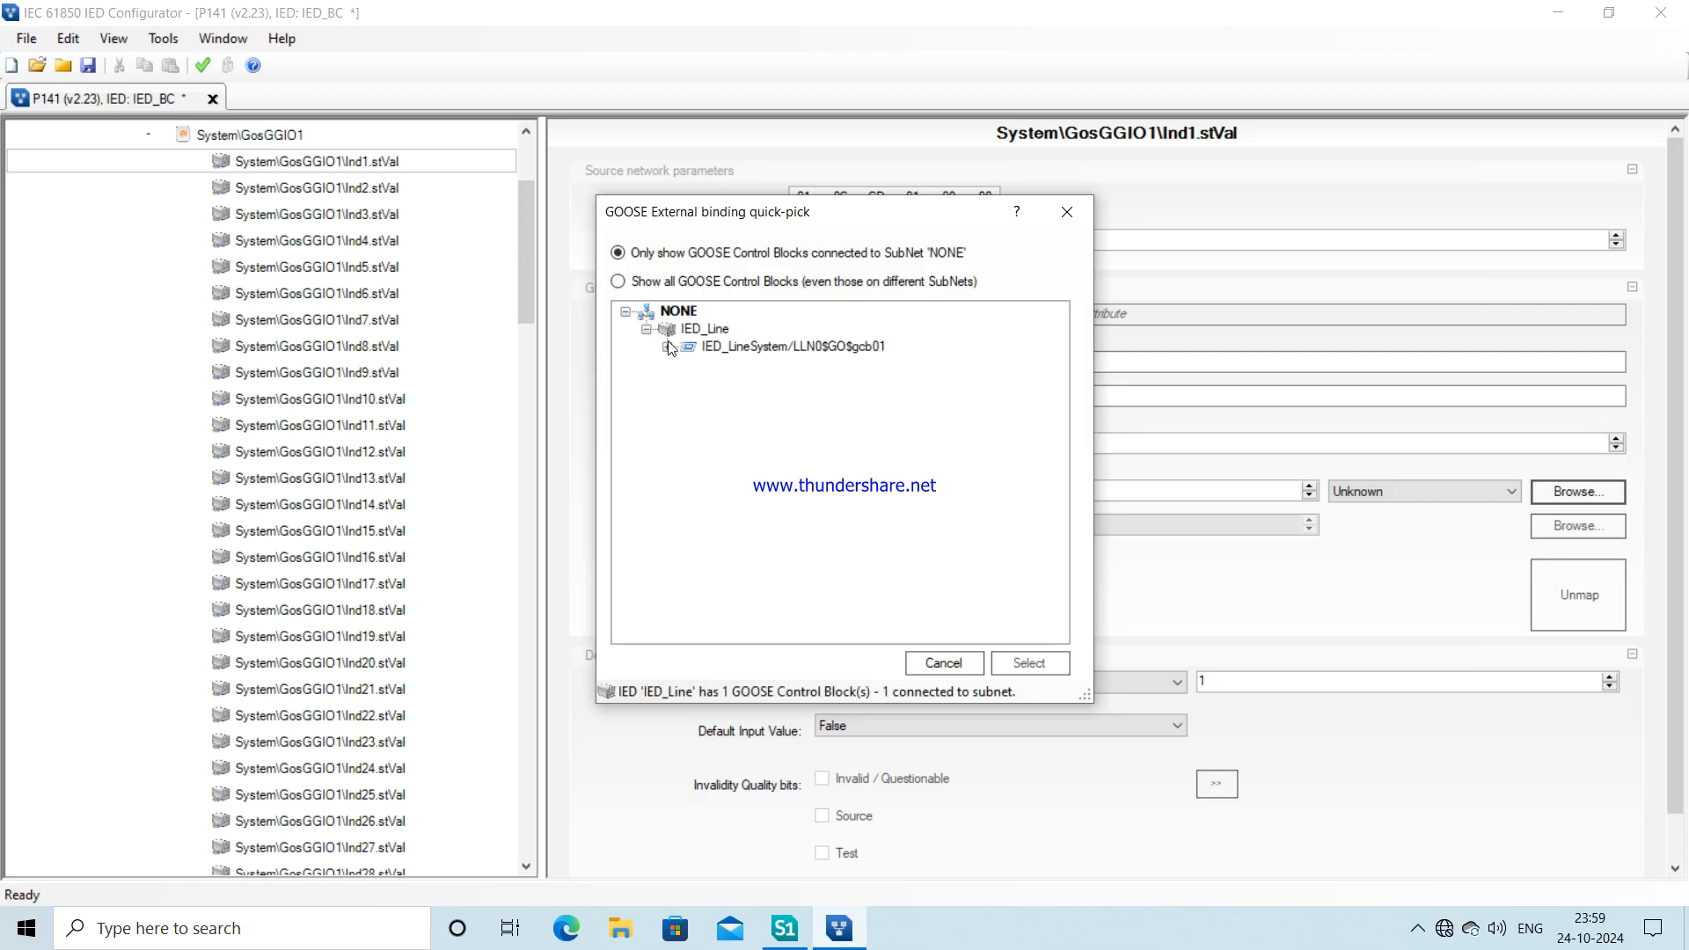
click(668, 349)
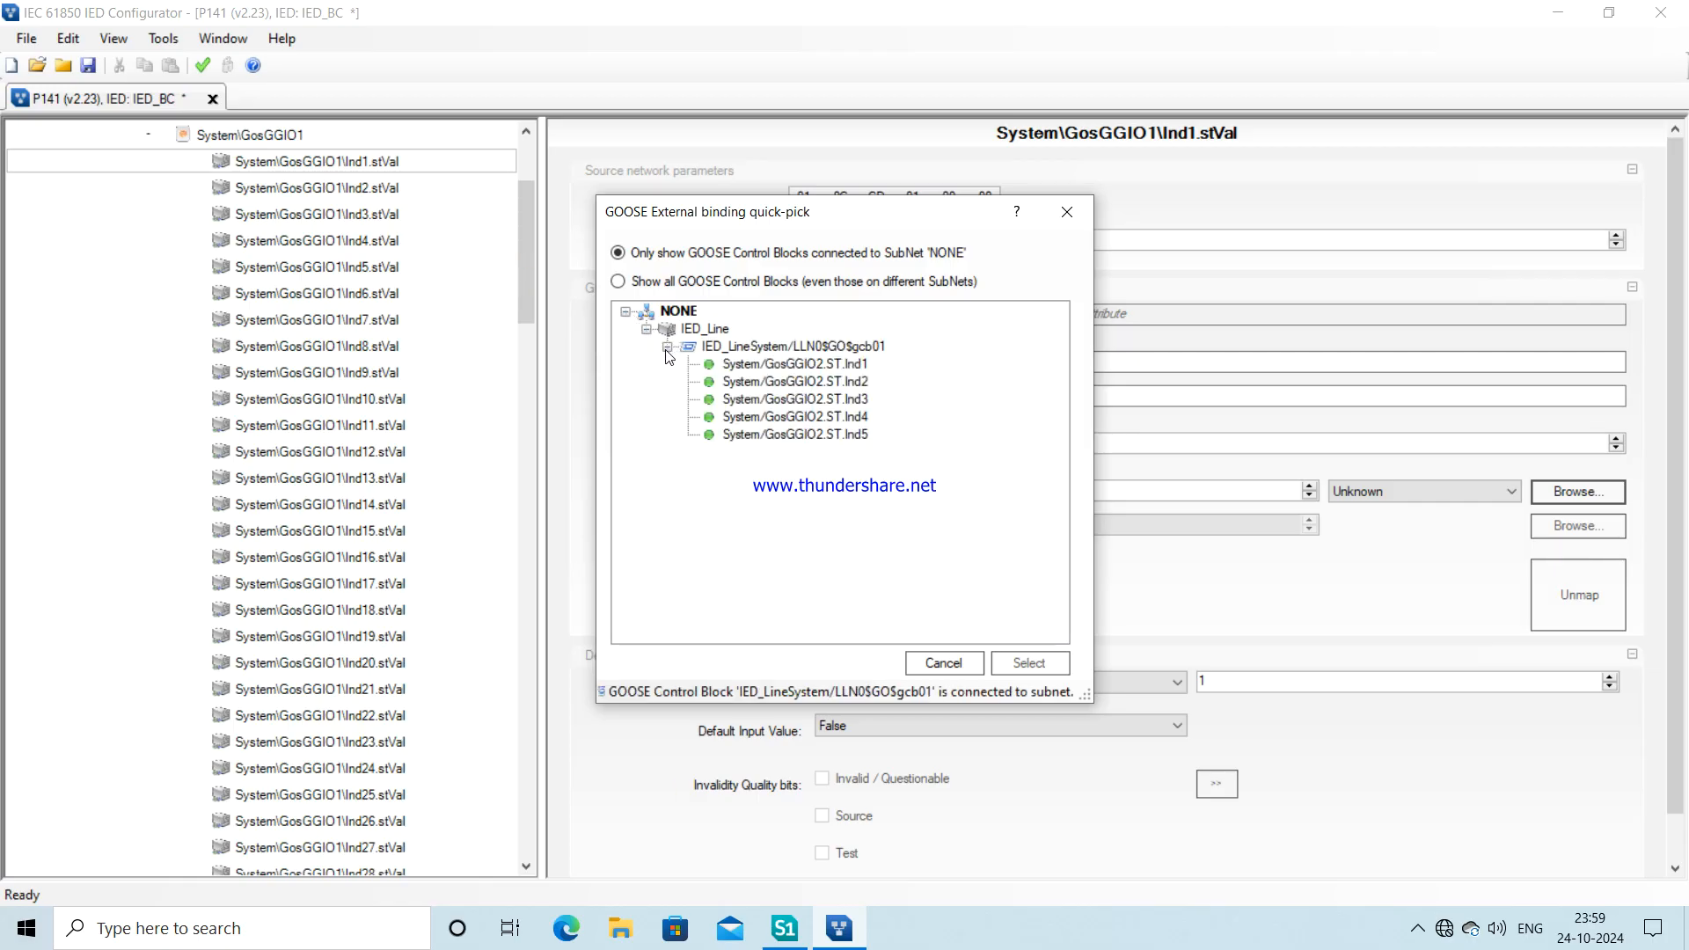
click(714, 371)
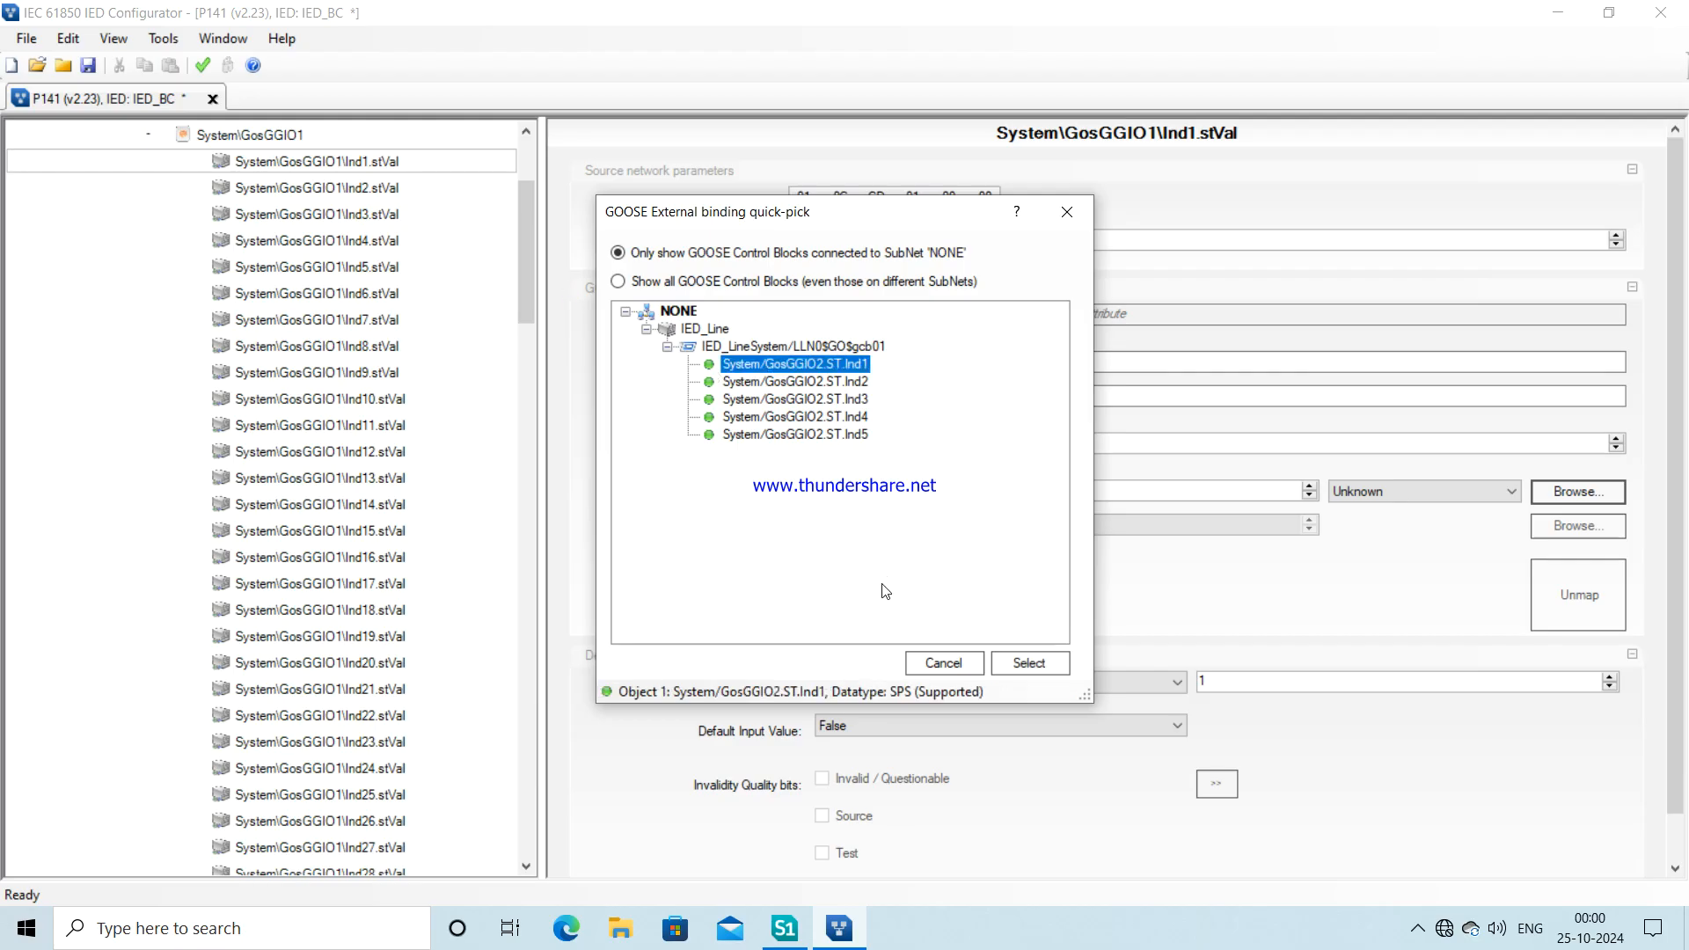
click(1027, 663)
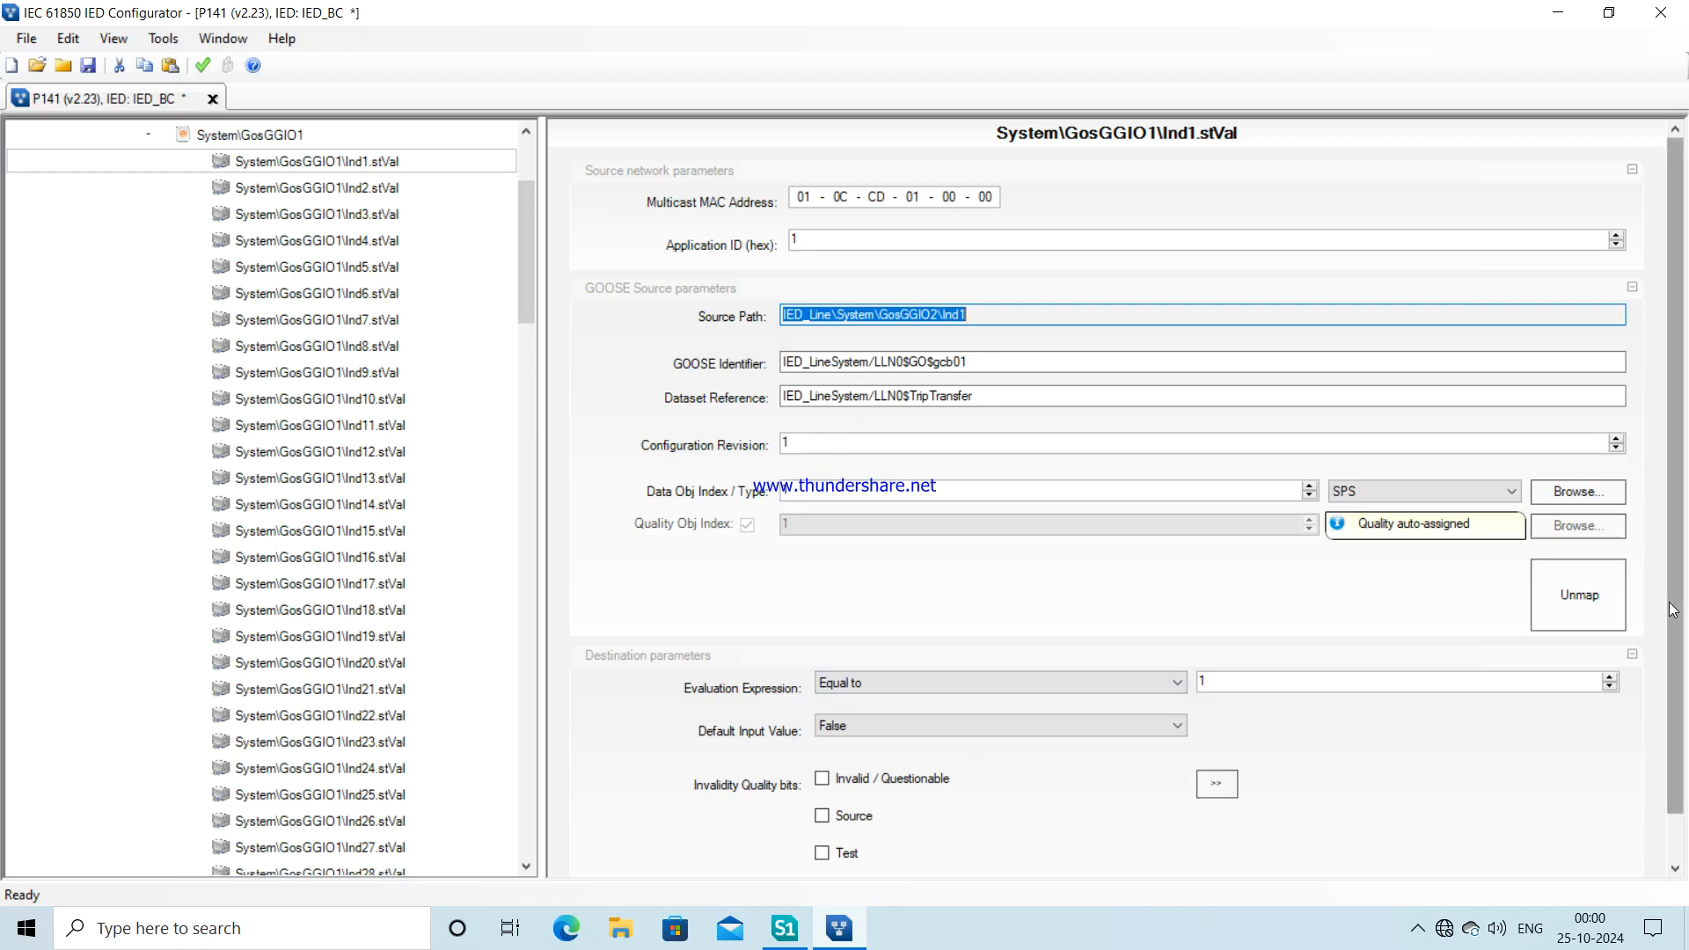
scroll(1673, 610, down, 1)
scroll(1672, 610, up, 1)
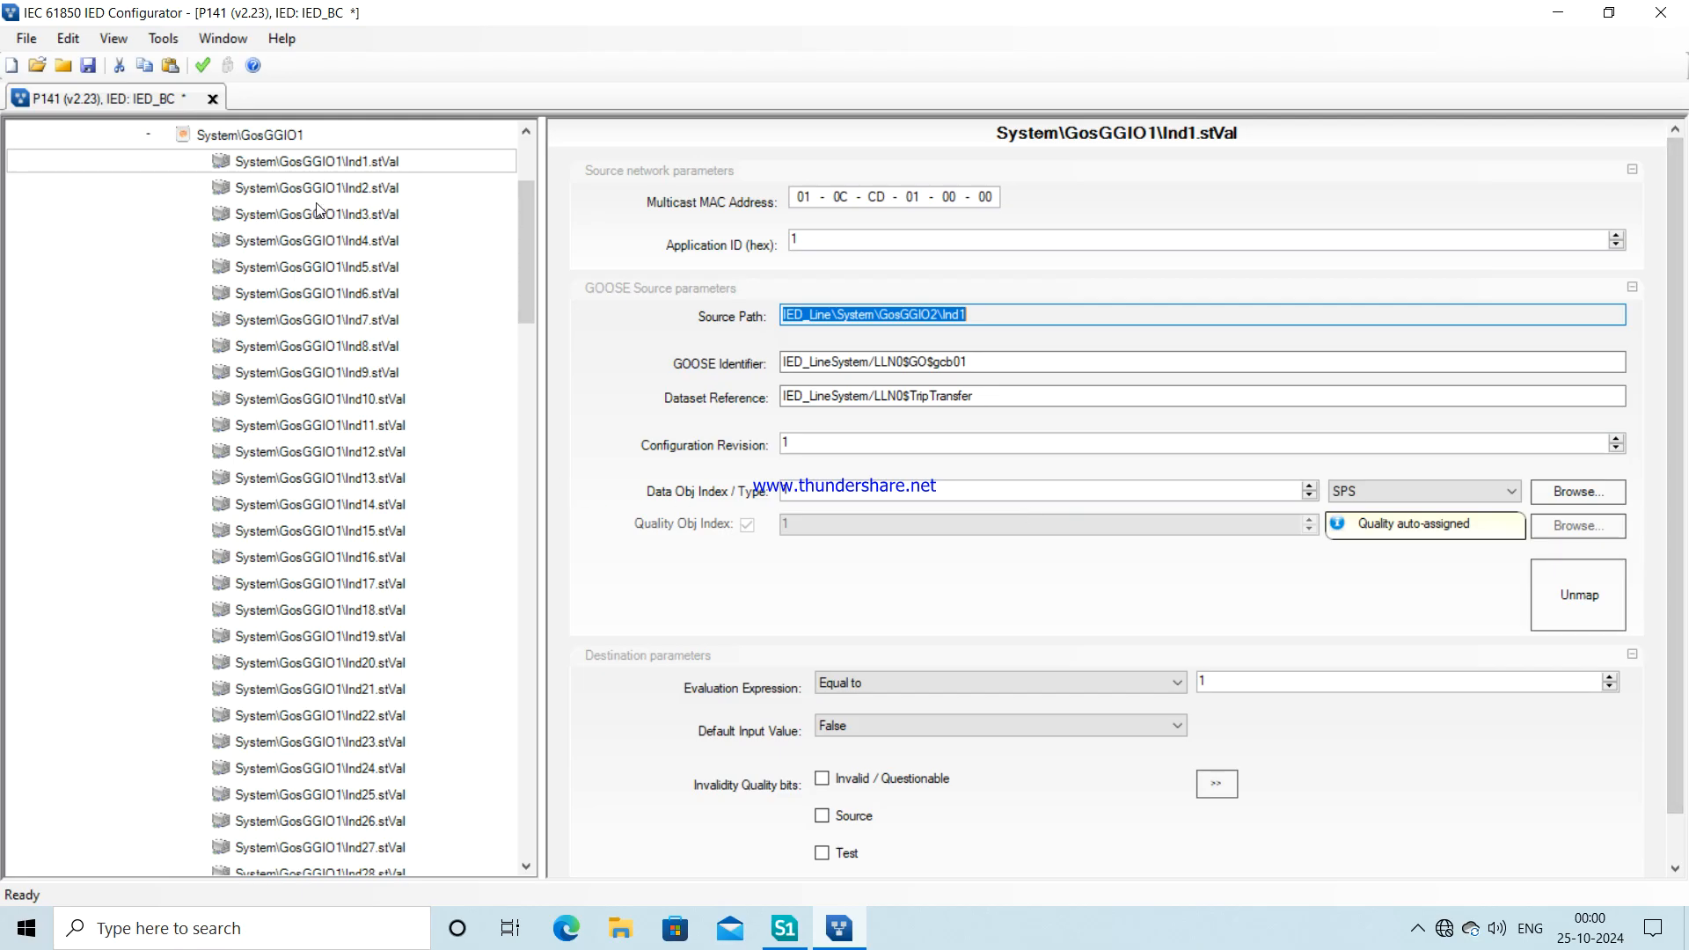
- Open the GOOSE subscribing input System\GosGGIO1\Ind2.stVal and set its application ID to 1
click(339, 185)
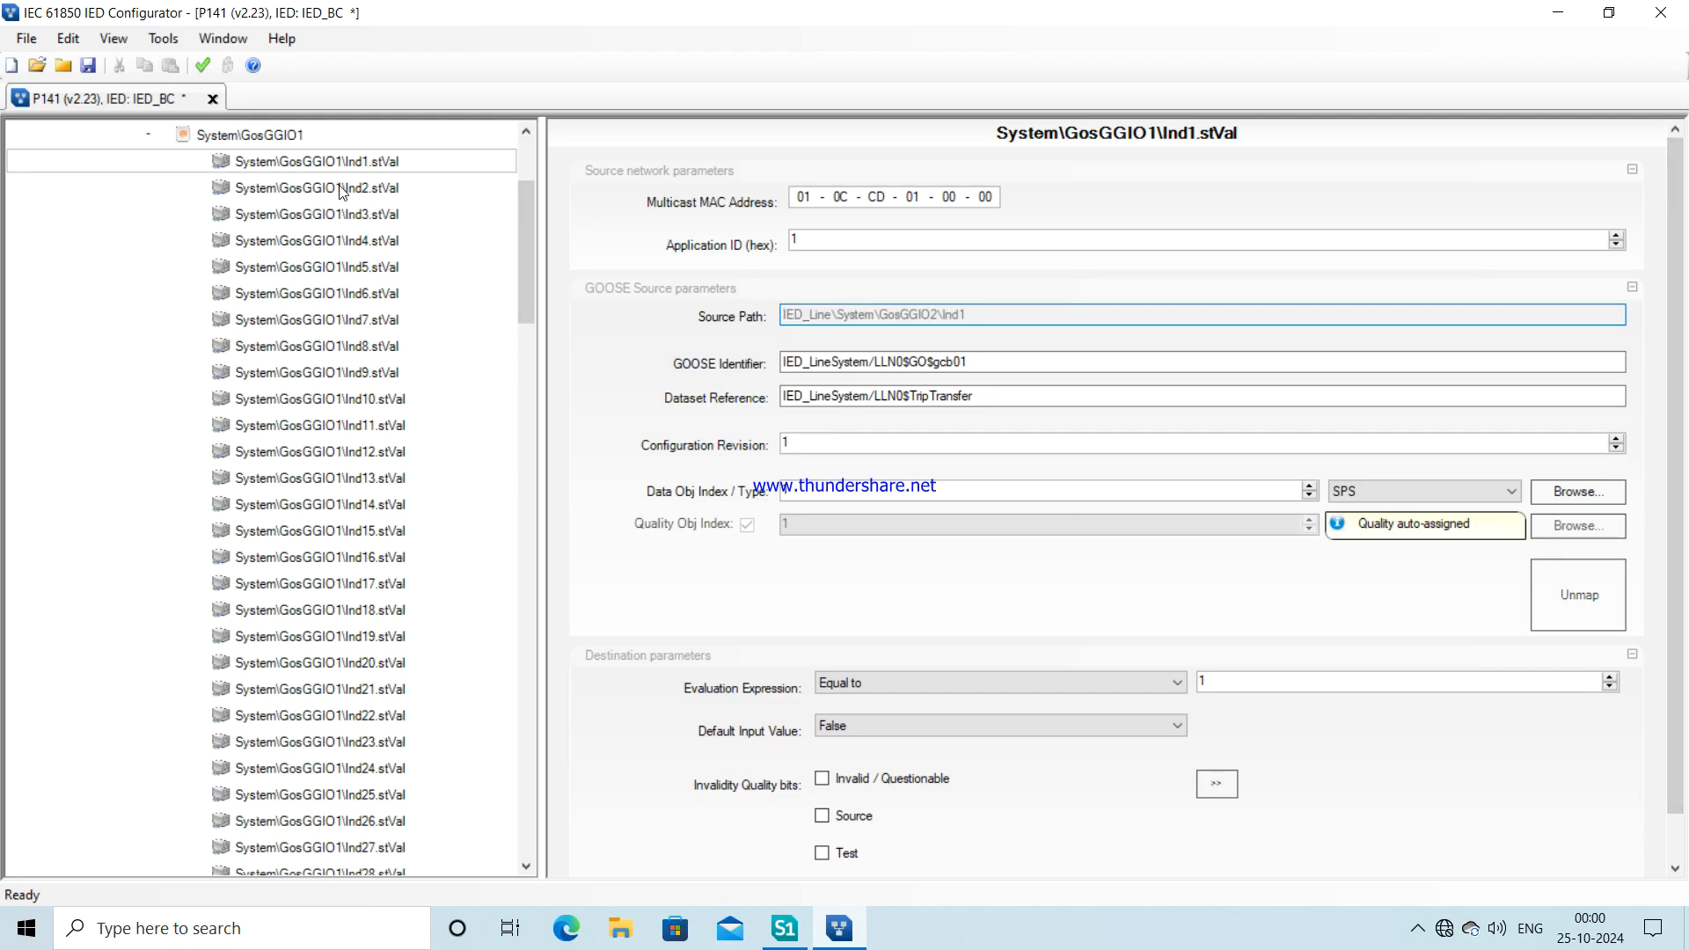
click(341, 190)
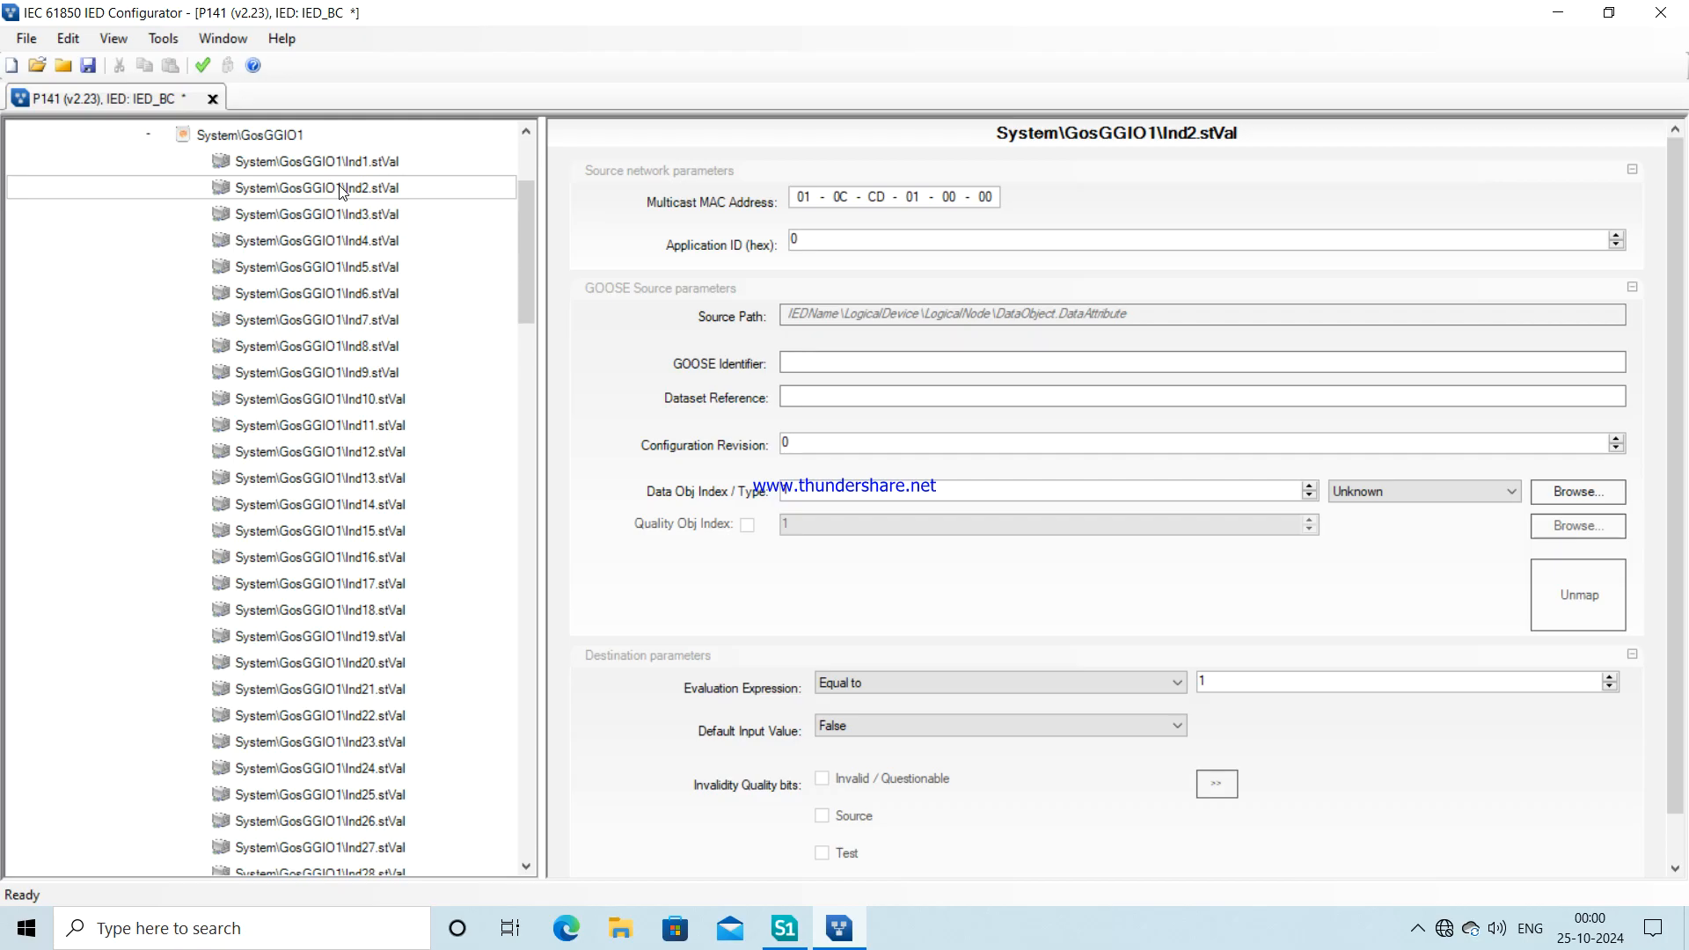
click(814, 241)
- Browse for the data object source of Ind2.stVal and load the incoming line's MCL file 000.mcl
click(1550, 494)
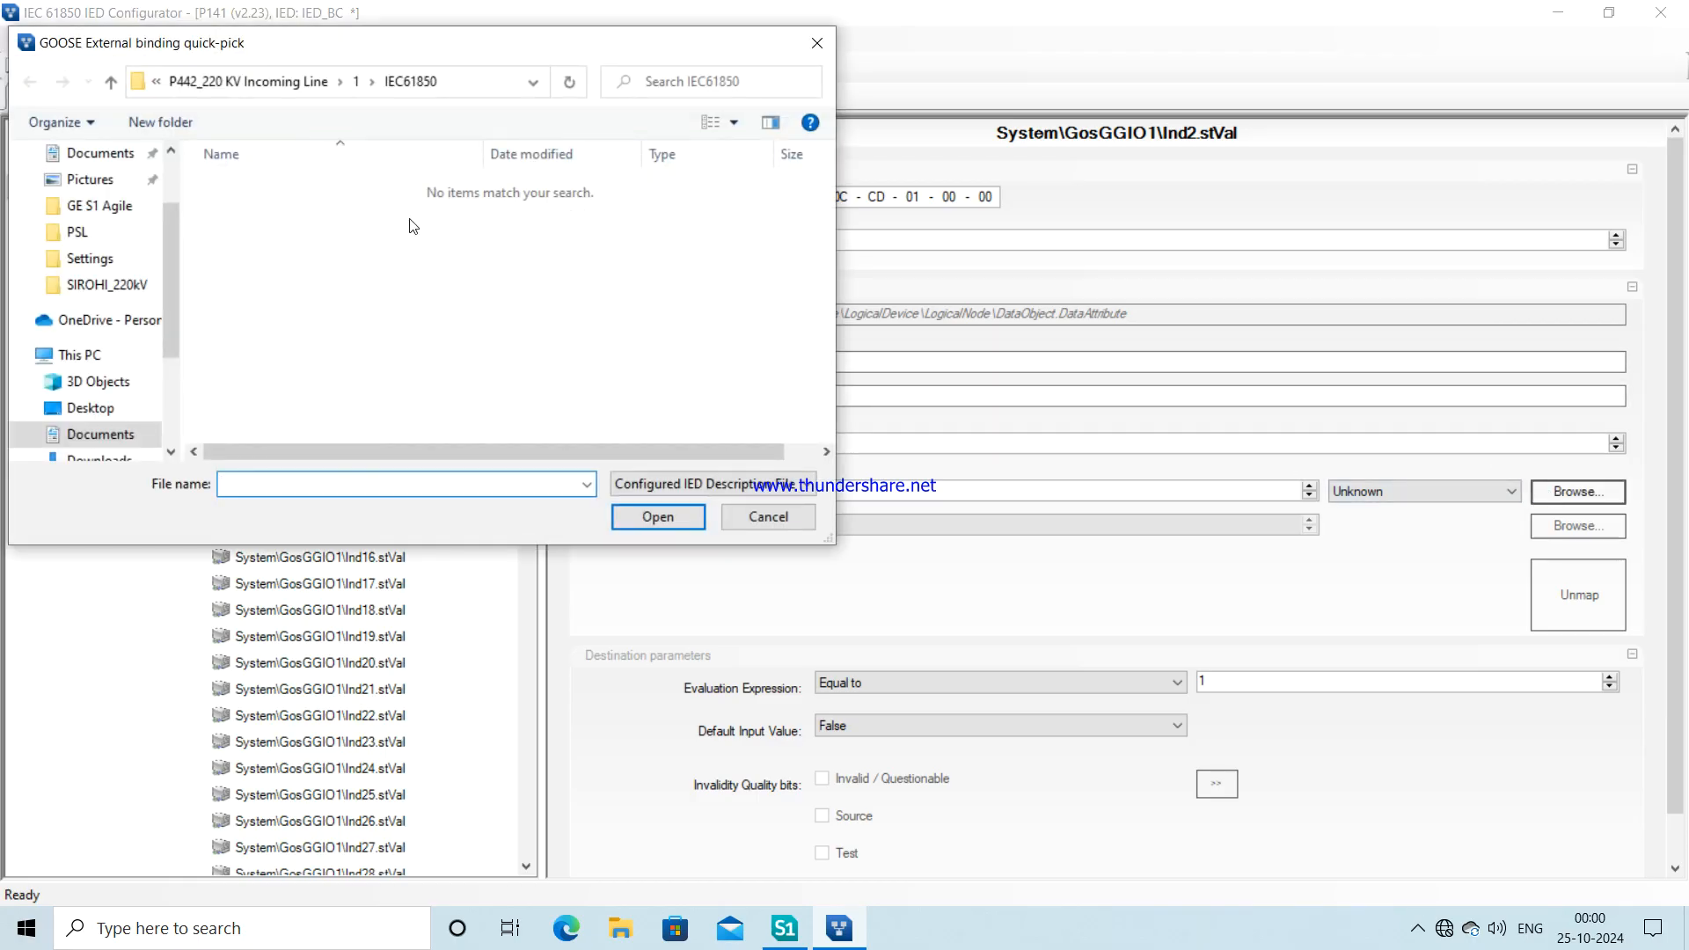
click(656, 491)
click(666, 558)
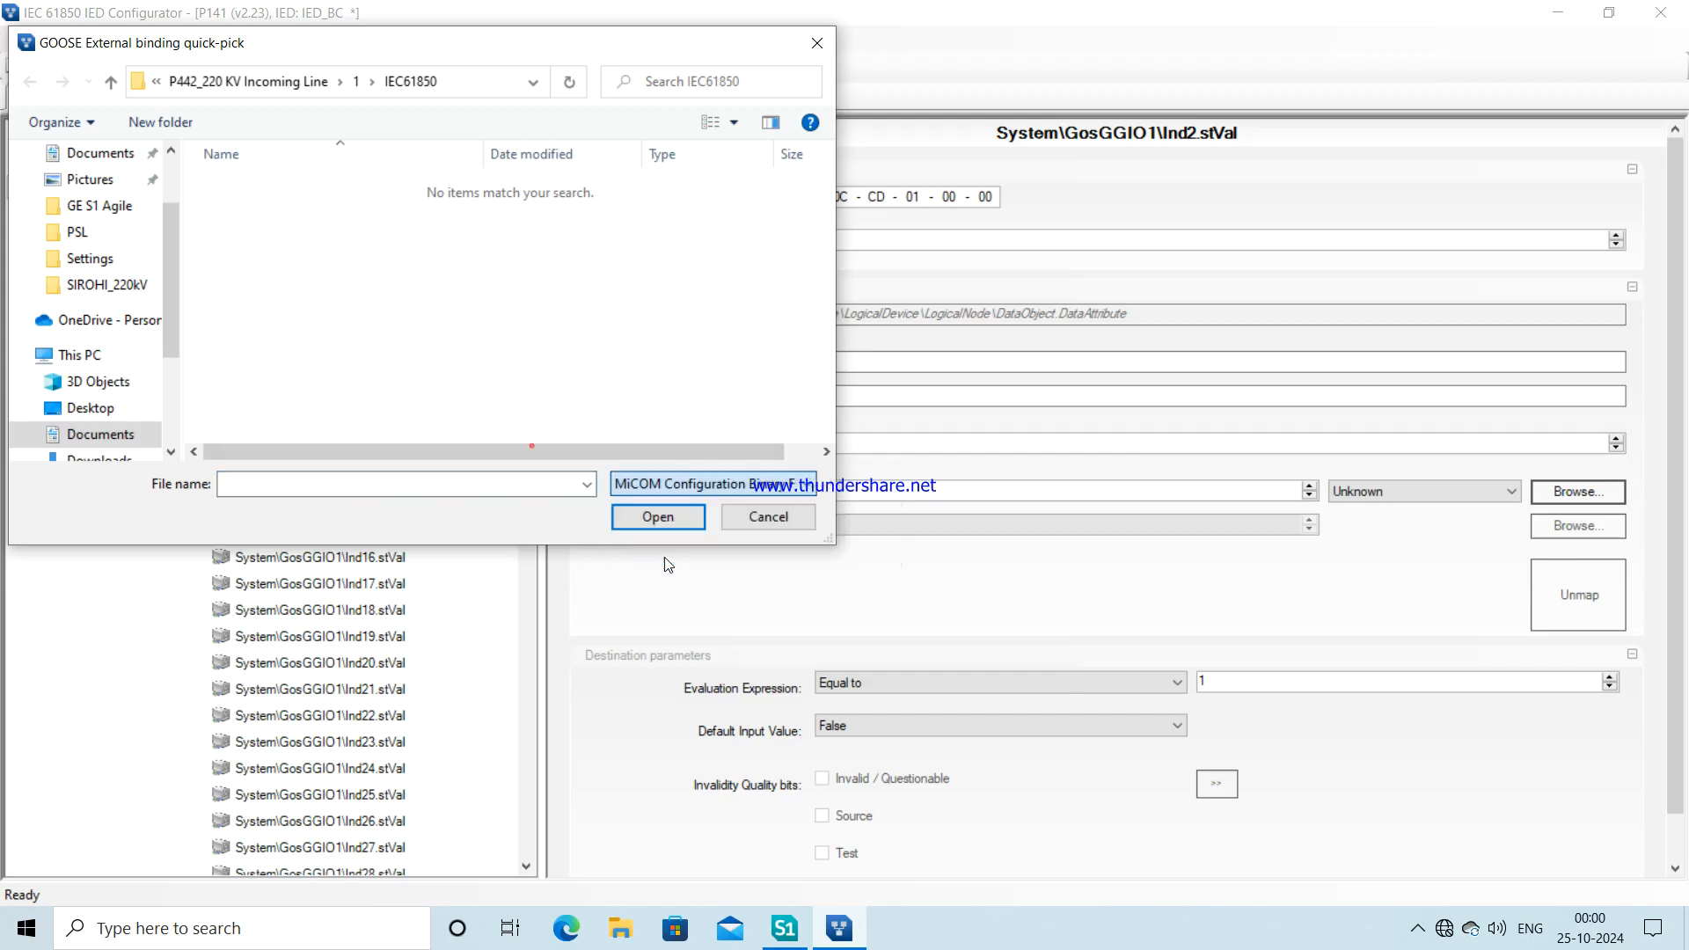
click(262, 182)
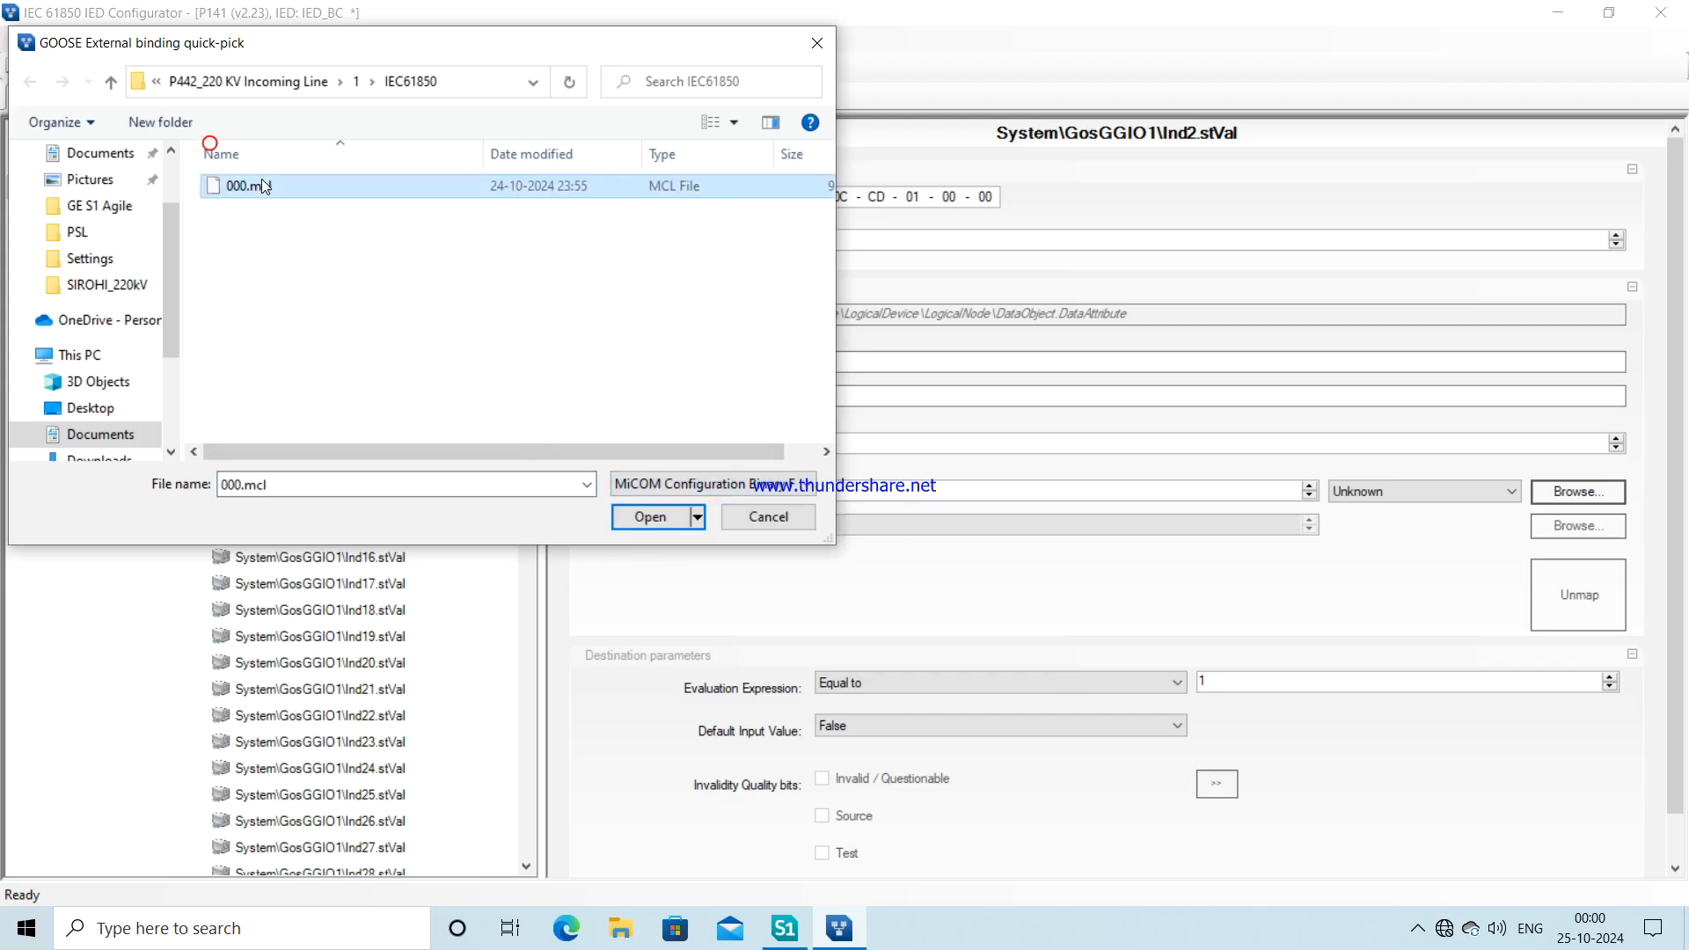
click(651, 517)
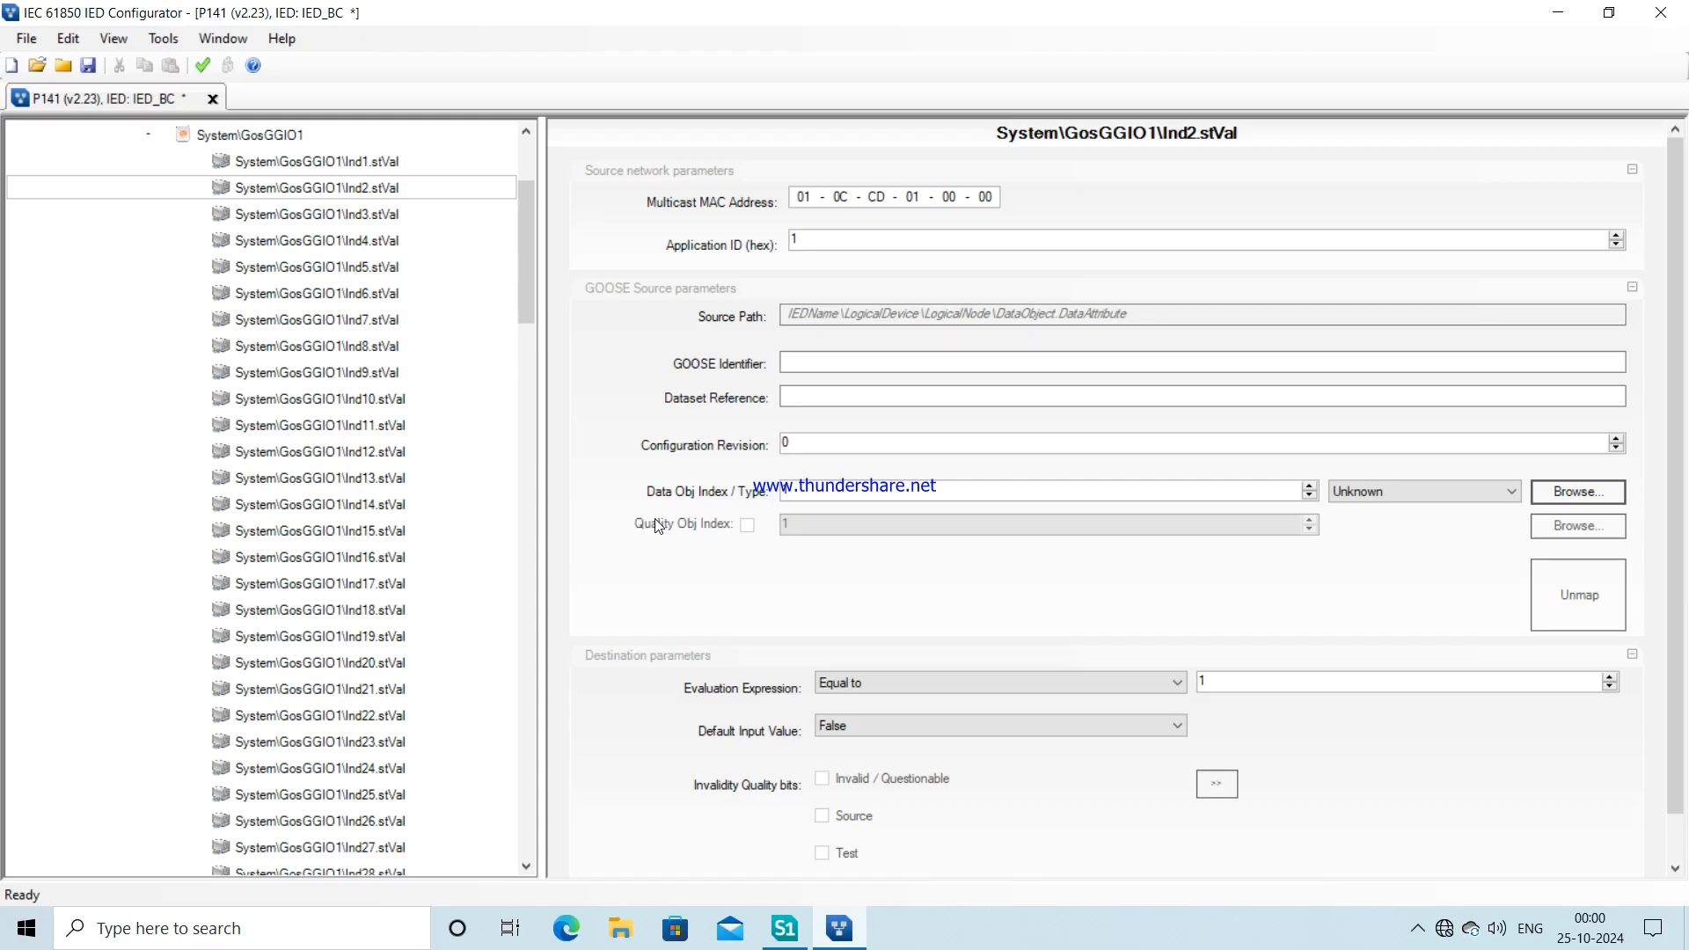
- Map Ind2.stVal to System/GosGGIO2.ST.Ind2 in the IED_LineSystem/LLN0$GO$gcb01 control block of IED_Line
click(625, 311)
click(646, 330)
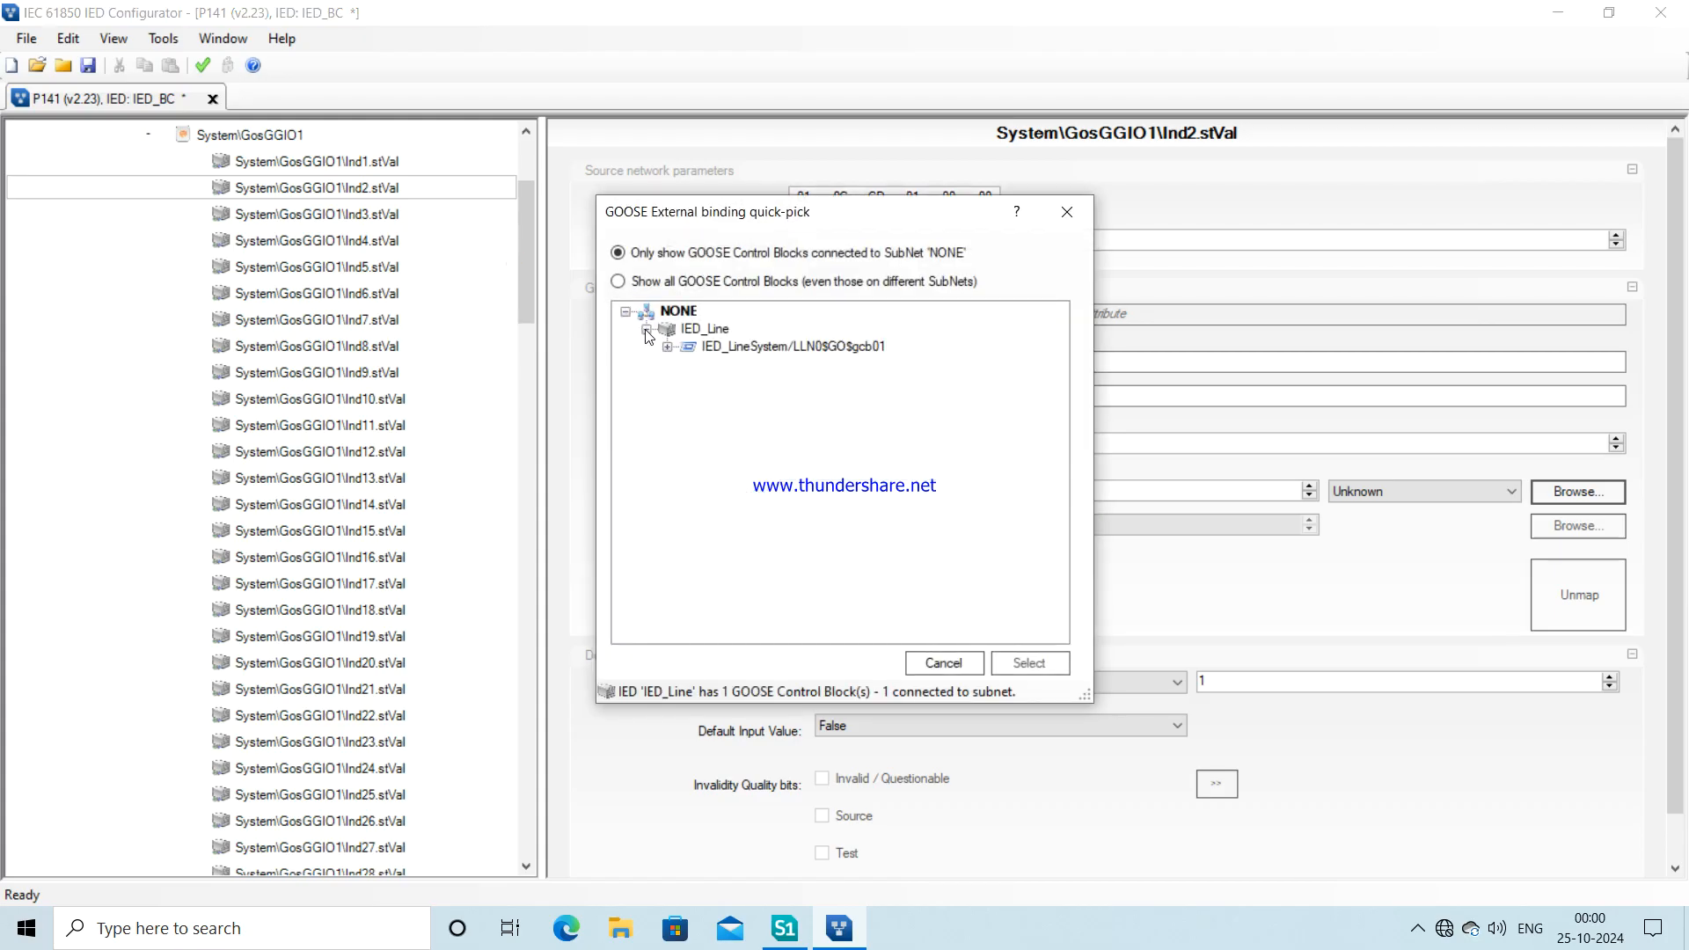
click(666, 347)
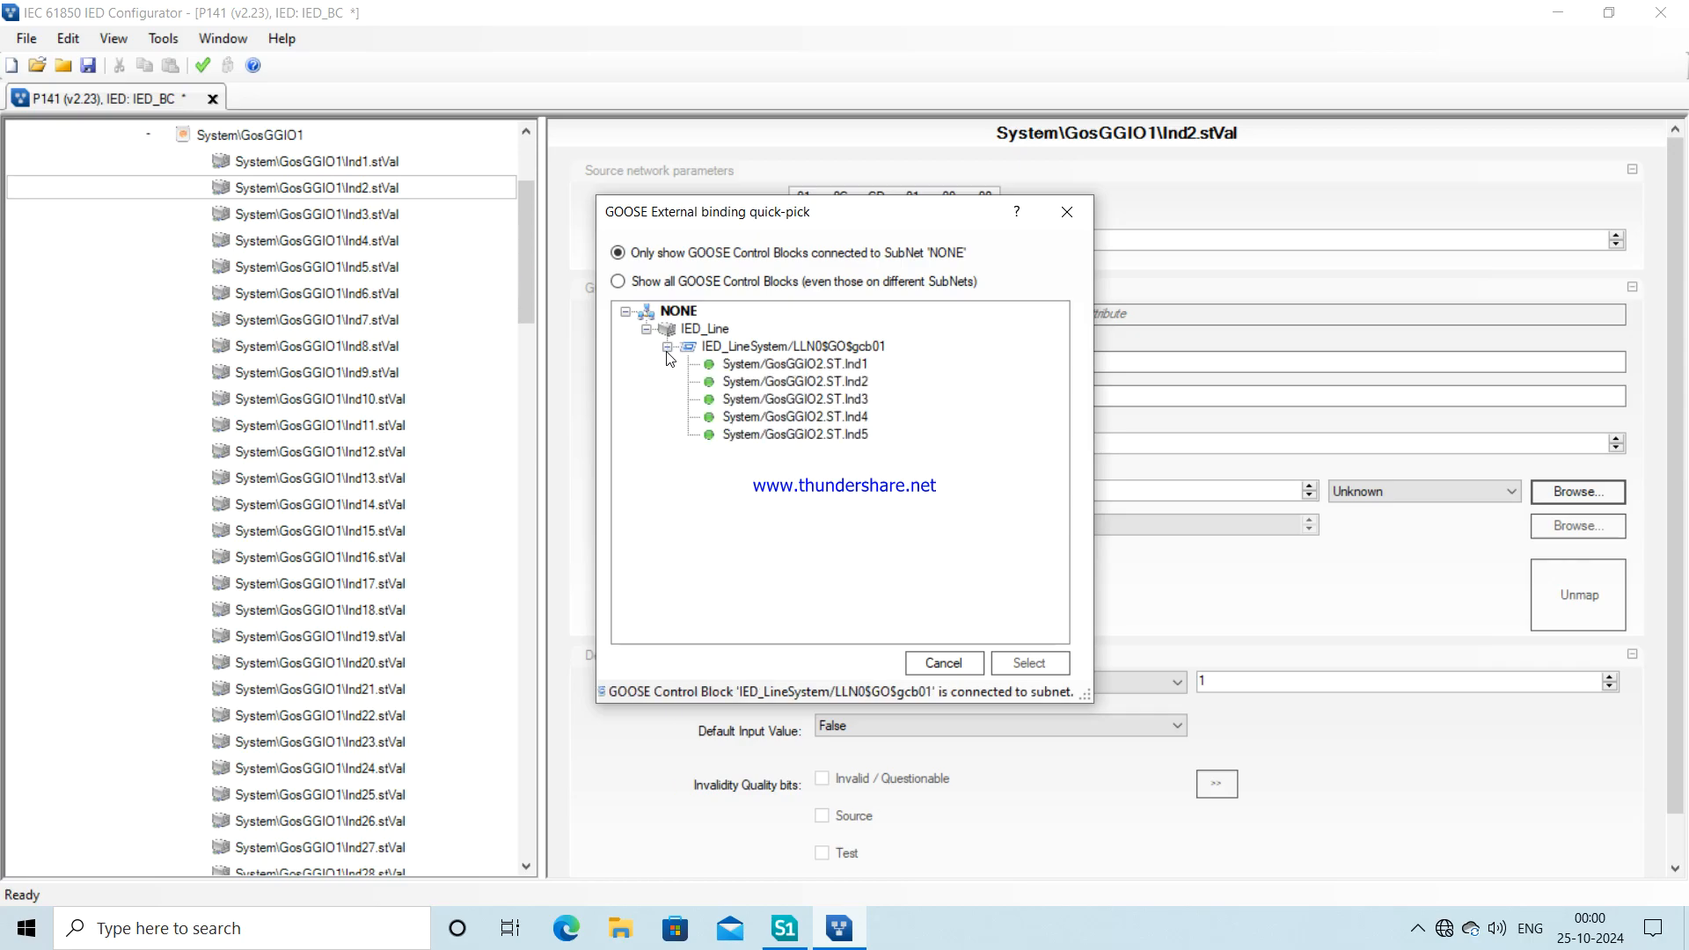
click(730, 385)
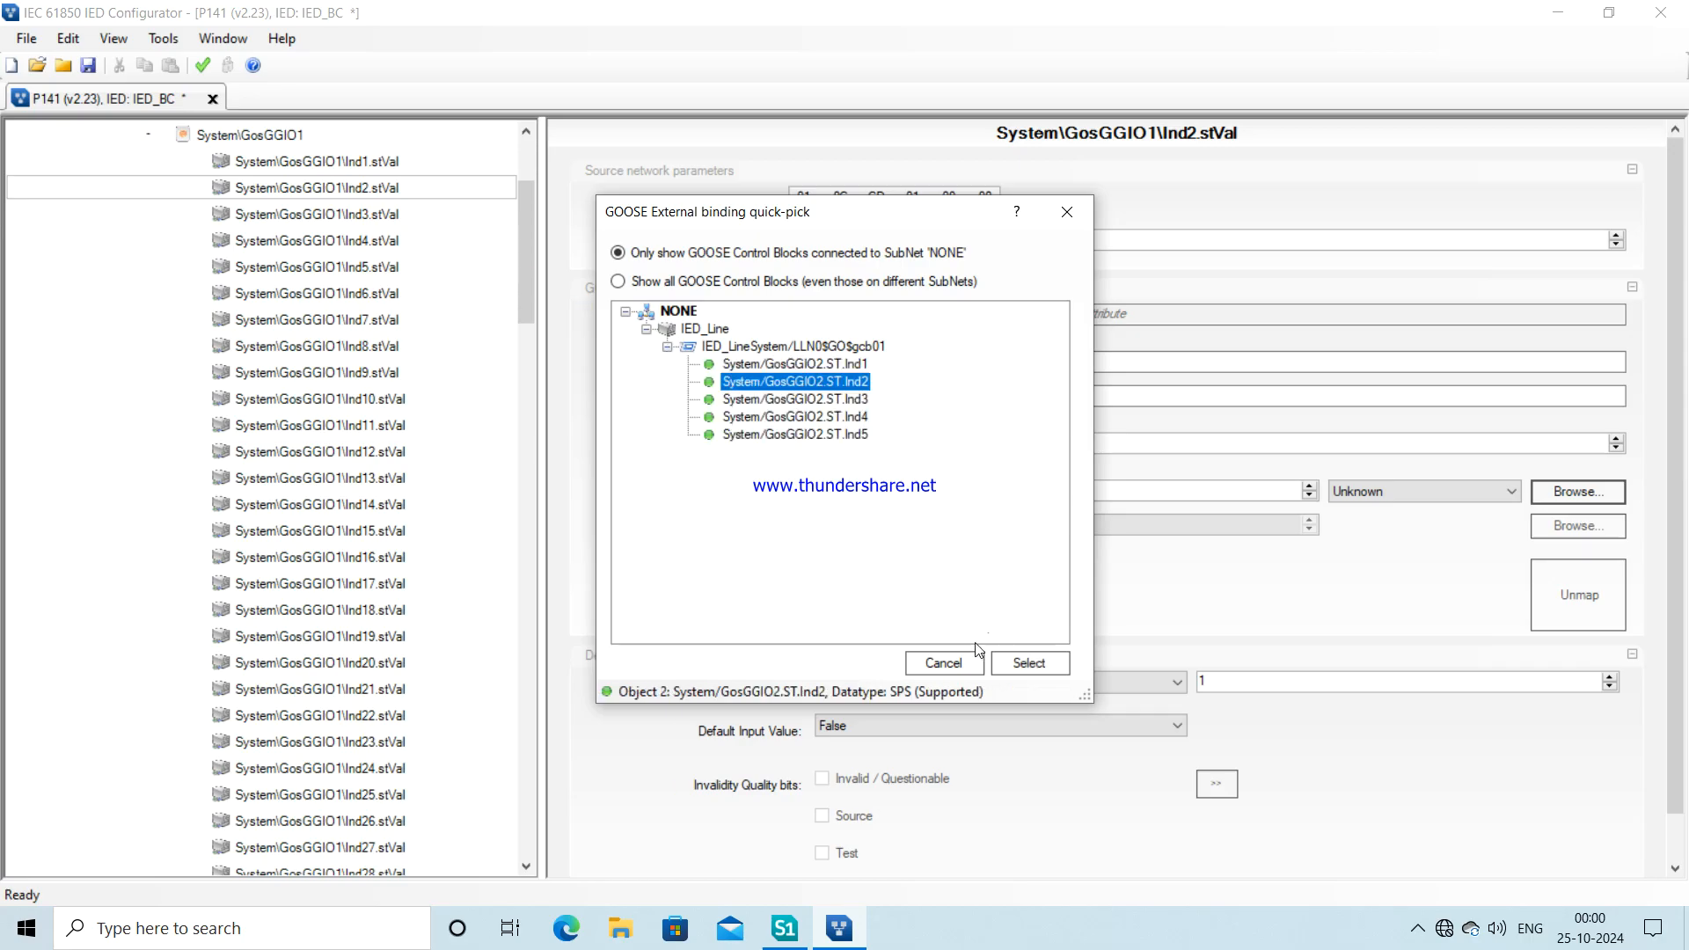
click(1051, 667)
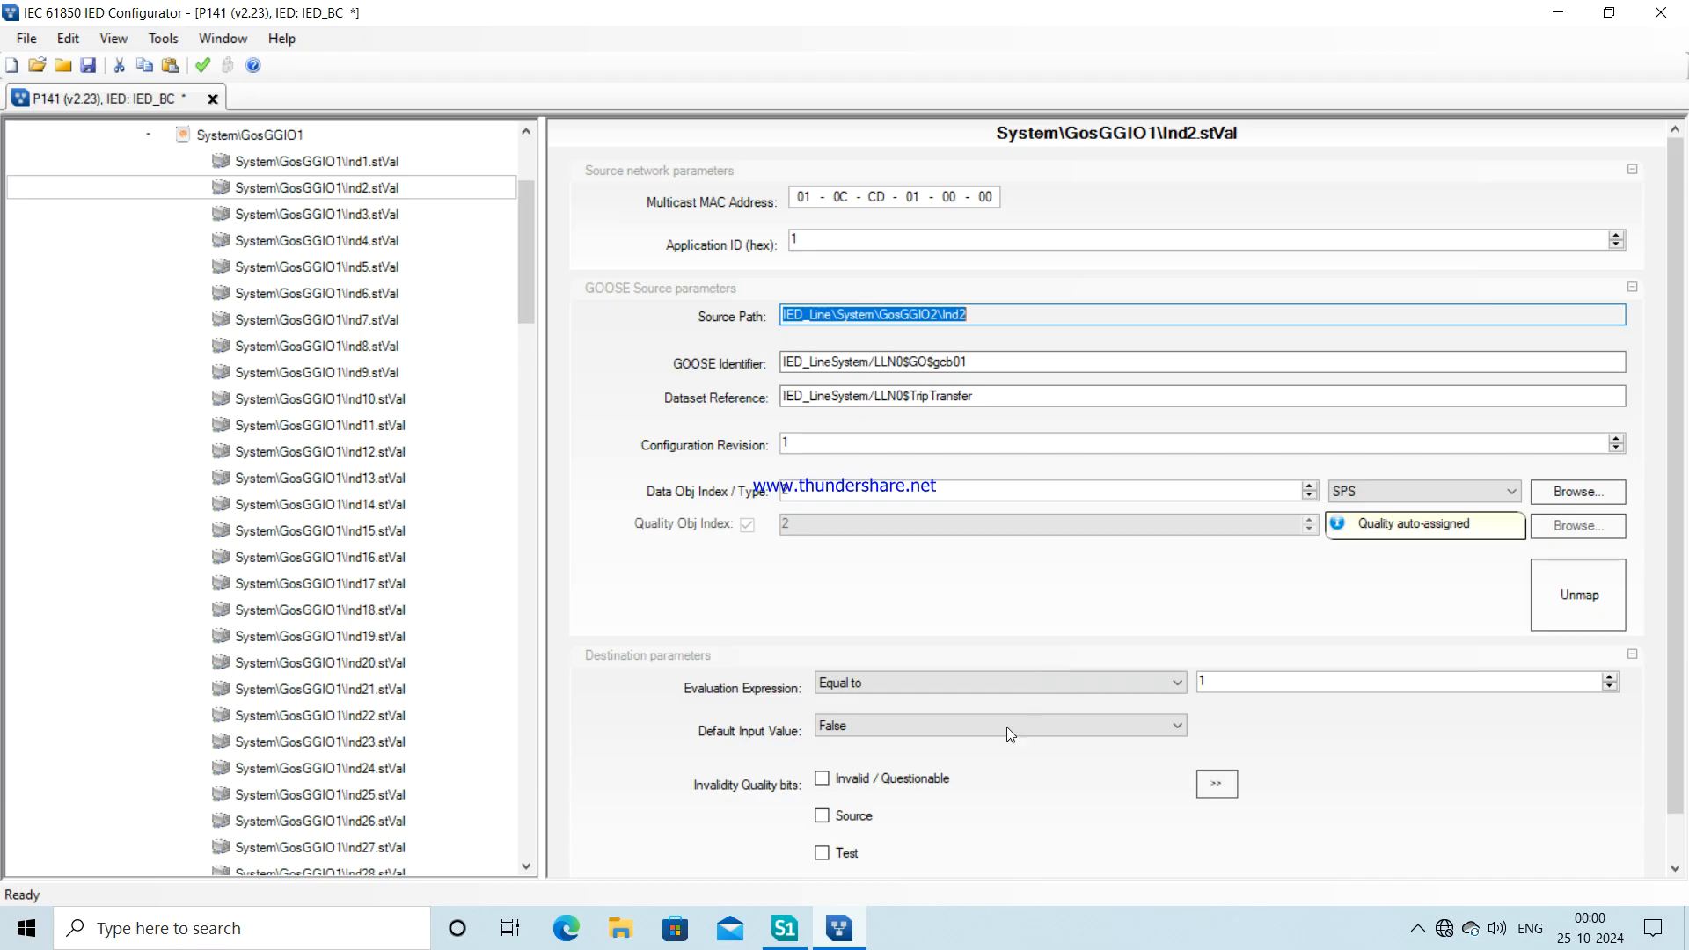
- Open the GOOSE input System\GosGGIO1\Ind3.stVal and load the incoming line's MiCOM configuration file 000.mcl as its data object source
click(357, 220)
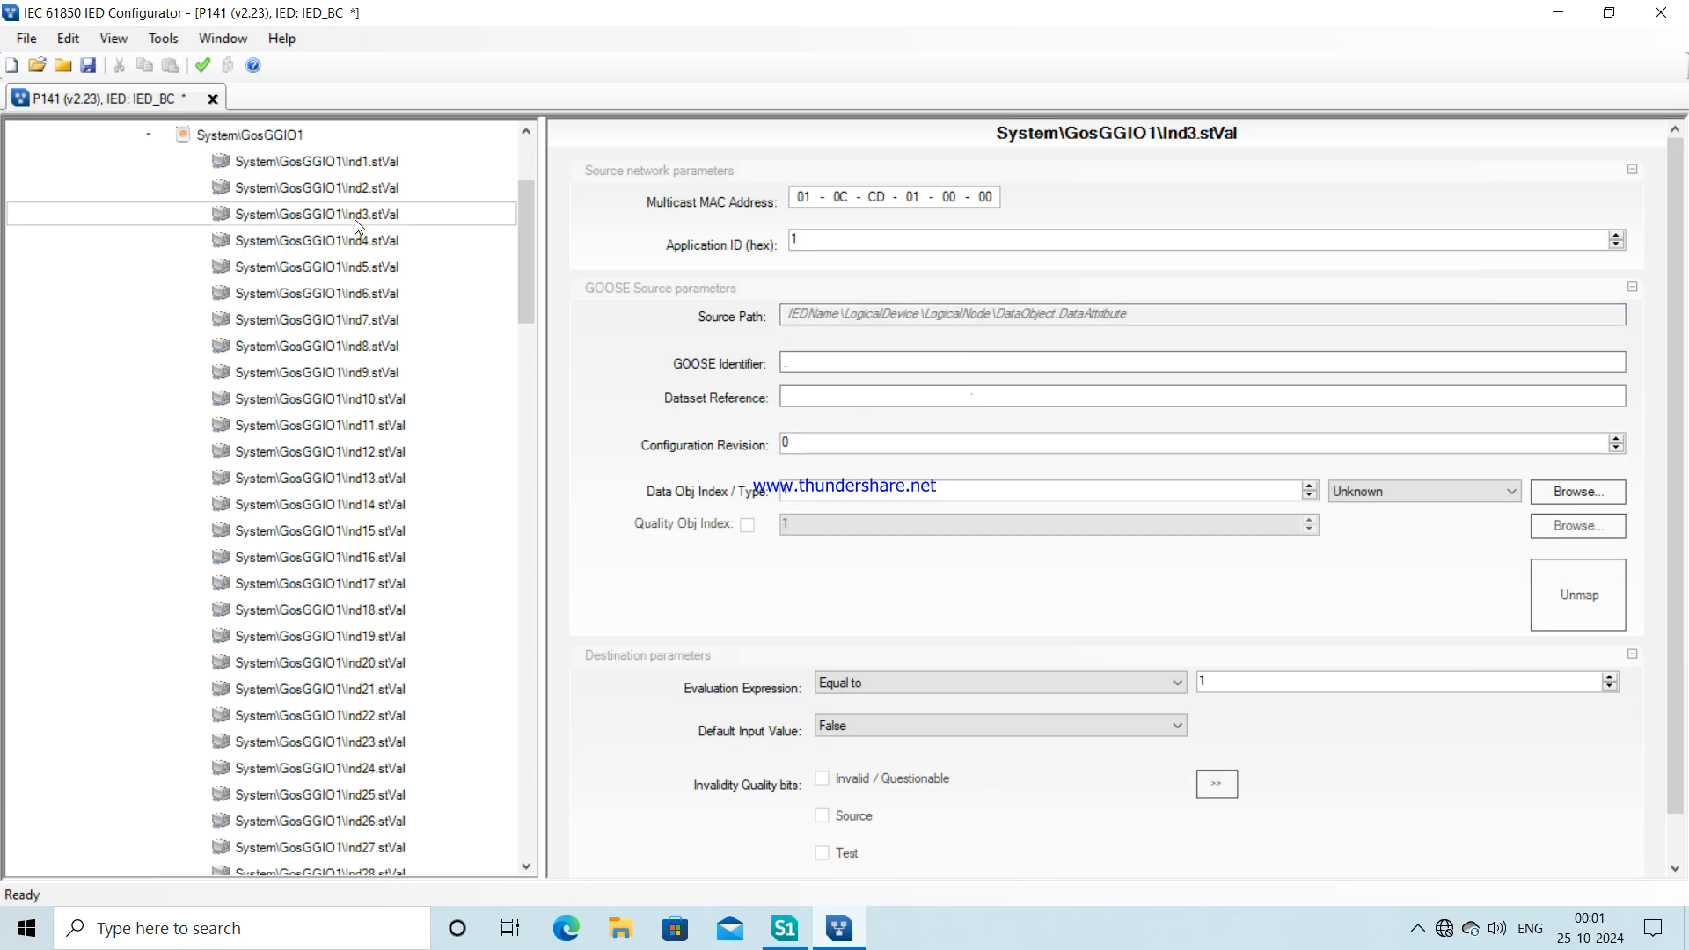
click(1578, 501)
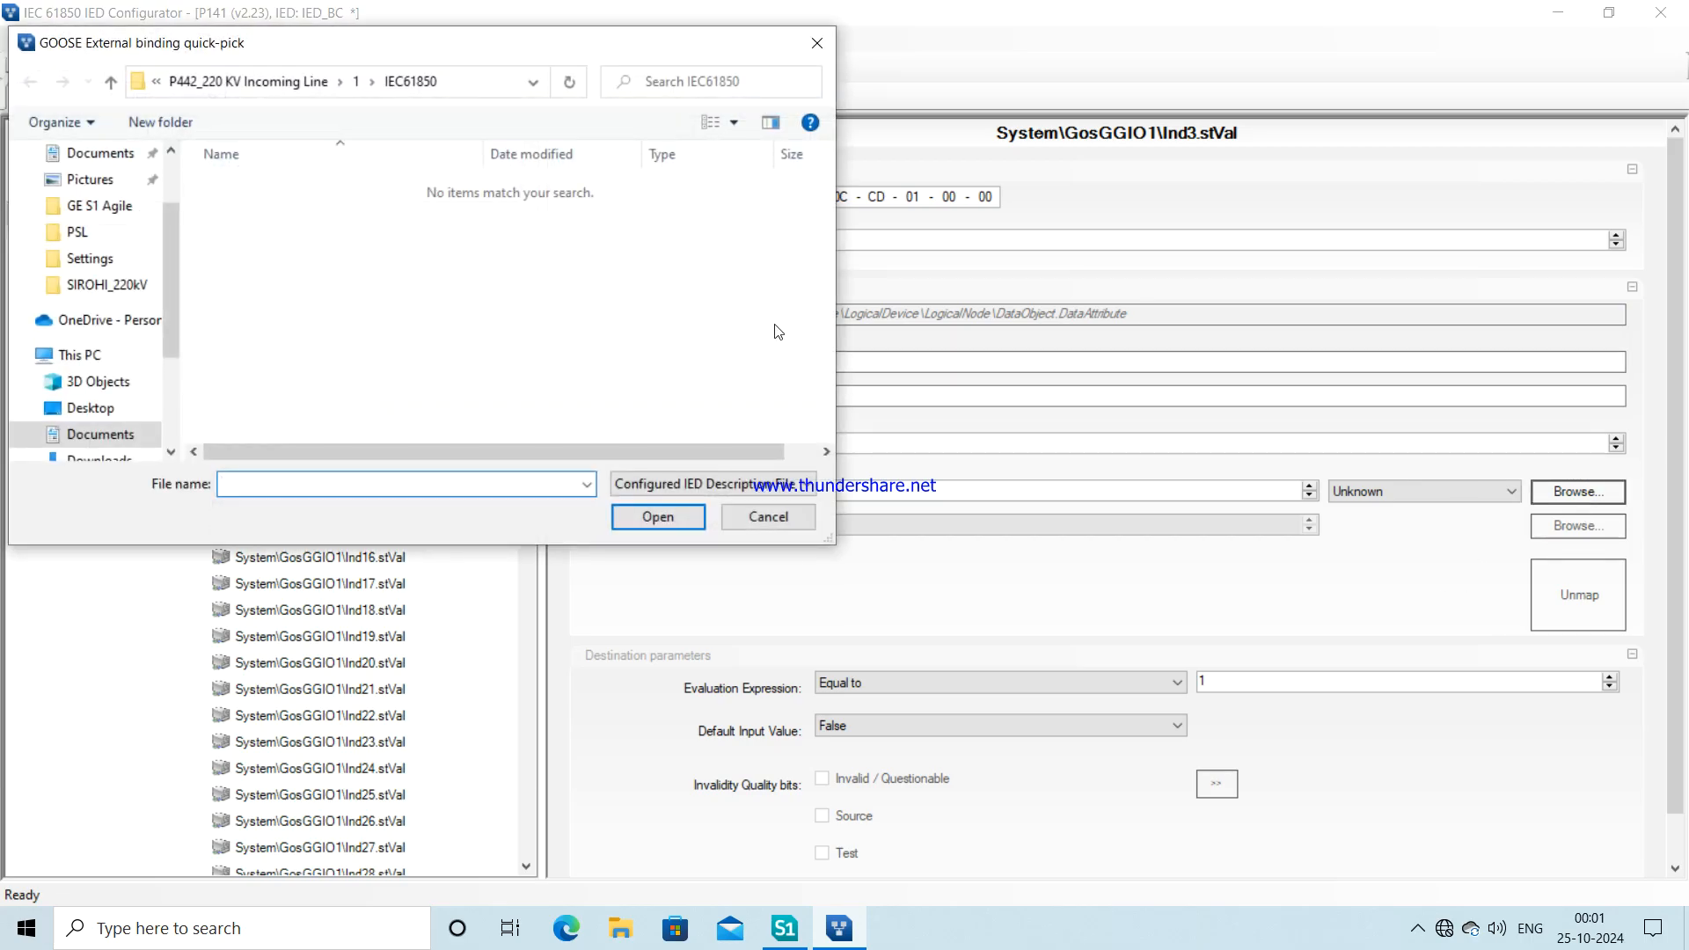
click(711, 482)
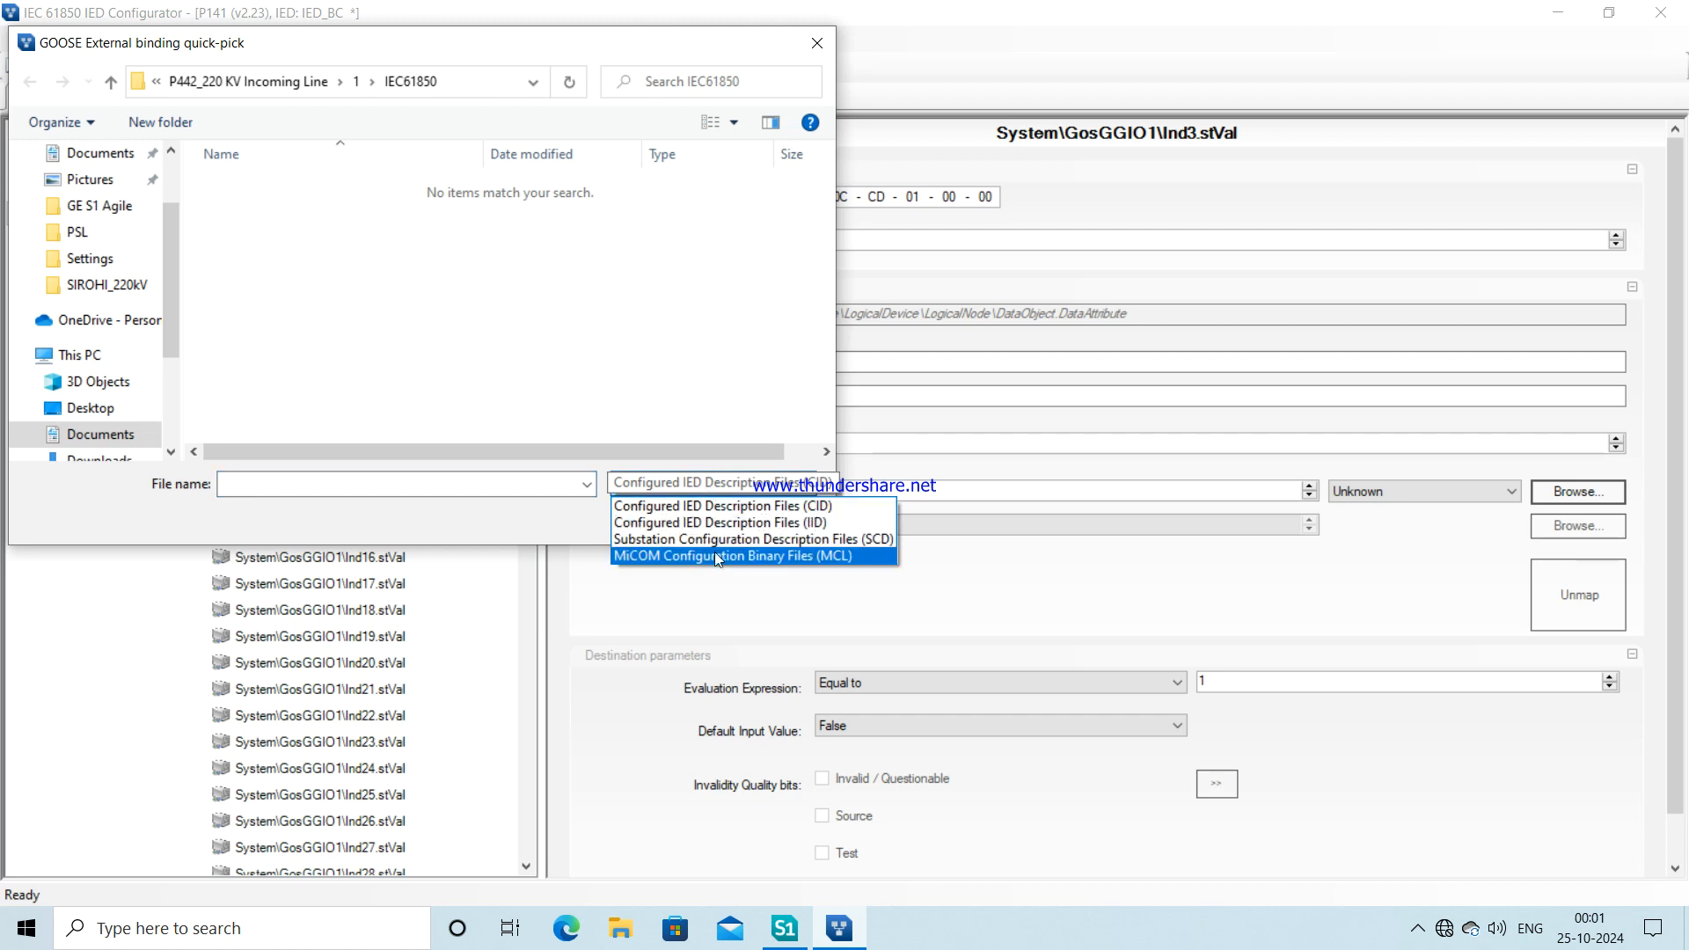
click(714, 555)
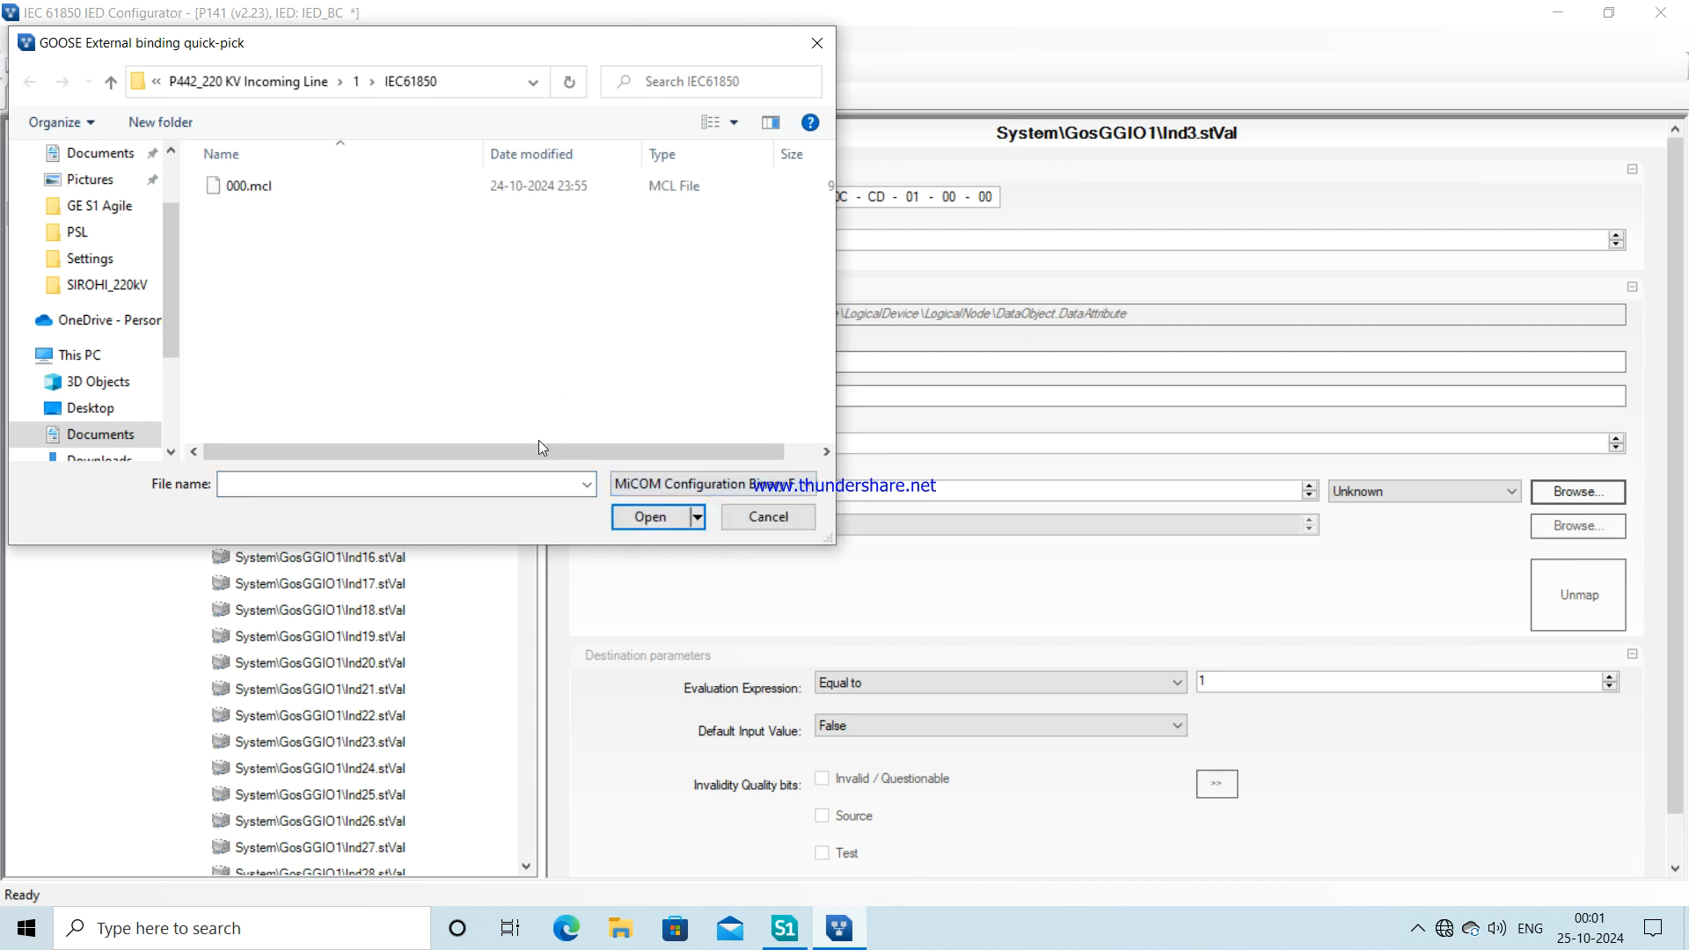
click(285, 195)
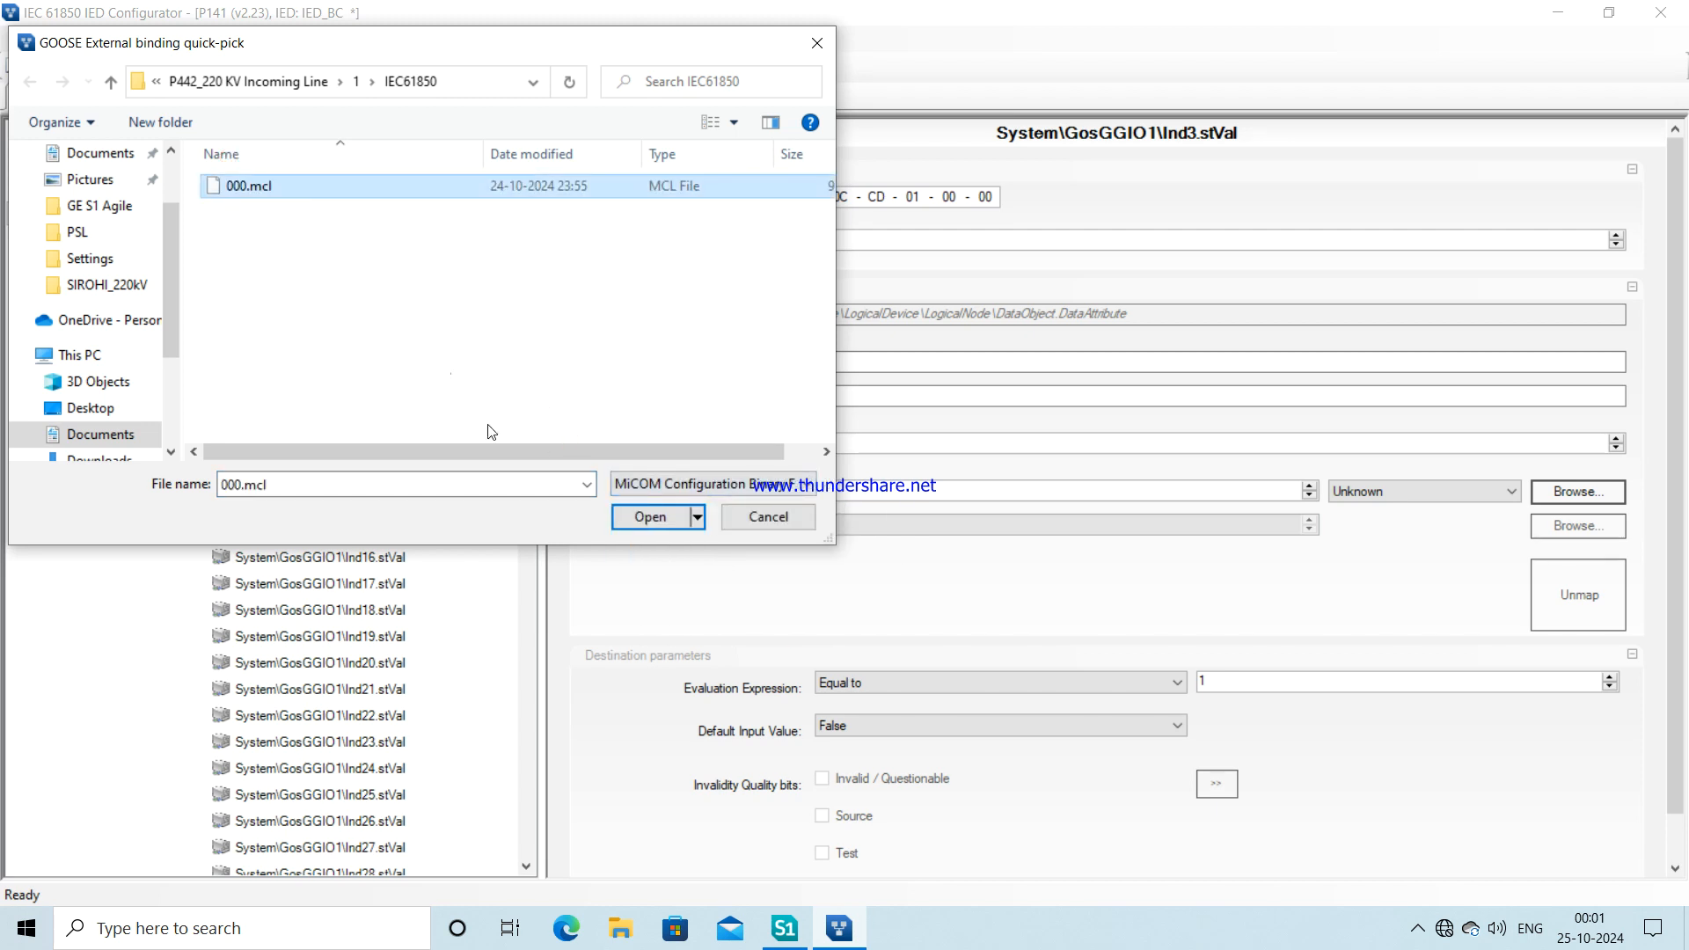
click(651, 516)
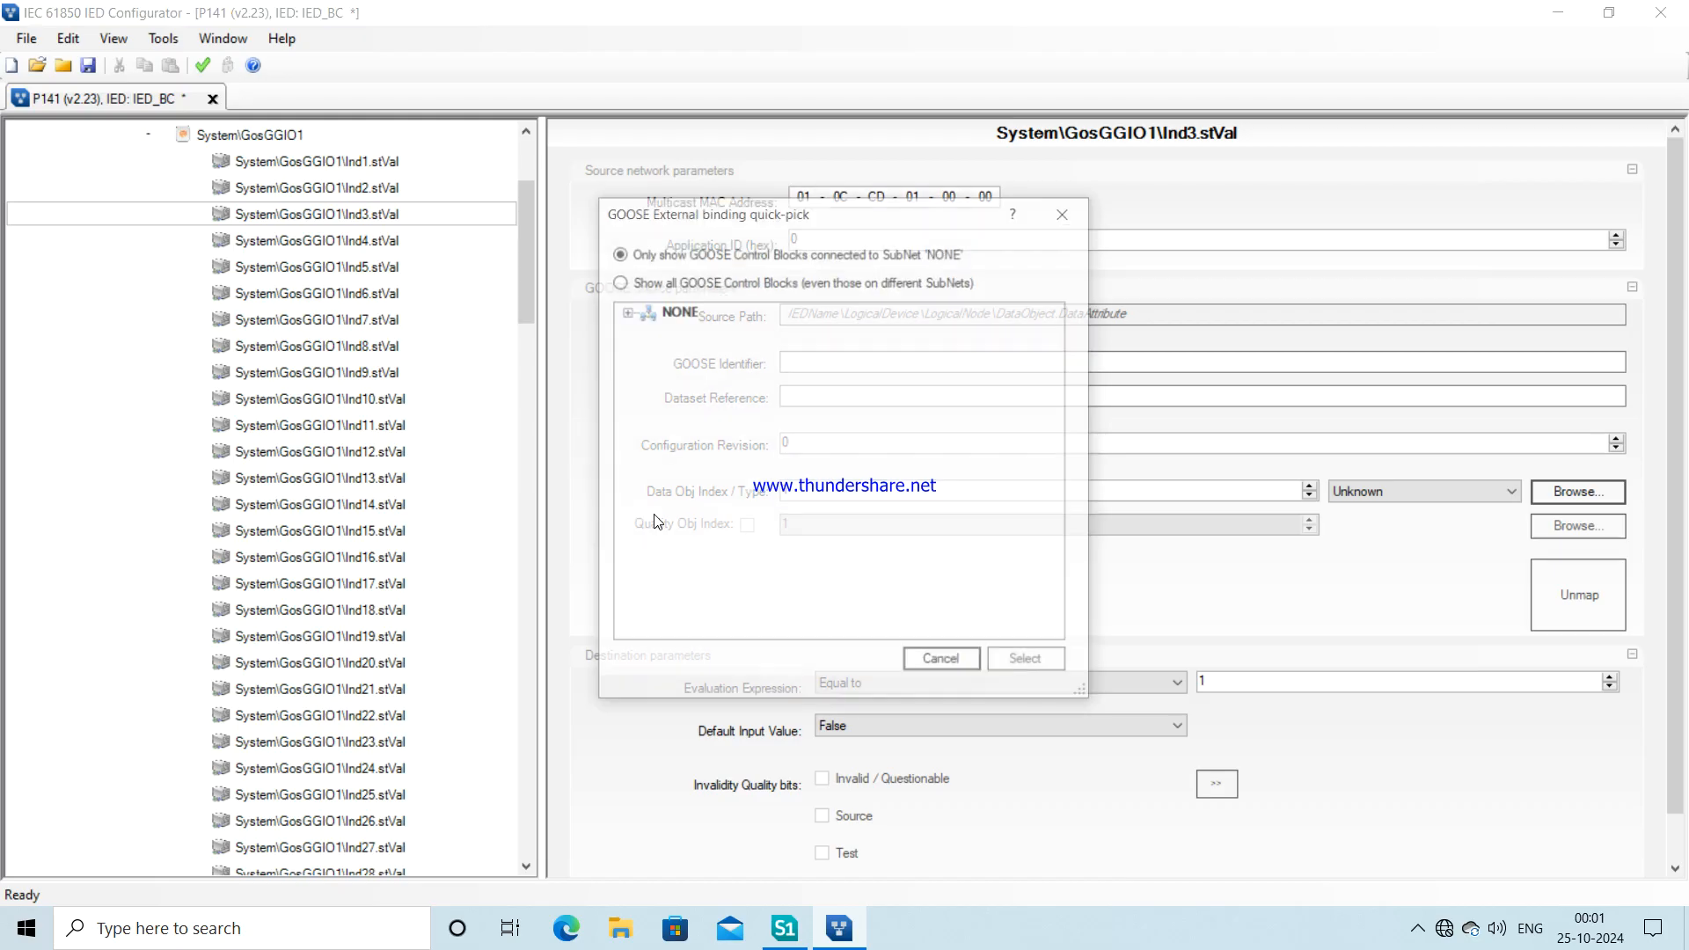
- Map Ind3.stVal to System/GosGGIO2.ST.Ind3 in the IED_LineSystem/LLN0$GO$gcb01 control block of IED_Line
click(626, 314)
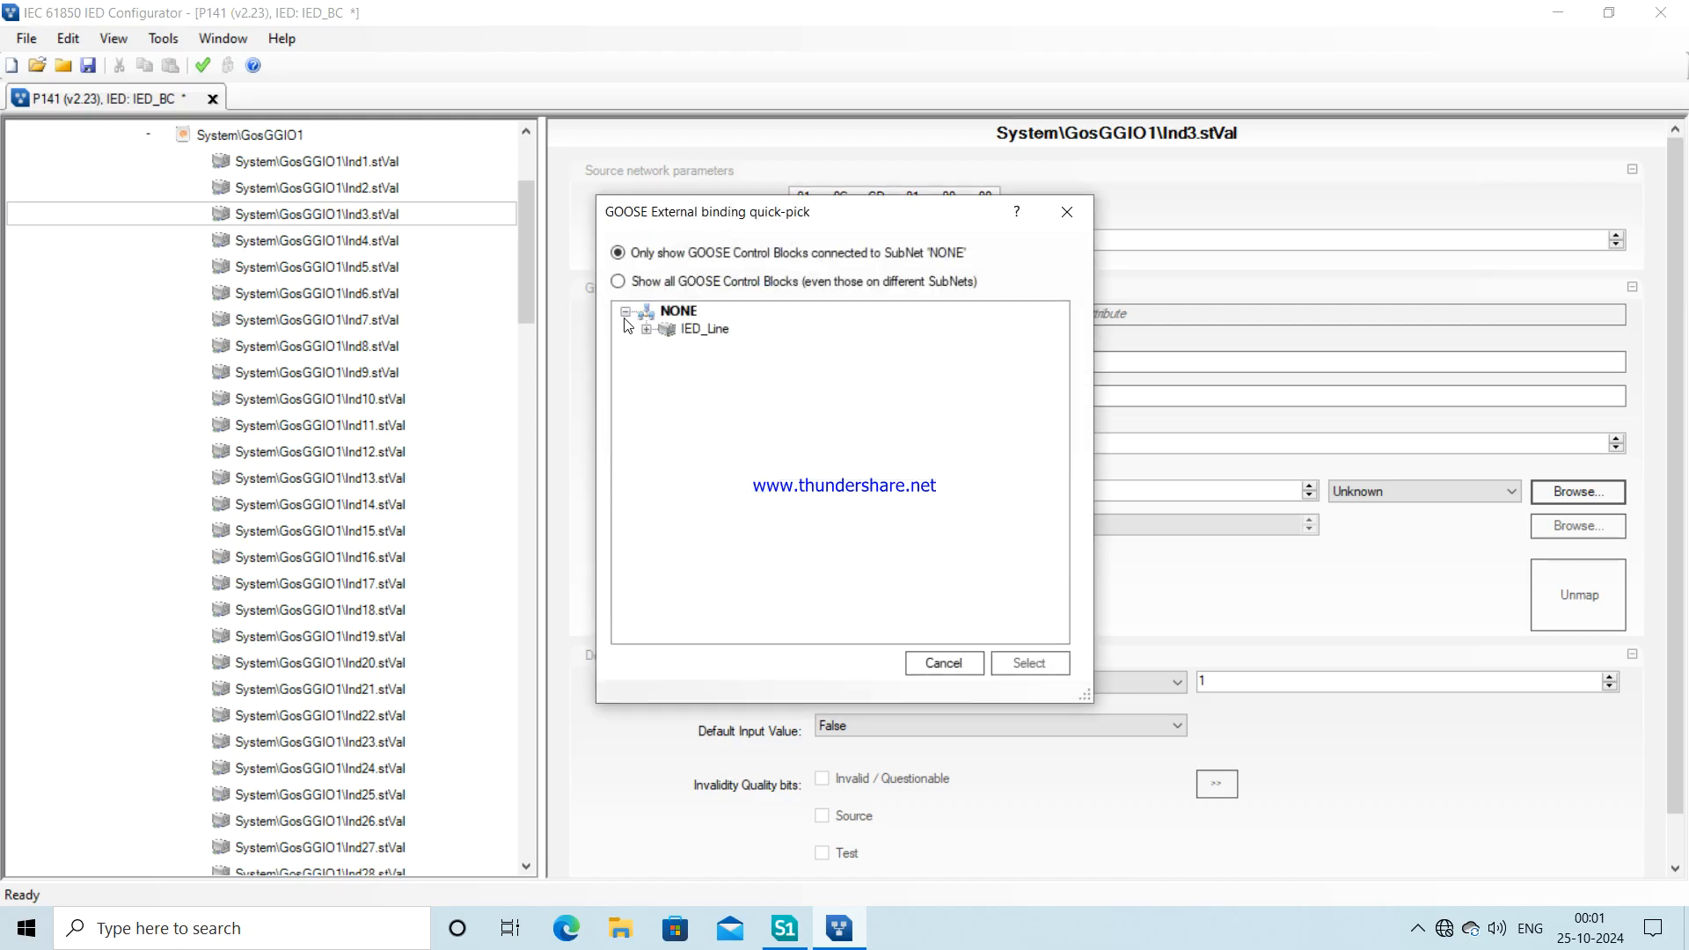
click(646, 329)
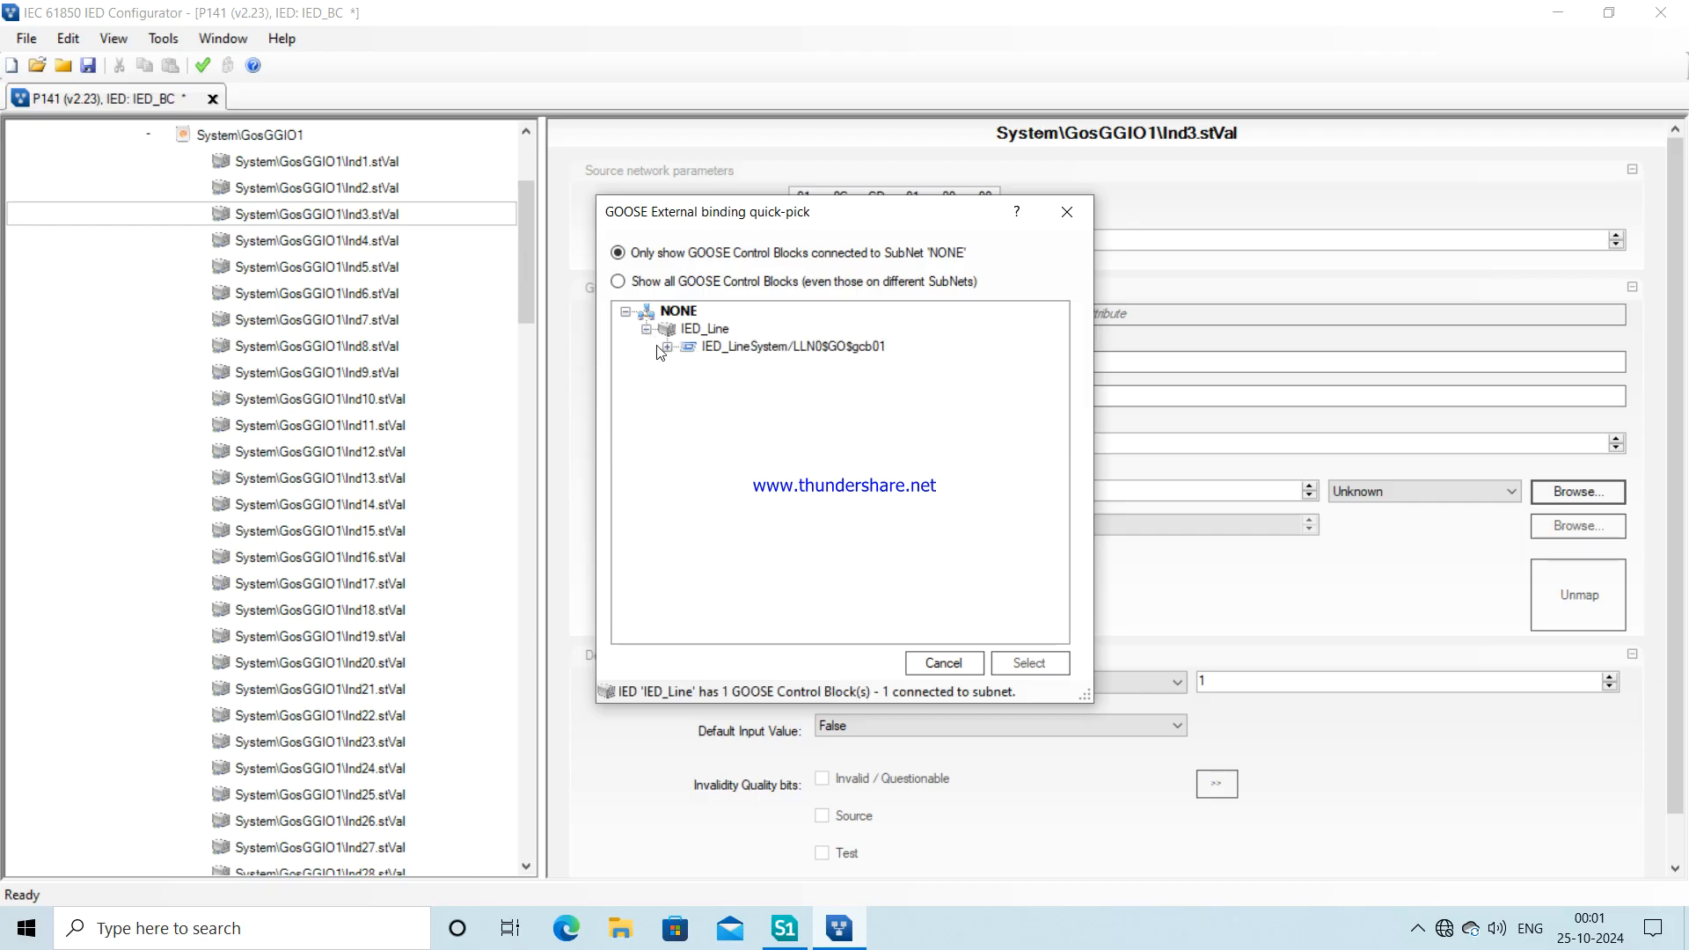
click(667, 348)
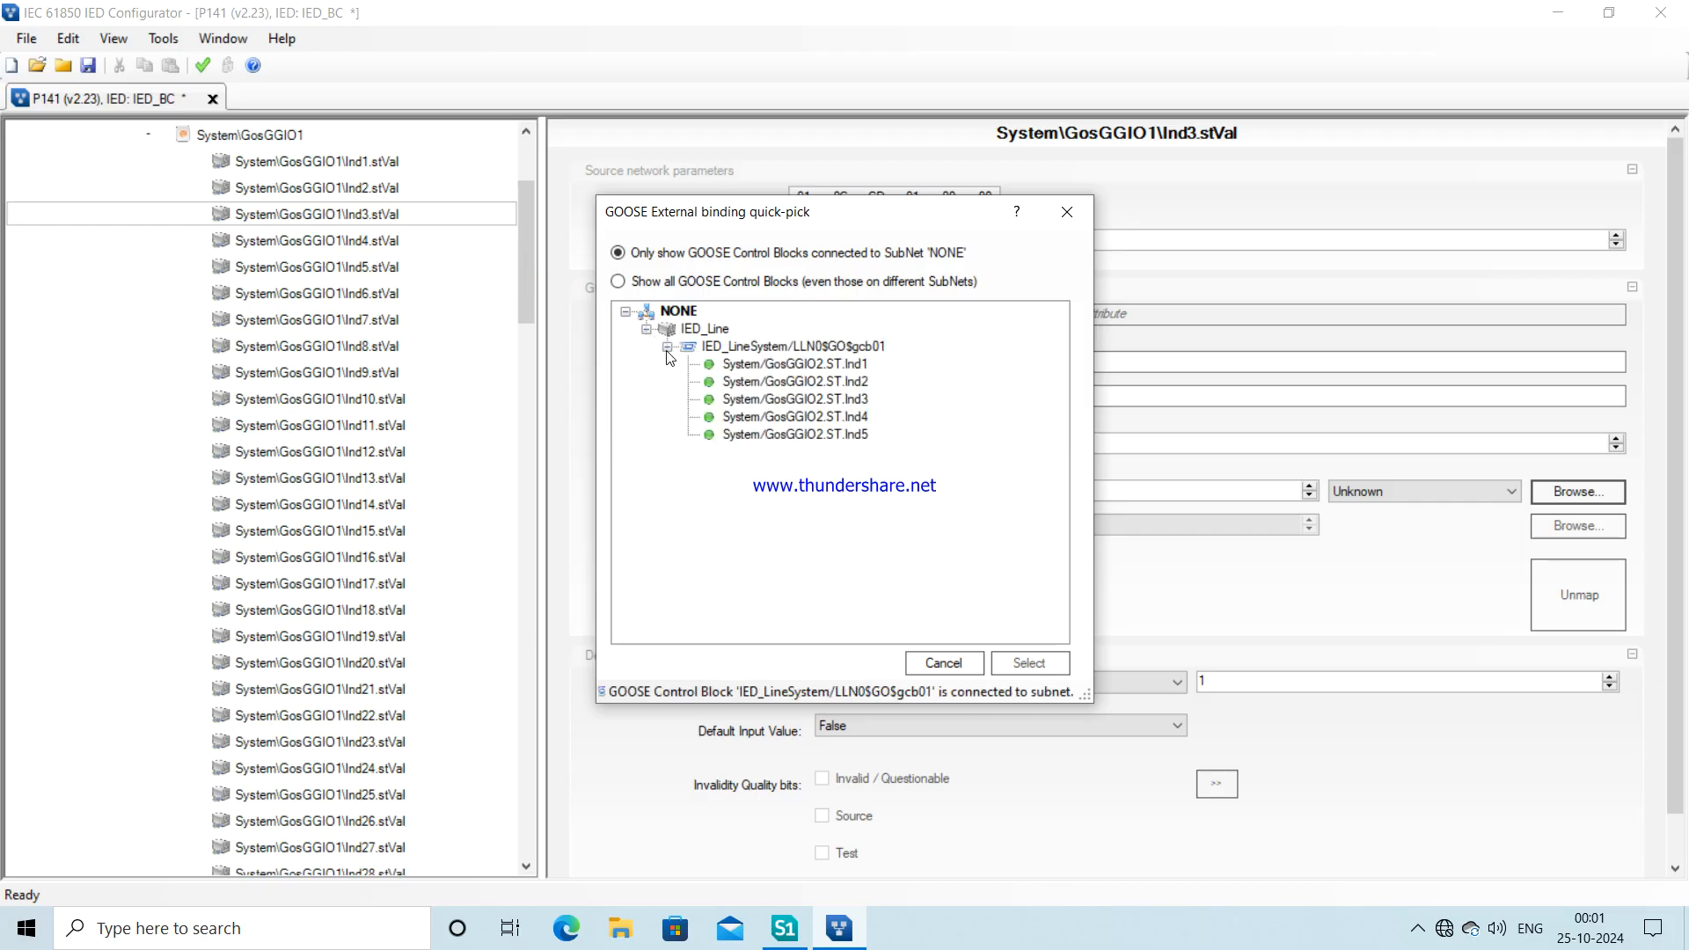
click(782, 400)
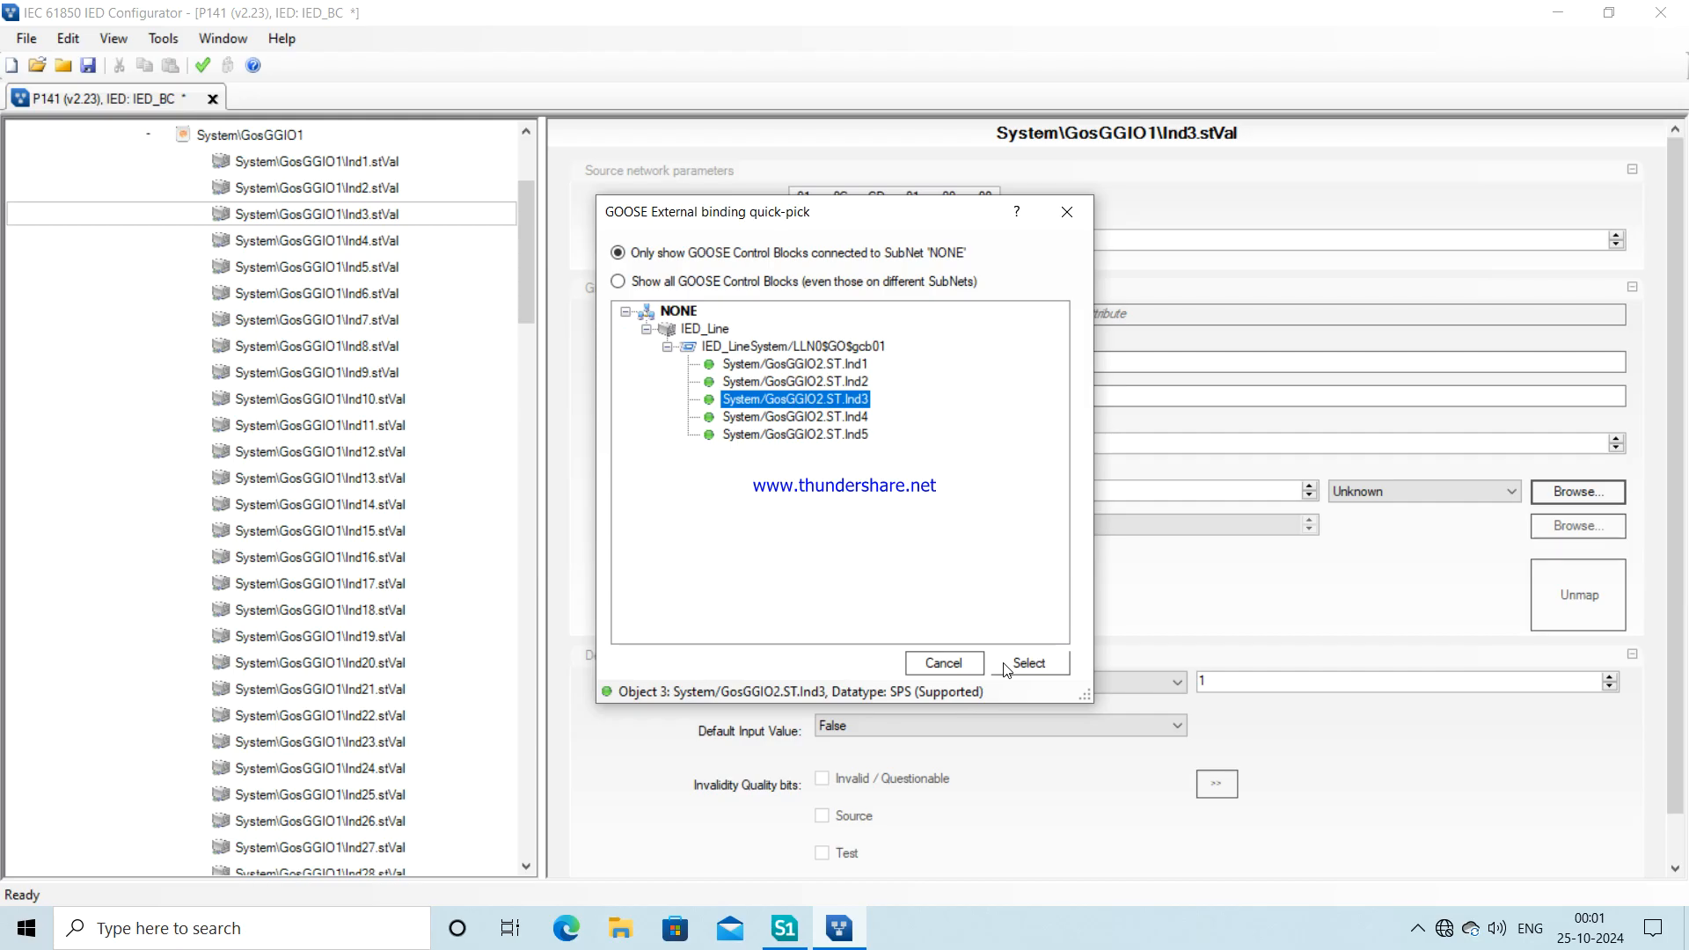
click(1028, 664)
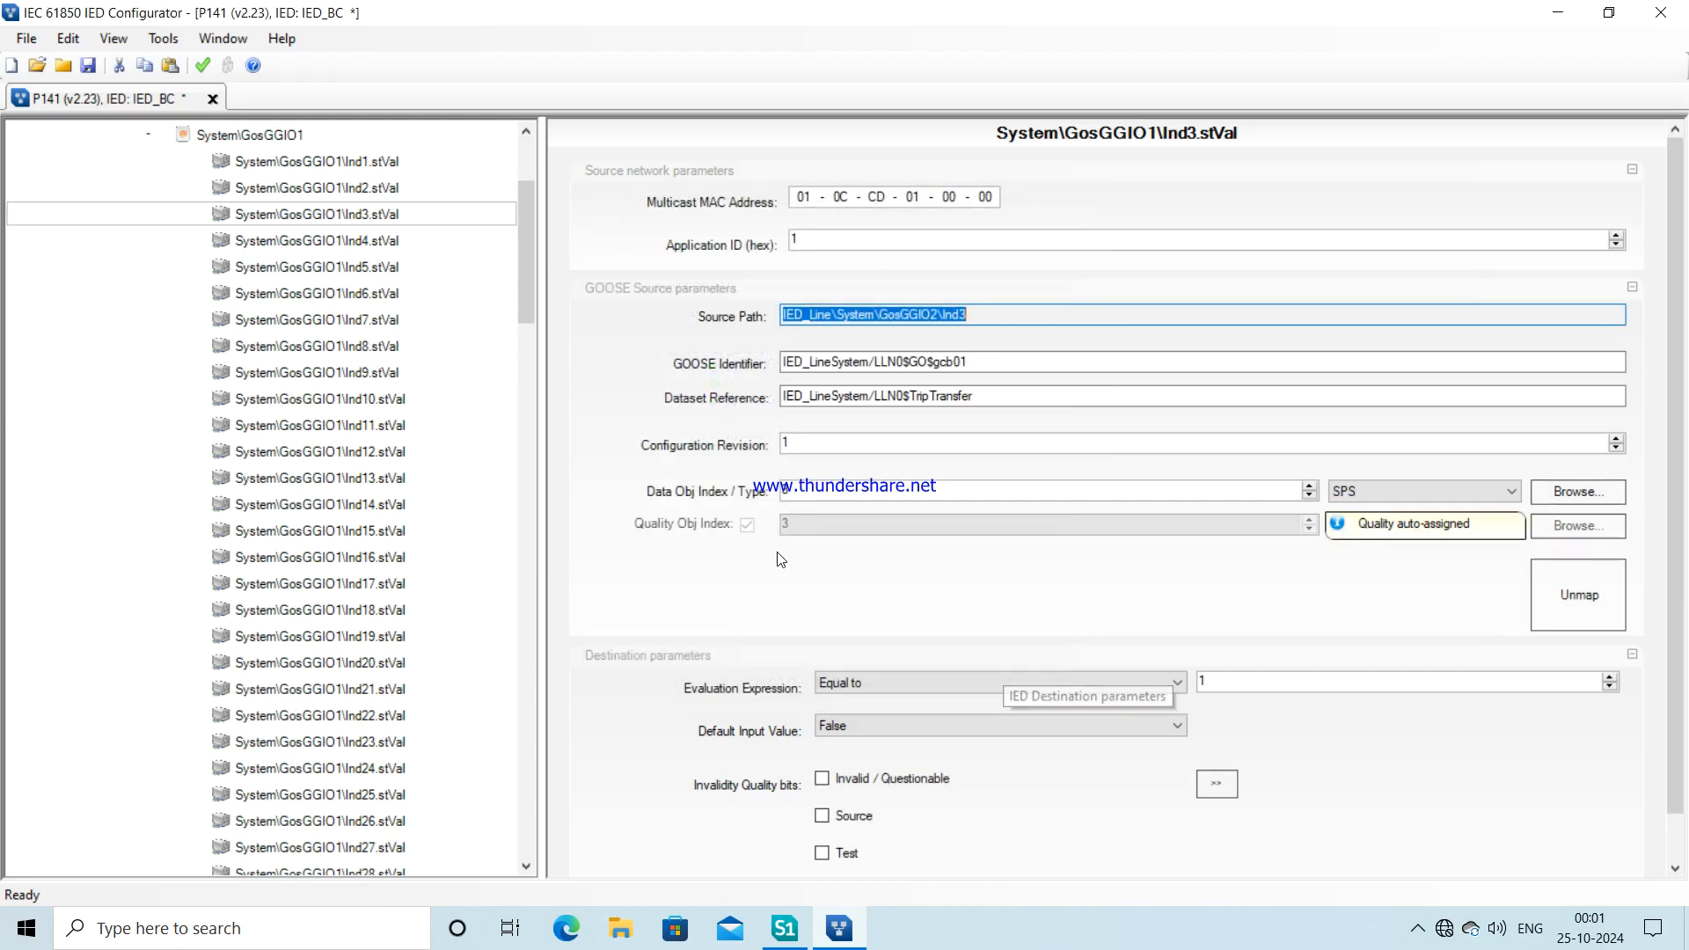
- Open the GOOSE input System\GosGGIO1\Ind4.stVal and load the incoming line's MiCOM configuration file 000.mcl as its data object source
click(337, 248)
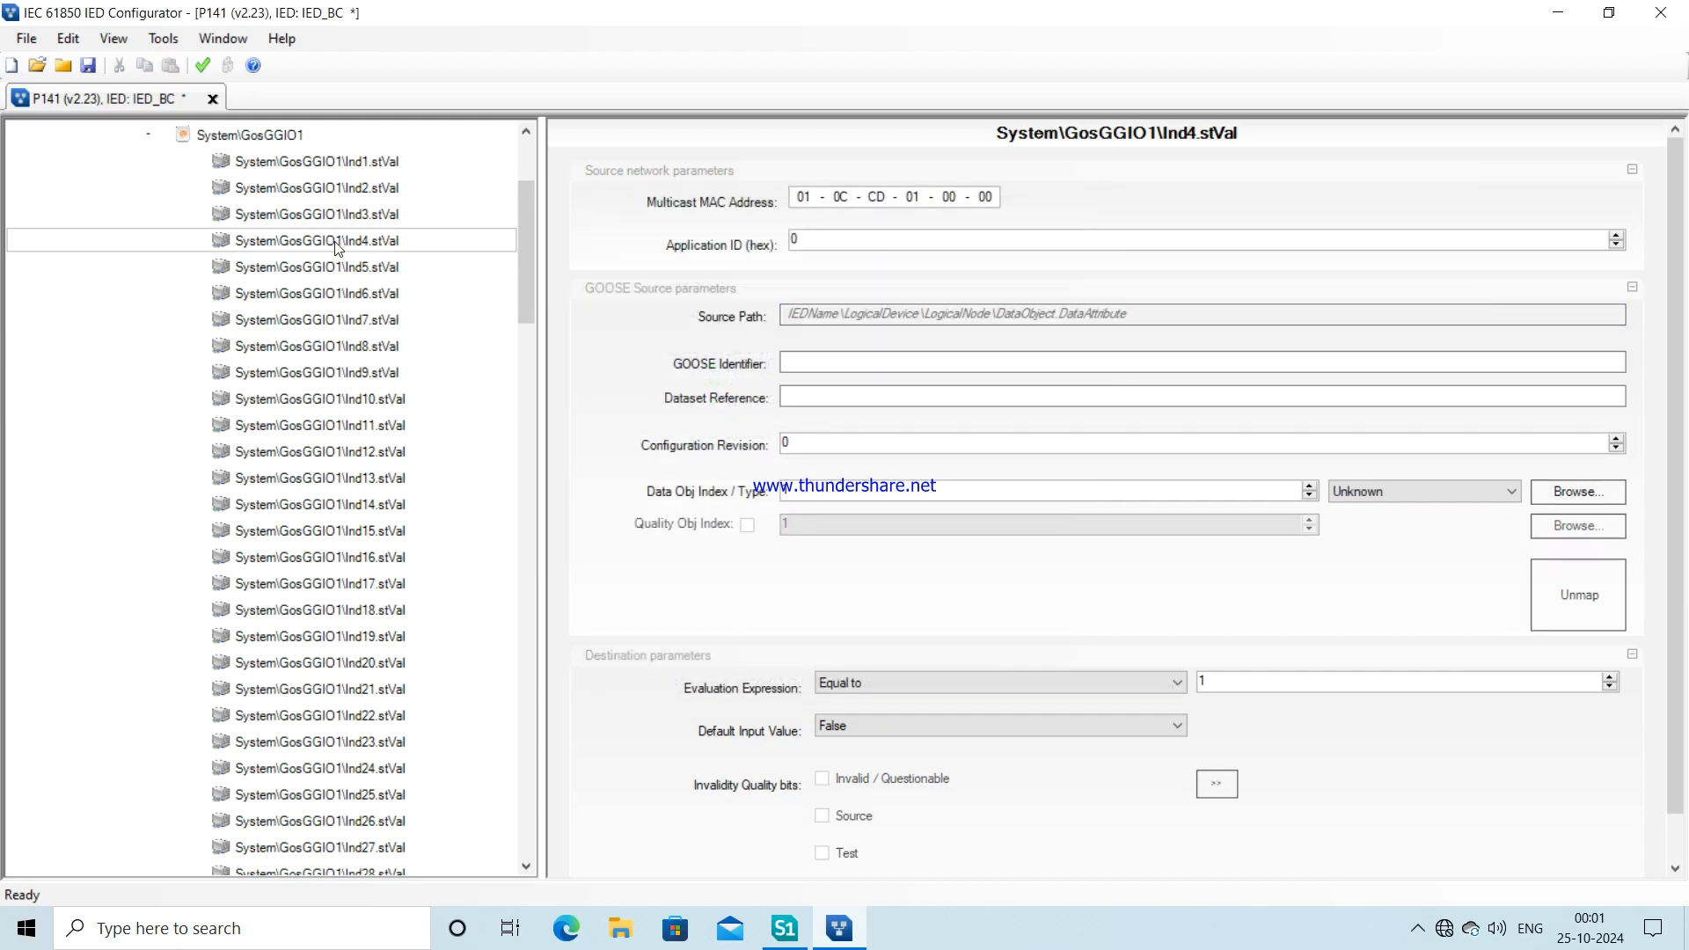
click(1583, 498)
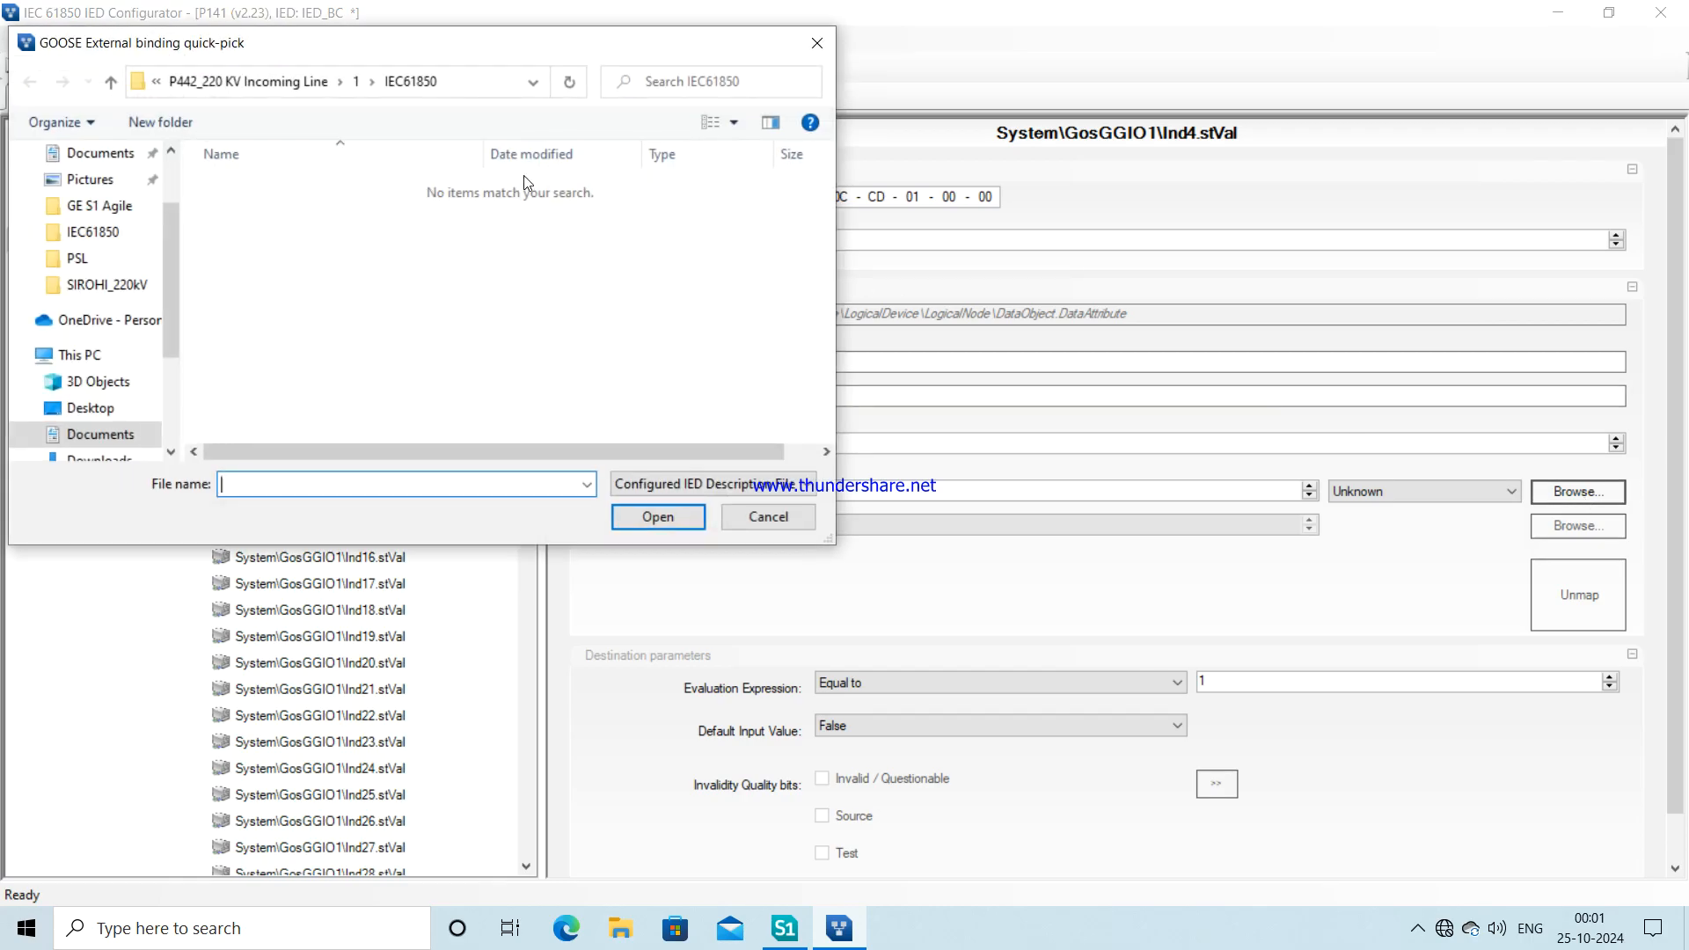
click(649, 486)
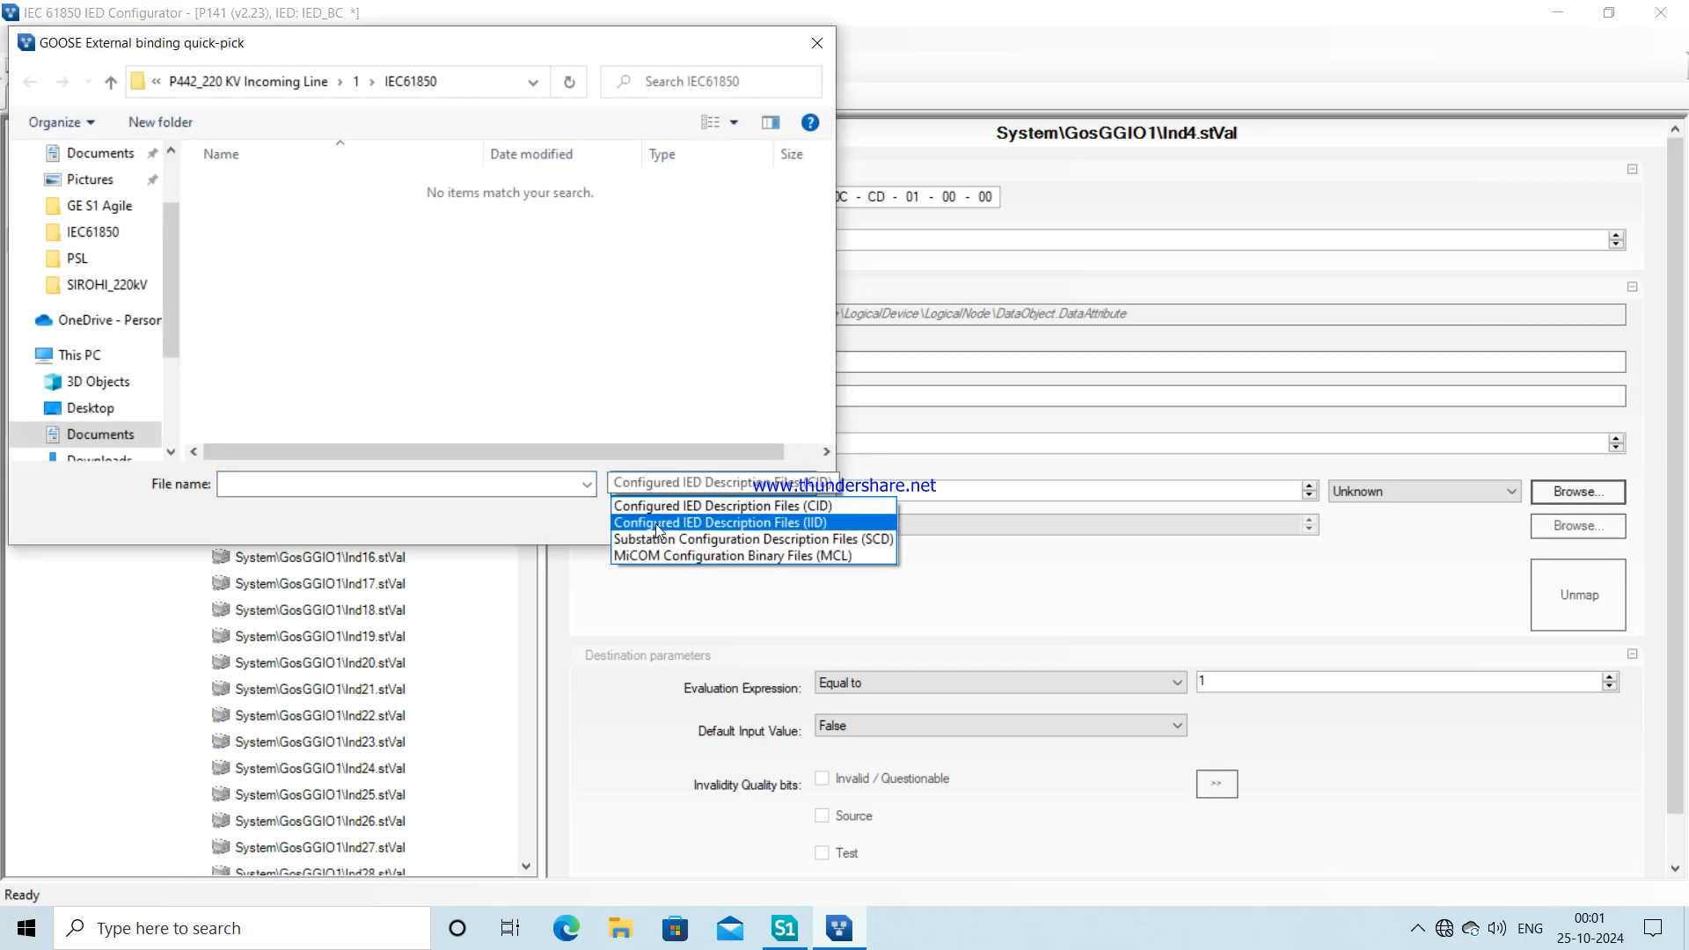
click(657, 555)
click(259, 194)
click(641, 512)
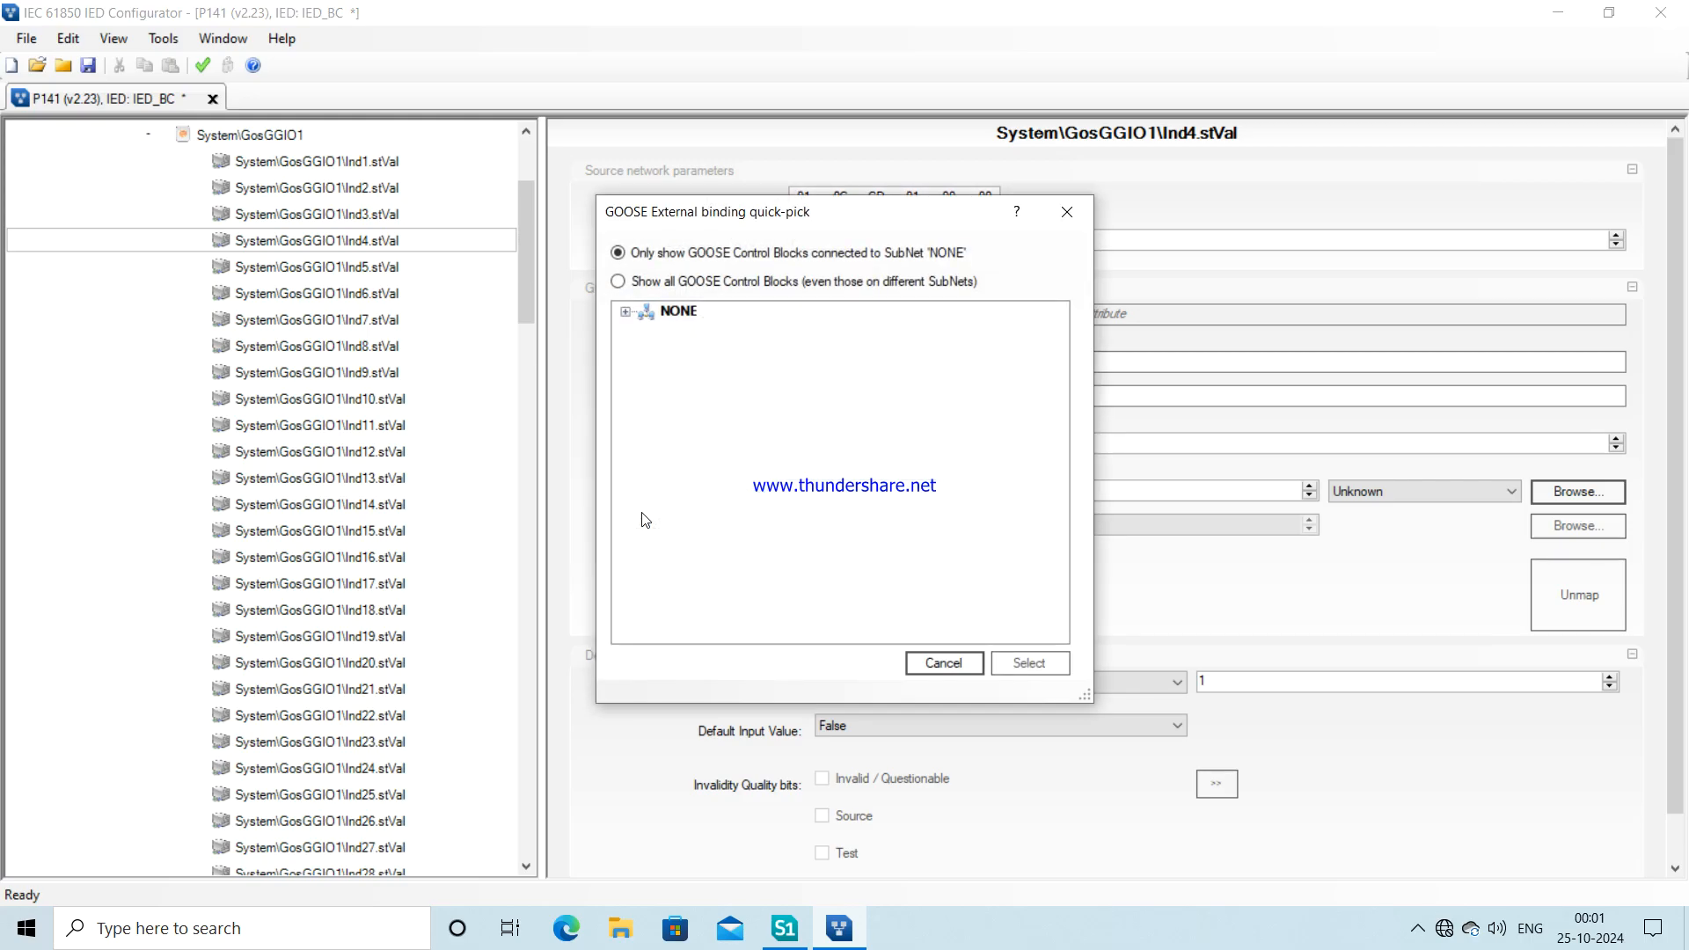
- Map Ind4.stVal to System/GosGGIO2.ST.Ind4 in the IED_LineSystem/LLN0$GO$gcb01 control block of IED_Line
click(626, 312)
click(647, 331)
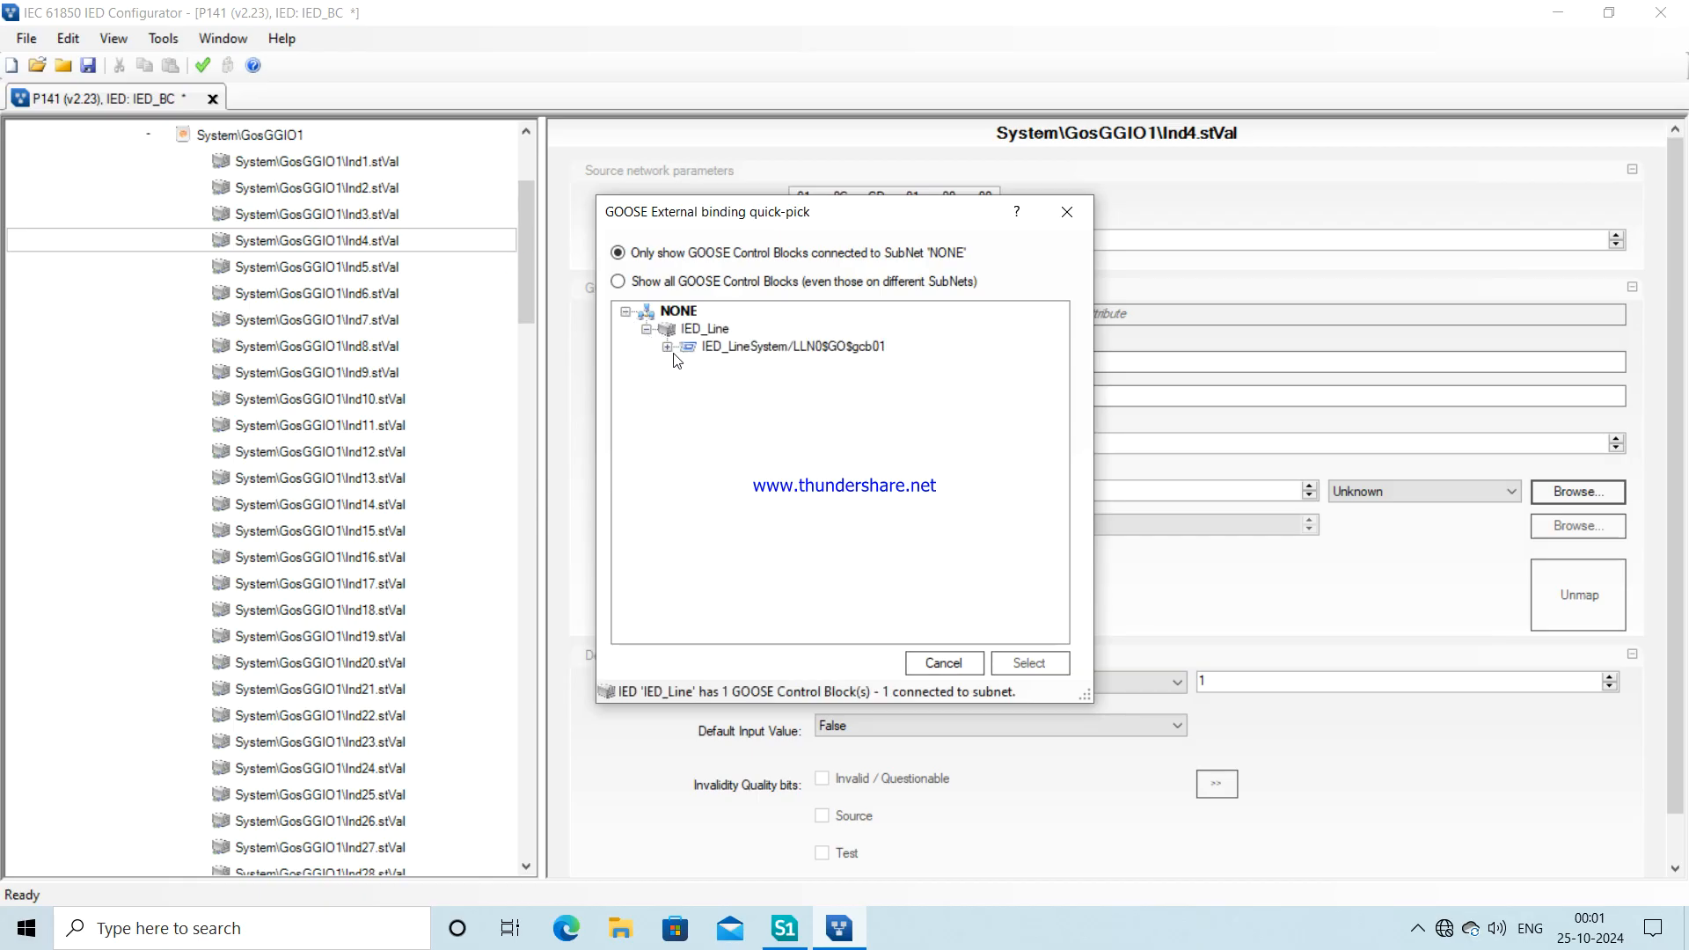
click(667, 347)
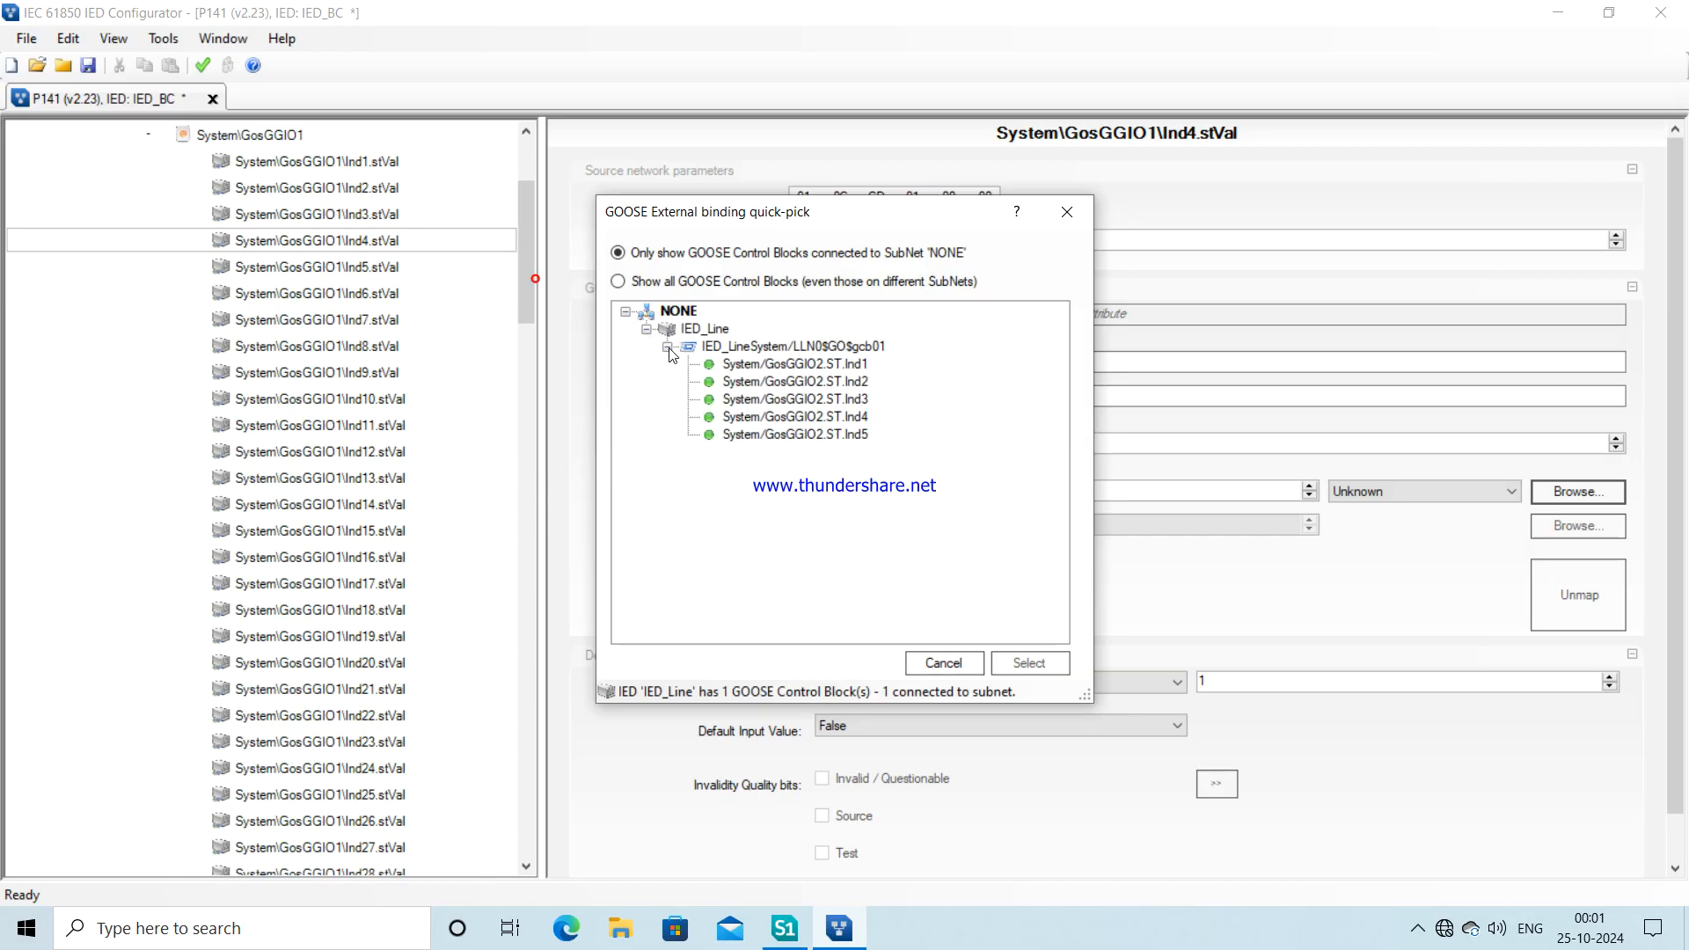
click(771, 420)
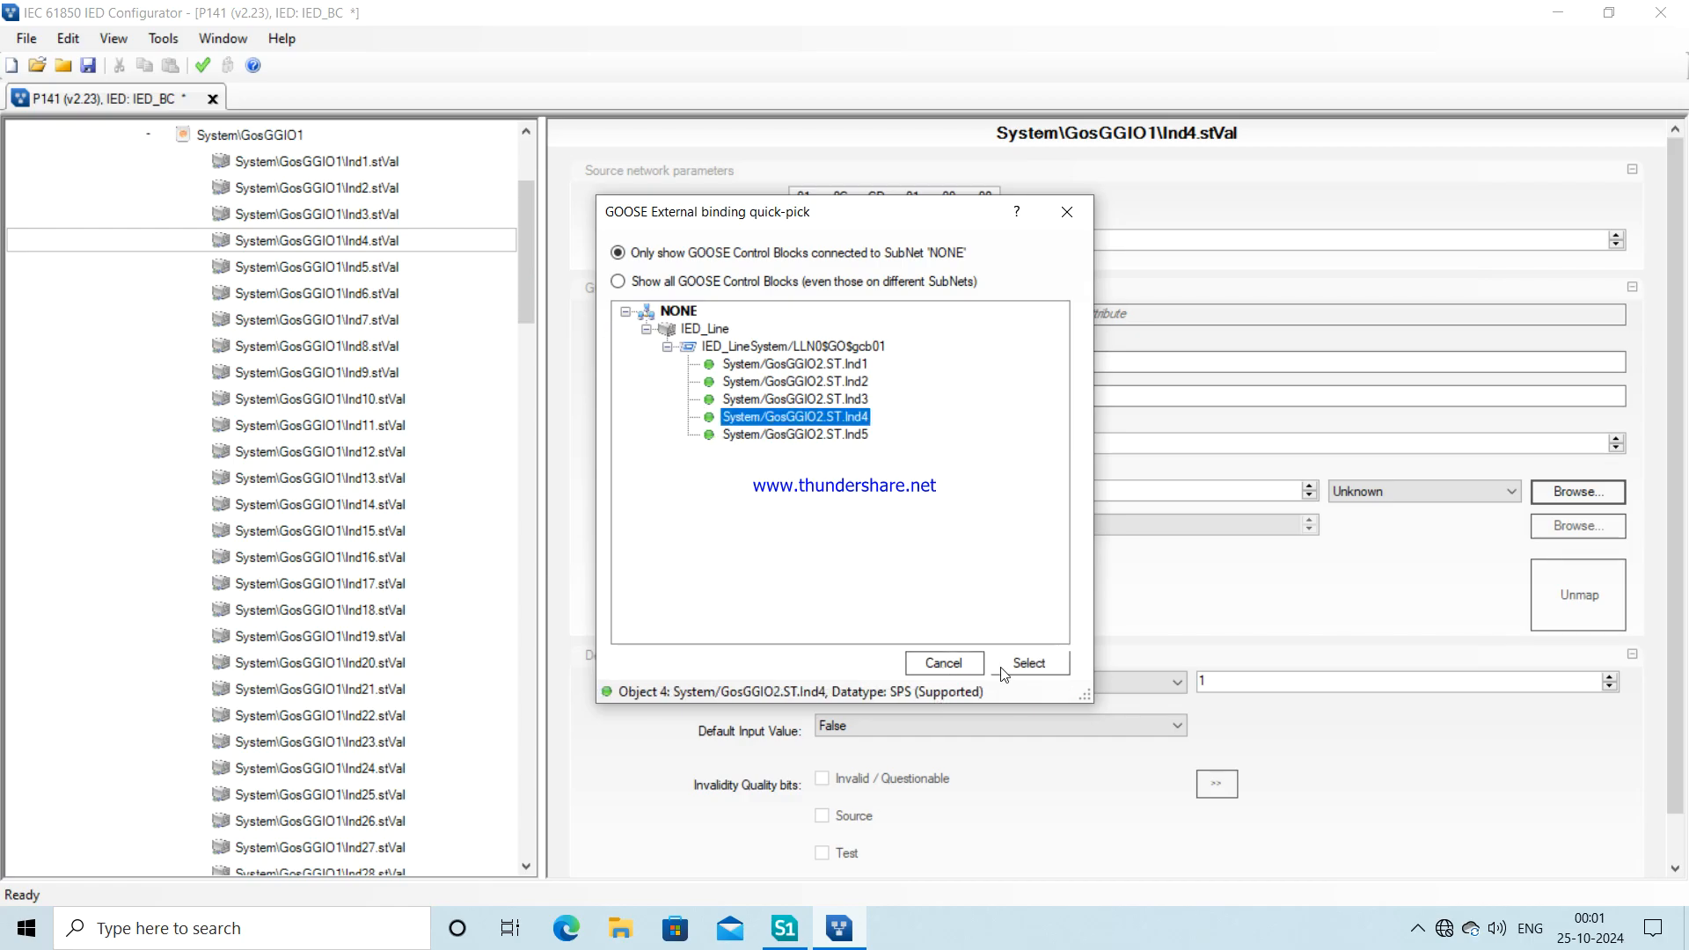
click(1028, 665)
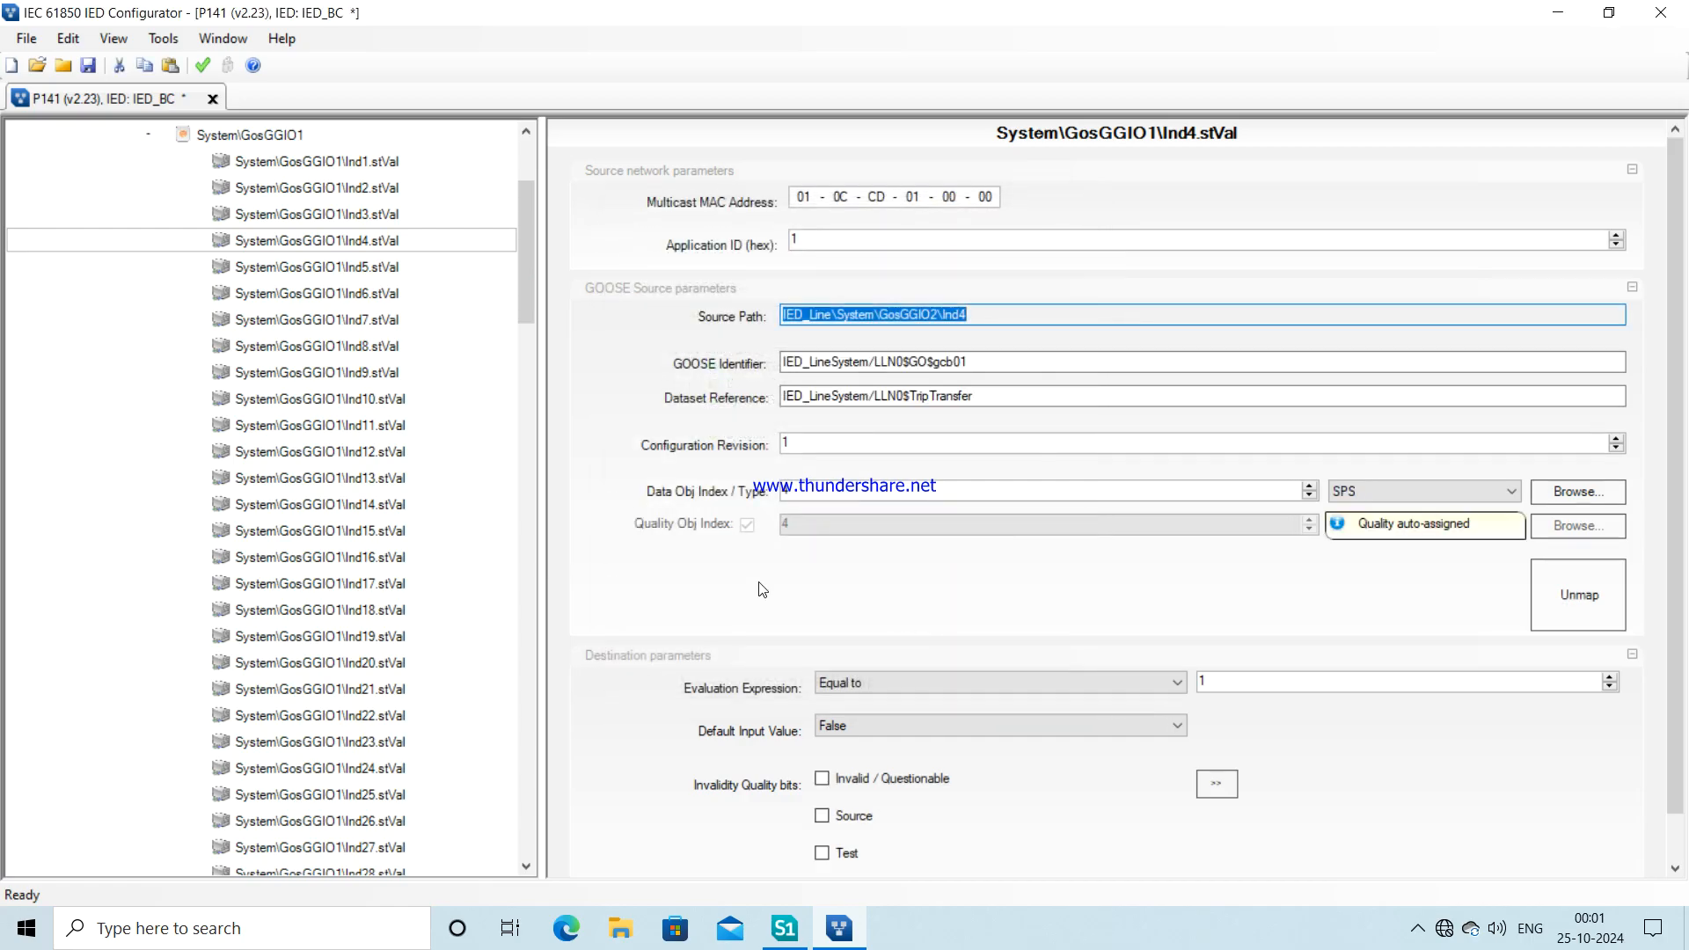
- Open the GOOSE input System\GosGGIO1\Ind5.stVal and load the incoming line's MiCOM configuration file 000.mcl as its data object source
click(358, 268)
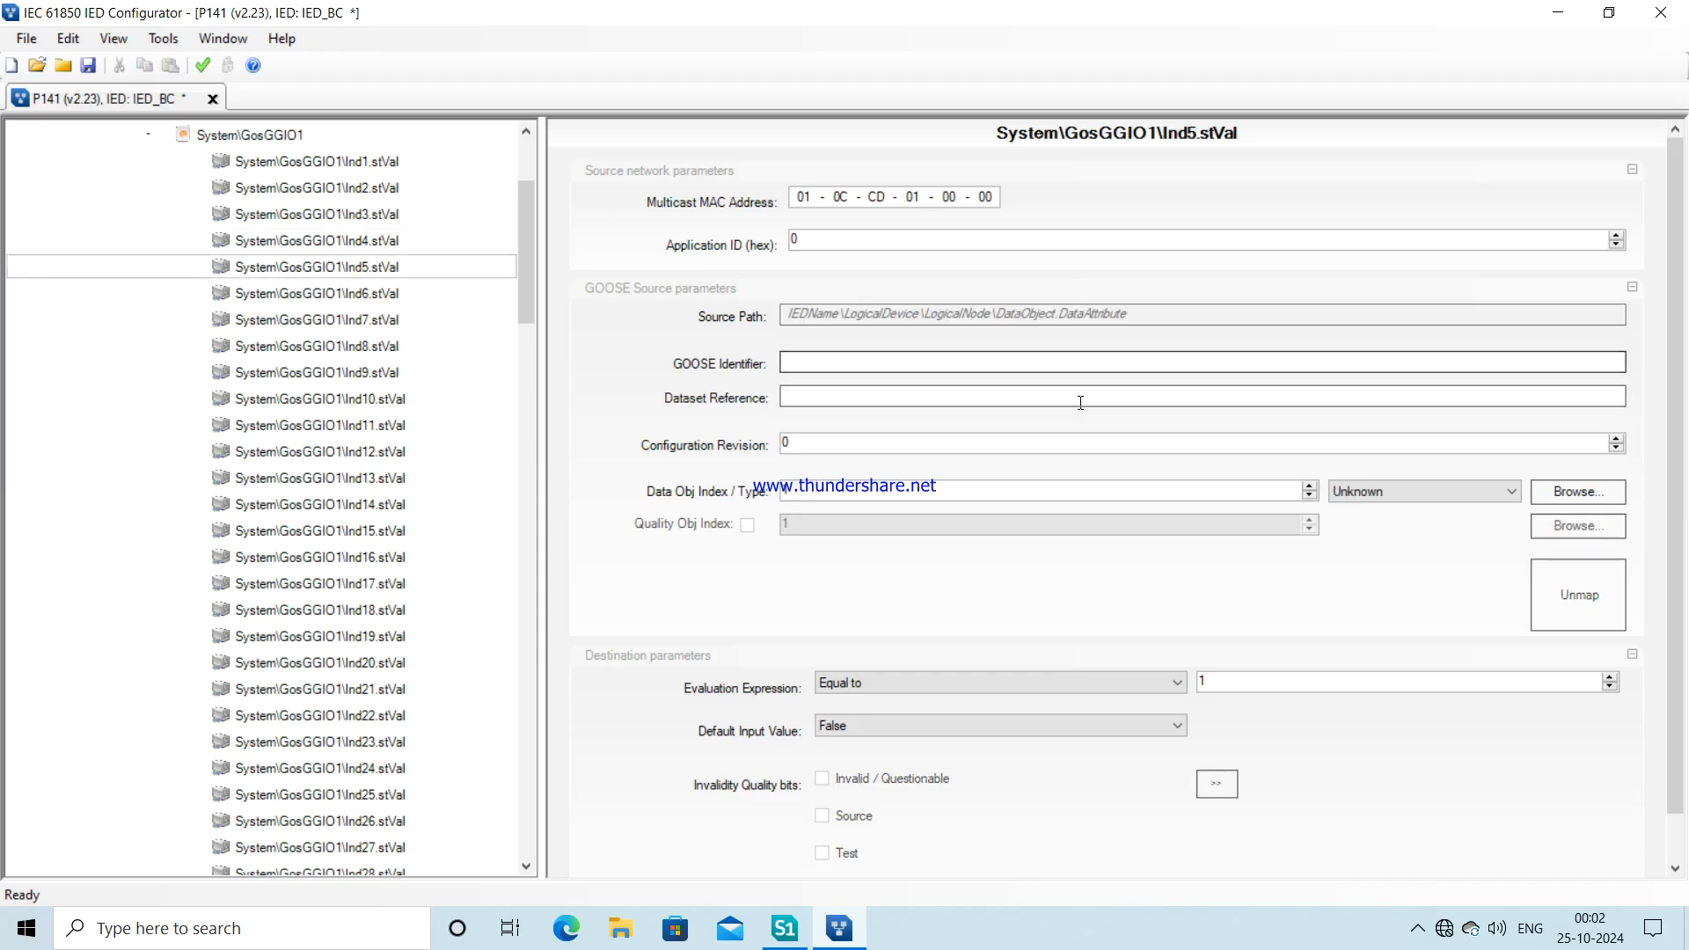
click(1574, 496)
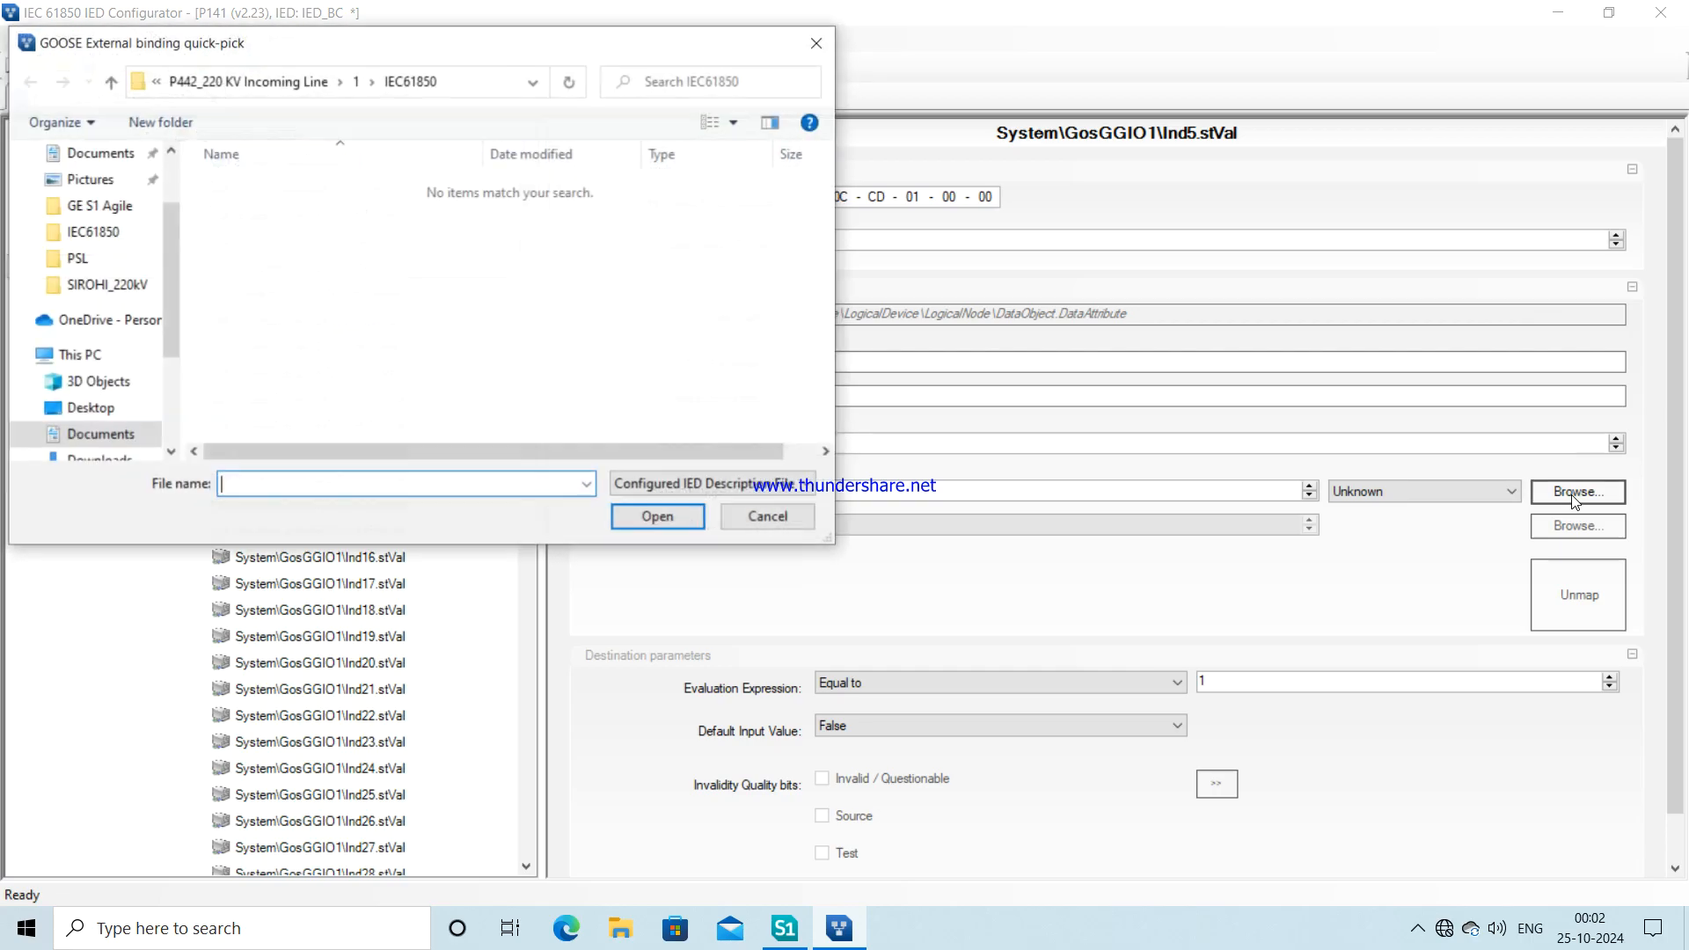
click(692, 483)
click(679, 555)
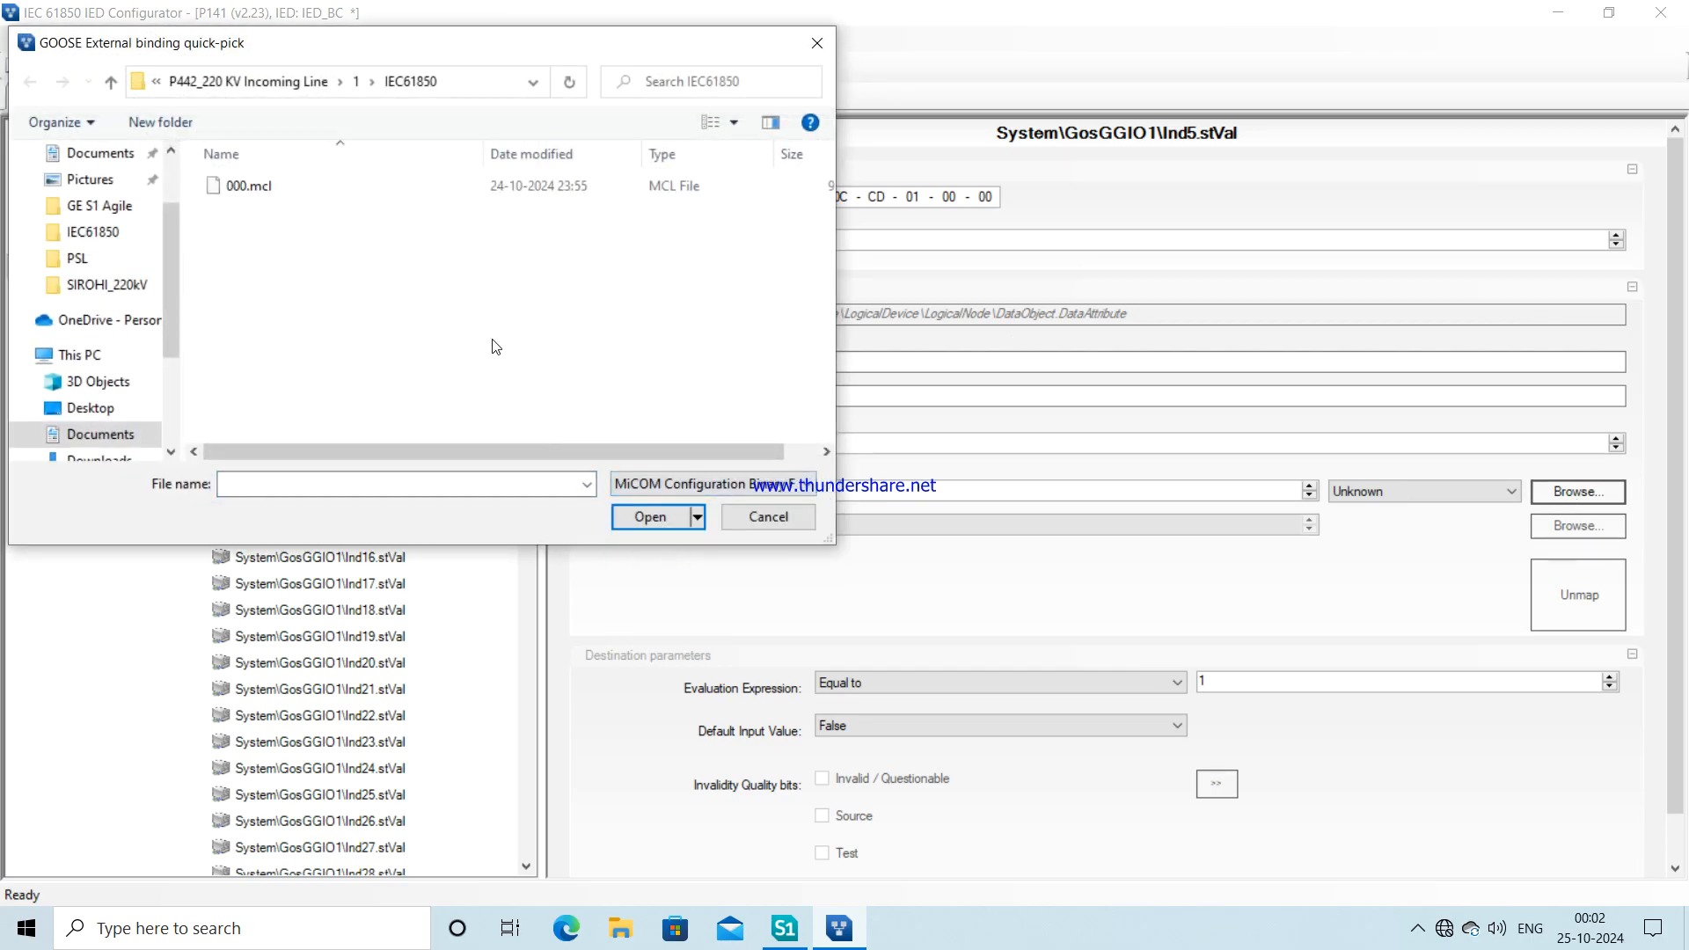
click(291, 188)
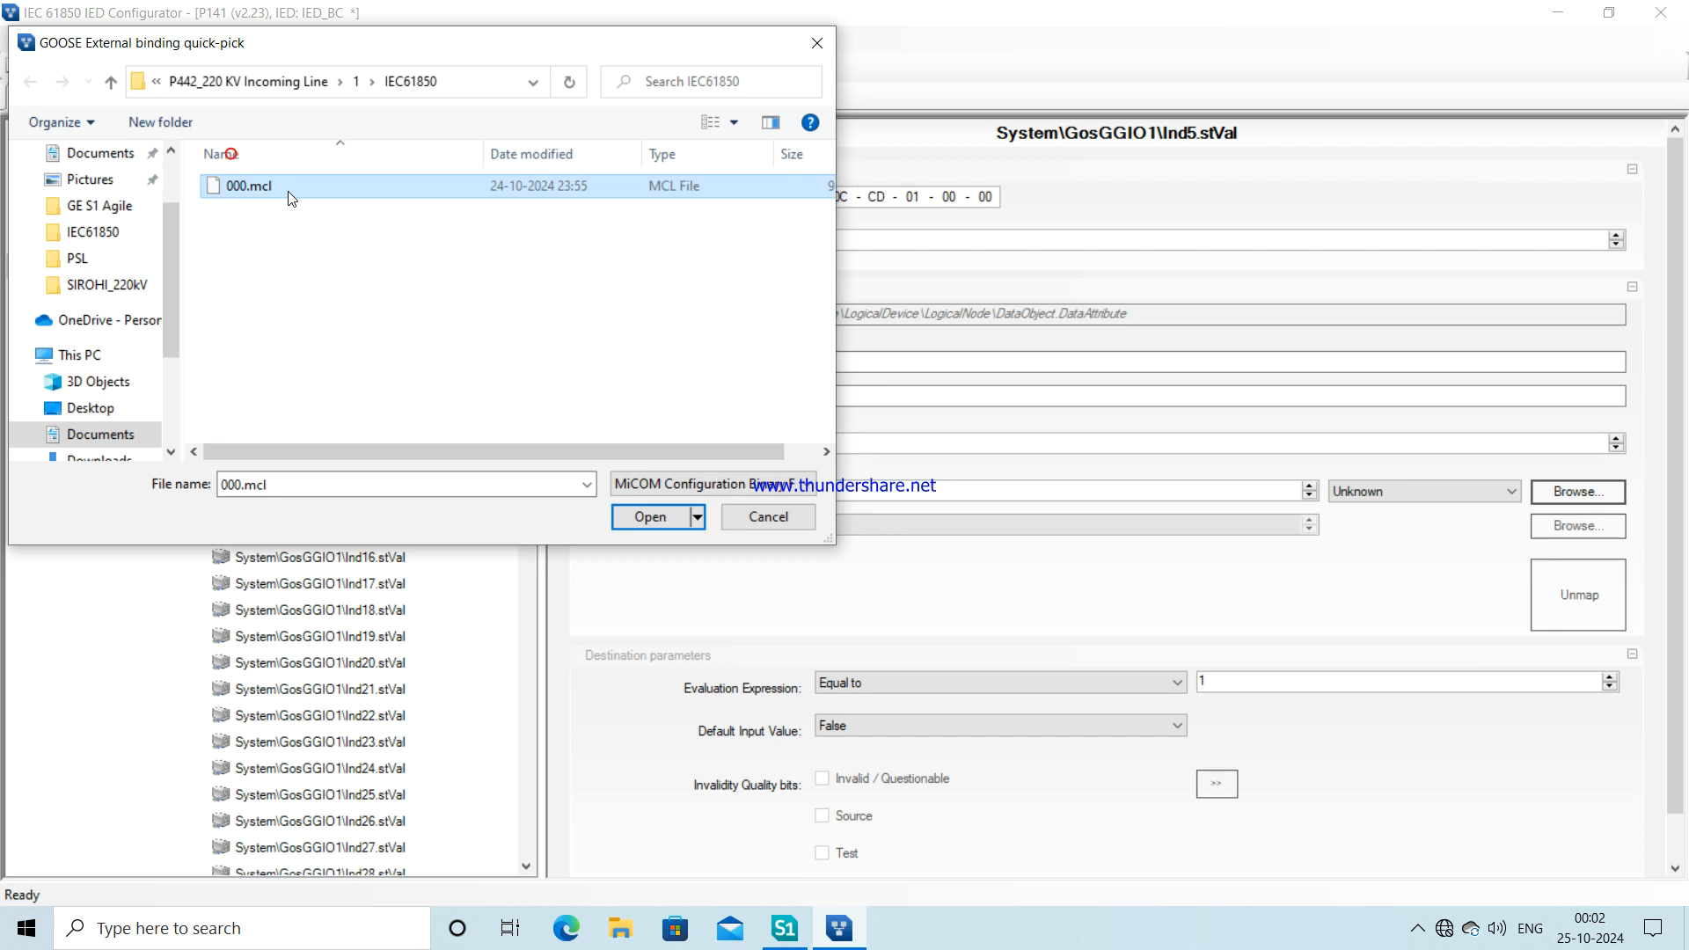
click(653, 516)
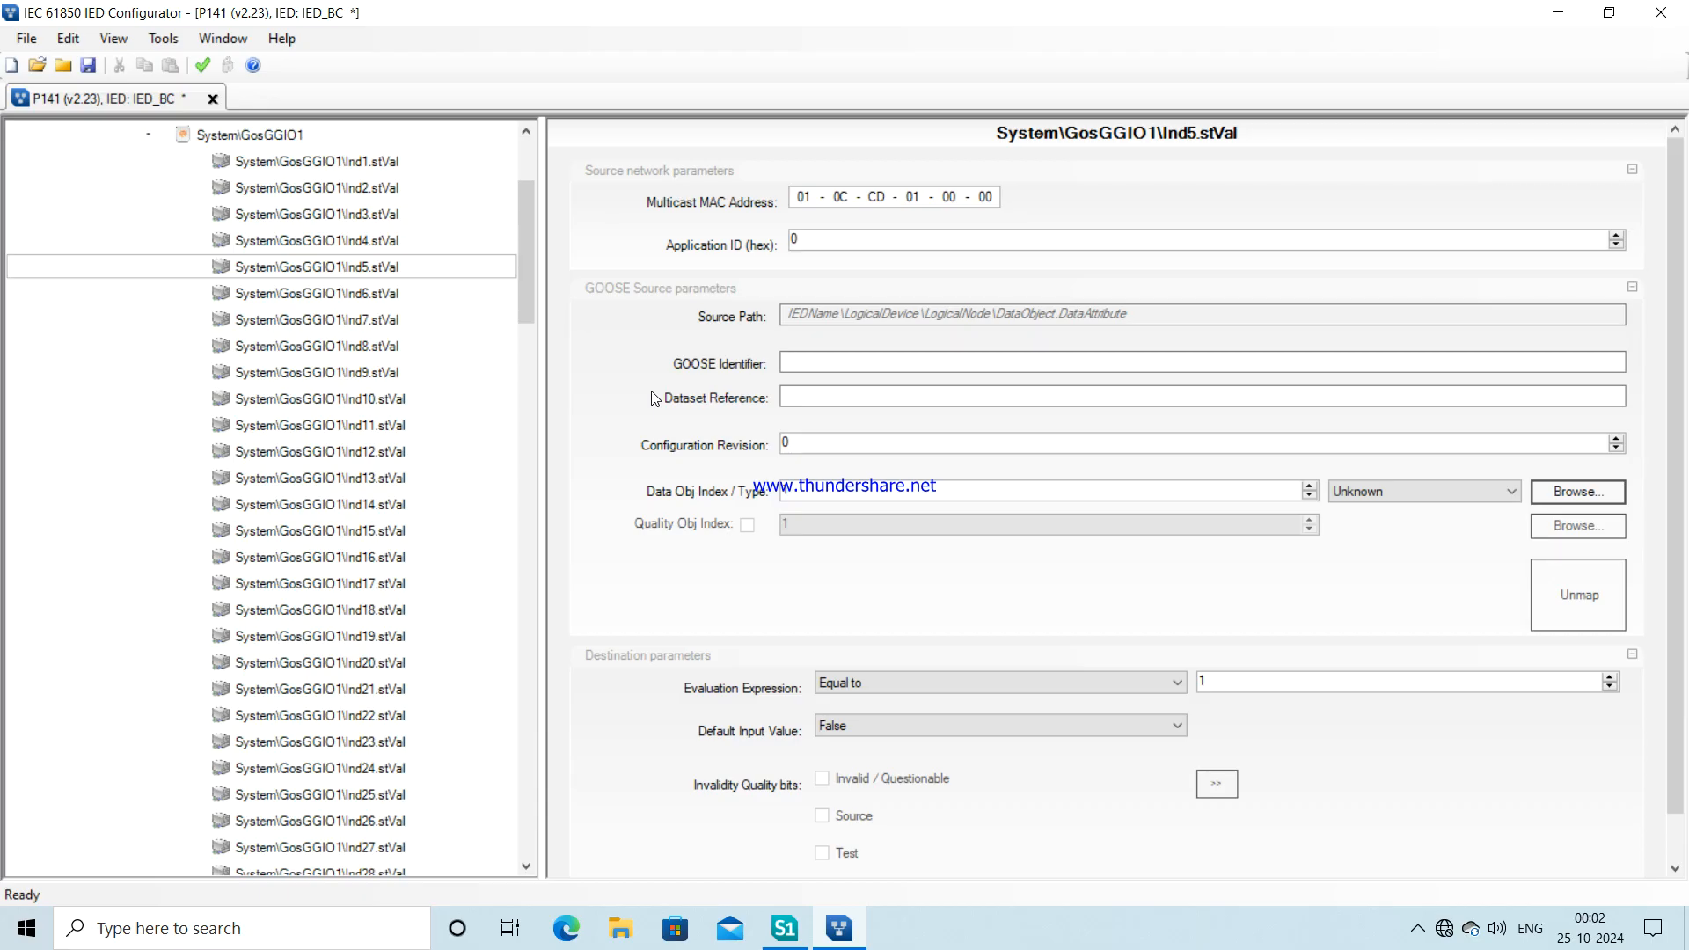
- Map Ind5.stVal to System/GosGGIO2.ST.Ind5 in the IED_LineSystem/LLN0$GO$gcb01 control block of IED_Line
click(625, 313)
click(647, 329)
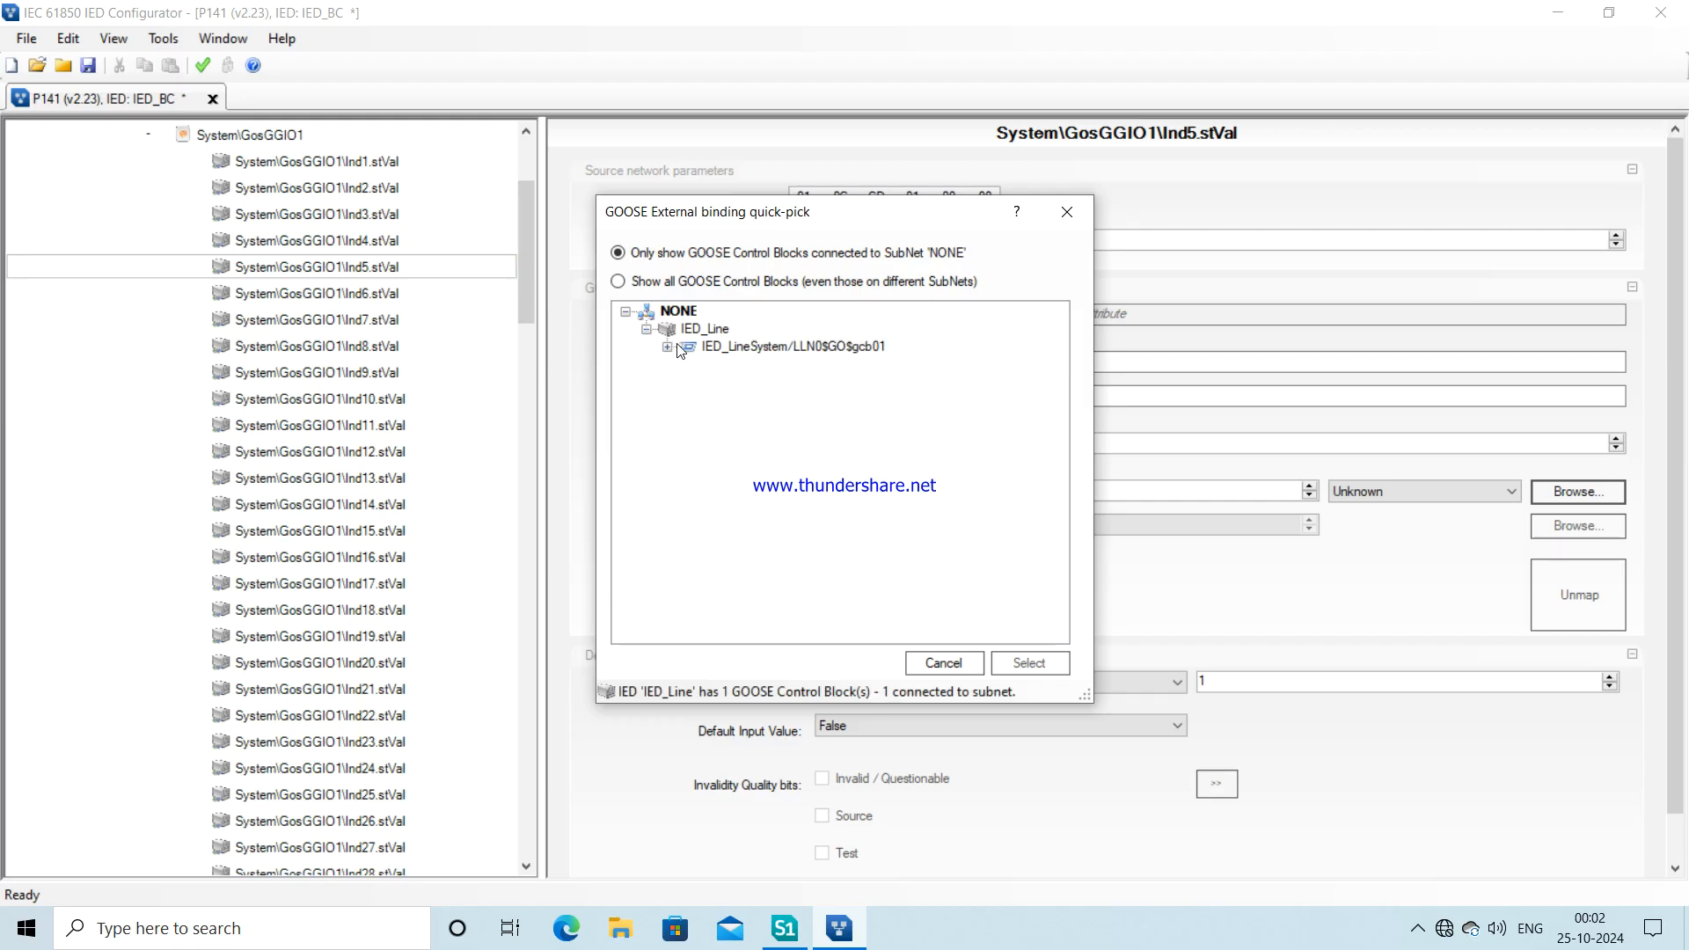
click(667, 348)
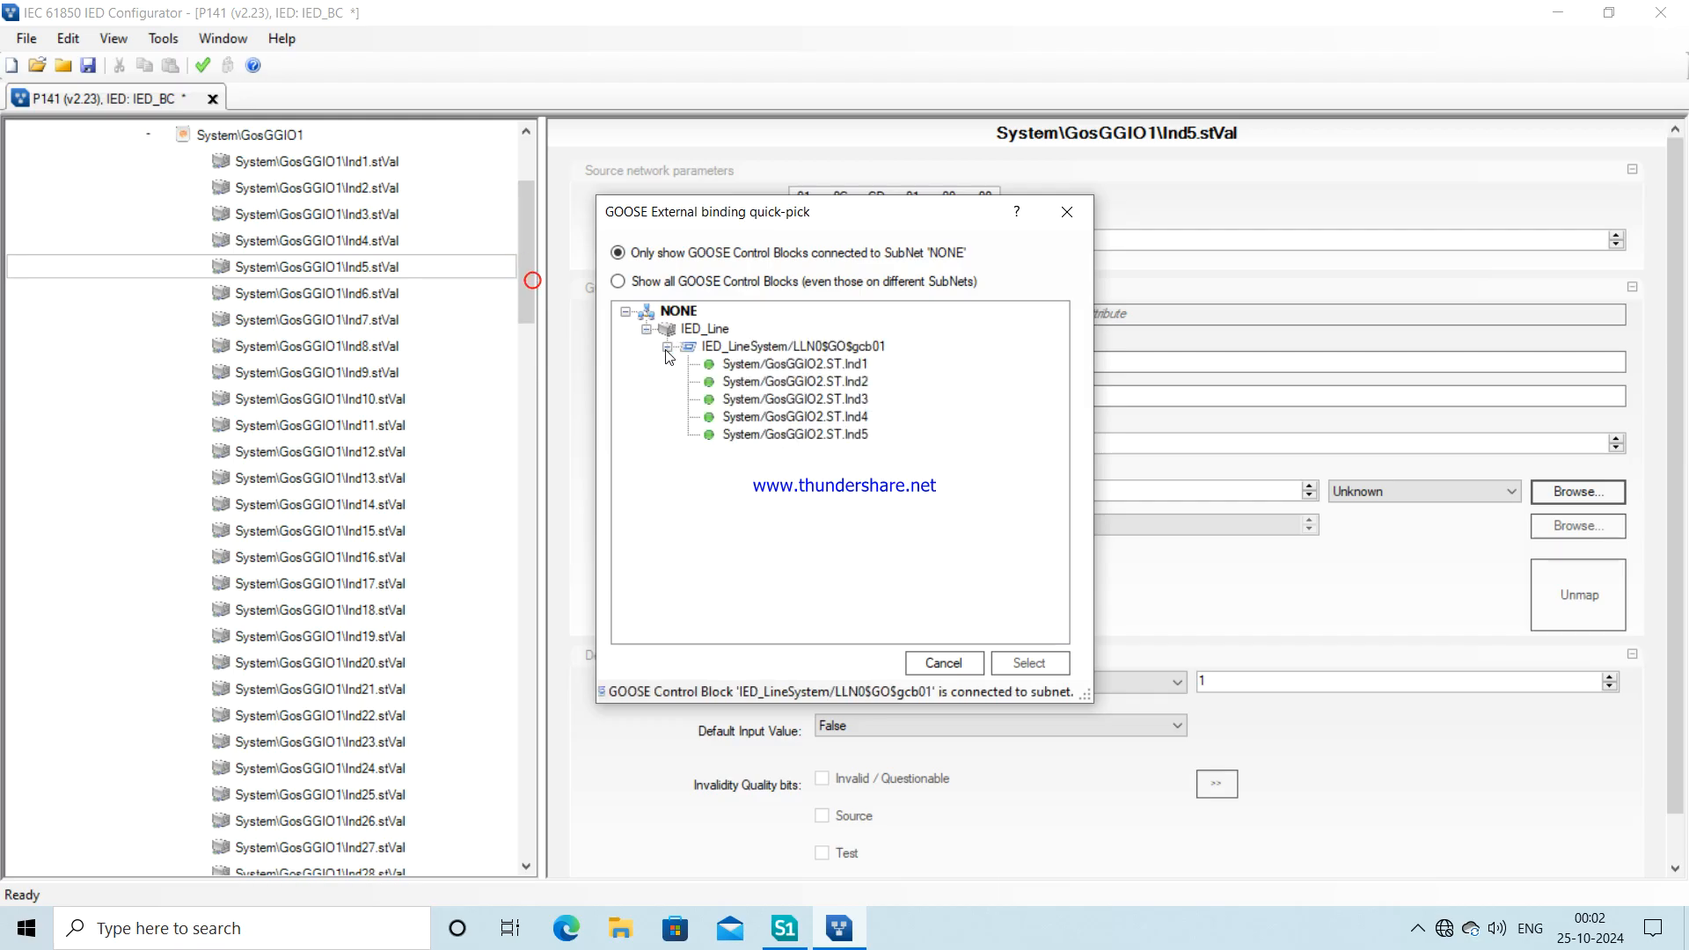
click(749, 436)
click(1014, 671)
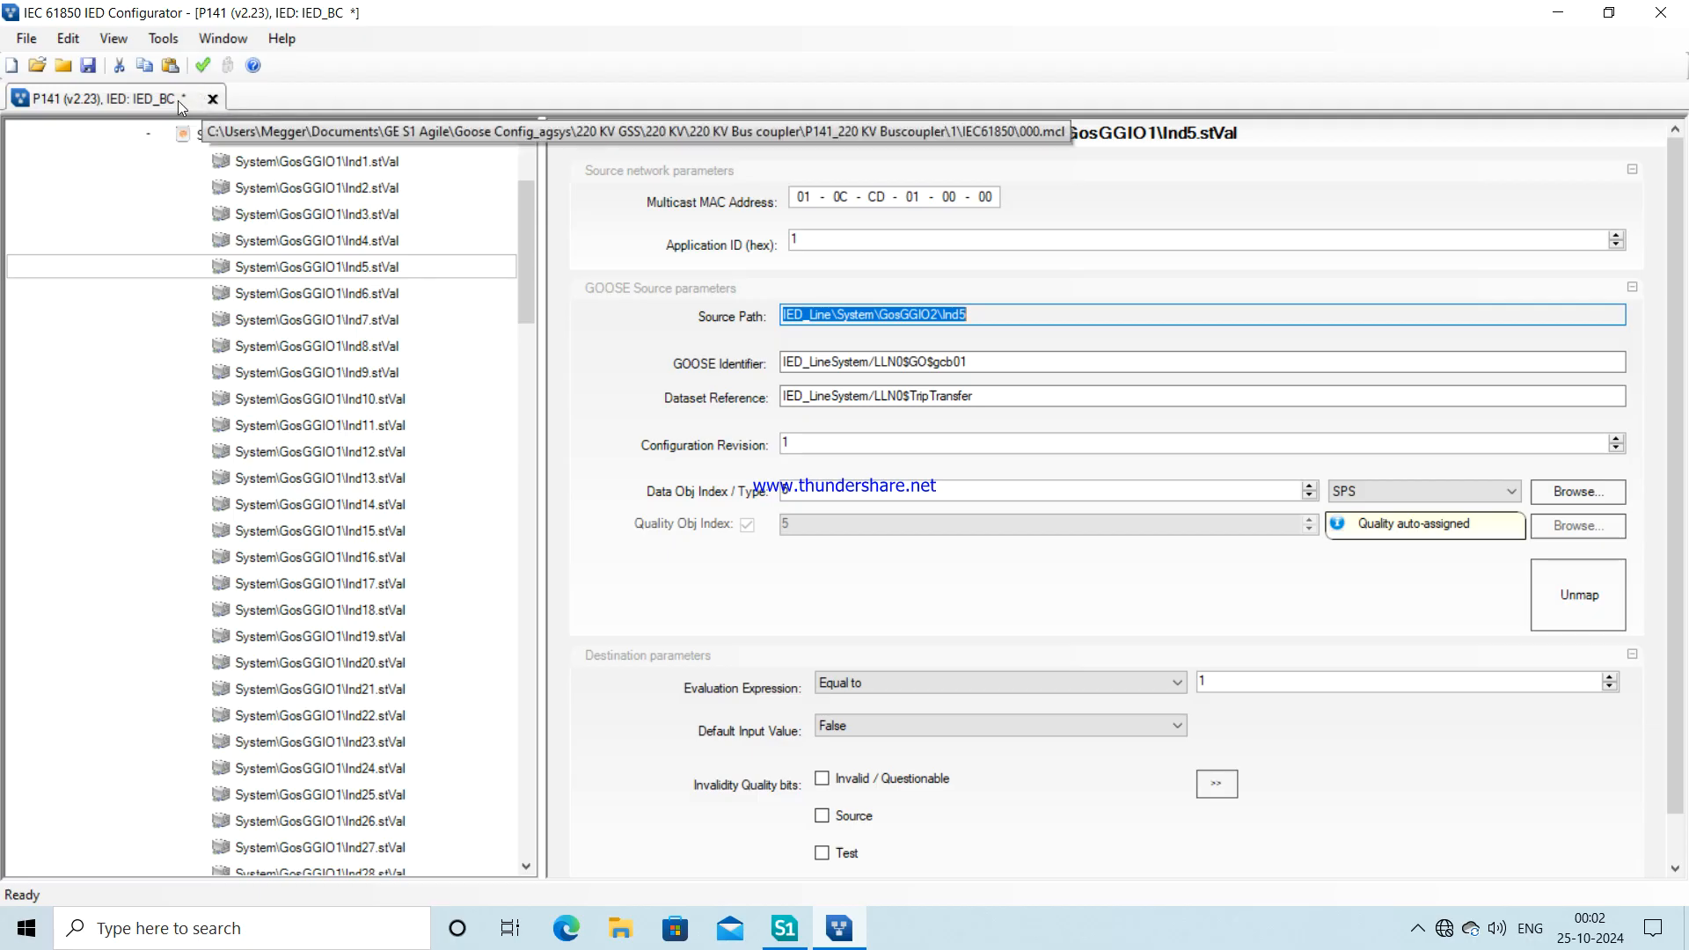
- Review the GOOSE Subscribing summary of the System\GosGGIO1 inputs and validate the IED_BC configuration
click(150, 136)
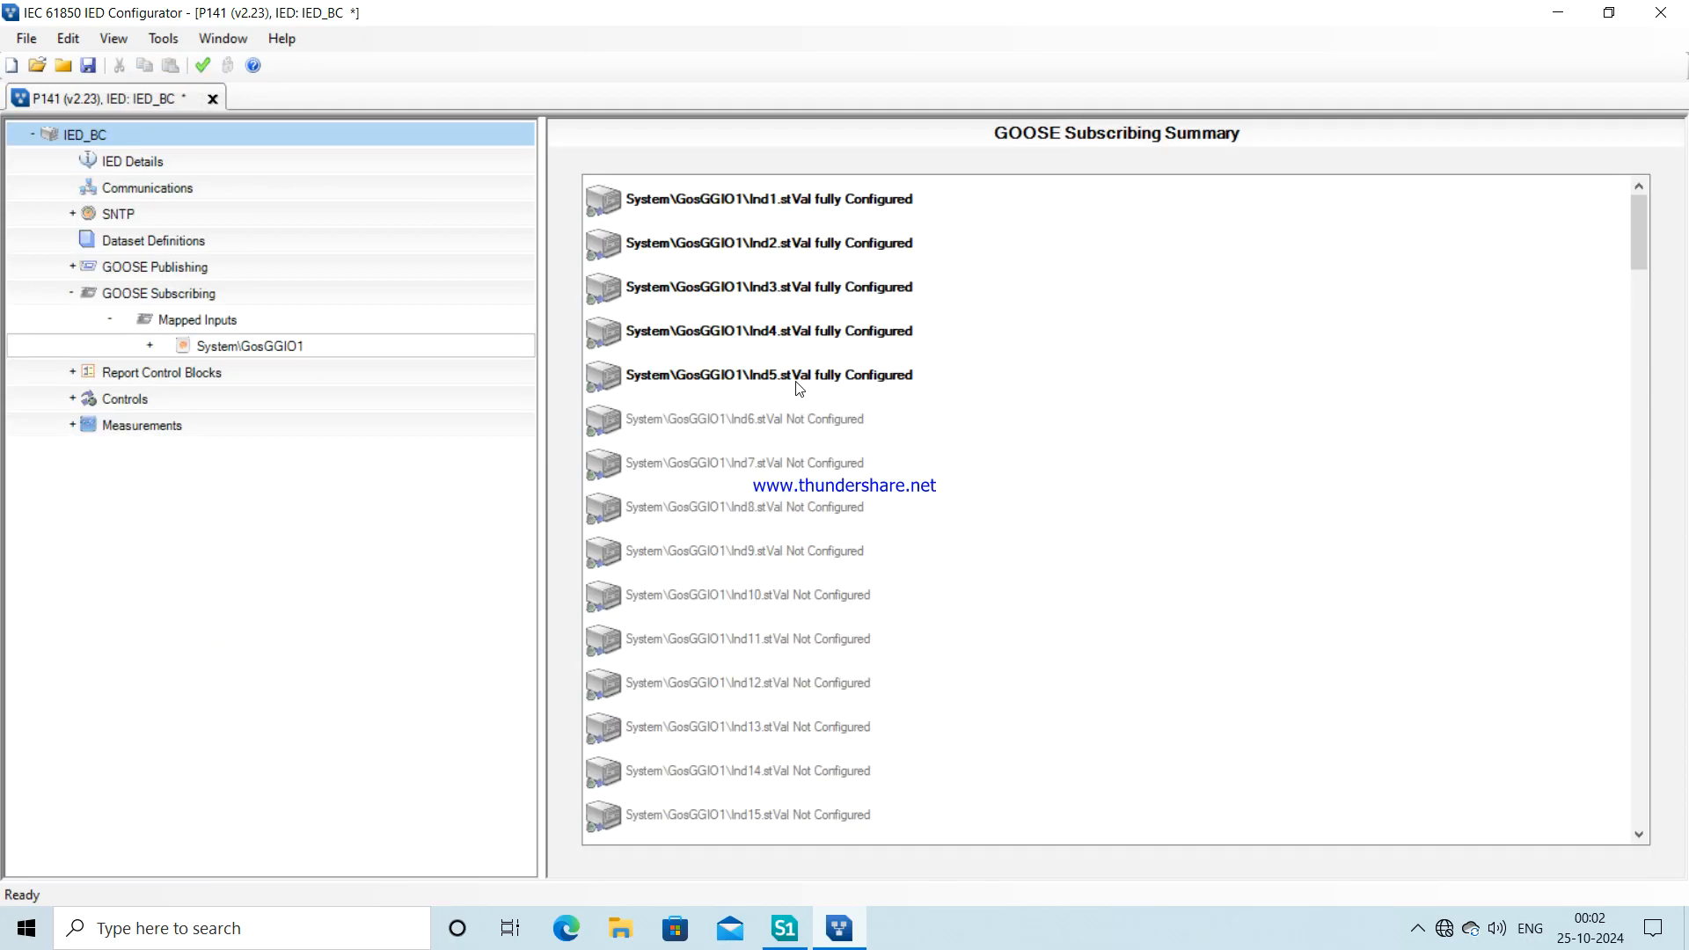
drag(1643, 258, 1687, 829)
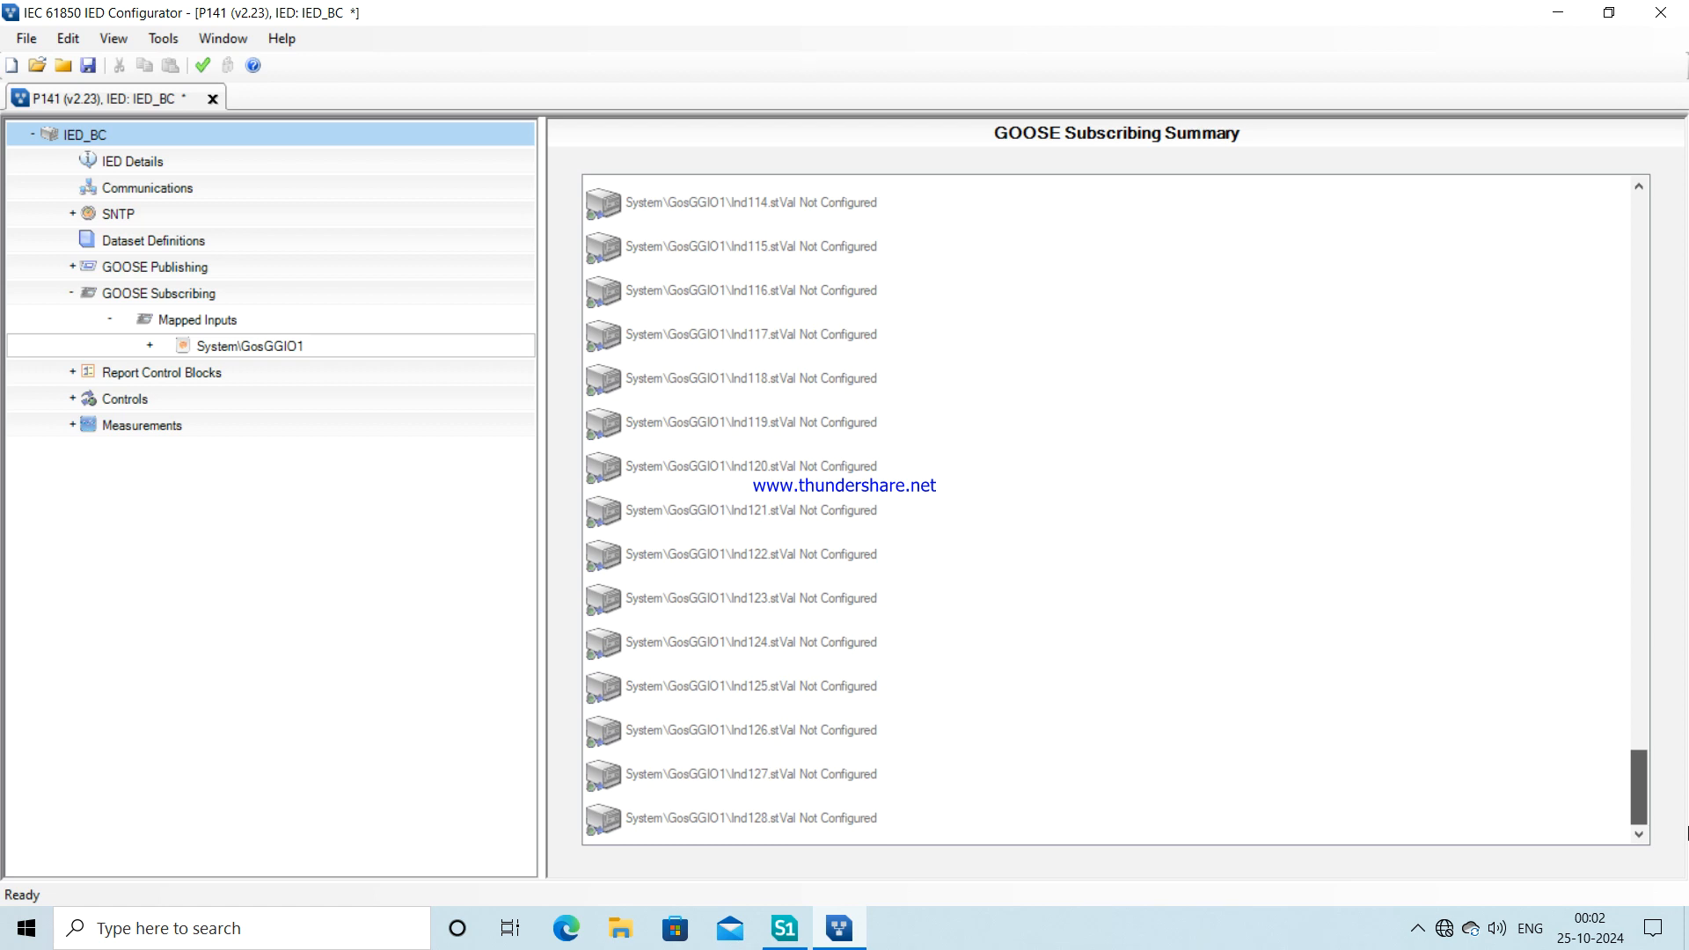
drag(1687, 843, 1623, 238)
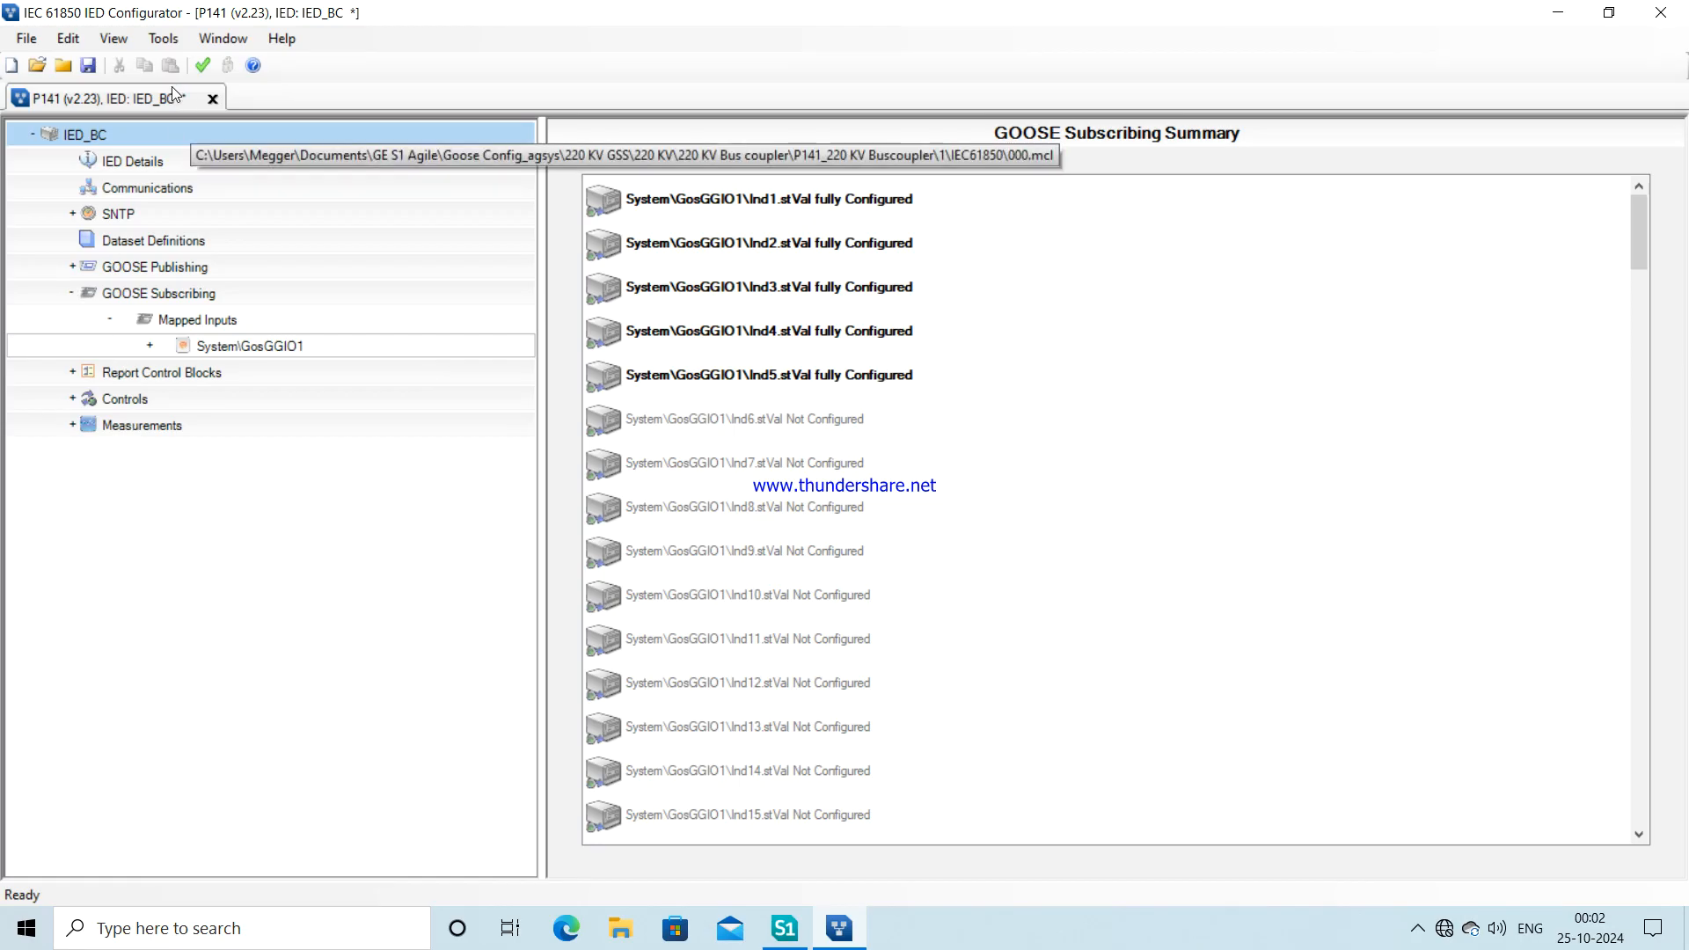
click(203, 67)
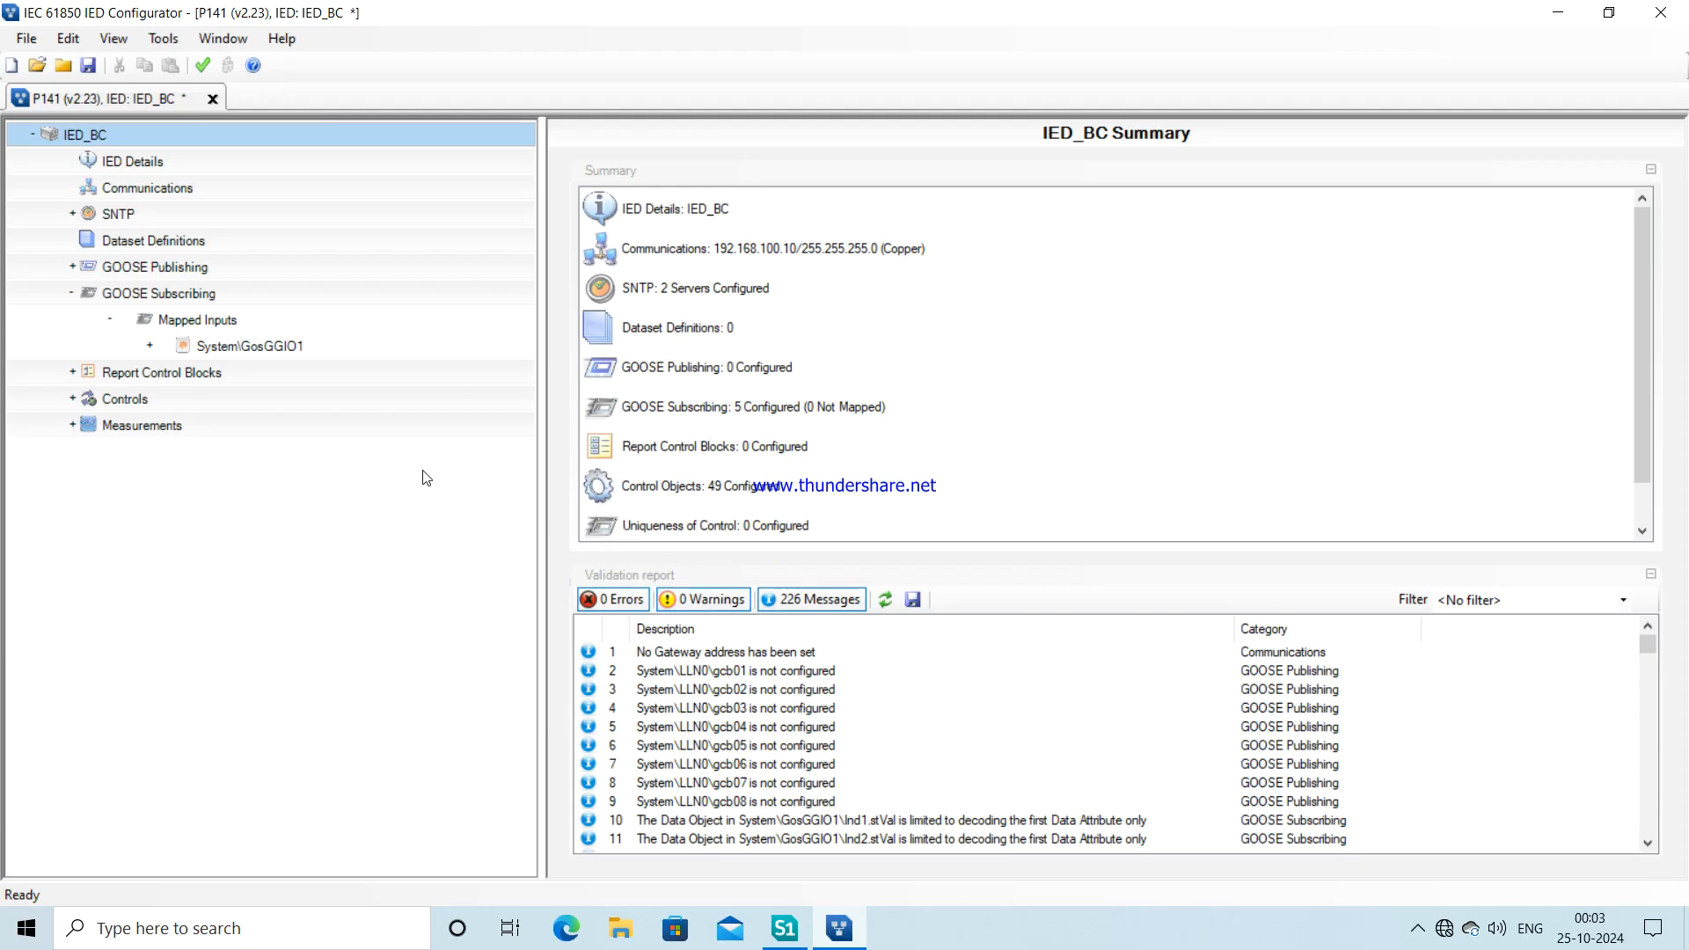
- Save the IED_BC configuration to its 000.mcl file and close the IEC 61850 IED Configurator
click(88, 69)
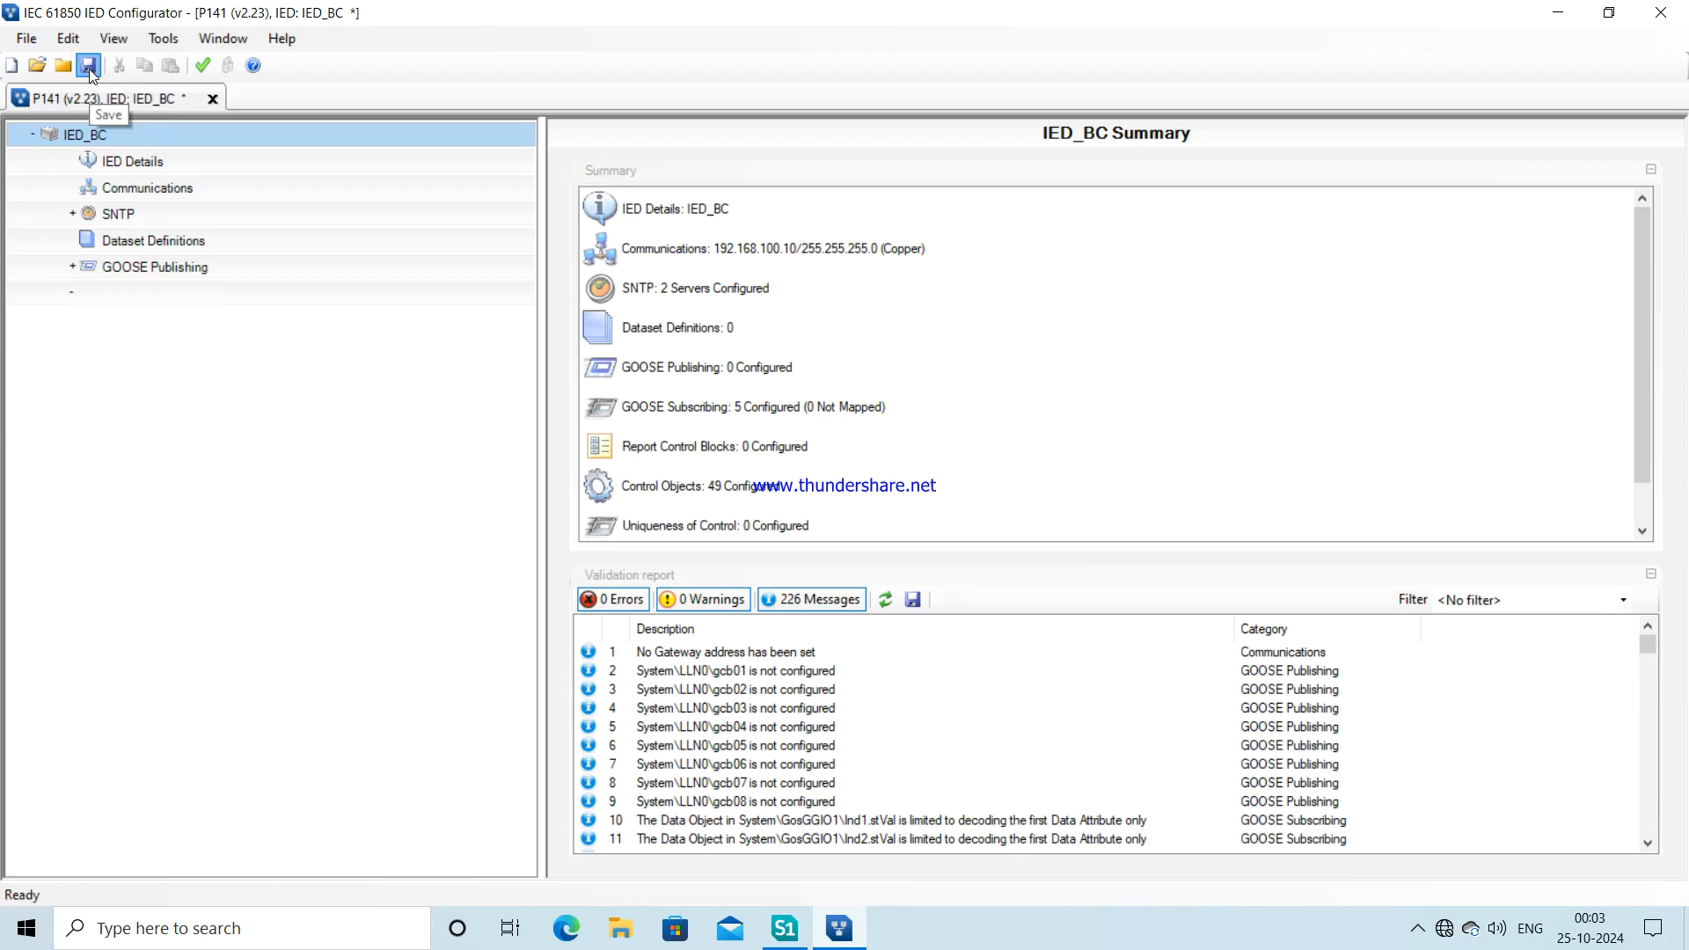
click(73, 293)
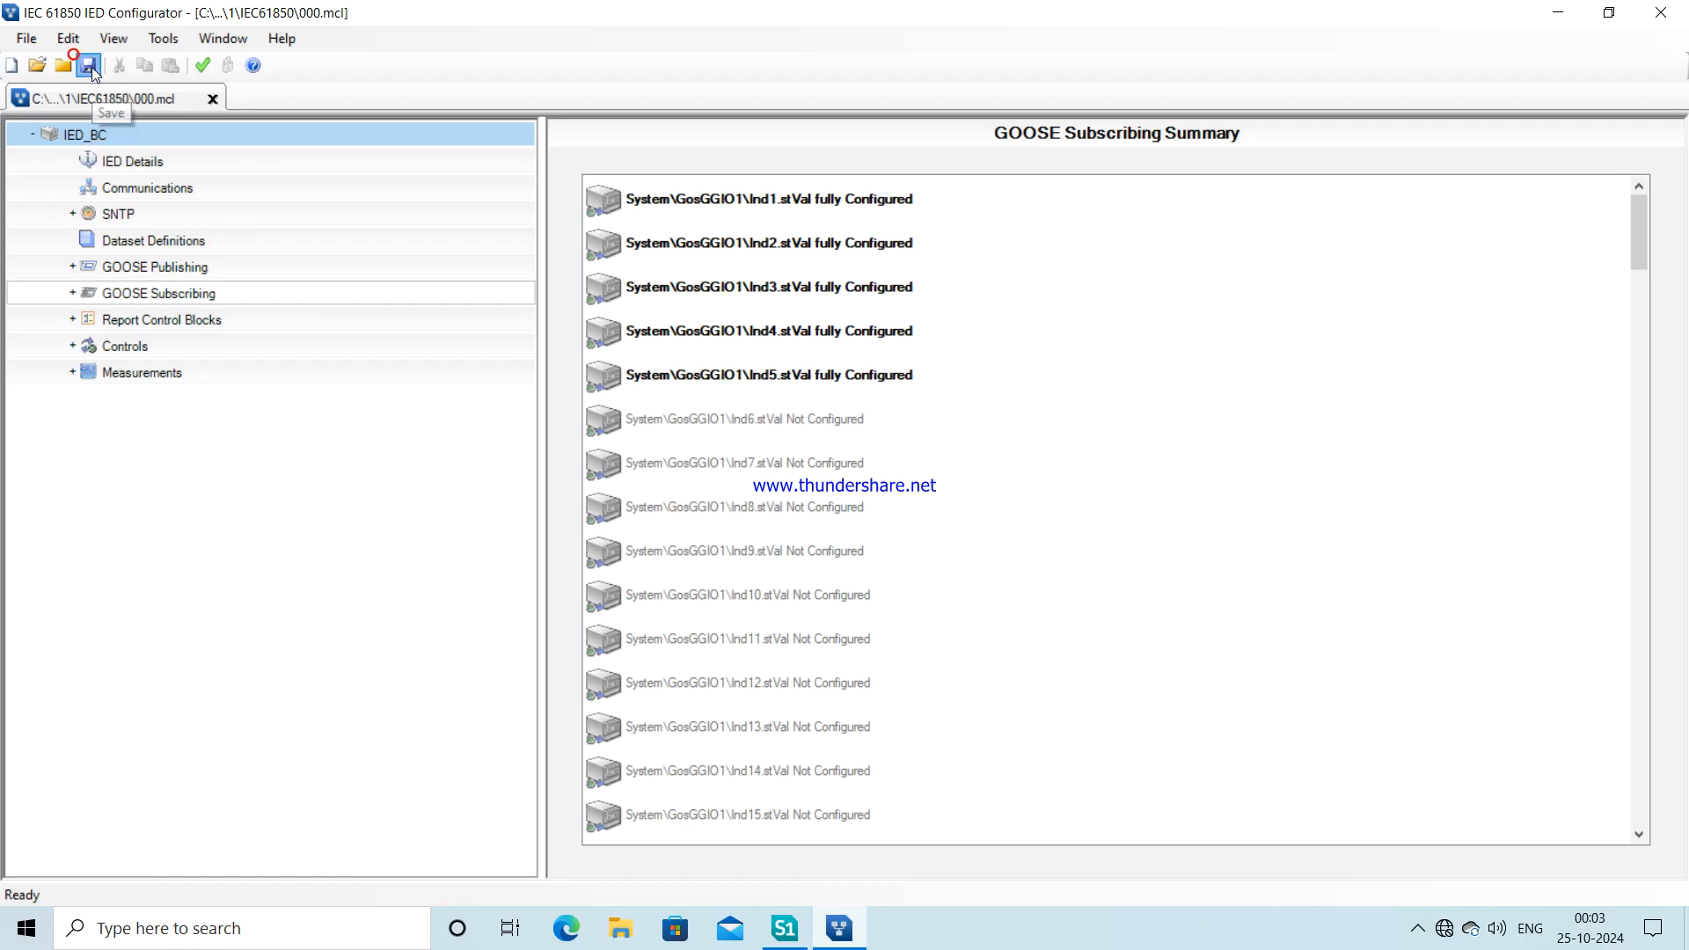
click(1669, 25)
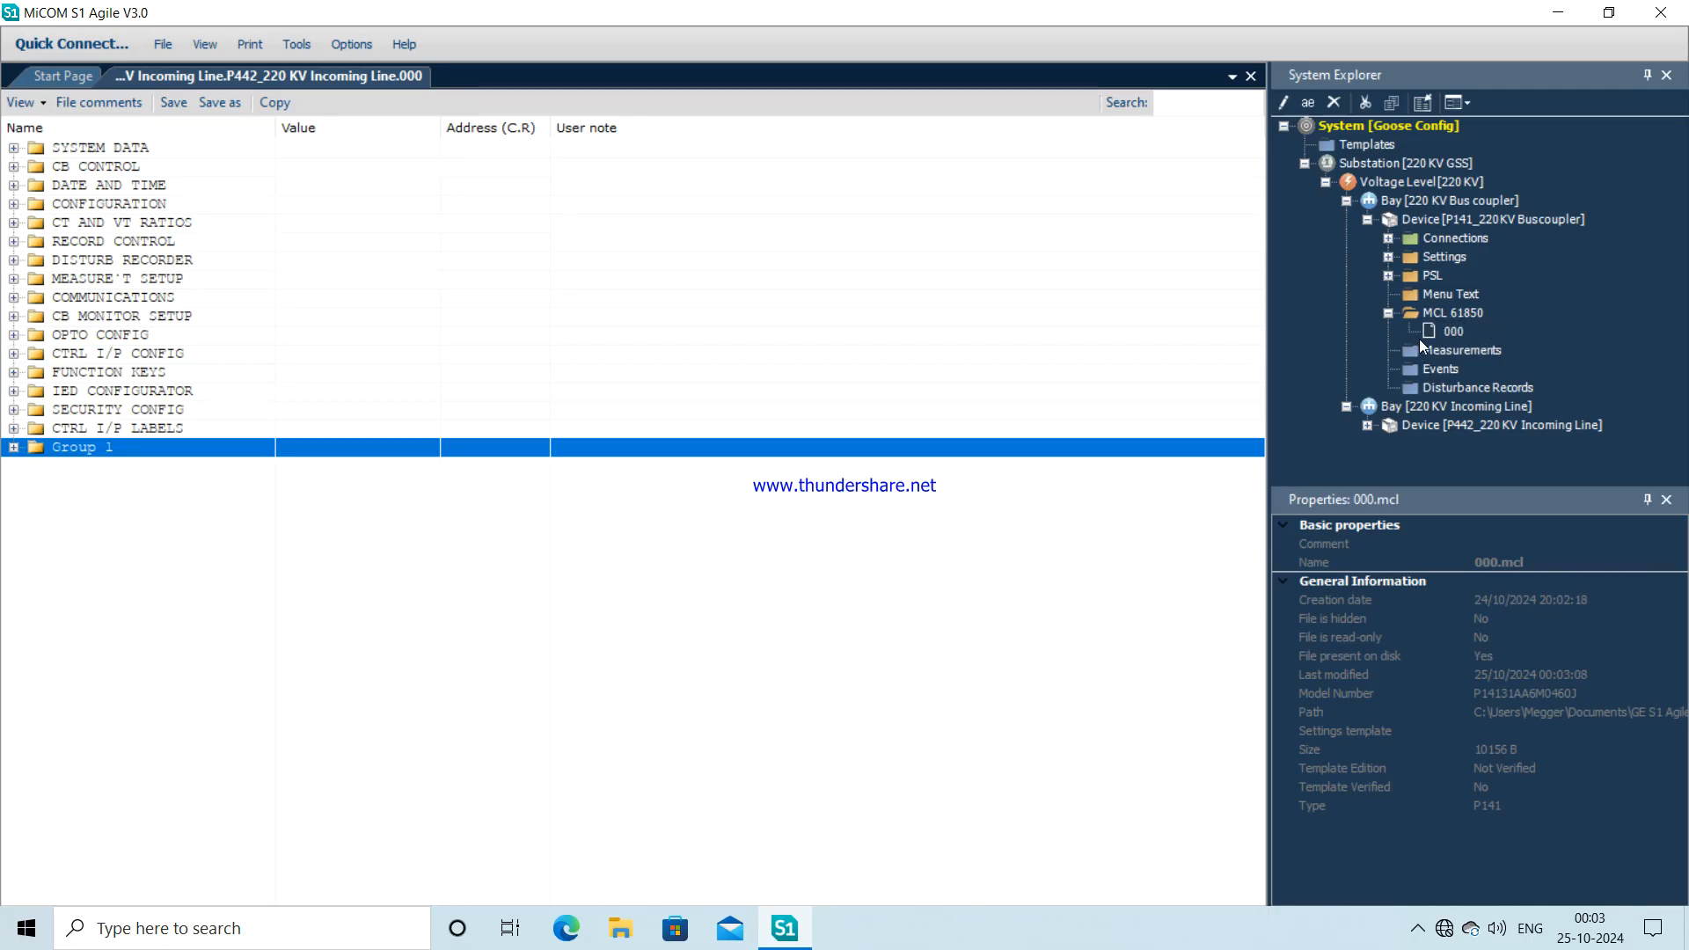
- Open the PSL file 000 of the P141_220KV Buscoupler device in a full-screen PSL editor
click(1388, 275)
double_click(1442, 294)
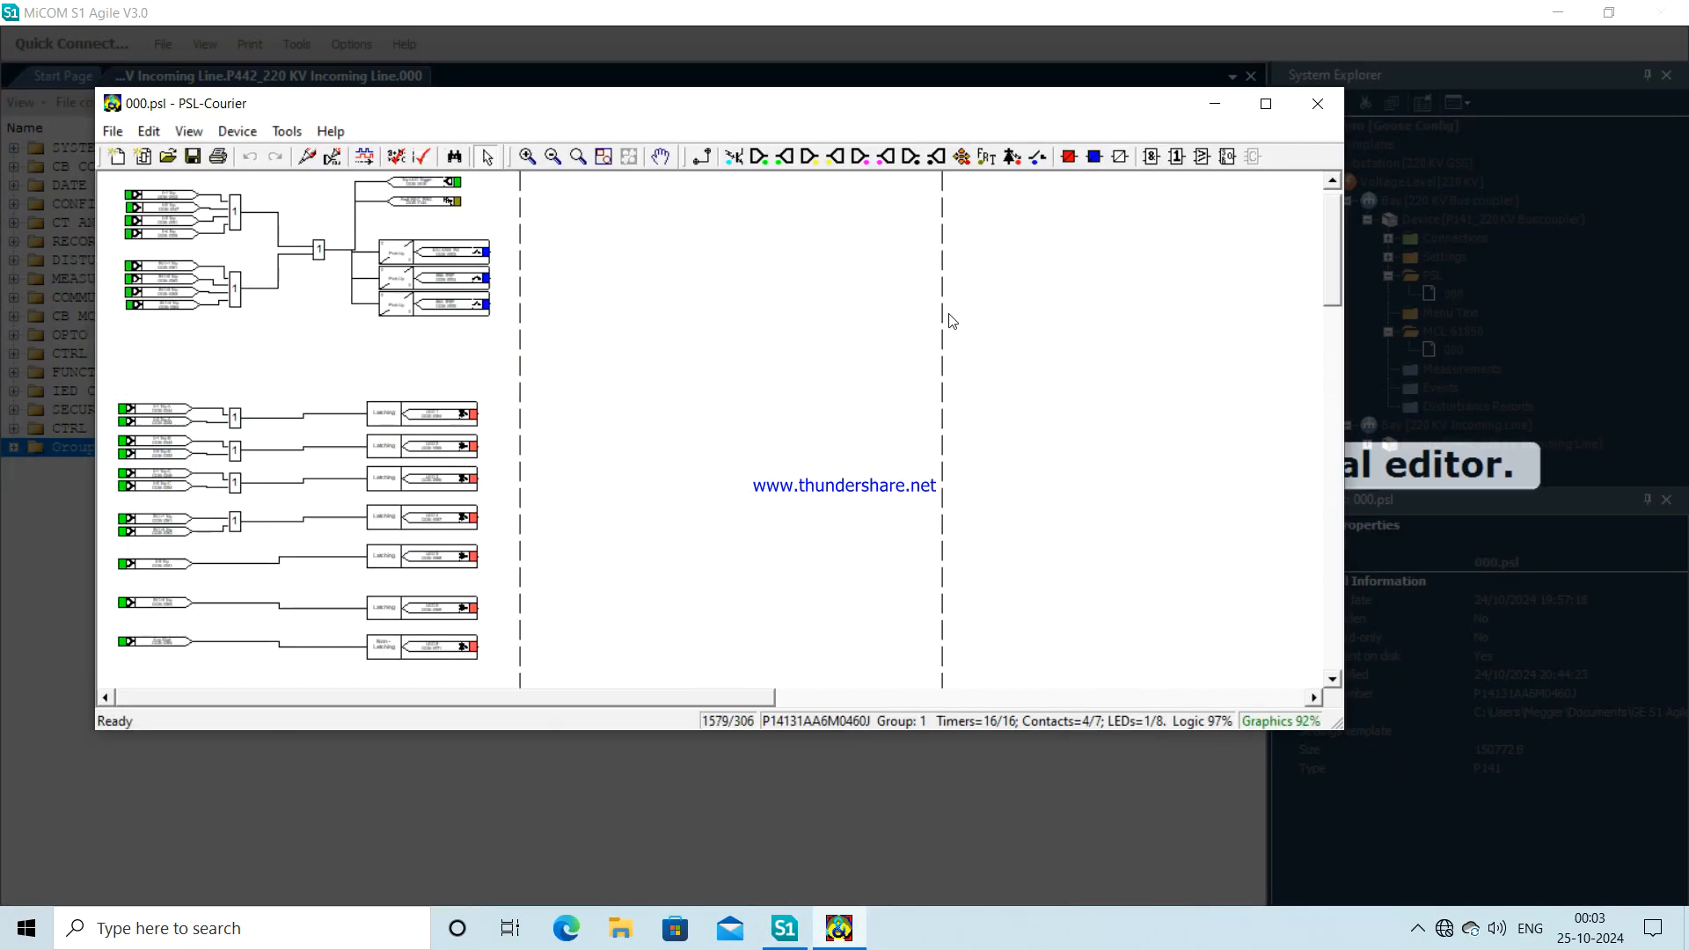
click(1267, 109)
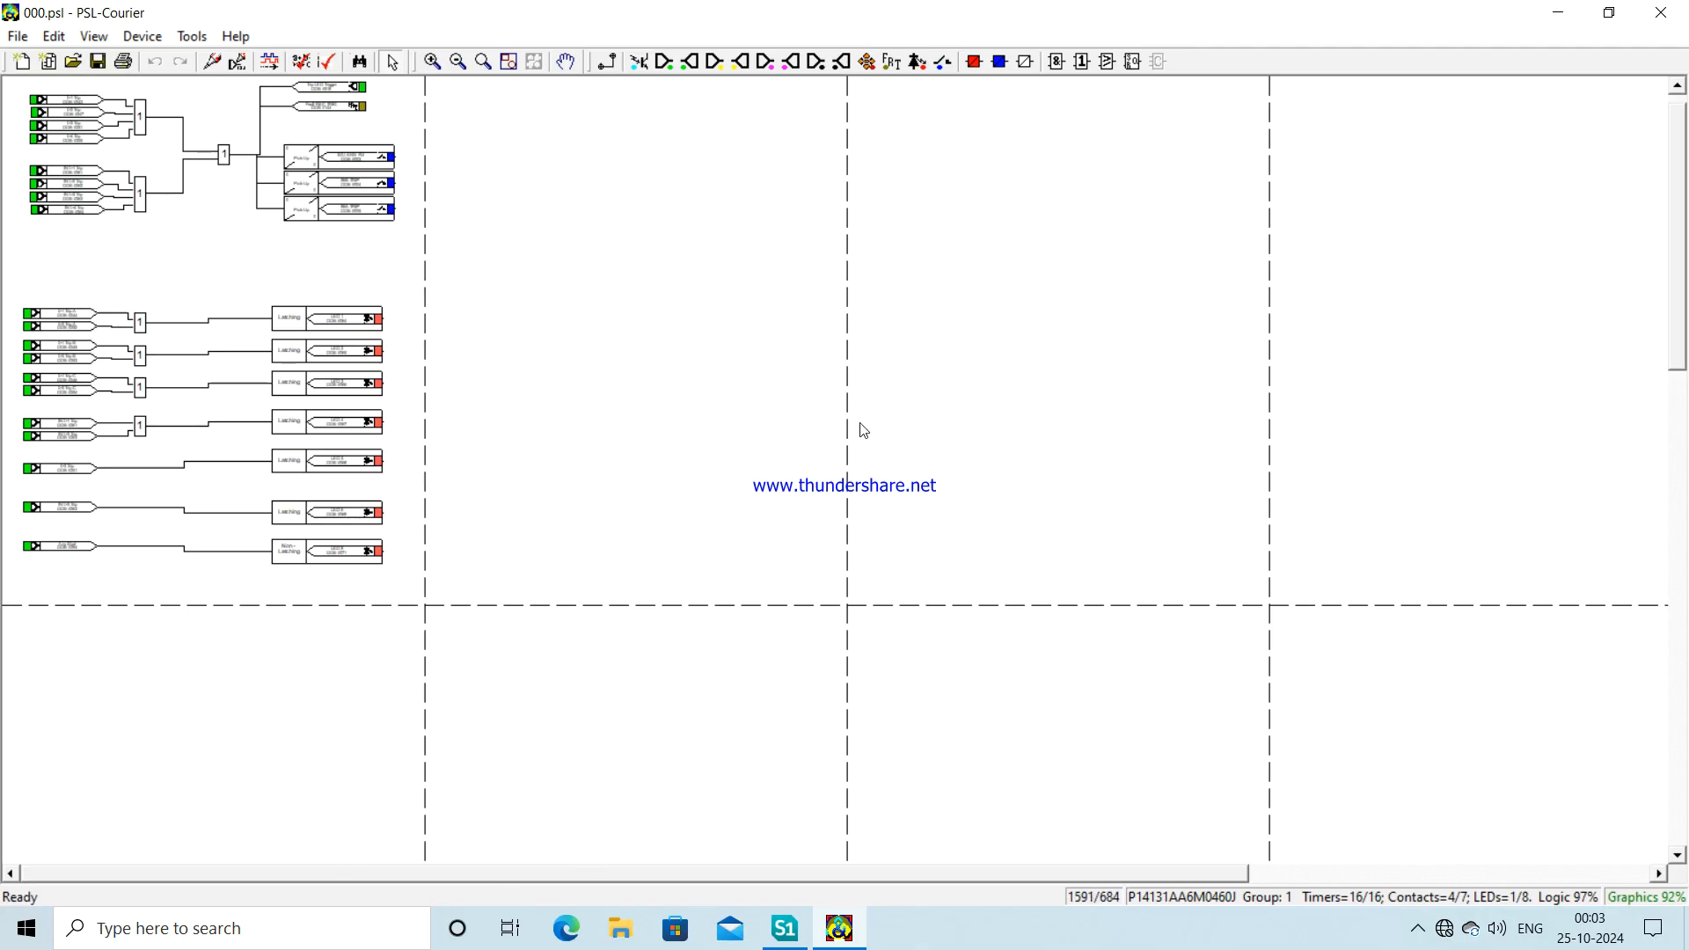
- Place a GOOSE input signal for Virtual Input 1 in the empty area beside the trip logic
right_click(603, 197)
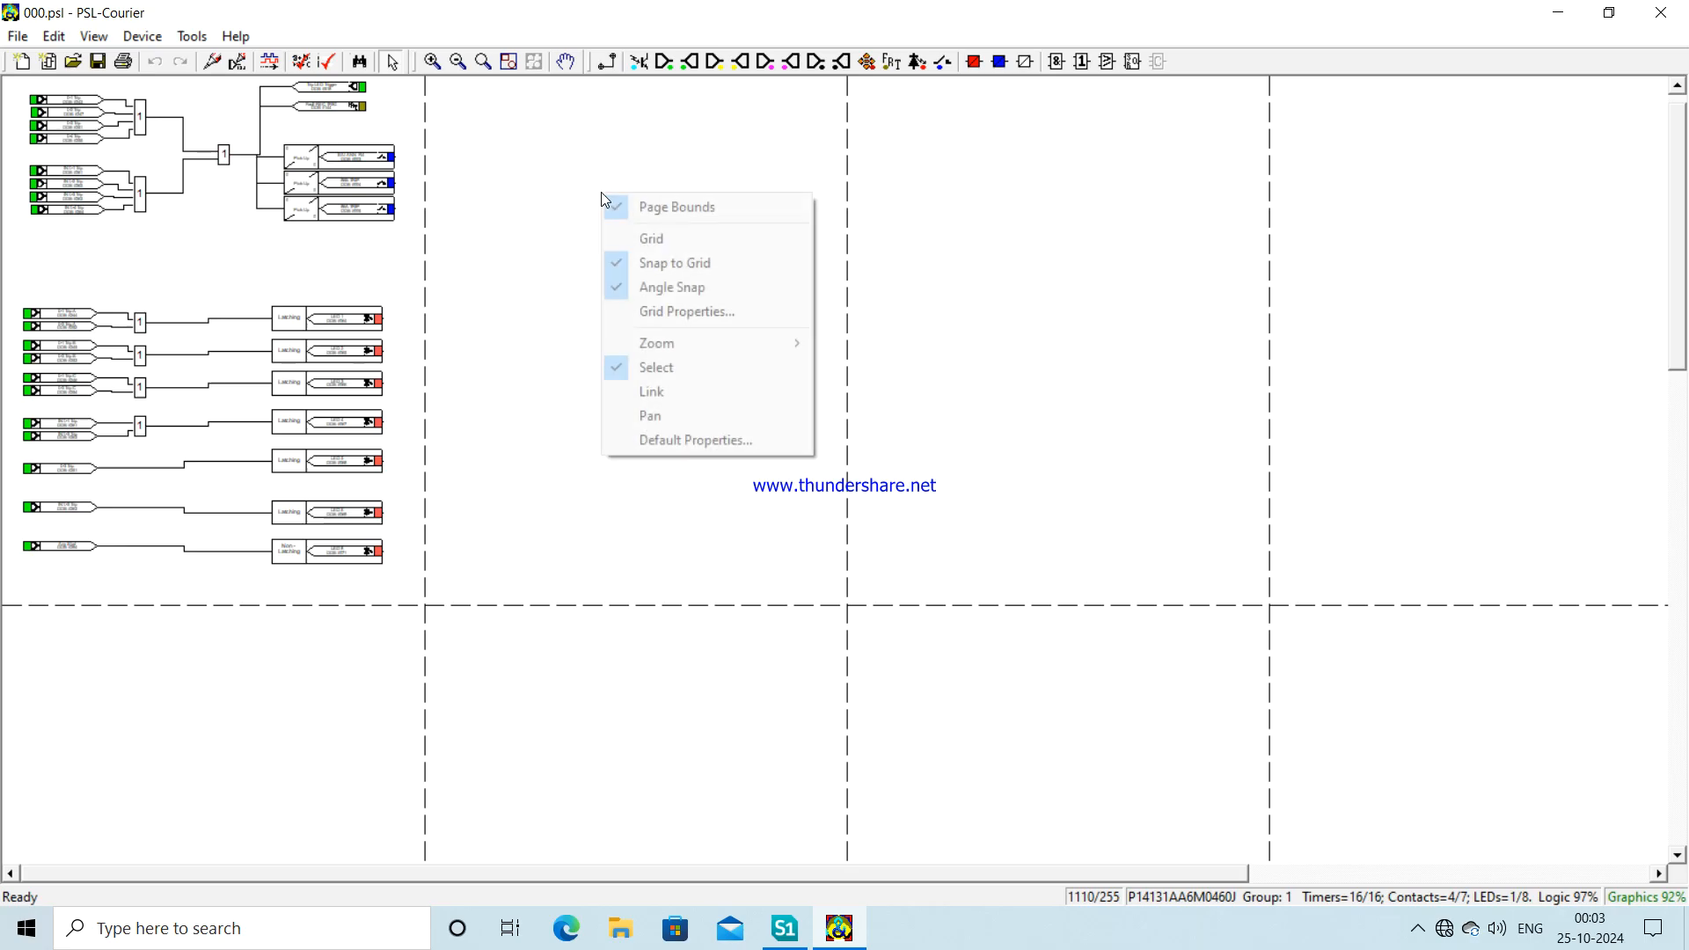
mouse_move(669, 343)
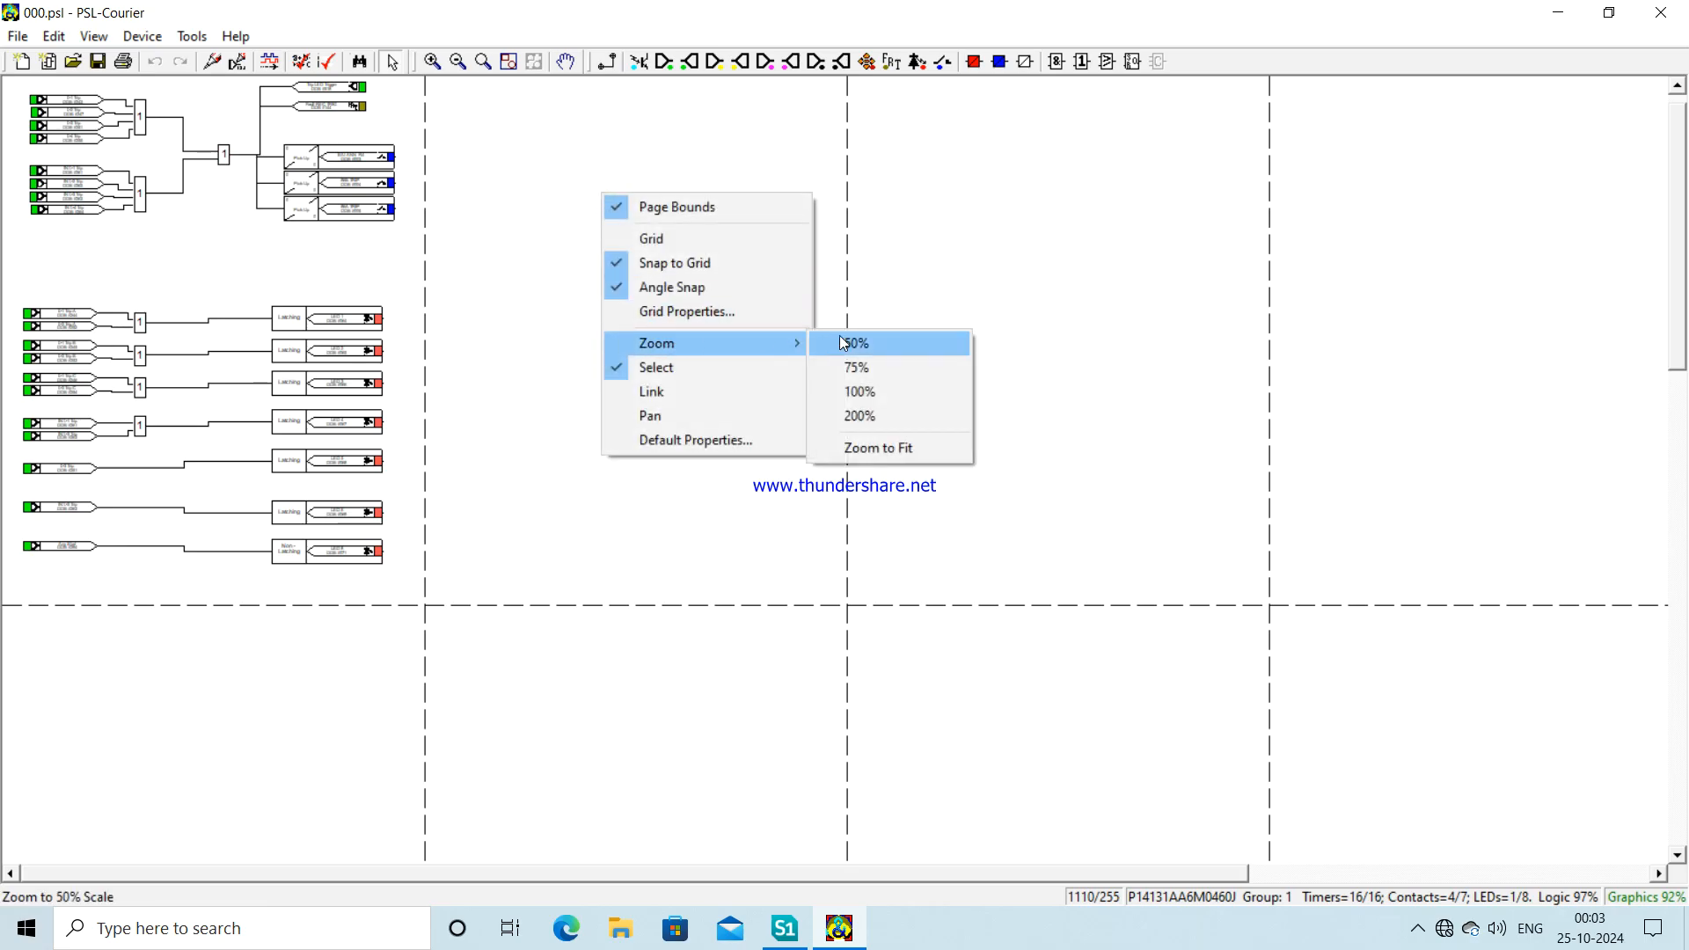
click(862, 391)
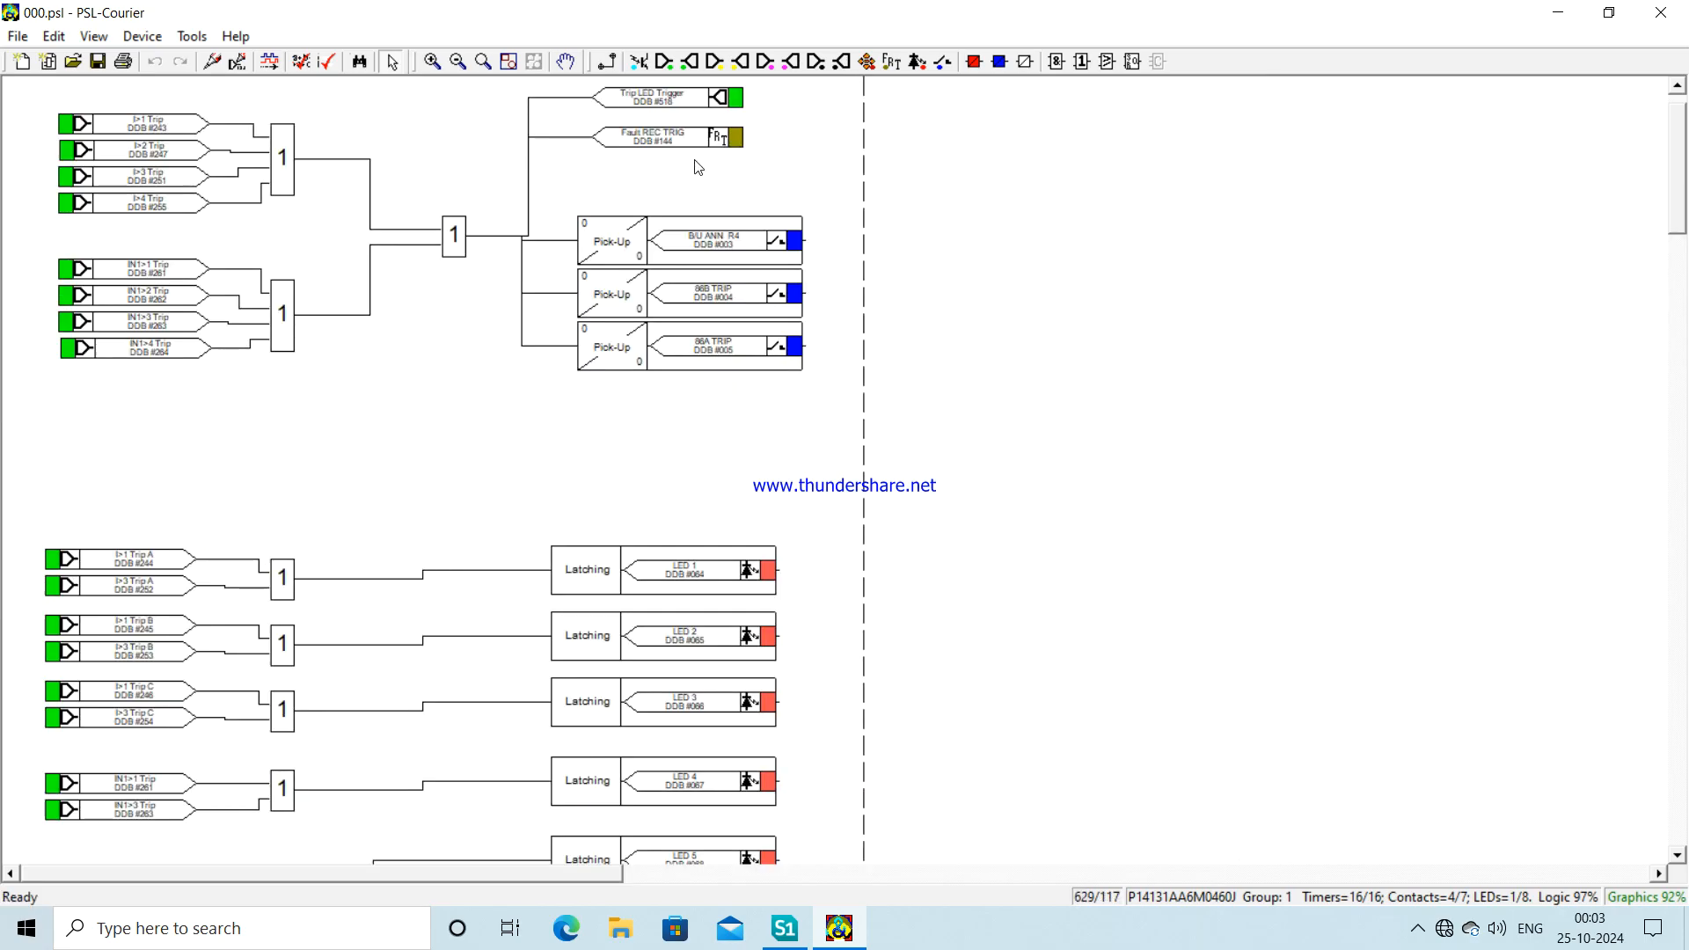
click(433, 61)
click(434, 61)
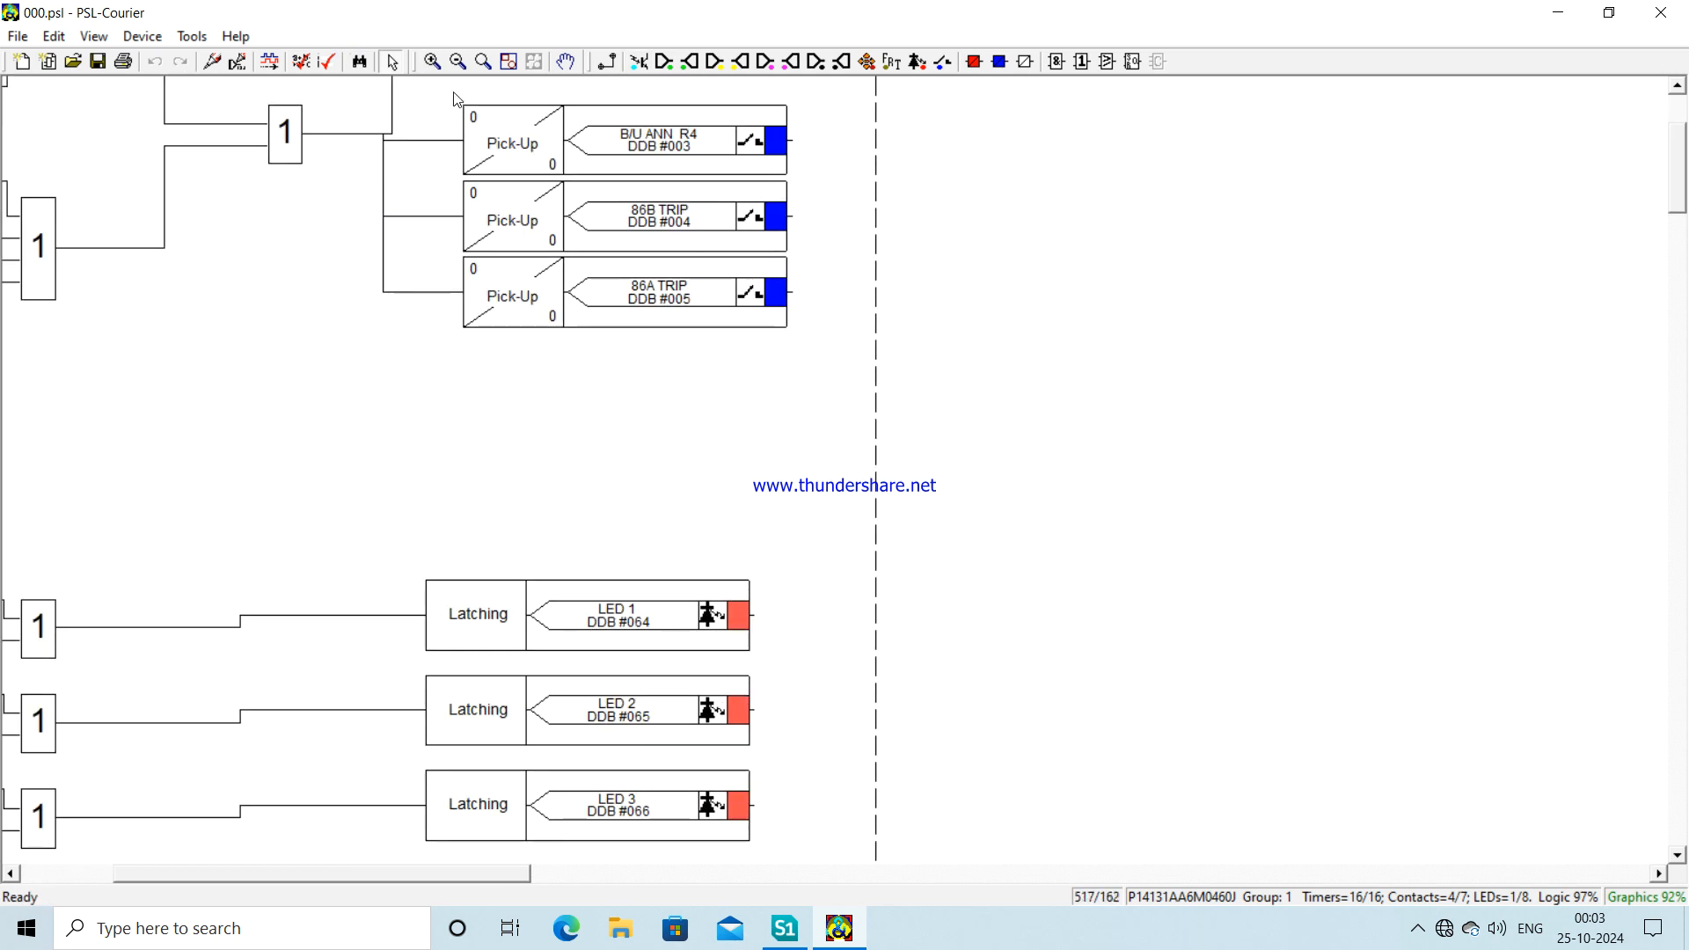
click(432, 62)
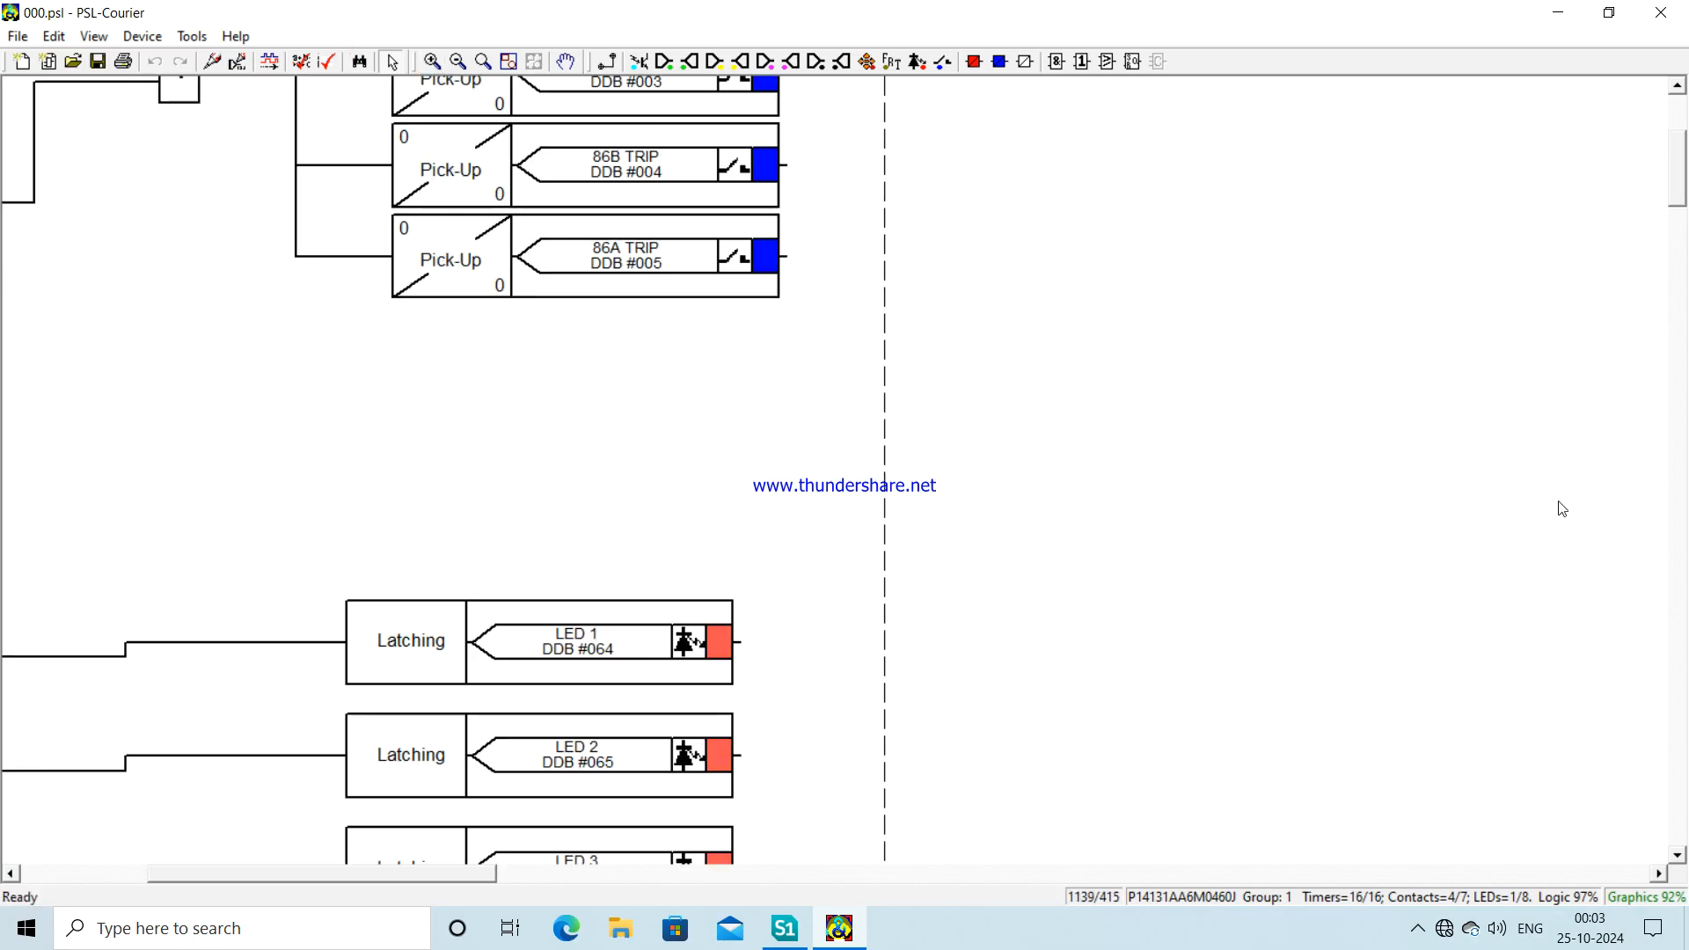
drag(1679, 194, 1679, 177)
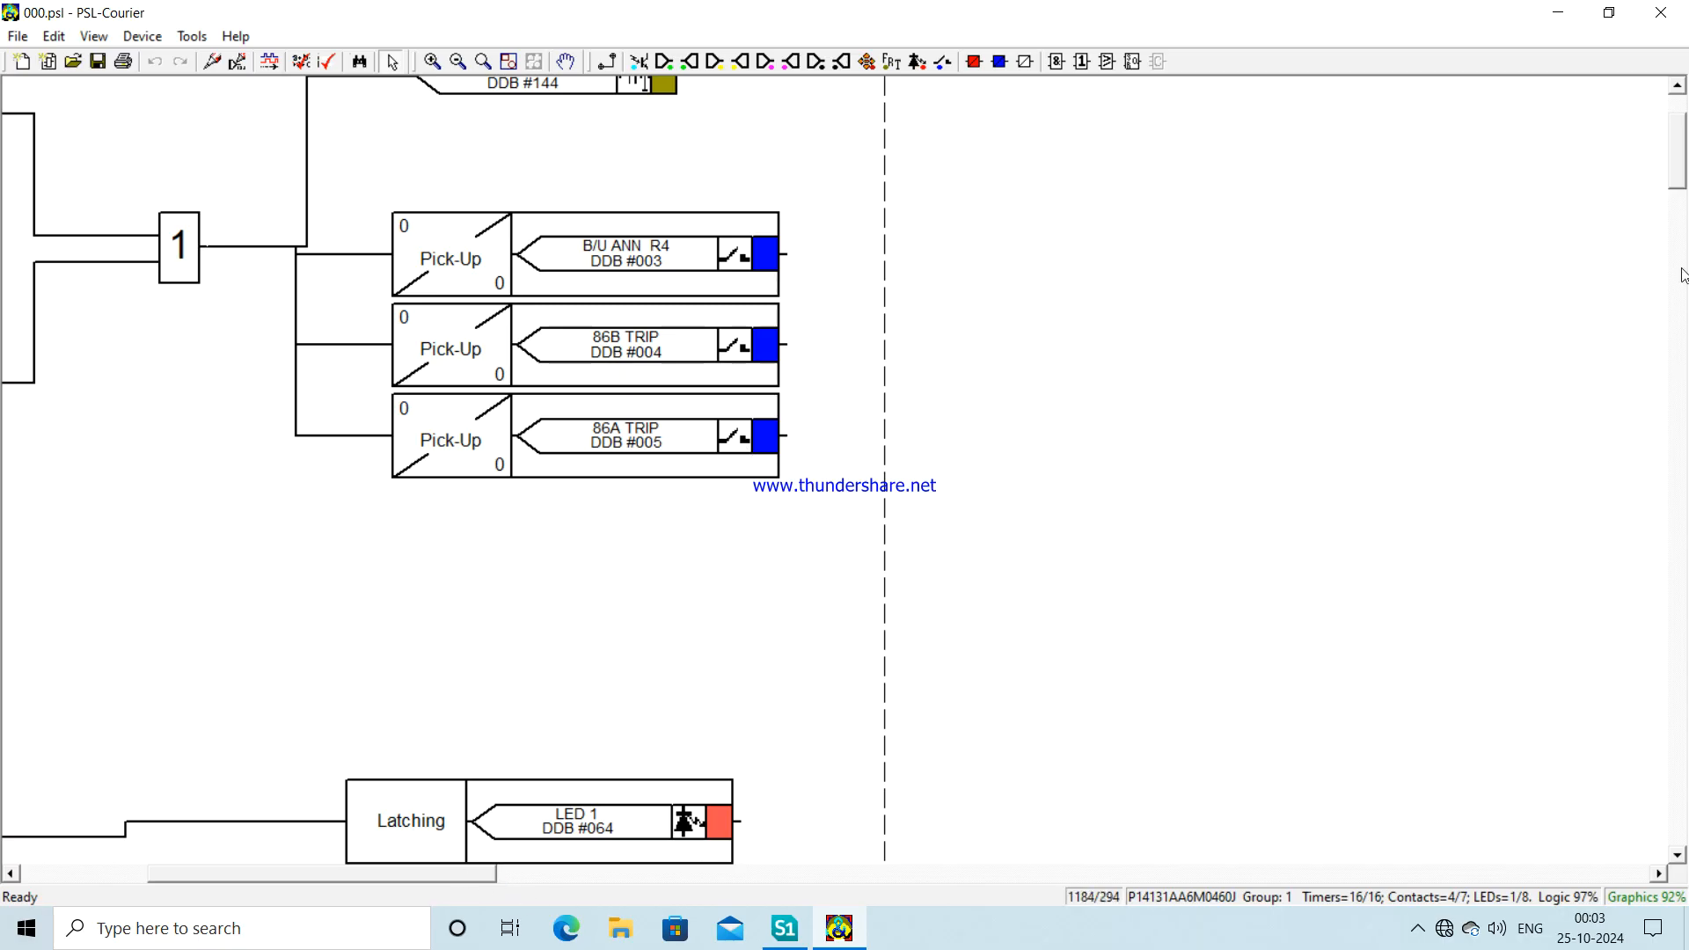
drag(1680, 187, 1605, 158)
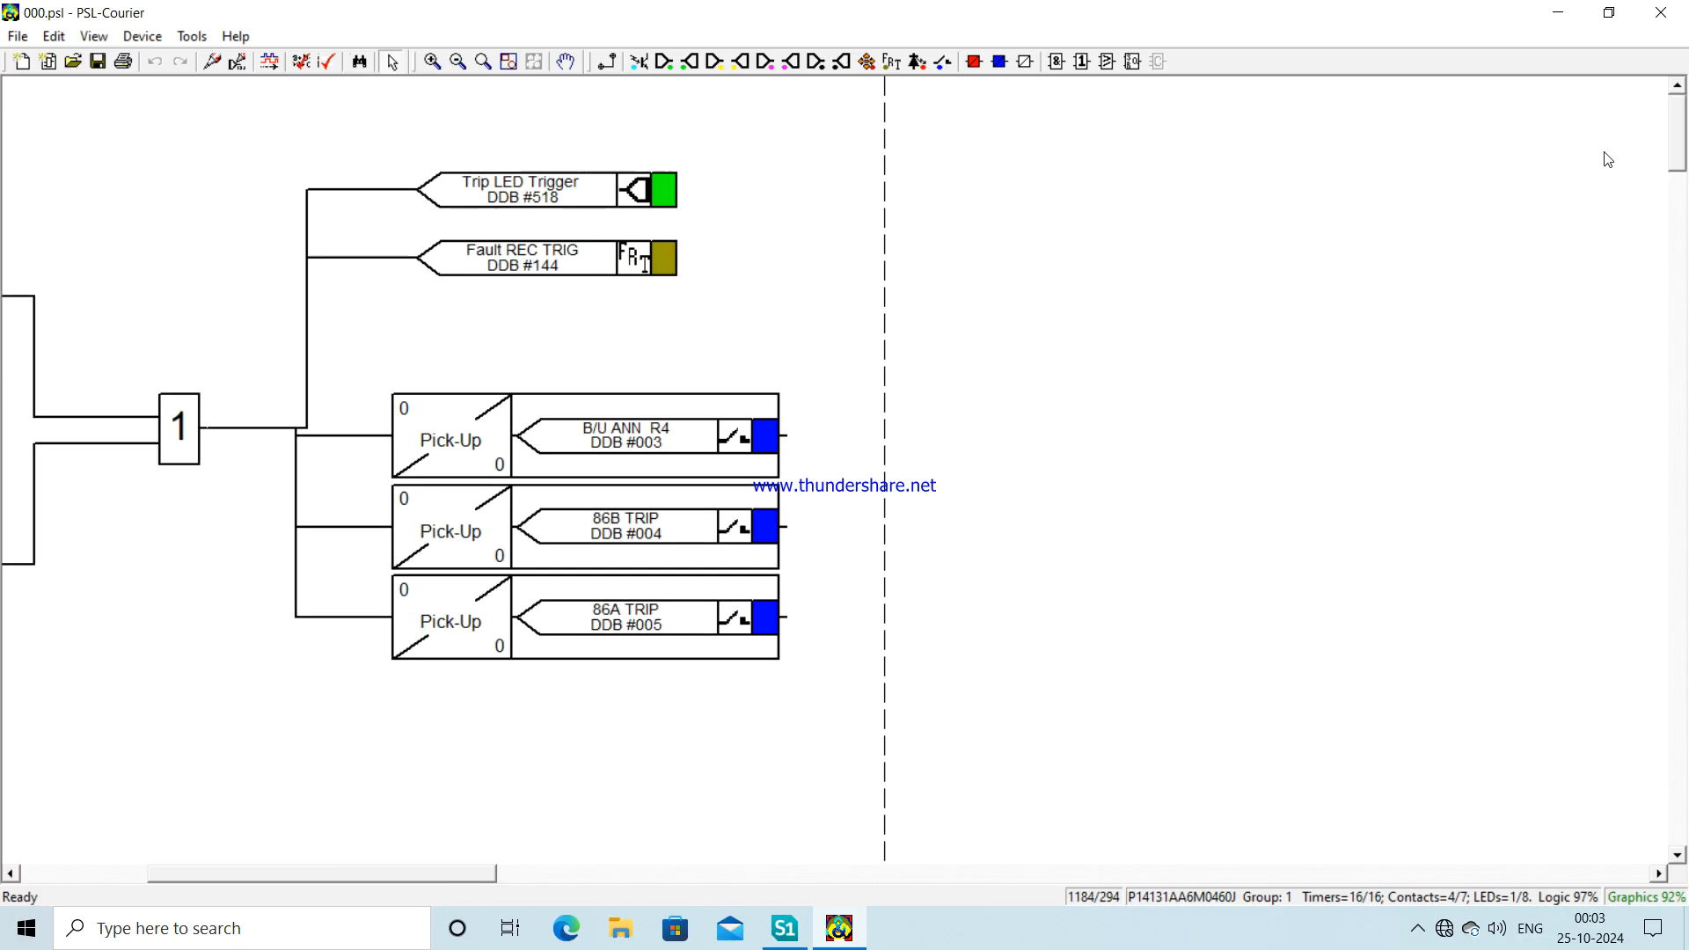
click(718, 62)
click(971, 224)
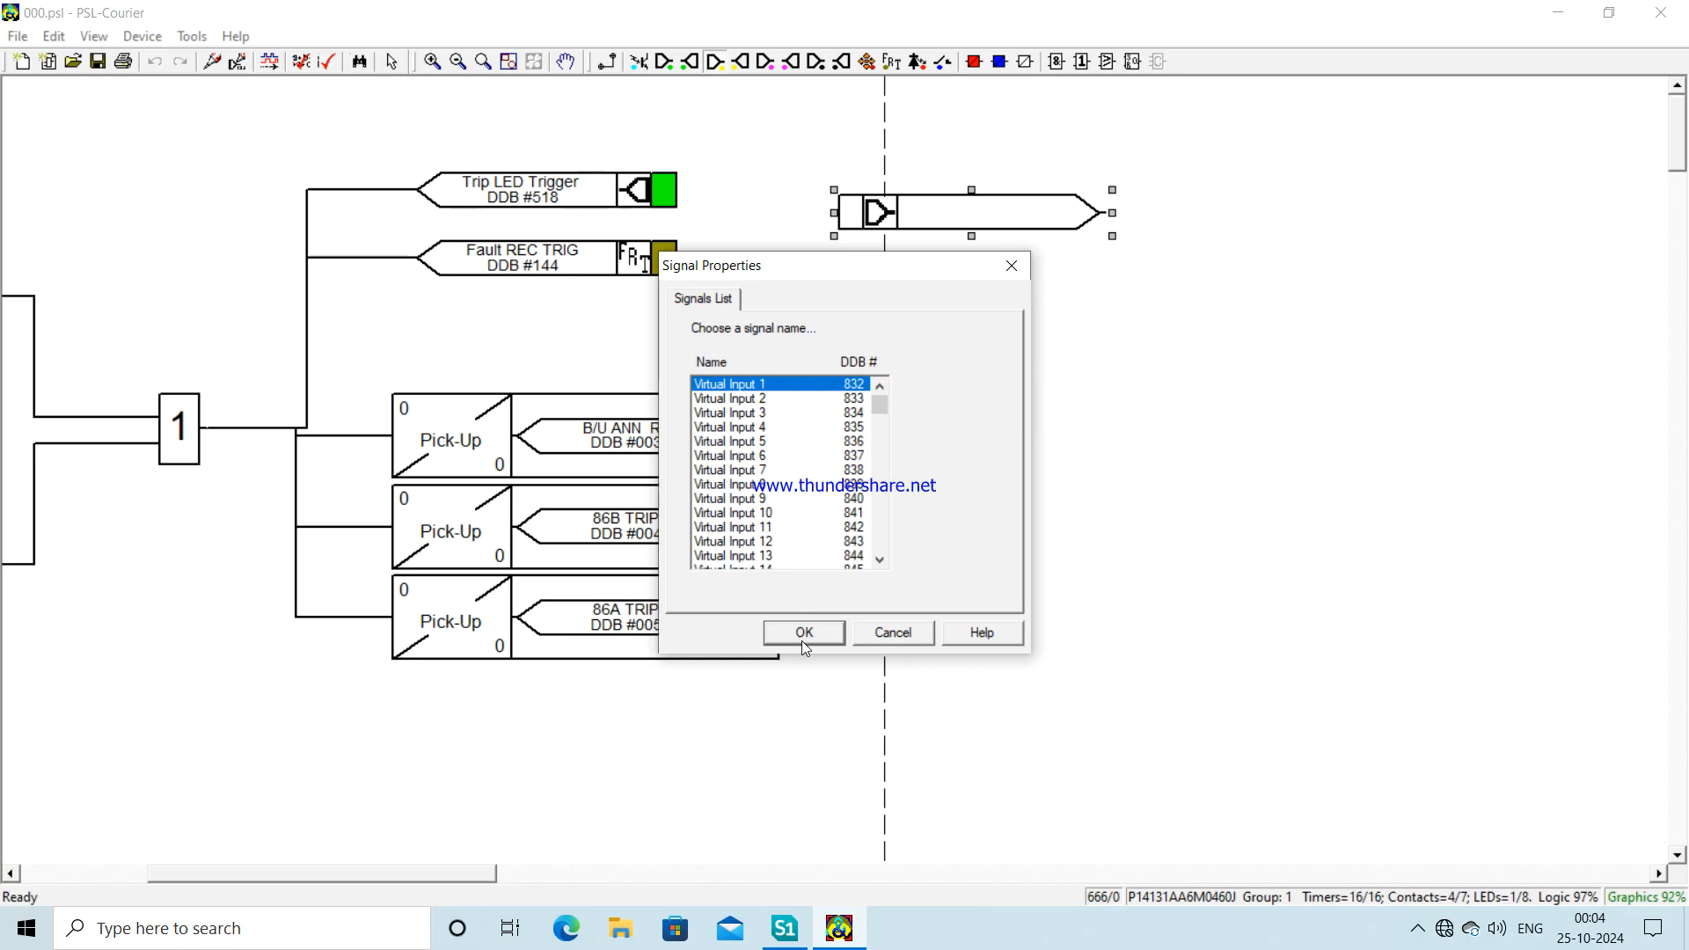
click(804, 645)
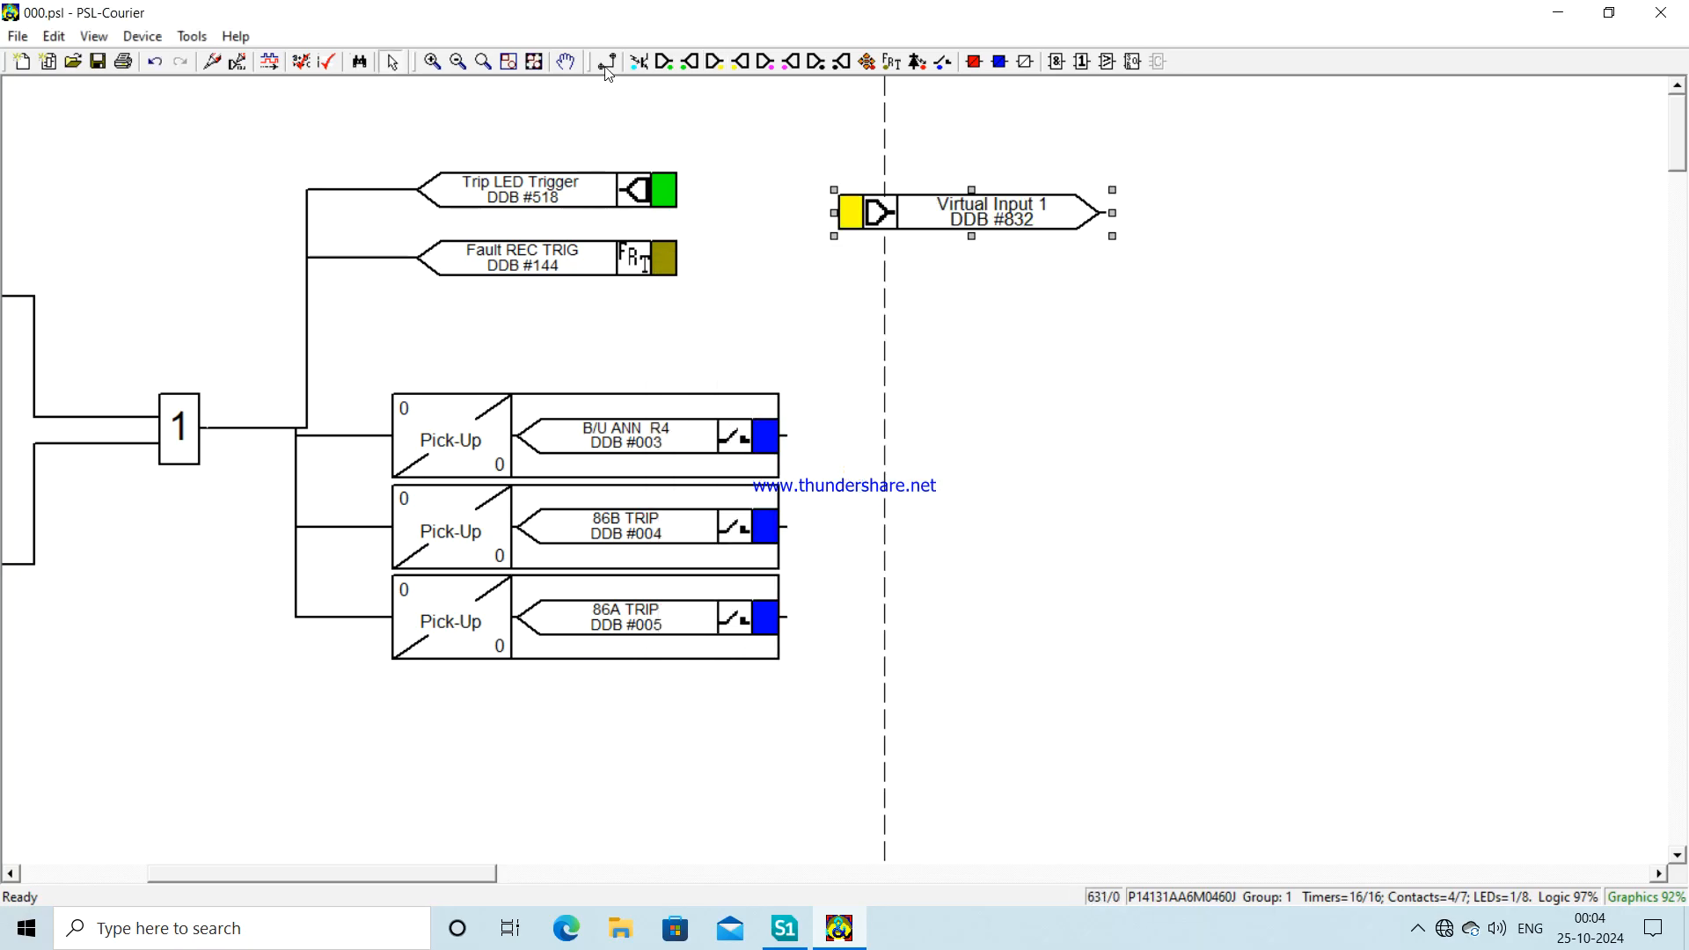
- Add GOOSE input signals for Virtual Input 2 and Virtual Input 3 below Virtual Input 1
click(719, 72)
click(968, 398)
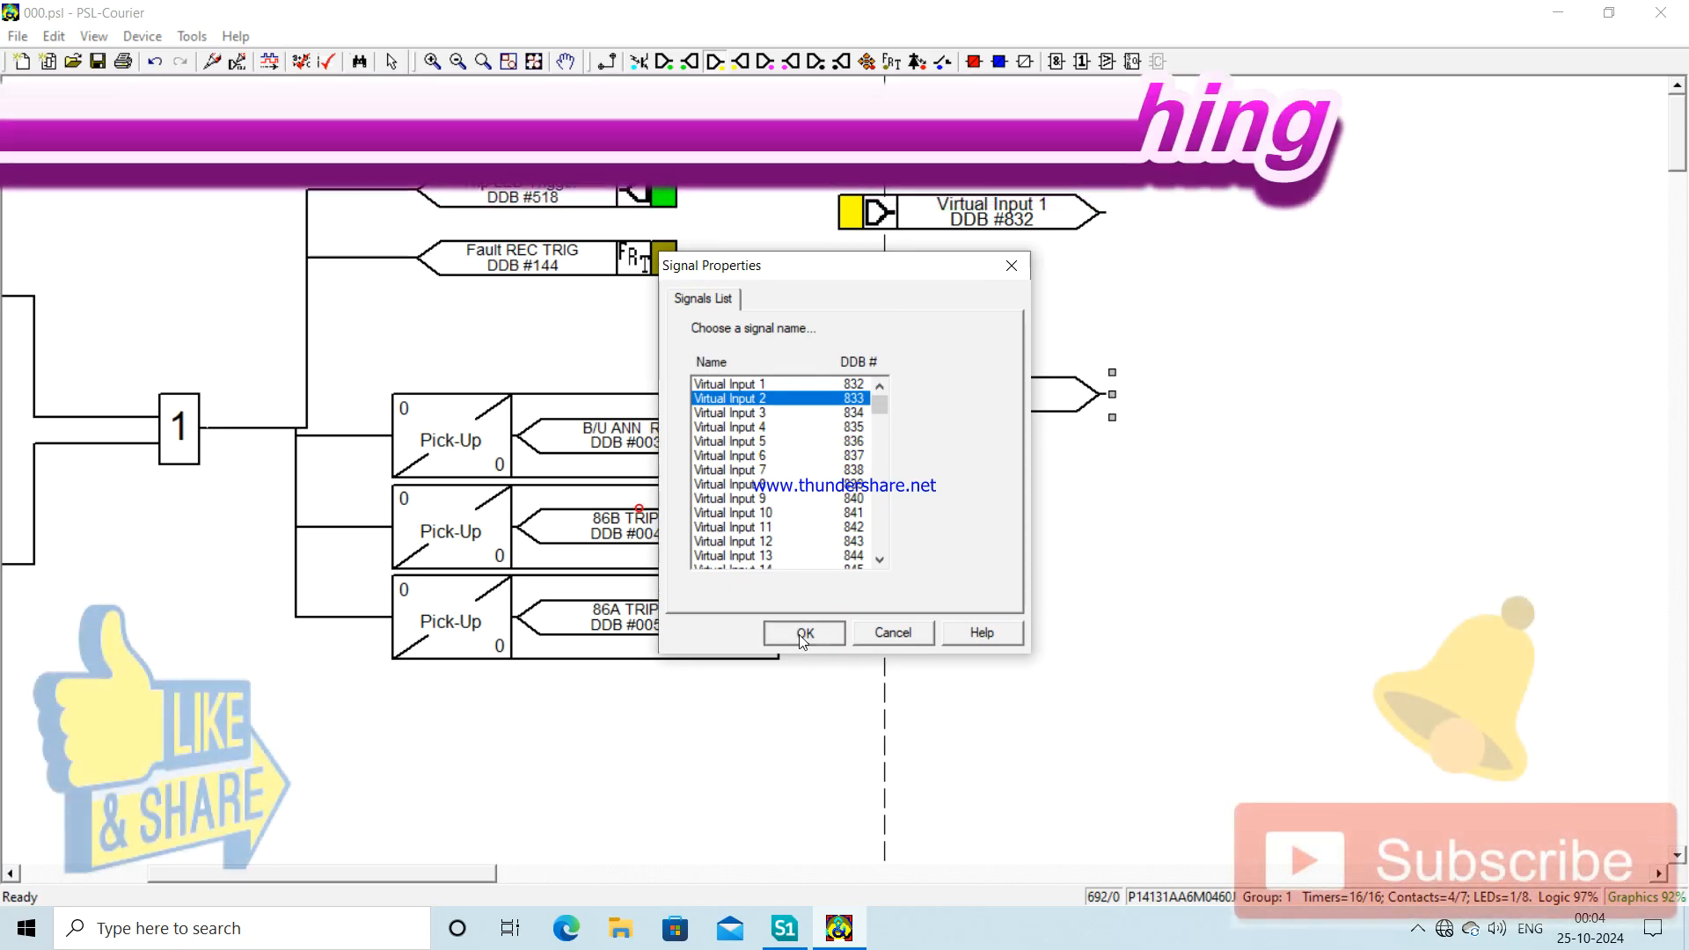
click(798, 635)
click(715, 61)
click(981, 529)
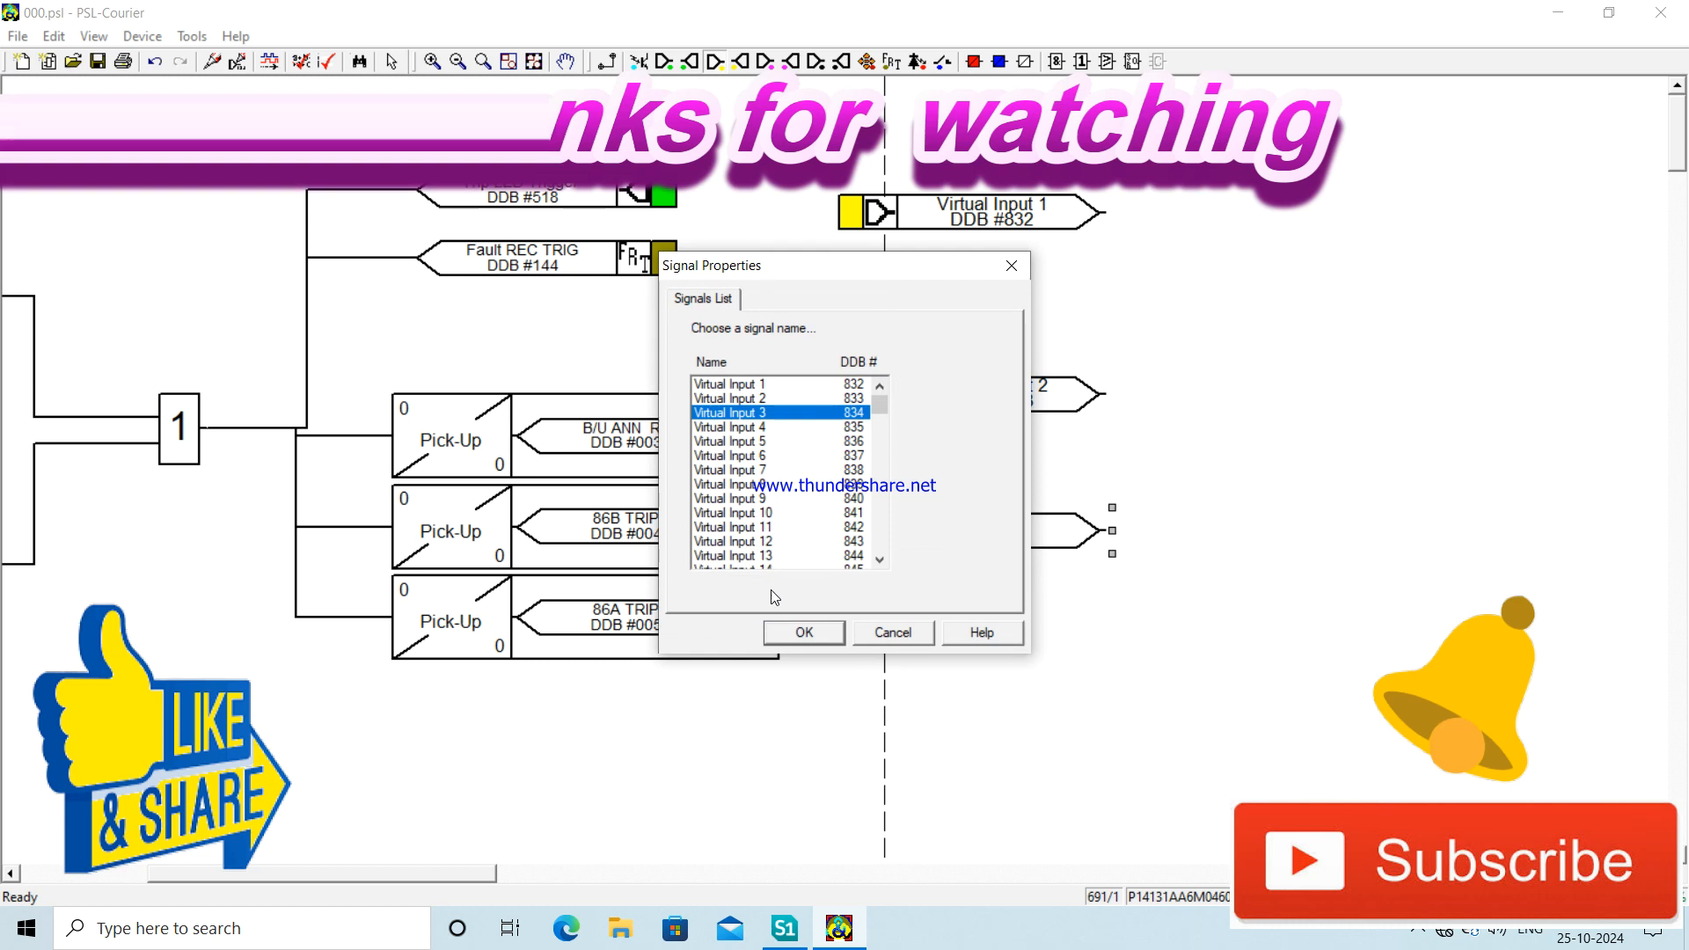
click(804, 633)
- Move Virtual Inputs 1, 2 and 3 past the page boundary and align them in an evenly spaced column
drag(905, 220, 1021, 224)
drag(968, 396, 1082, 316)
drag(959, 536, 1093, 442)
click(1452, 332)
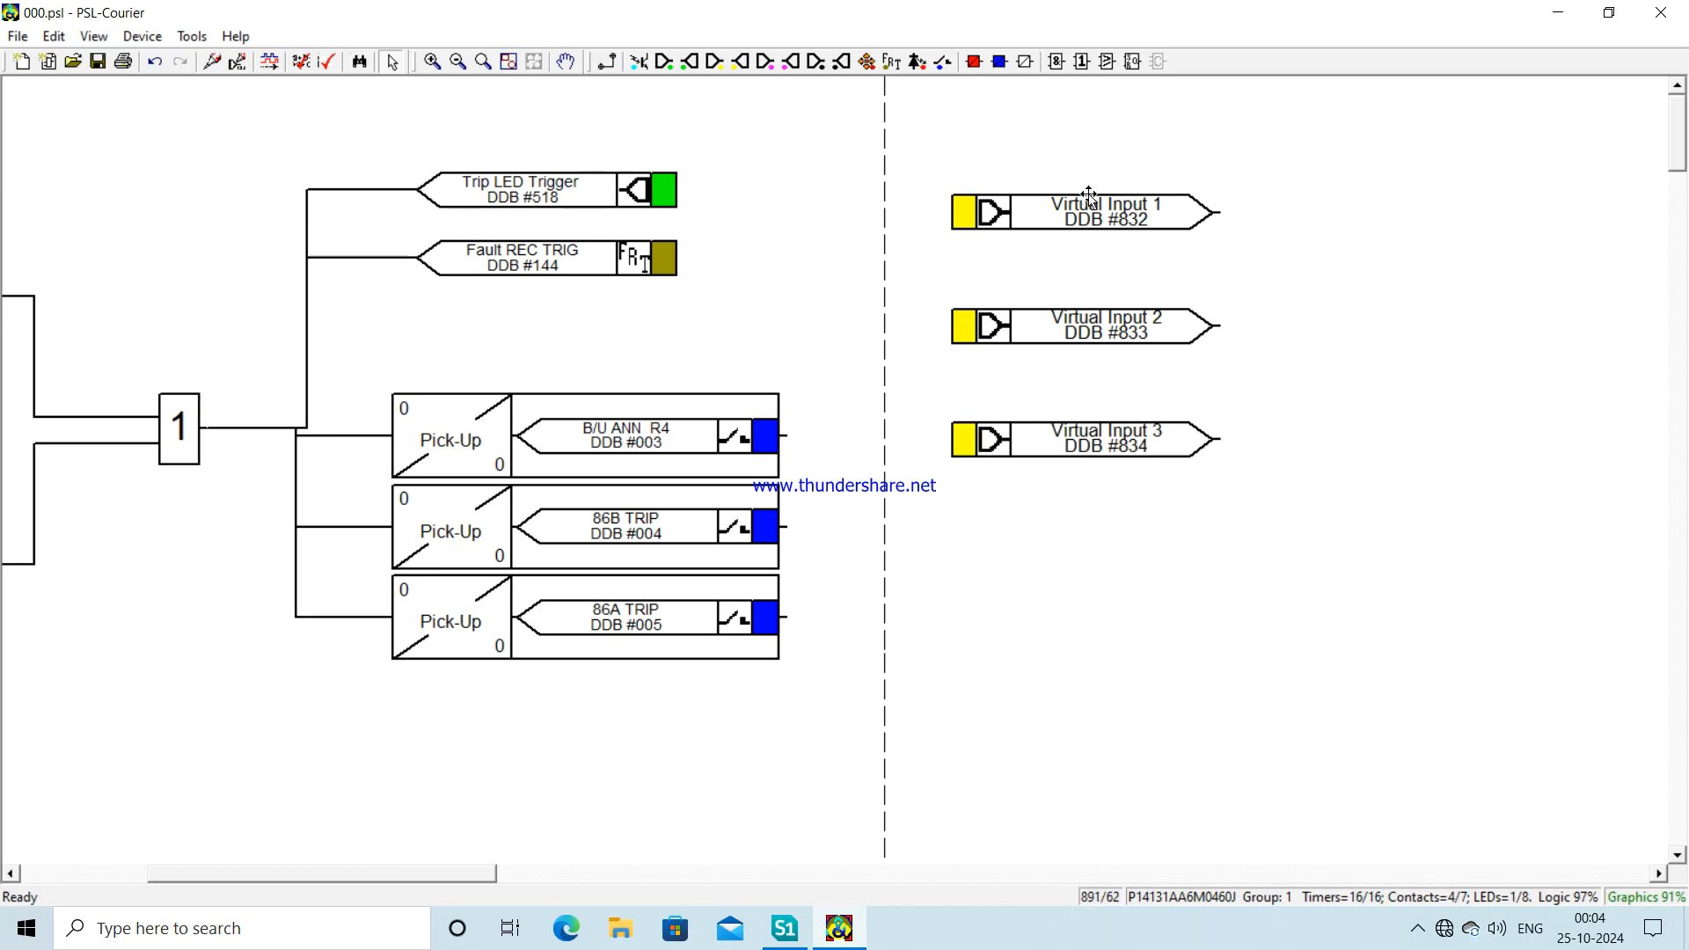
- Add a Trip A Ph output contact in Pickup mode with a 0 ms pickup value, opposite Virtual Input 1
click(999, 62)
click(1475, 173)
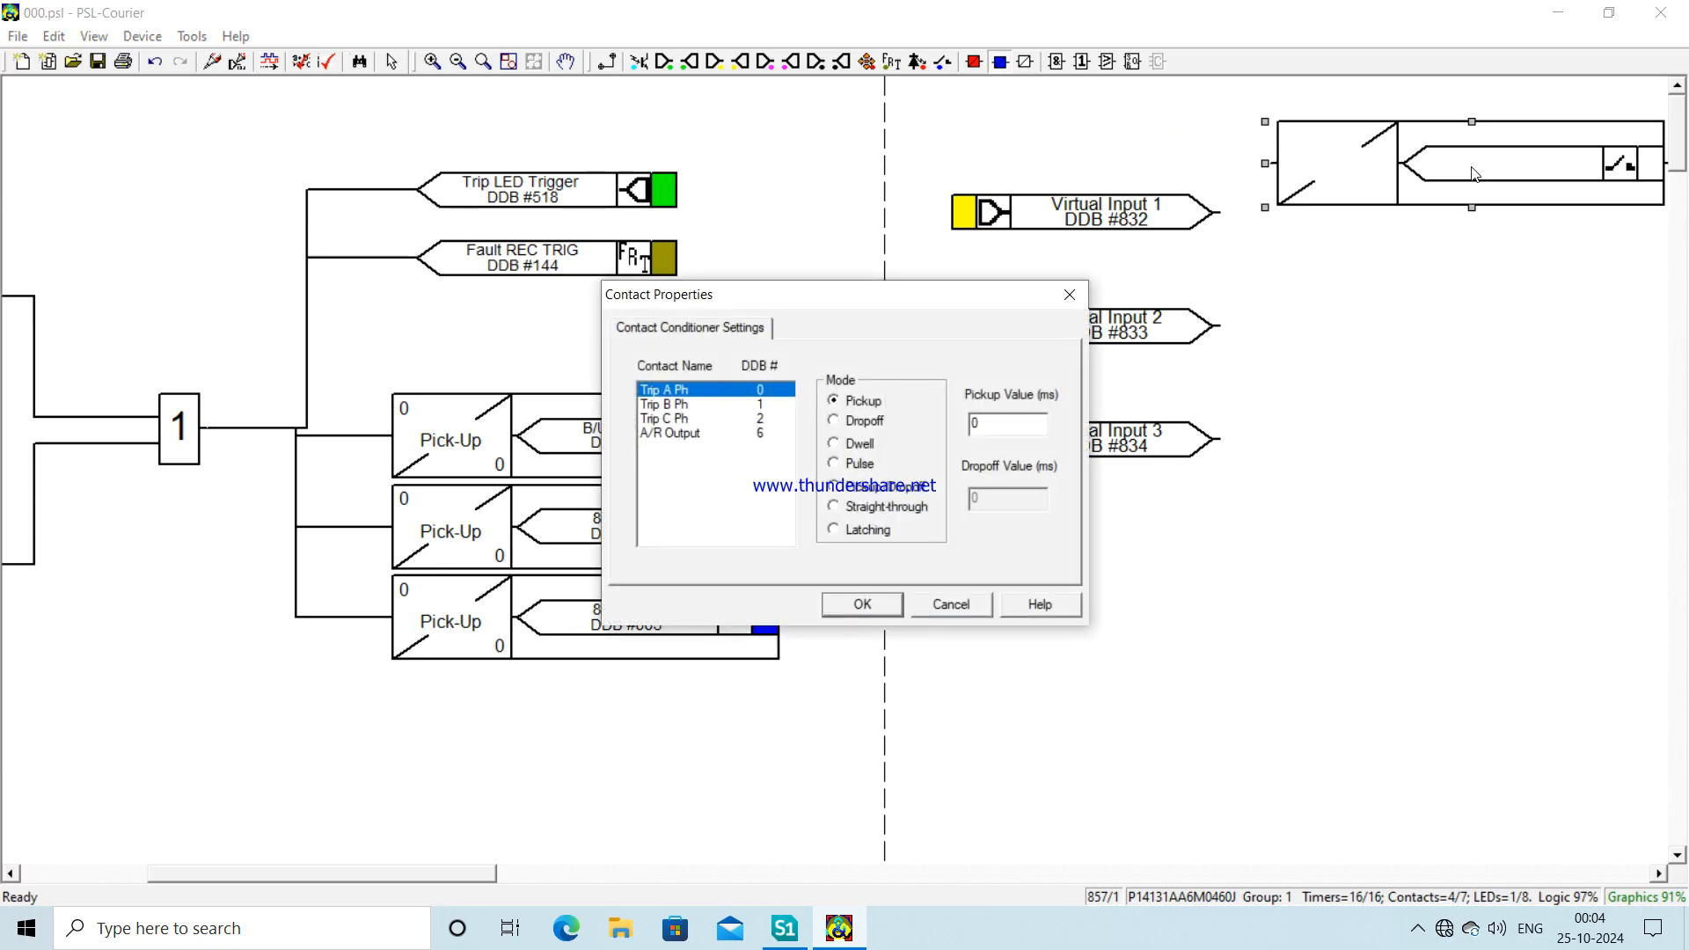
click(861, 605)
drag(377, 883, 457, 862)
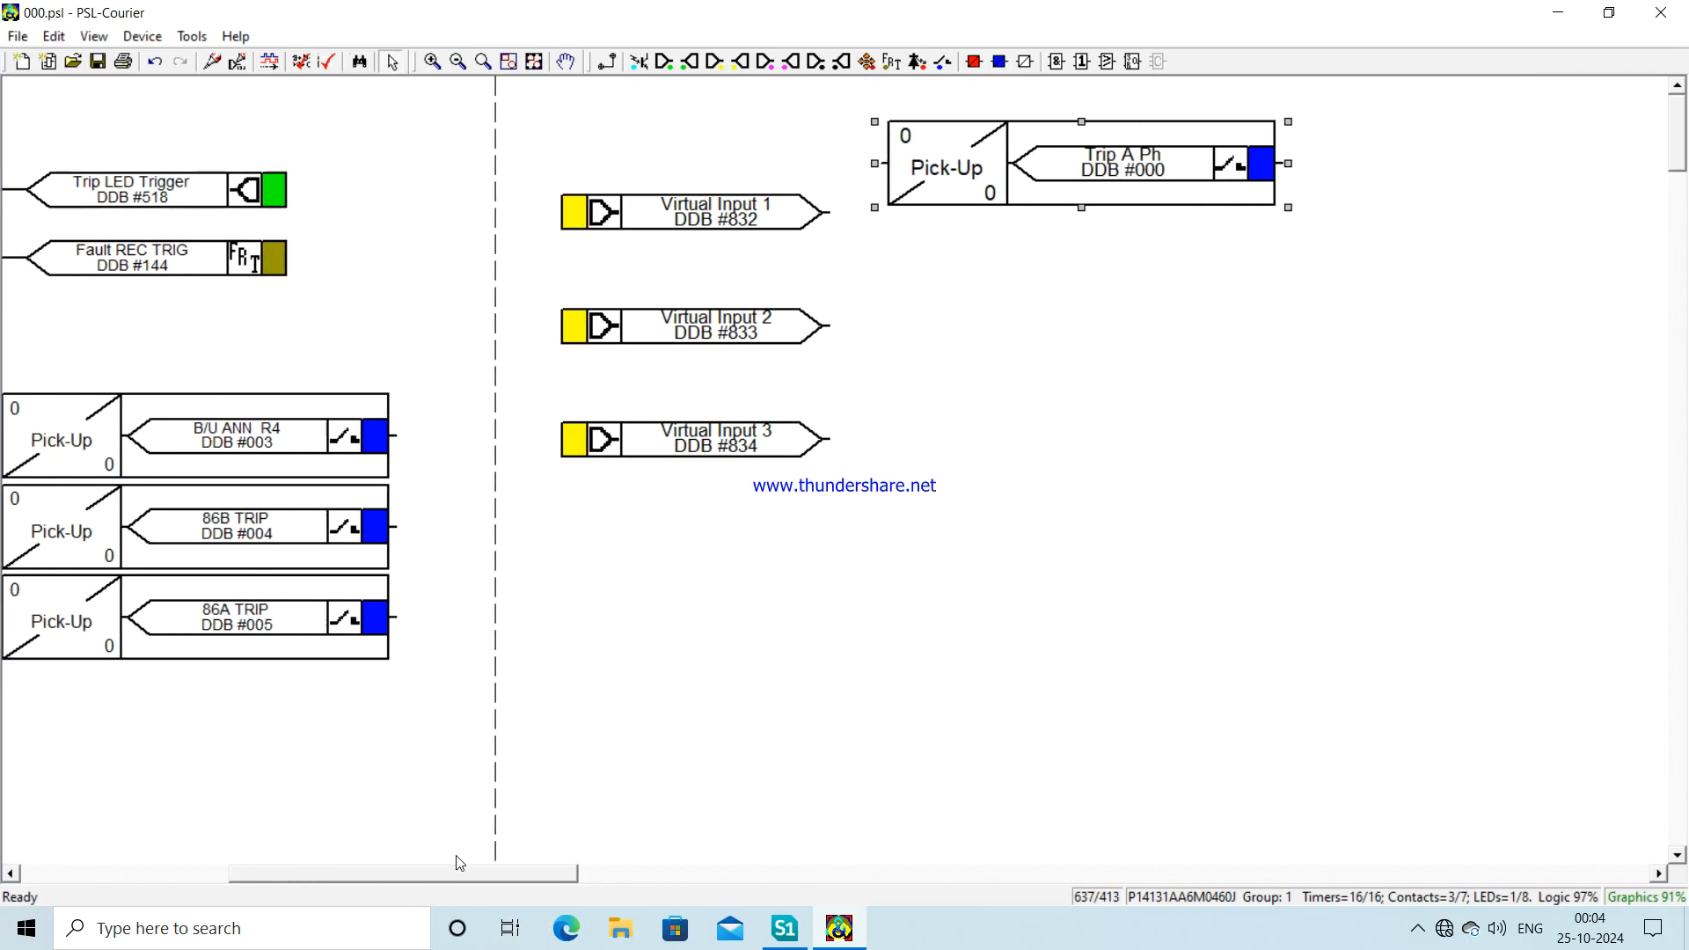
drag(1071, 165, 1299, 205)
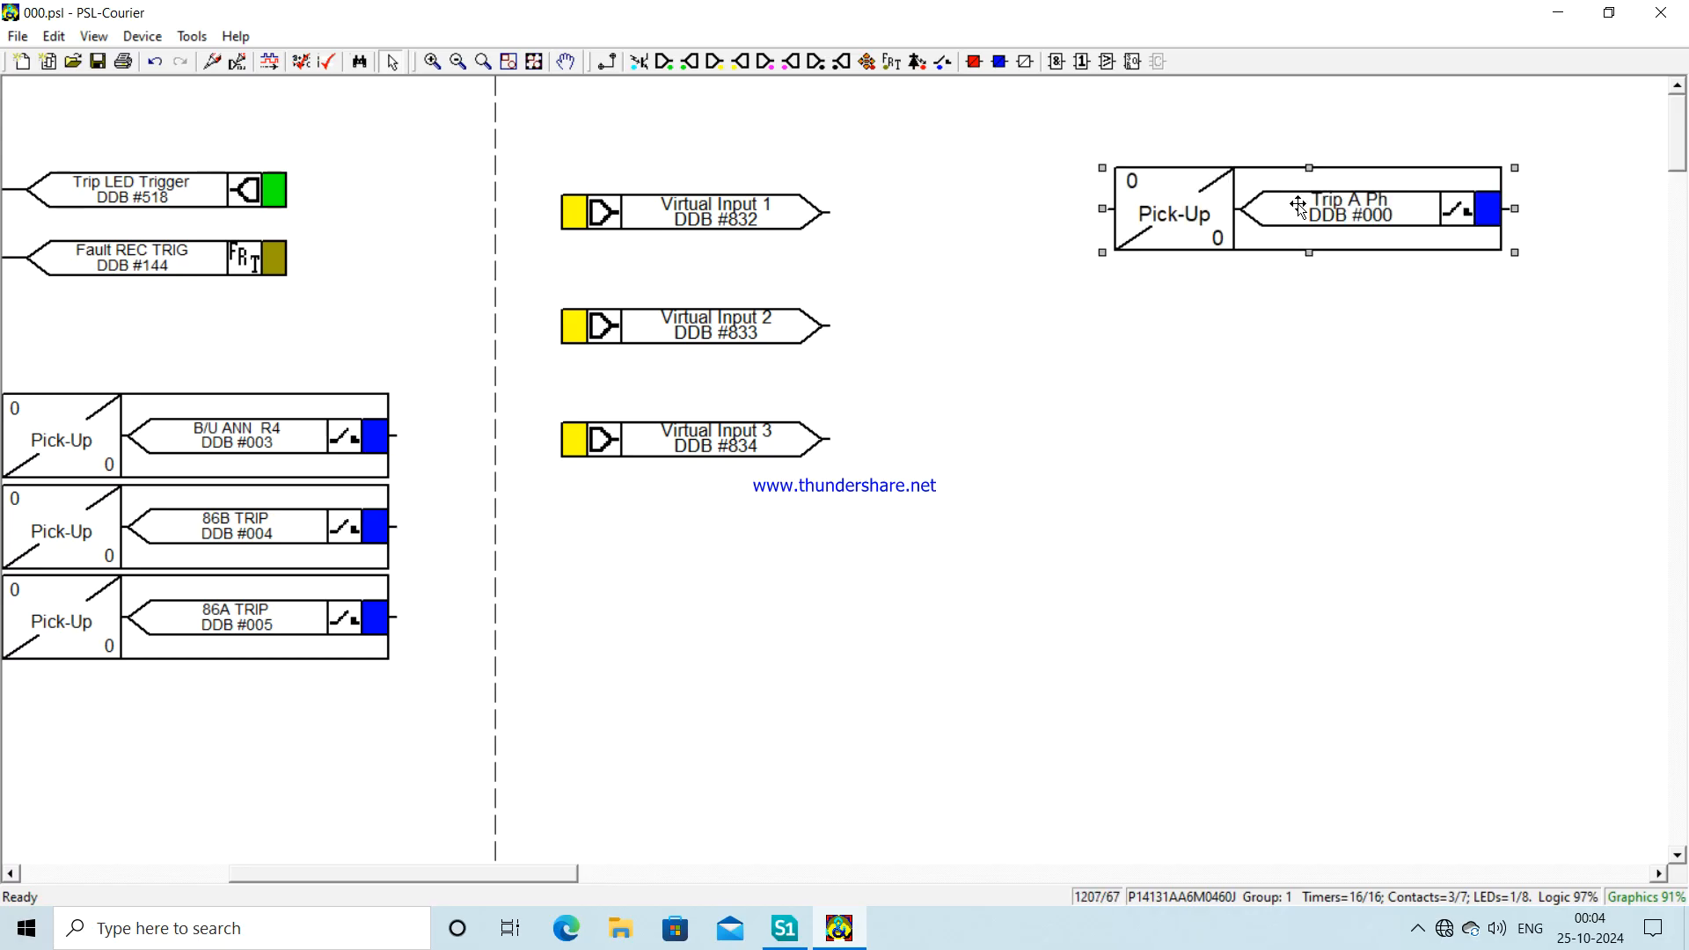
- Add a Trip B Ph output contact in Pickup mode with 0 ms and align it beneath the Trip A Ph contact
click(1000, 64)
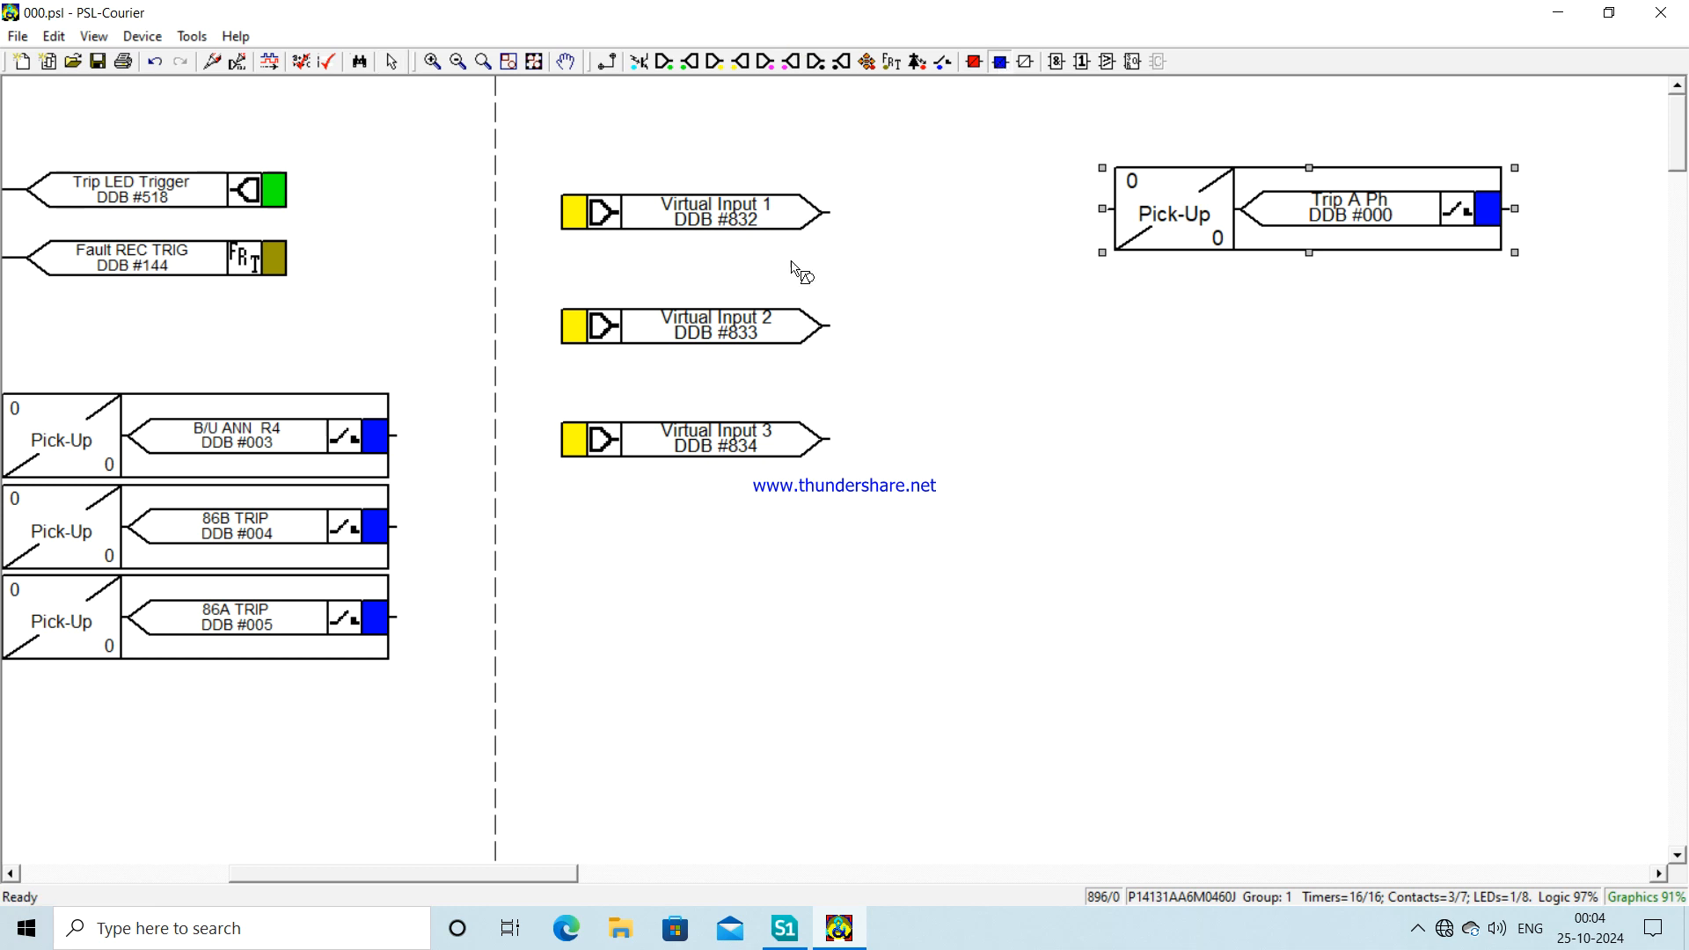
click(1183, 347)
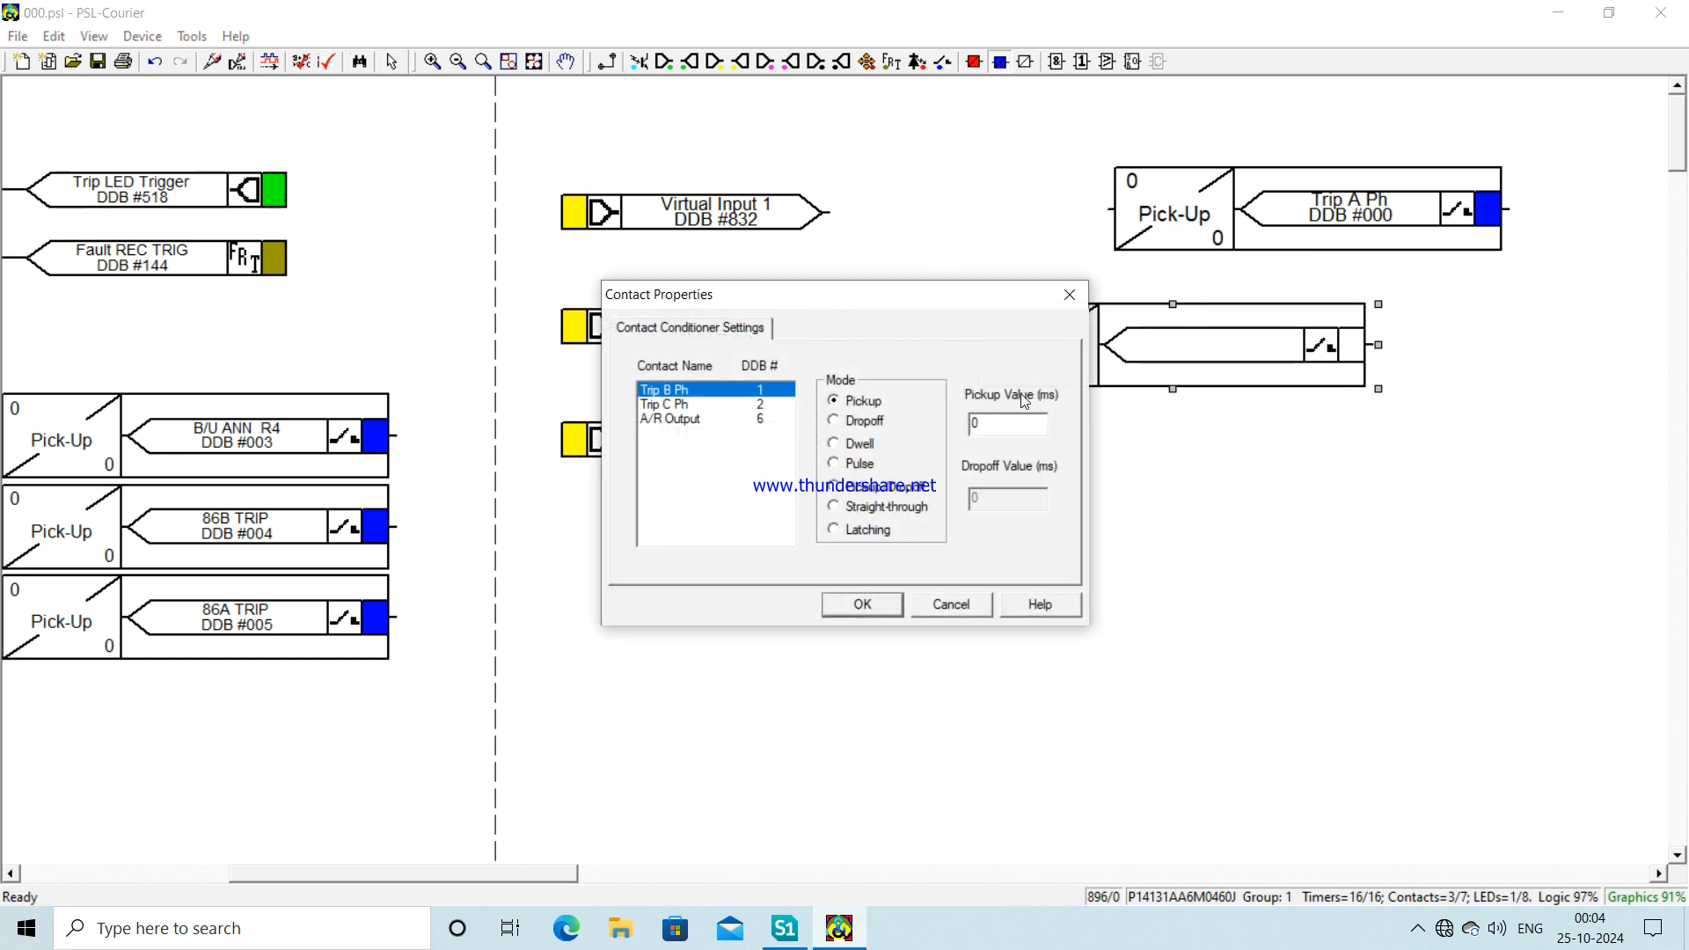
click(867, 605)
drag(1183, 348, 1324, 324)
drag(1315, 324, 1317, 324)
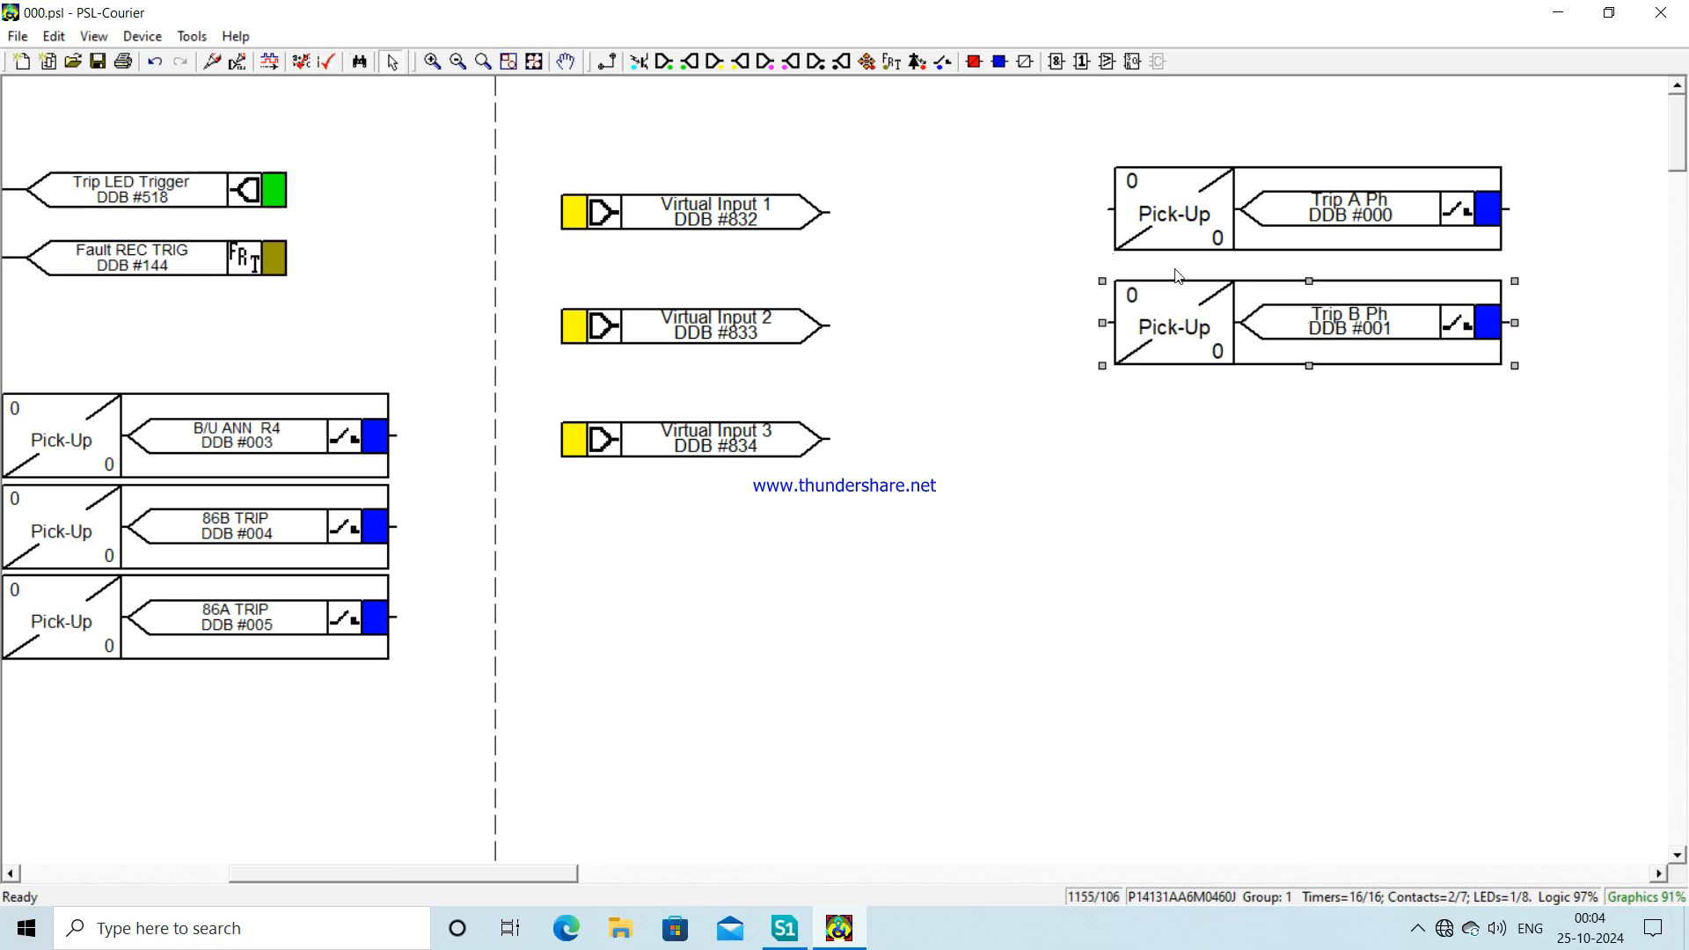
- Add a Trip C Ph output contact in Pickup mode with 0 ms and align it beneath the Trip B Ph contact
click(1000, 62)
click(1184, 432)
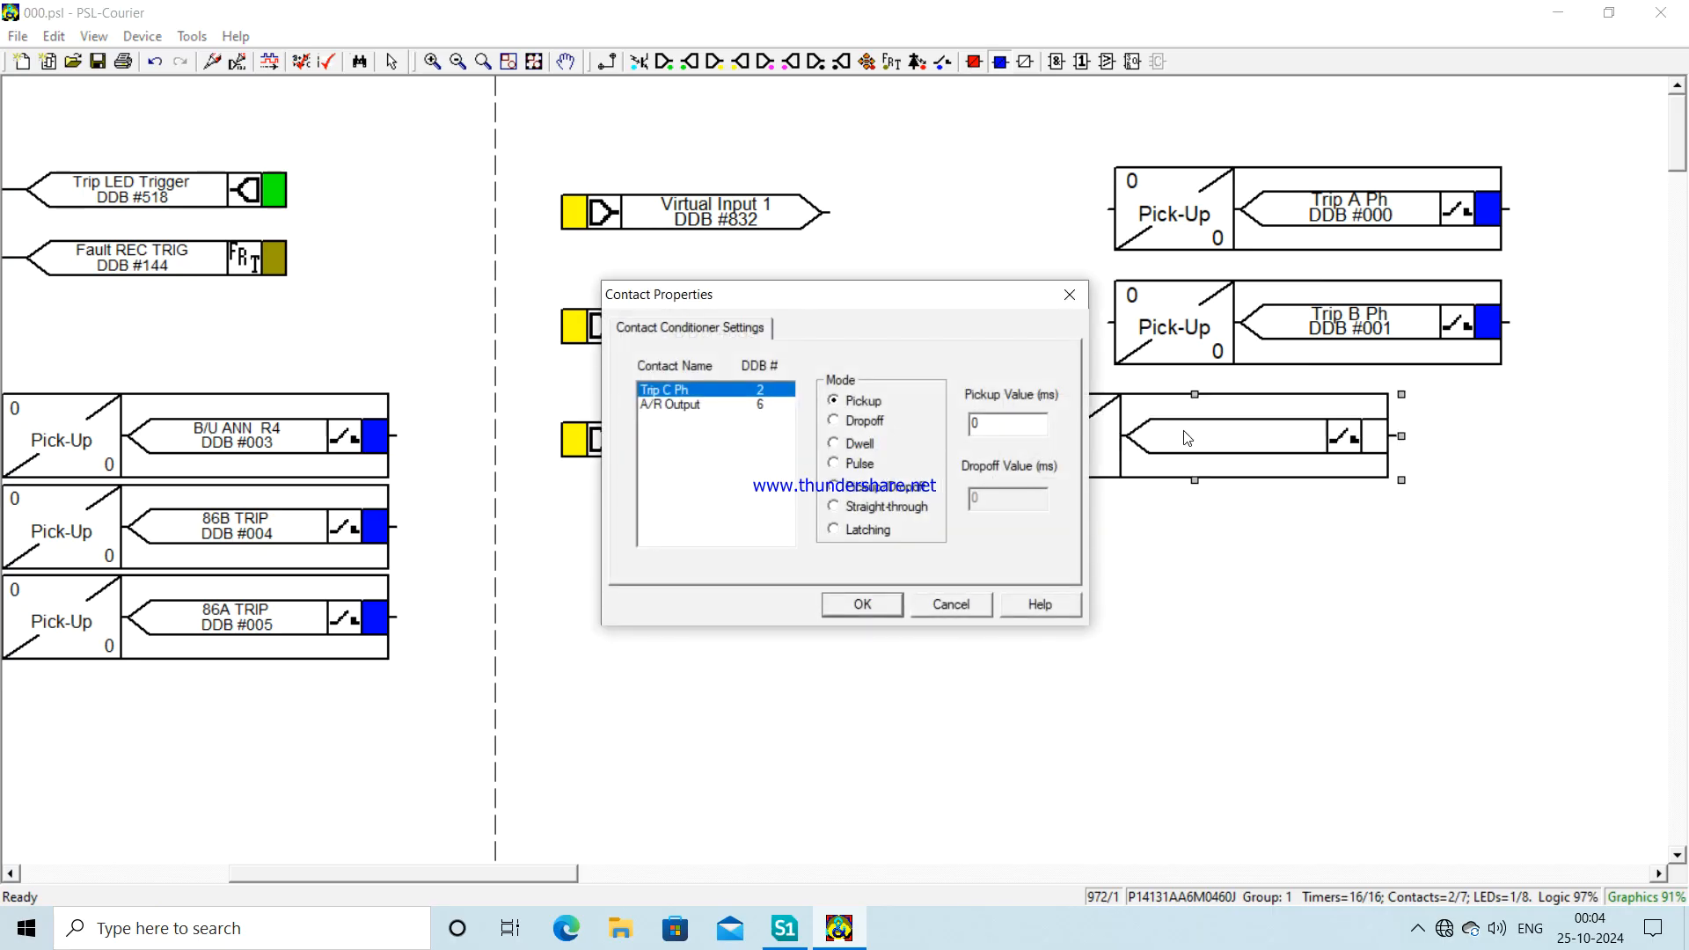
click(863, 606)
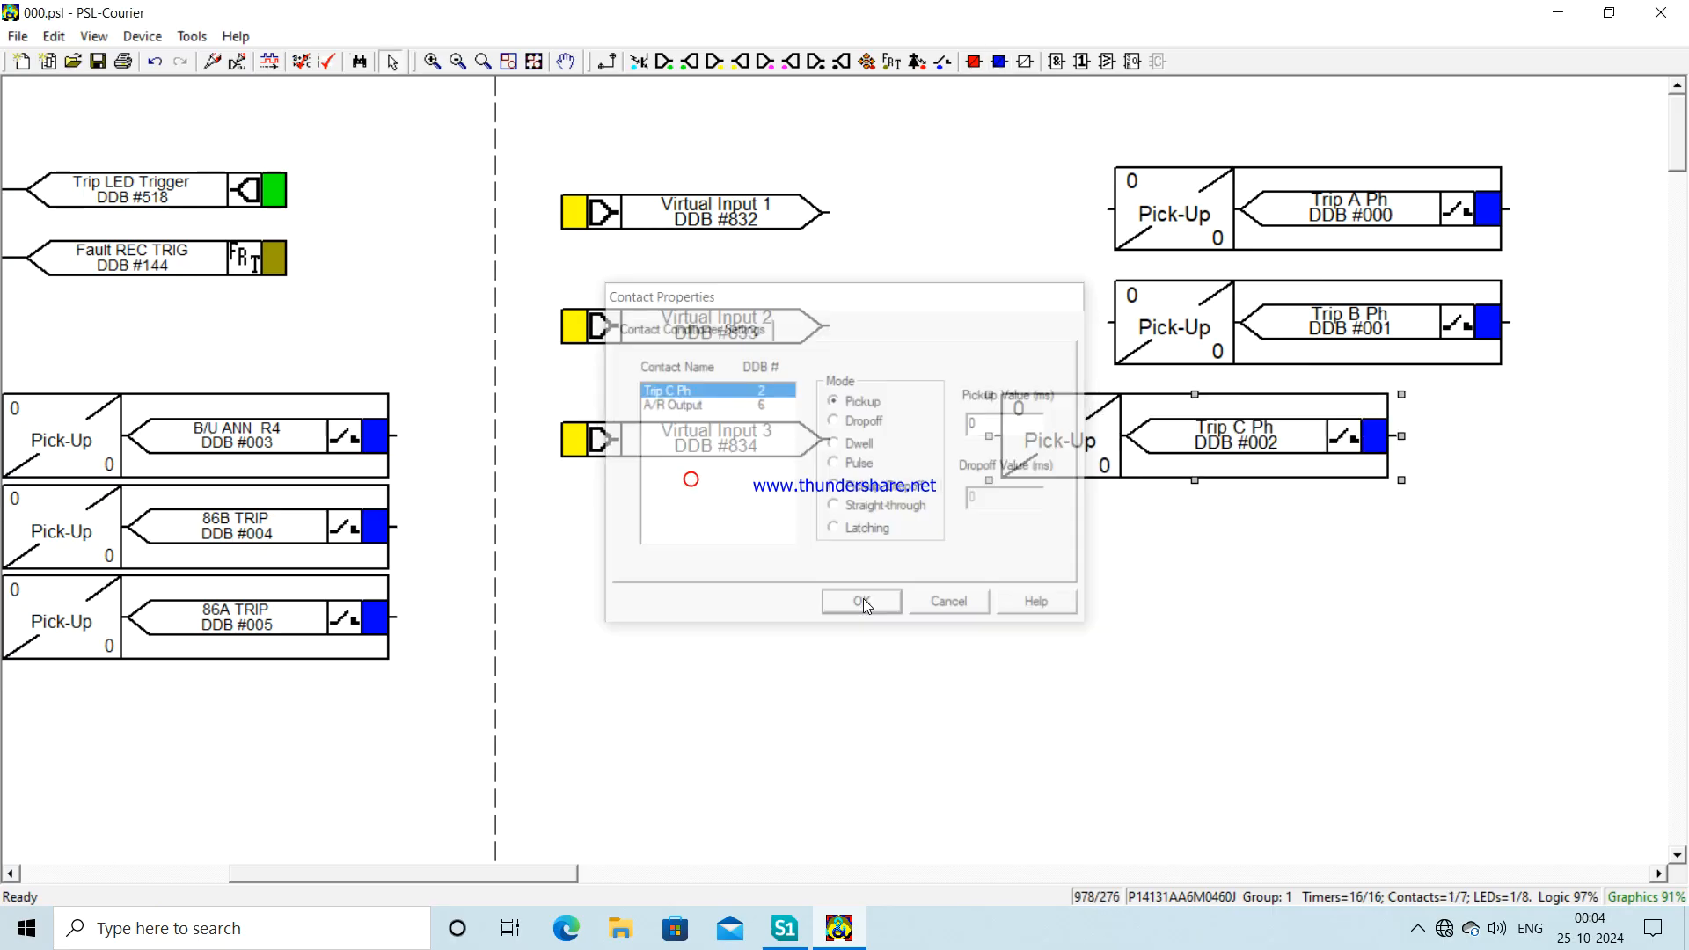
drag(1240, 440, 1331, 436)
click(1386, 521)
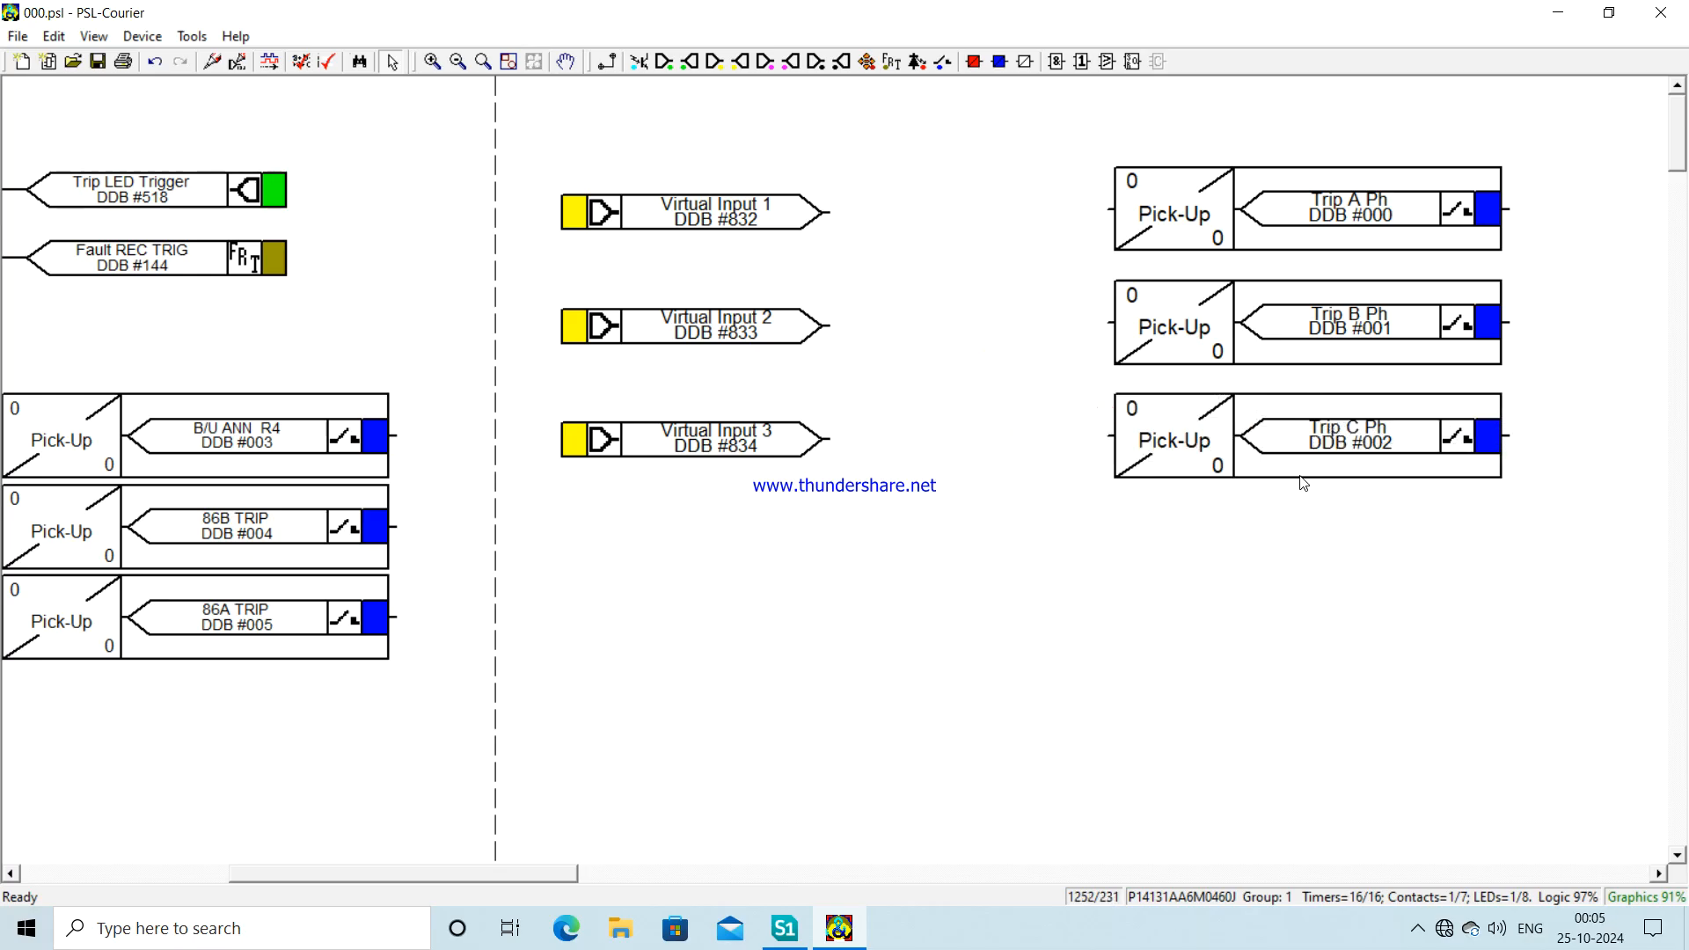
- Link Virtual Inputs 1, 2 and 3 to the Trip A Ph, Trip B Ph and Trip C Ph contacts respectively
click(613, 68)
drag(831, 213, 1104, 209)
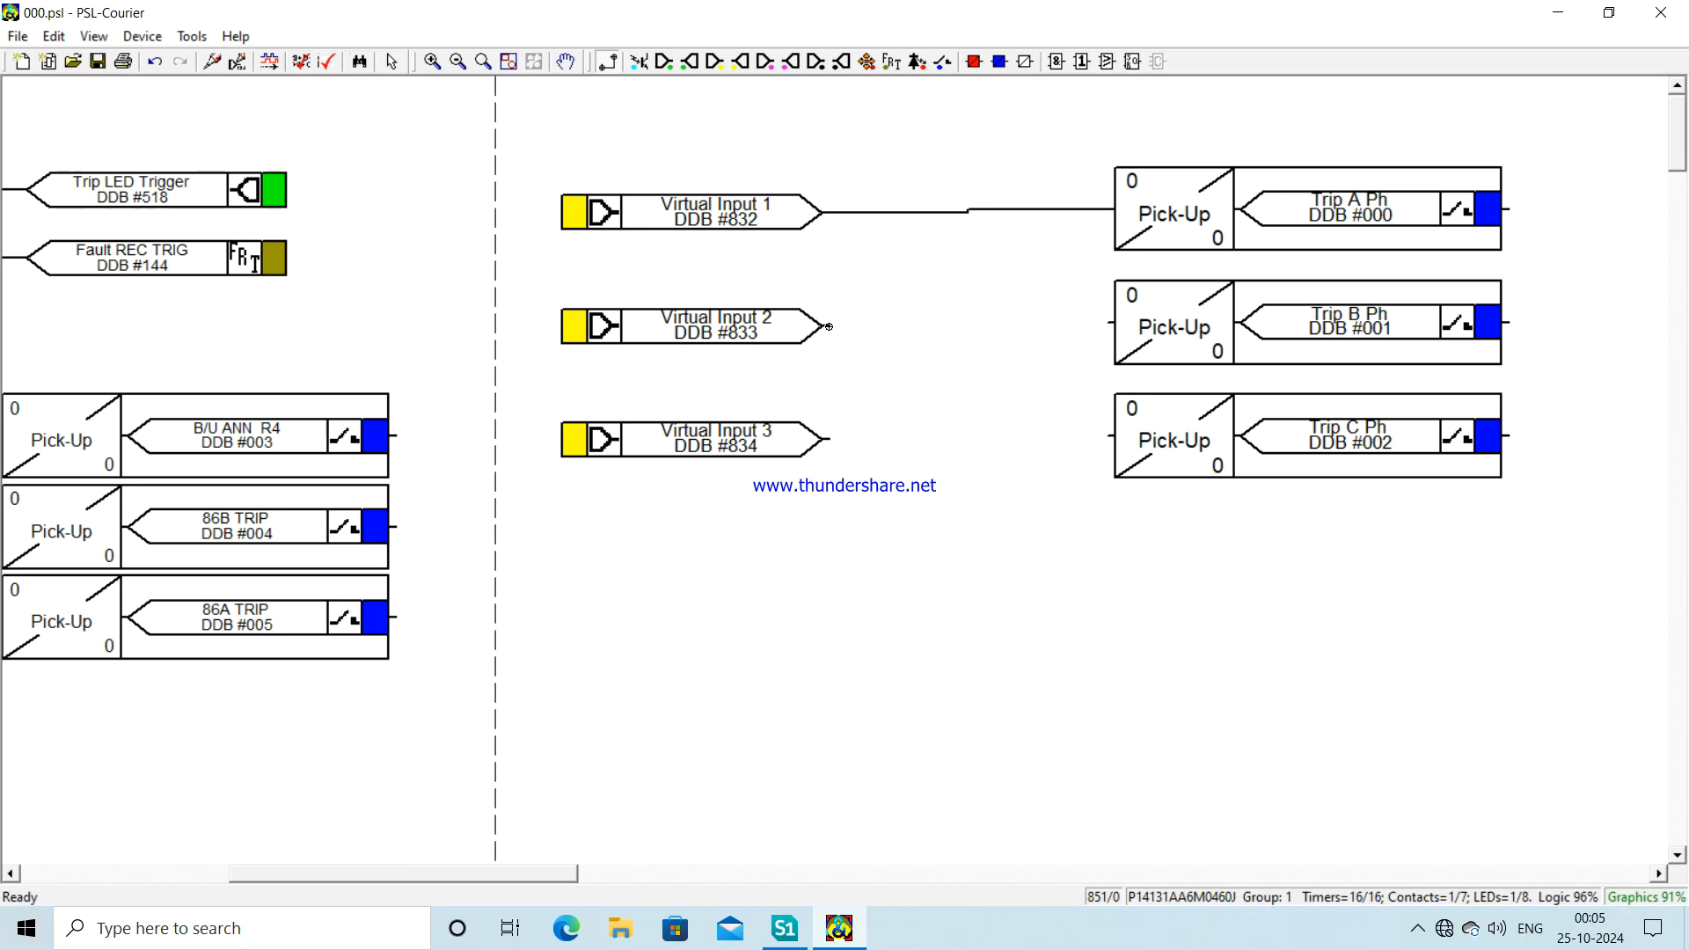
drag(829, 326, 1104, 319)
drag(826, 441, 1107, 434)
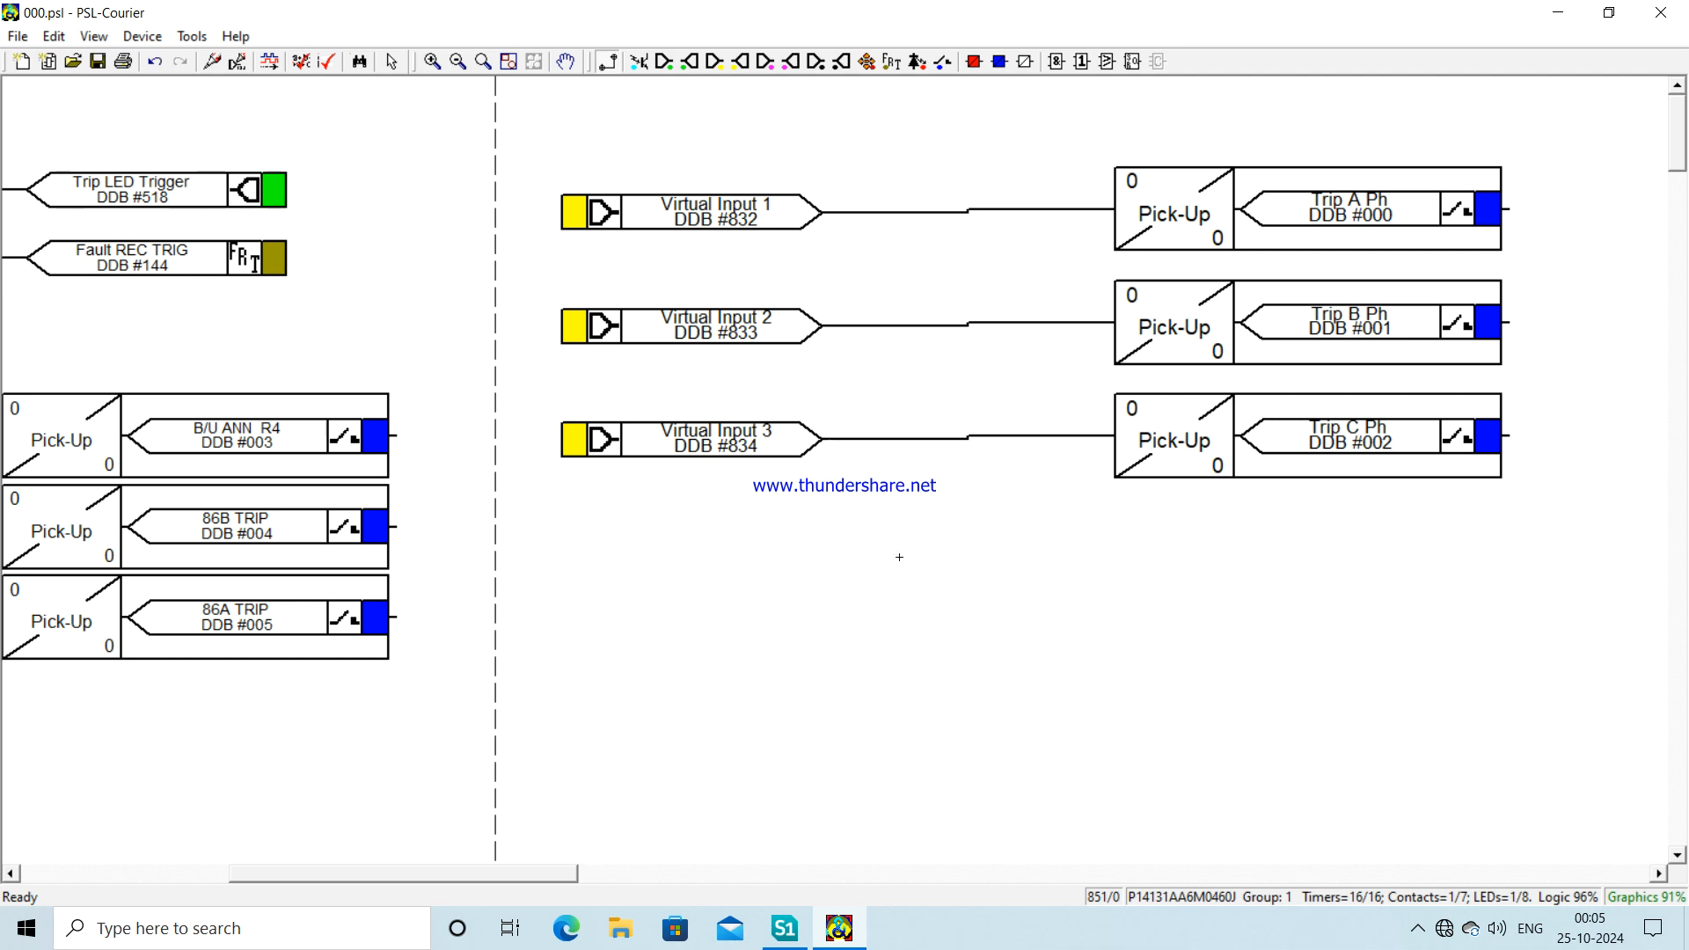
key(Escape)
- Add a GOOSE input signal for Virtual Input 5 and align it below Virtual Input 3
click(715, 62)
click(605, 602)
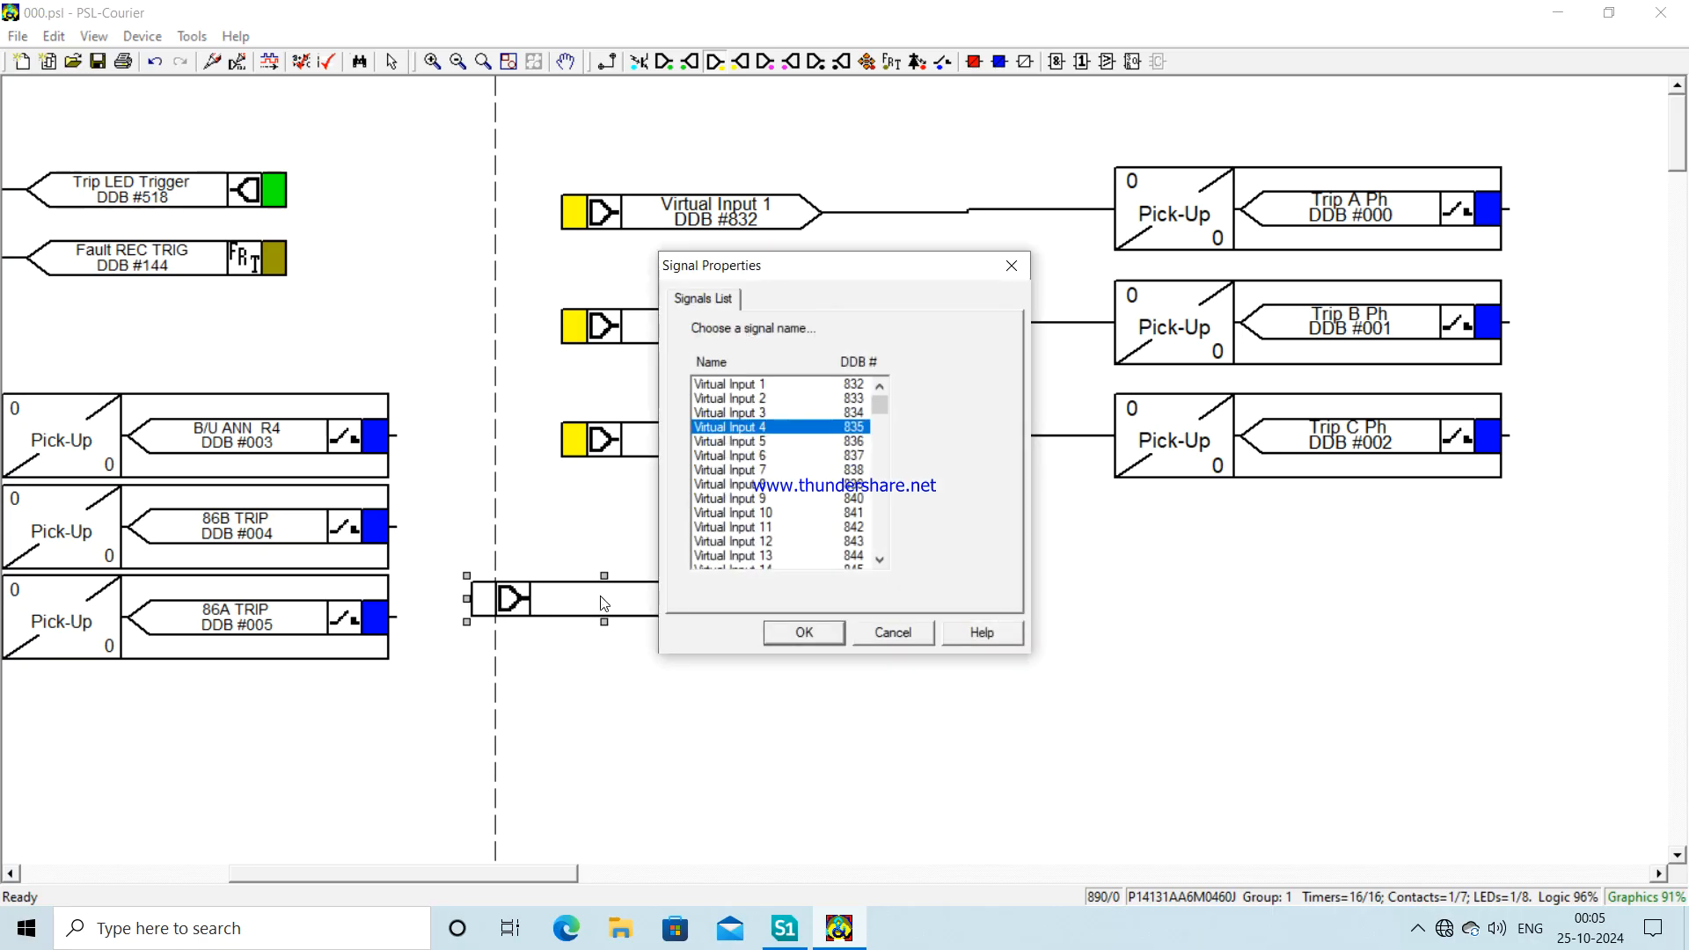
click(756, 443)
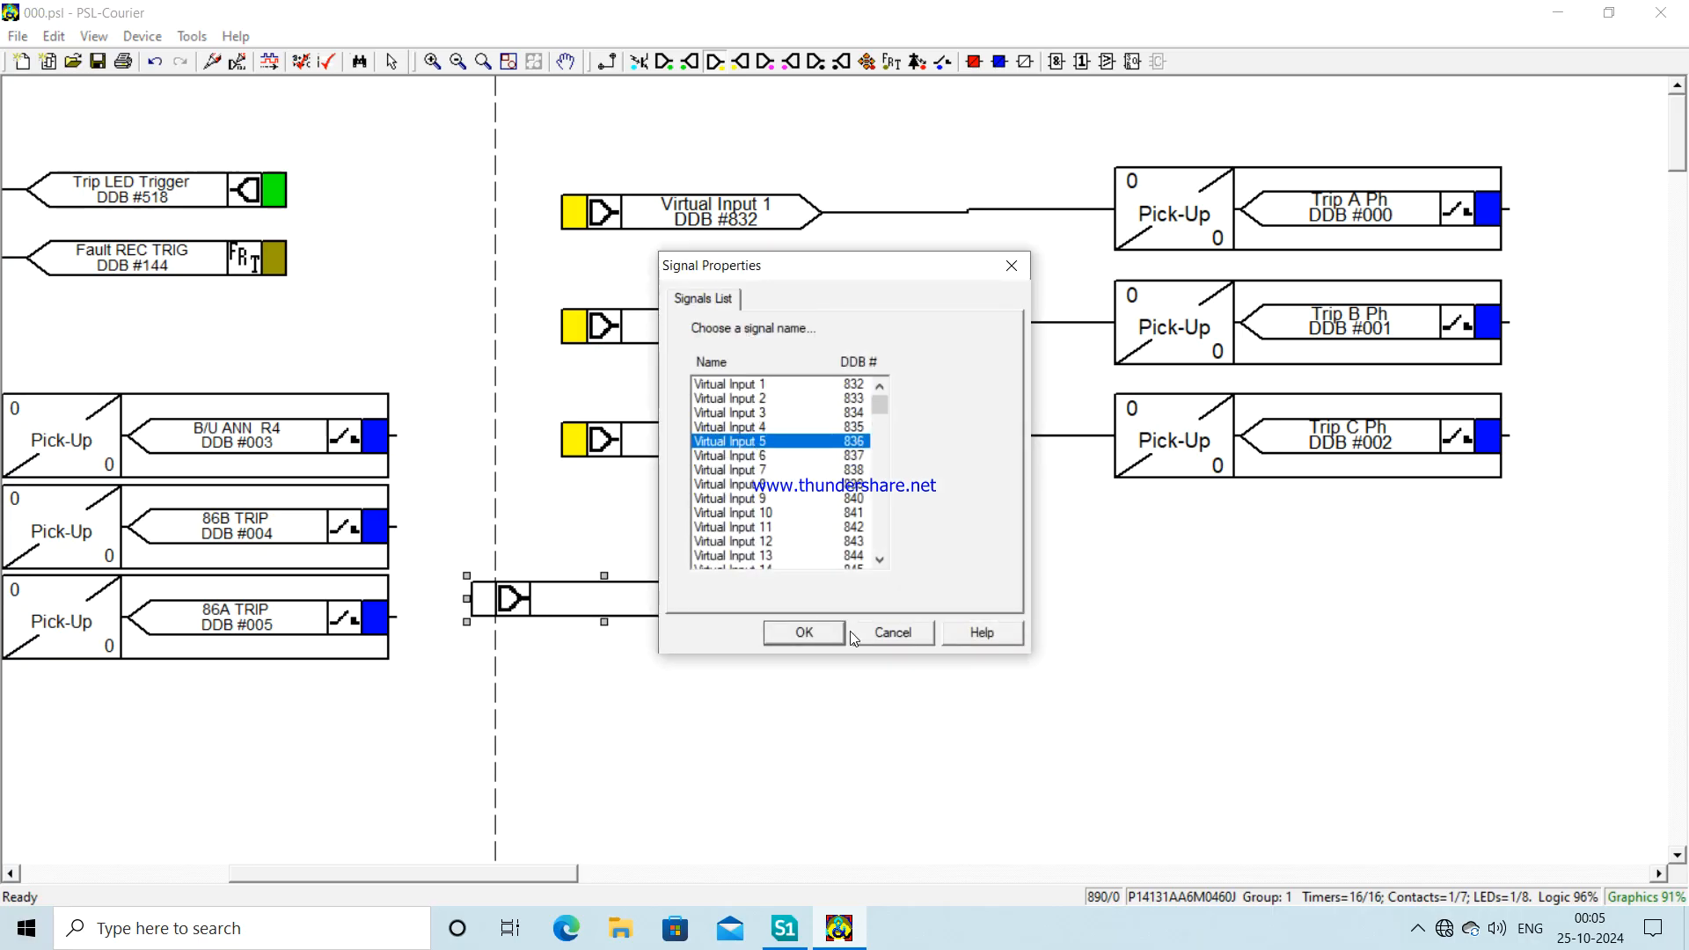
click(803, 634)
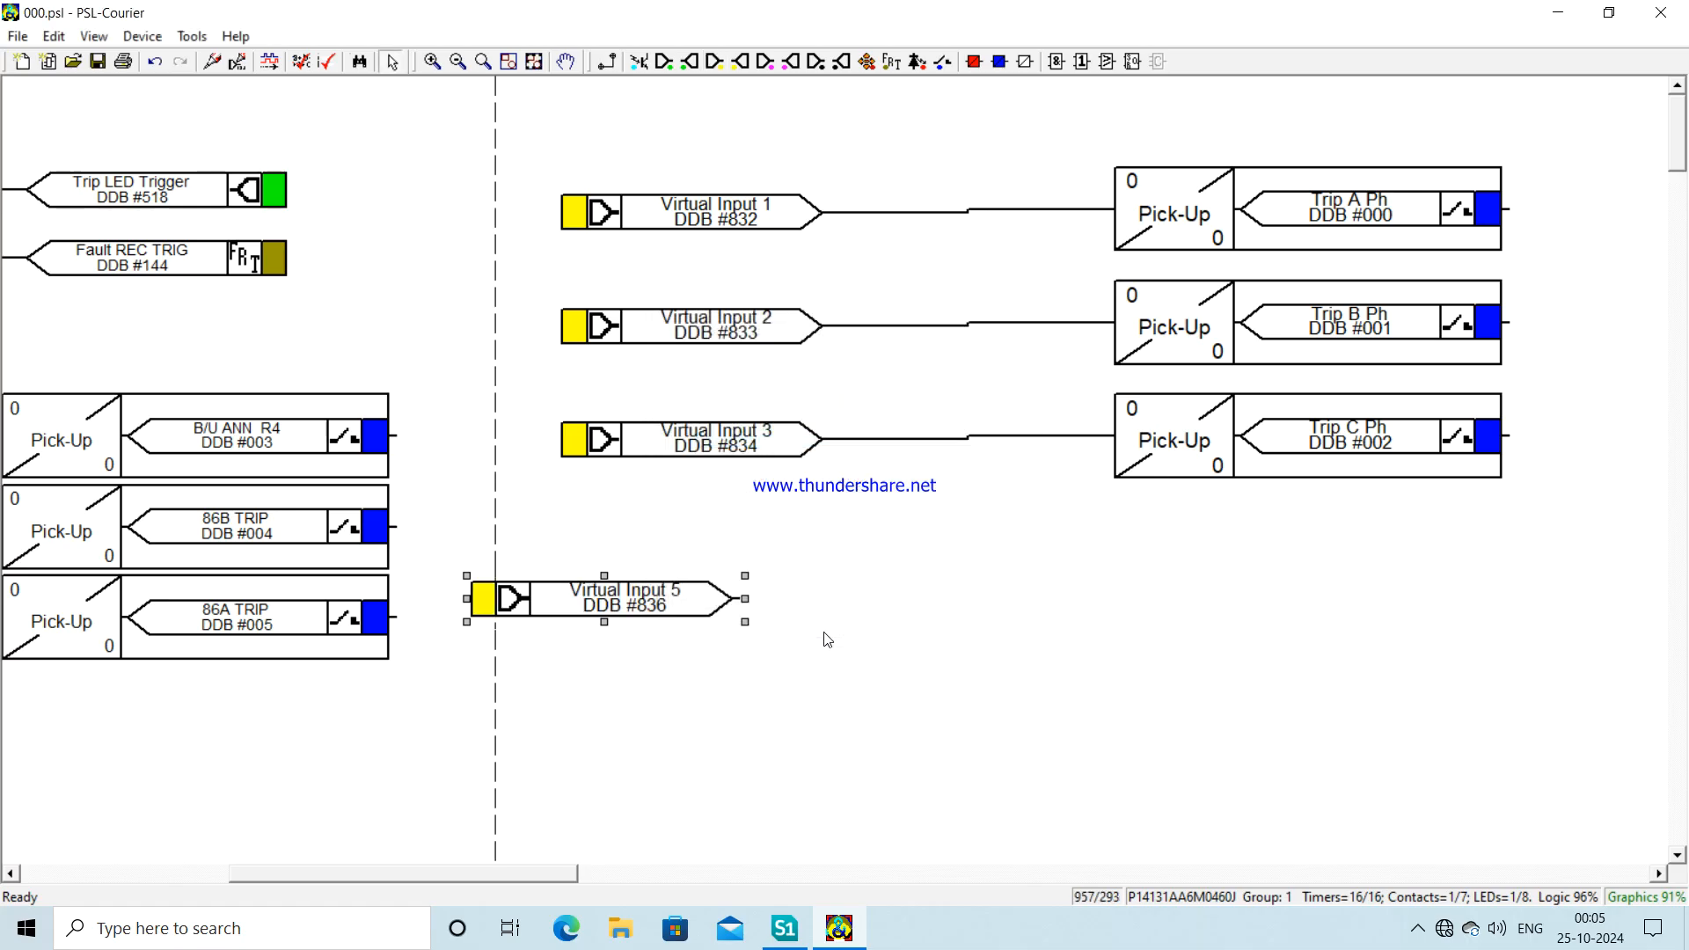
drag(570, 610, 664, 603)
- Add an A/R Output contact in Pickup mode with 0 ms and align it opposite Virtual Input 5
click(1002, 63)
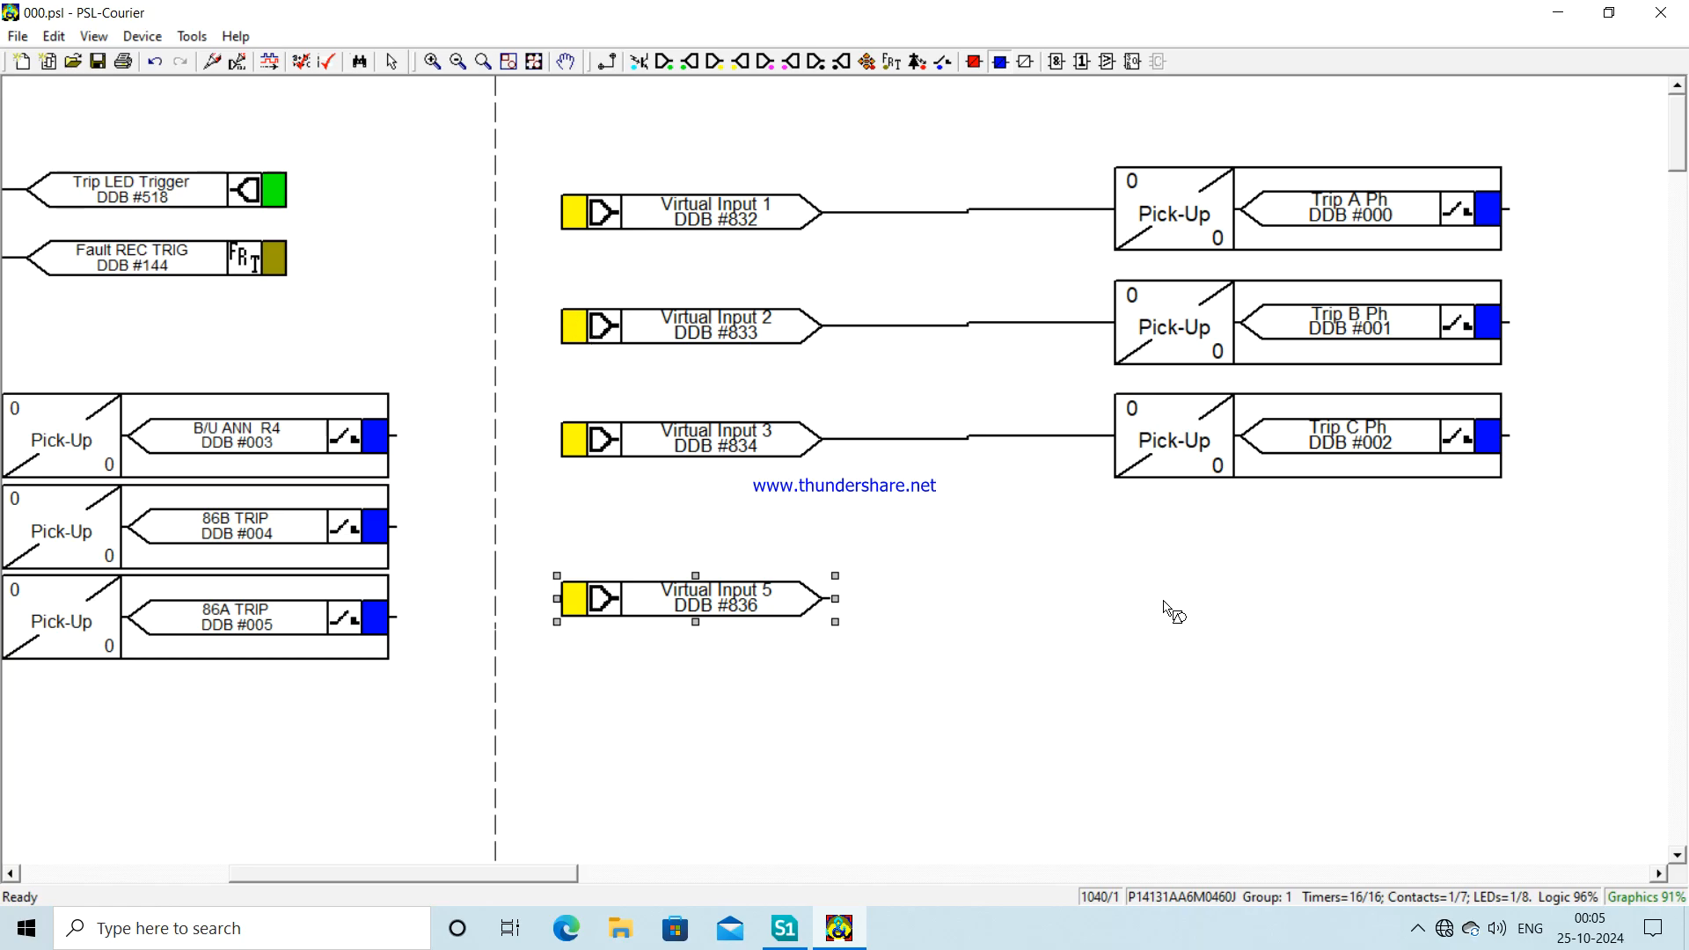
click(1164, 602)
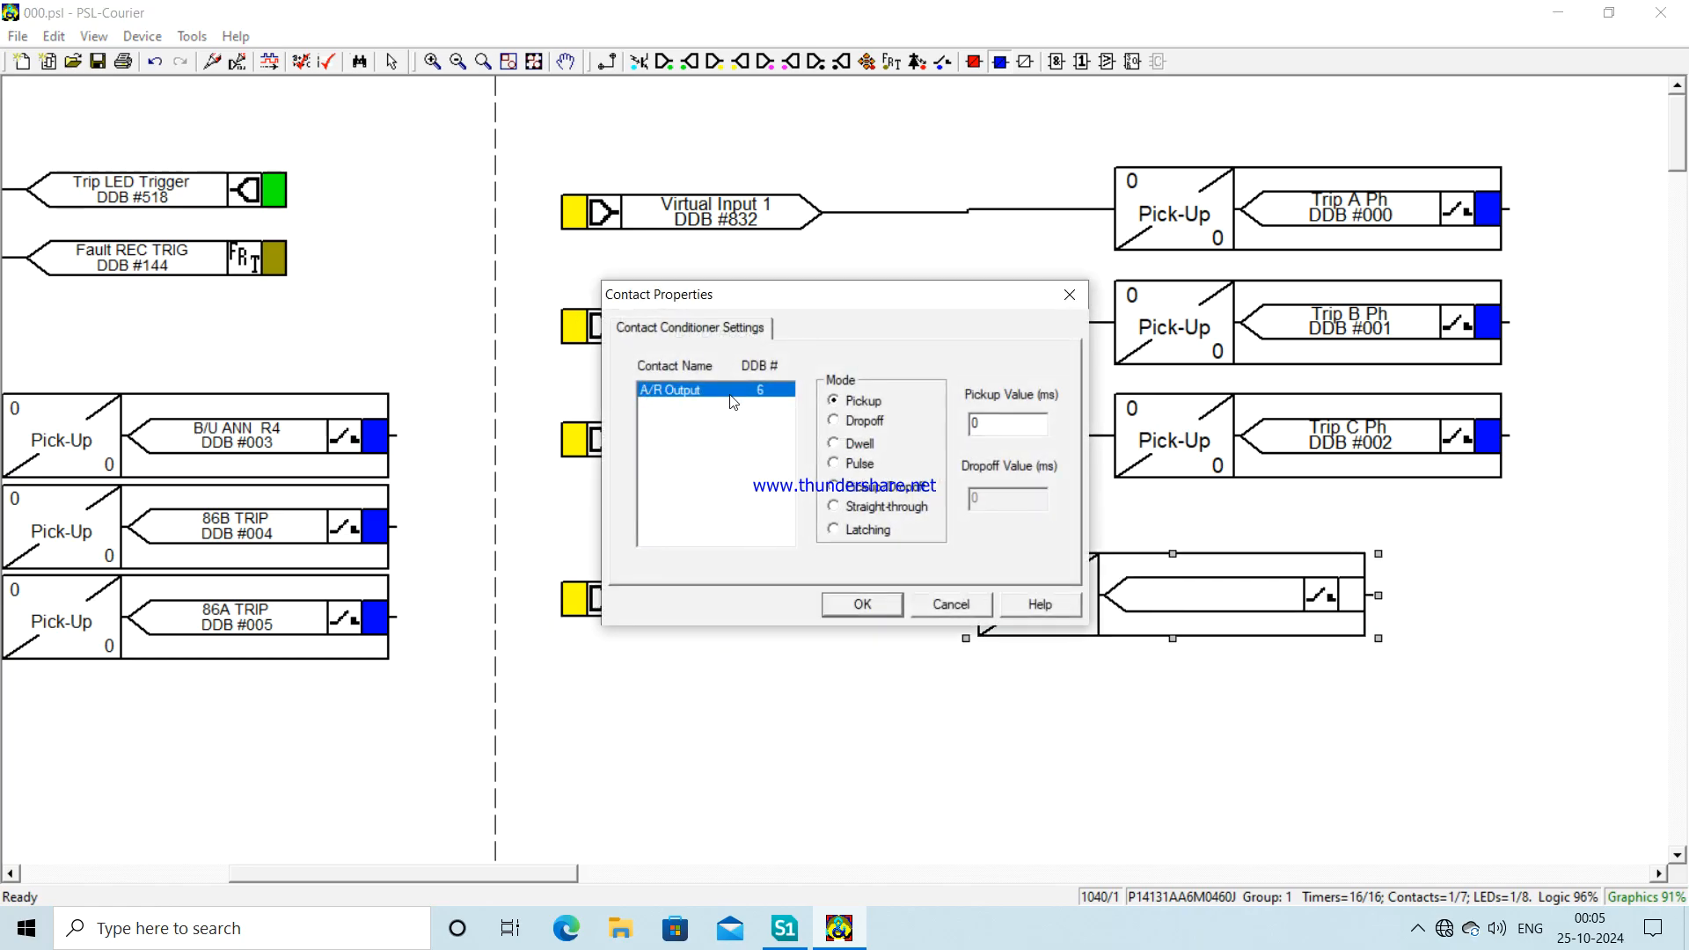
click(860, 604)
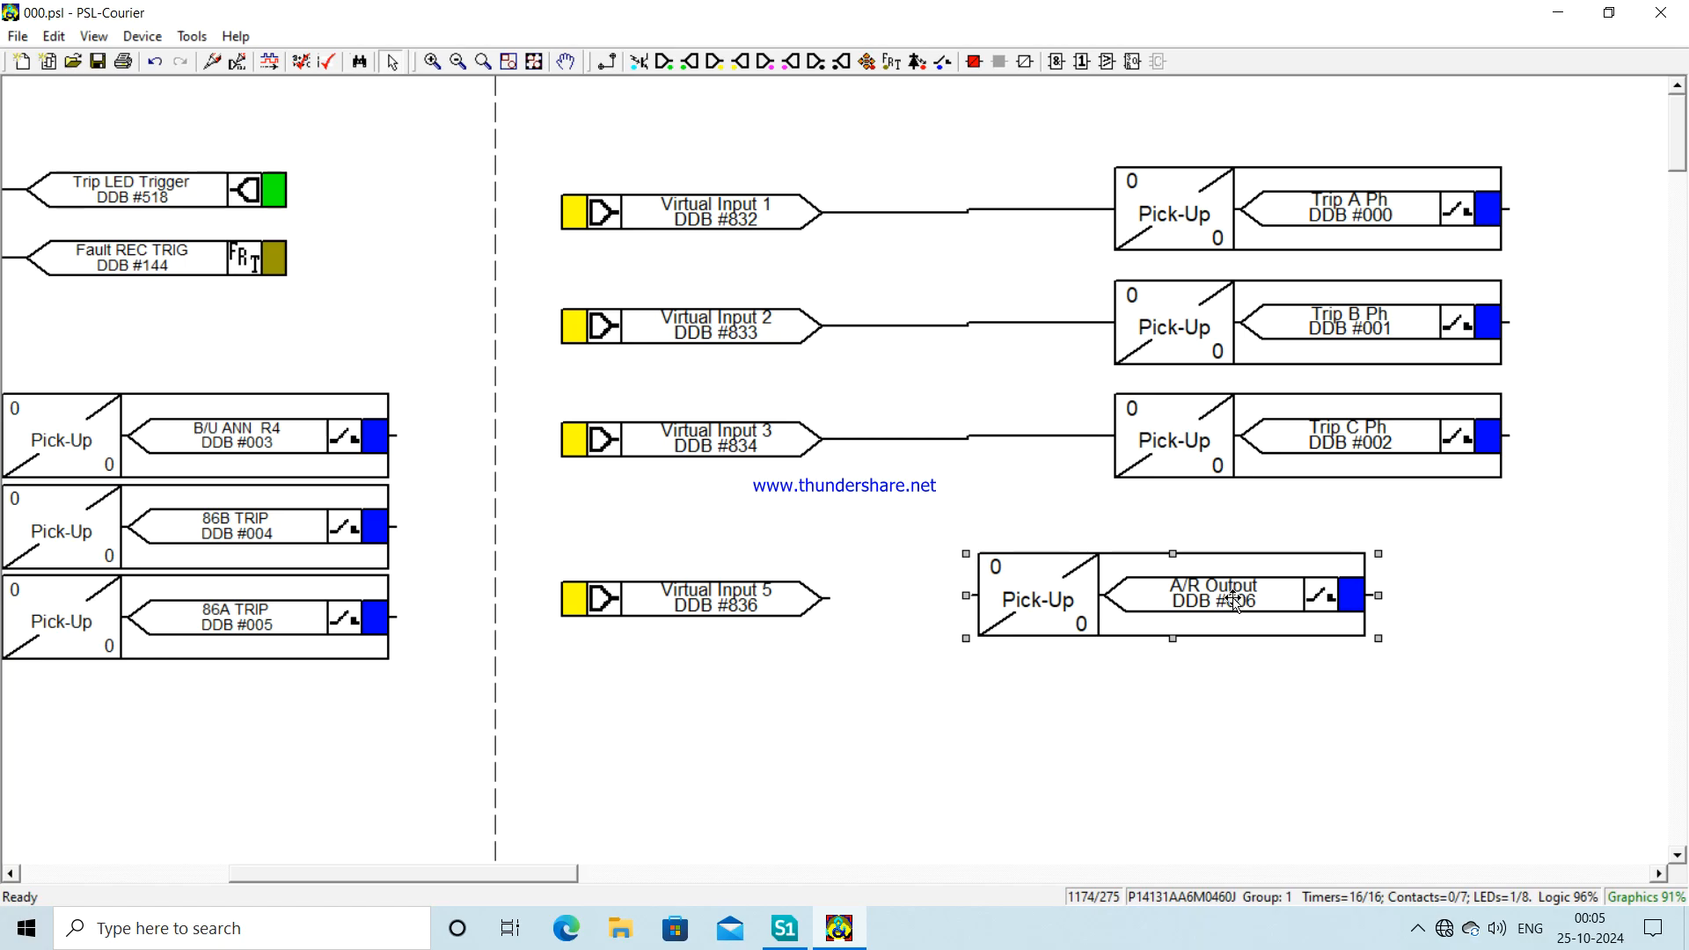
drag(1345, 596, 1483, 595)
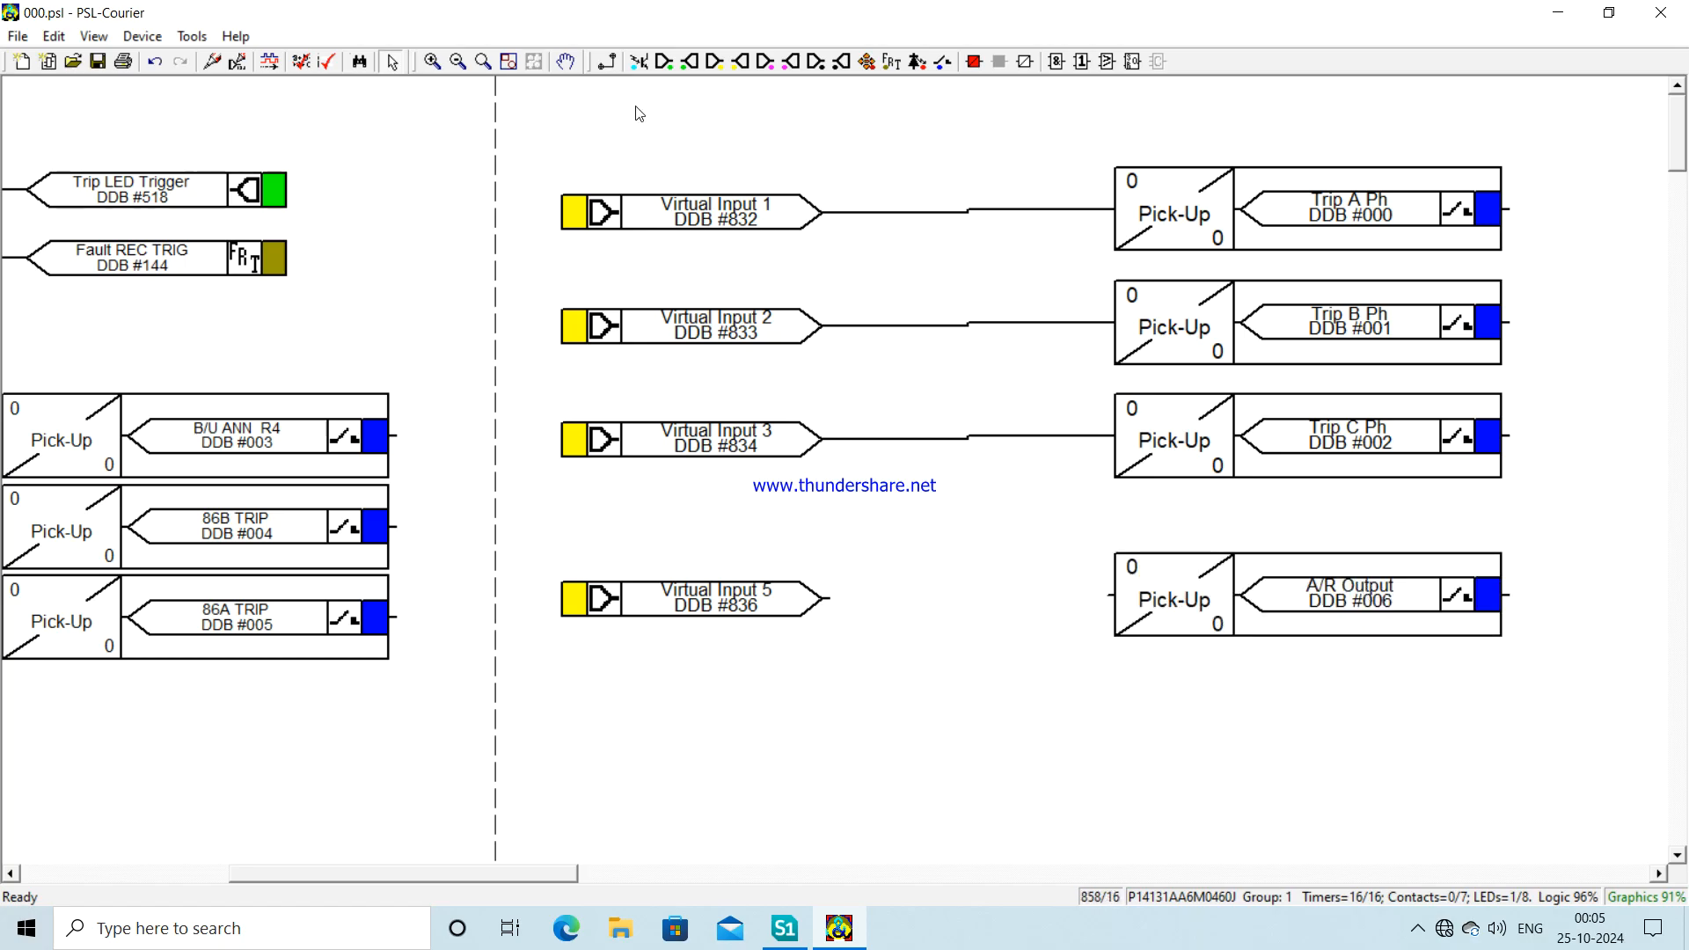
- Link the Virtual Input 5 signal to the A/R Output contact
click(607, 67)
drag(830, 598, 1106, 601)
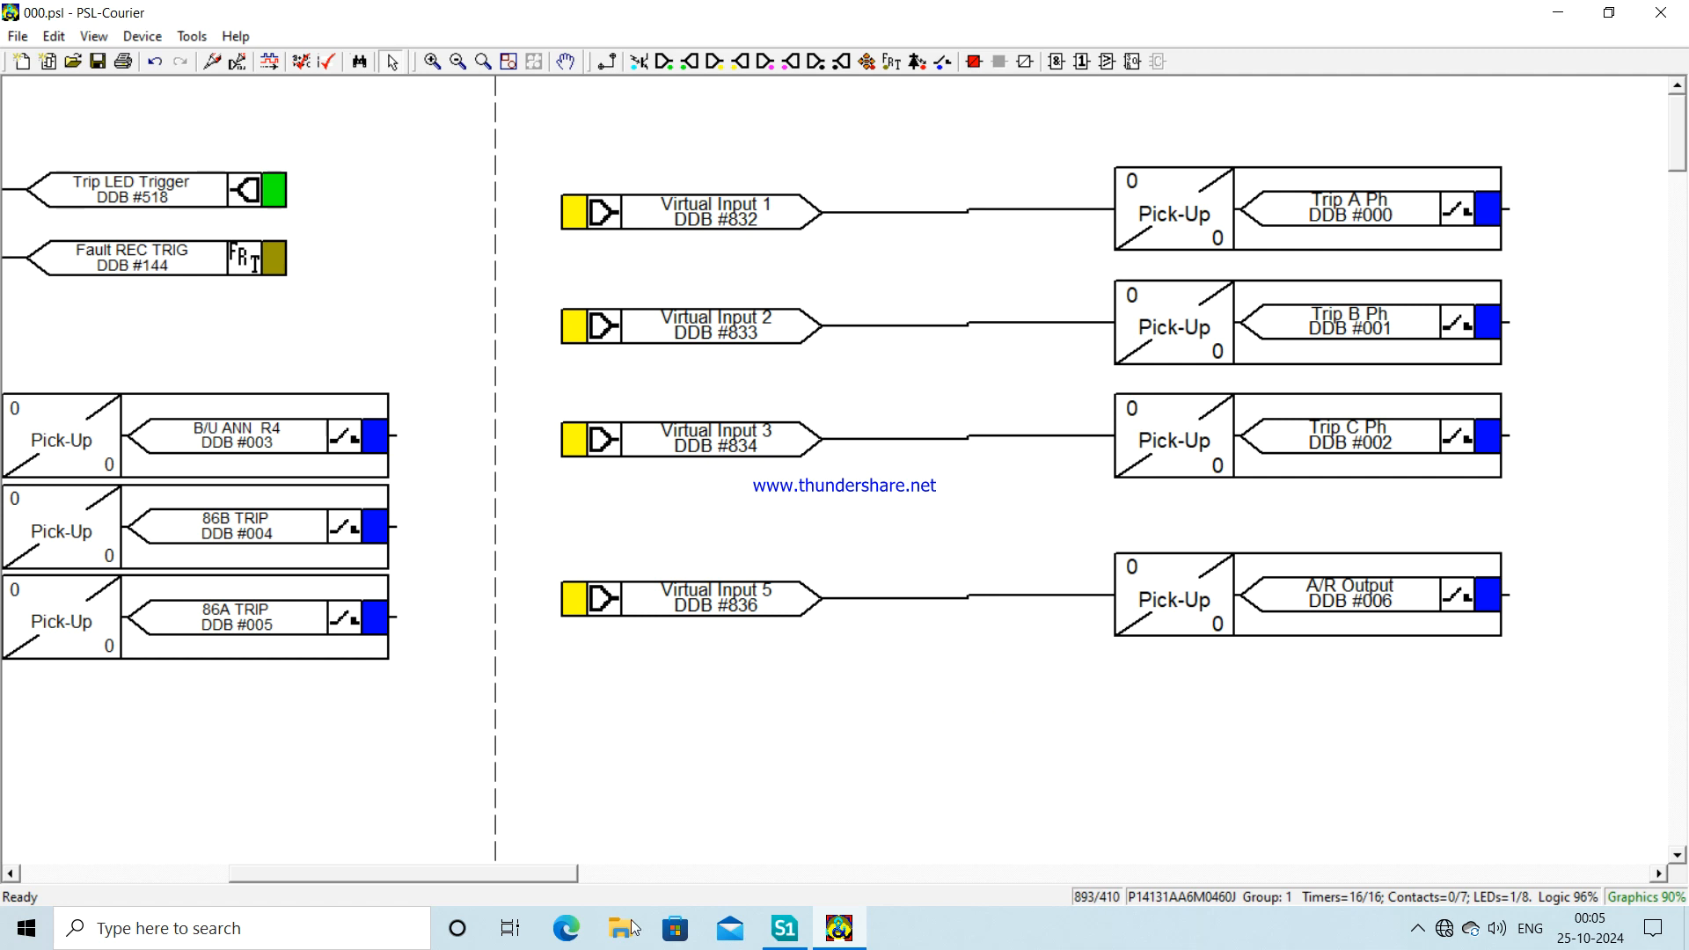
- Add a GOOSE input signal for Virtual Input 4 below the IN1>4 Trip signal on the first page of the scheme
drag(504, 867, 317, 906)
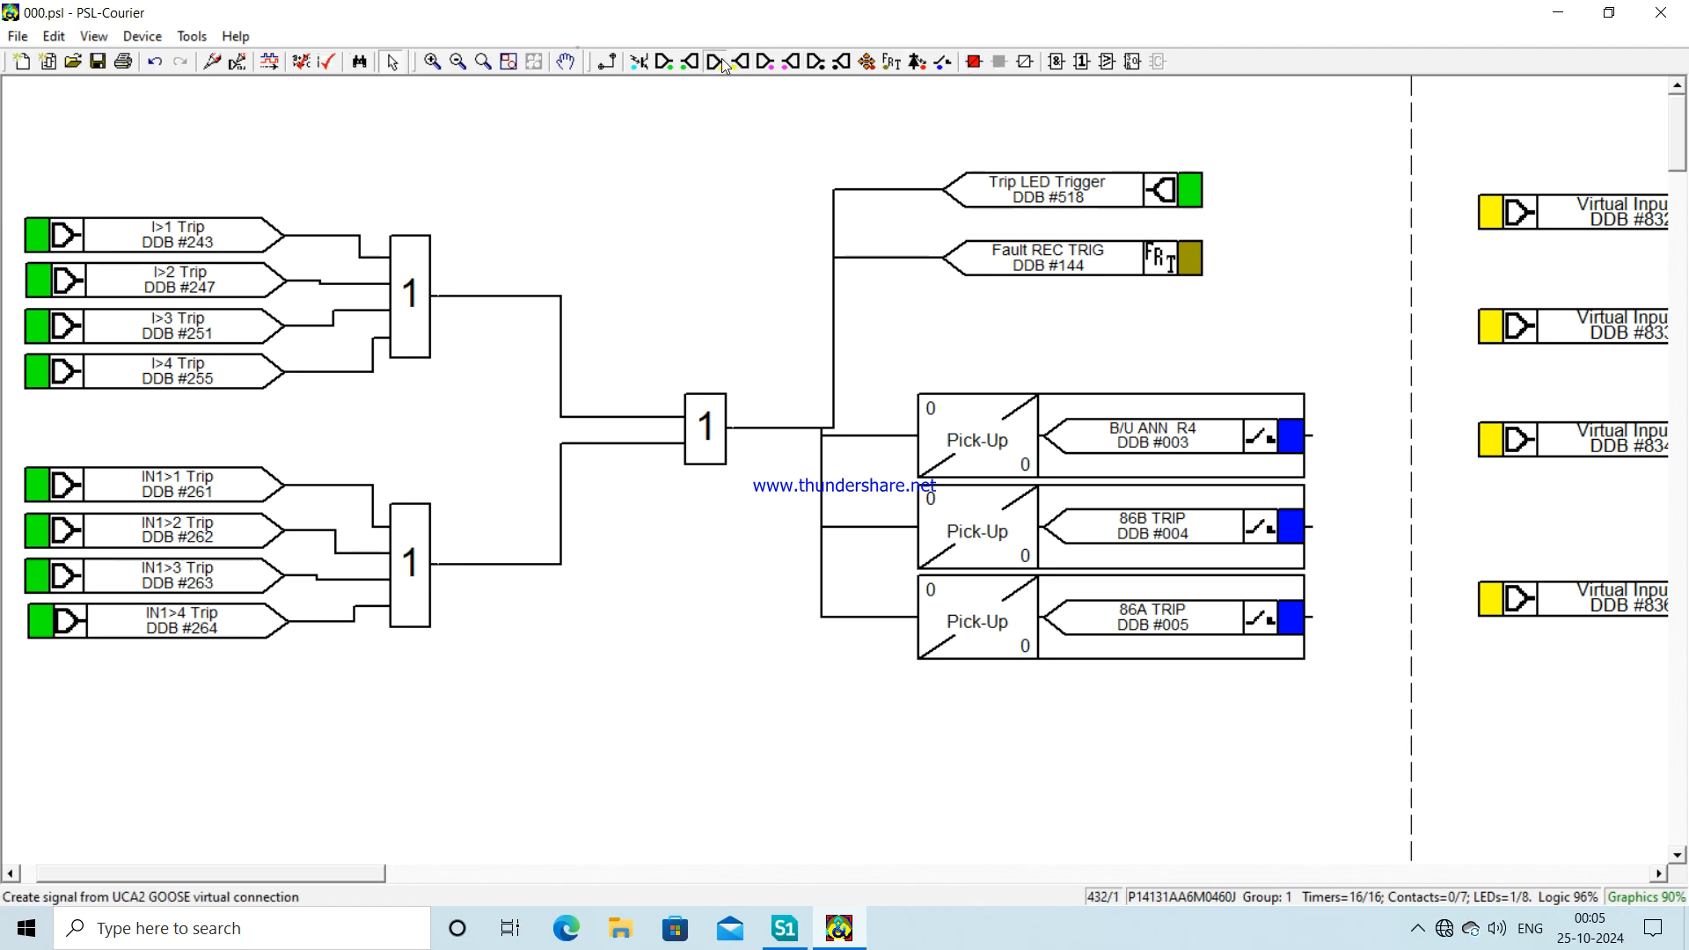
click(343, 739)
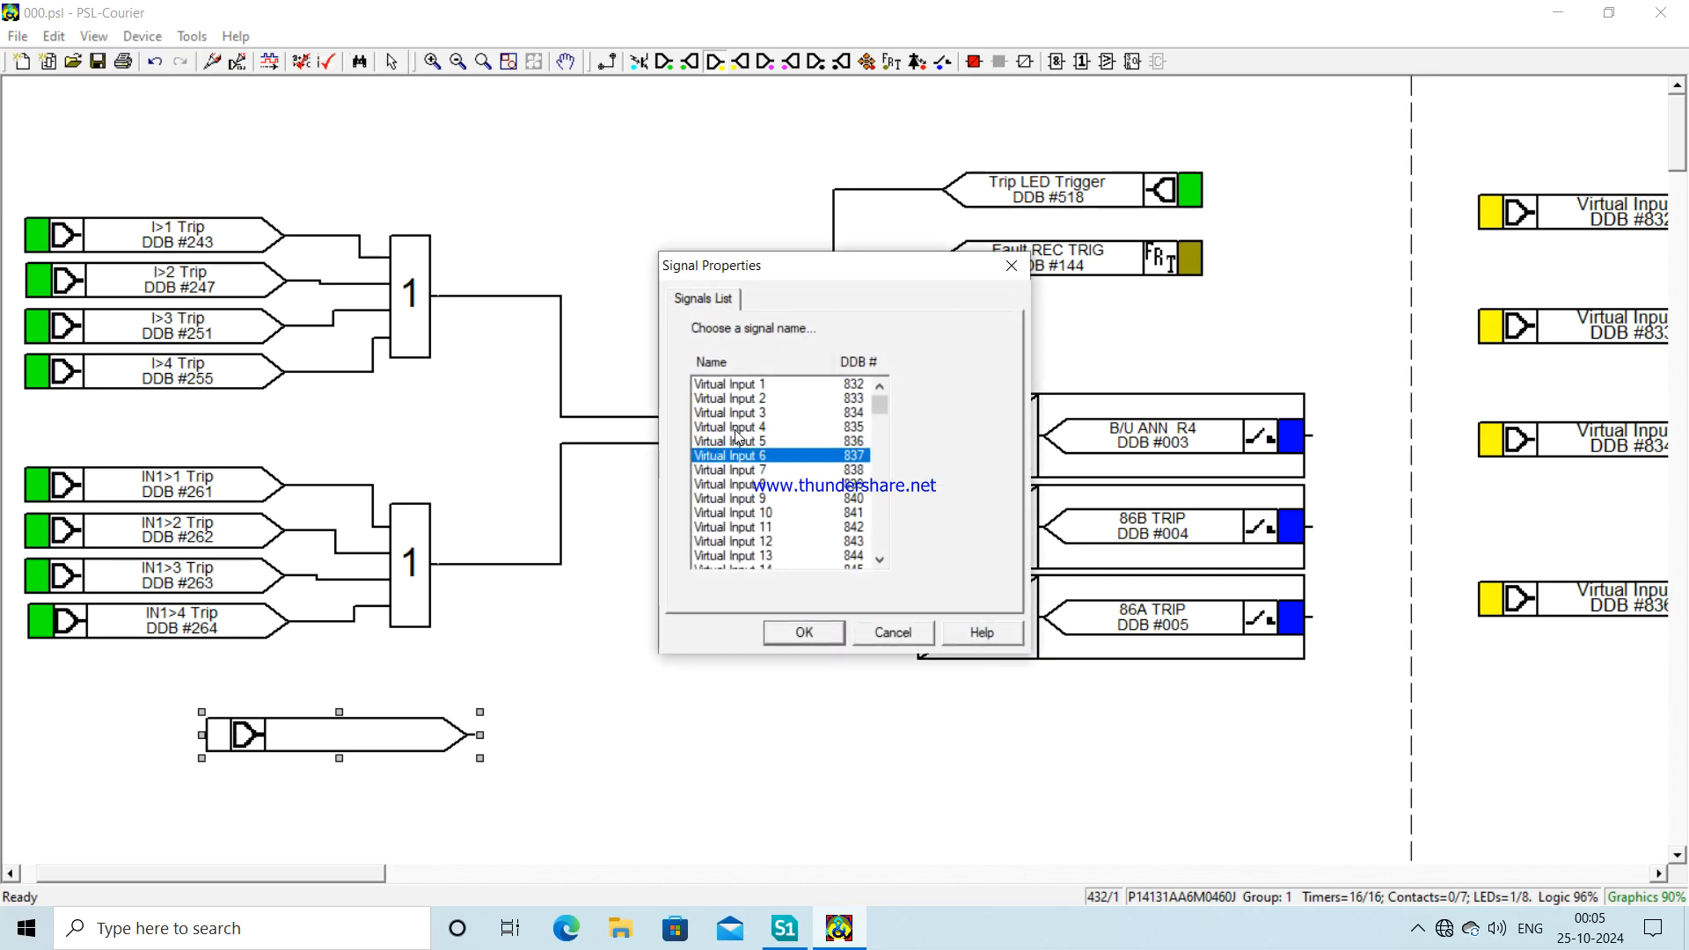
click(737, 428)
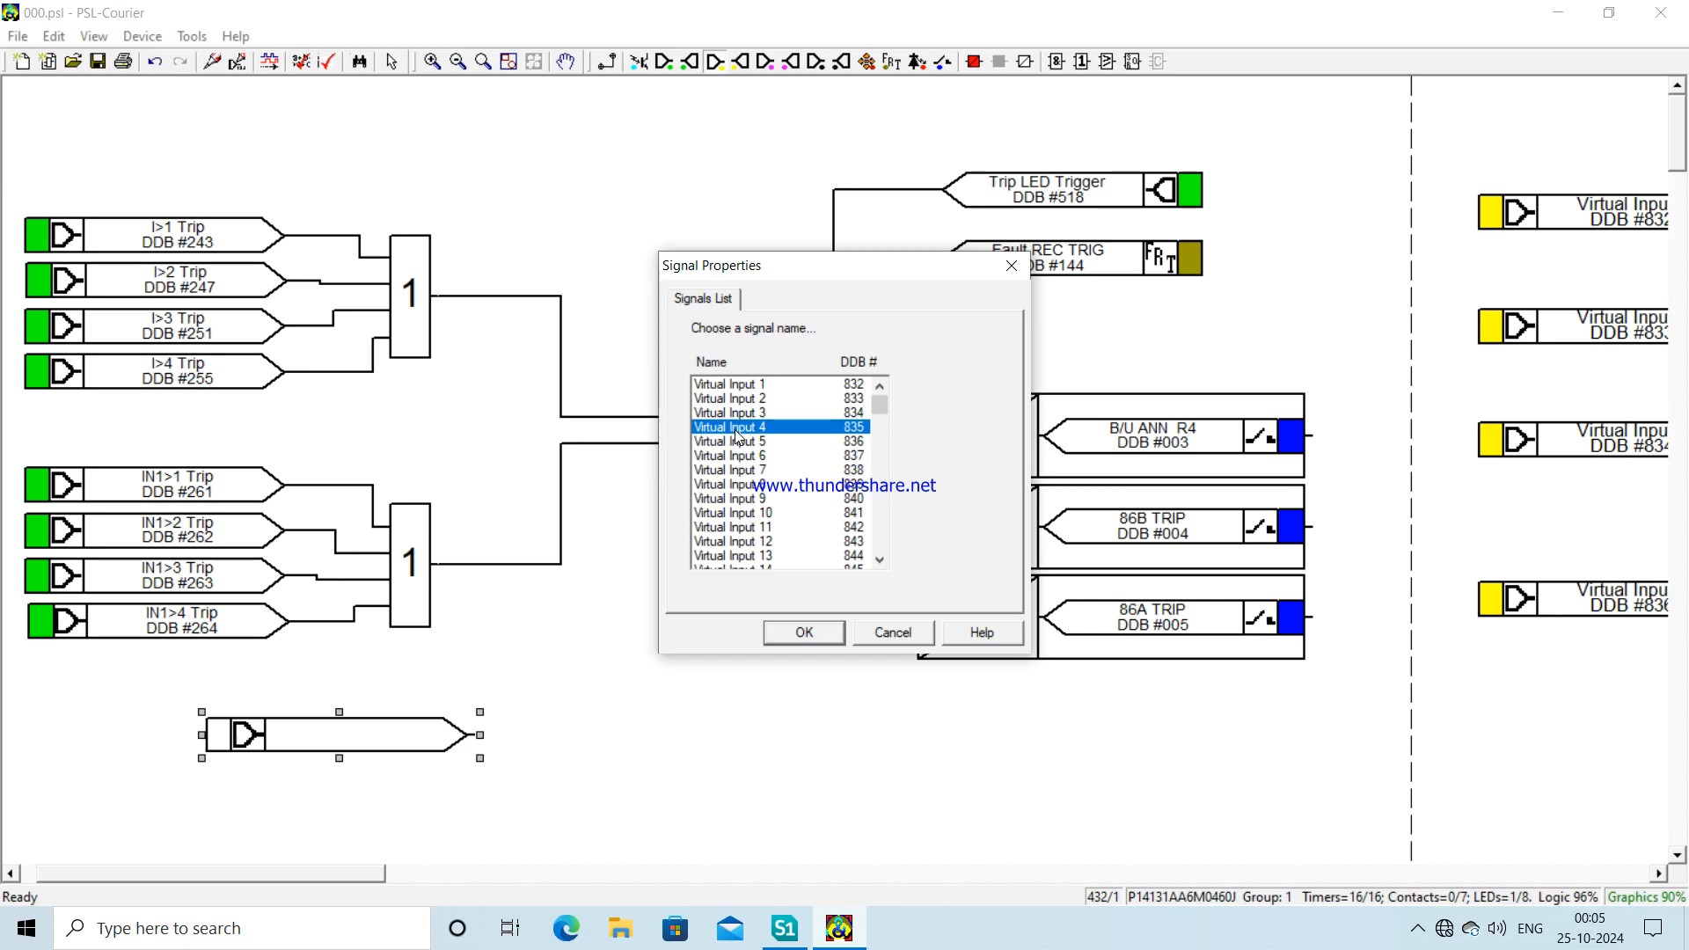
click(804, 633)
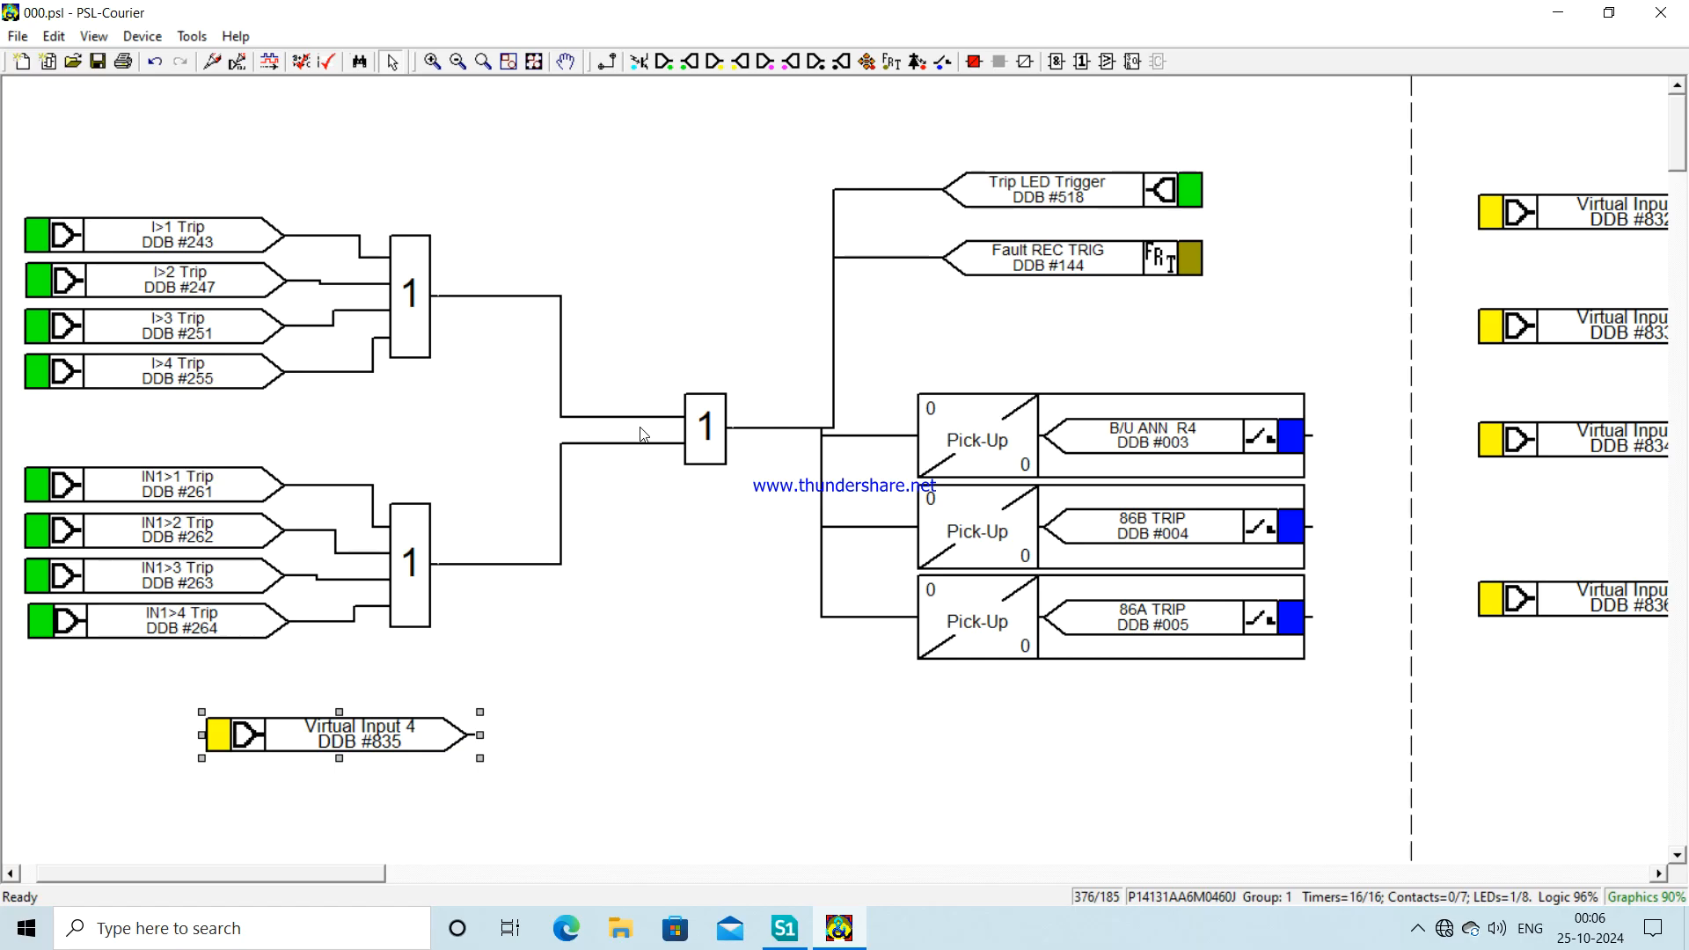
click(1084, 62)
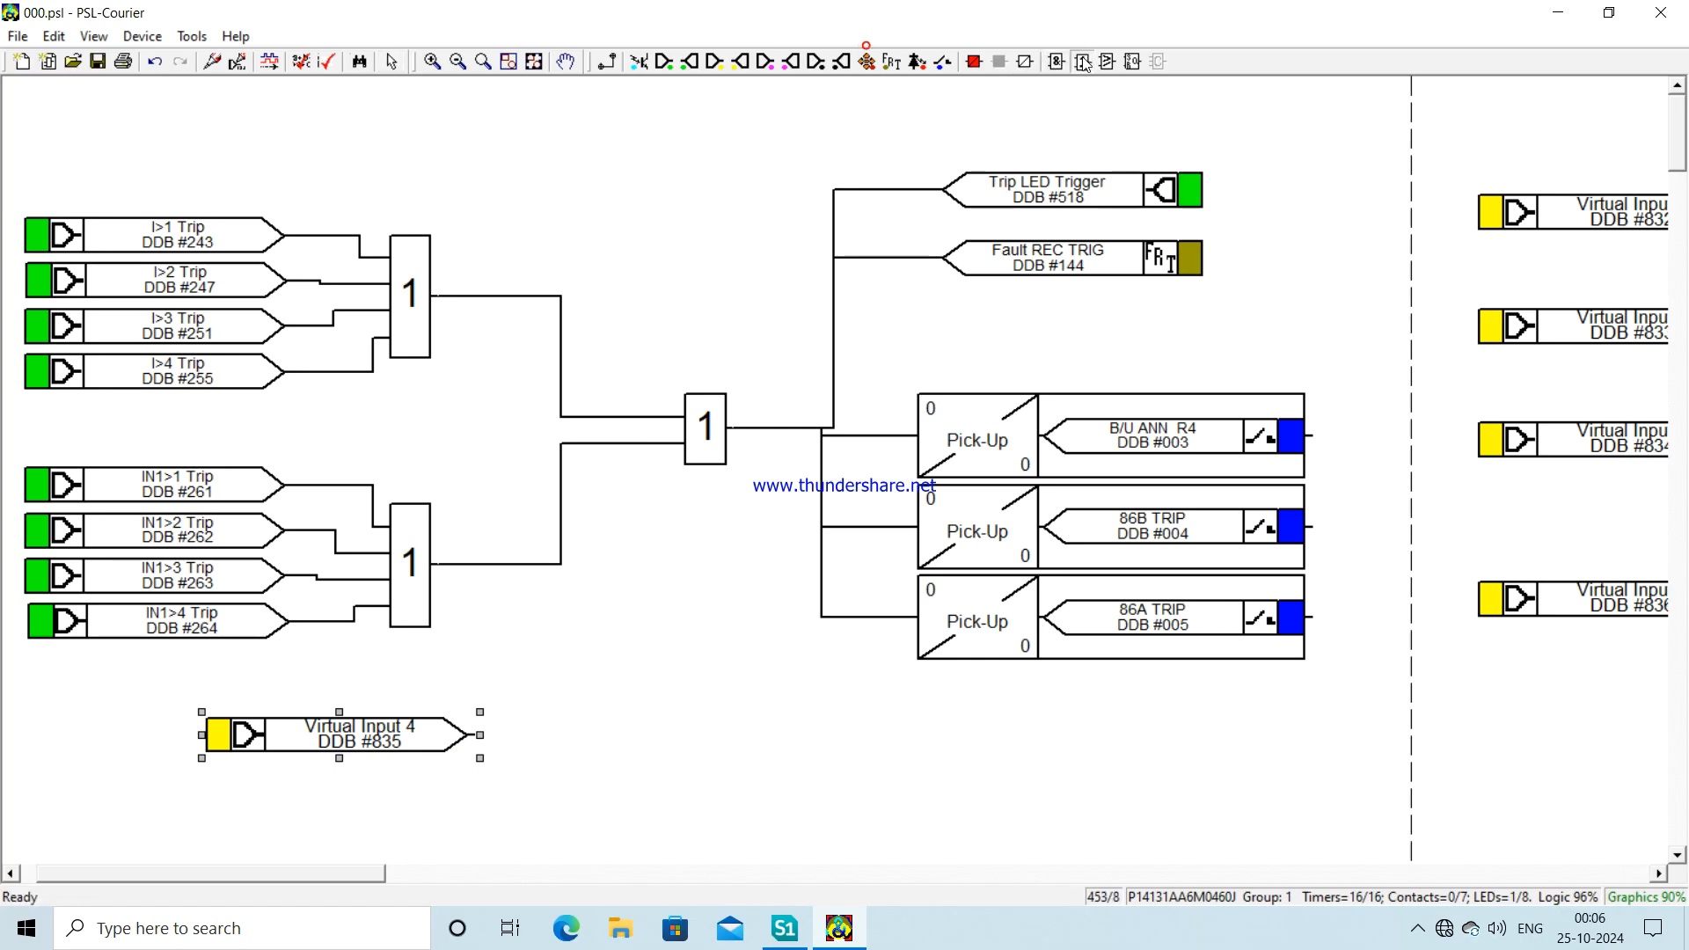
click(685, 723)
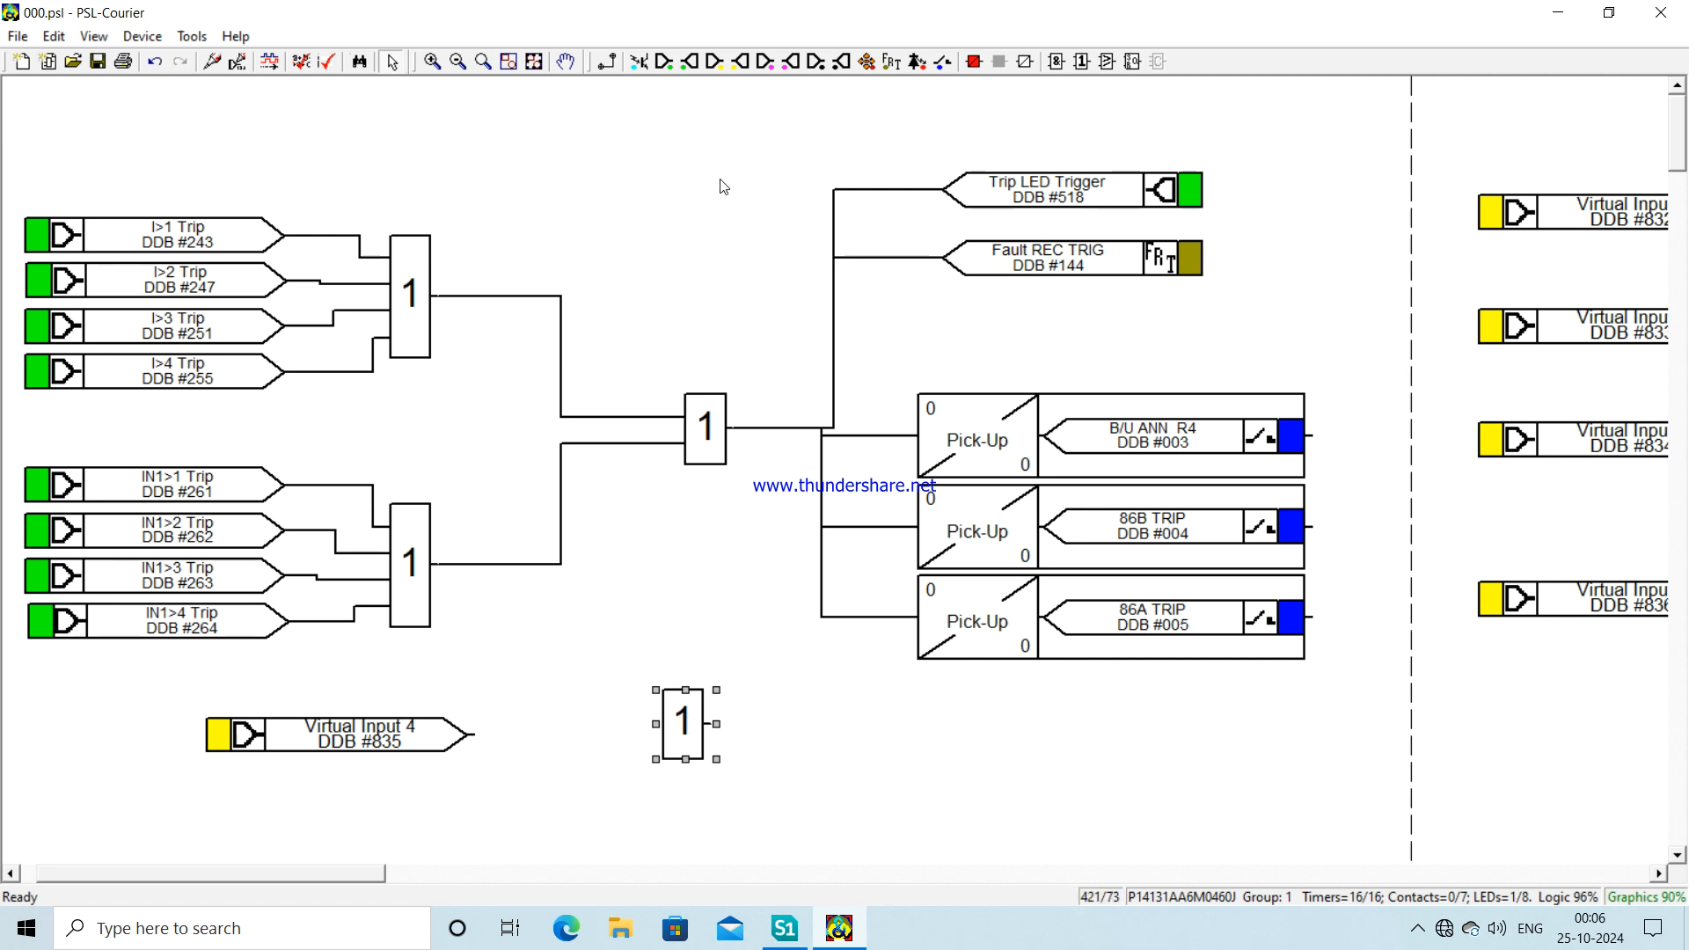
click(606, 63)
drag(475, 733, 659, 724)
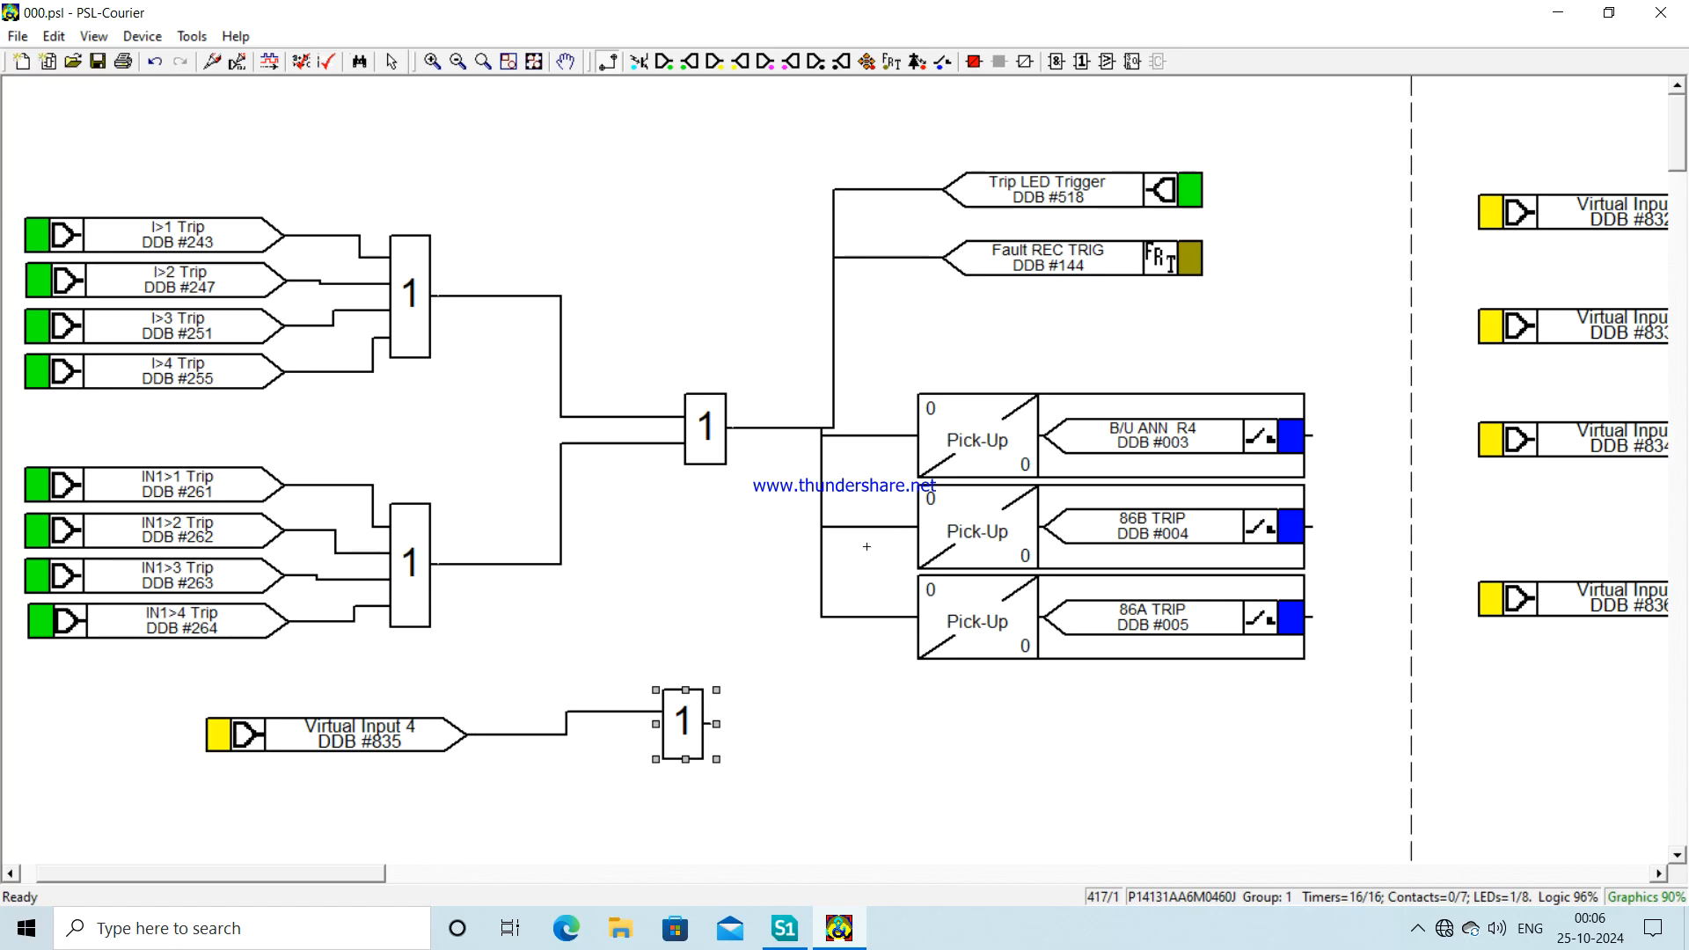
drag(708, 723, 862, 689)
key(Delete)
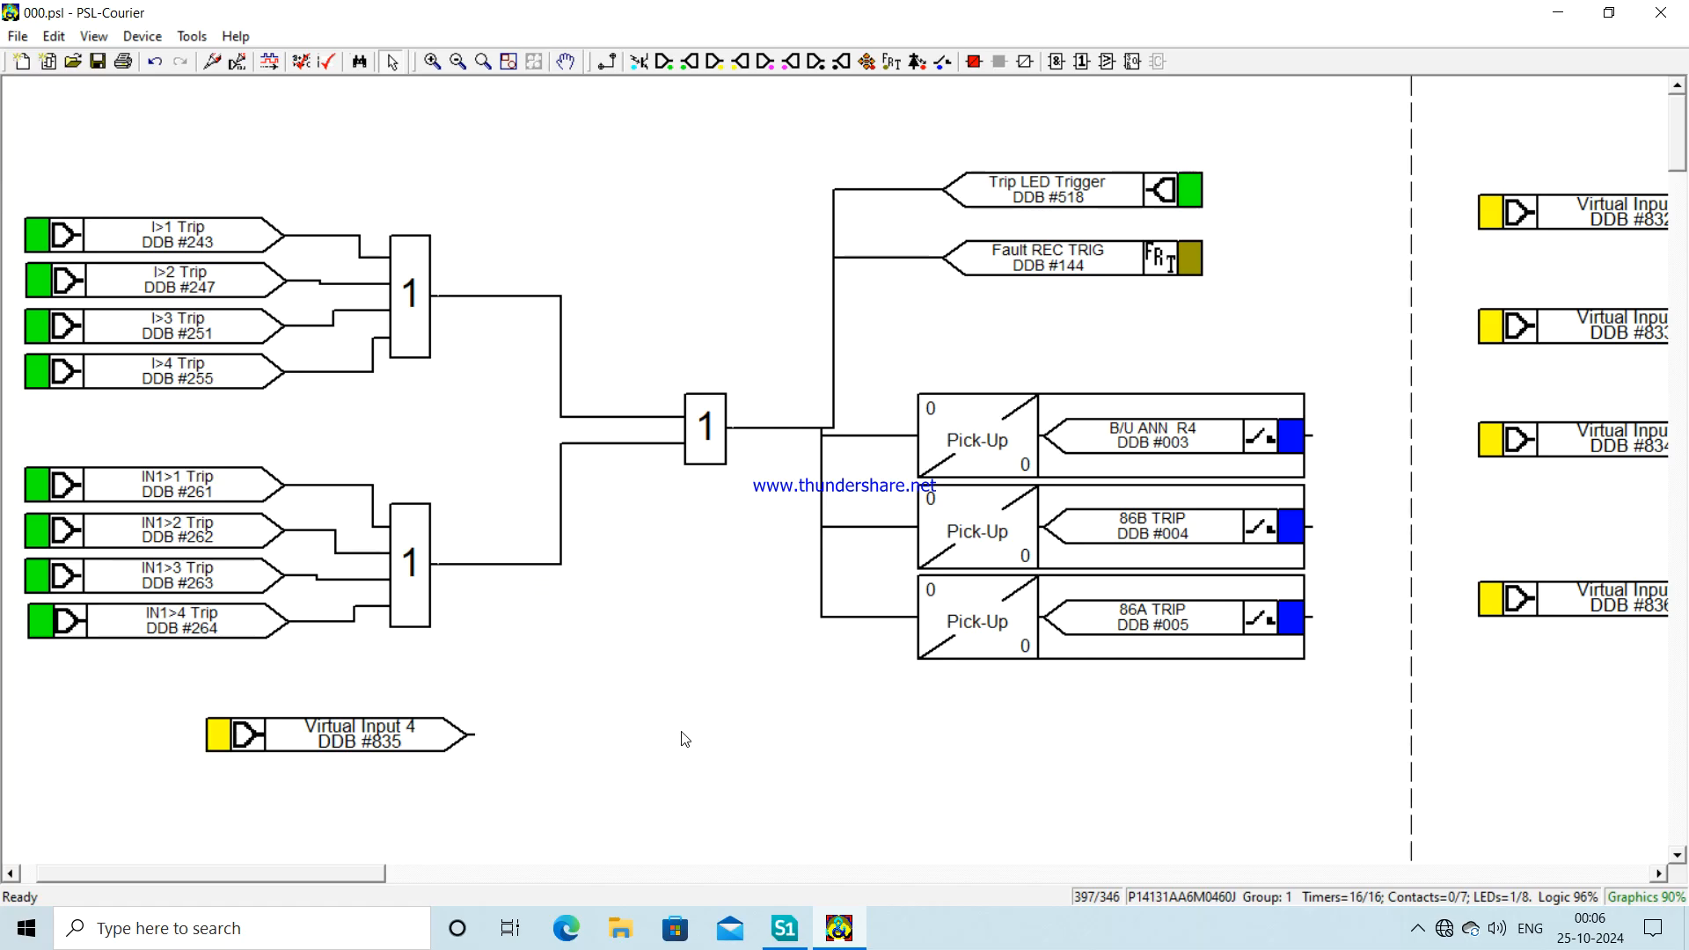
- Link Virtual Input 4 to the existing OR gate that drives the Trip LED Trigger, B/U ANN R4, 86B TRIP and 86A TRIP outputs
click(606, 61)
drag(478, 738, 674, 443)
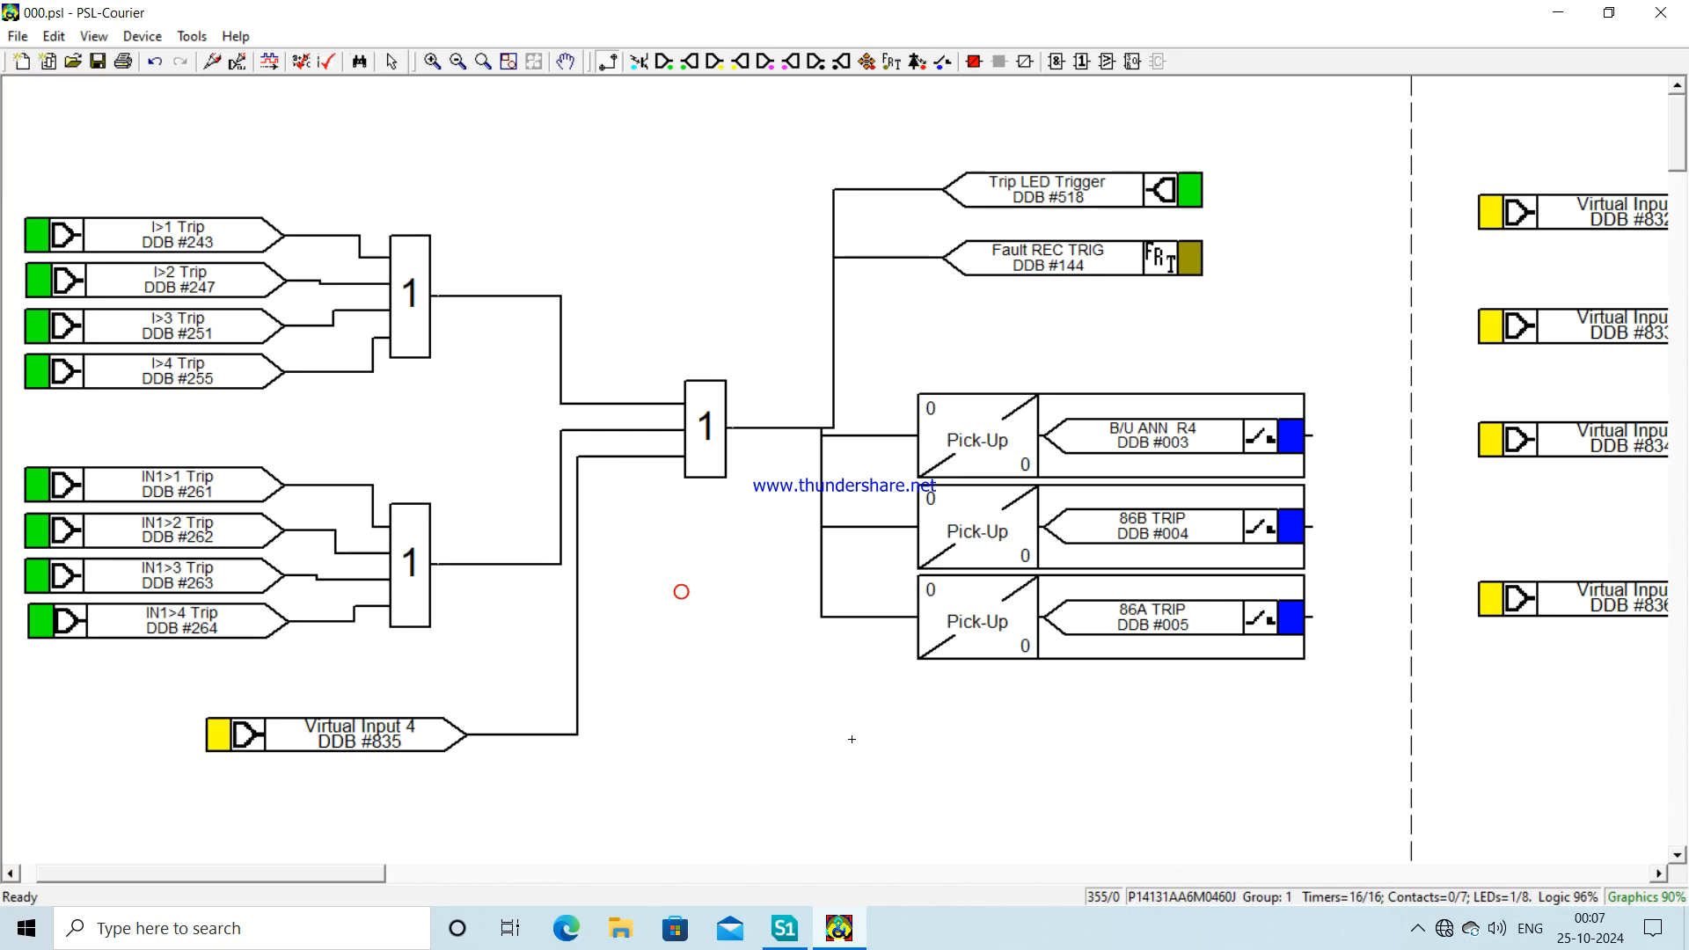
key(Escape)
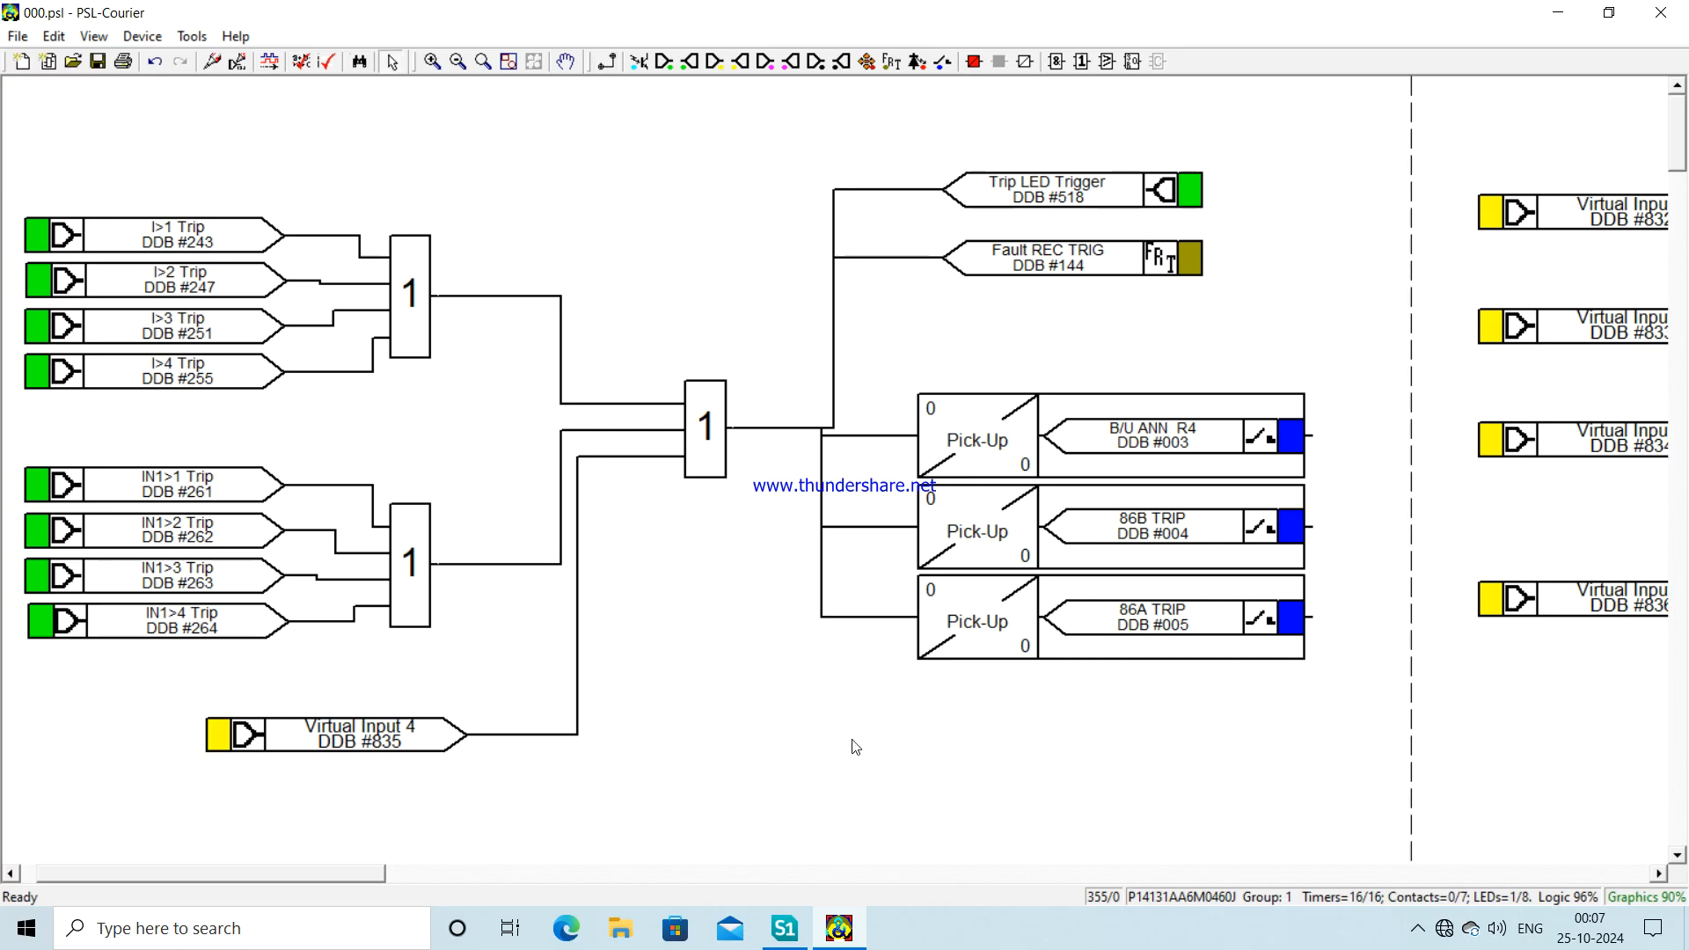
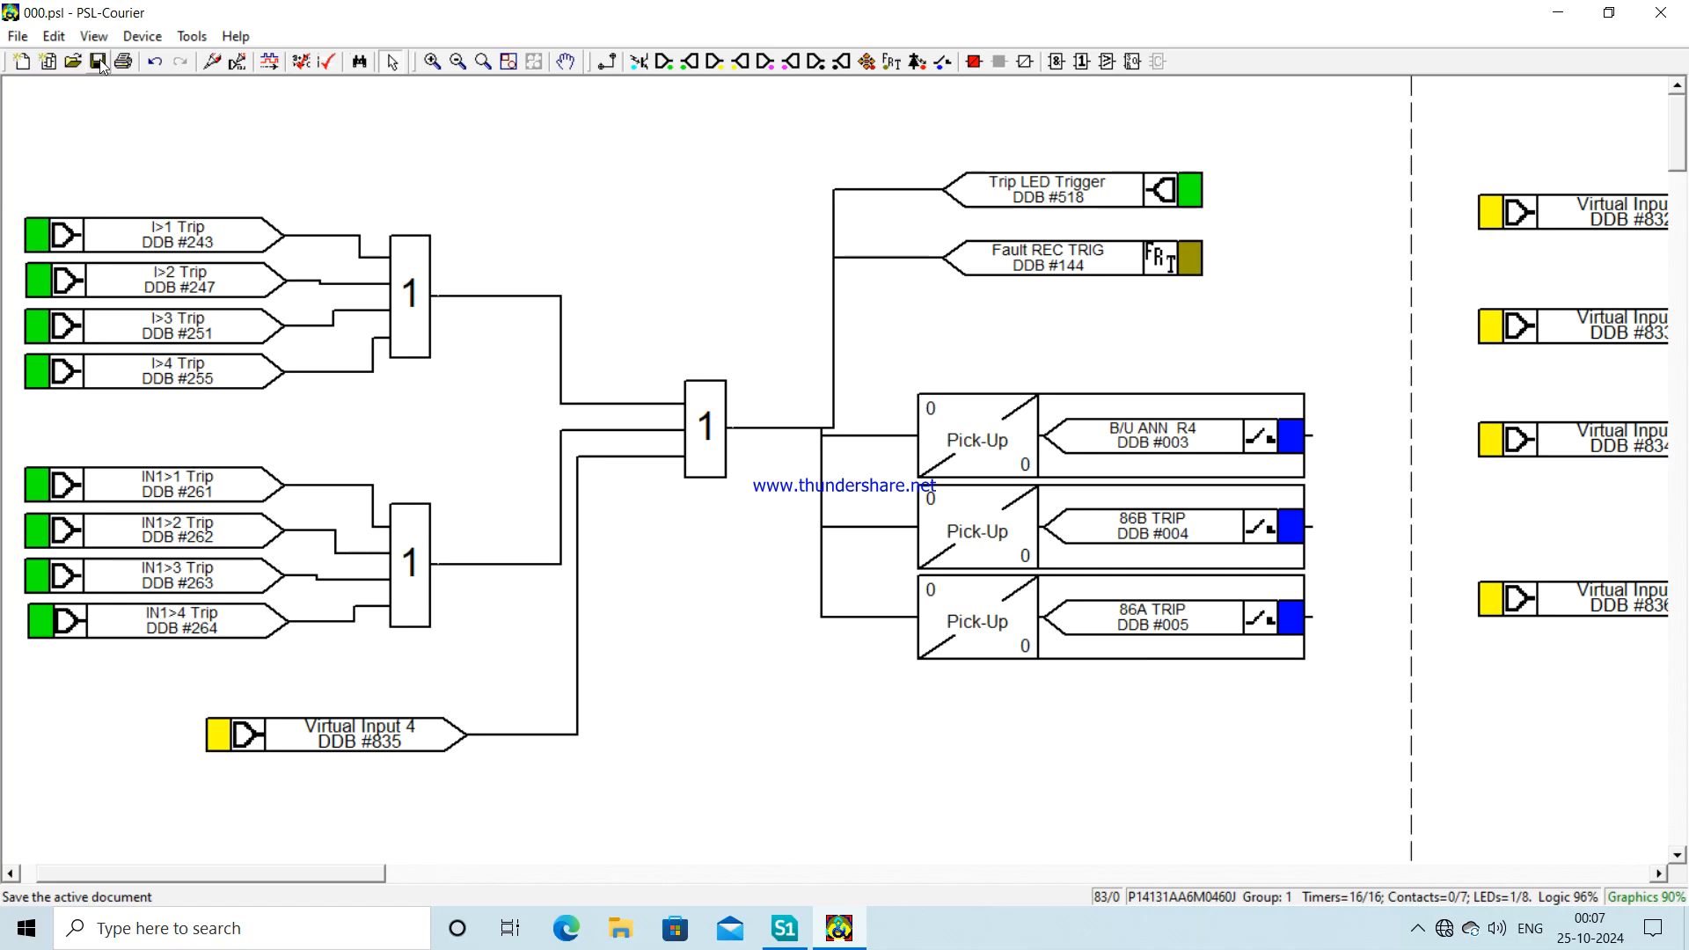
- Save the bus coupler's PSL file and close the PSL editor
click(99, 64)
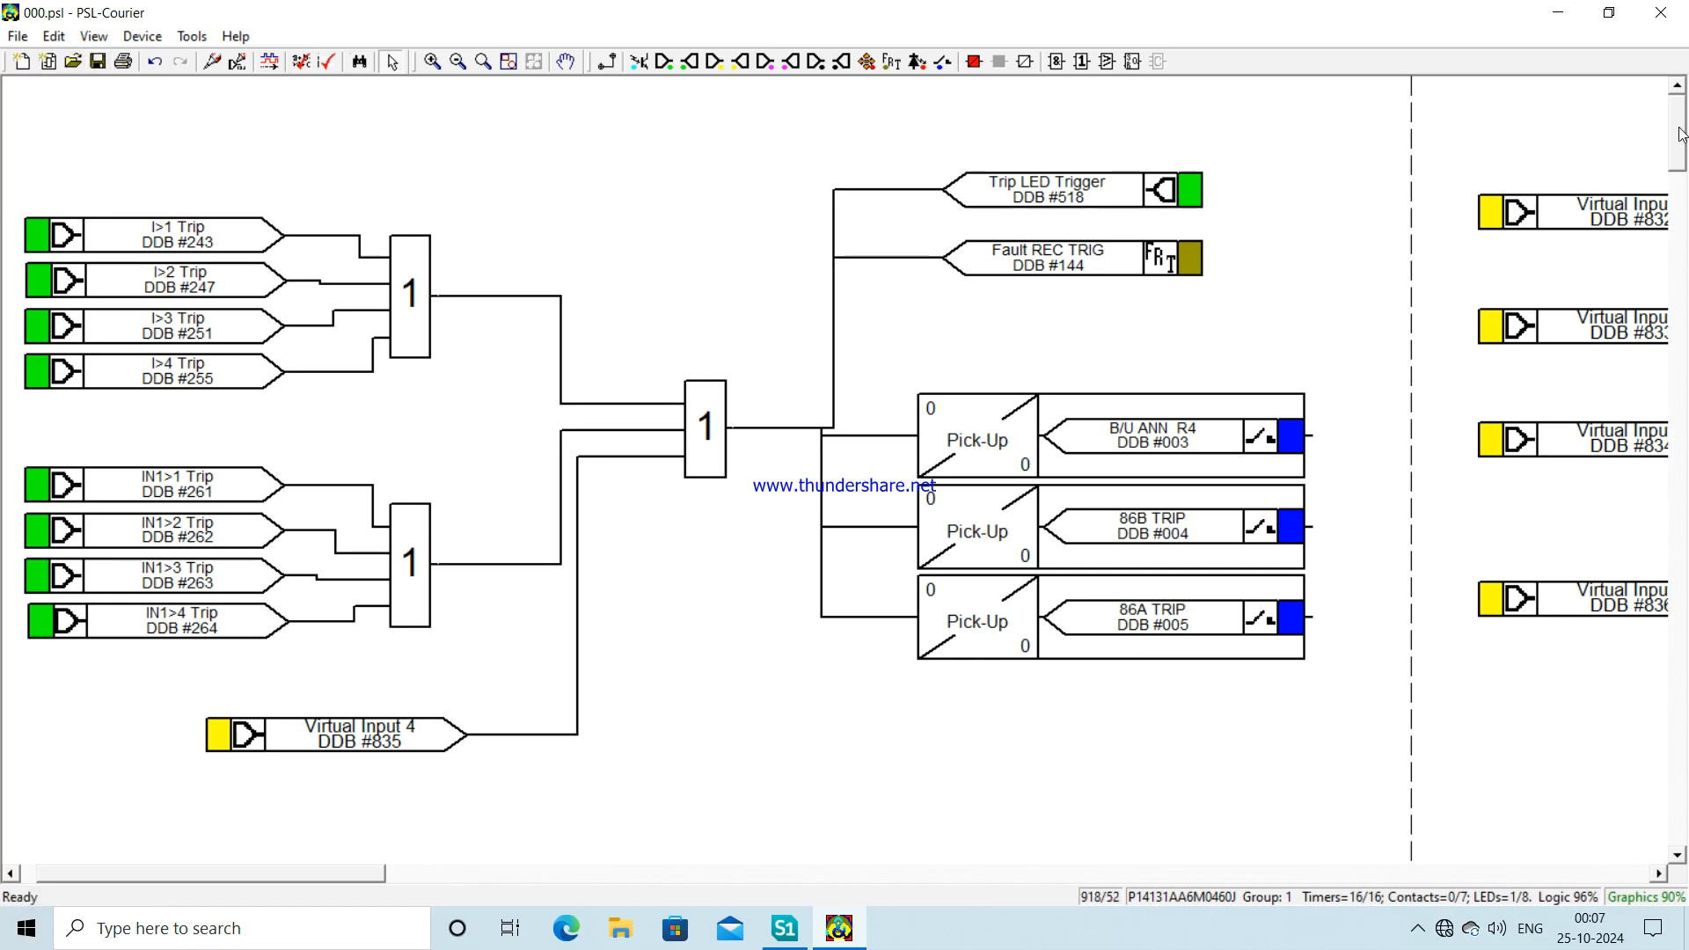
drag(1680, 134, 1684, 261)
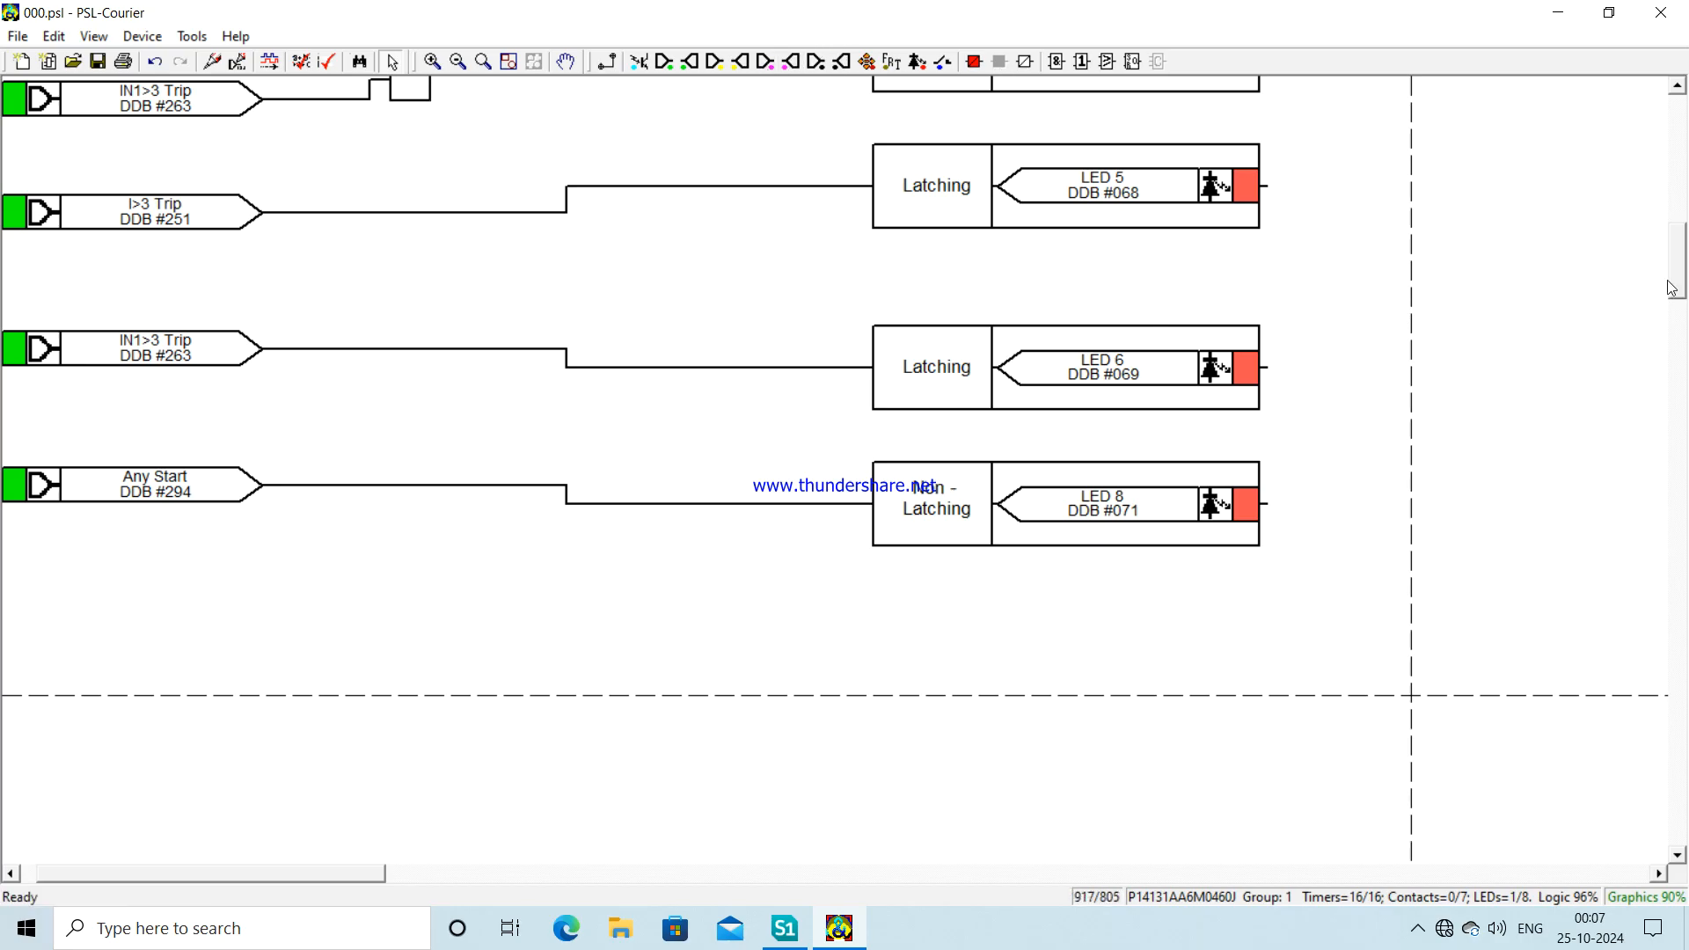
drag(1680, 284, 1674, 151)
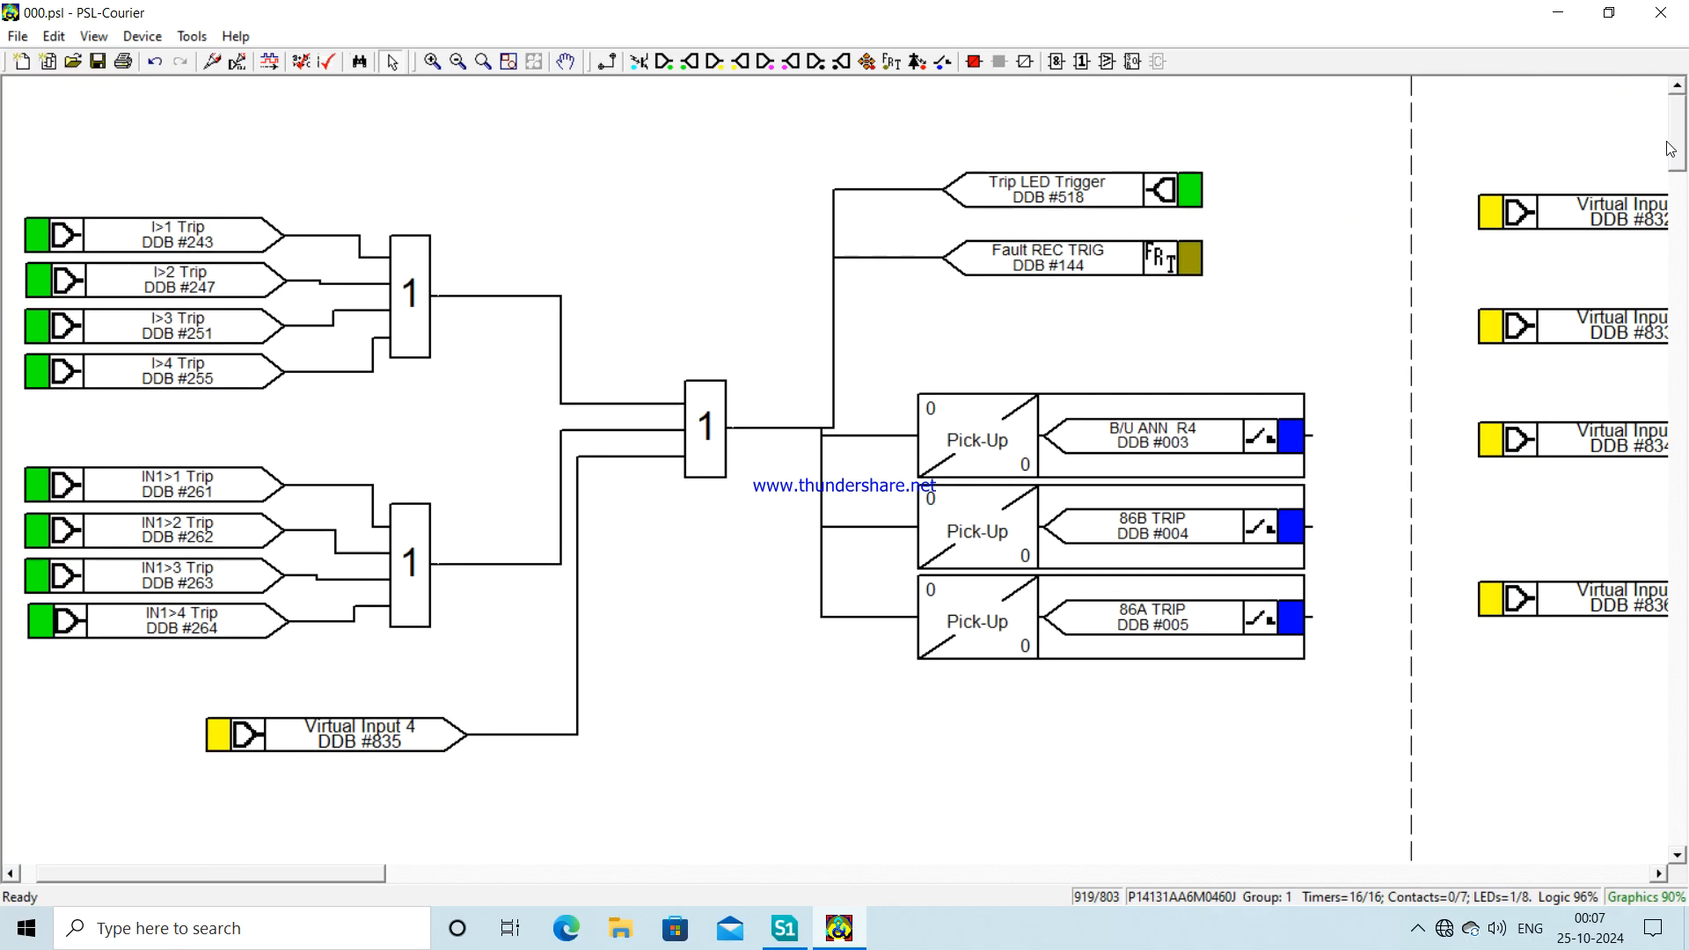
click(458, 63)
click(457, 62)
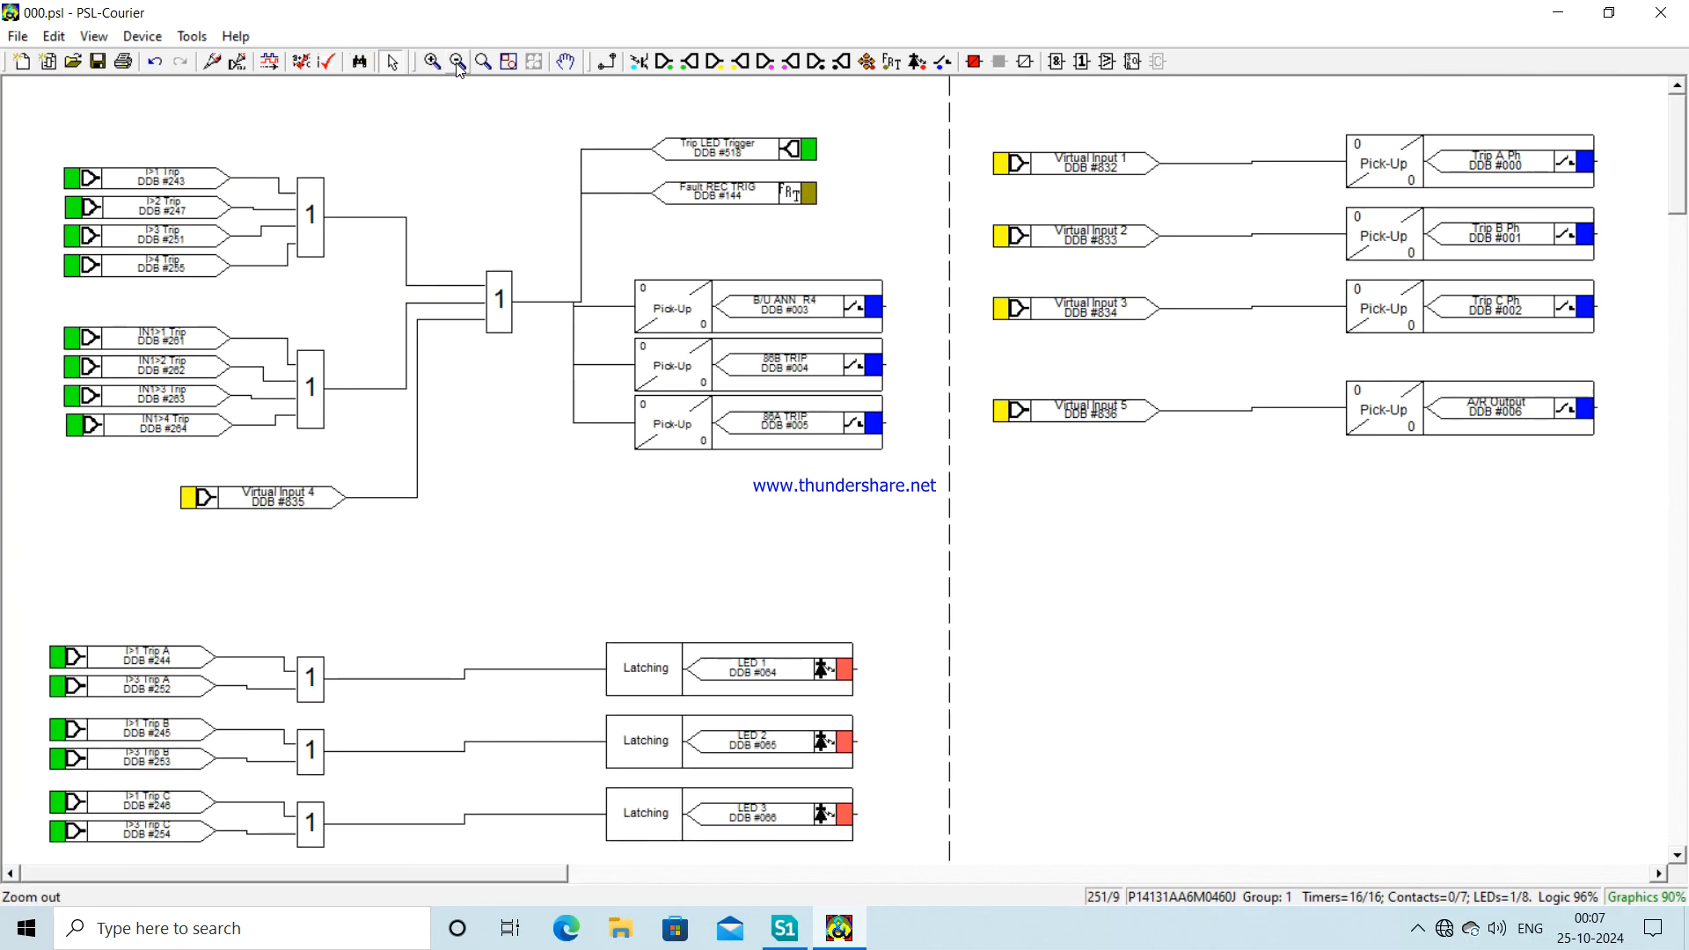
click(457, 63)
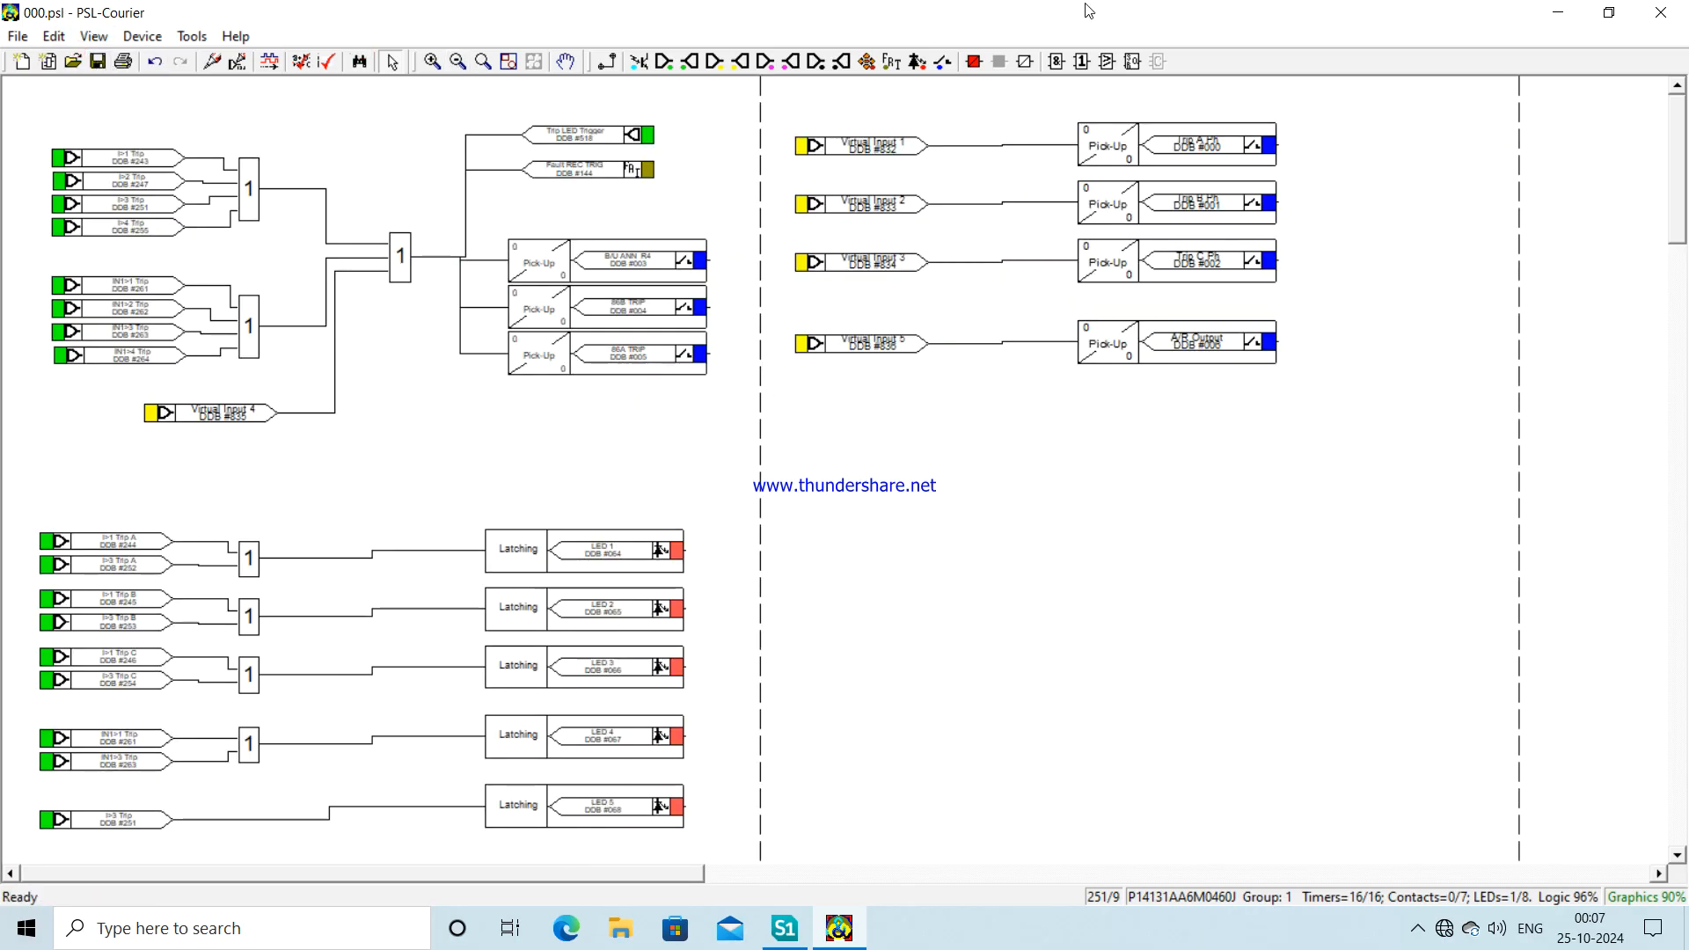
click(1661, 13)
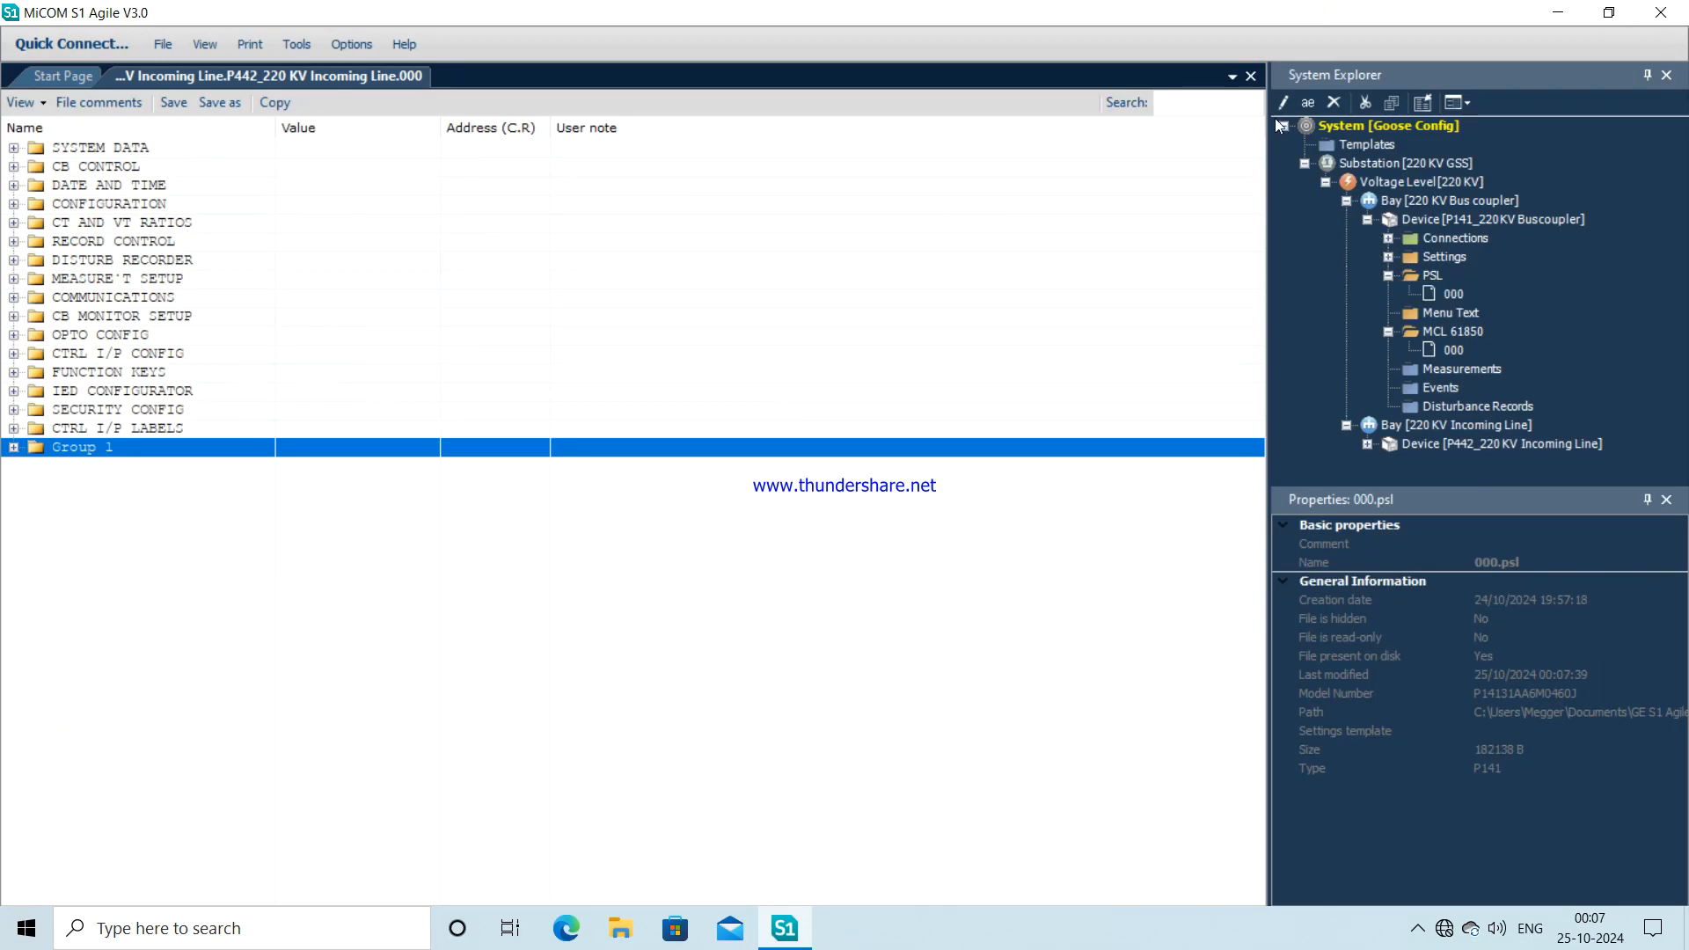
- In the P442_220 KV Incoming Line settings, set GoEna under IED CONFIGURATOR to 11111111, enabling gcb01 to gcb08, and save the file
click(1345, 201)
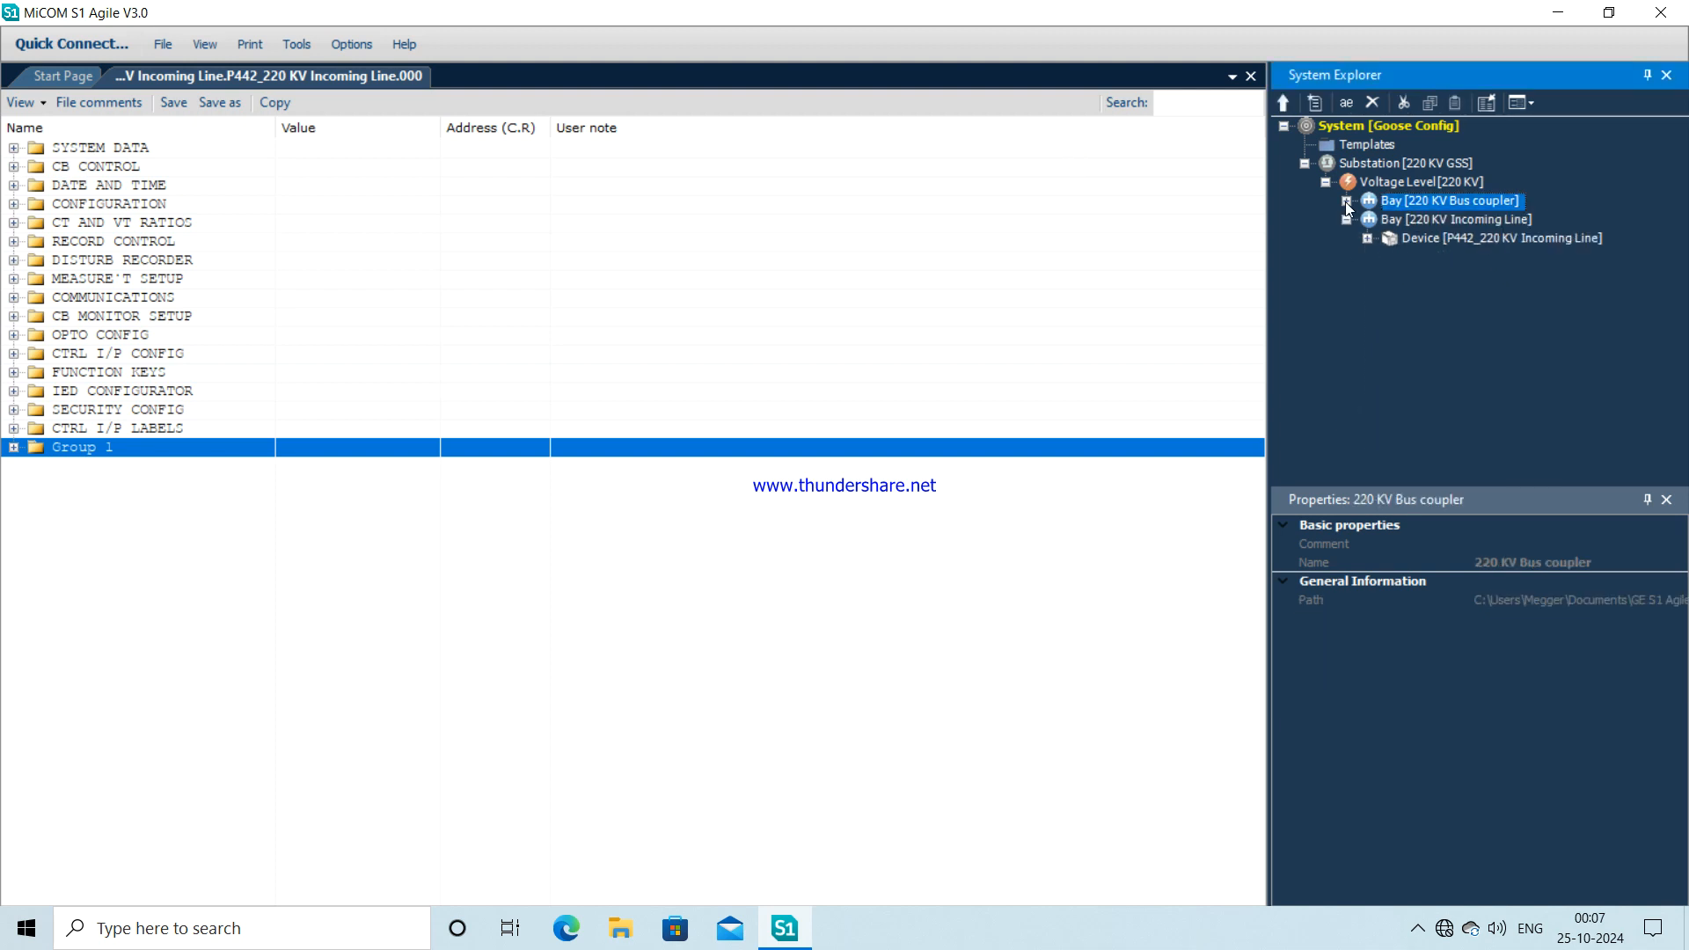
click(1423, 239)
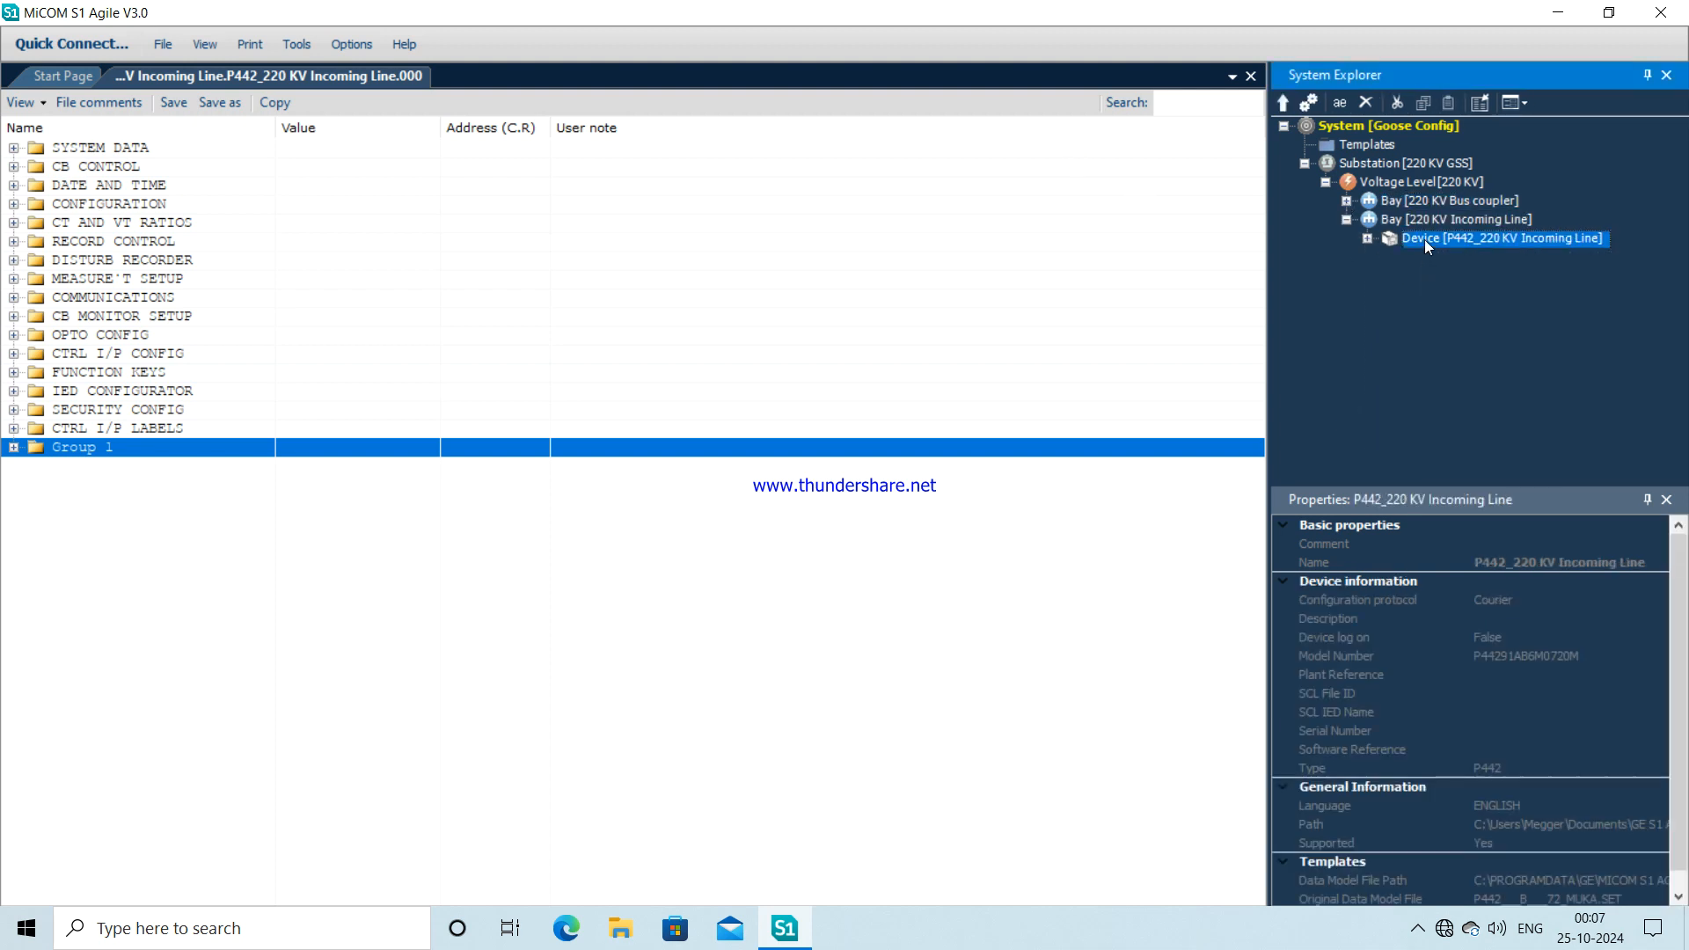
click(1369, 238)
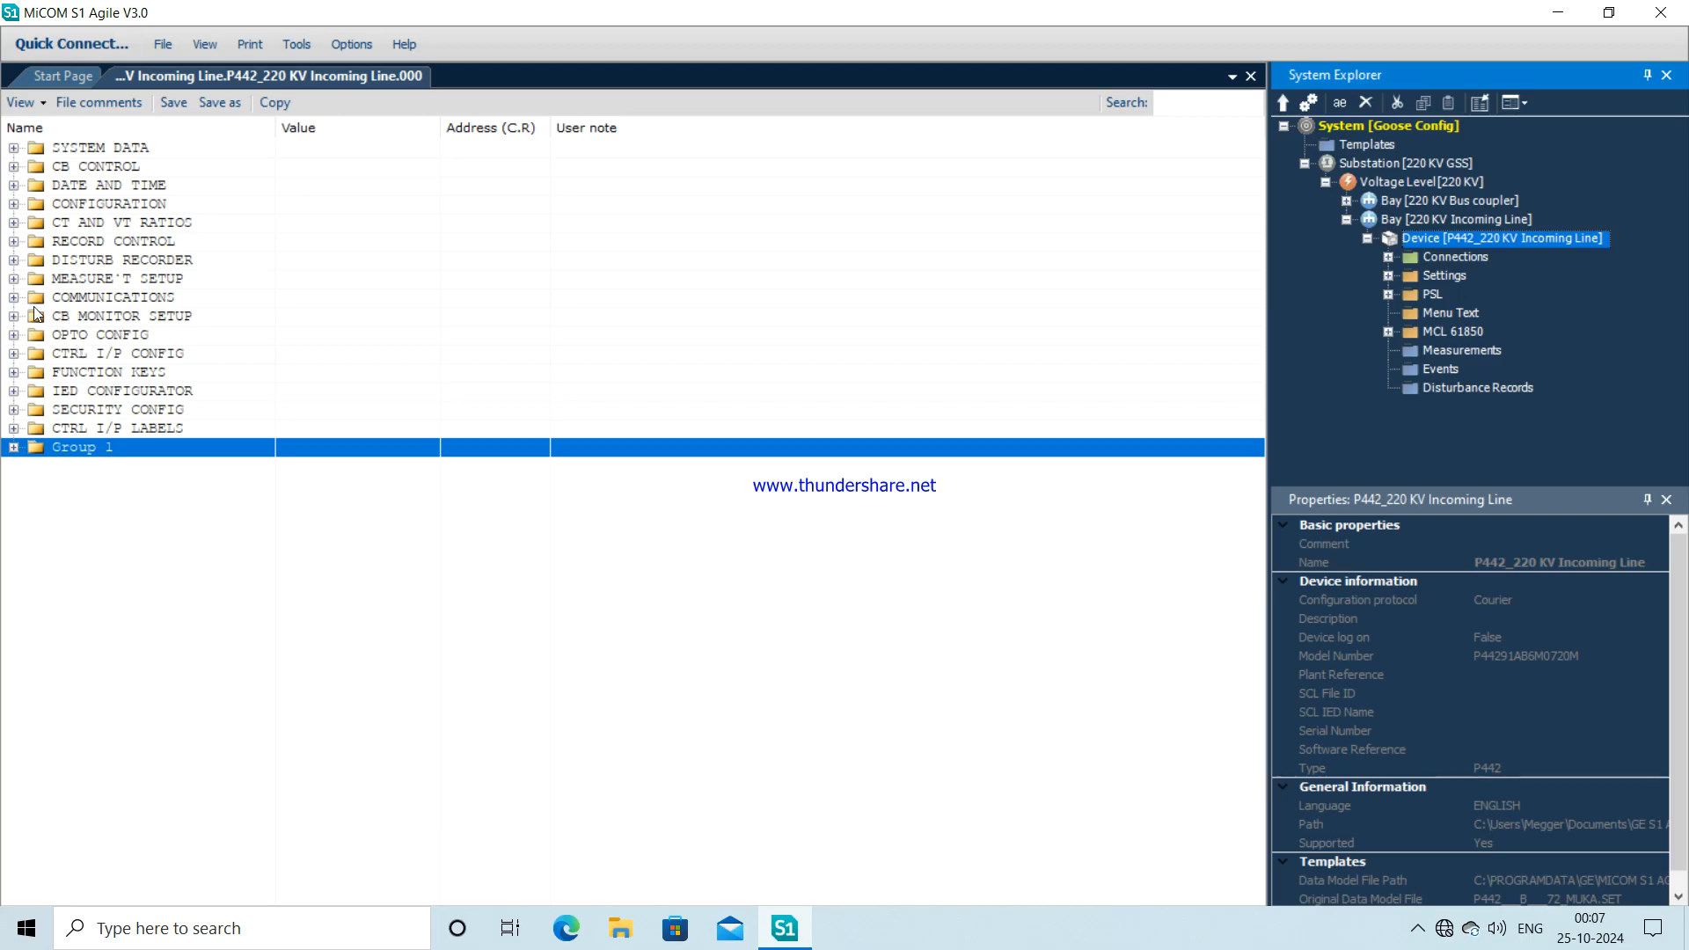
click(14, 391)
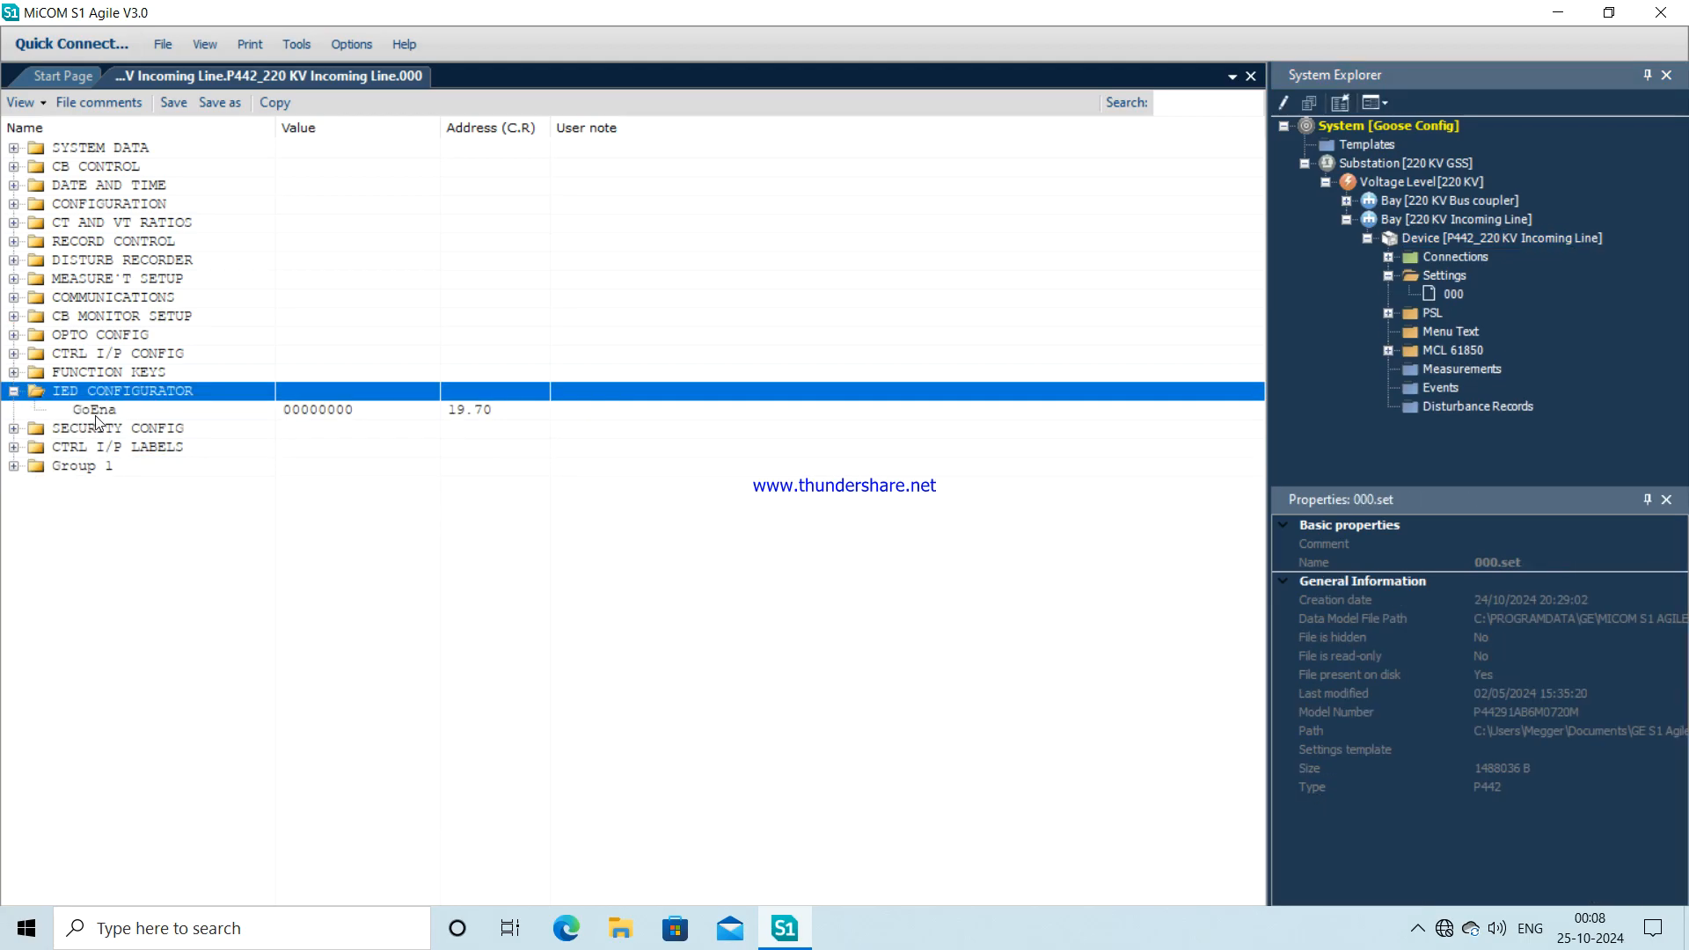
double_click(341, 418)
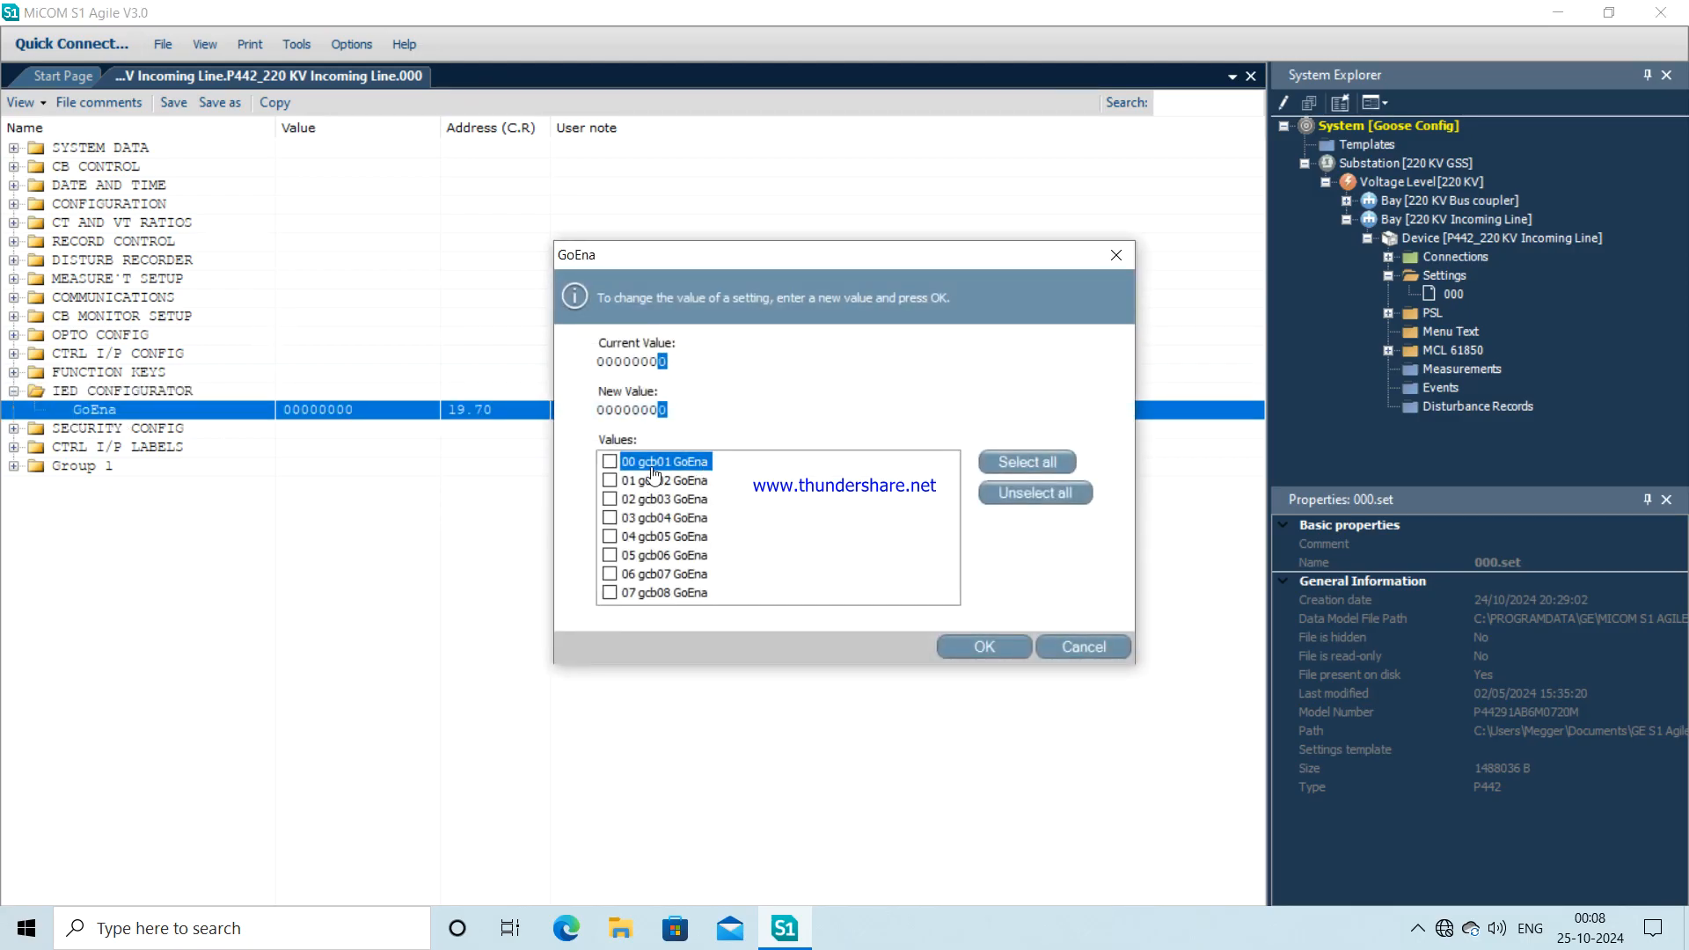
click(1012, 456)
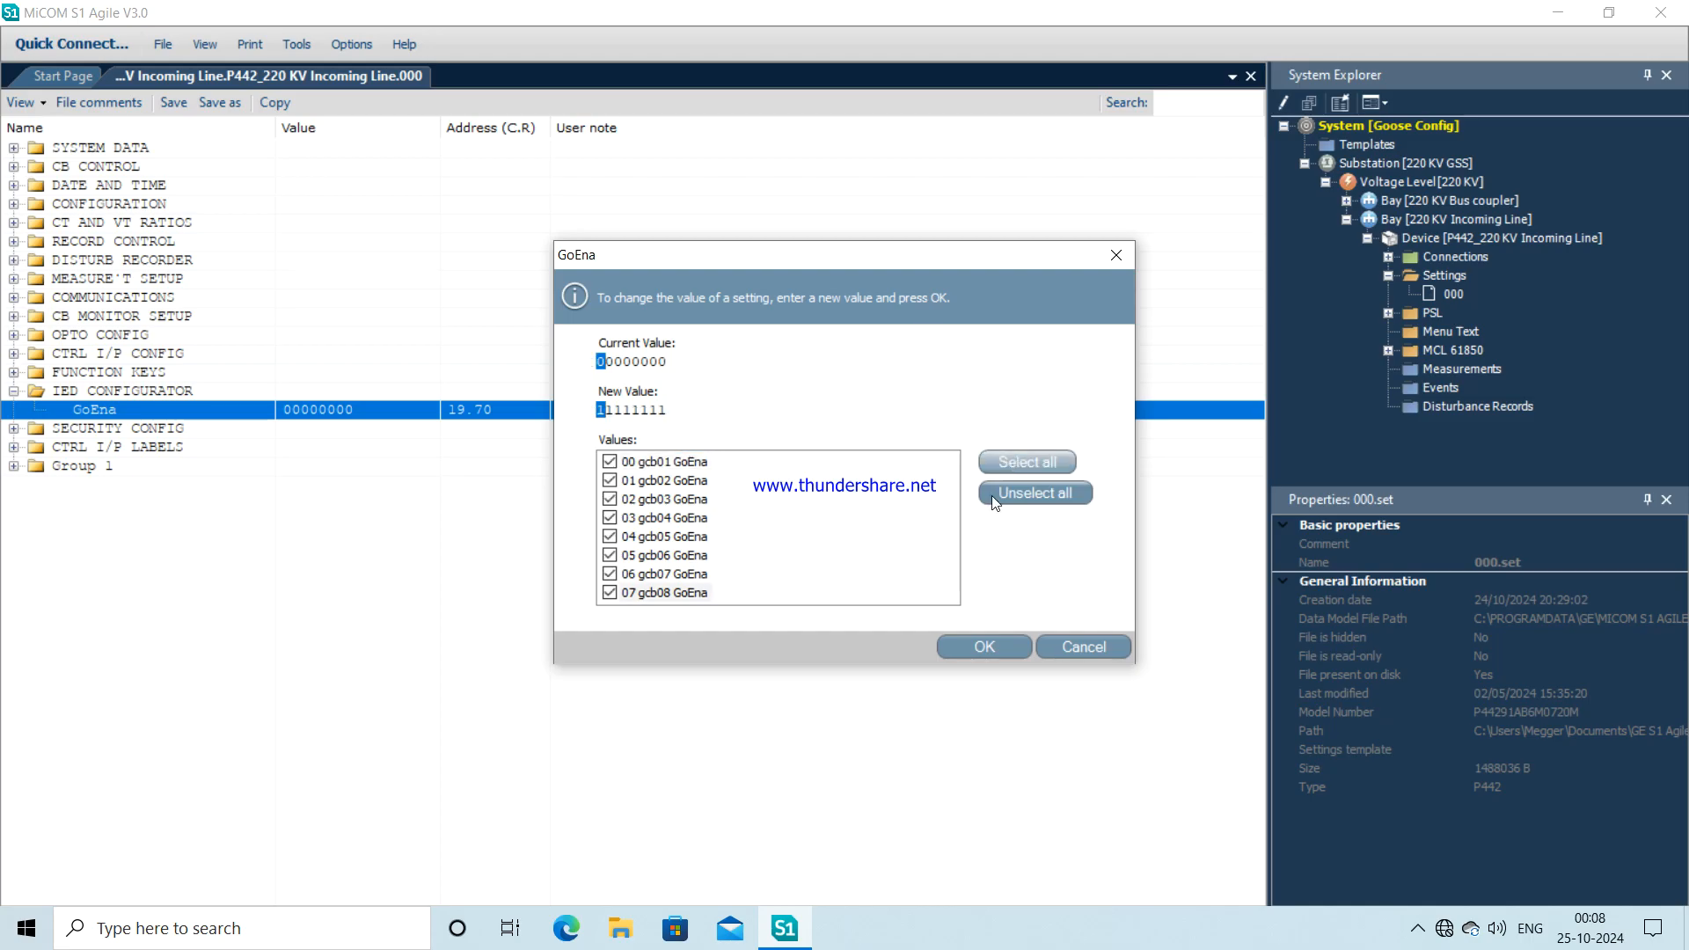
click(995, 646)
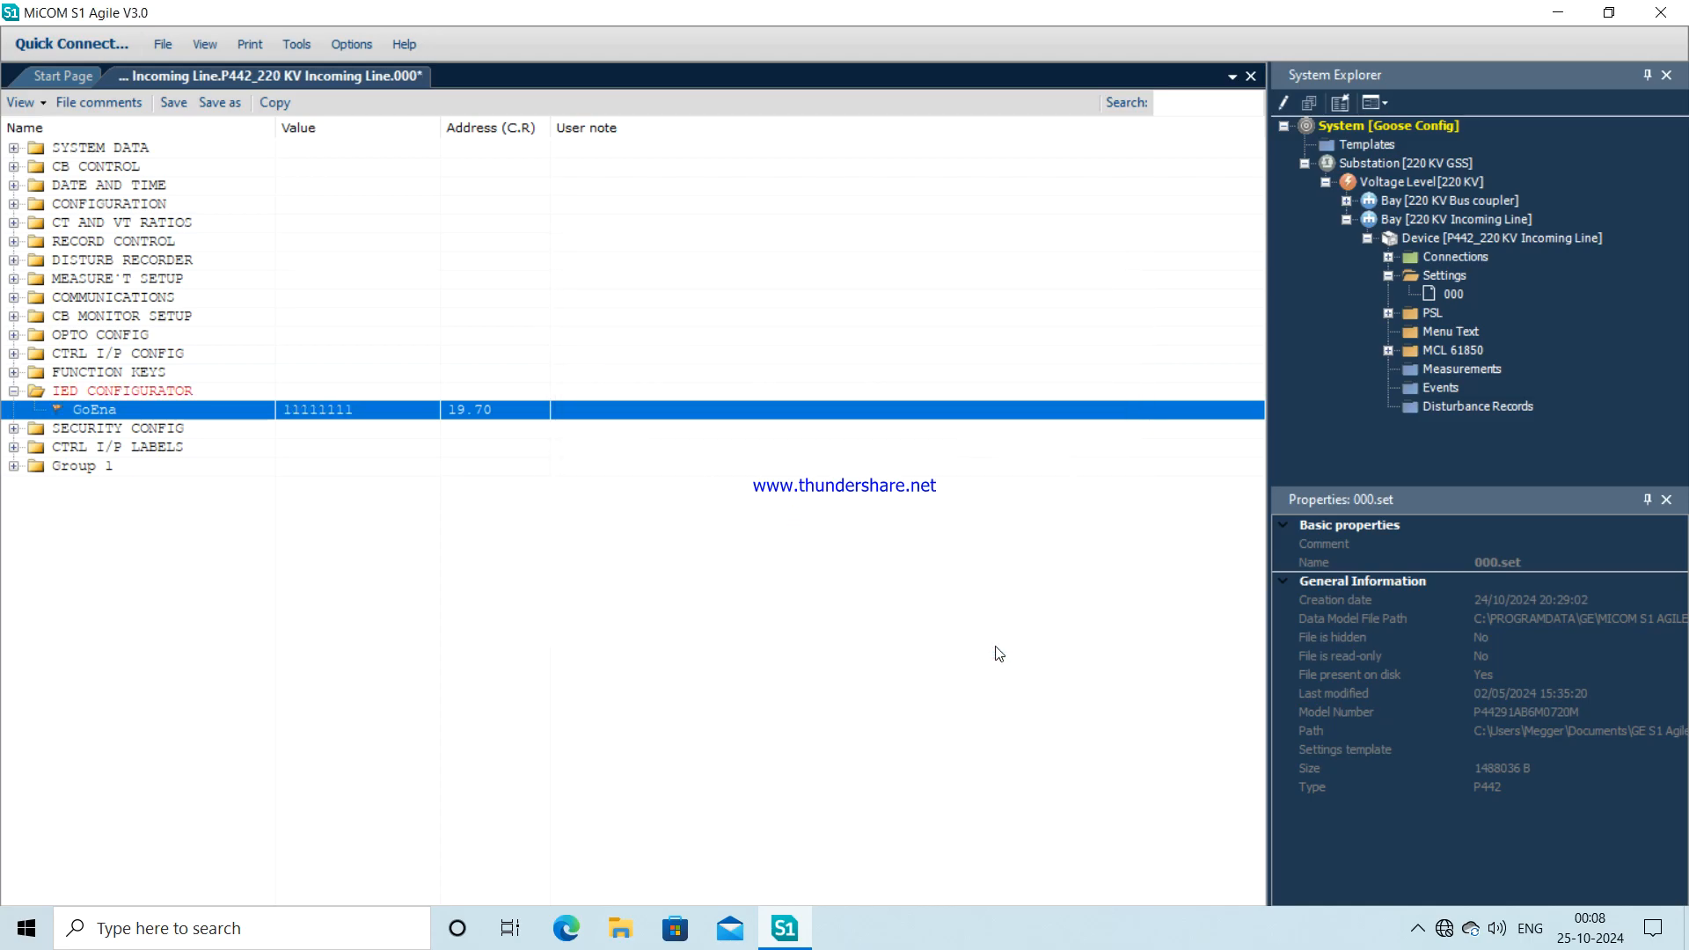
click(13, 390)
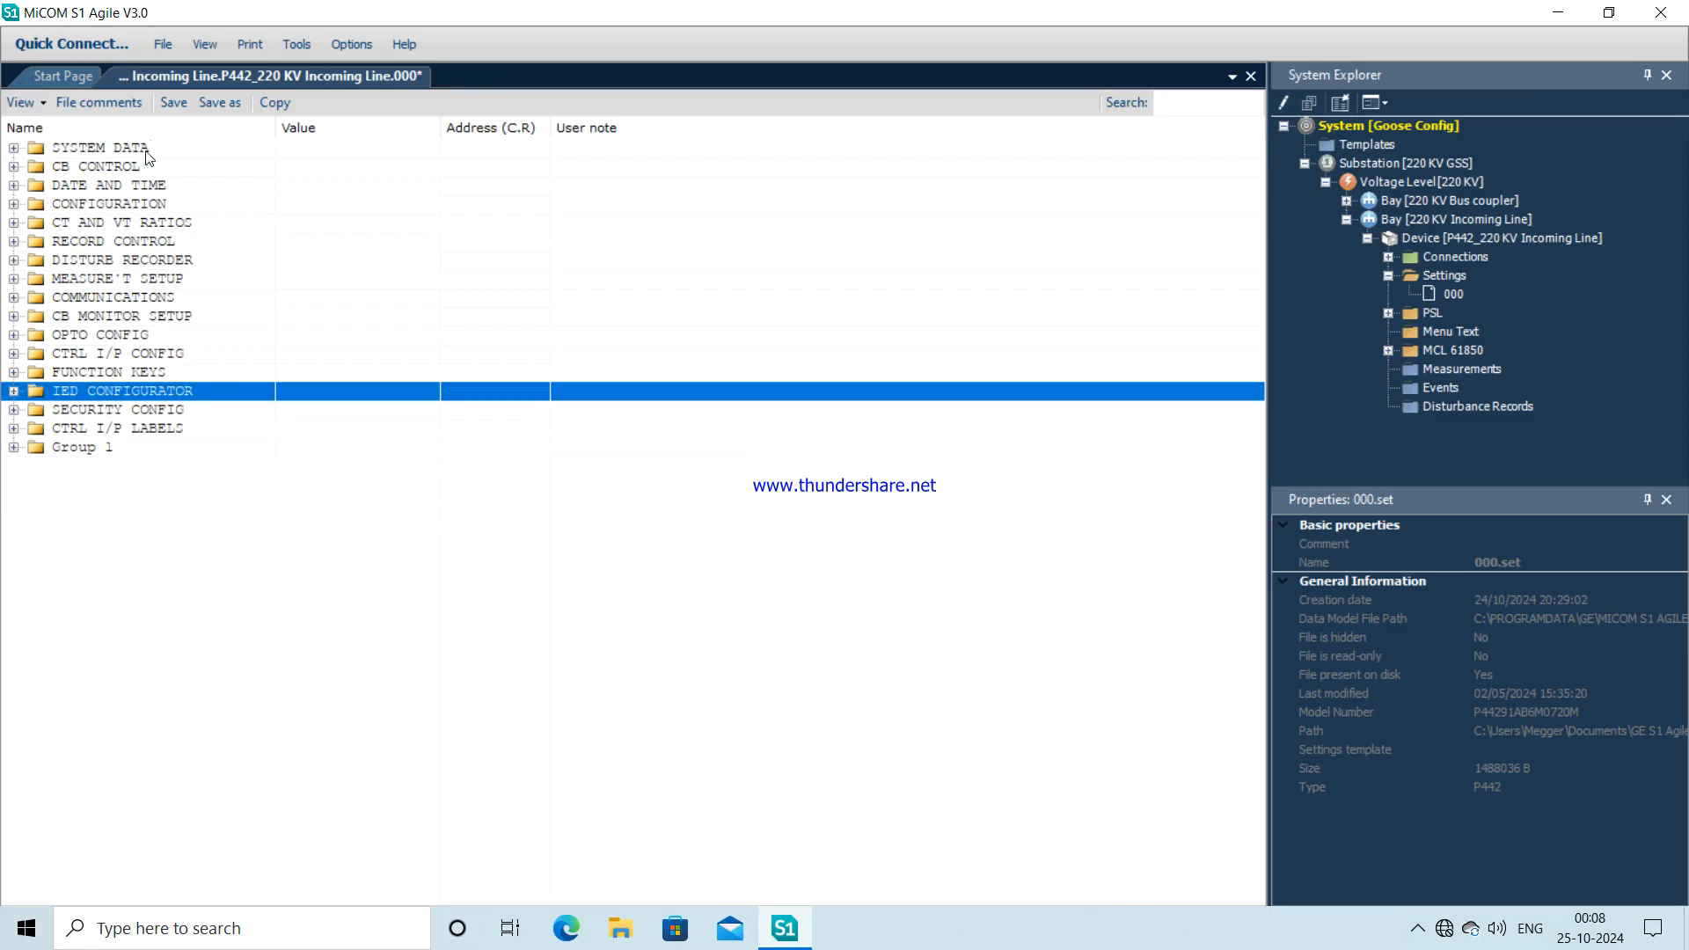
click(169, 103)
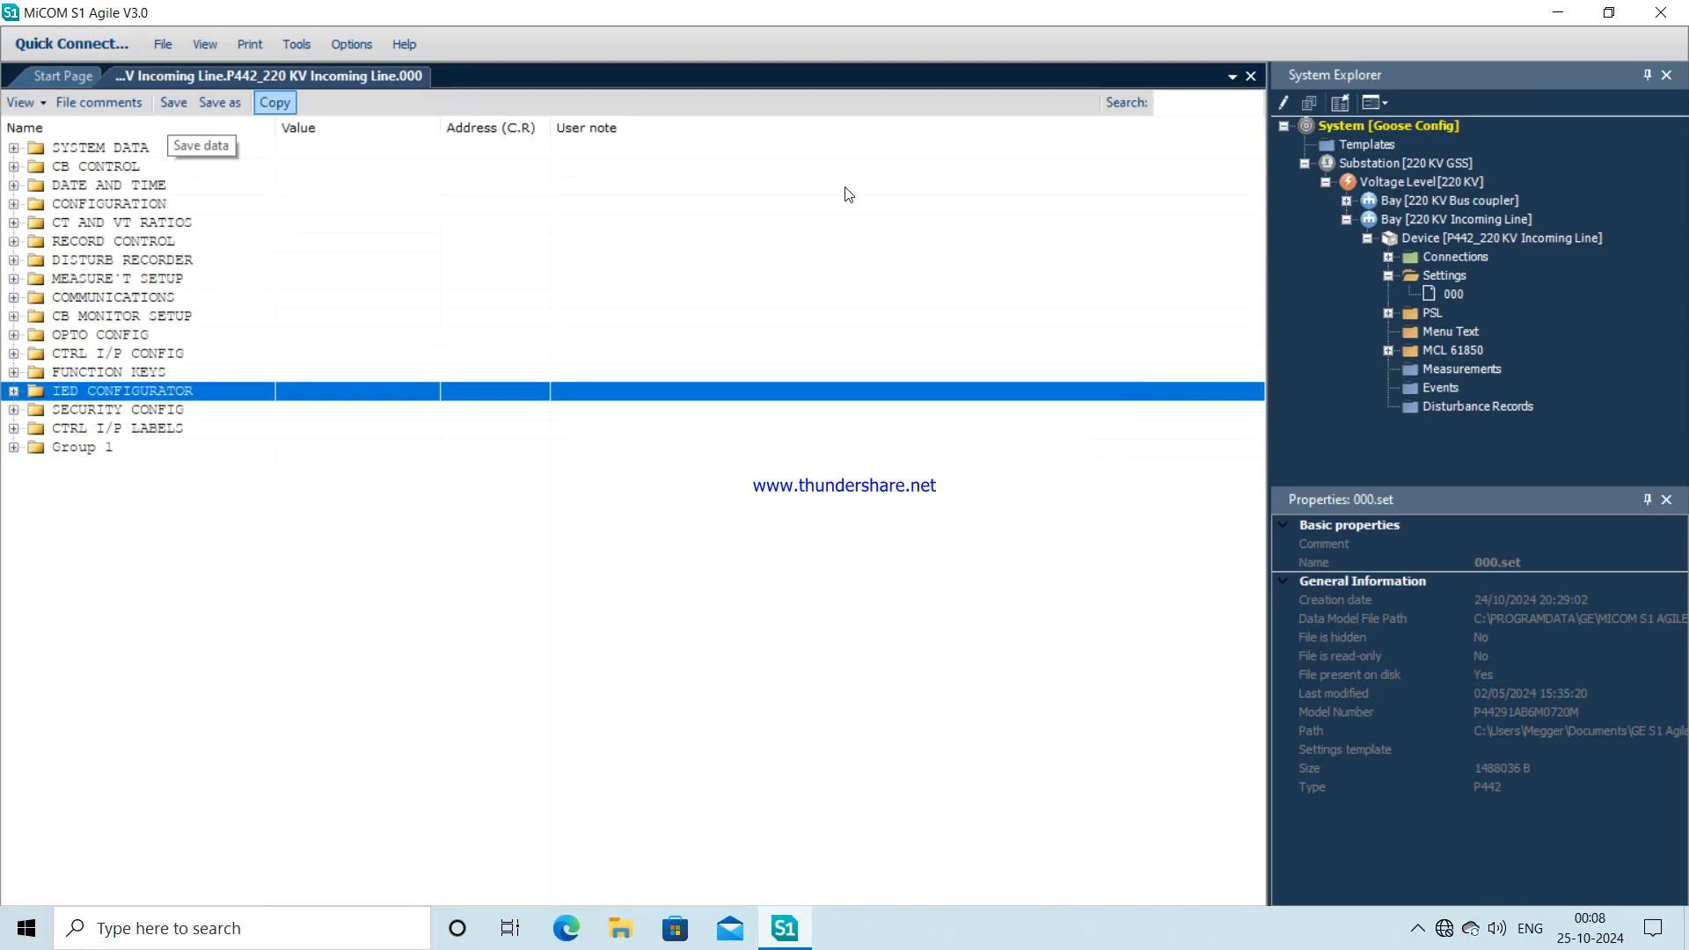
- Close the P442 settings file and open settings file 000 of the P141_220KV Buscoupler device
click(1366, 238)
click(1346, 201)
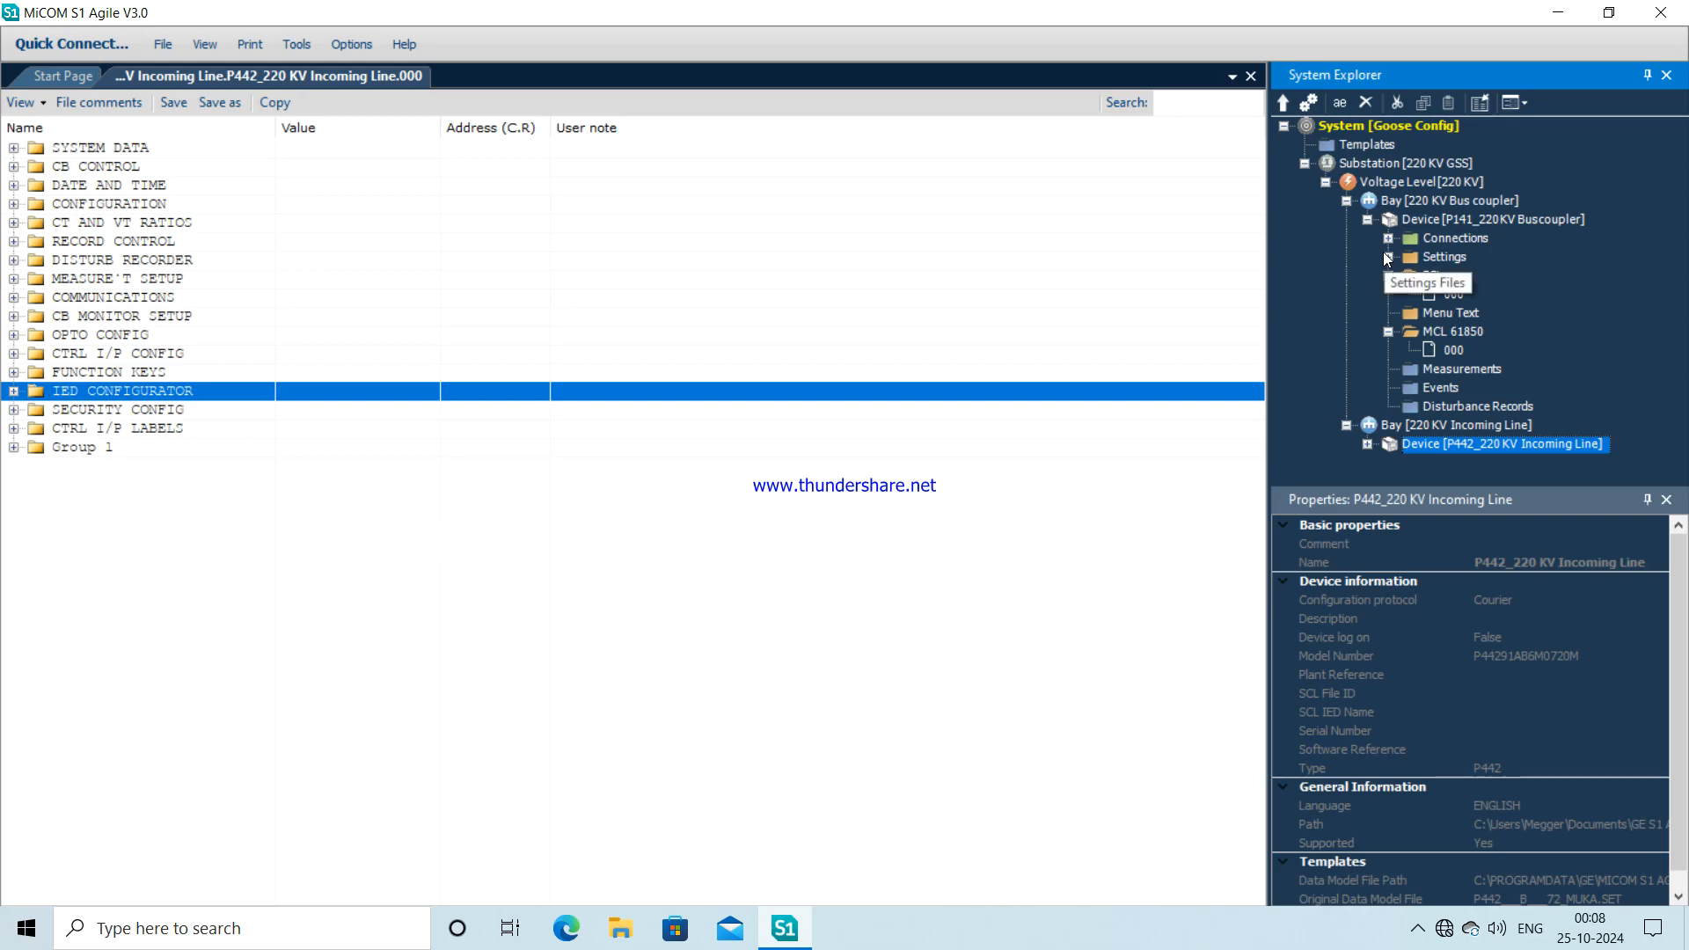
click(1251, 78)
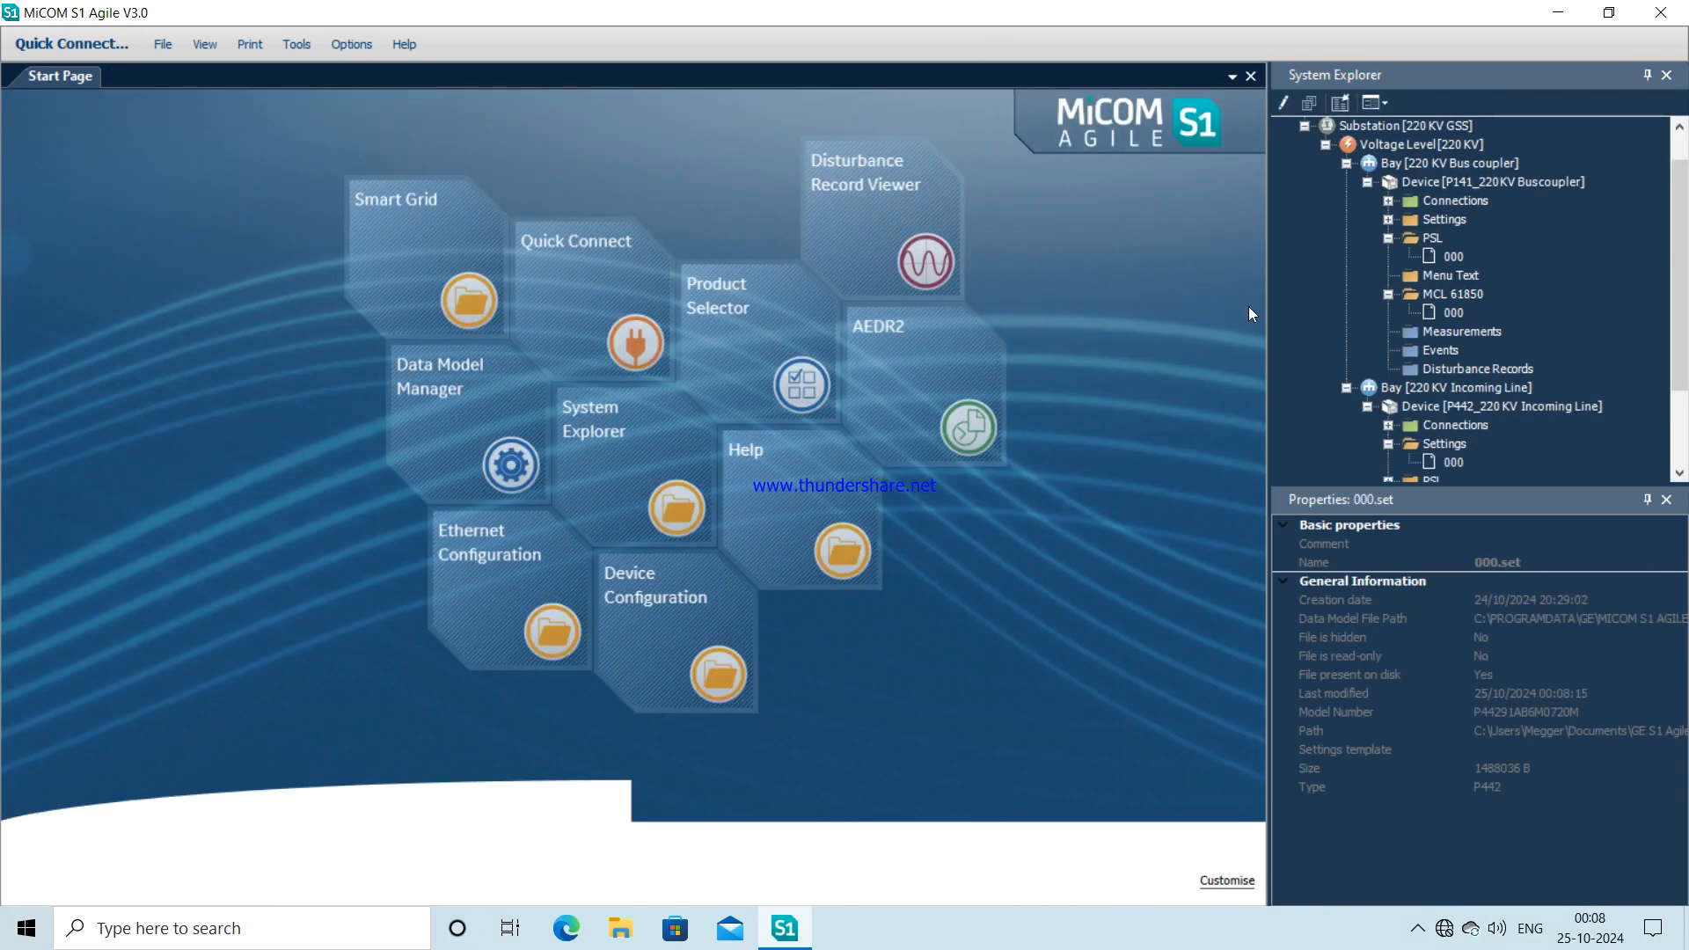
click(1388, 219)
click(1437, 239)
double_click(1438, 241)
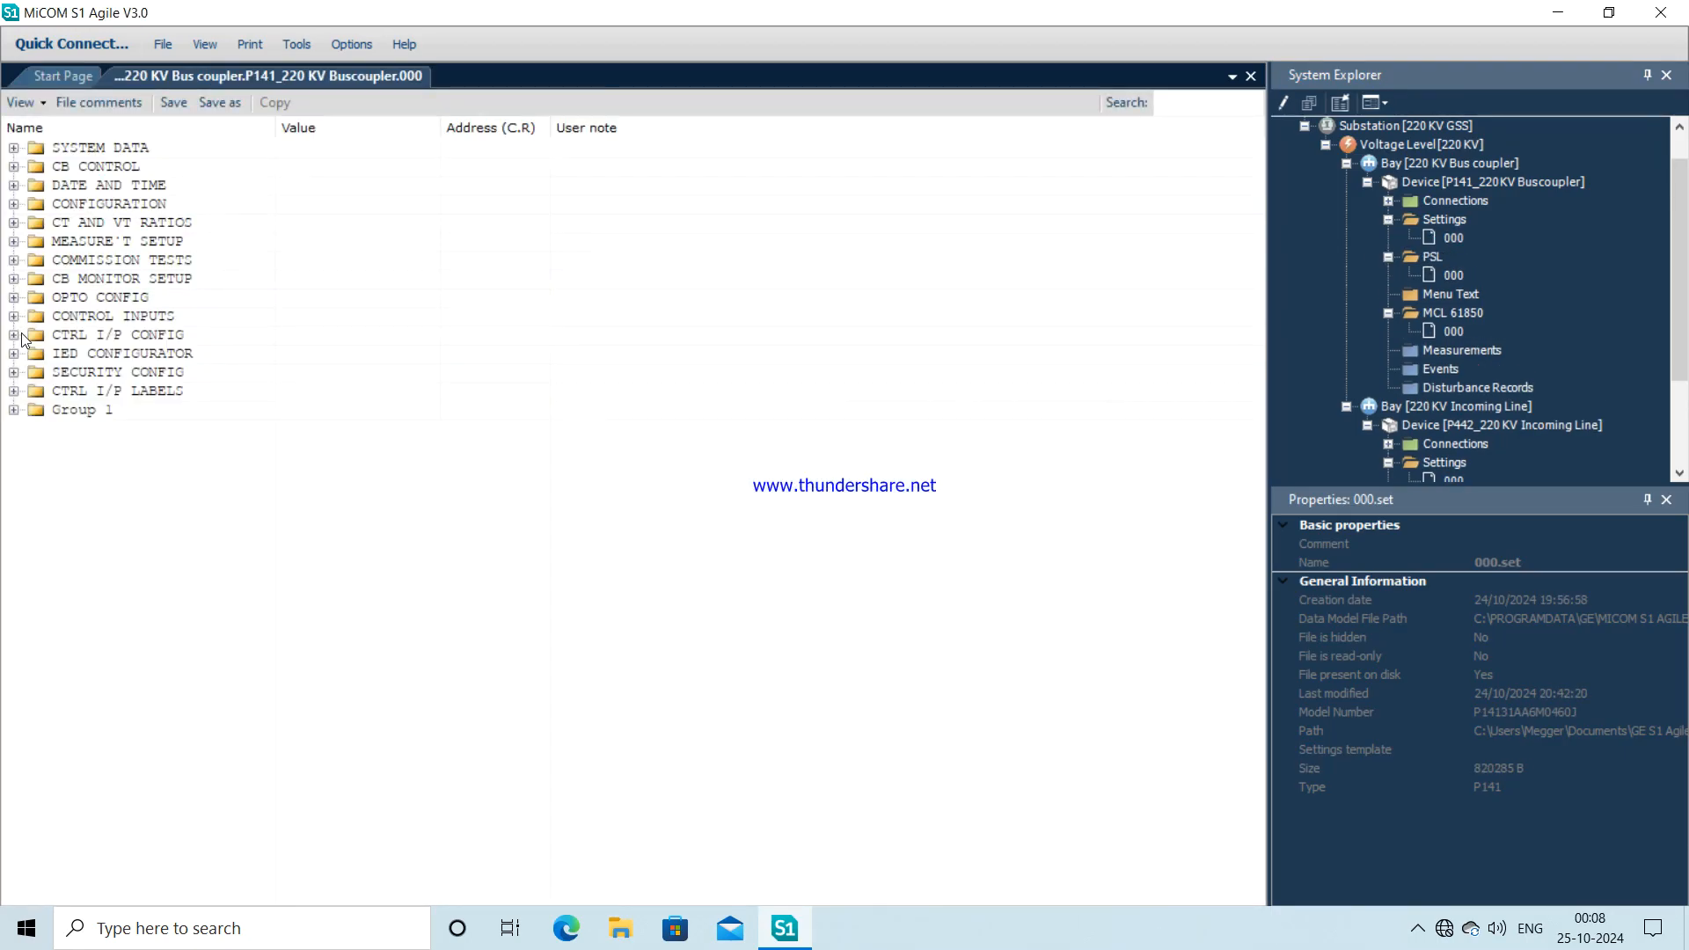
- Set the P141's GoEna under IED CONFIGURATOR to 11111111, enabling all eight GOOSE control blocks, and save the settings
click(14, 354)
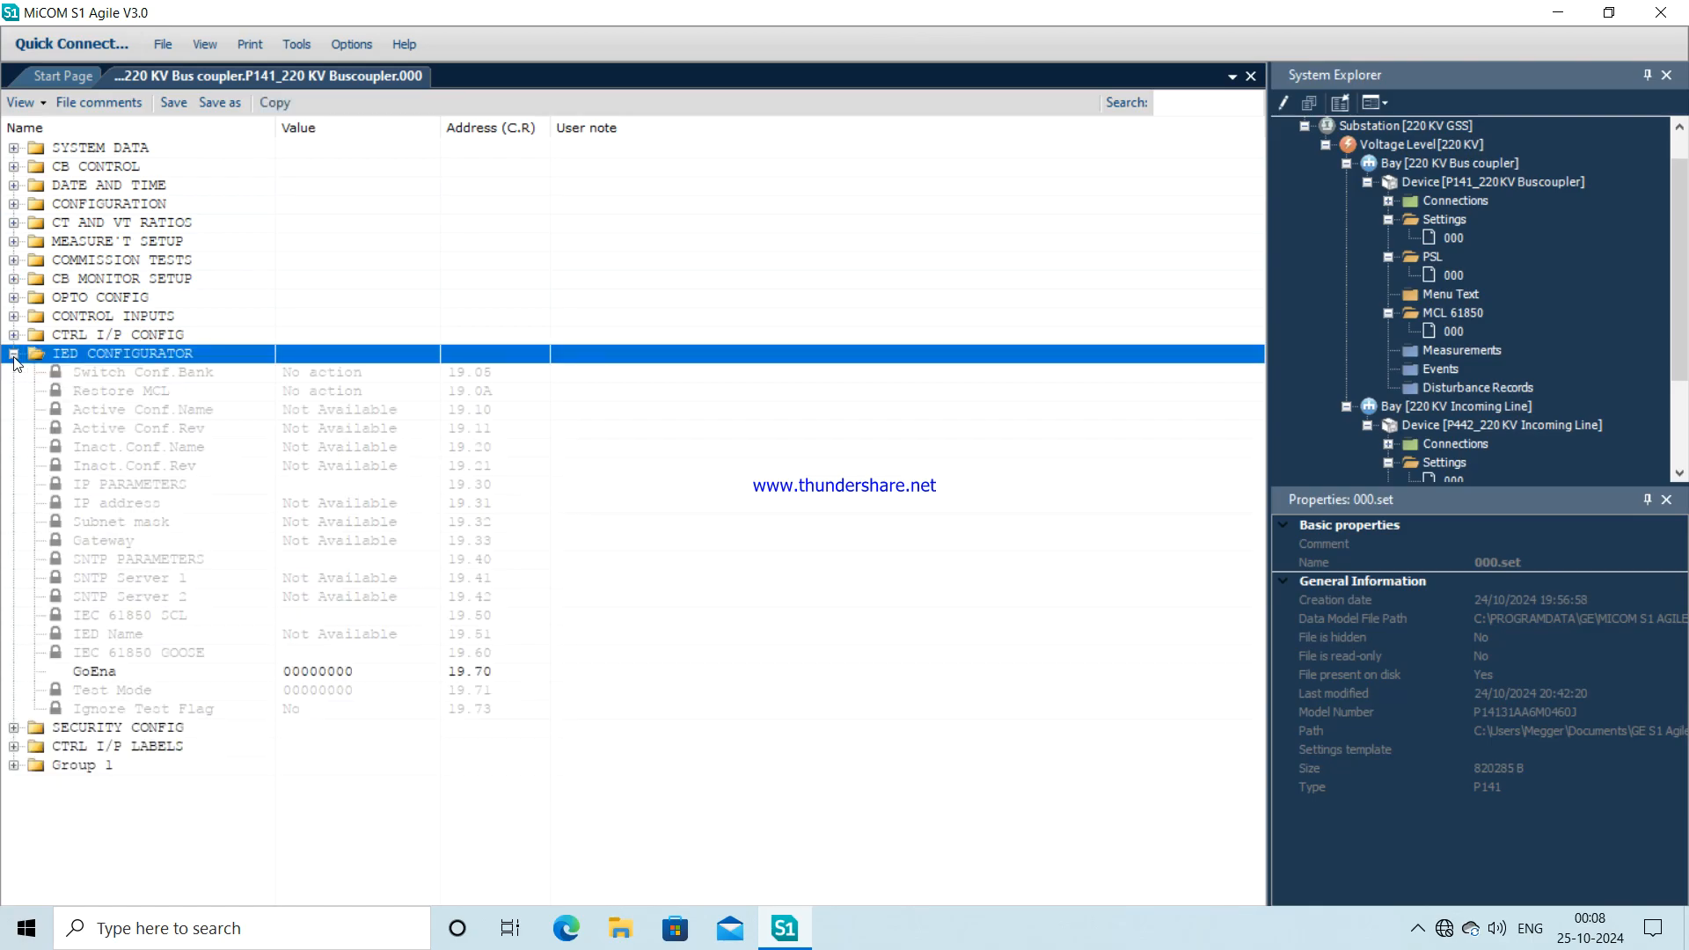
double_click(104, 677)
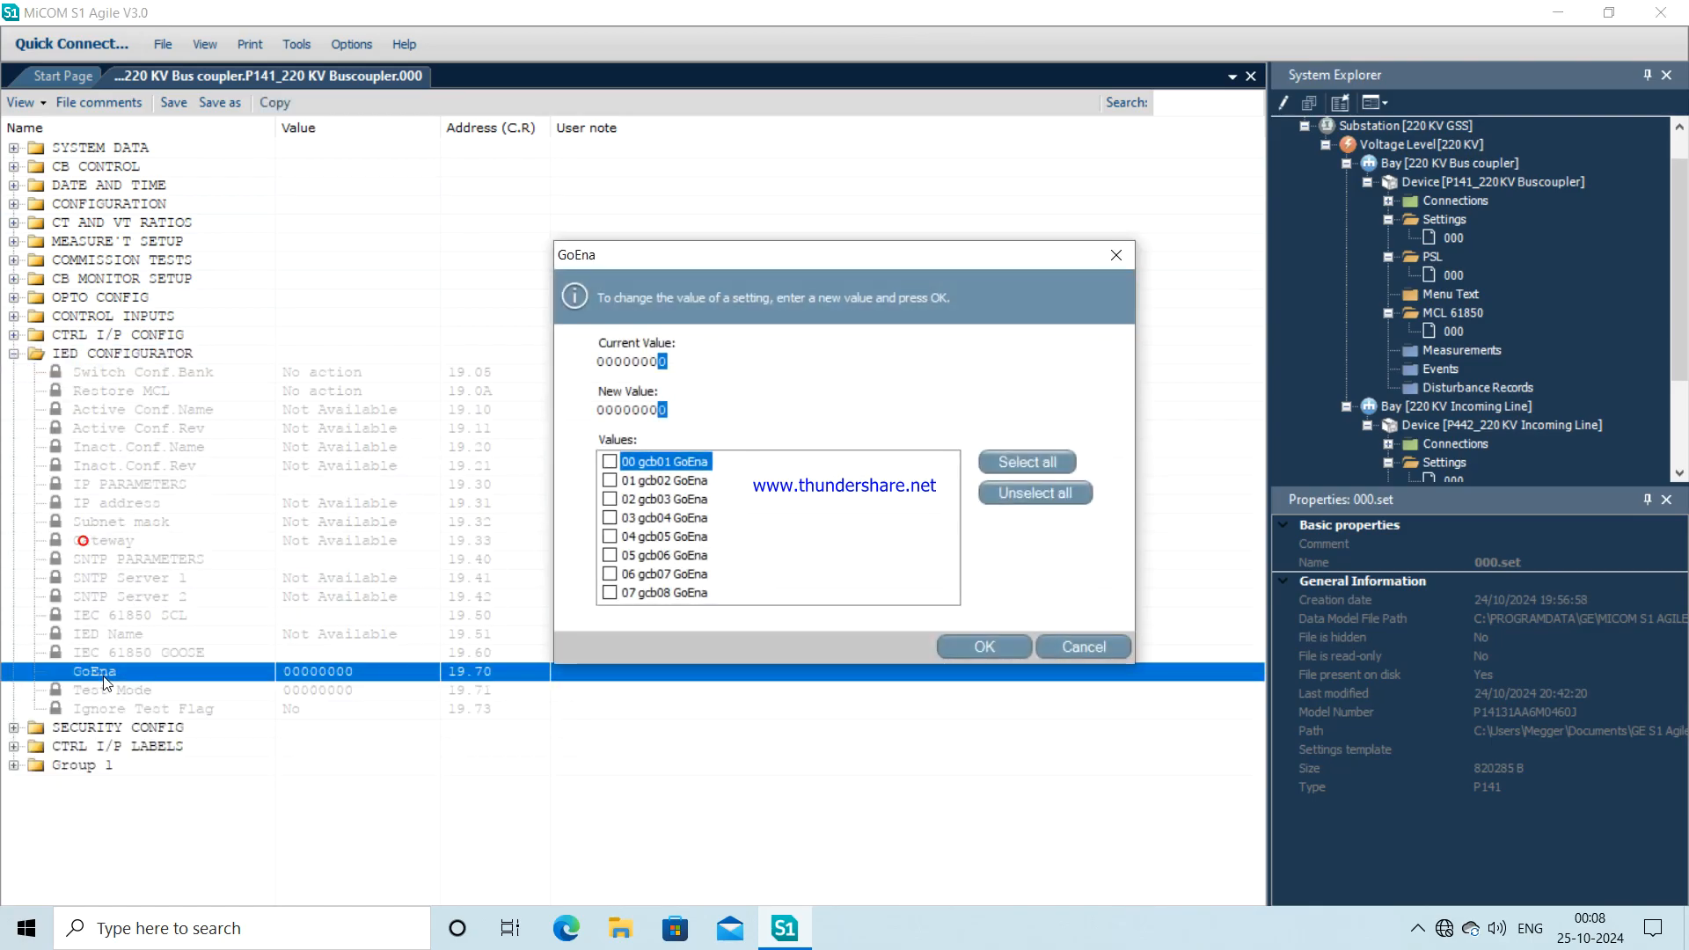
click(1029, 463)
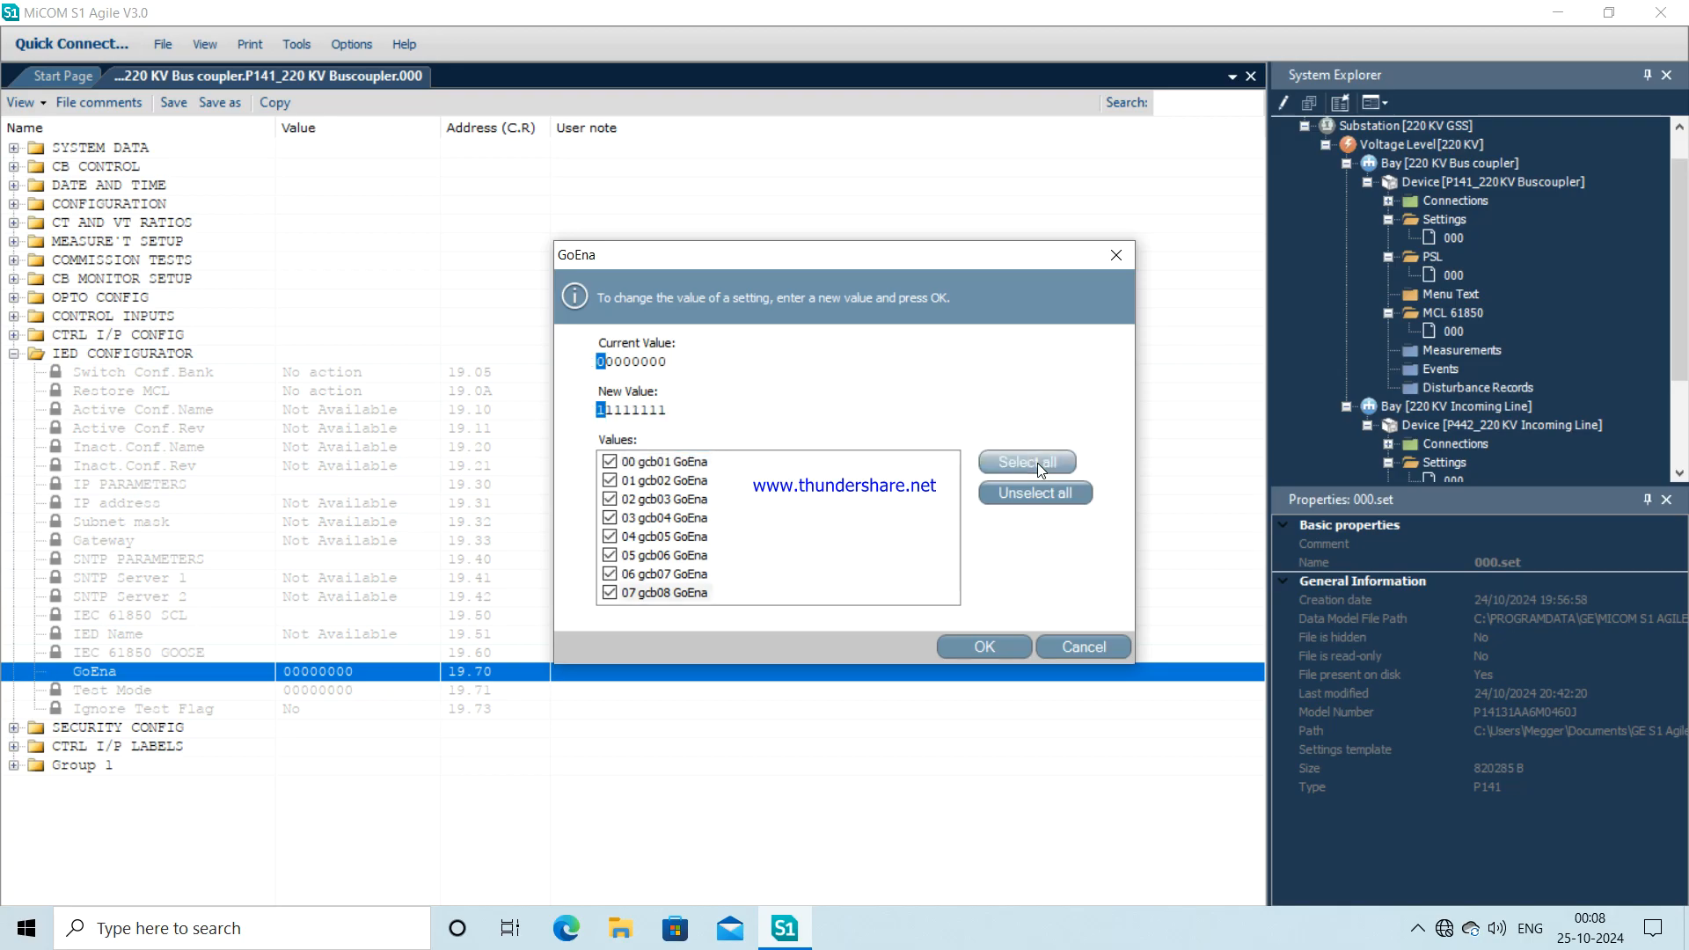
click(985, 652)
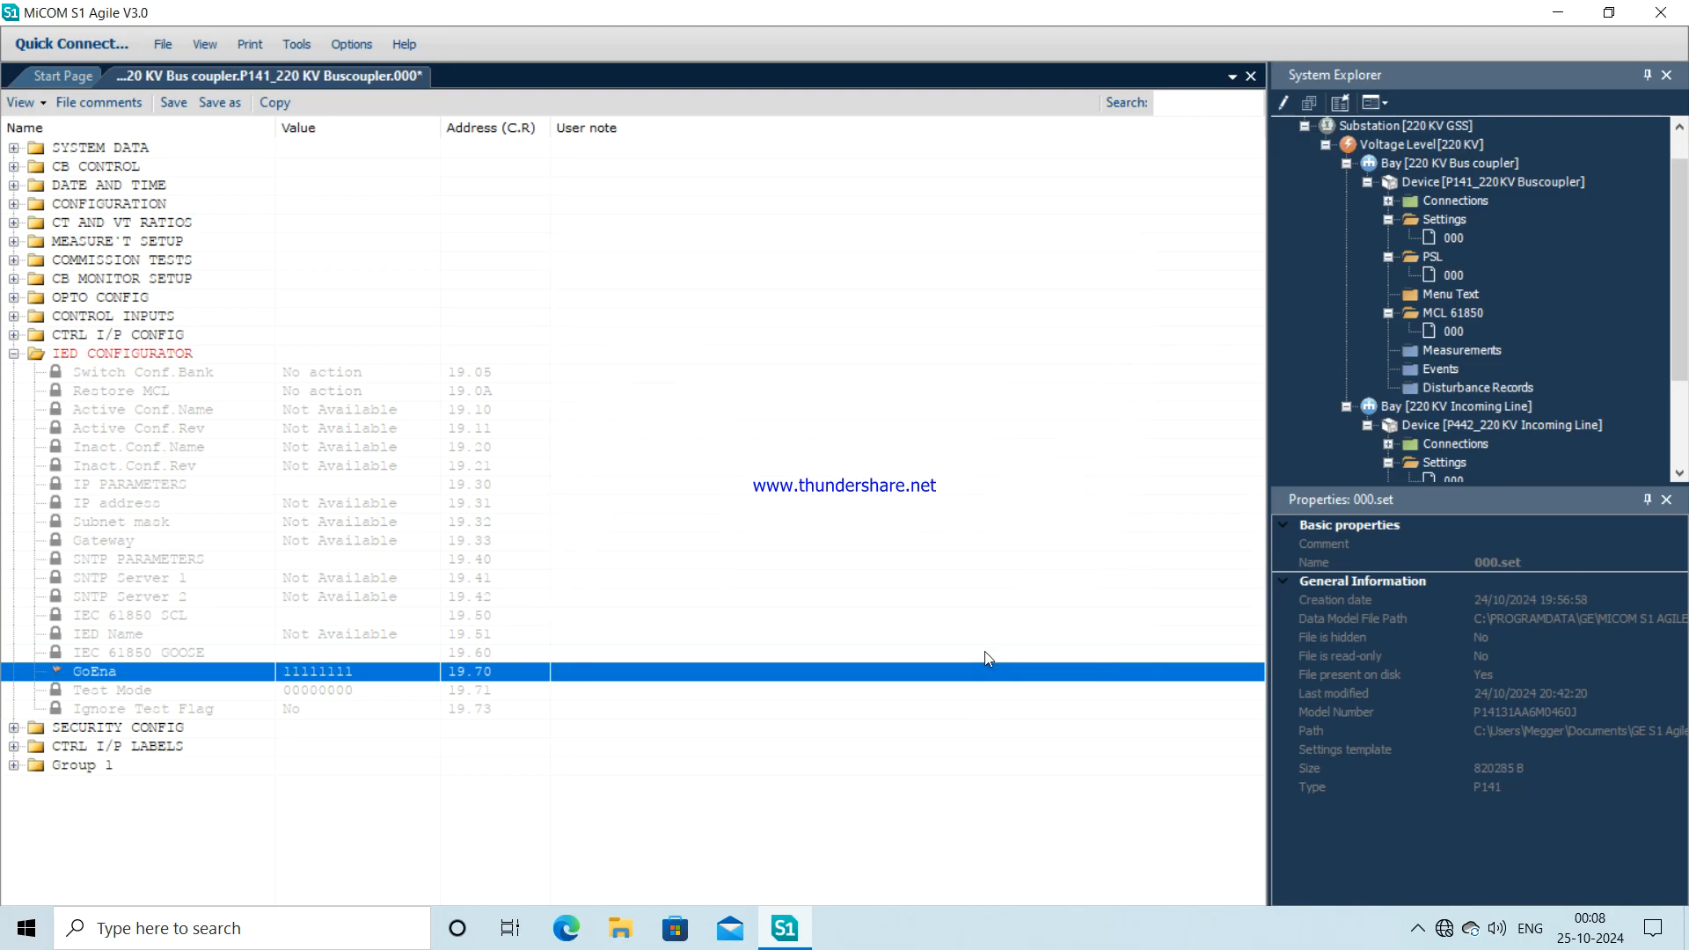
click(175, 105)
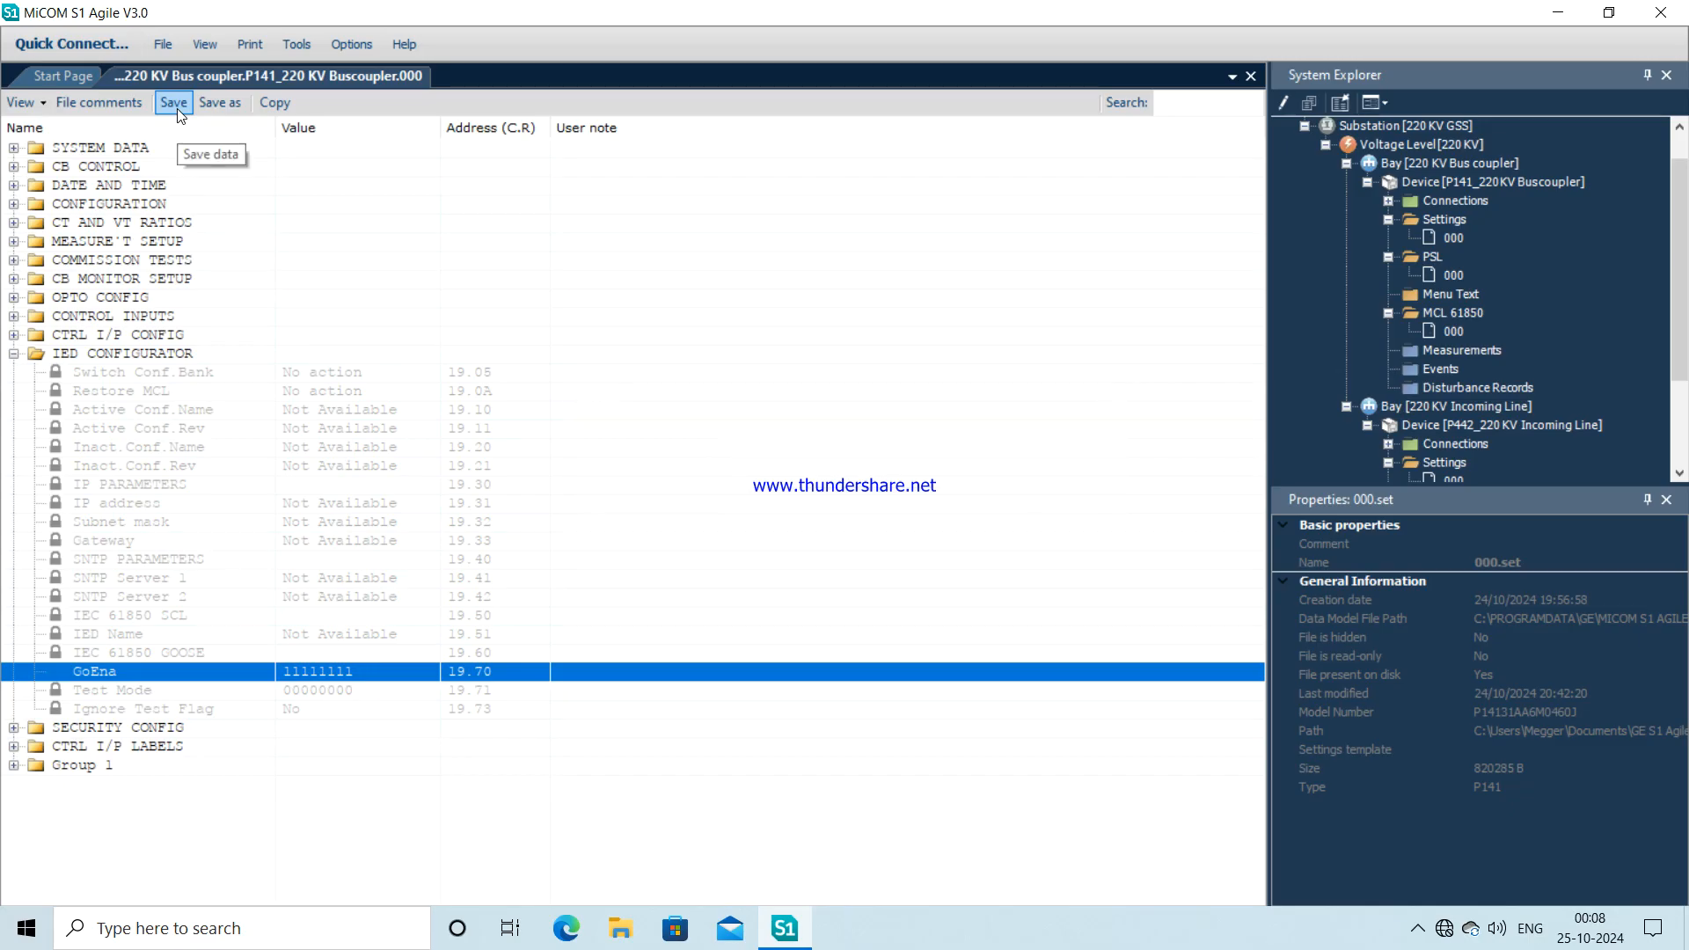
- Collapse the IED CONFIGURATOR group and both device trees, and try to send the P141_220 KV Buscoupler files to the relay
click(14, 353)
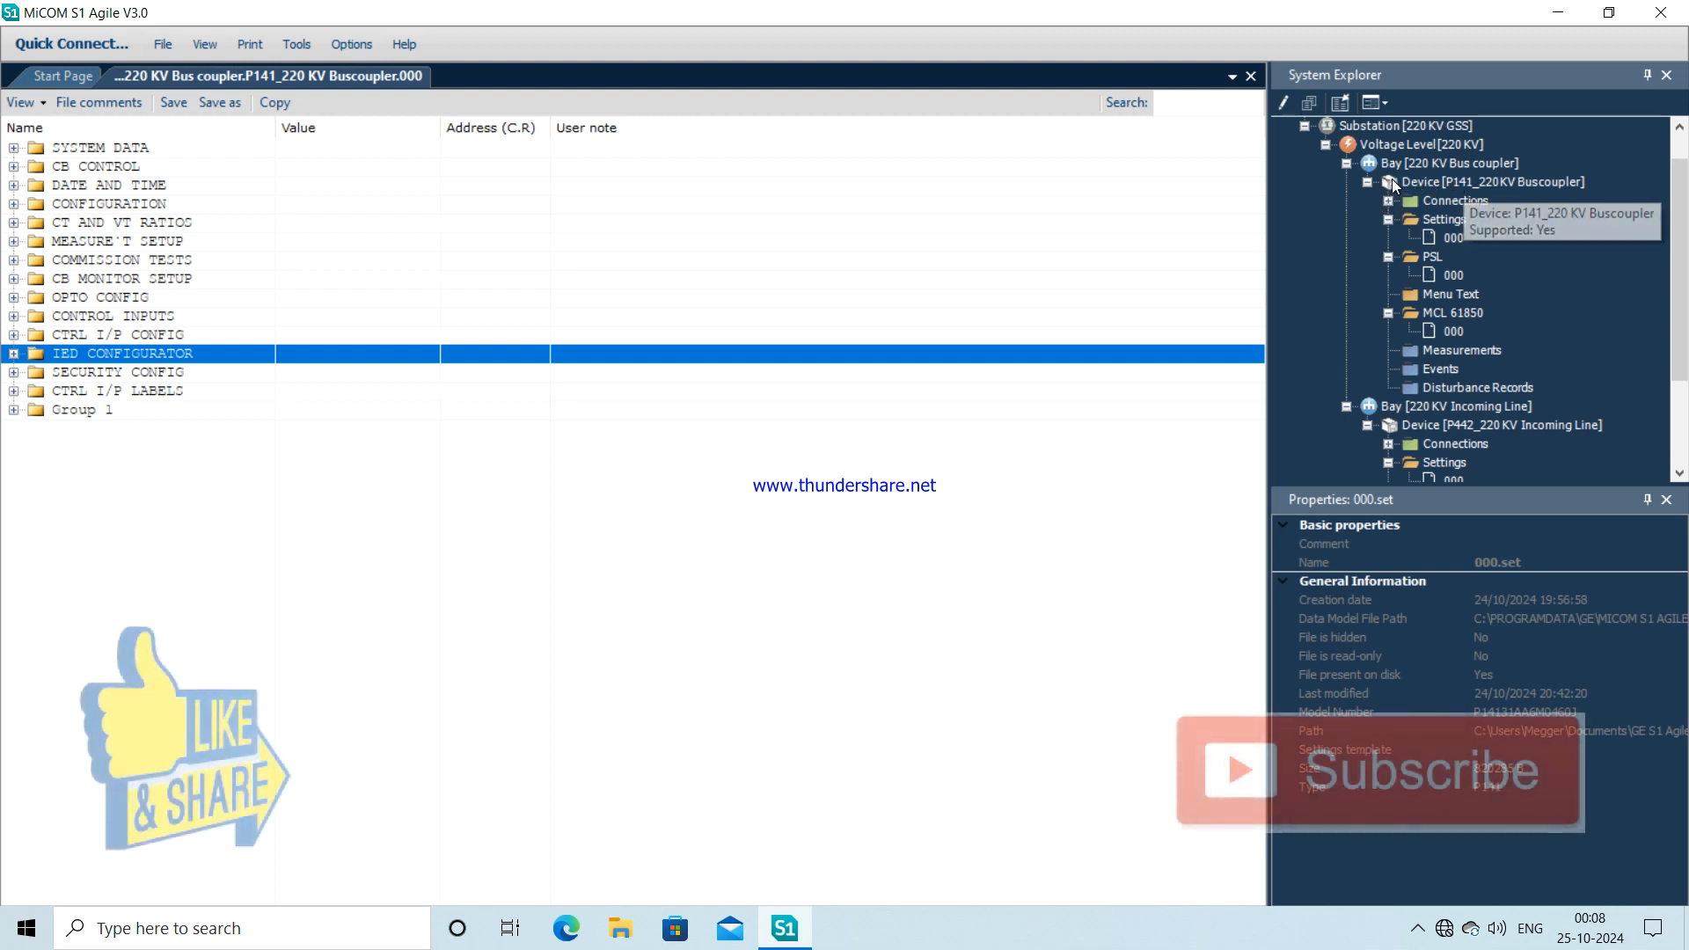
click(1368, 182)
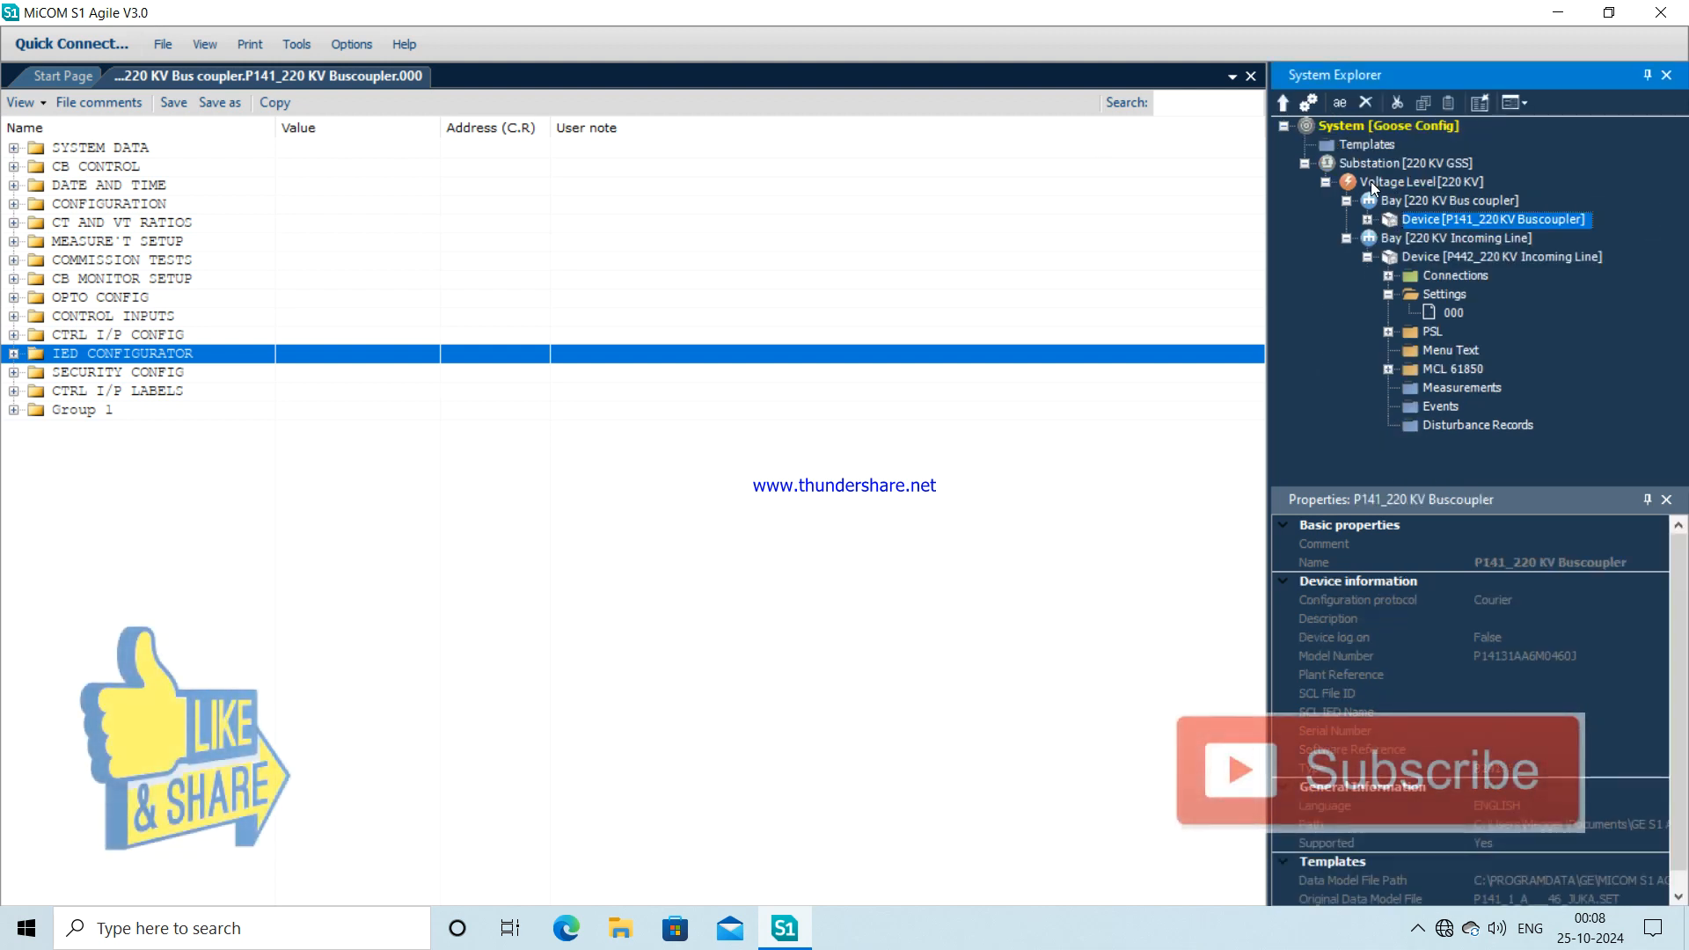
click(1368, 257)
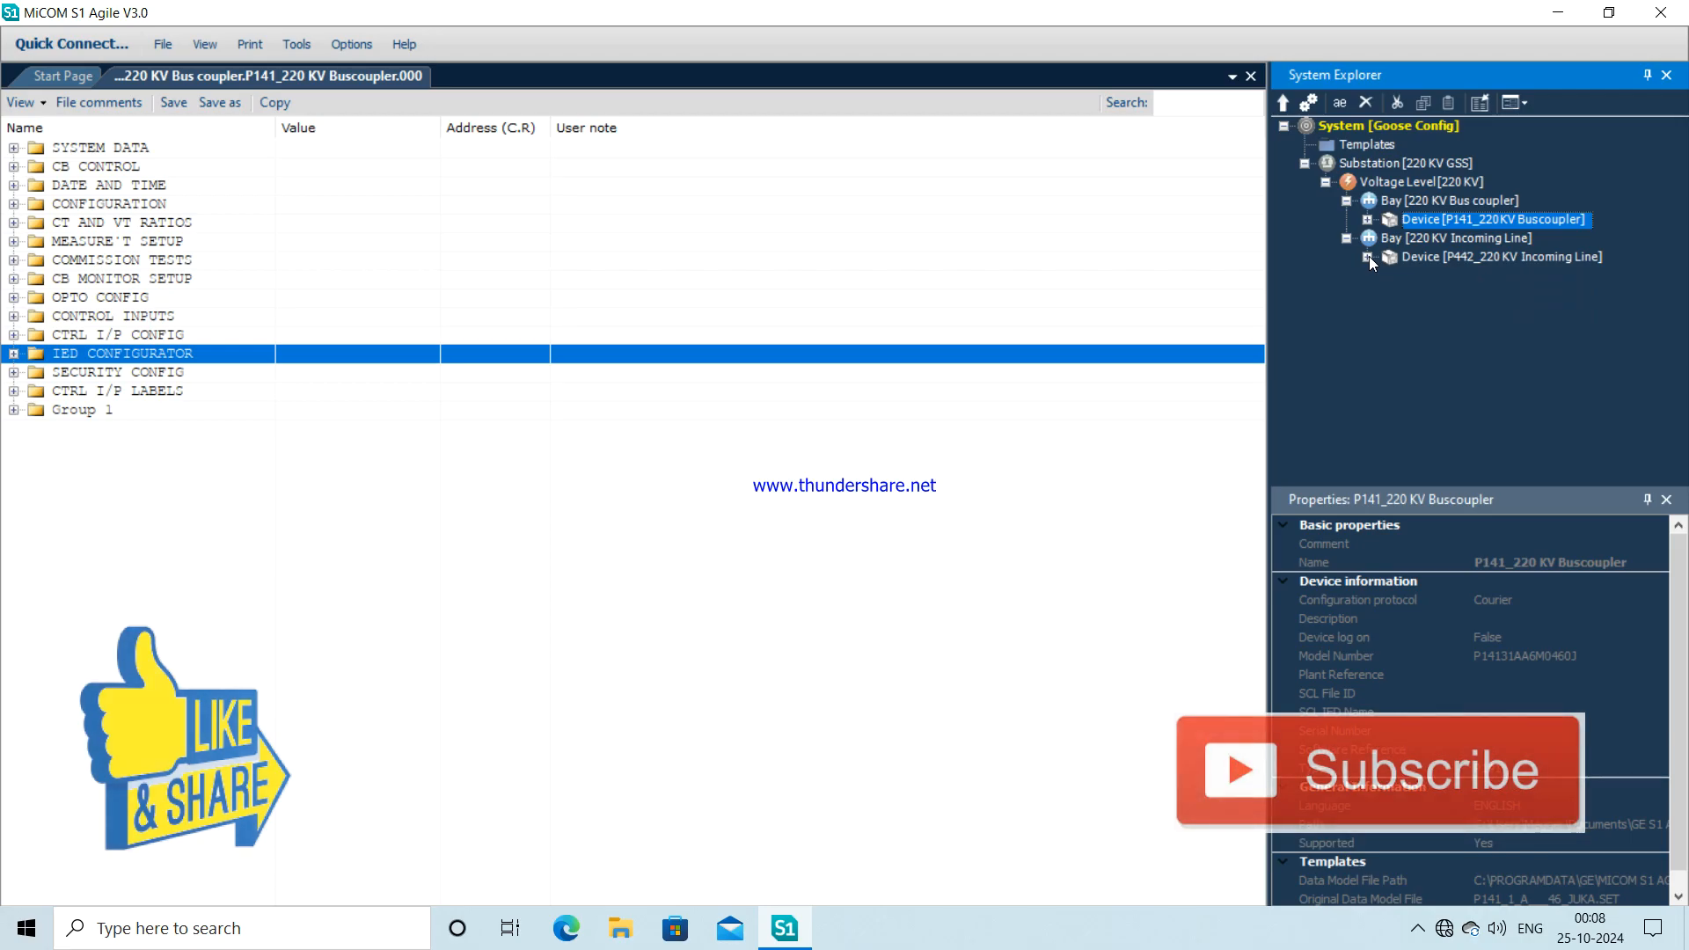
right_click(1447, 227)
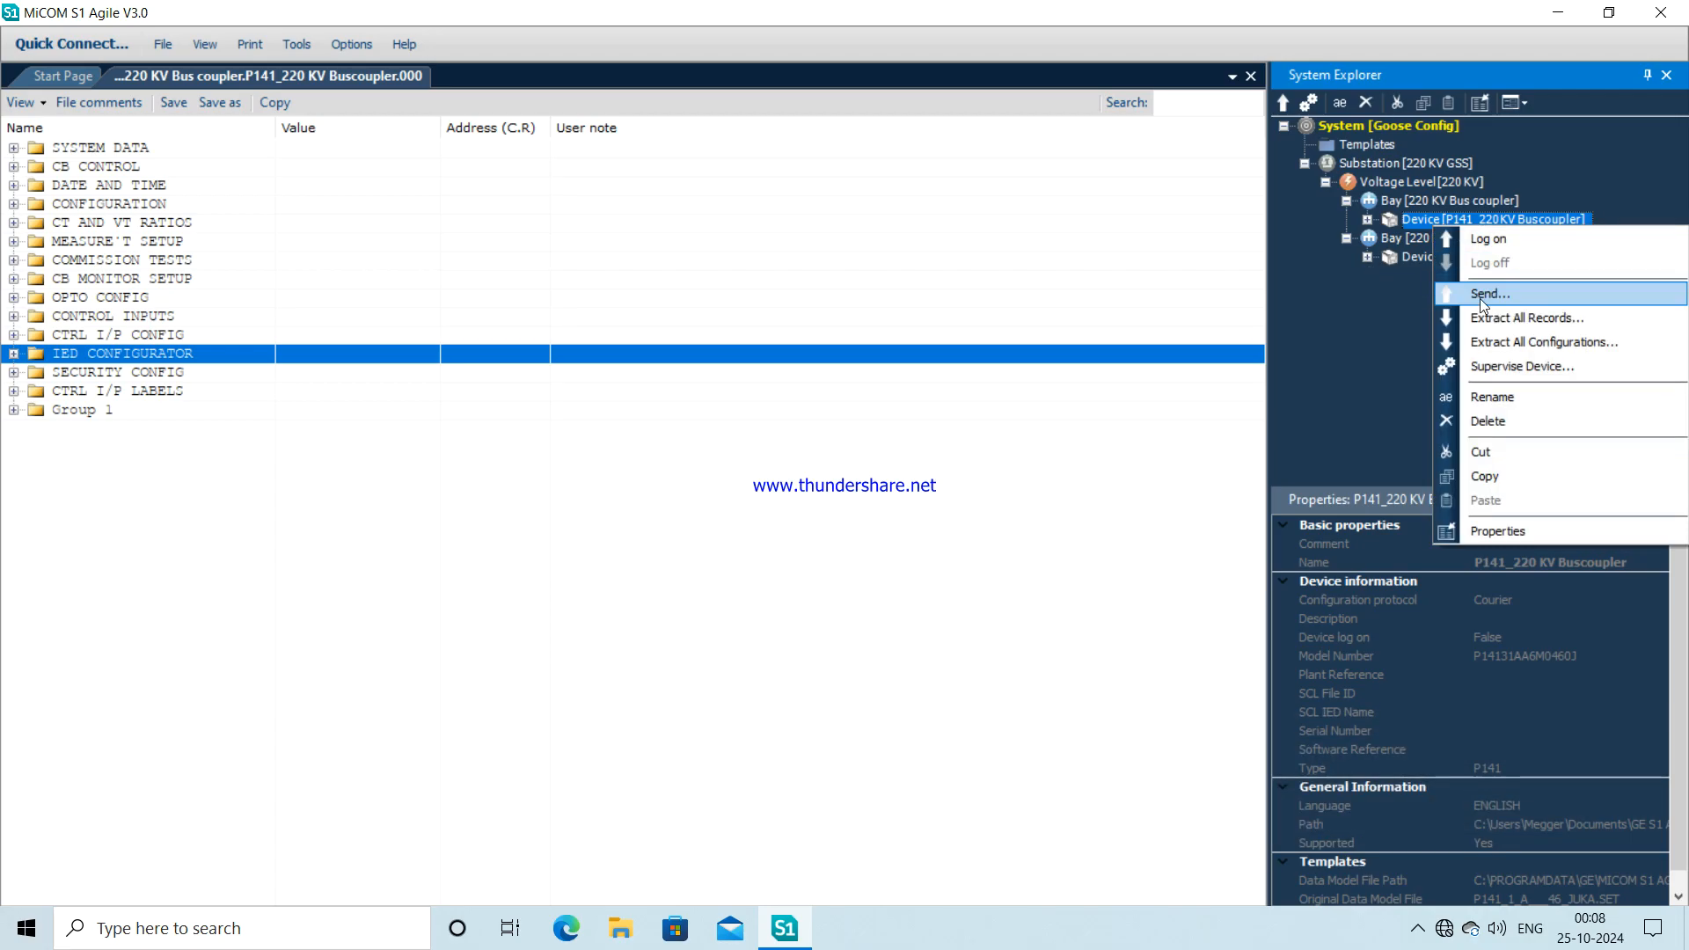
click(1484, 303)
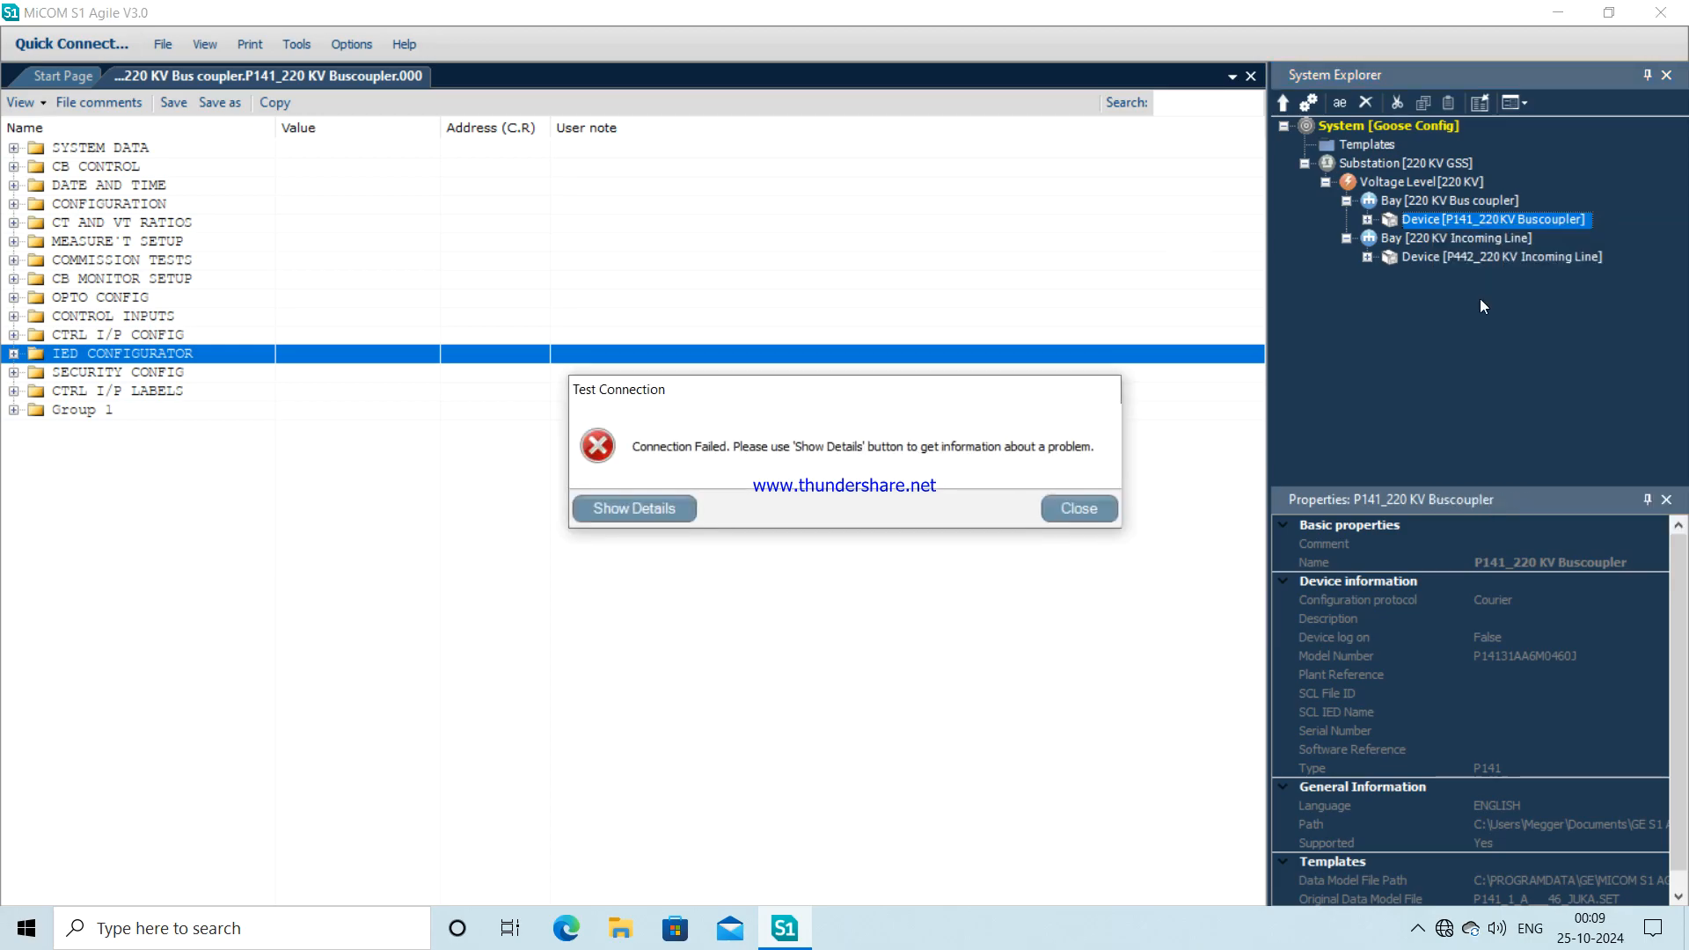
click(1080, 509)
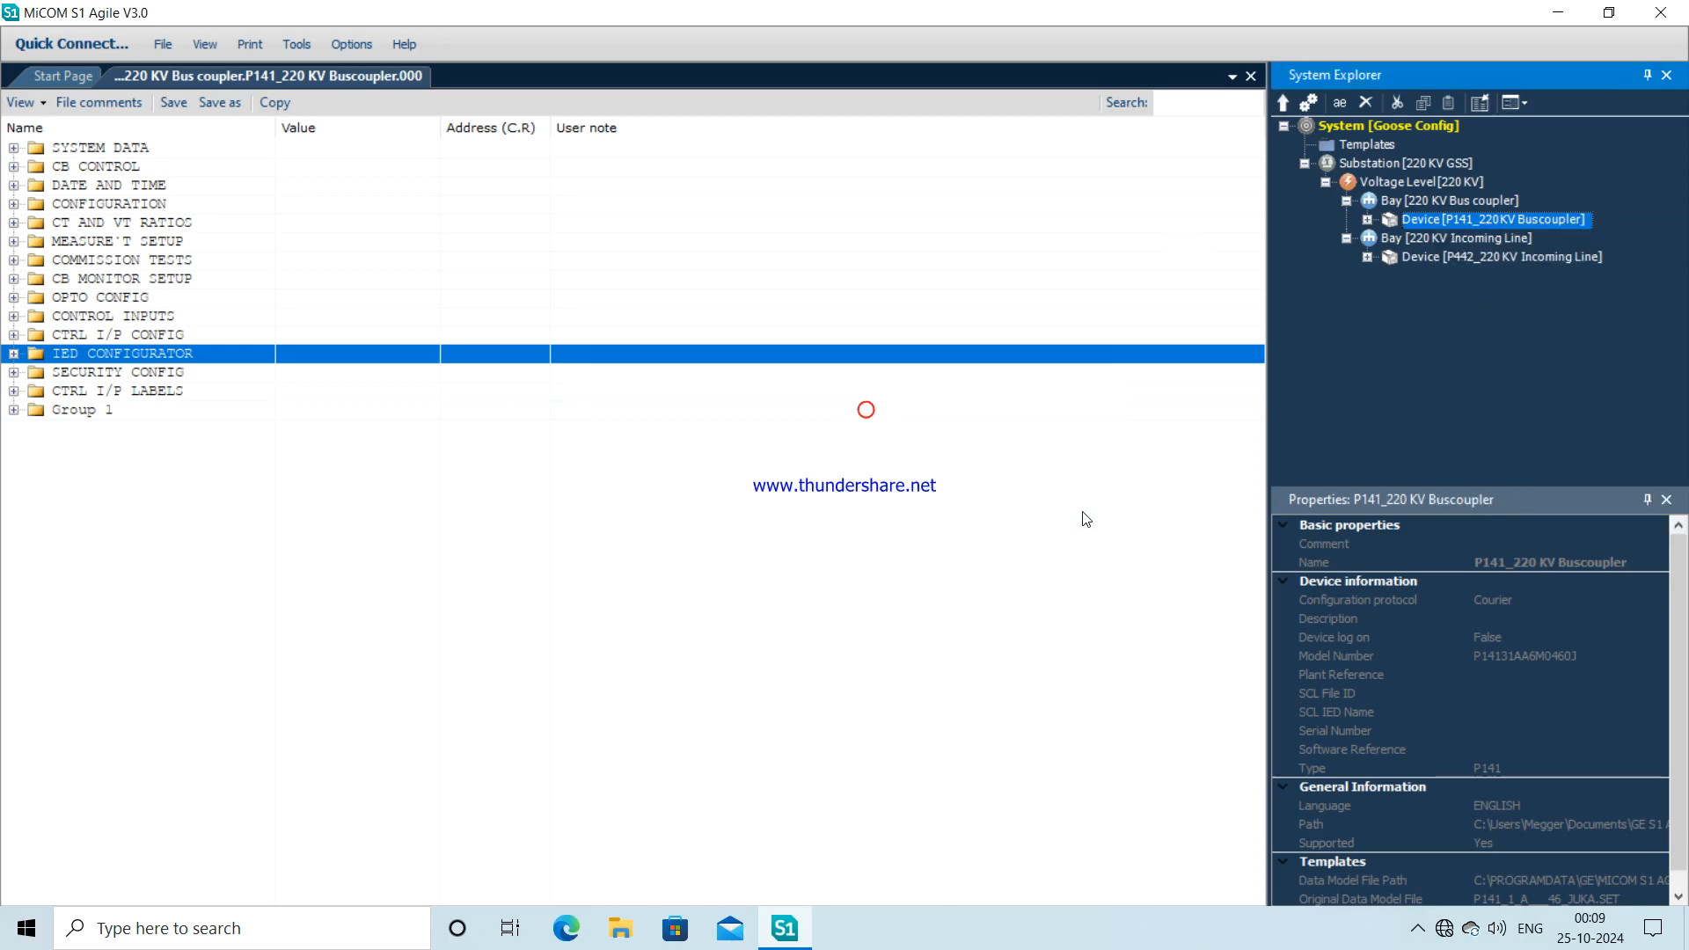
- Review the Settings, PSL and MCL 61850 files under the P141 and P442 devices, and close the P141 settings file
click(1367, 220)
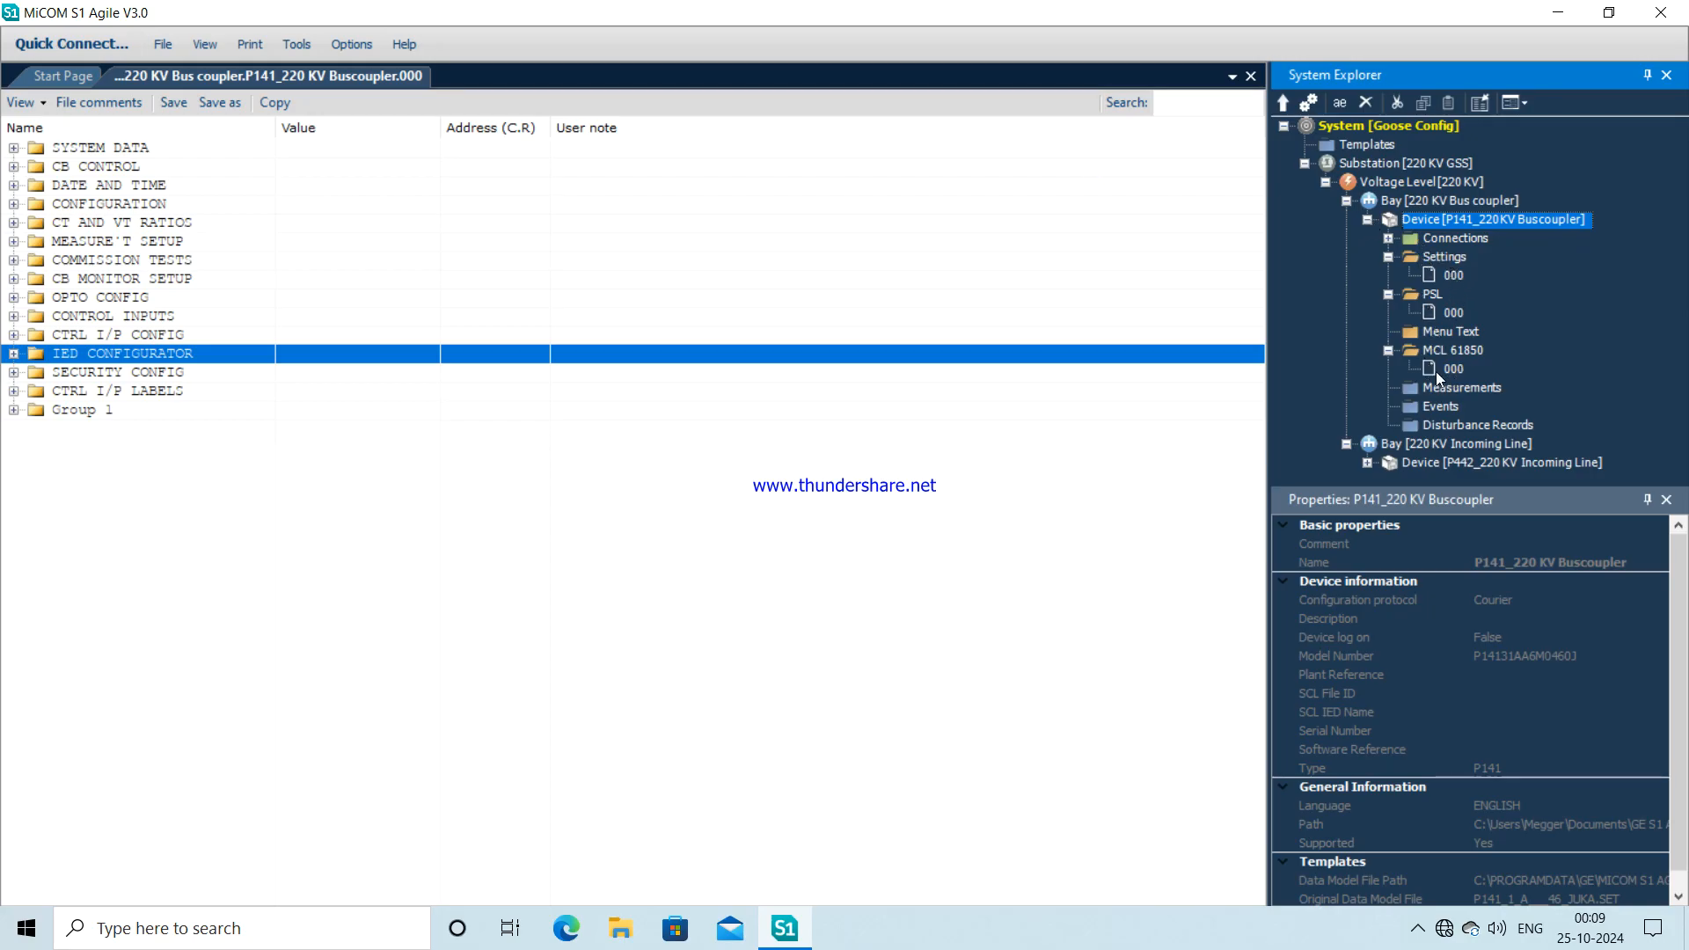
click(1368, 219)
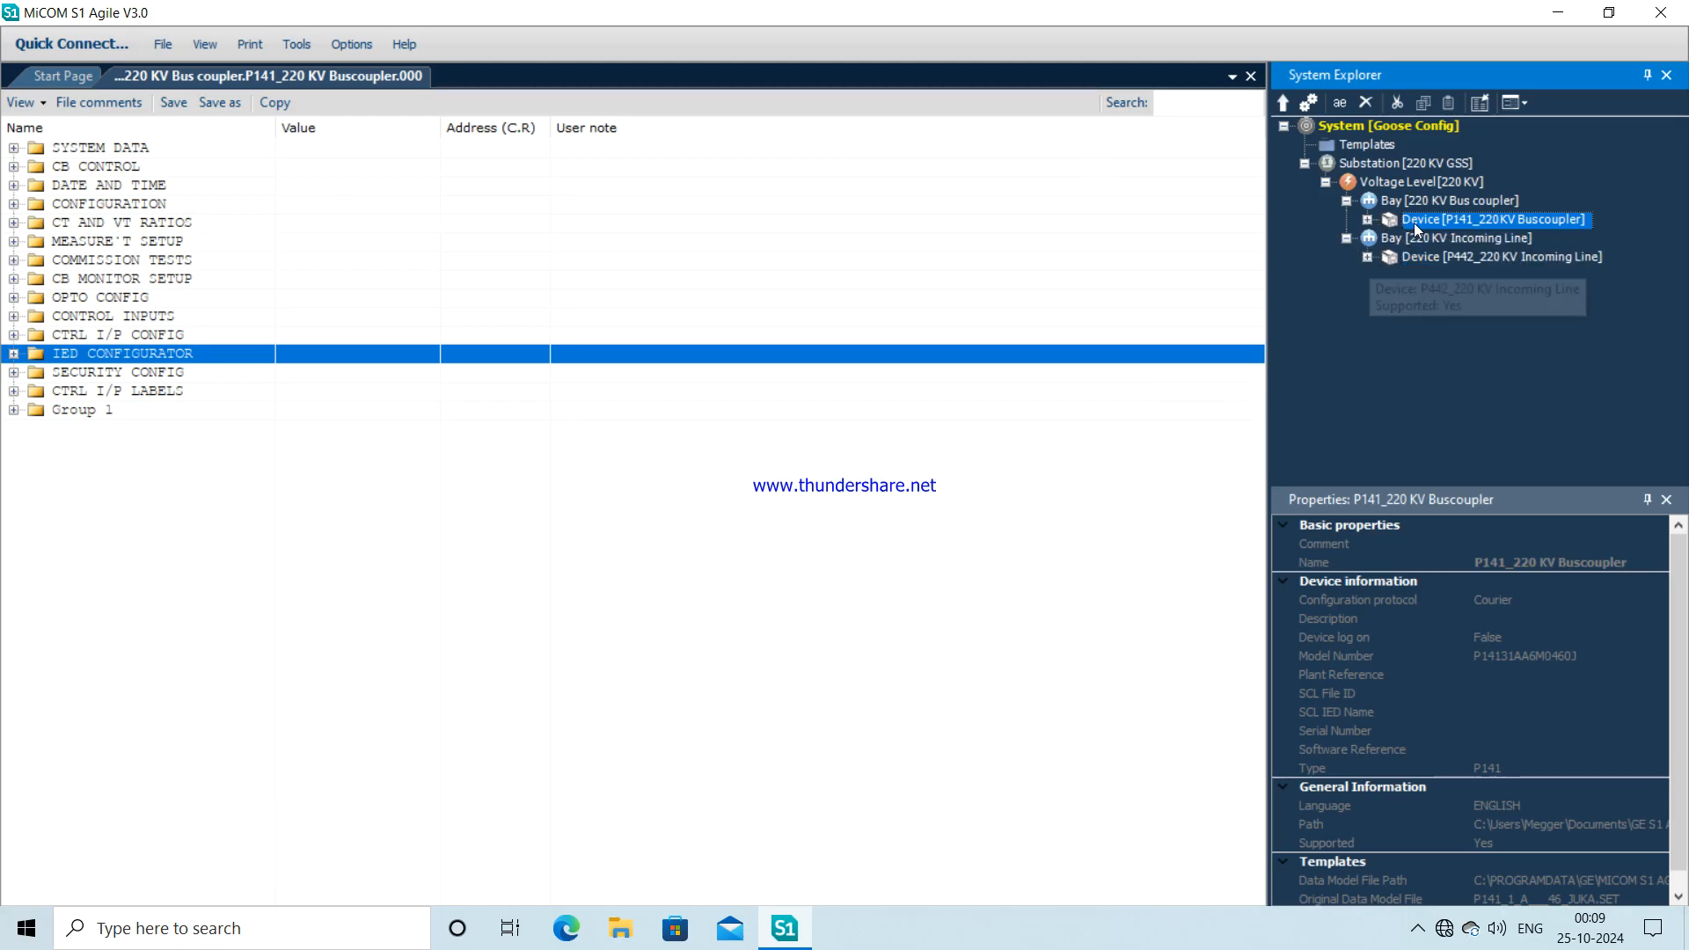
click(1367, 257)
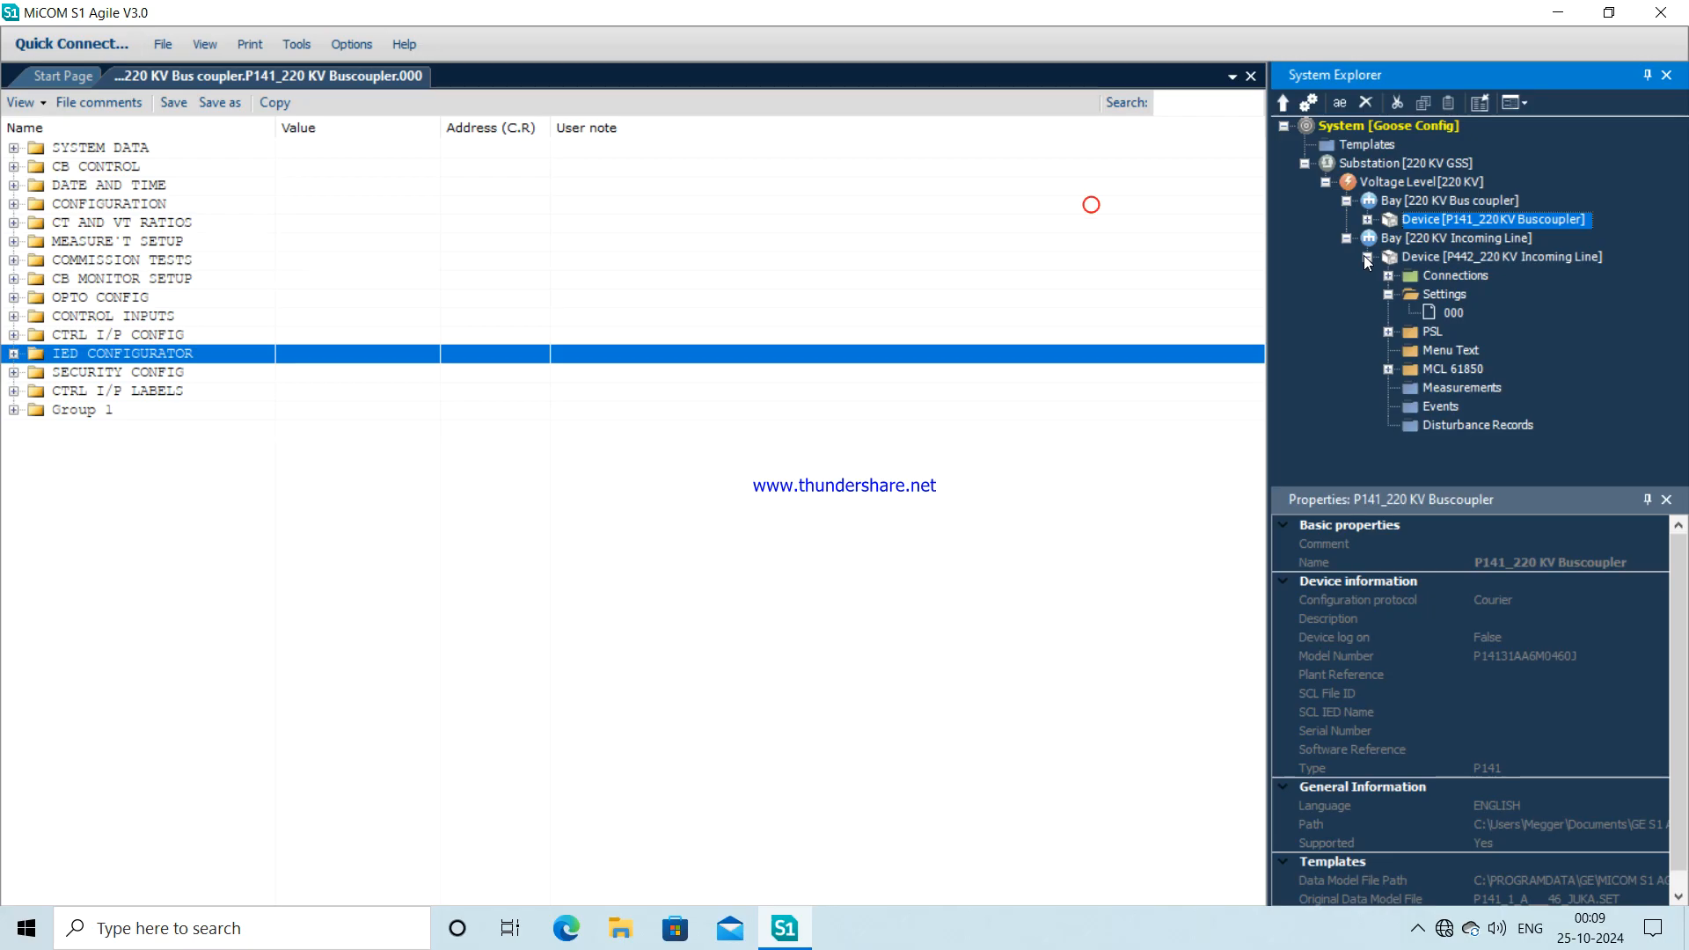
click(1388, 332)
click(1395, 388)
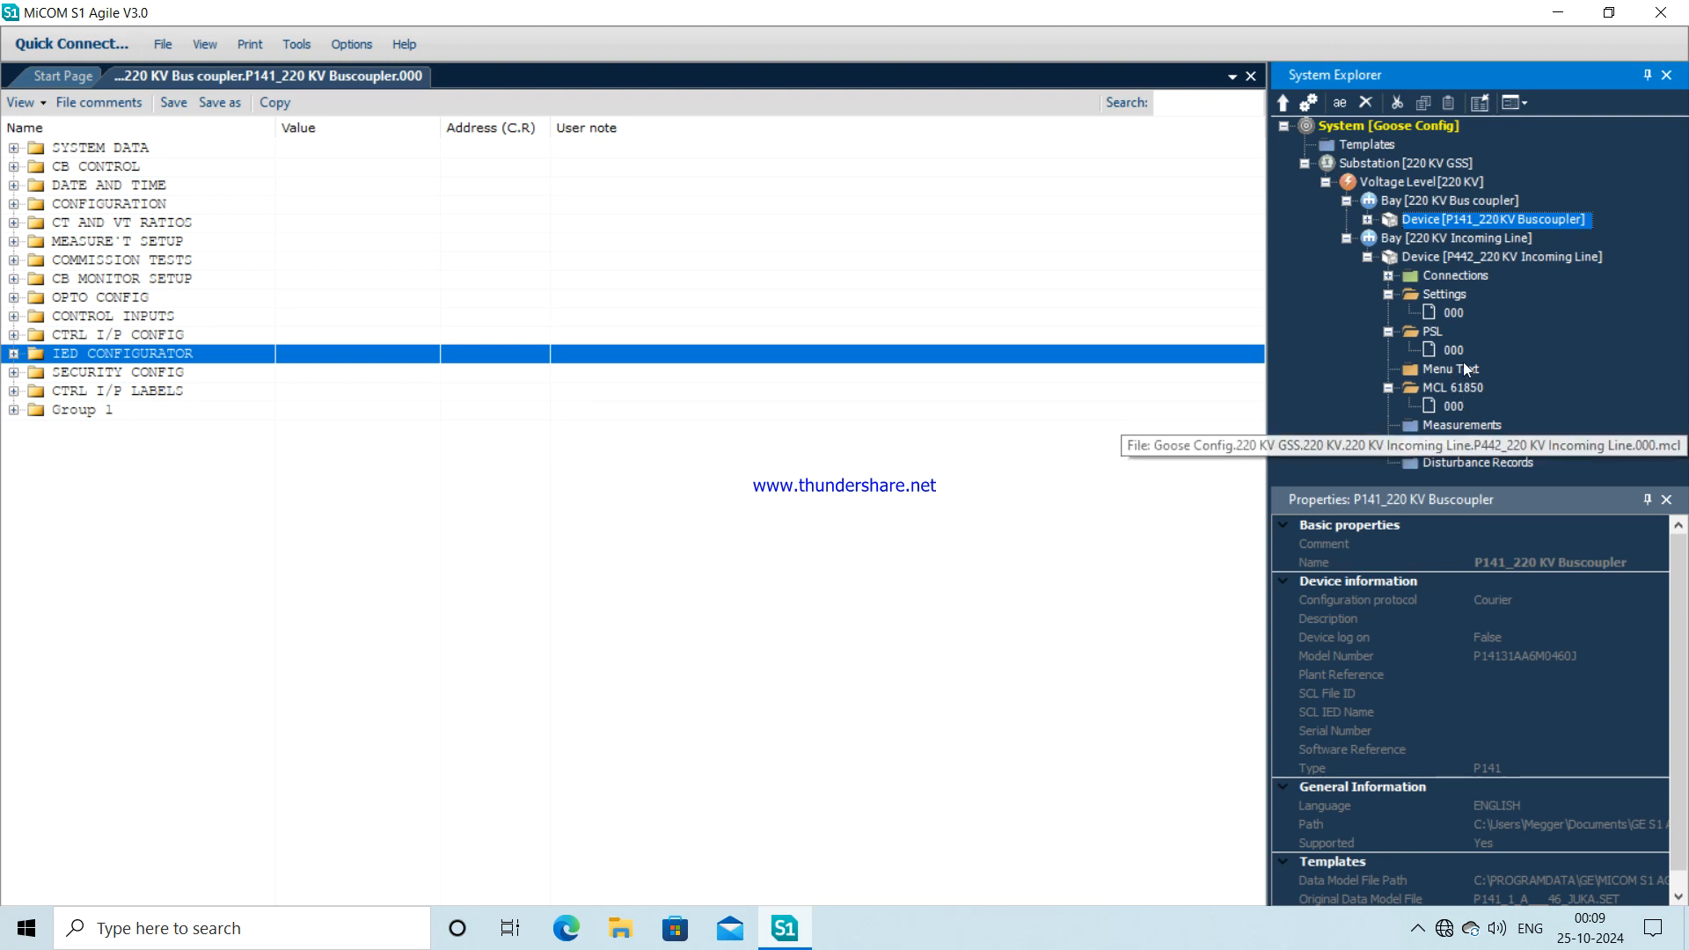
click(1368, 258)
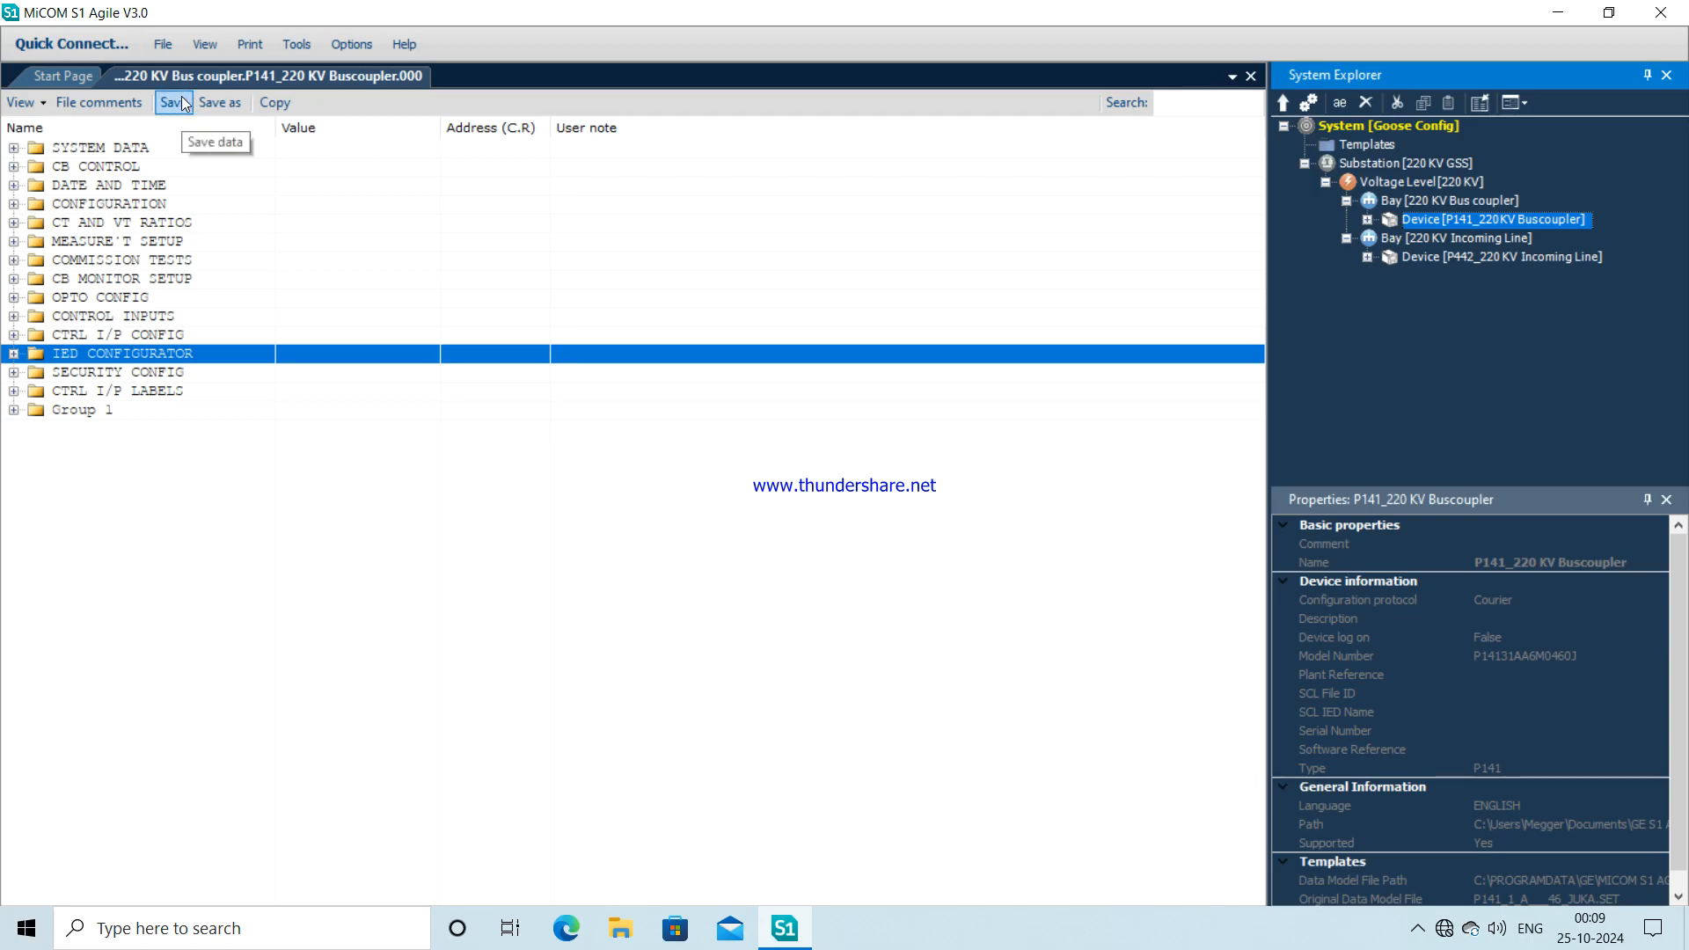
click(1250, 76)
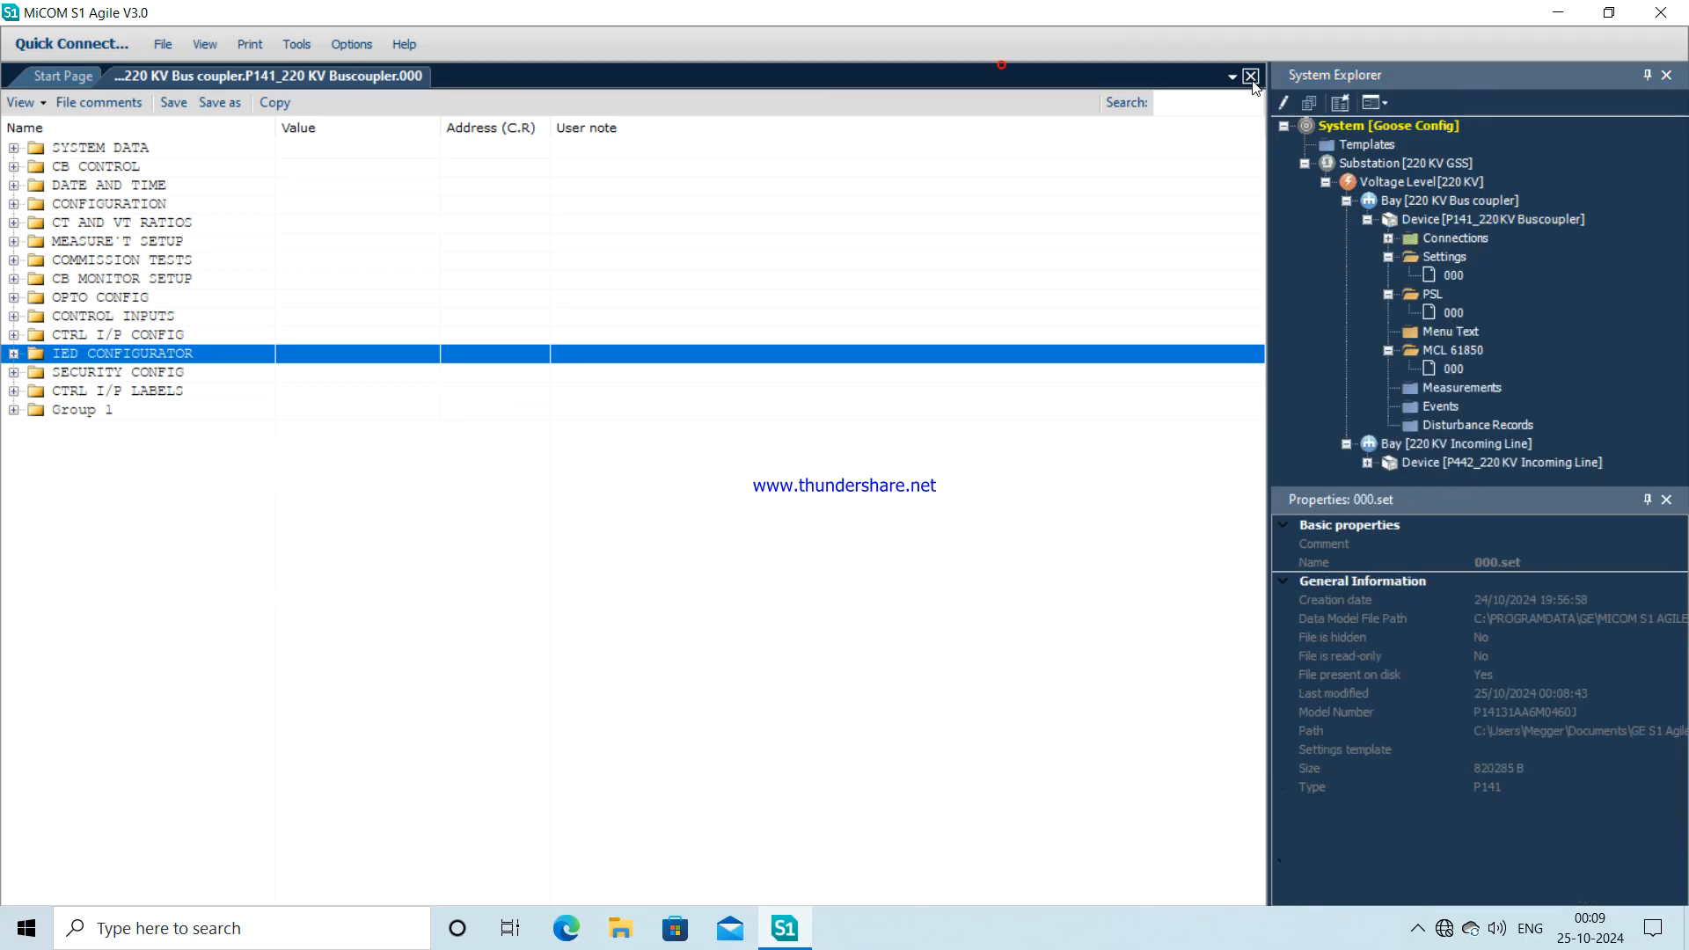